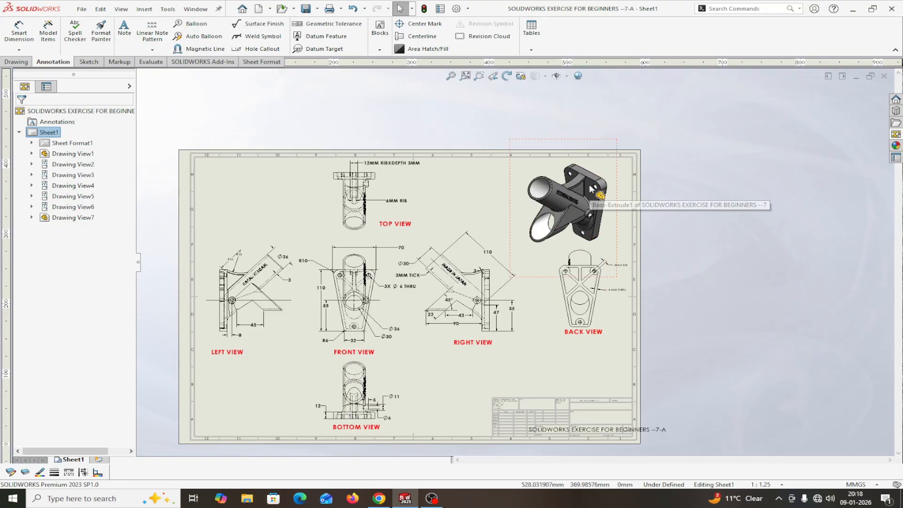
Step: Zoom into the reference drawing around the front view so its dimensions are readable
{"action": "scroll", "coordinate": [312, 365], "scroll_direction": "down", "scroll_amount": 2}
{"action": "scroll", "coordinate": [374, 341], "scroll_direction": "down", "scroll_amount": 1}
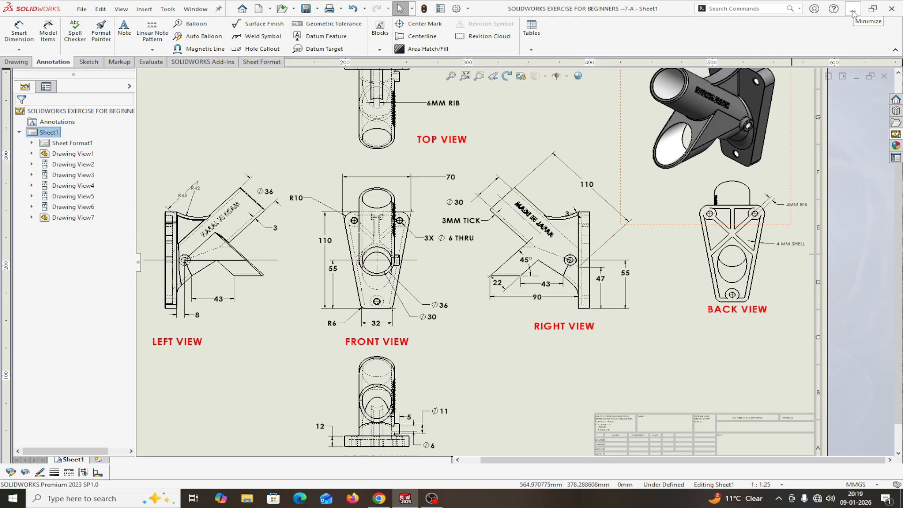
Step: Create a new blank part document
{"action": "left_click", "coordinate": [82, 10]}
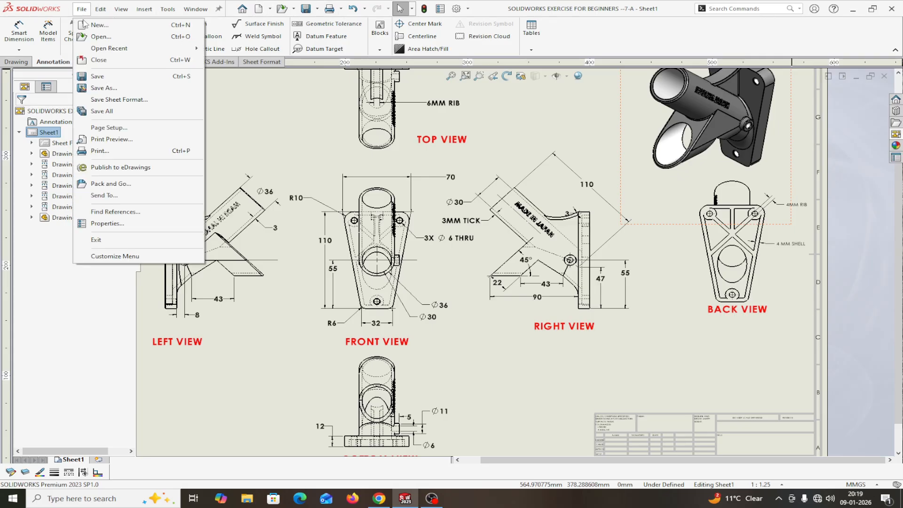
{"action": "left_click", "coordinate": [96, 26]}
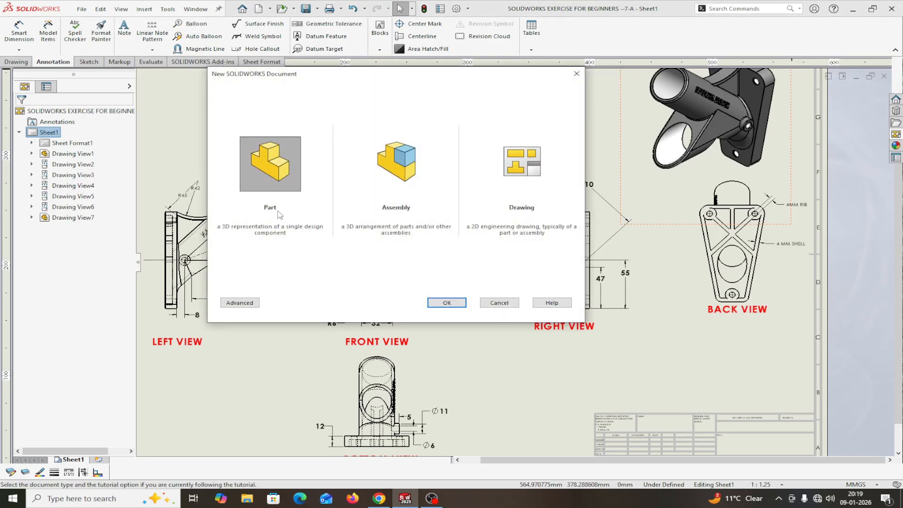
{"action": "left_click", "coordinate": [431, 302]}
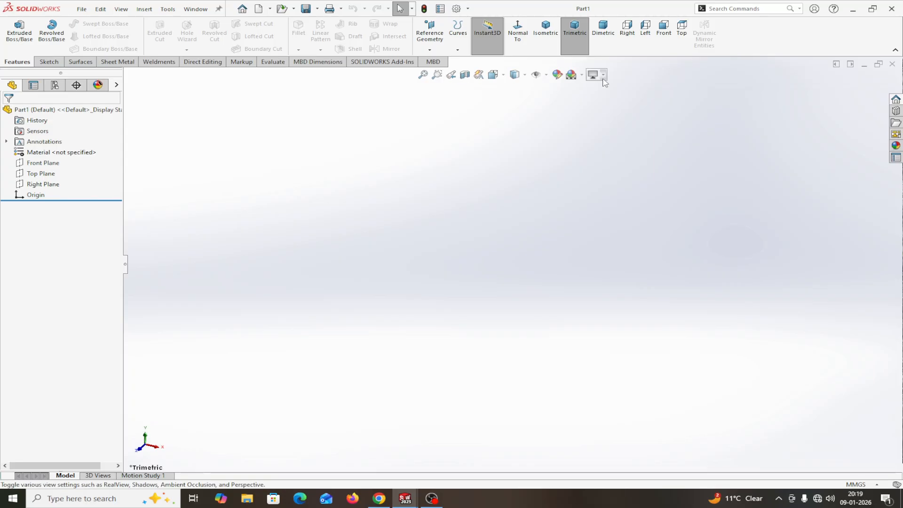
Step: Apply the Plain White scene and confirm the part uses MMGS units
{"action": "left_click", "coordinate": [581, 74]}
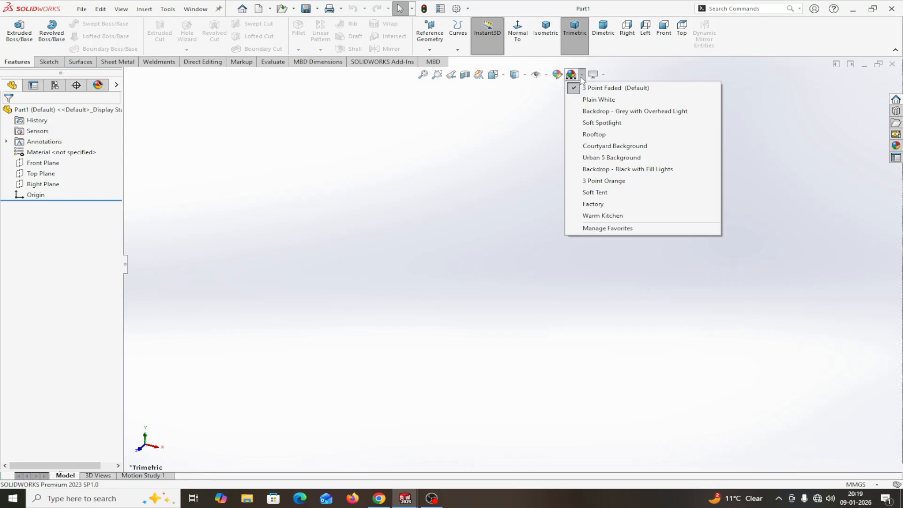
{"action": "left_click", "coordinate": [594, 100]}
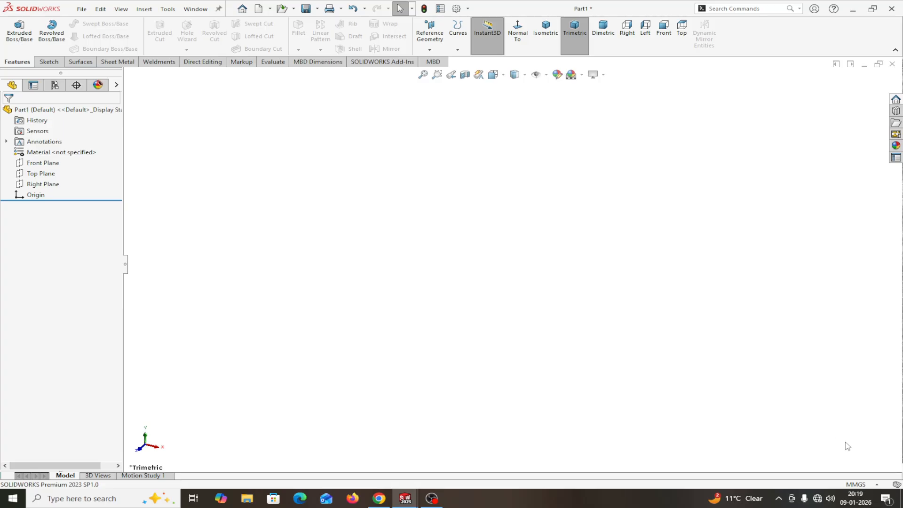
{"action": "left_click", "coordinate": [876, 486]}
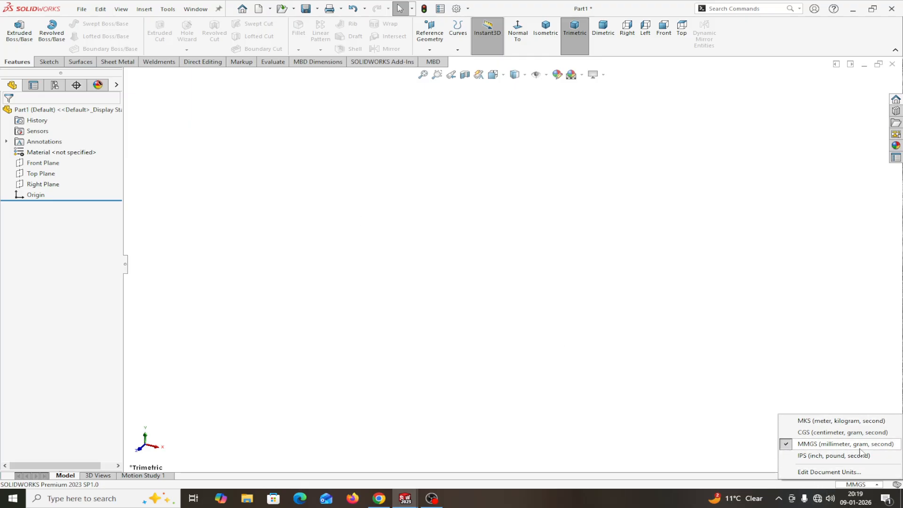
{"action": "left_click", "coordinate": [43, 166]}
Step: Sketch a closed four-line trapezoid on the Front Plane, wider at the top
{"action": "left_click", "coordinate": [43, 163]}
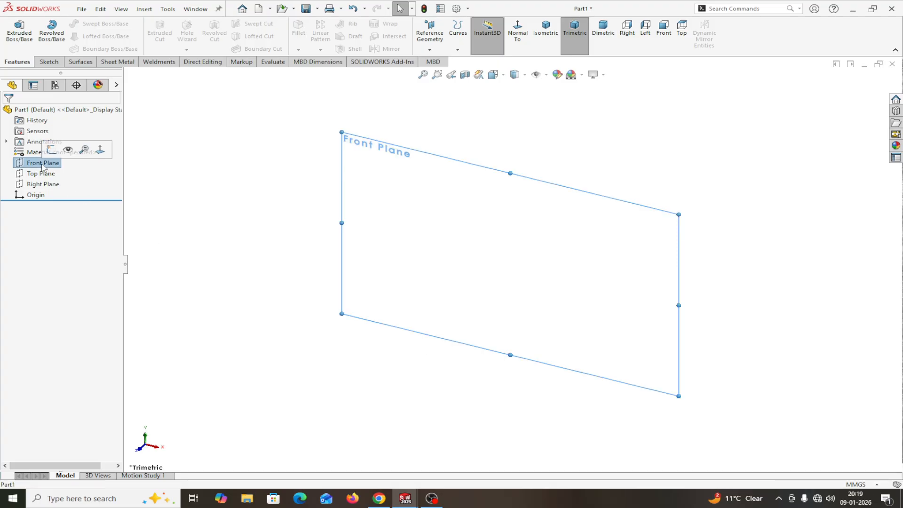
{"action": "left_click", "coordinate": [51, 149]}
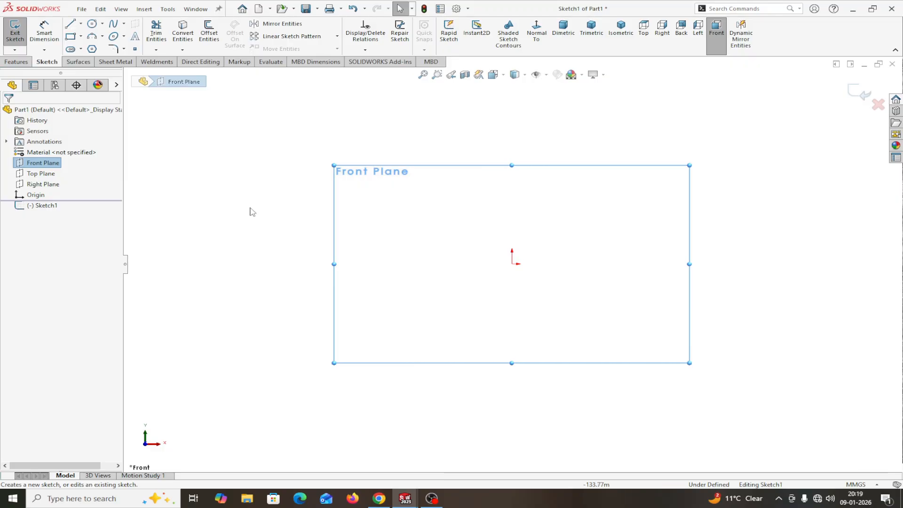
{"action": "left_click", "coordinate": [70, 23]}
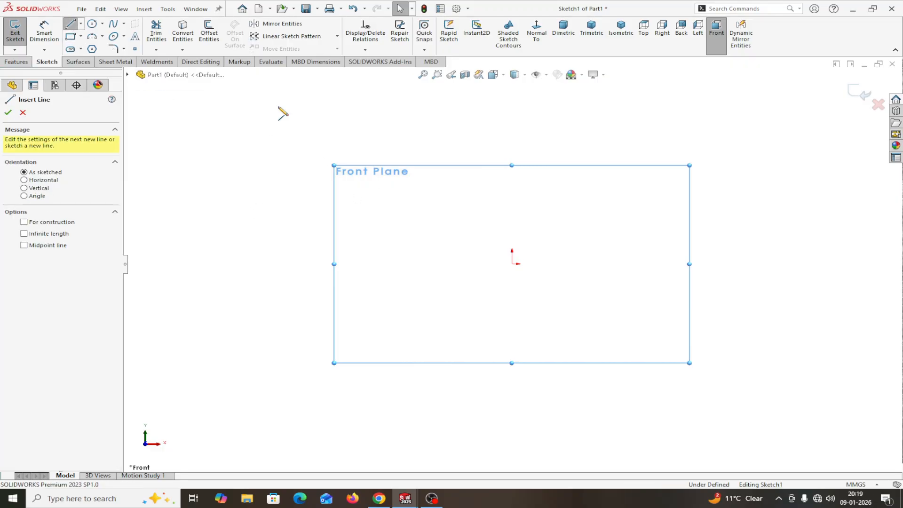
{"action": "left_click", "coordinate": [464, 209]}
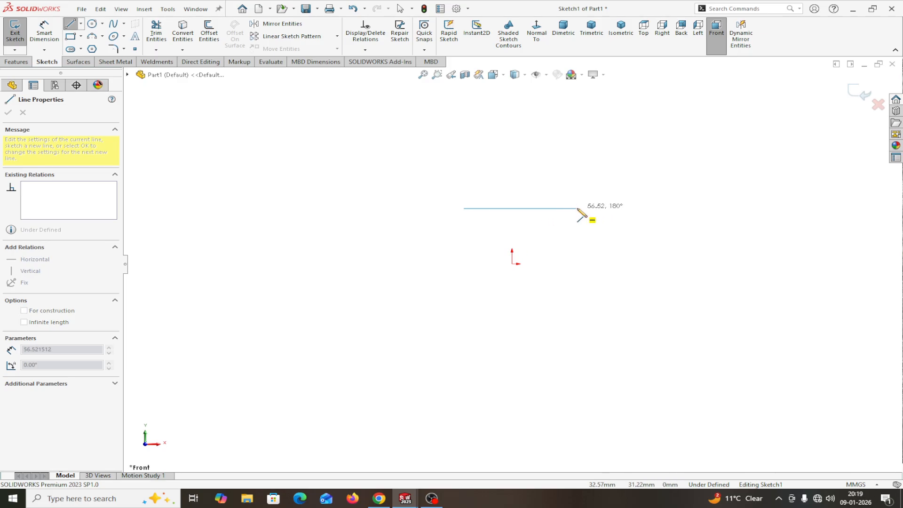
{"action": "left_click", "coordinate": [577, 209]}
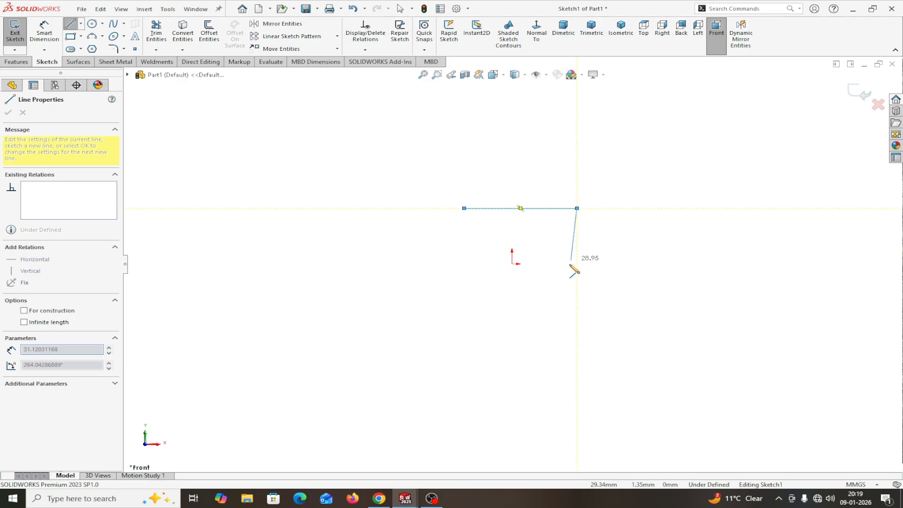
{"action": "left_click", "coordinate": [549, 333]}
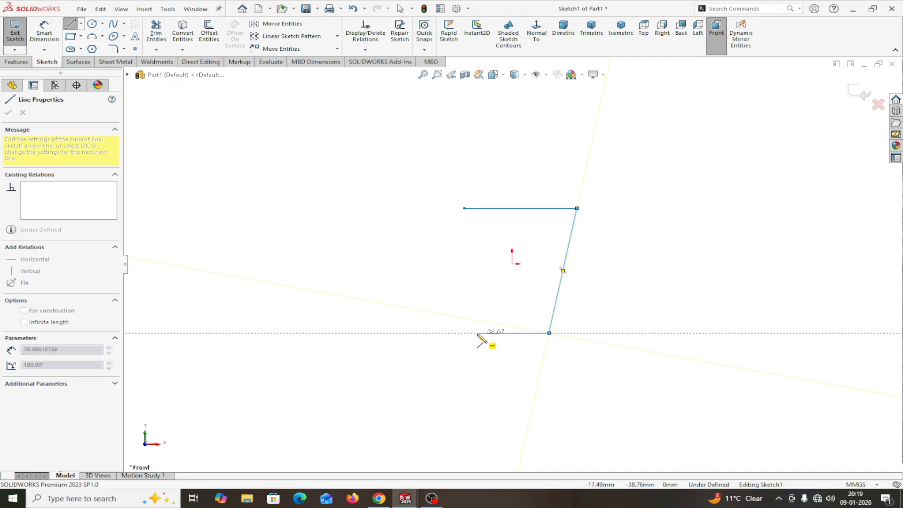
{"action": "left_click", "coordinate": [479, 332]}
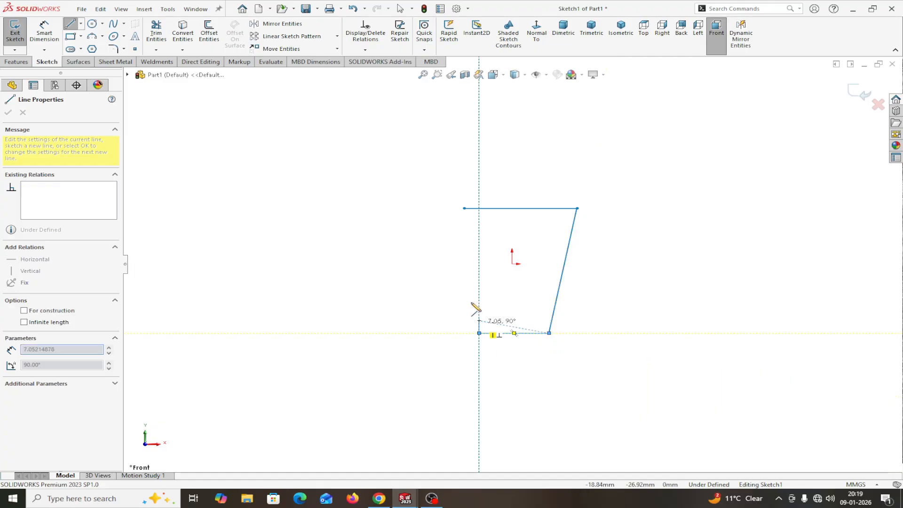
{"action": "left_click", "coordinate": [465, 208]}
{"action": "right_click", "coordinate": [467, 211]}
{"action": "left_click", "coordinate": [478, 218]}
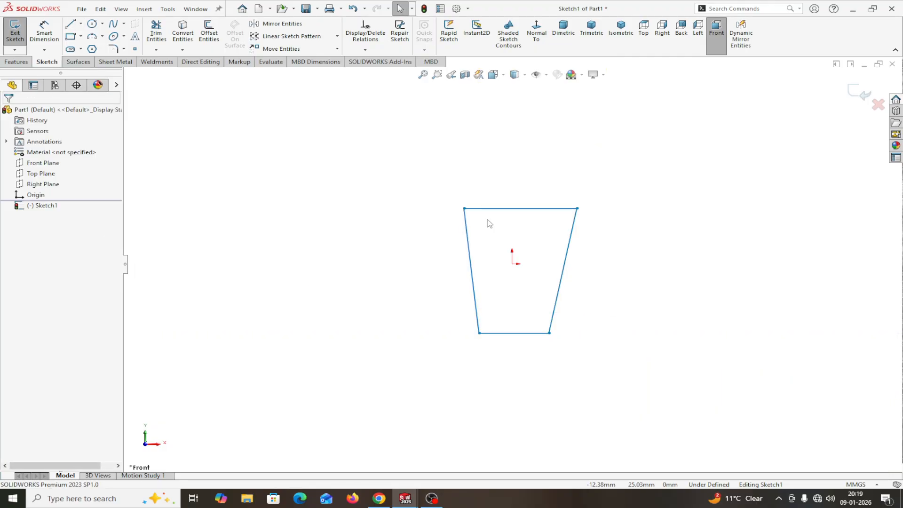
Step: Draw a centerline from the top edge's midpoint down to the bottom edge
{"action": "left_click", "coordinate": [80, 24]}
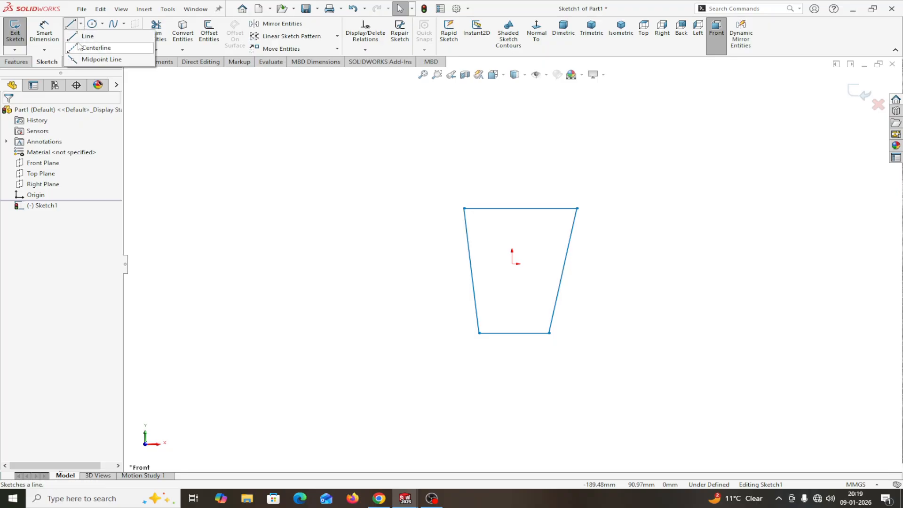
{"action": "left_click", "coordinate": [94, 48]}
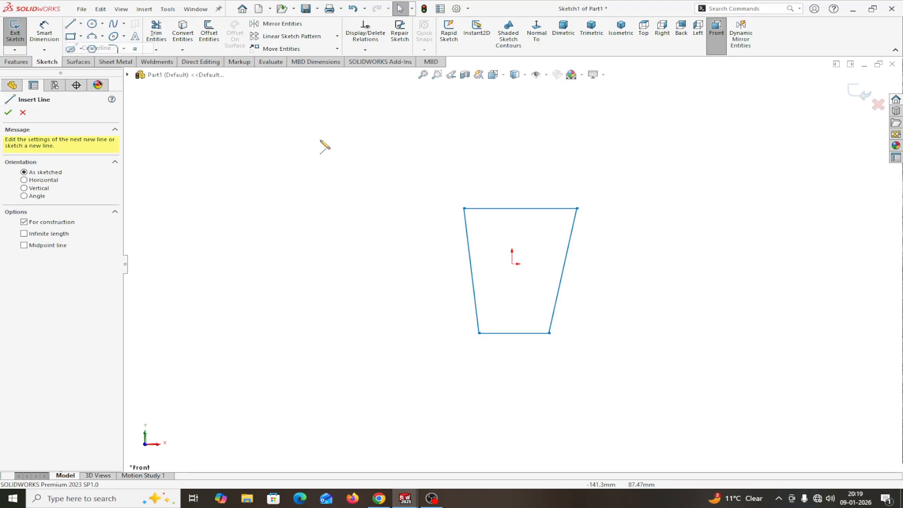
{"action": "left_click", "coordinate": [521, 208]}
{"action": "left_click", "coordinate": [513, 333]}
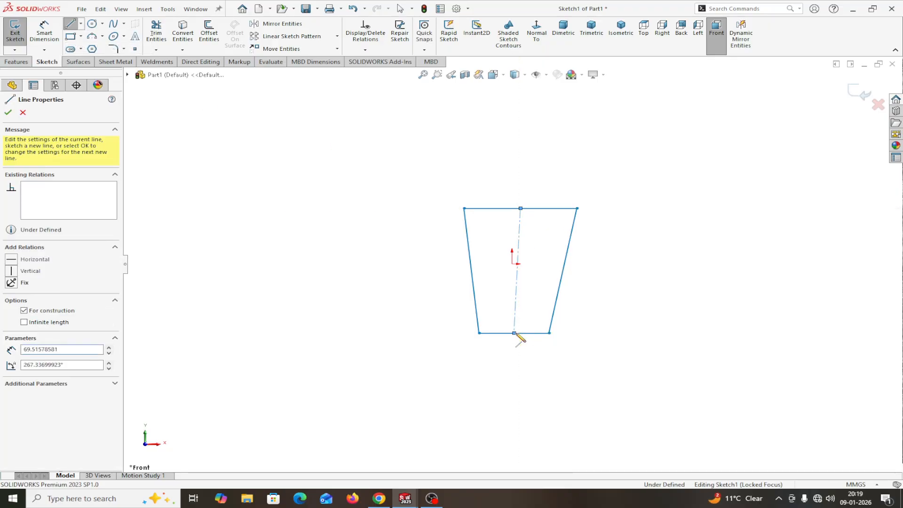
{"action": "right_click", "coordinate": [515, 332]}
{"action": "left_click", "coordinate": [540, 337]}
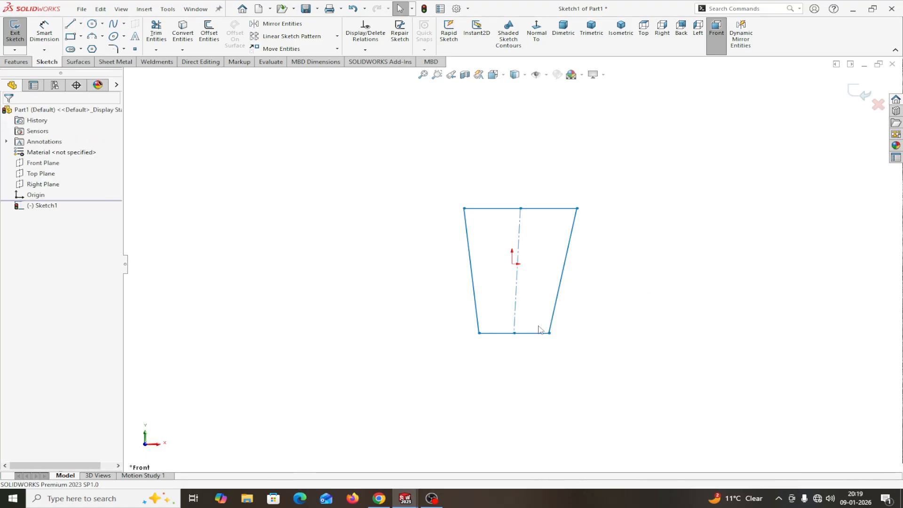
Step: Make the centerline vertical and coincident with the sketch origin
{"action": "left_click", "coordinate": [516, 312]}
{"action": "left_click", "coordinate": [566, 267]}
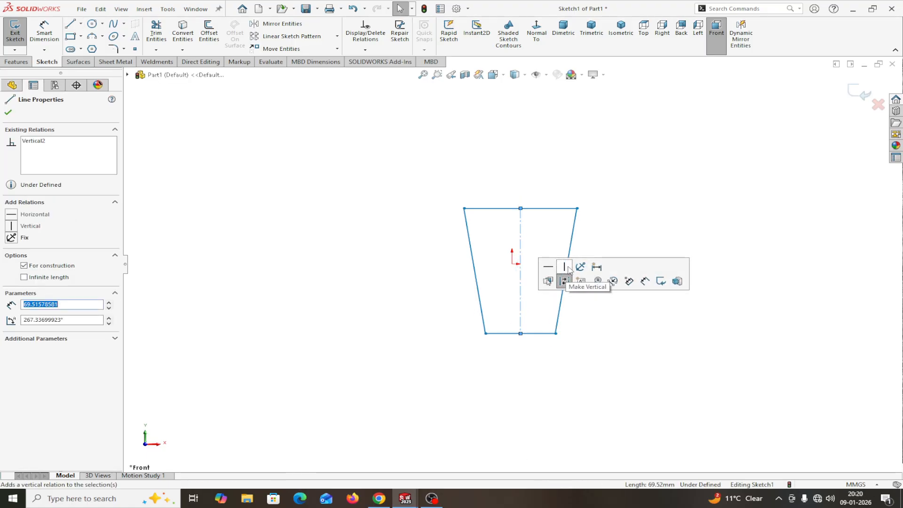
{"action": "left_click", "coordinate": [512, 264]}
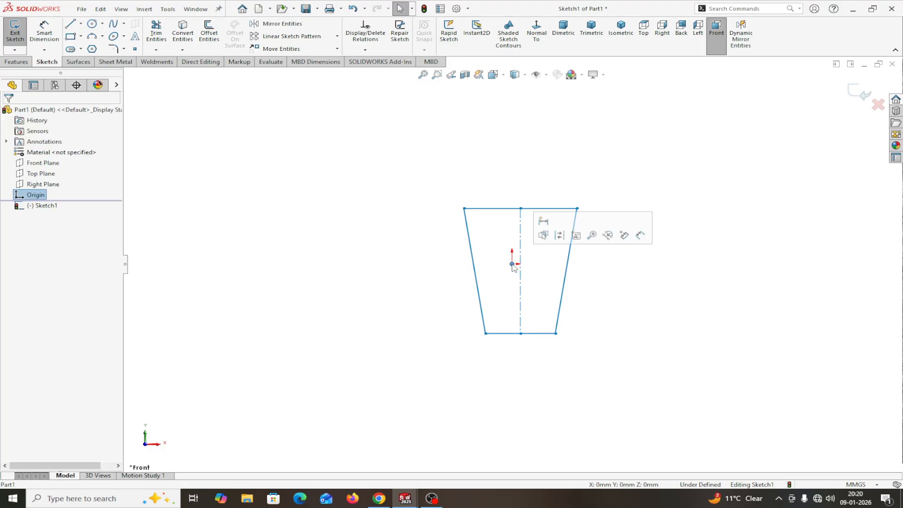
{"action": "left_click", "coordinate": [521, 287], "text": "ctrl"}
{"action": "left_click", "coordinate": [17, 282]}
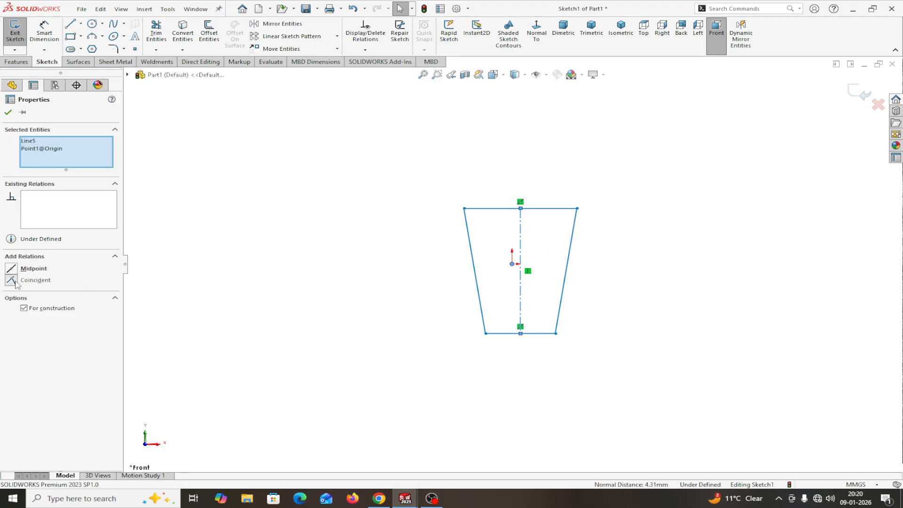
{"action": "left_click", "coordinate": [8, 114]}
{"action": "left_click", "coordinate": [44, 32]}
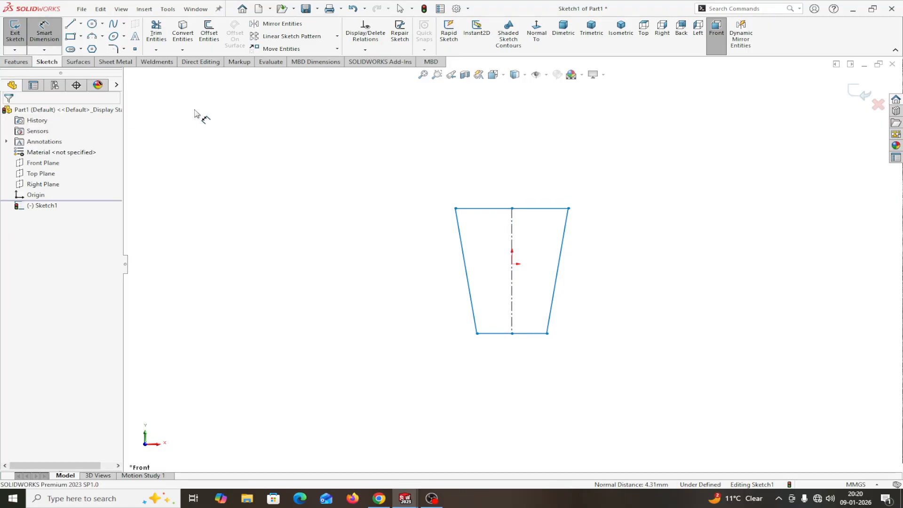
Step: Dimension the trapezoid's top edge 70 mm and bottom edge 32 mm
{"action": "left_click", "coordinate": [476, 210]}
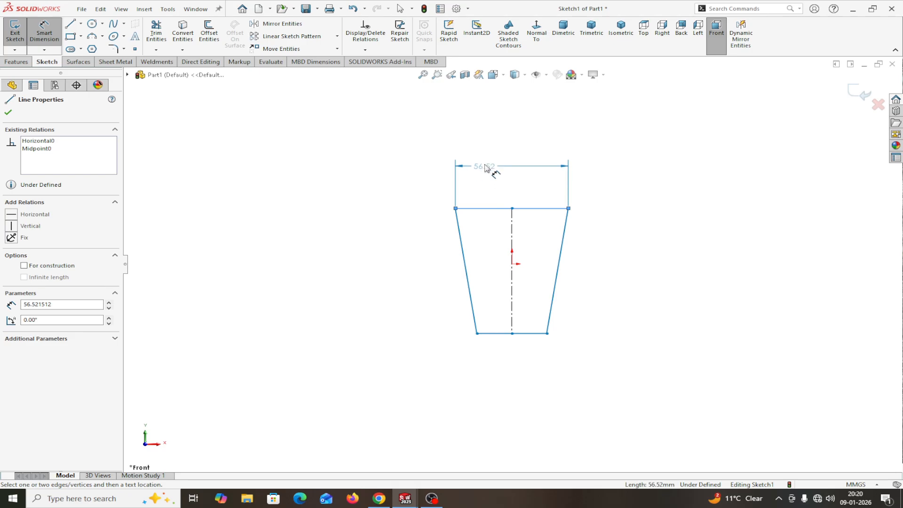
{"action": "left_click", "coordinate": [492, 155]}
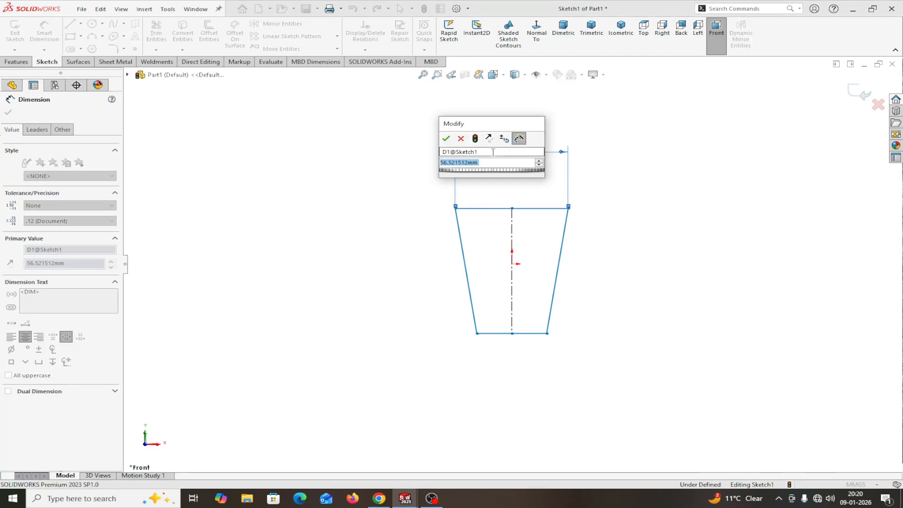
{"action": "type", "text": "70"}
{"action": "left_click", "coordinate": [446, 139]}
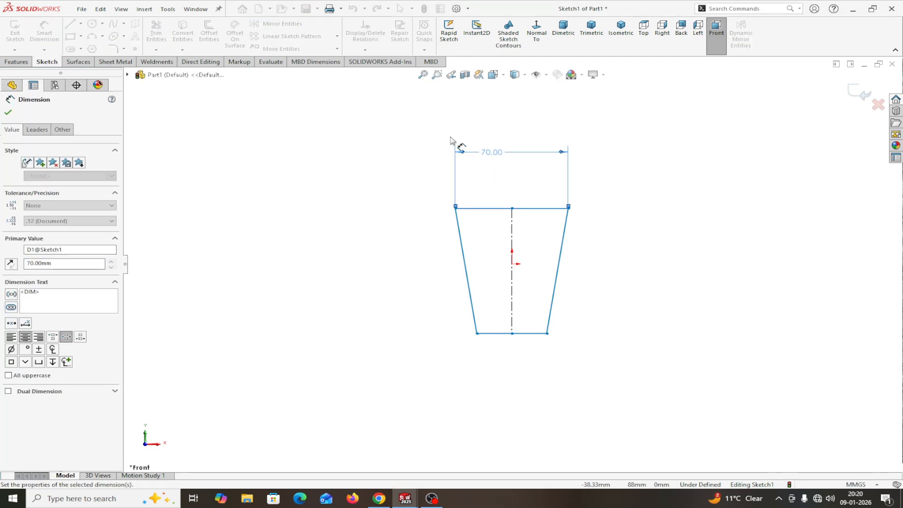
{"action": "left_click", "coordinate": [496, 335]}
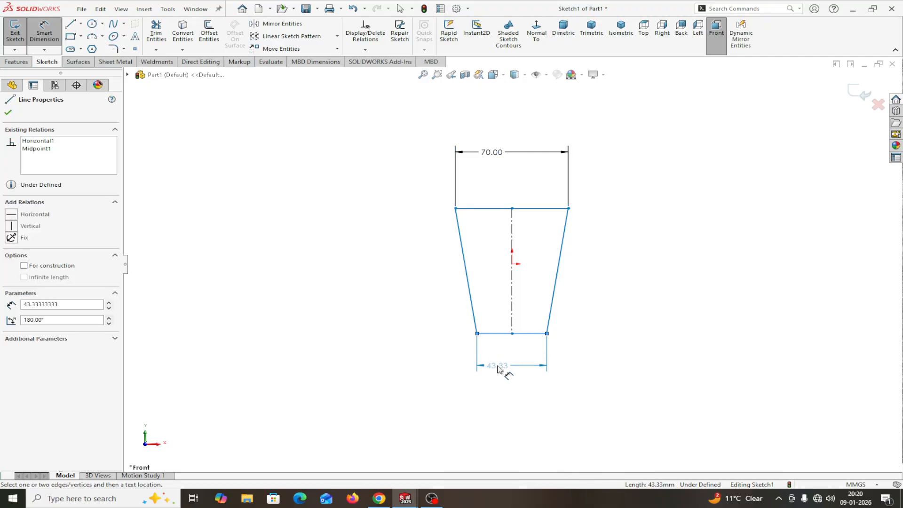
{"action": "left_click", "coordinate": [500, 369]}
{"action": "type", "text": "32"}
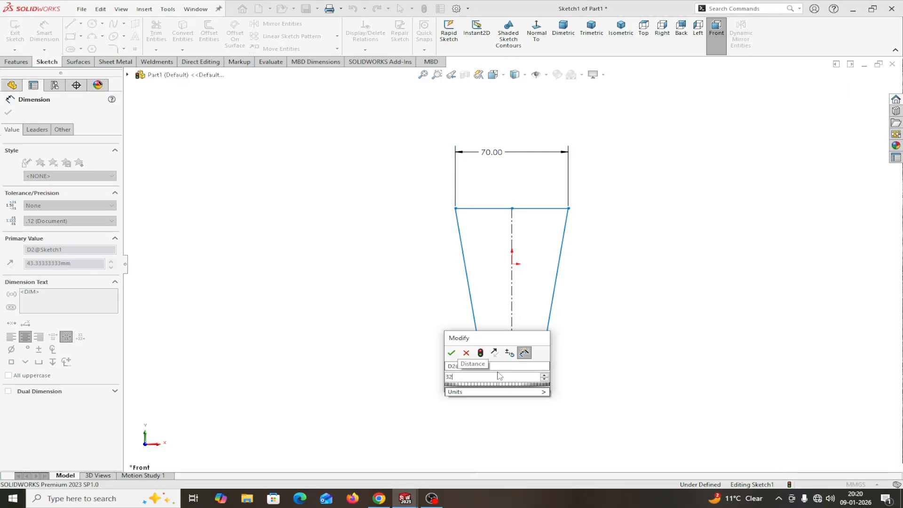
{"action": "left_click", "coordinate": [451, 353]}
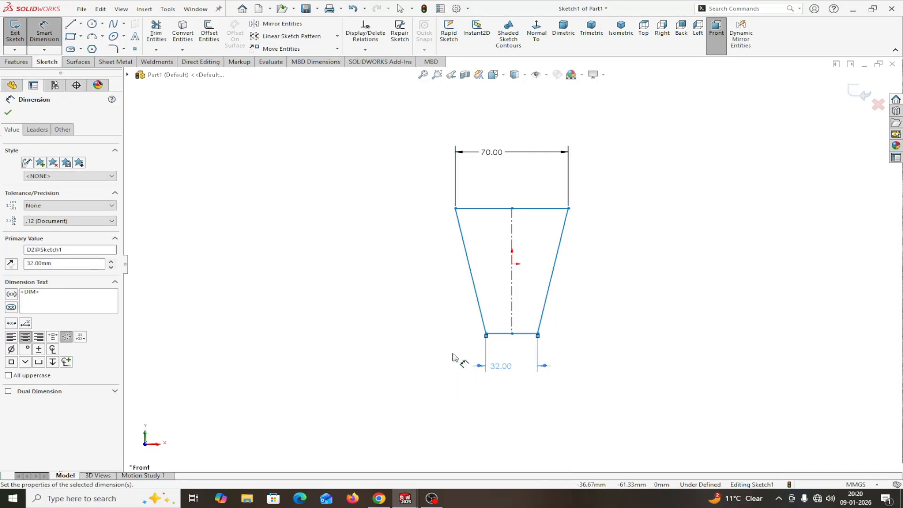
Step: Dimension the trapezoid's height along the centerline as 110 mm
{"action": "left_click", "coordinate": [513, 239]}
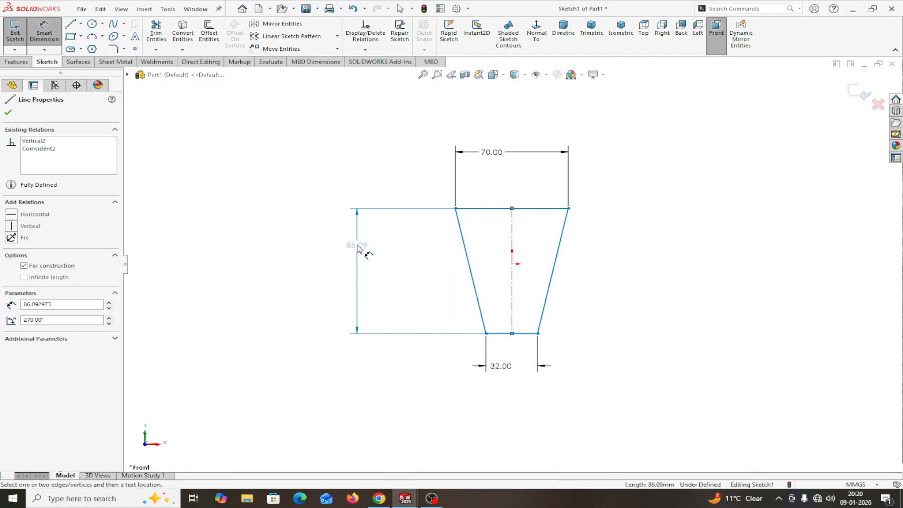
{"action": "left_click", "coordinate": [357, 248]}
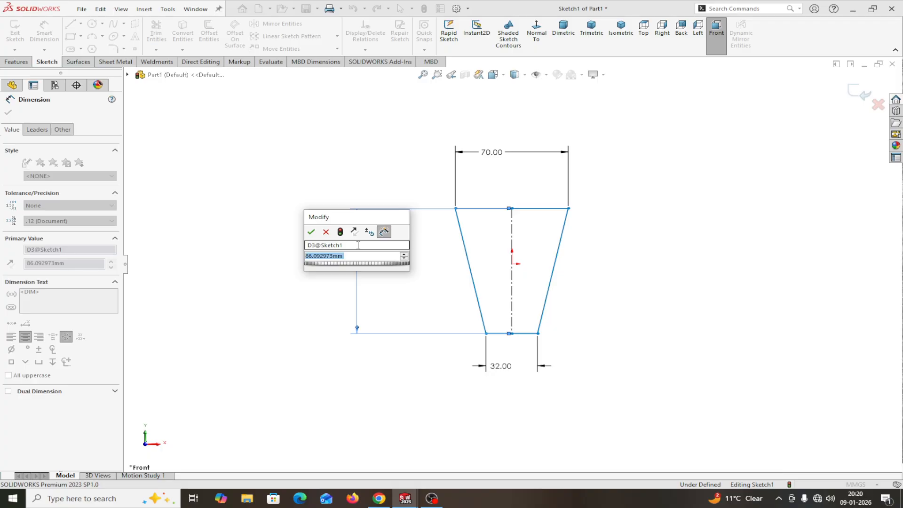
{"action": "left_click", "coordinate": [311, 232]}
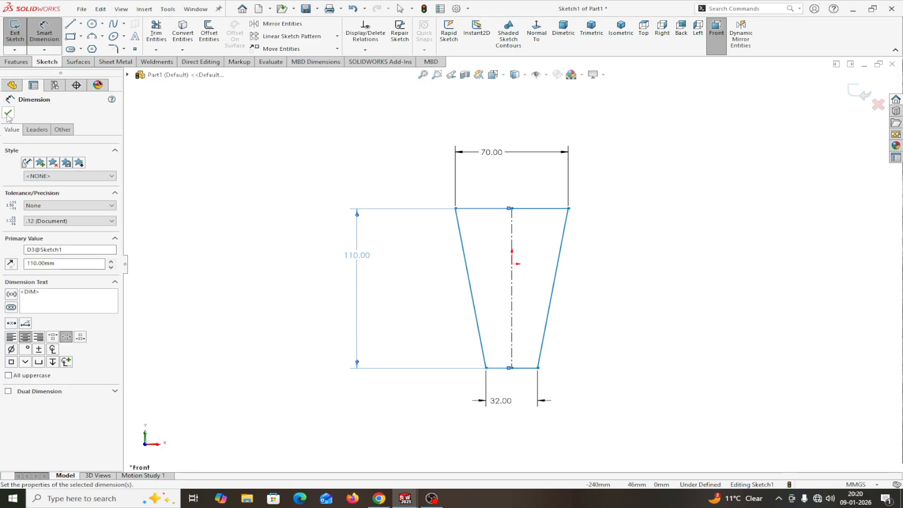
{"action": "left_click", "coordinate": [8, 113]}
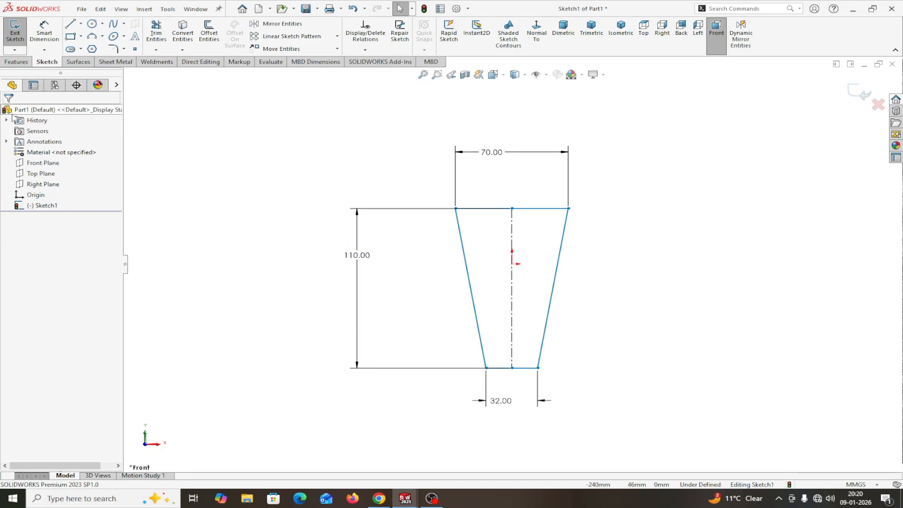
Step: Set the bottom edge midpoint 55 mm below the origin, fully defining the sketch
{"action": "left_click", "coordinate": [45, 30]}
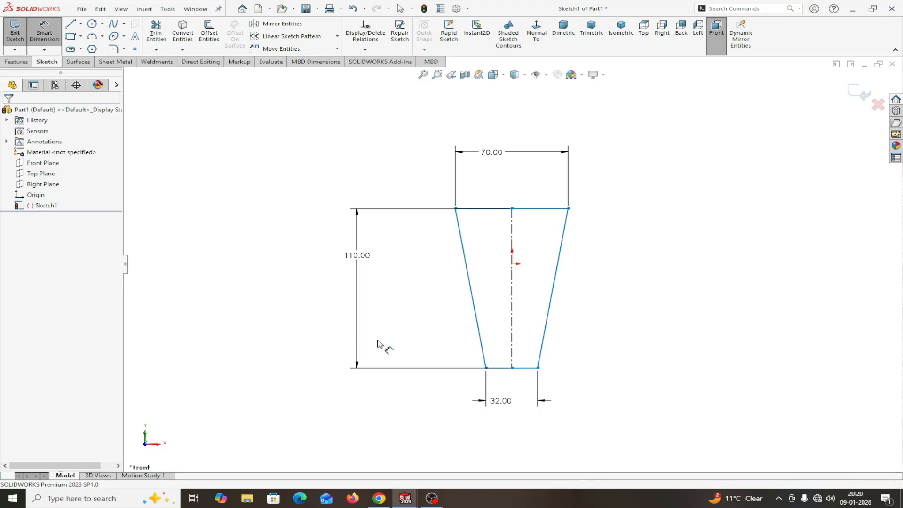
{"action": "left_click", "coordinate": [511, 366]}
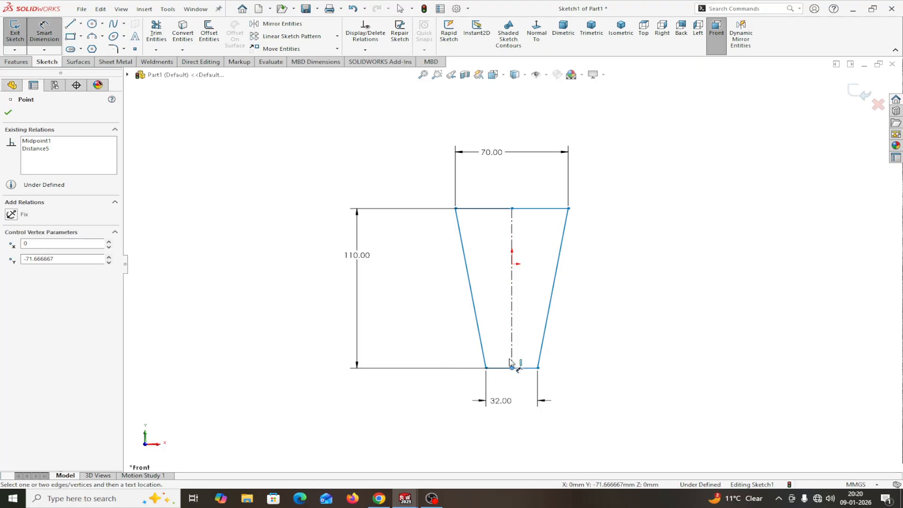
{"action": "left_click", "coordinate": [513, 264]}
{"action": "left_click", "coordinate": [632, 304]}
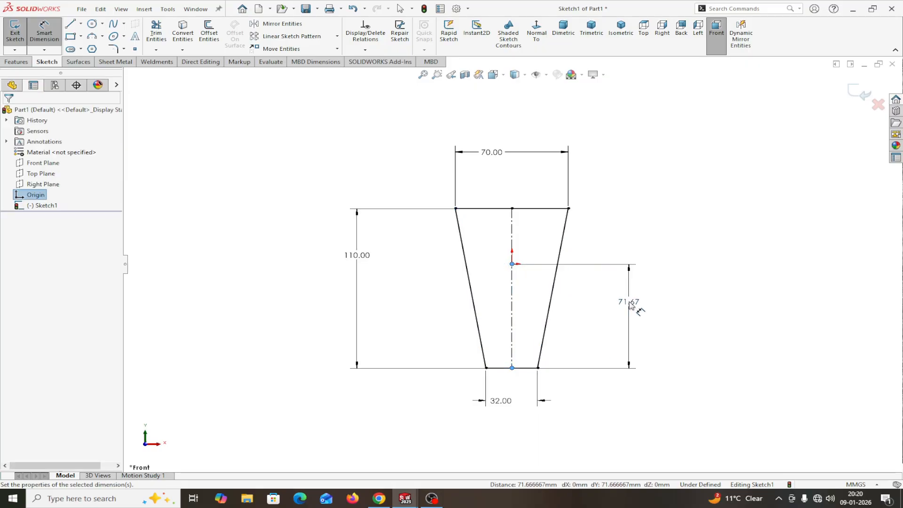
{"action": "type", "text": "55"}
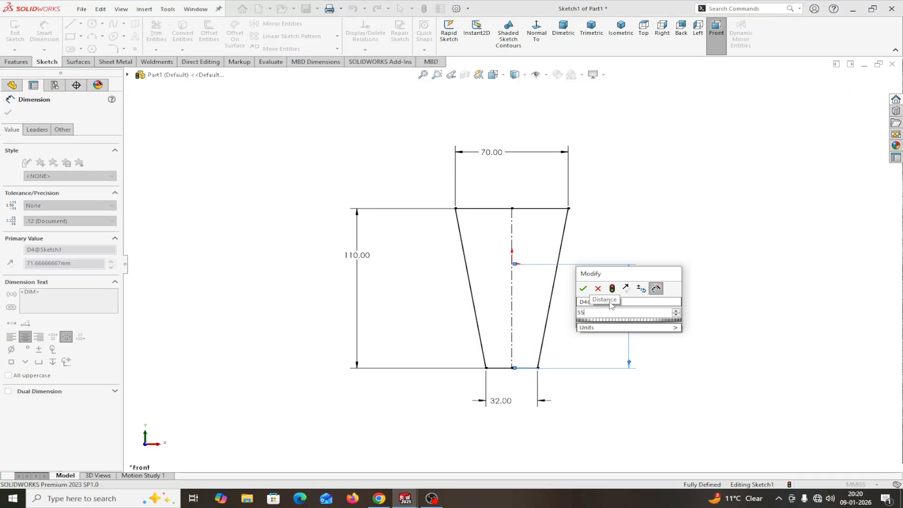
{"action": "left_click", "coordinate": [583, 288]}
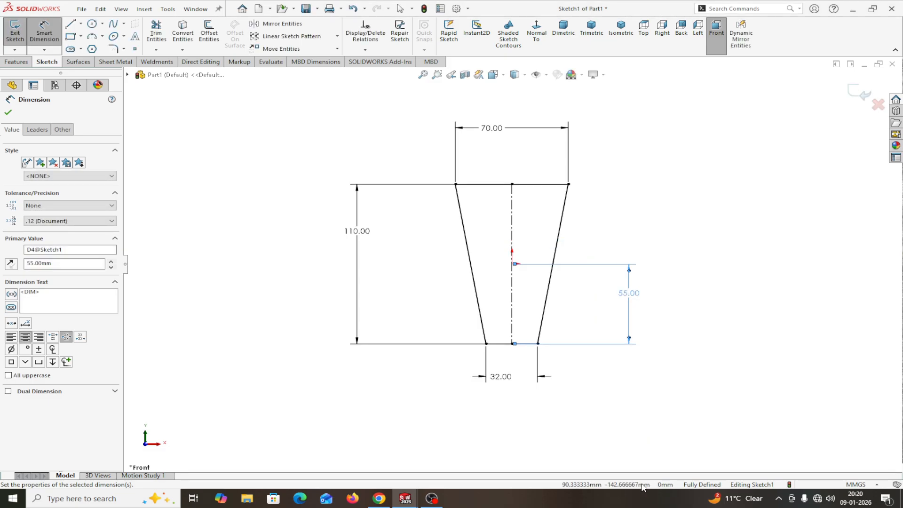
{"action": "left_click", "coordinate": [8, 113]}
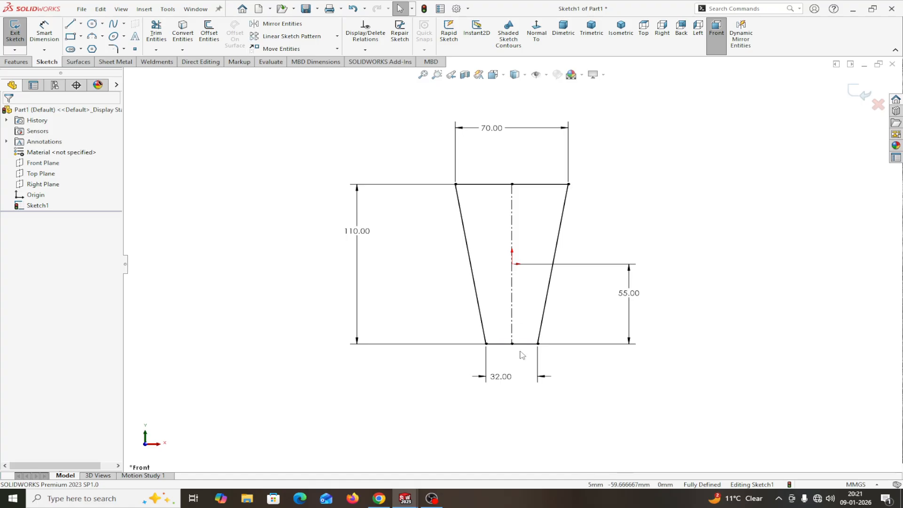
Step: Extrude the trapezoid sketch into a 12 mm thick plate
{"action": "left_click", "coordinate": [16, 62]}
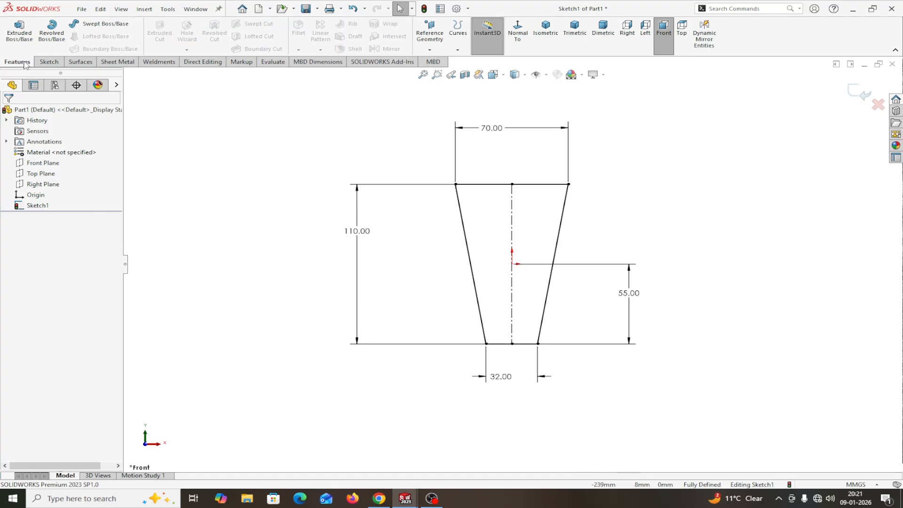
{"action": "left_click", "coordinate": [23, 31]}
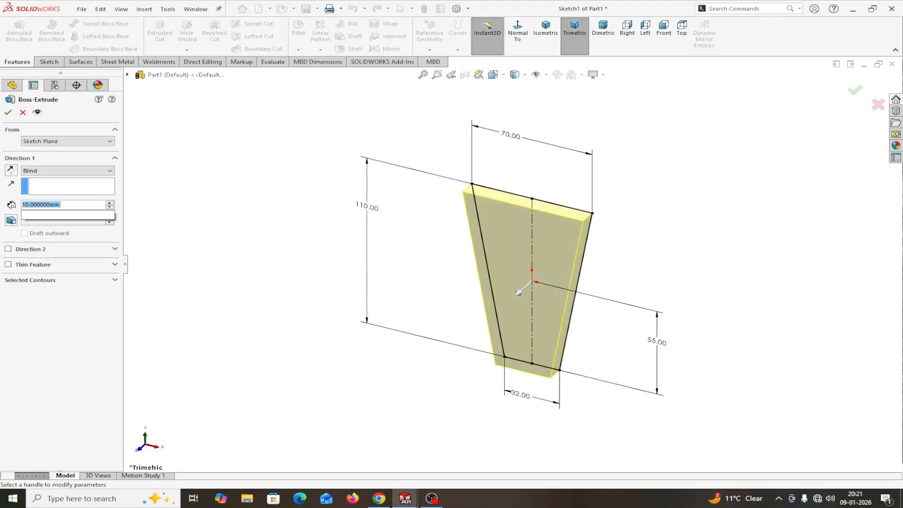
{"action": "type", "text": "12"}
{"action": "key", "text": "Return"}
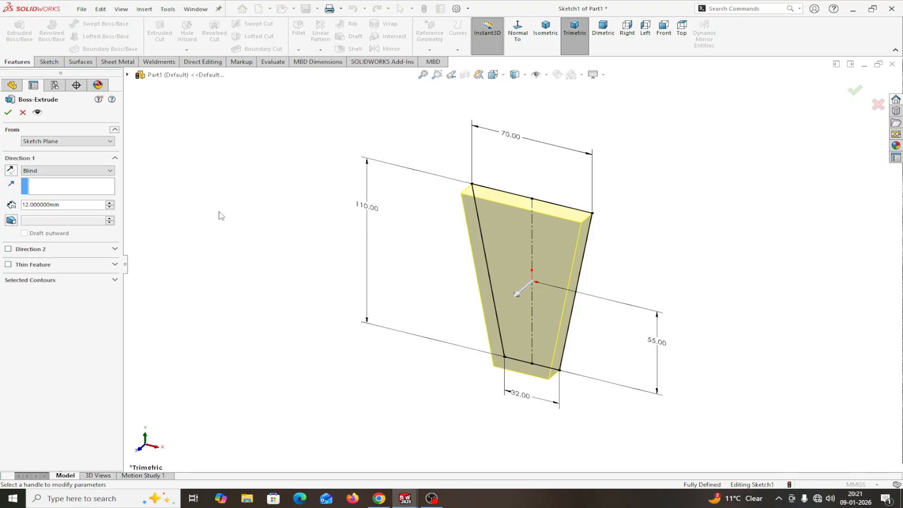
{"action": "left_click", "coordinate": [11, 171]}
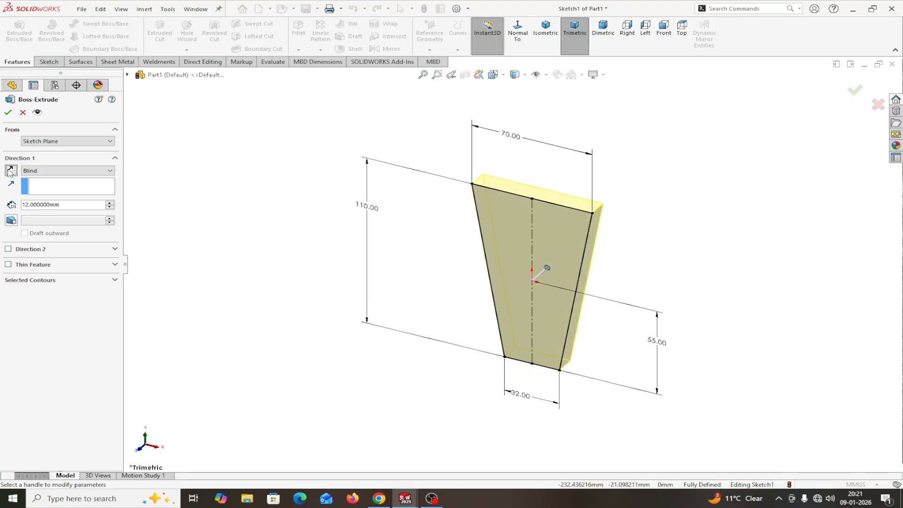
{"action": "left_click", "coordinate": [10, 171]}
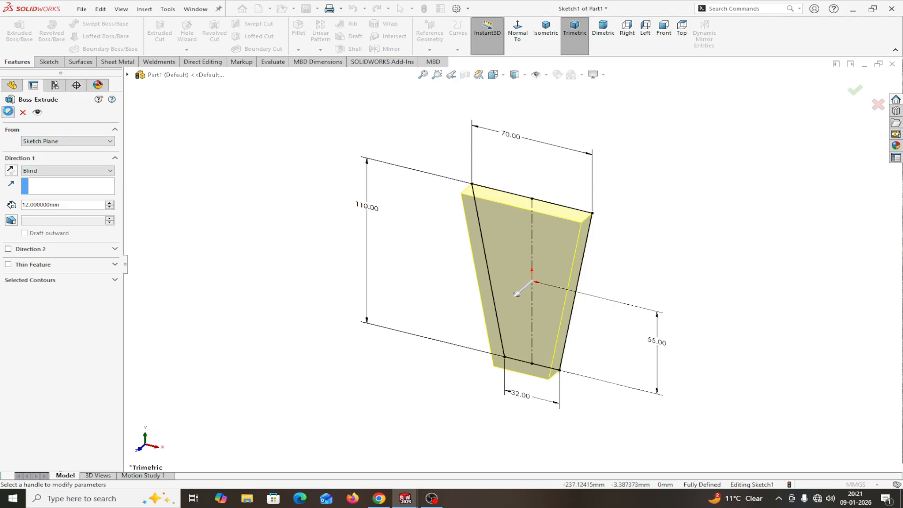
{"action": "left_click", "coordinate": [8, 111]}
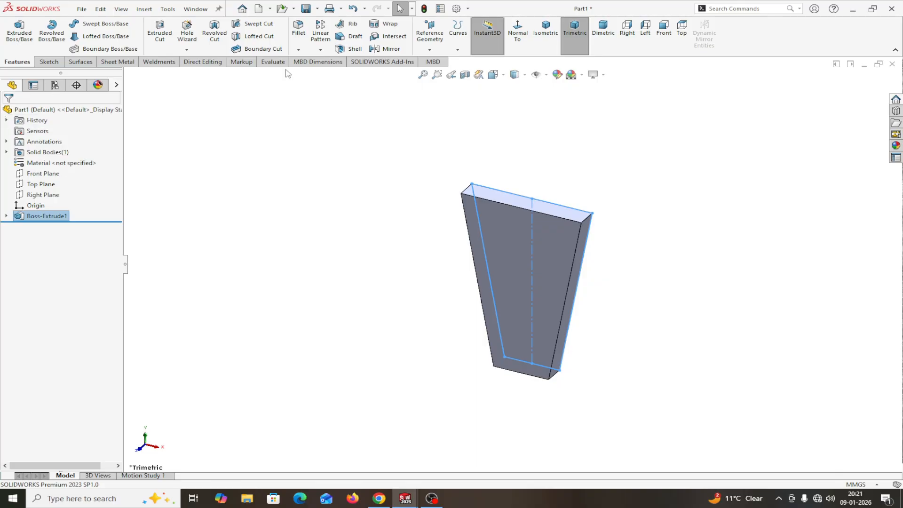
{"action": "left_click", "coordinate": [298, 28]}
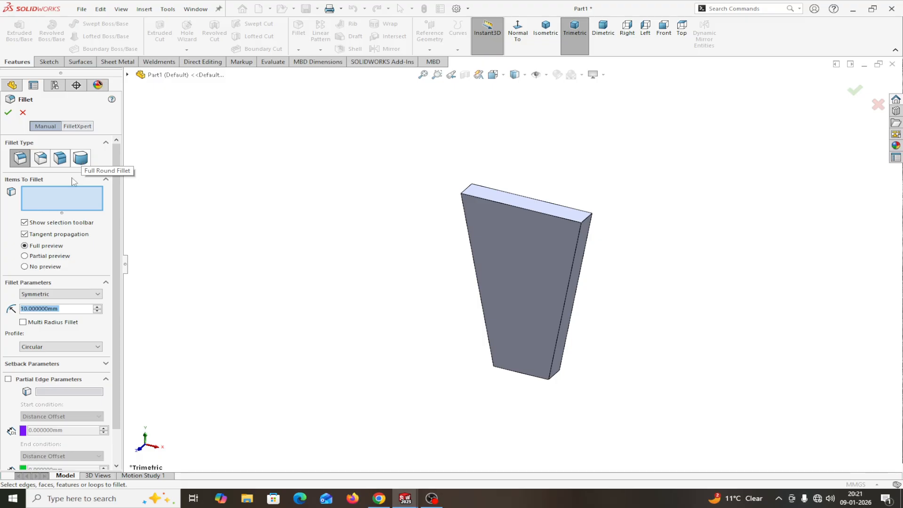
Step: Enable Multi Radius Fillet and select the plate's four corner edges
{"action": "left_click", "coordinate": [53, 203]}
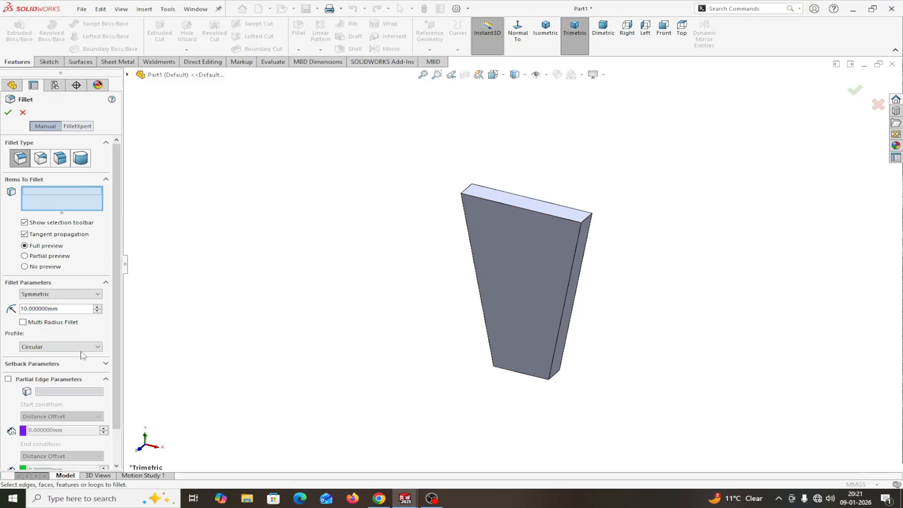
{"action": "left_click", "coordinate": [23, 322]}
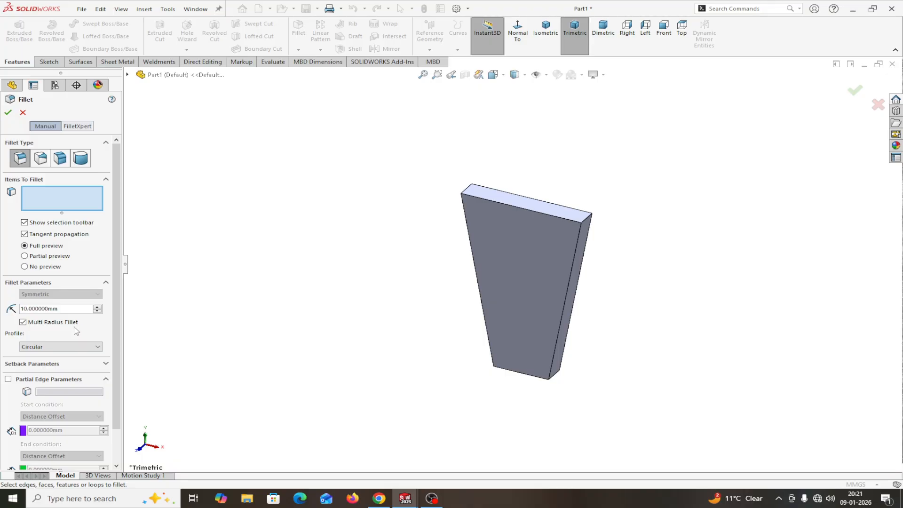
{"action": "left_click", "coordinate": [588, 220]}
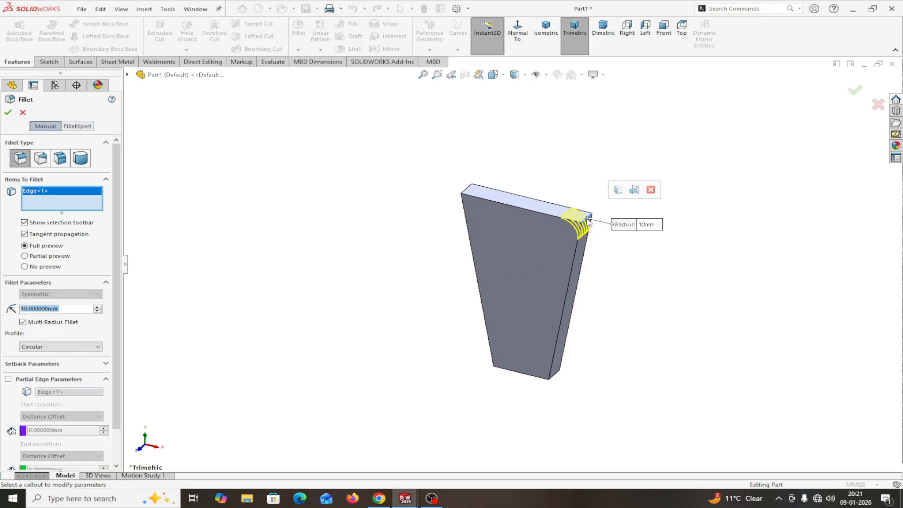
{"action": "left_click", "coordinate": [465, 192]}
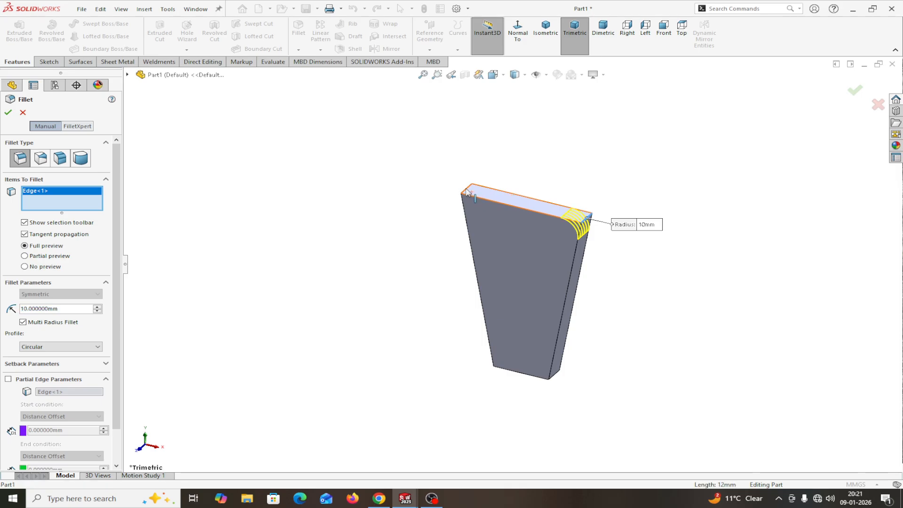
{"action": "left_click", "coordinate": [501, 364]}
{"action": "left_click", "coordinate": [556, 376]}
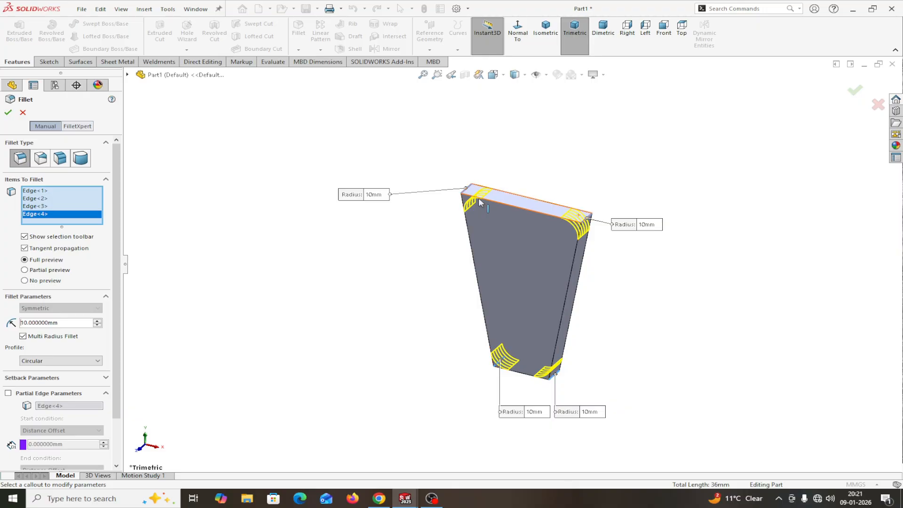
Step: Give the top corners 10 mm and the bottom corners 6 mm radii, and accept
{"action": "left_click", "coordinate": [375, 196]}
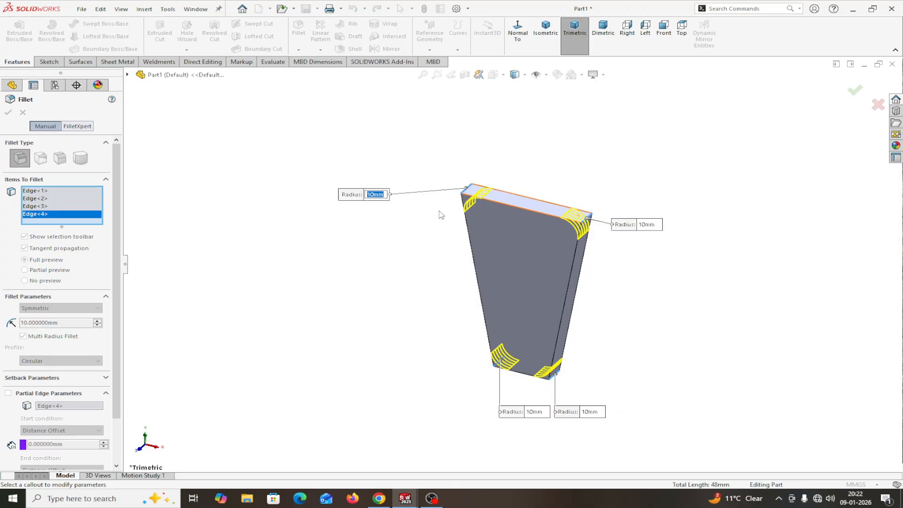
{"action": "left_click", "coordinate": [493, 149]}
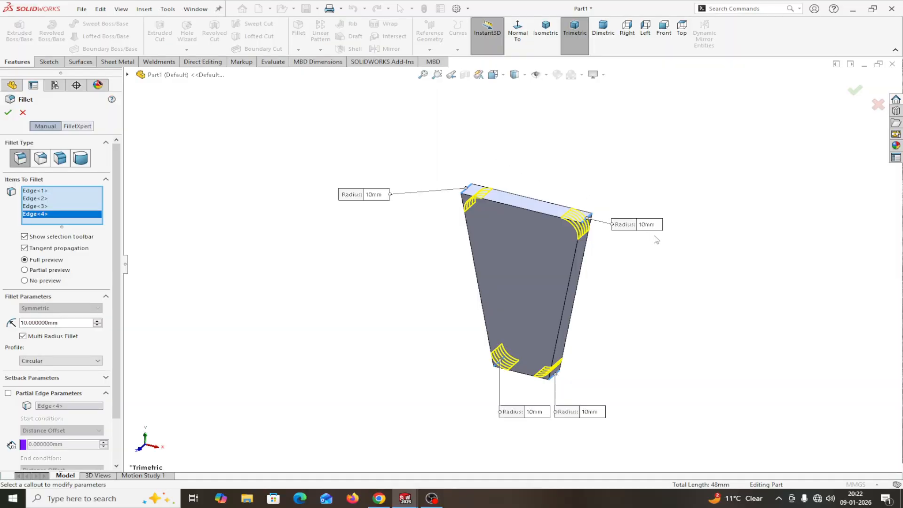
{"action": "left_click", "coordinate": [590, 412]}
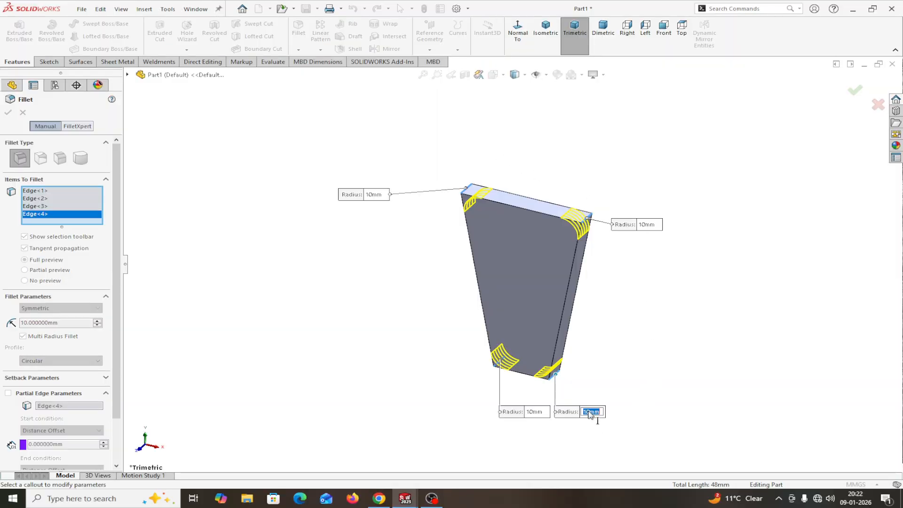
{"action": "left_click", "coordinate": [539, 414]}
{"action": "left_click", "coordinate": [536, 414]}
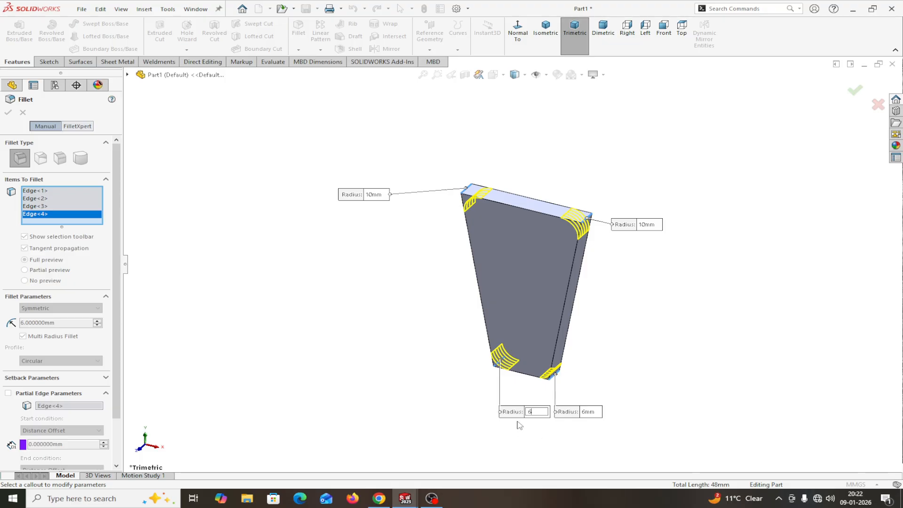
{"action": "left_click_drag", "start_coordinate": [509, 413], "coordinate": [391, 418]}
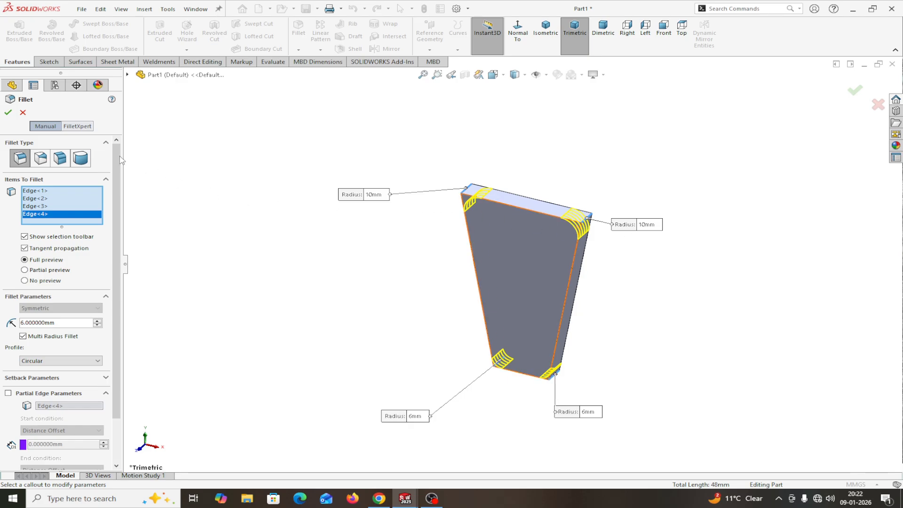
{"action": "left_click", "coordinate": [8, 112]}
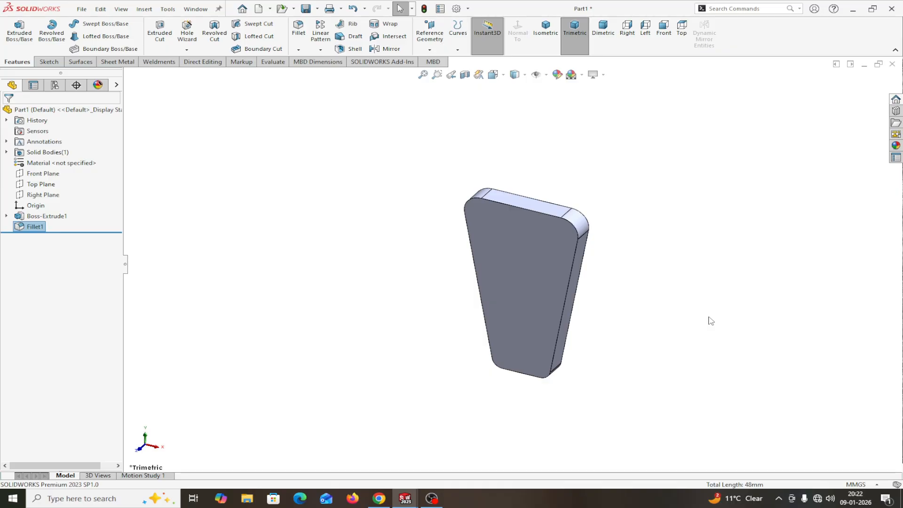
Step: Orbit the filleted plate so its large trapezoidal face points at the viewer
{"action": "middle_click_drag", "start_coordinate": [710, 321], "coordinate": [733, 262]}
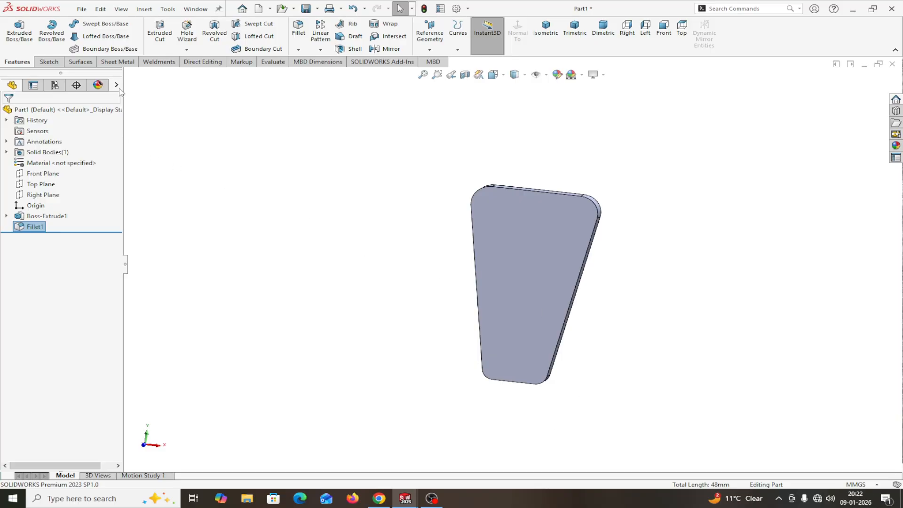
Step: Configure a Hole Wizard straight hole: ISO standard, Drill sizes, Ø6.0, Up To Next
{"action": "left_click", "coordinate": [184, 29]}
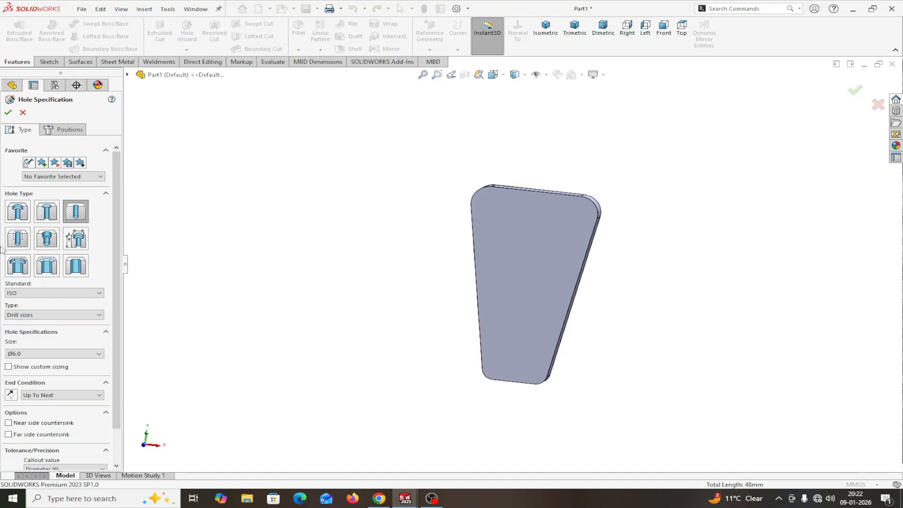
{"action": "left_click", "coordinate": [75, 214]}
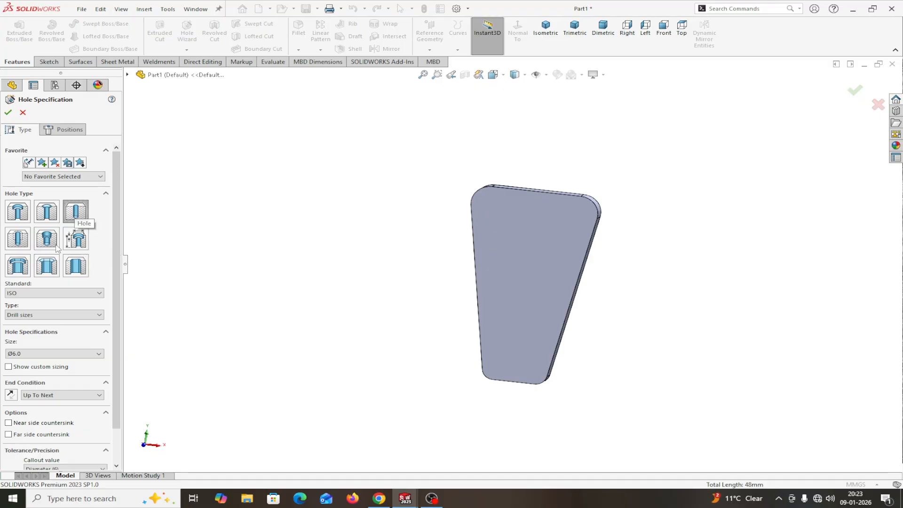
{"action": "left_click", "coordinate": [100, 295]}
{"action": "left_click", "coordinate": [99, 295]}
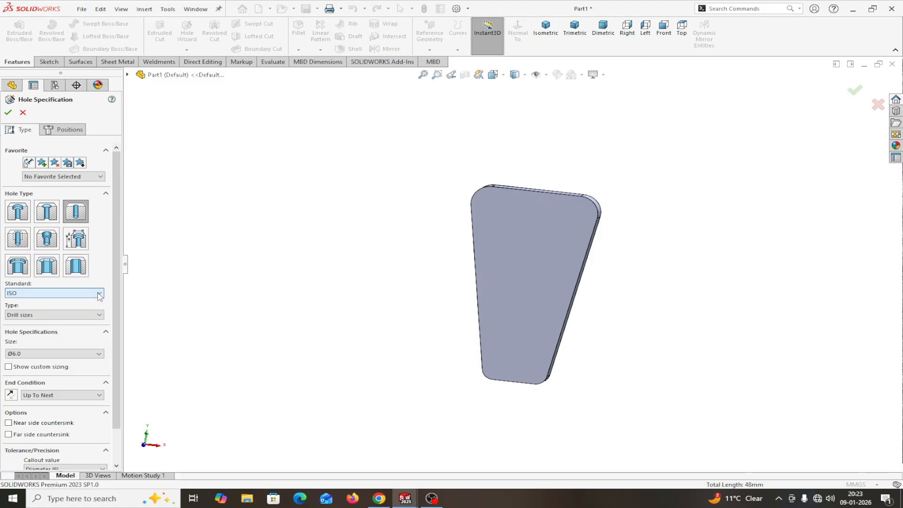
{"action": "left_click", "coordinate": [47, 315]}
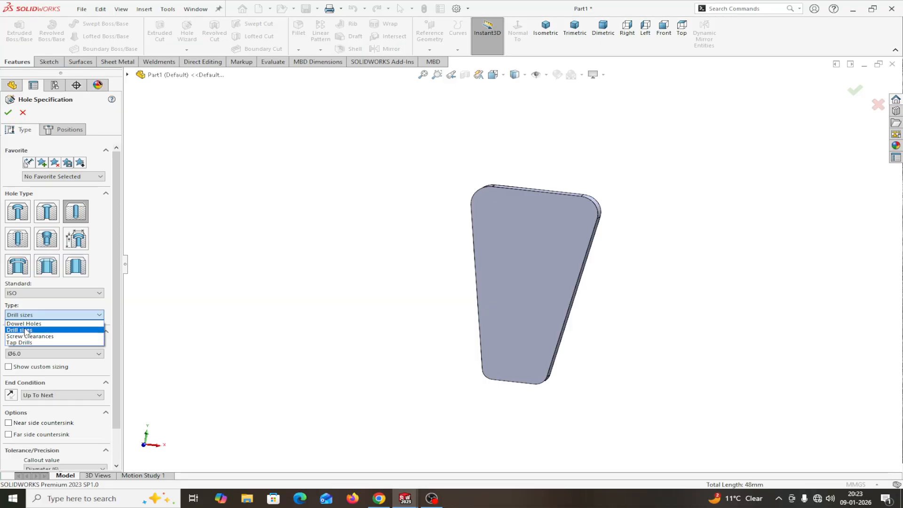
{"action": "left_click", "coordinate": [26, 329]}
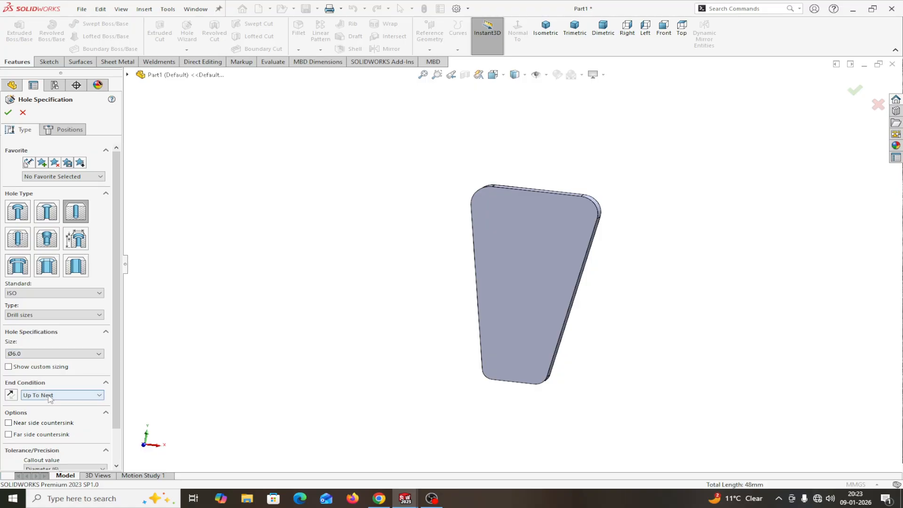
{"action": "left_click_drag", "start_coordinate": [112, 395], "coordinate": [119, 437]}
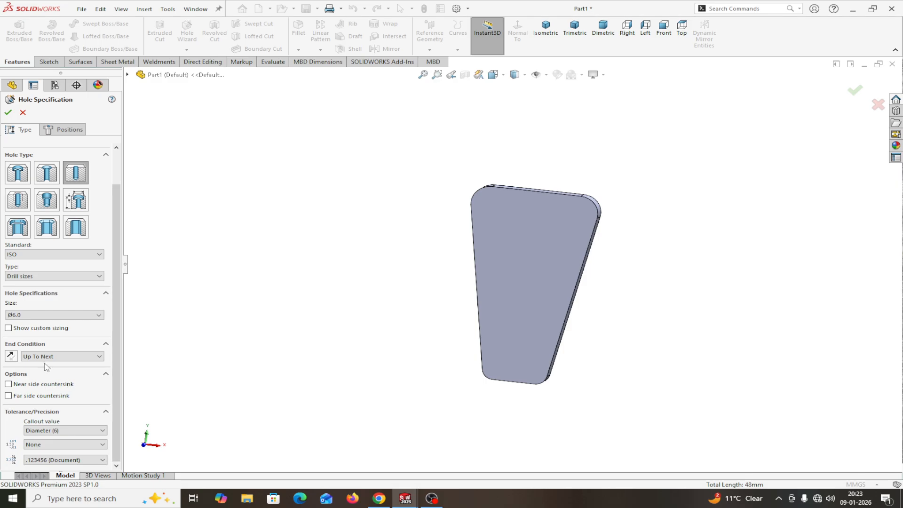
{"action": "middle_click_drag", "start_coordinate": [639, 252], "coordinate": [456, 298]}
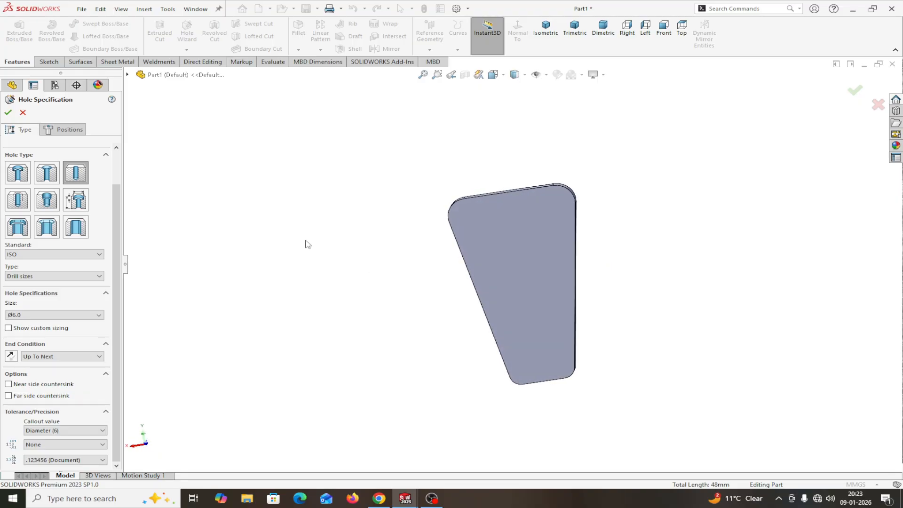
{"action": "left_click", "coordinate": [68, 133]}
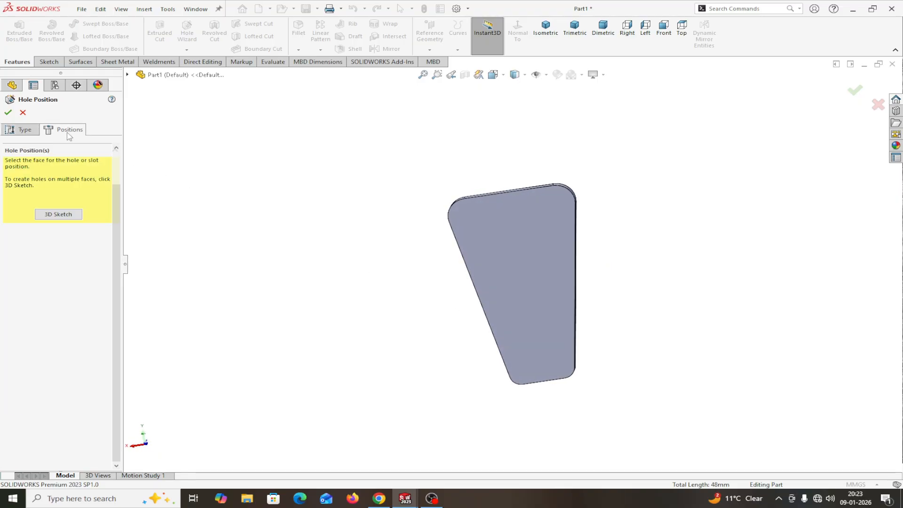
Step: Place hole points at both top fillet centres and one near the plate's bottom
{"action": "left_click", "coordinate": [496, 255]}
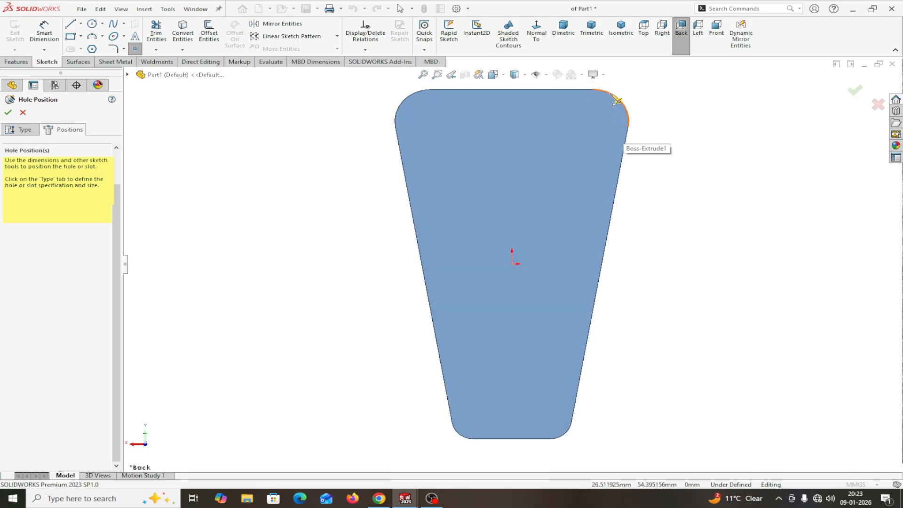
{"action": "mouse_move", "coordinate": [627, 120]}
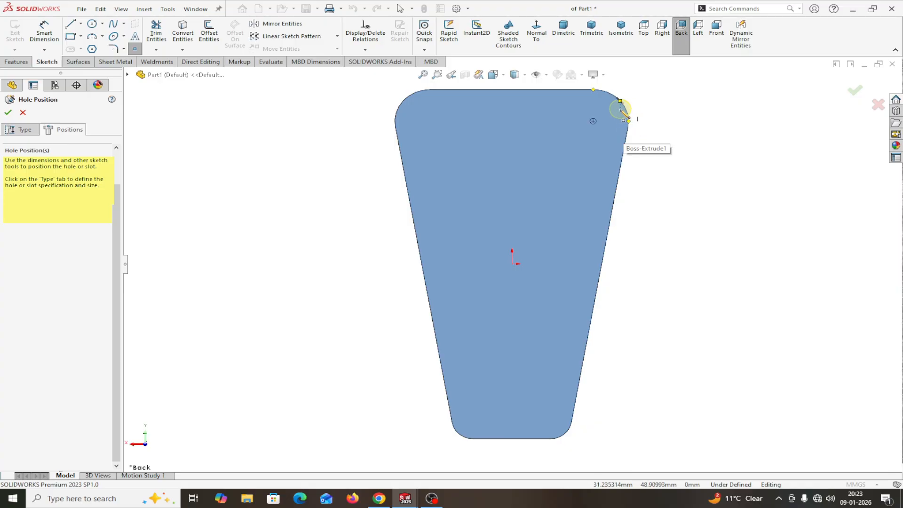
{"action": "left_click", "coordinate": [593, 121]}
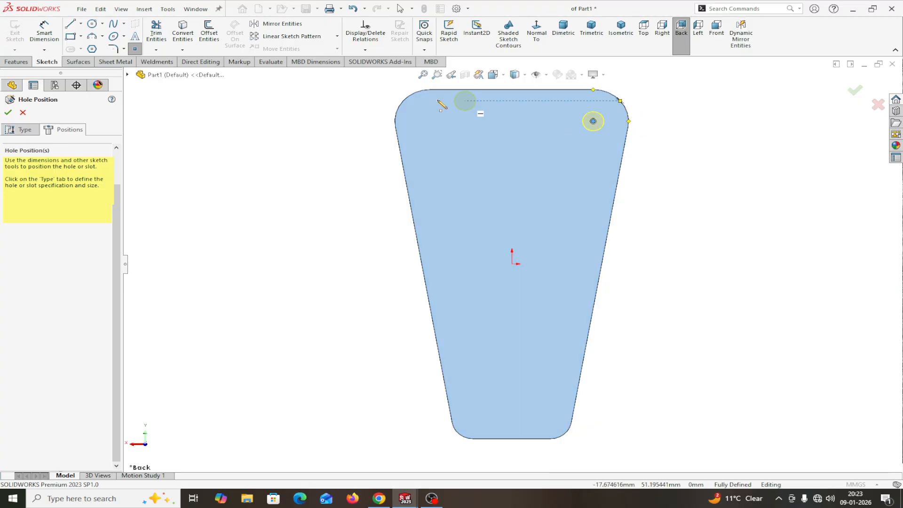
{"action": "mouse_move", "coordinate": [422, 90]}
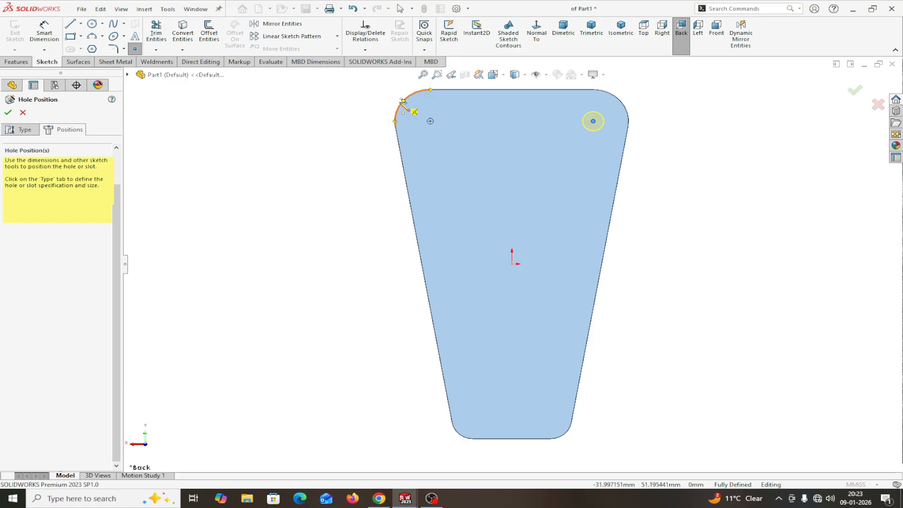
{"action": "left_click", "coordinate": [431, 121]}
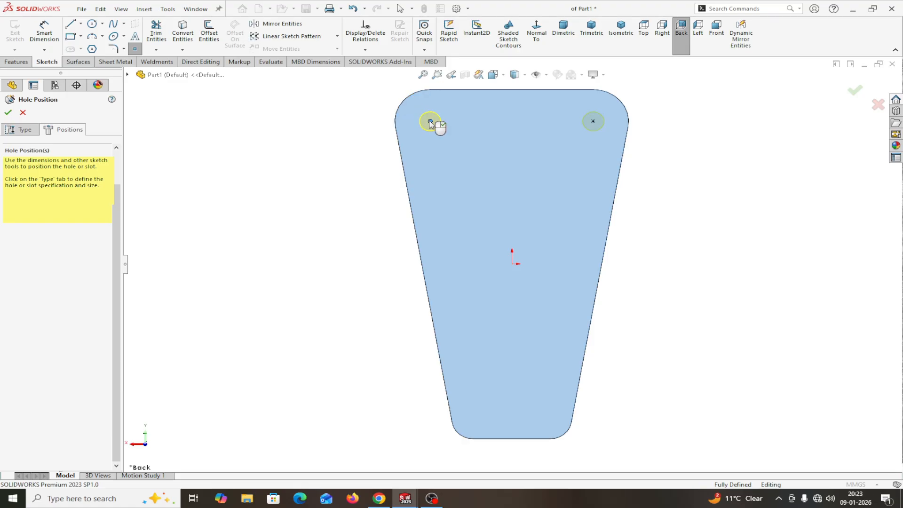
{"action": "left_click", "coordinate": [507, 407]}
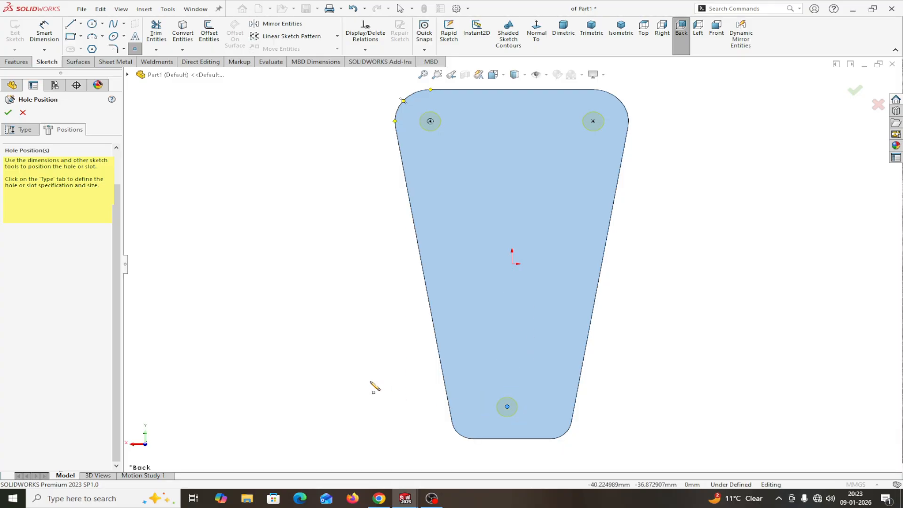
{"action": "right_click", "coordinate": [379, 388]}
{"action": "left_click", "coordinate": [395, 389]}
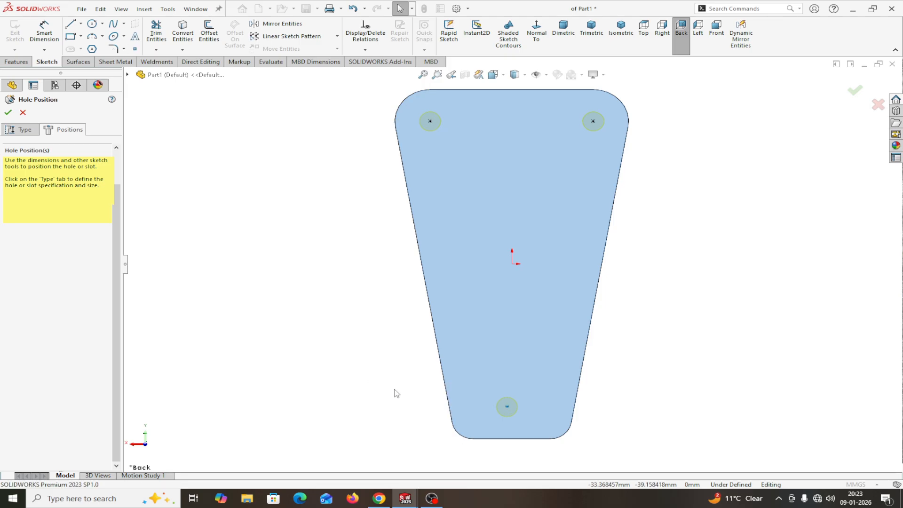
{"action": "left_click", "coordinate": [511, 265]}
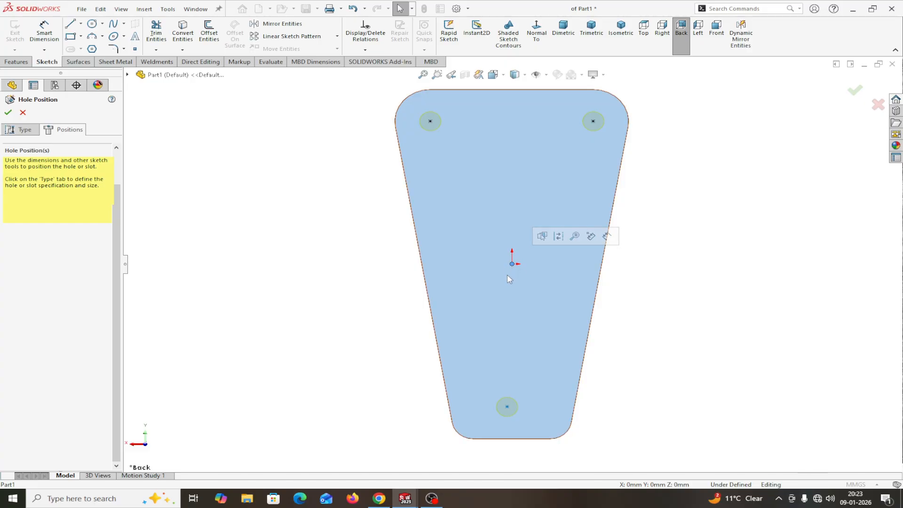
Step: Align the bottom hole vertically with the origin, 8 mm above the bottom edge
{"action": "left_click", "coordinate": [507, 405], "text": "ctrl"}
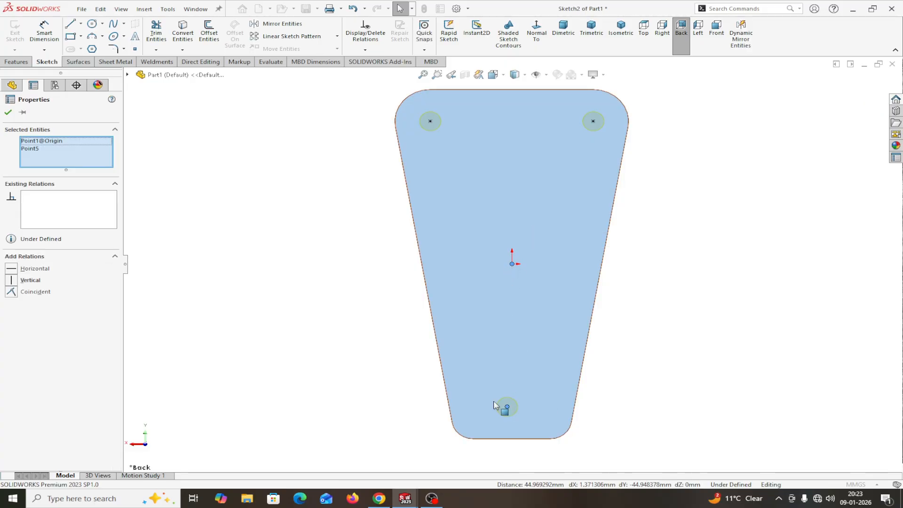
{"action": "left_click", "coordinate": [12, 281]}
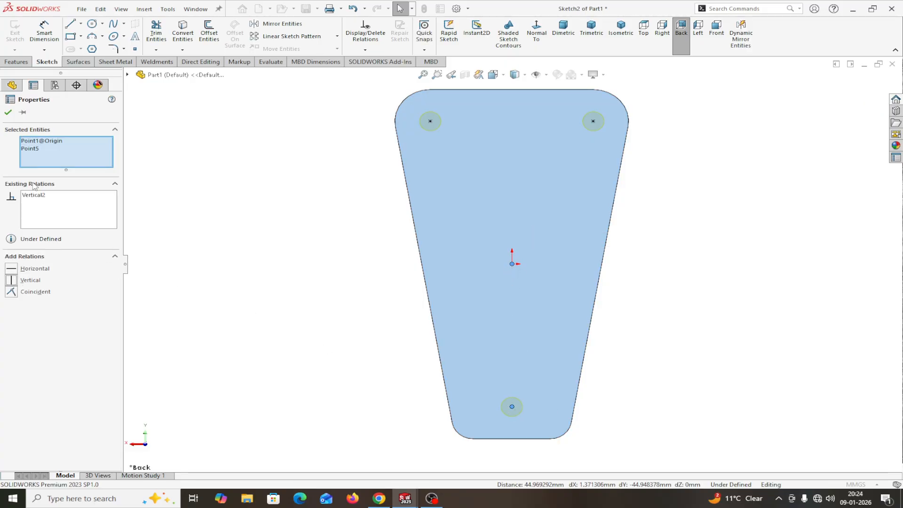
{"action": "left_click", "coordinate": [8, 114]}
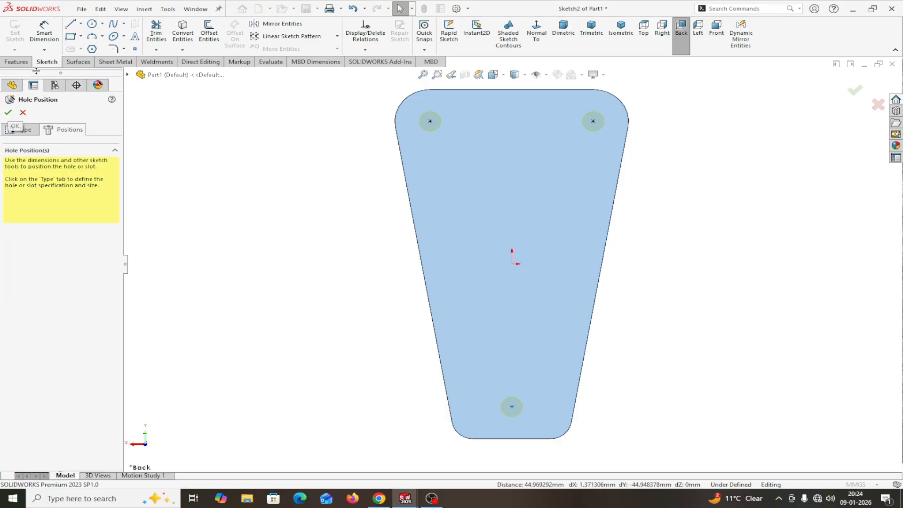
{"action": "left_click", "coordinate": [43, 31]}
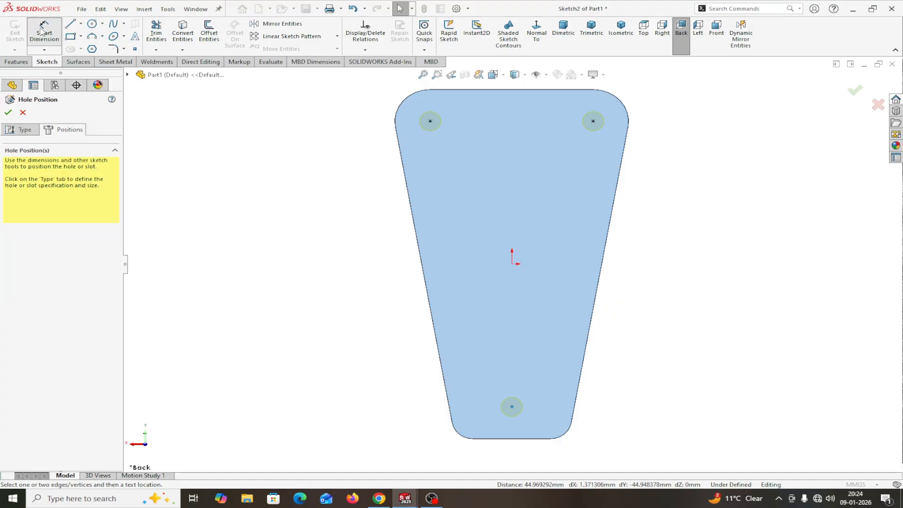
{"action": "left_click", "coordinate": [496, 440]}
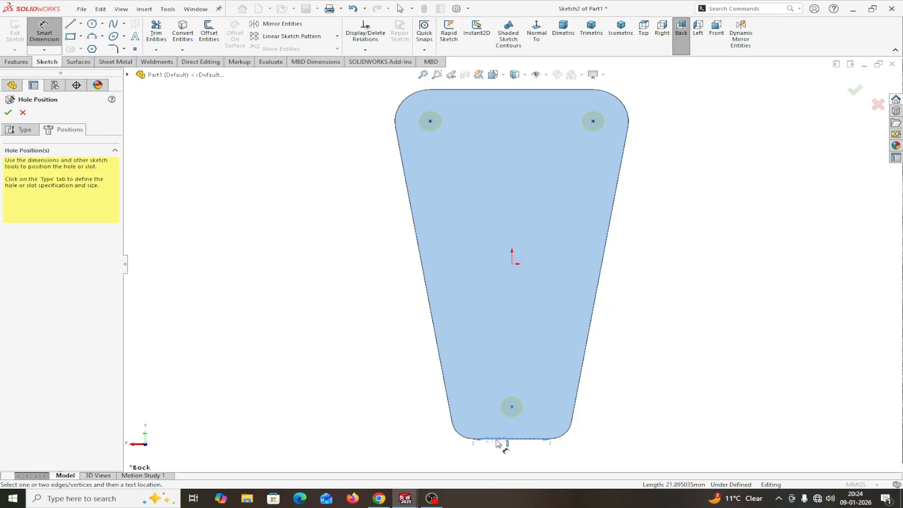
{"action": "left_click", "coordinate": [512, 408]}
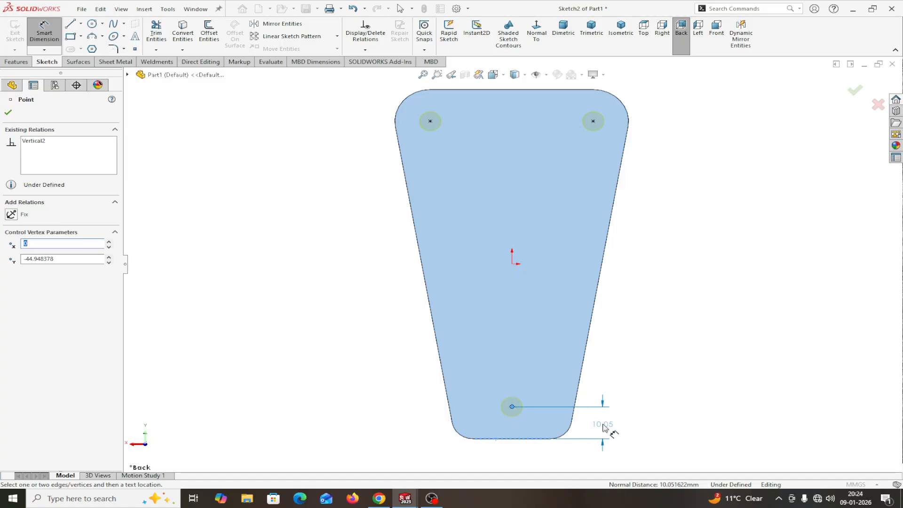
{"action": "left_click", "coordinate": [603, 425]}
{"action": "type", "text": "8"}
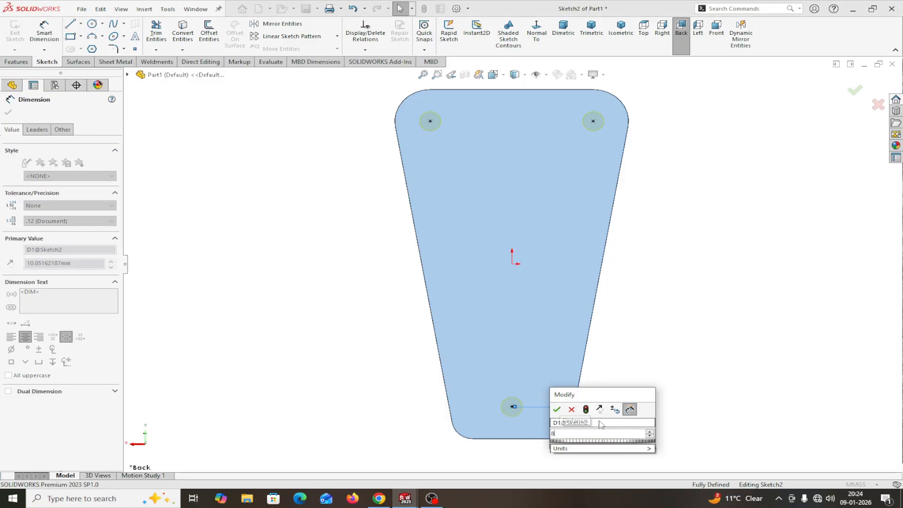
{"action": "left_click", "coordinate": [557, 409]}
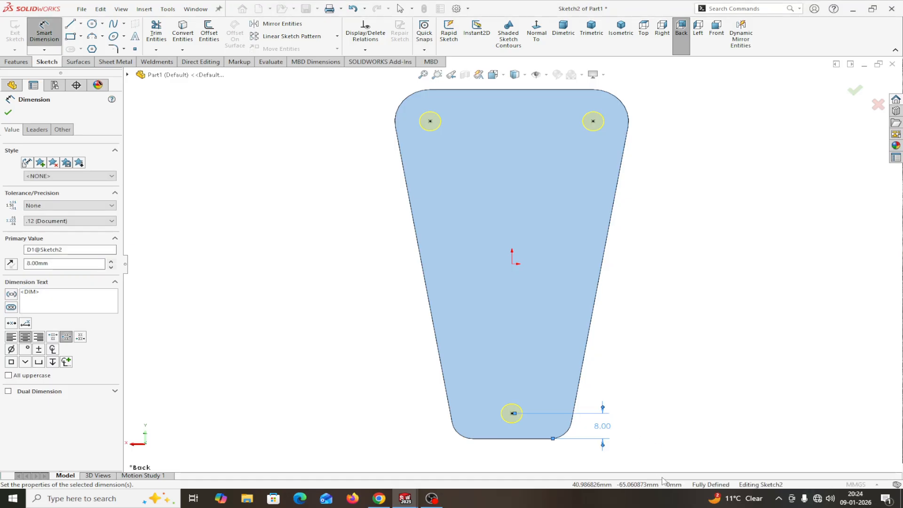
Step: Create the three Ø6.0 holes and orbit the plate to check them
{"action": "left_click", "coordinate": [8, 113]}
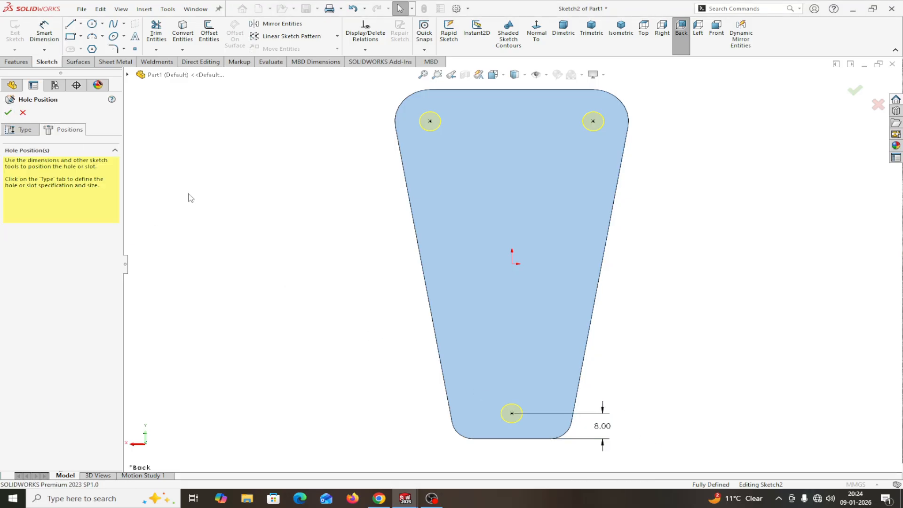
{"action": "left_click", "coordinate": [8, 113]}
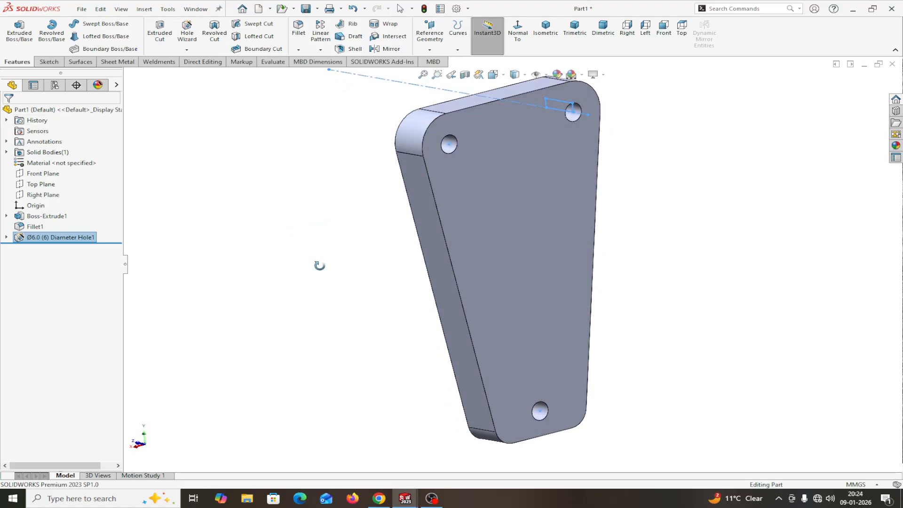
{"action": "middle_click_drag", "start_coordinate": [319, 265], "coordinate": [298, 225]}
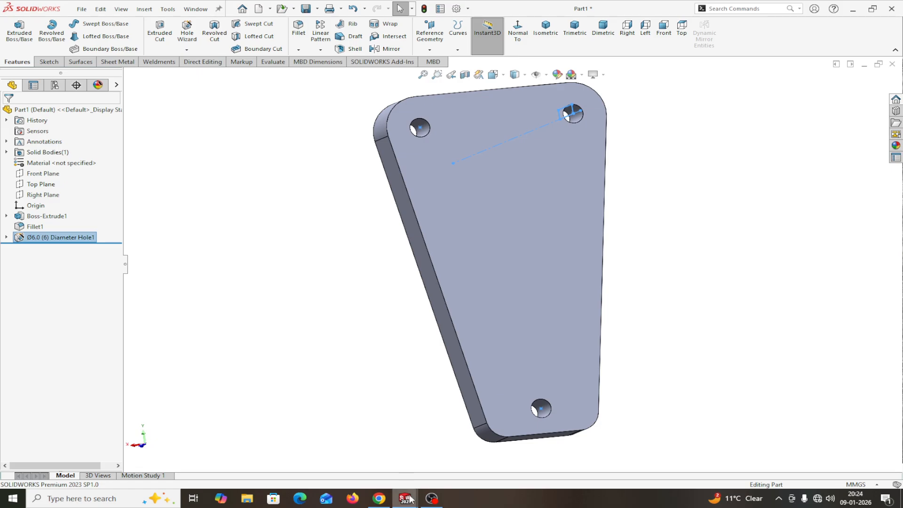
{"action": "left_click", "coordinate": [193, 11]}
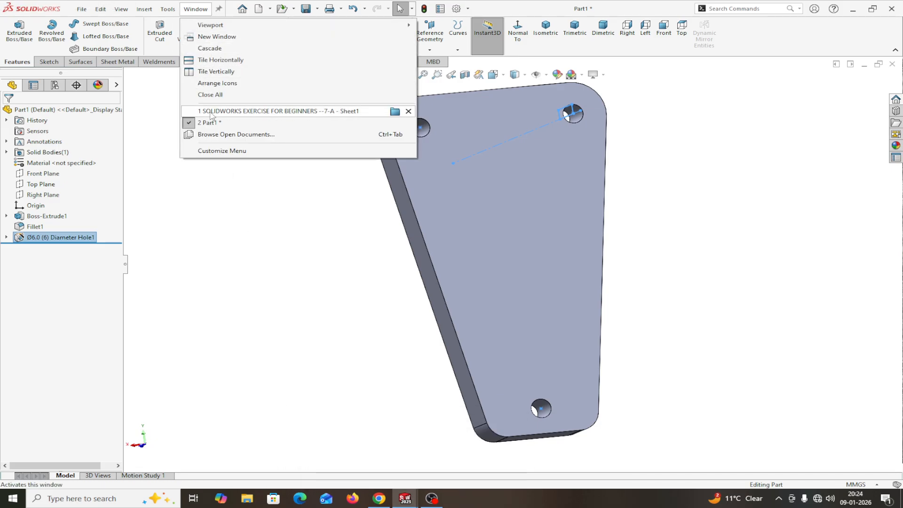
{"action": "left_click", "coordinate": [226, 112]}
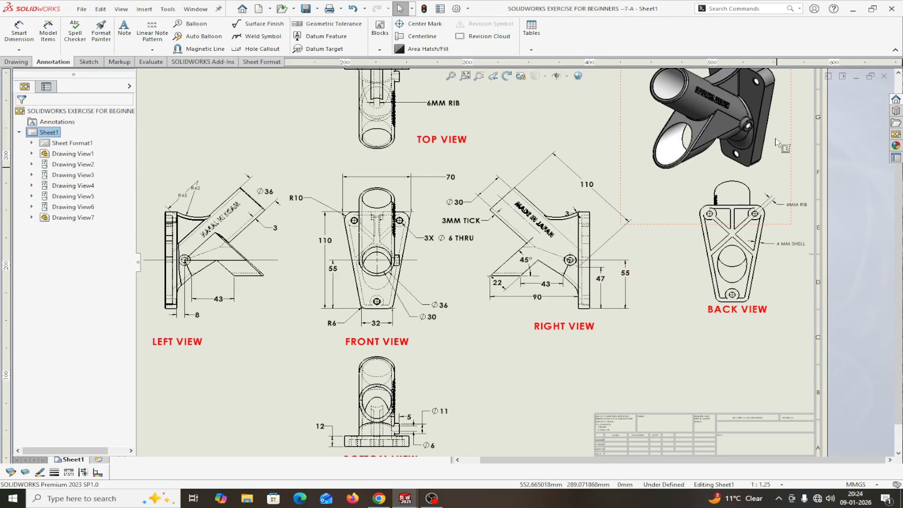
{"action": "scroll", "coordinate": [778, 134], "scroll_direction": "up", "scroll_amount": 3}
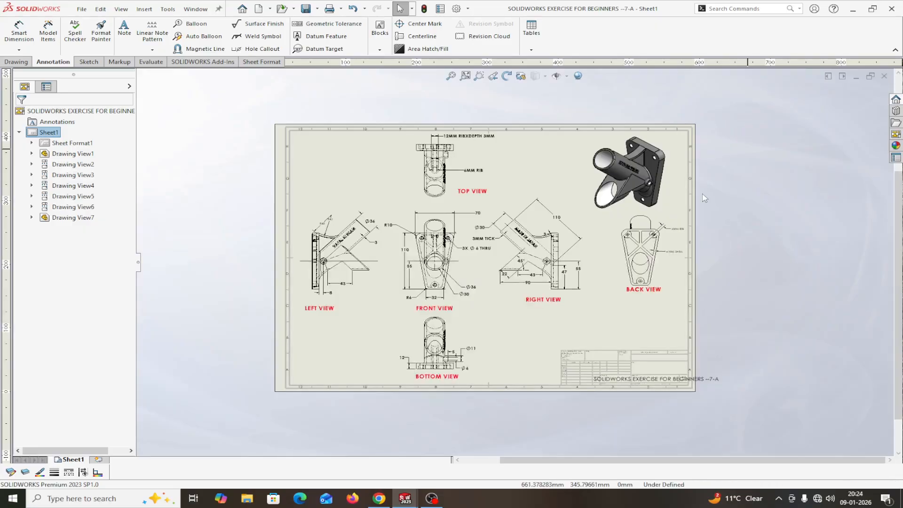
{"action": "scroll", "coordinate": [702, 197], "scroll_direction": "down", "scroll_amount": 2}
{"action": "scroll", "coordinate": [569, 213], "scroll_direction": "down", "scroll_amount": 1}
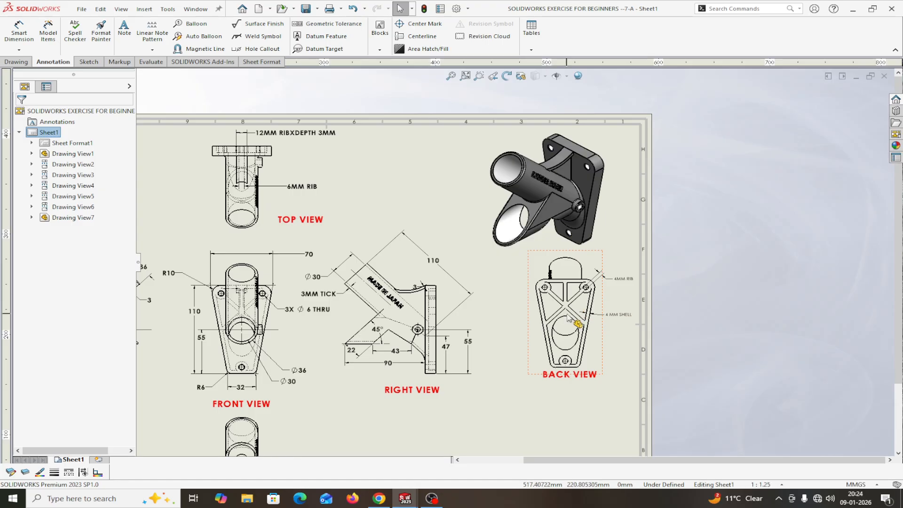
{"action": "scroll", "coordinate": [596, 339], "scroll_direction": "up", "scroll_amount": 2}
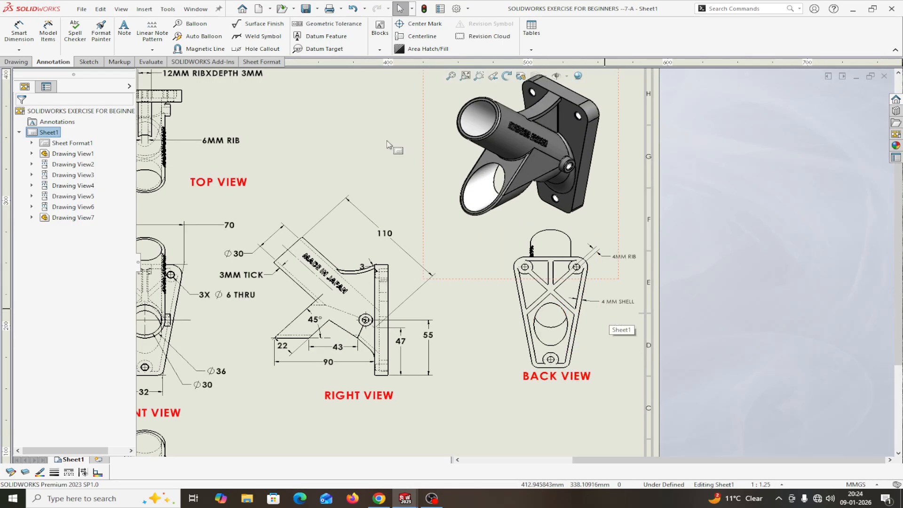
{"action": "left_click", "coordinate": [189, 10]}
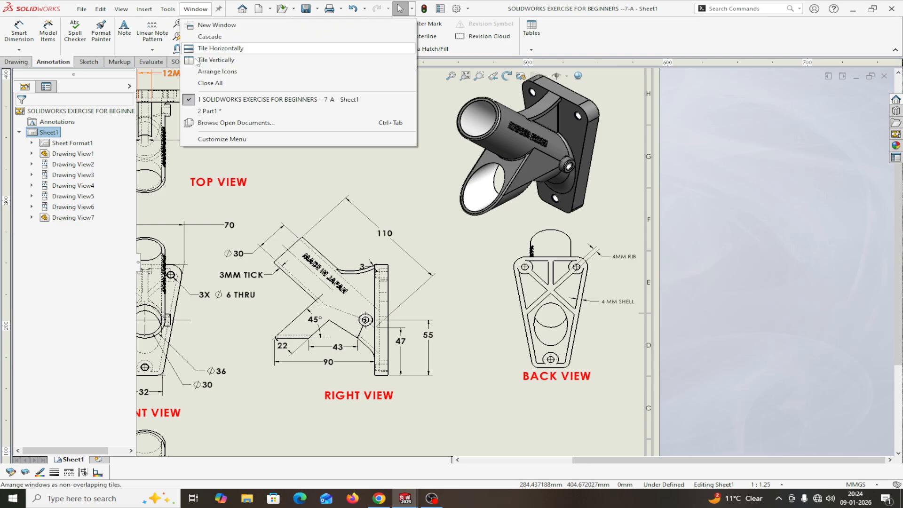
{"action": "left_click", "coordinate": [207, 111]}
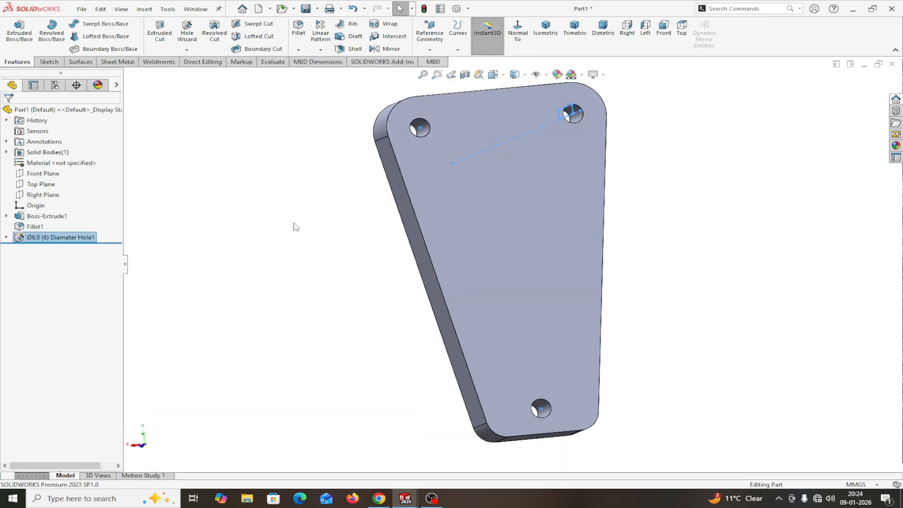
{"action": "middle_click_drag", "start_coordinate": [653, 267], "coordinate": [519, 283]}
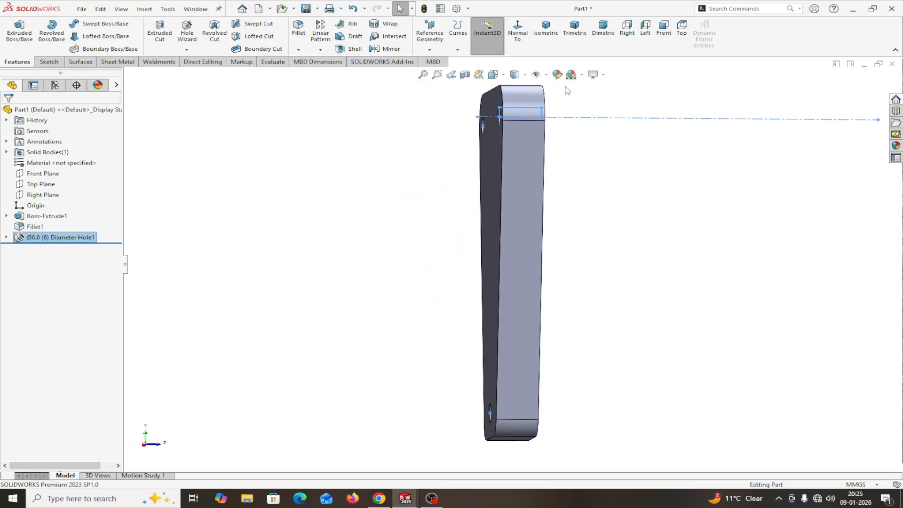
{"action": "left_click", "coordinate": [545, 28]}
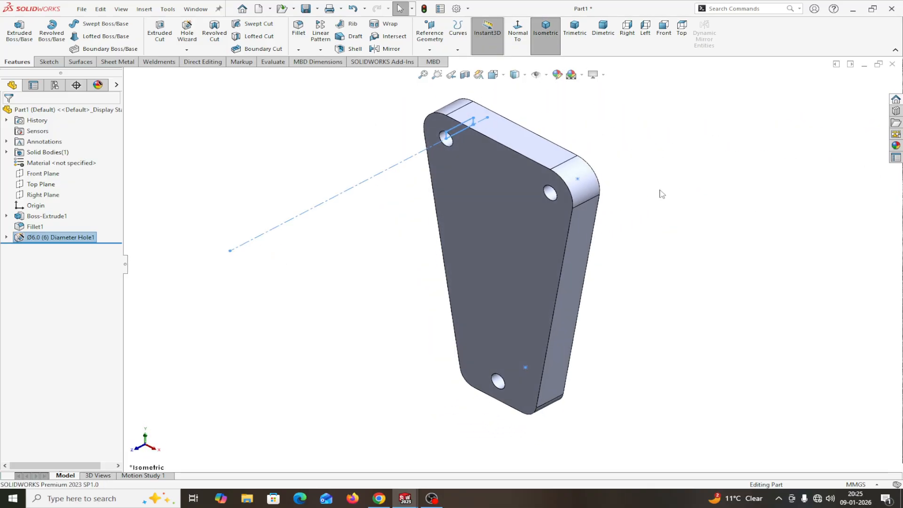
{"action": "middle_click_drag", "start_coordinate": [661, 194], "coordinate": [601, 212]}
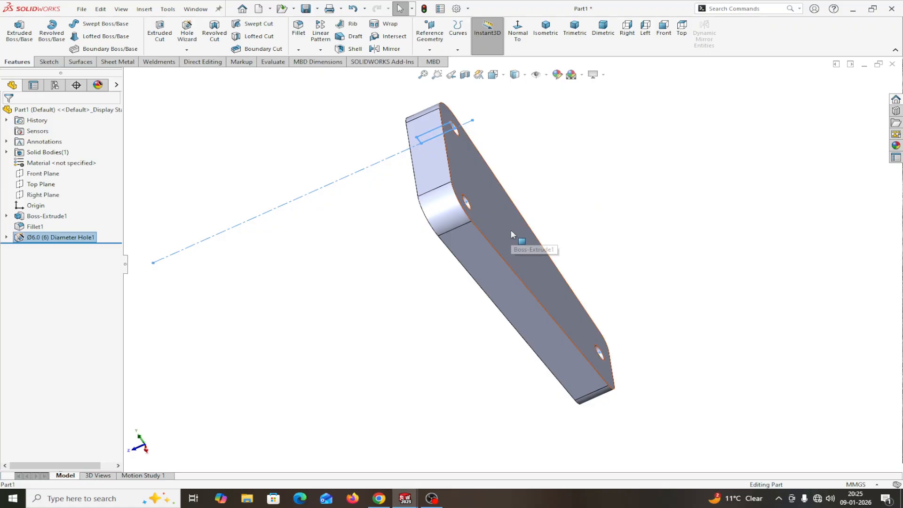
{"action": "left_click", "coordinate": [511, 232]}
{"action": "left_click", "coordinate": [549, 203]}
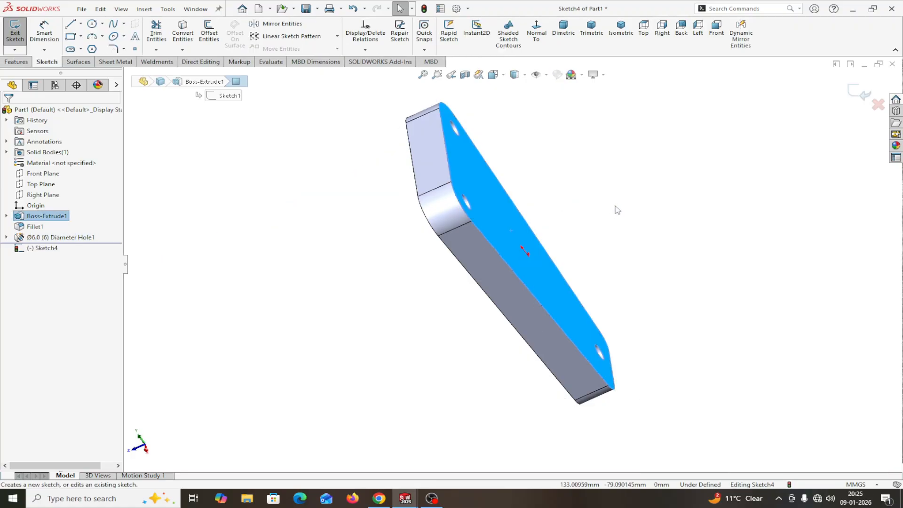
{"action": "left_click", "coordinate": [543, 40]}
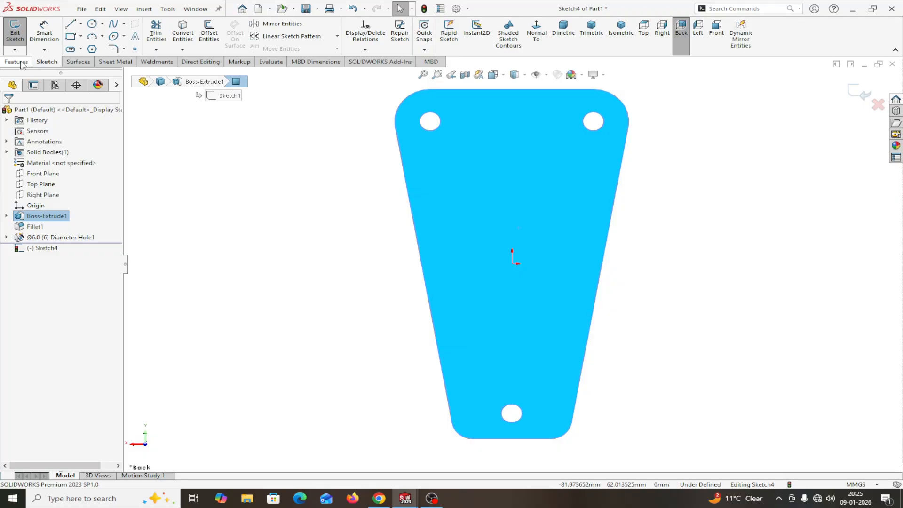
{"action": "left_click", "coordinate": [877, 106]}
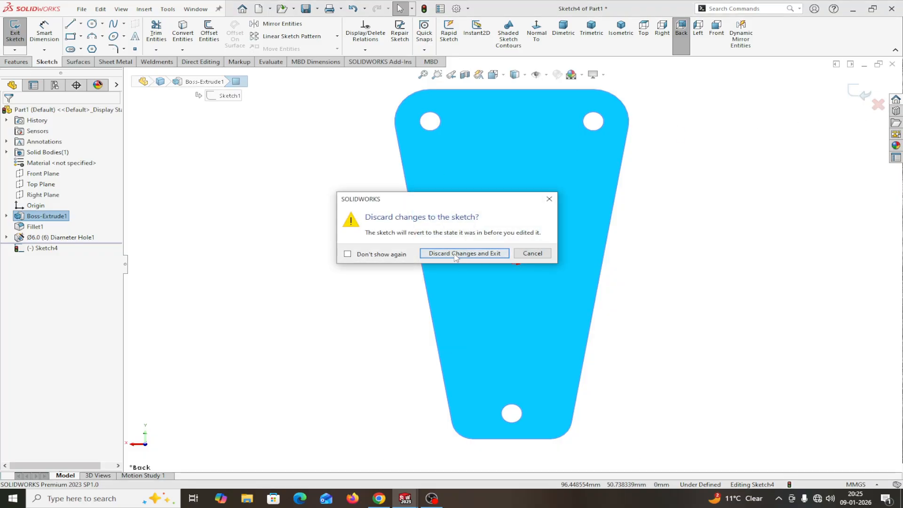
{"action": "left_click", "coordinate": [455, 254]}
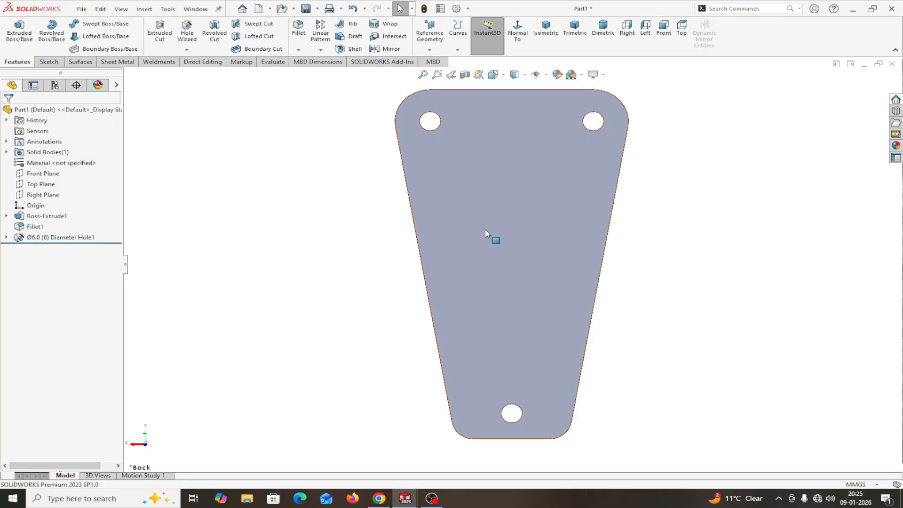
{"action": "left_click", "coordinate": [511, 226]}
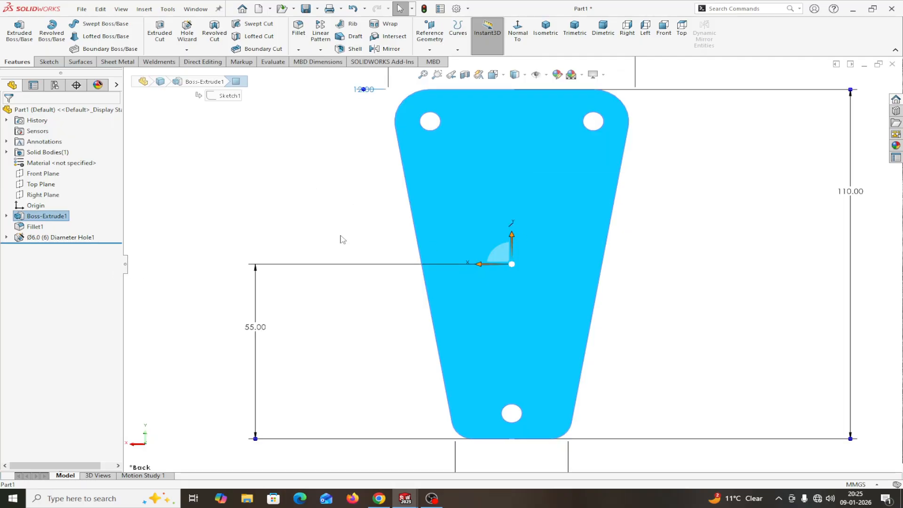
{"action": "left_click", "coordinate": [267, 229]}
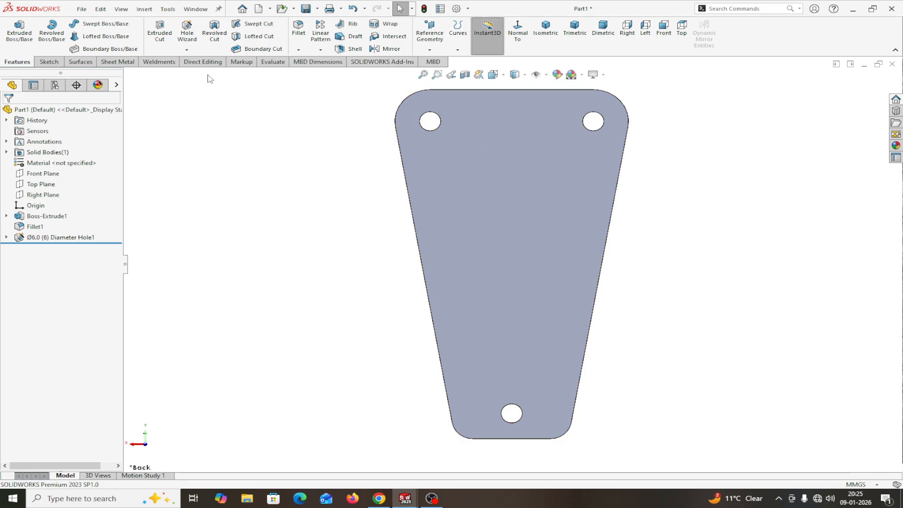
{"action": "left_click", "coordinate": [353, 50]}
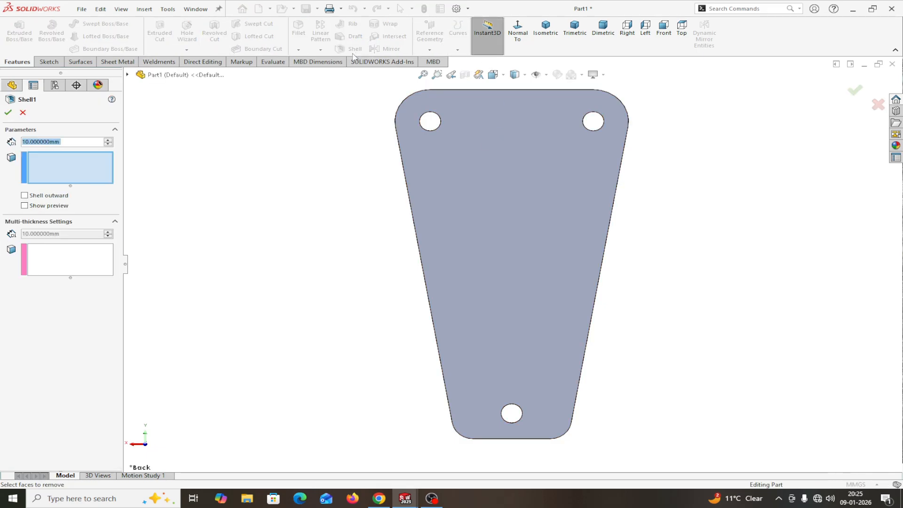
{"action": "left_click", "coordinate": [59, 172]}
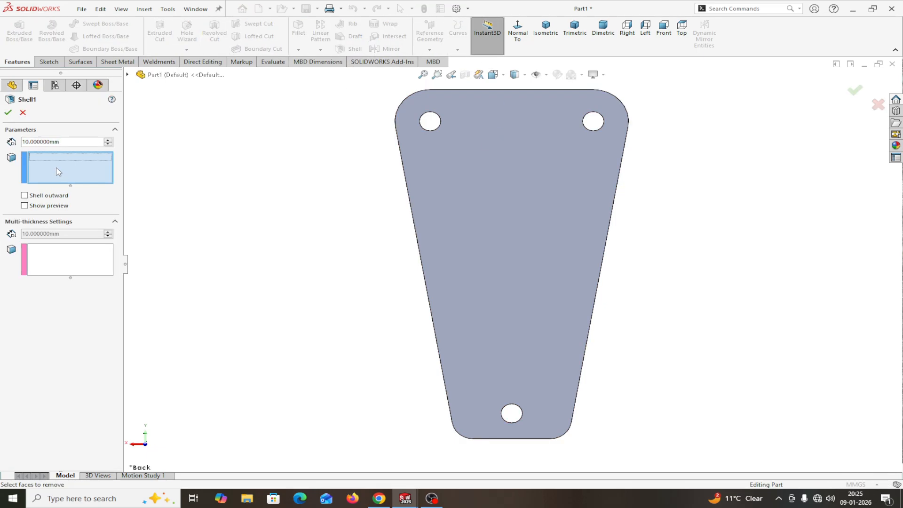
{"action": "left_click", "coordinate": [63, 142]}
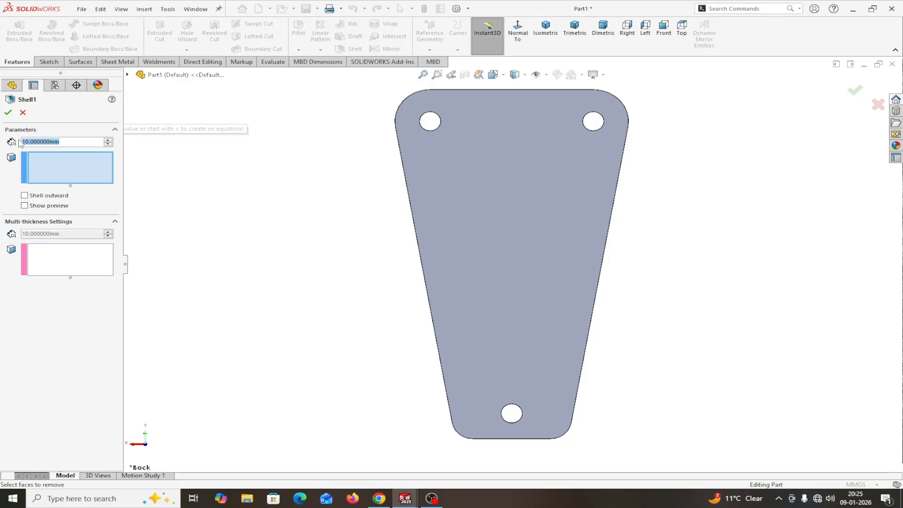
{"action": "type", "text": "4"}
{"action": "key", "text": "Return"}
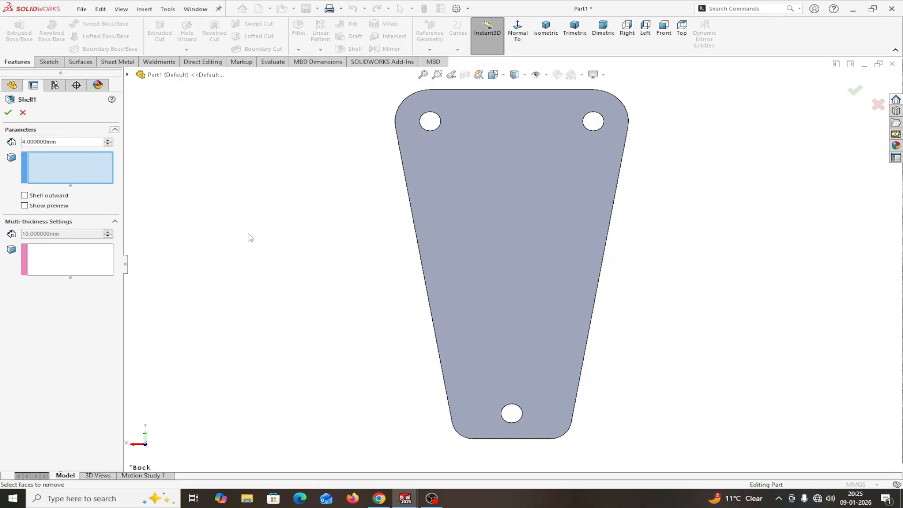
{"action": "left_click", "coordinate": [24, 206]}
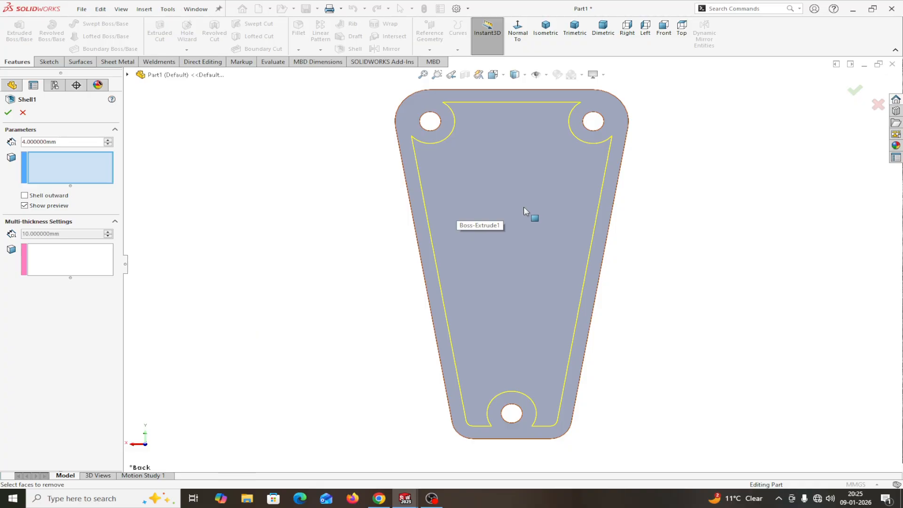
{"action": "left_click", "coordinate": [8, 113]}
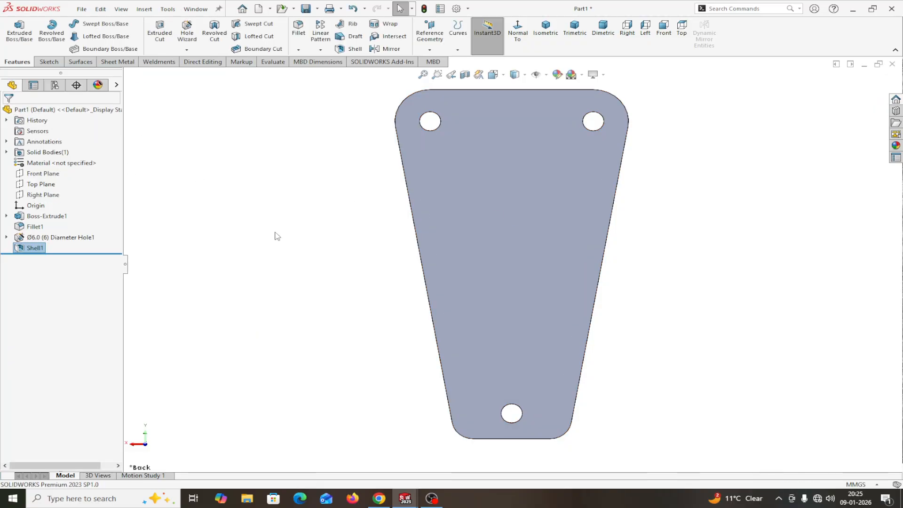
{"action": "middle_click_drag", "start_coordinate": [278, 236], "coordinate": [370, 241]}
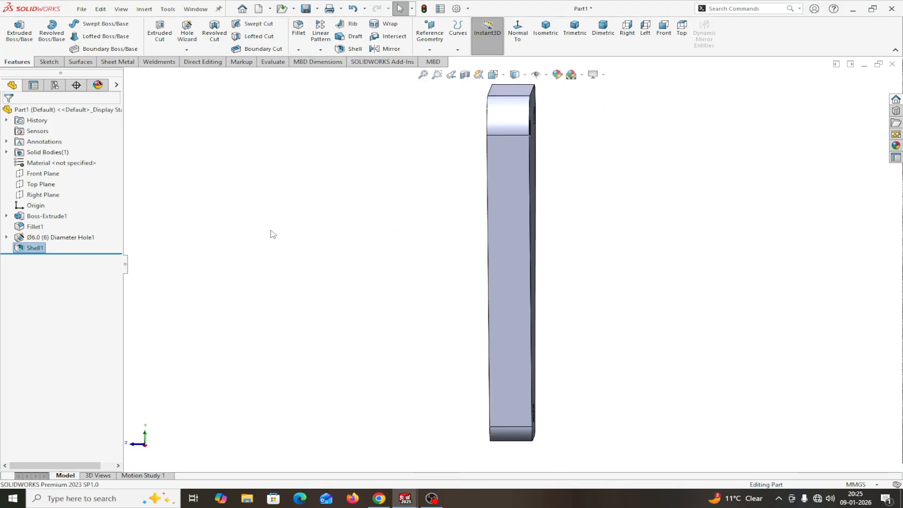
{"action": "right_click", "coordinate": [33, 249]}
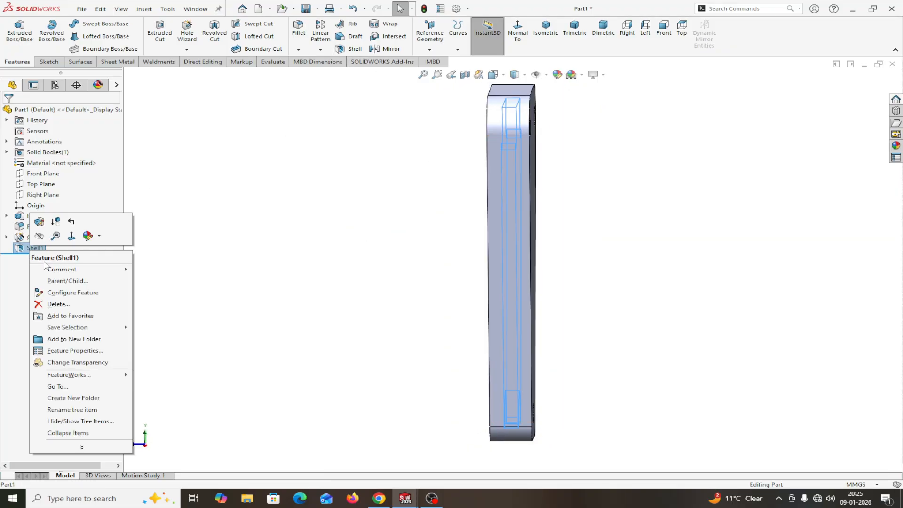
{"action": "left_click", "coordinate": [58, 304]}
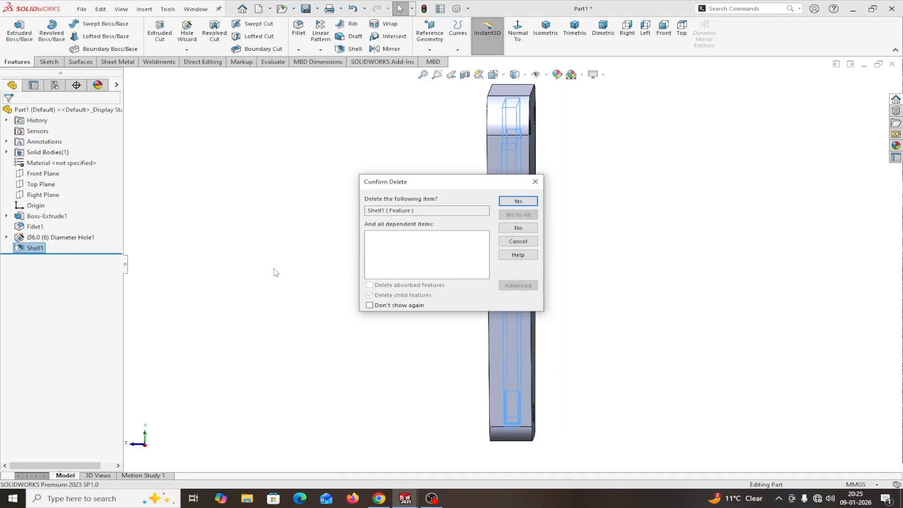
{"action": "left_click", "coordinate": [518, 201]}
{"action": "middle_click_drag", "start_coordinate": [595, 210], "coordinate": [527, 191]}
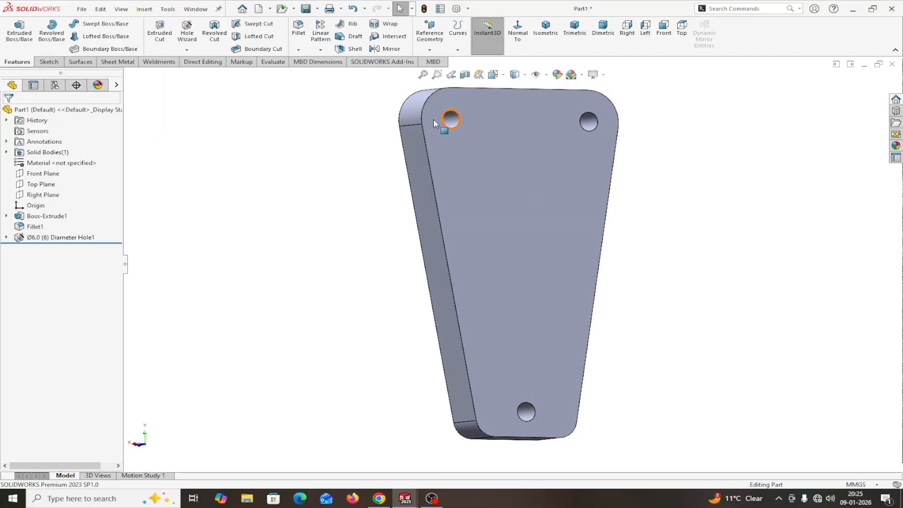
Step: Shell the plate with 4 mm walls, removing the front face, leaving rims around the three holes
{"action": "left_click", "coordinate": [351, 53]}
{"action": "left_click", "coordinate": [67, 173]}
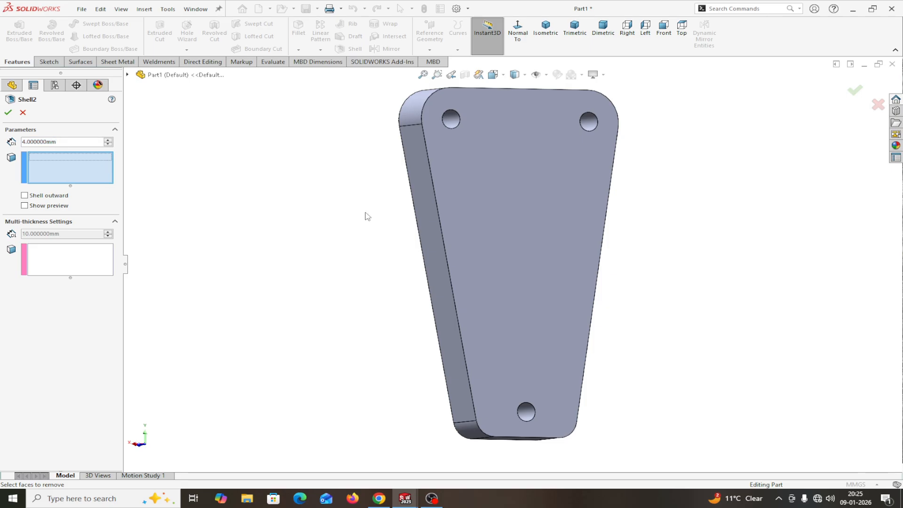
{"action": "left_click", "coordinate": [492, 216]}
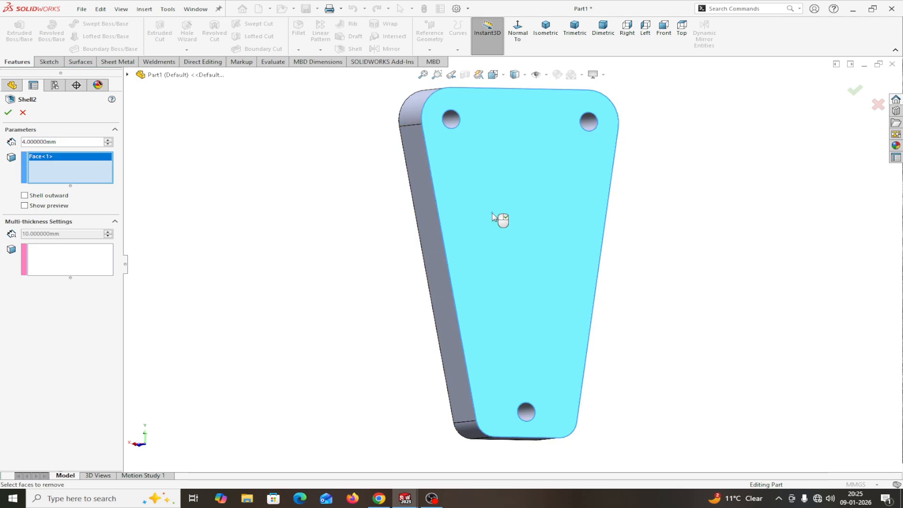
{"action": "left_click", "coordinate": [24, 206]}
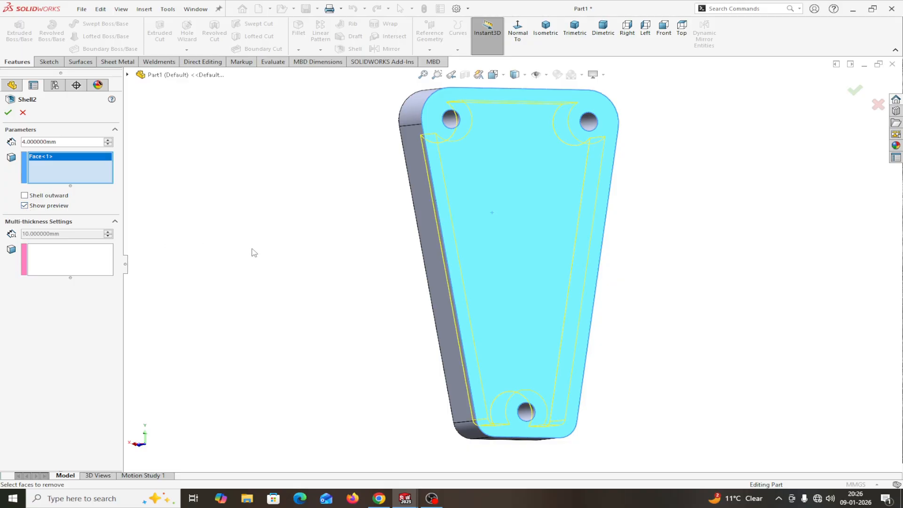
{"action": "middle_click_drag", "start_coordinate": [254, 252], "coordinate": [203, 258]}
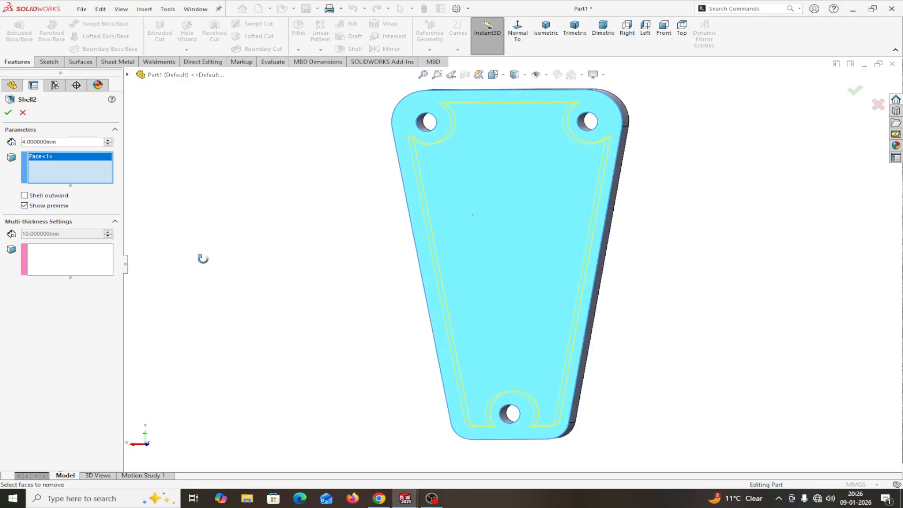
{"action": "left_click", "coordinate": [7, 113]}
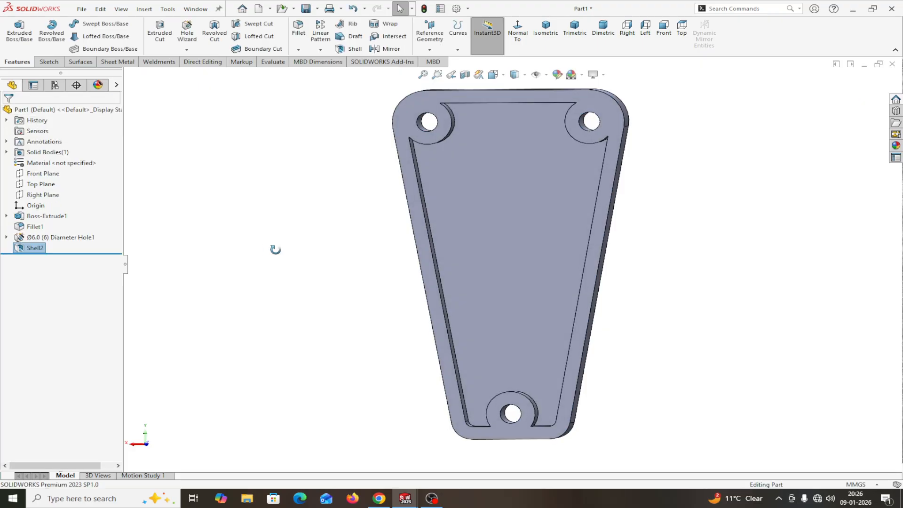
{"action": "middle_click_drag", "start_coordinate": [276, 249], "coordinate": [317, 249]}
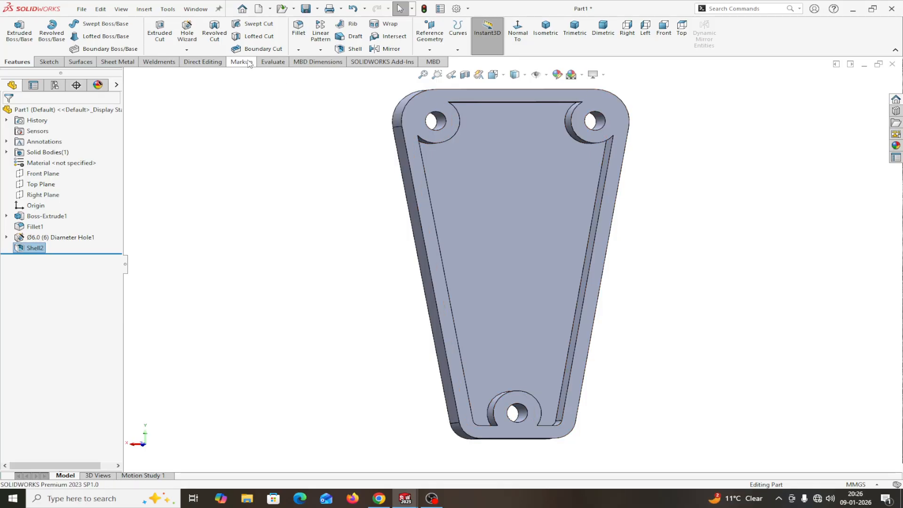
{"action": "left_click", "coordinate": [268, 63]}
{"action": "left_click", "coordinate": [82, 34]}
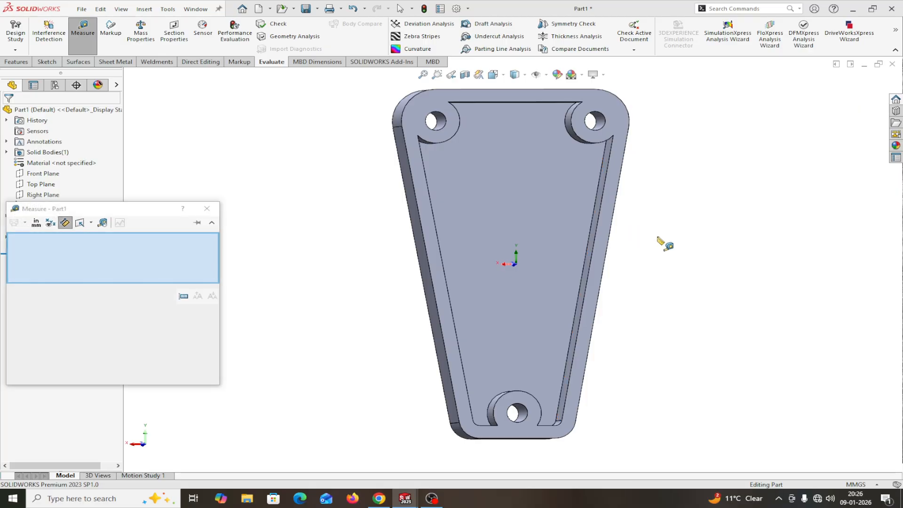
{"action": "left_click", "coordinate": [591, 256]}
{"action": "left_click", "coordinate": [607, 256]}
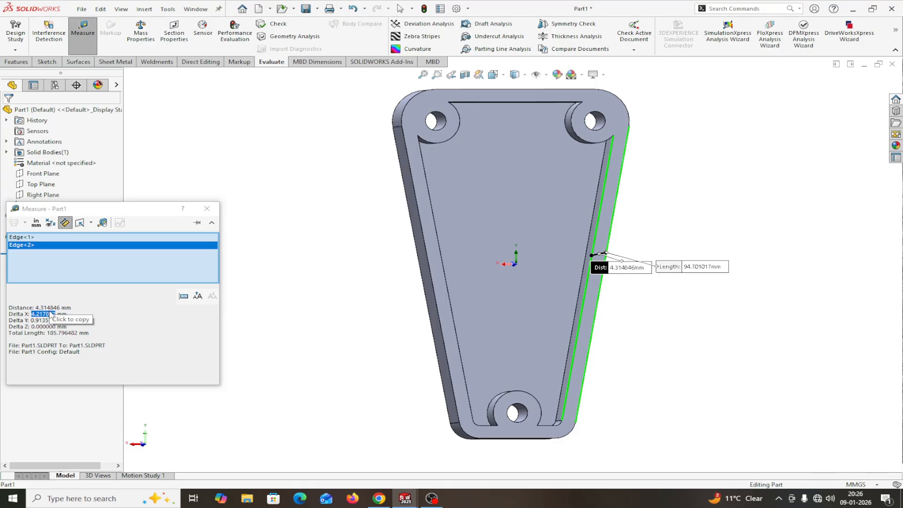
{"action": "left_click", "coordinate": [207, 208]}
{"action": "scroll", "coordinate": [743, 195], "scroll_direction": "up", "scroll_amount": 2}
{"action": "mouse_move", "coordinate": [730, 200]}
{"action": "middle_mouse_down"}
{"action": "mouse_move", "coordinate": [706, 215]}
{"action": "mouse_move", "coordinate": [722, 206]}
{"action": "middle_mouse_up"}
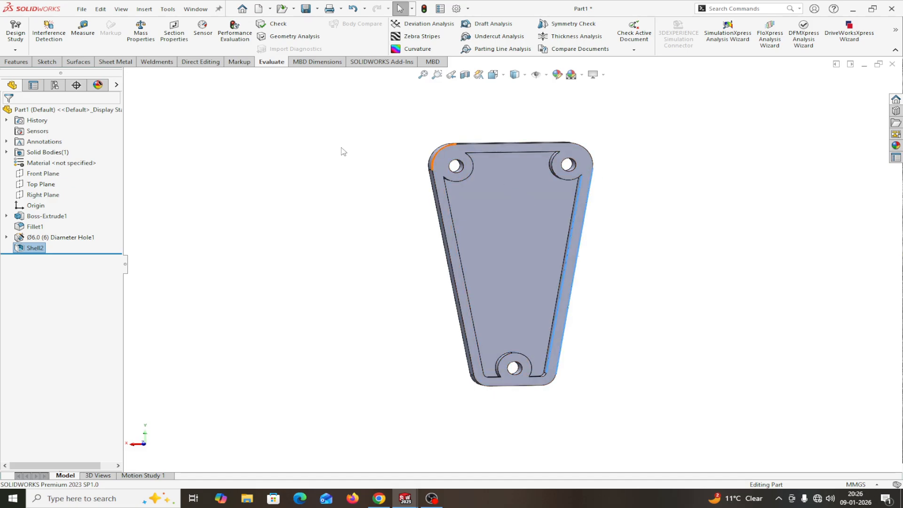
{"action": "left_click", "coordinate": [25, 62]}
{"action": "left_click", "coordinate": [47, 62]}
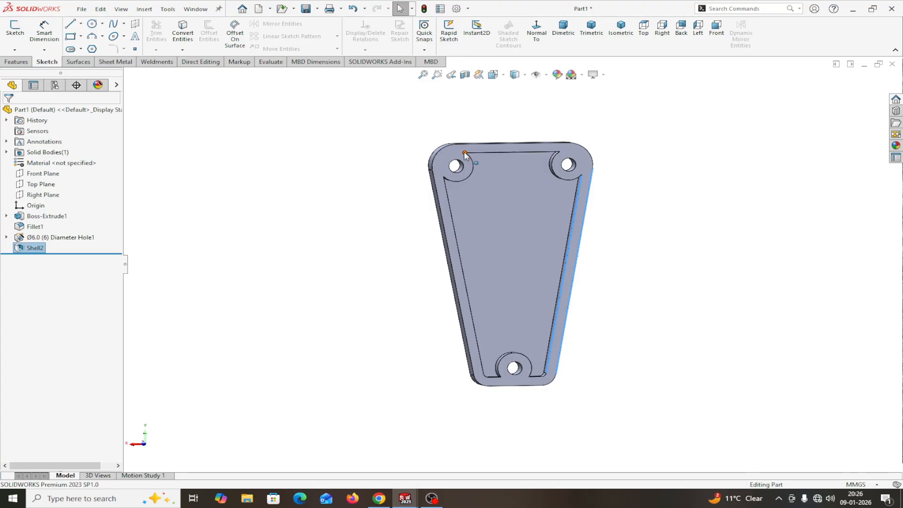
{"action": "left_click", "coordinate": [477, 145]}
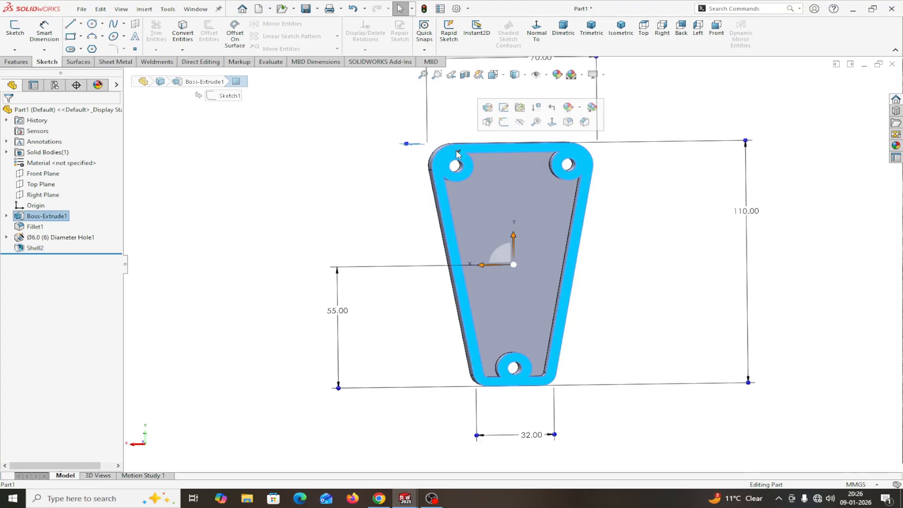
Step: On the back face, sketch two crossing lines from each top hole centre to the opposite inner edge
{"action": "left_click", "coordinate": [506, 125]}
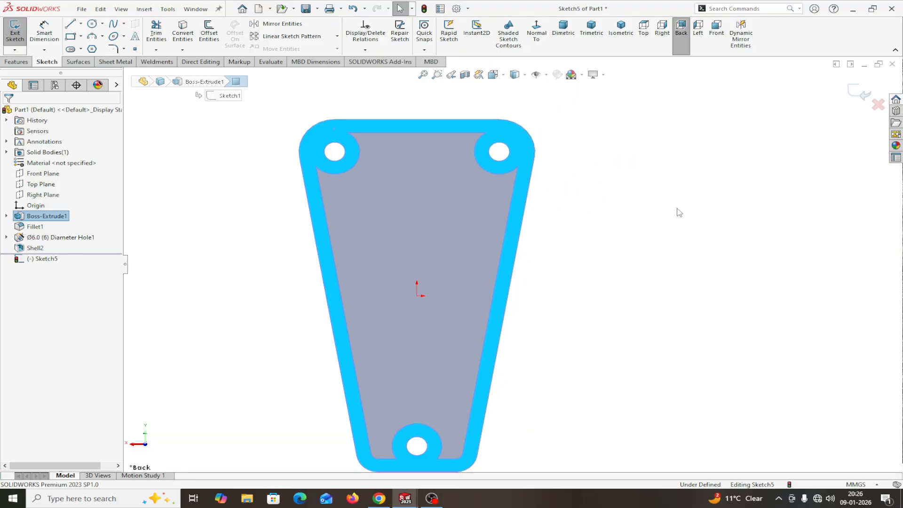
{"action": "key", "text": "l"}
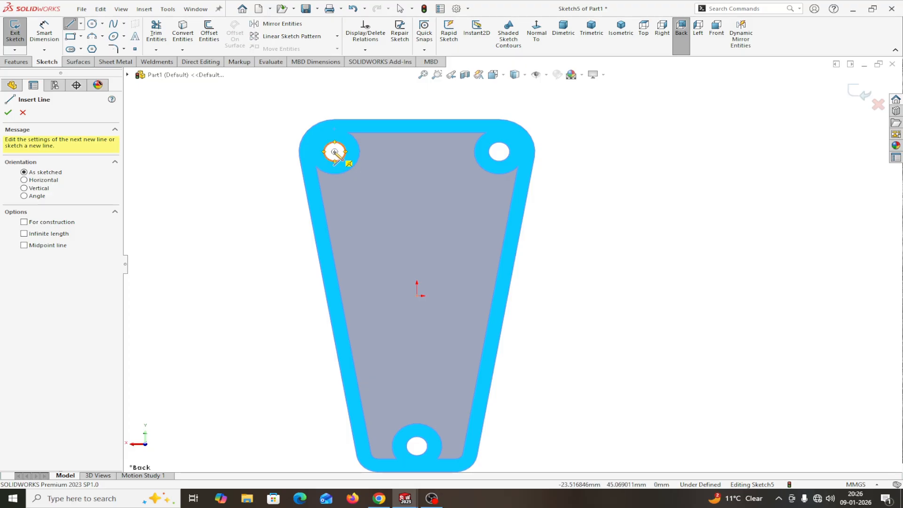
{"action": "left_click", "coordinate": [335, 152]}
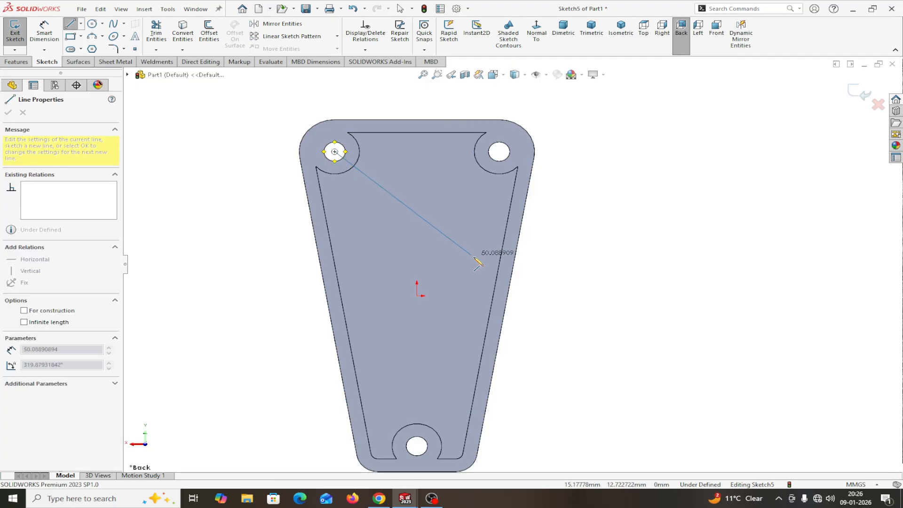
{"action": "left_click", "coordinate": [497, 273]}
{"action": "right_click", "coordinate": [498, 274]}
{"action": "left_click", "coordinate": [532, 280]}
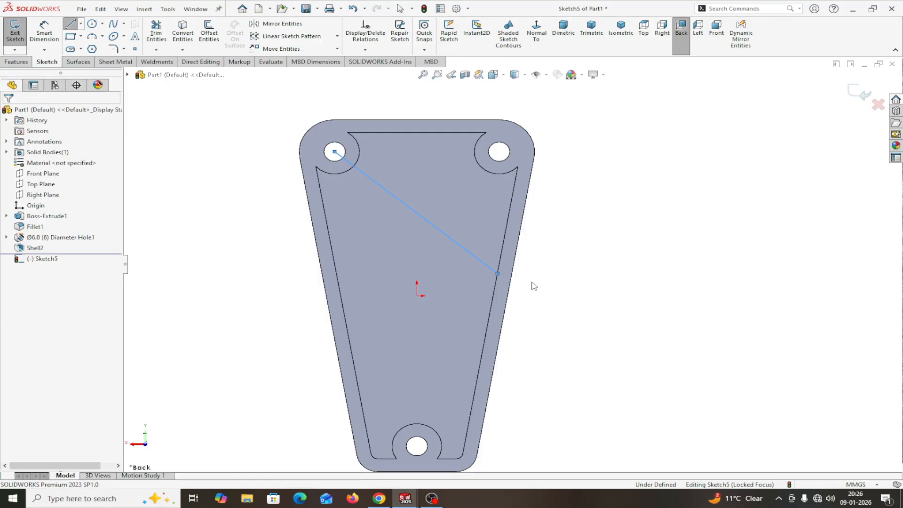
{"action": "left_click", "coordinate": [72, 24]}
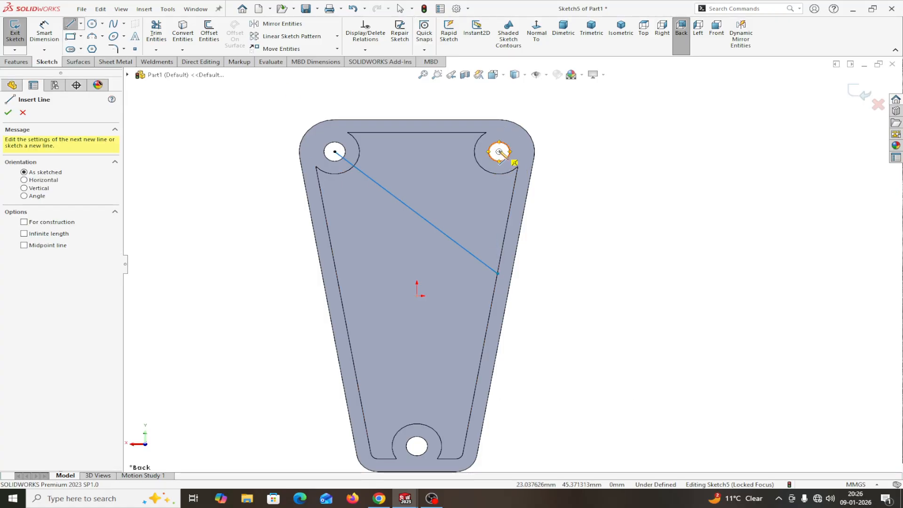
{"action": "left_click", "coordinate": [499, 151]}
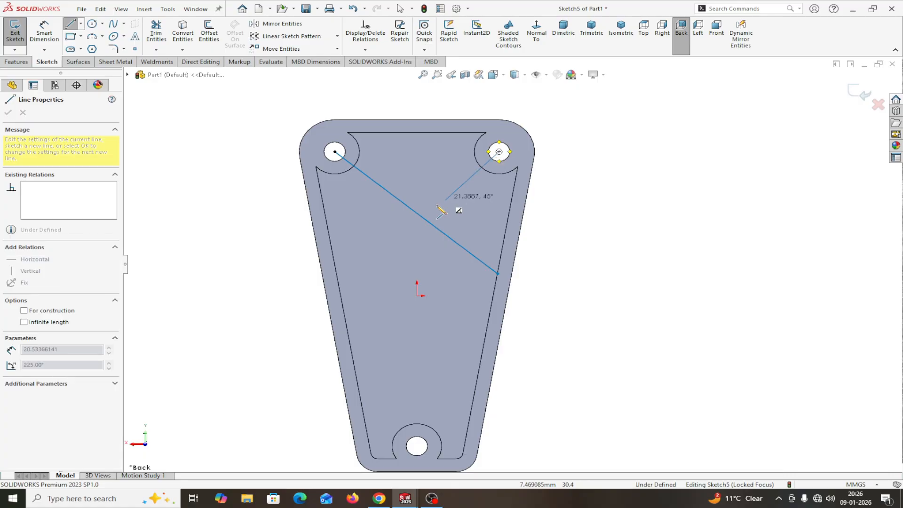
{"action": "left_click", "coordinate": [336, 271]}
{"action": "right_click", "coordinate": [340, 273]}
{"action": "left_click", "coordinate": [358, 277]}
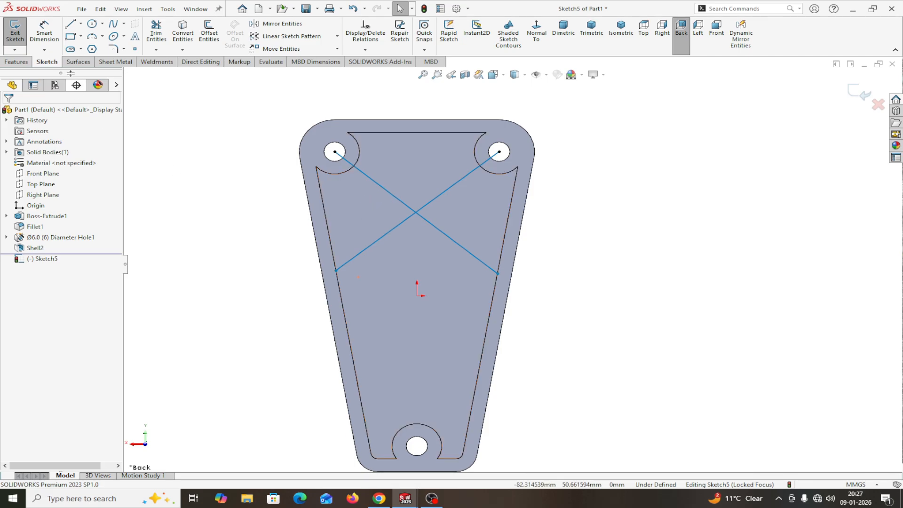
{"action": "left_click", "coordinate": [45, 31]}
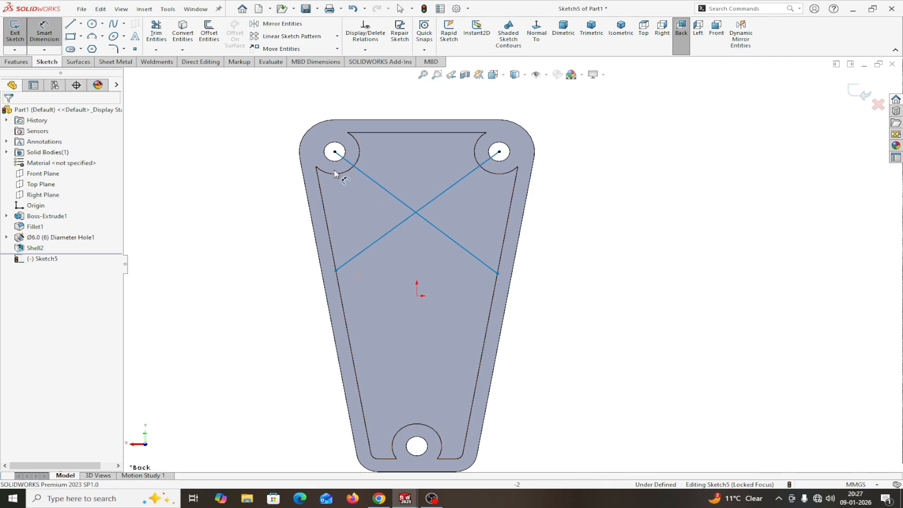
Step: Dimension the first diagonal at 45° from vertical
{"action": "left_click", "coordinate": [366, 177]}
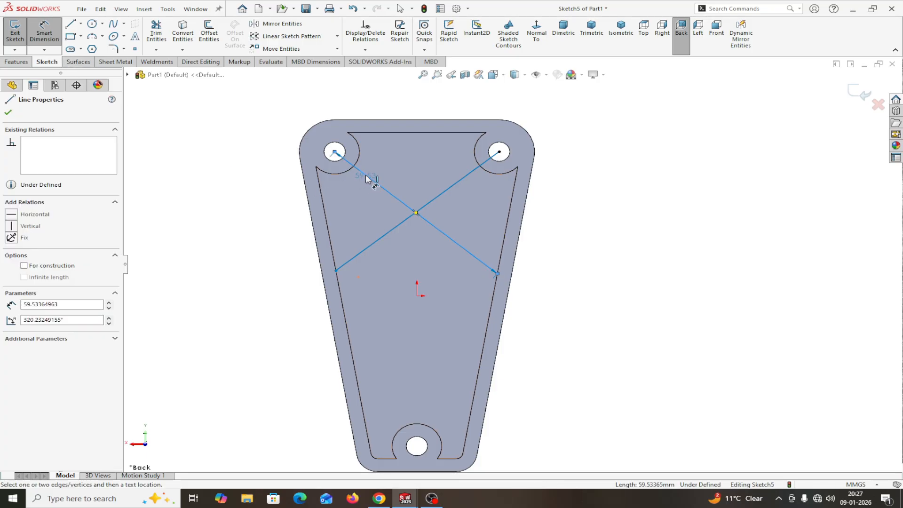
{"action": "left_click", "coordinate": [335, 153]}
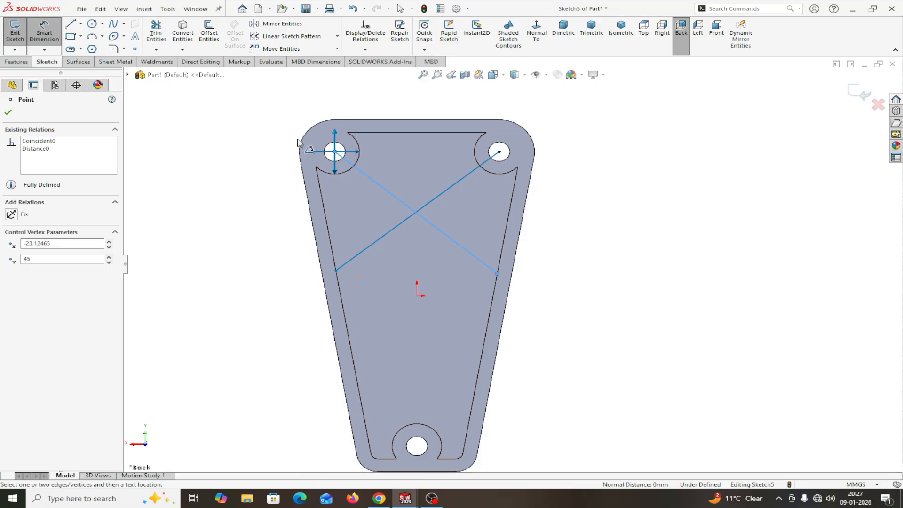
{"action": "left_click", "coordinate": [335, 173]}
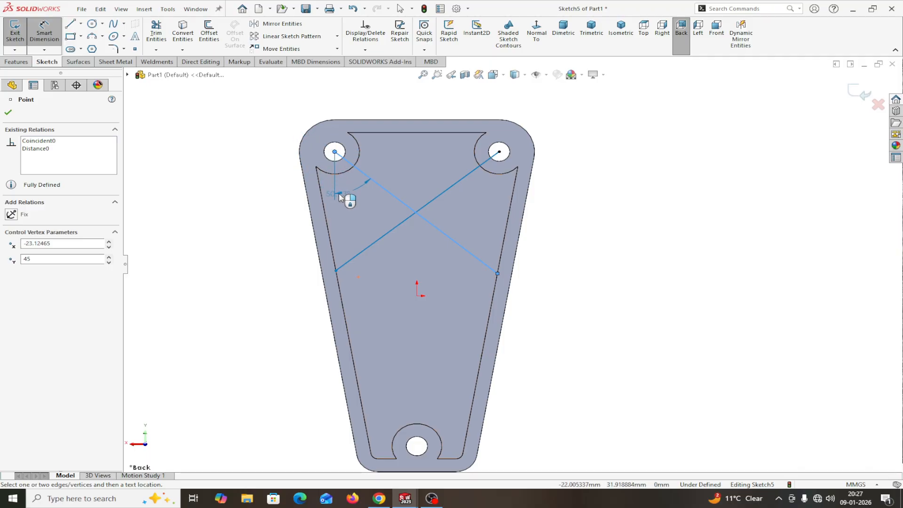
{"action": "left_click", "coordinate": [349, 202]}
{"action": "left_click", "coordinate": [349, 202]}
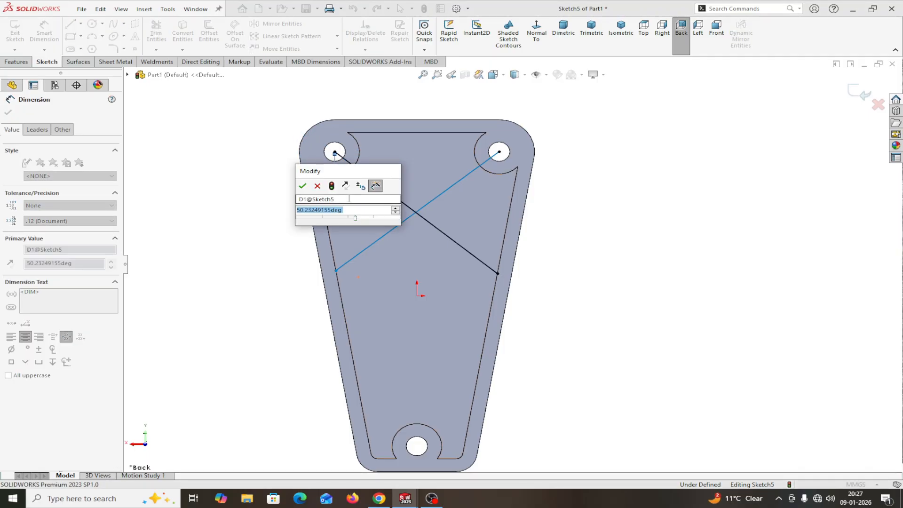
{"action": "type", "text": "45"}
{"action": "left_click", "coordinate": [303, 186]}
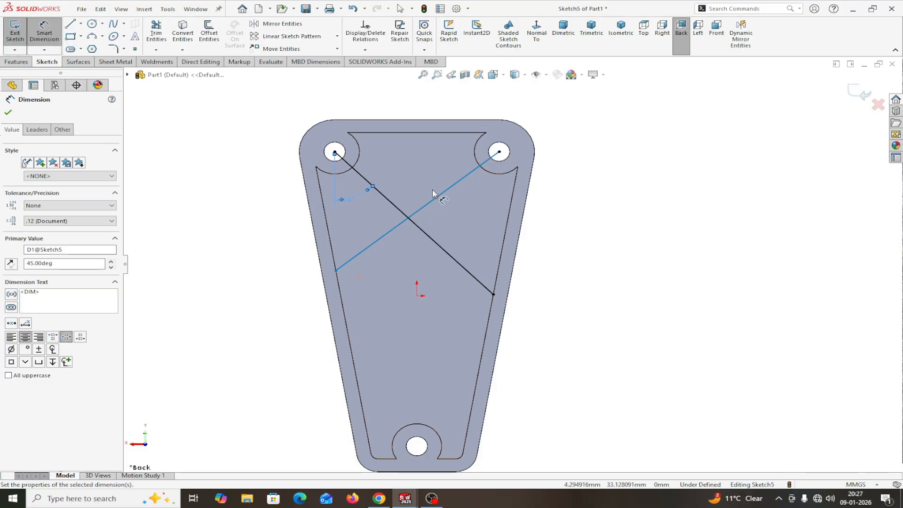
Step: Place an angle dimension on the second diagonal from the top-right hole
{"action": "left_click", "coordinate": [453, 190]}
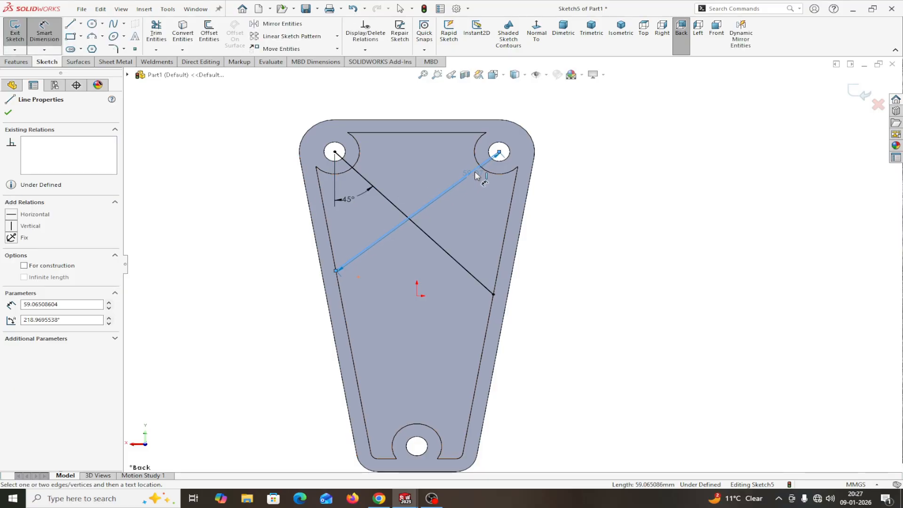
{"action": "left_click", "coordinate": [499, 152]}
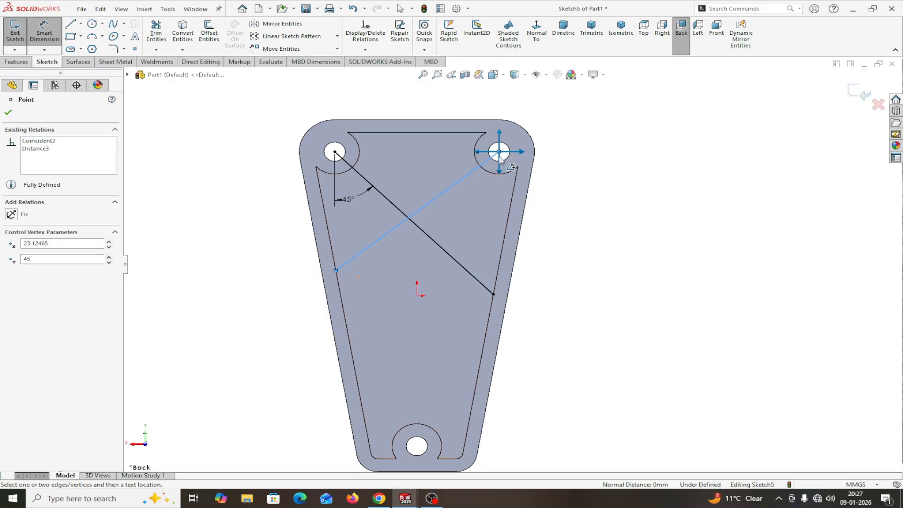
{"action": "left_click", "coordinate": [475, 207]}
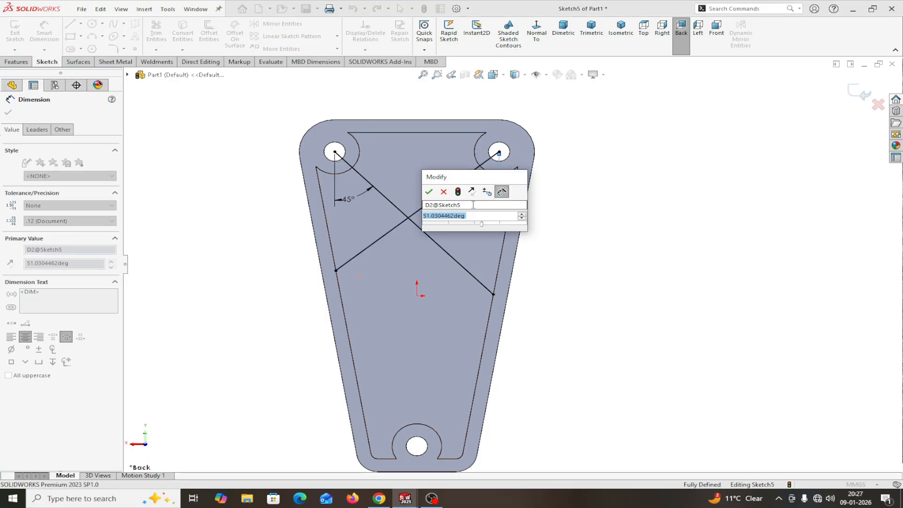
Step: Set the second diagonal's angle to 45°
{"action": "type", "text": "45"}
{"action": "left_click", "coordinate": [428, 192]}
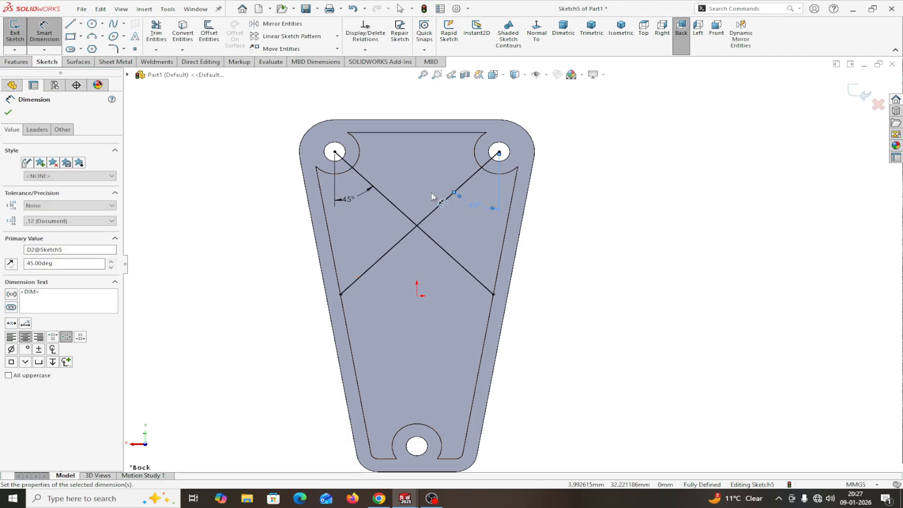
{"action": "left_click", "coordinate": [8, 112]}
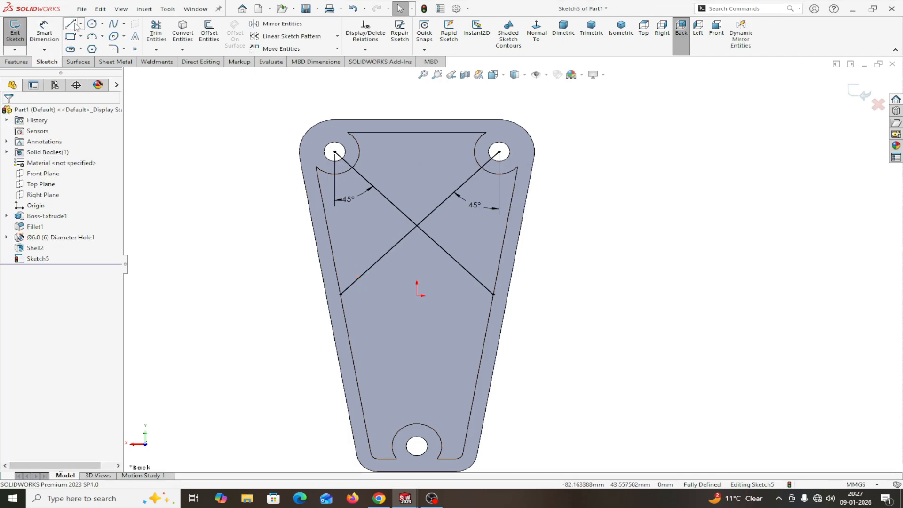
Step: Draw a vertical line from the top edge's midpoint down to the diagonals' crossing point
{"action": "left_click", "coordinate": [74, 25]}
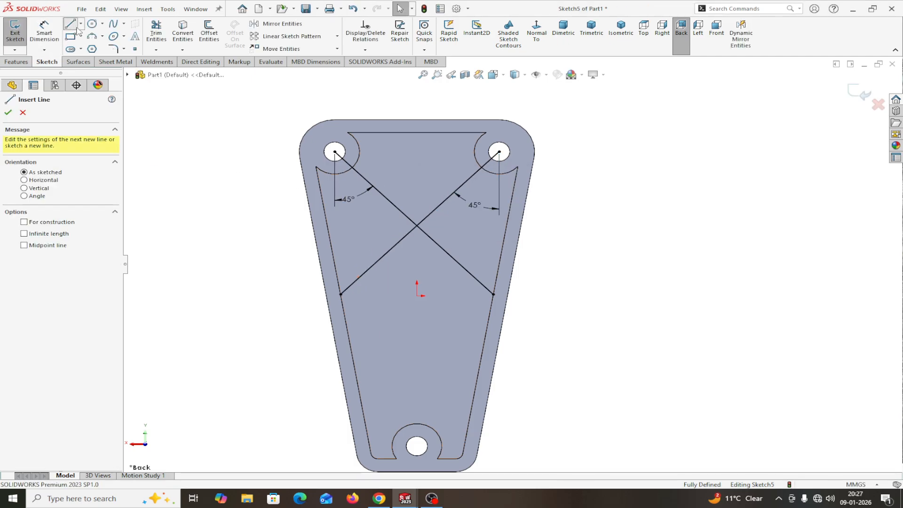
{"action": "left_click", "coordinate": [417, 133]}
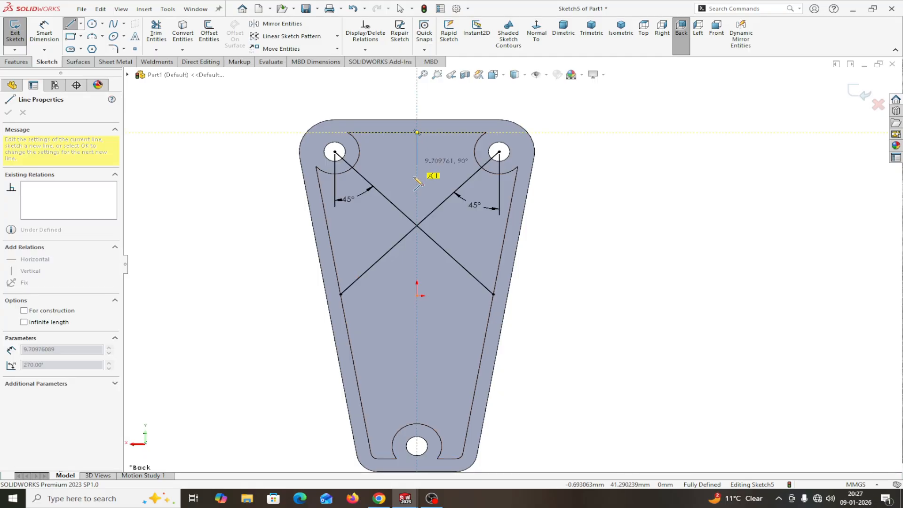
{"action": "left_click", "coordinate": [417, 217]}
{"action": "right_click", "coordinate": [417, 216]}
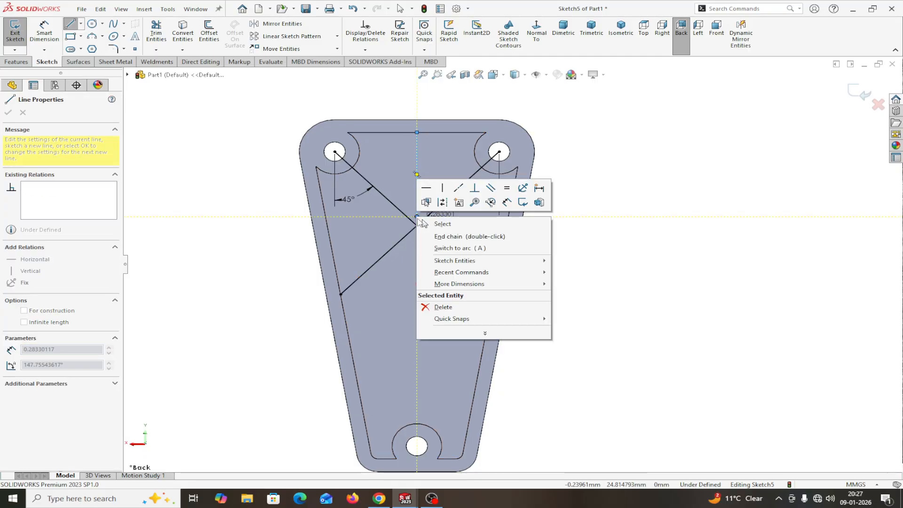
{"action": "left_click", "coordinate": [425, 217]}
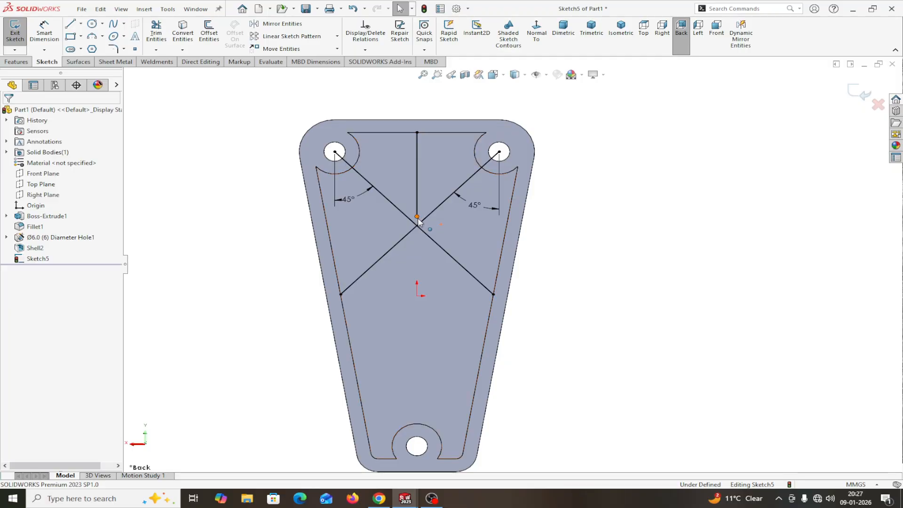
{"action": "left_click_drag", "start_coordinate": [417, 216], "coordinate": [417, 228]}
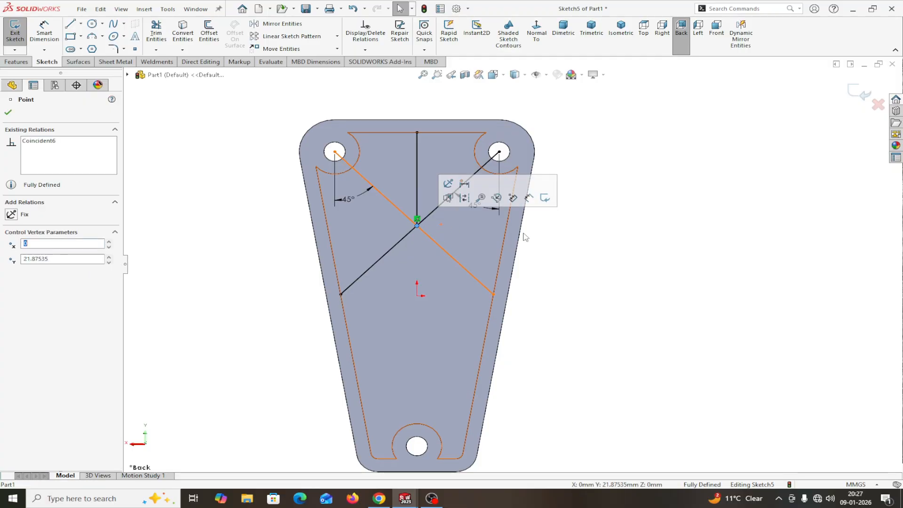
{"action": "left_click", "coordinate": [8, 112]}
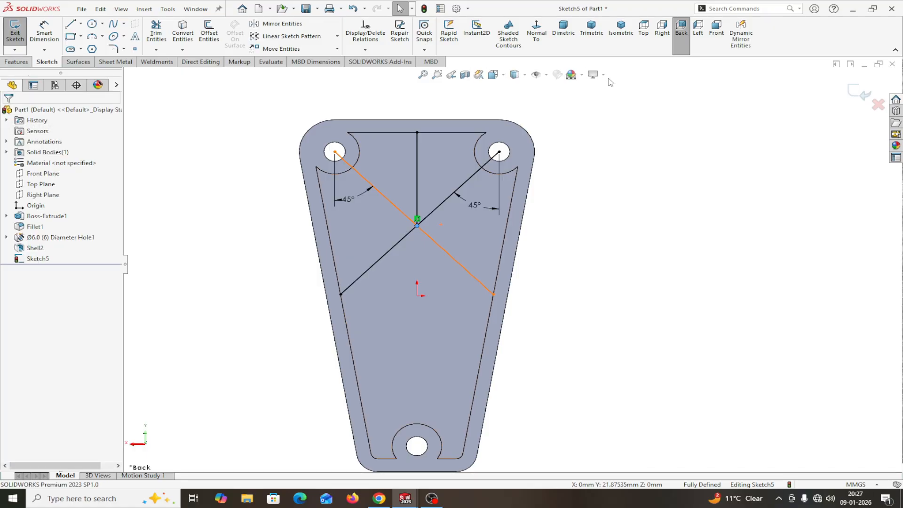
{"action": "left_click", "coordinate": [16, 62]}
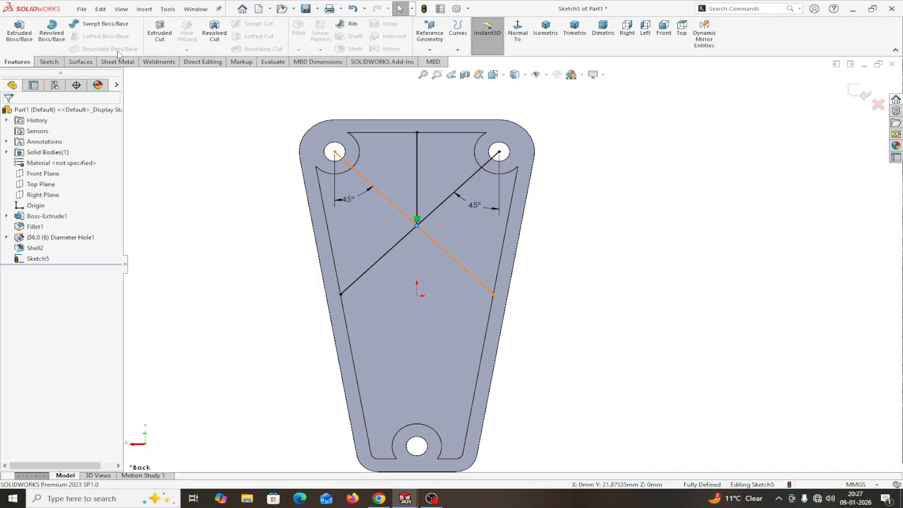
Step: Start a rib from the sketch and compare thickness directions, settling on both sides
{"action": "left_click", "coordinate": [352, 24]}
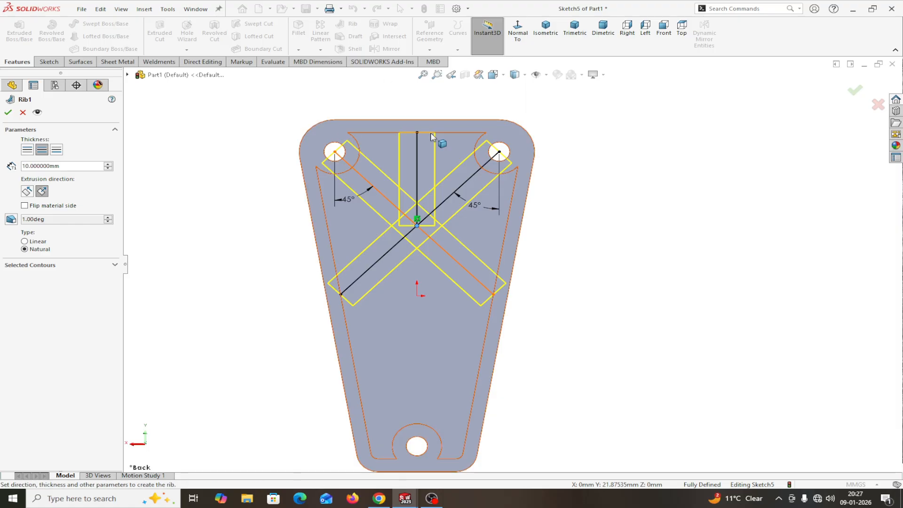
{"action": "left_click", "coordinate": [27, 152]}
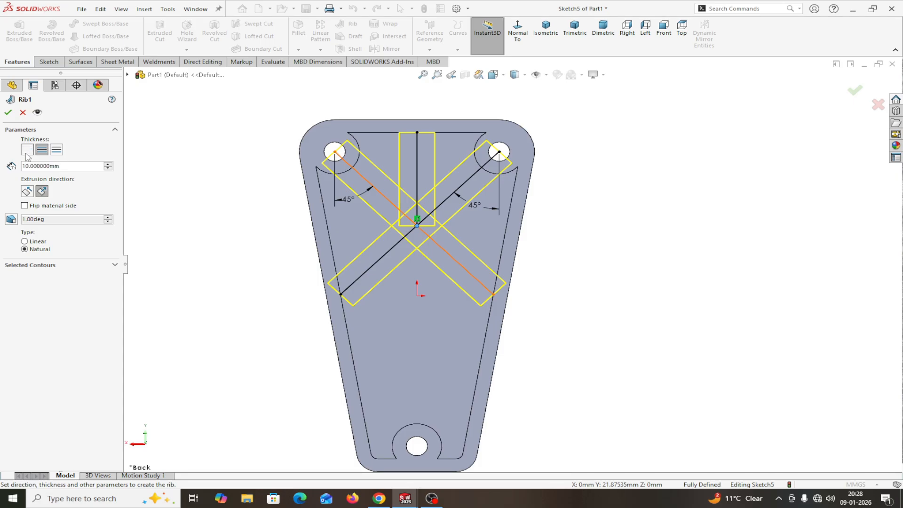
{"action": "left_click", "coordinate": [53, 152]}
{"action": "left_click", "coordinate": [42, 151]}
{"action": "left_click", "coordinate": [27, 150]}
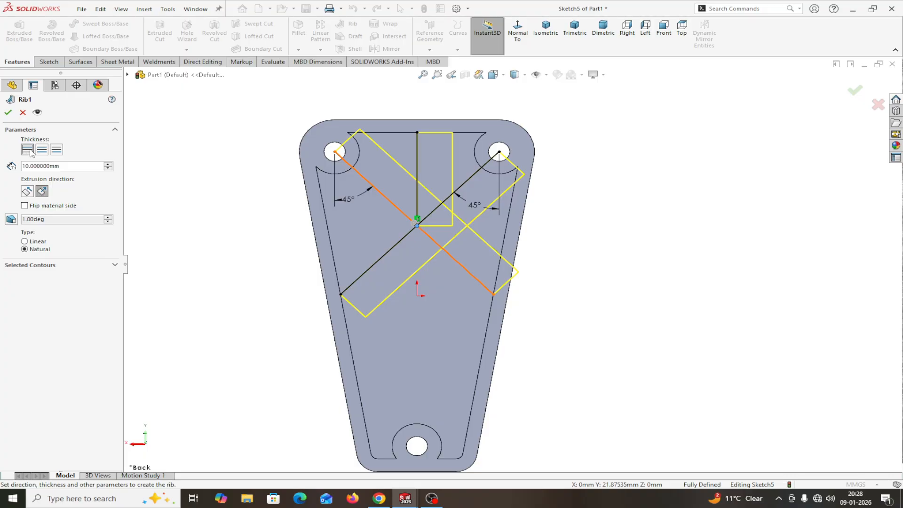
{"action": "left_click", "coordinate": [56, 151]}
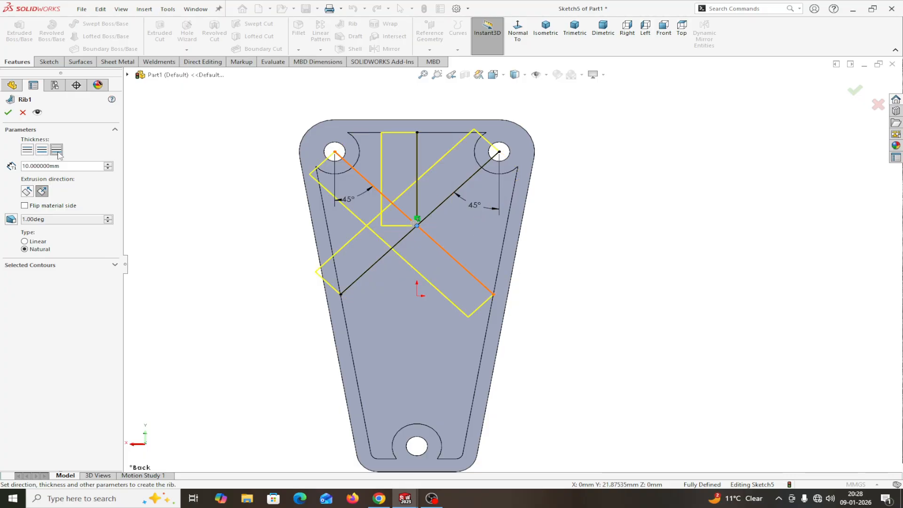
{"action": "left_click", "coordinate": [42, 154]}
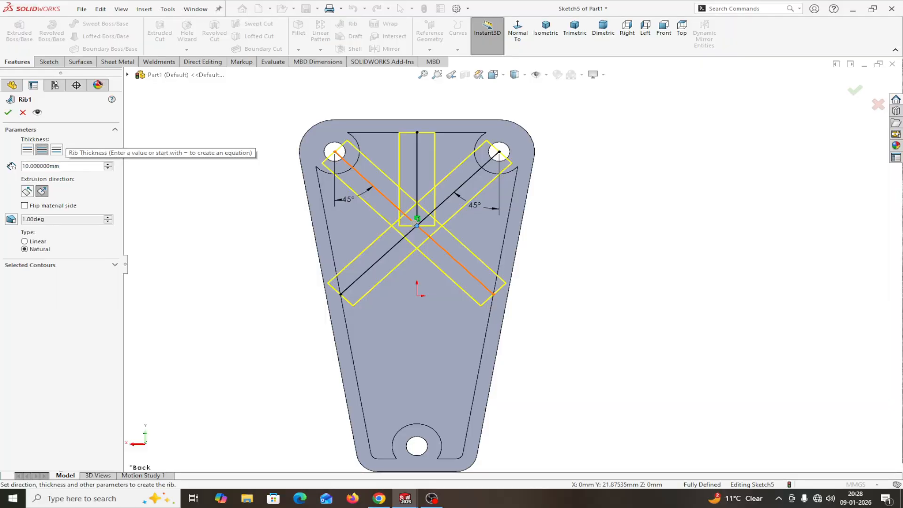
Step: Set the rib thickness to 4 mm, check the preview, and create Rib1
{"action": "type", "text": "4"}
{"action": "key", "text": "Return"}
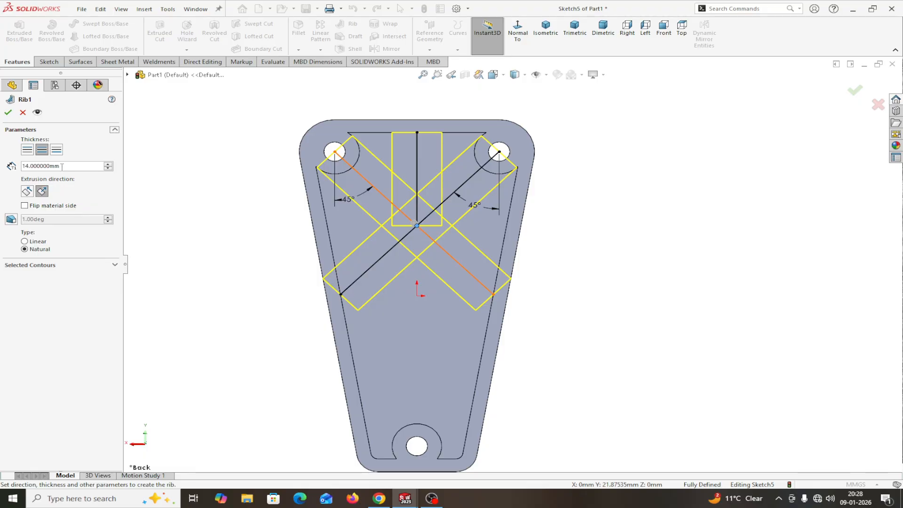
{"action": "type", "text": "4"}
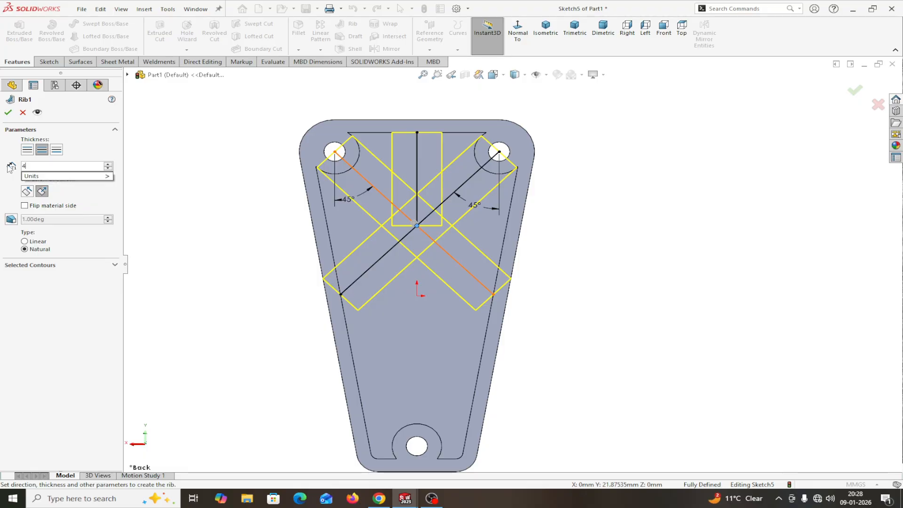
{"action": "key", "text": "Return"}
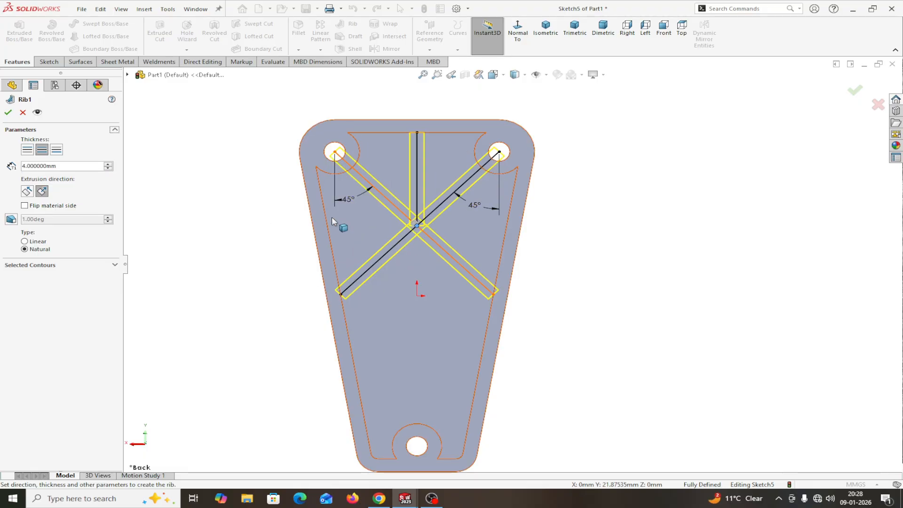
{"action": "middle_click_drag", "start_coordinate": [232, 260], "coordinate": [368, 242]}
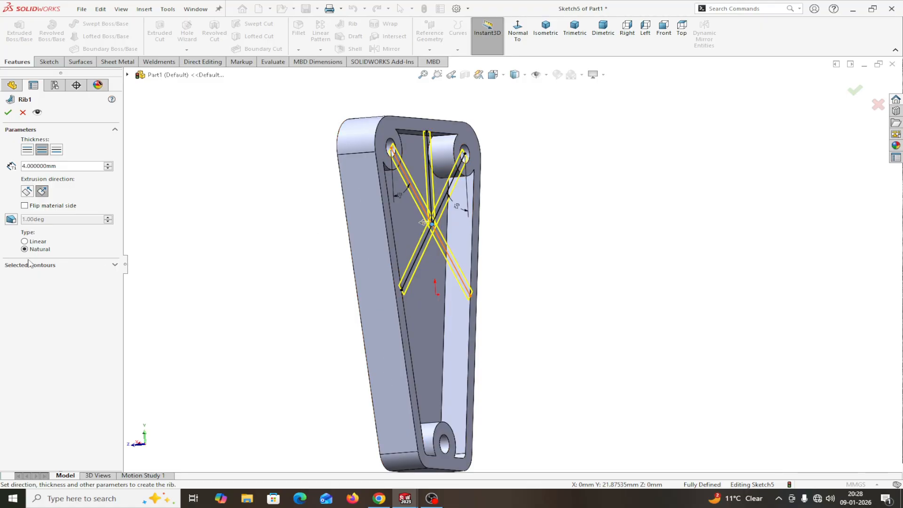
{"action": "left_click", "coordinate": [8, 112]}
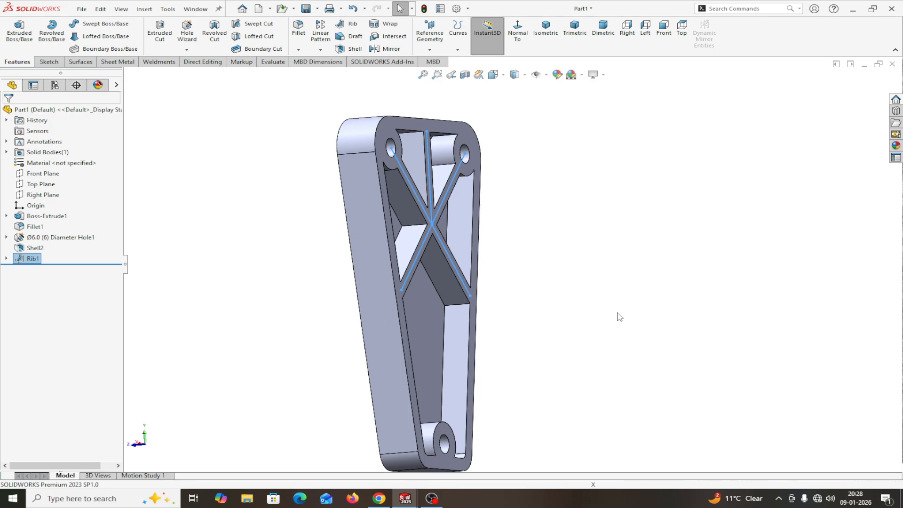
{"action": "middle_click_drag", "start_coordinate": [618, 315], "coordinate": [547, 332]}
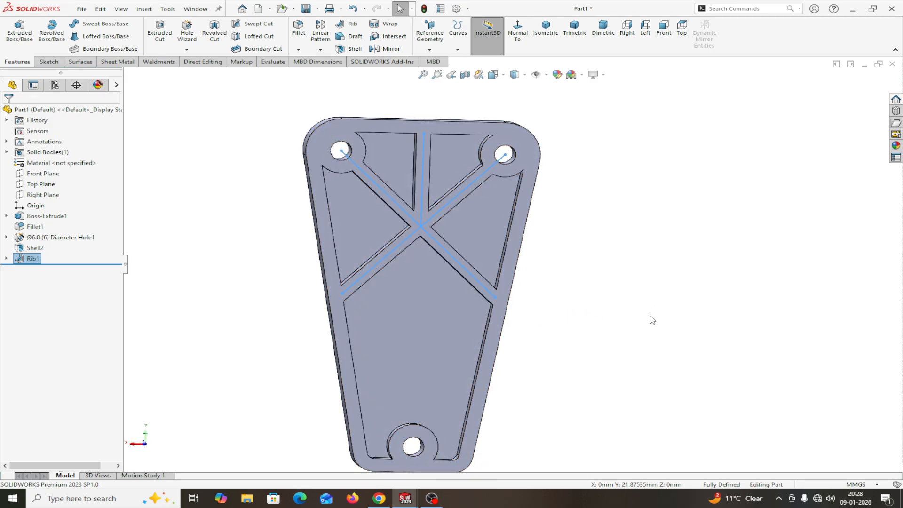
Step: View the ribbed face straight on, showing its 110 mm and 55 mm dimensions, and bring up Evaluate tools
{"action": "scroll", "coordinate": [644, 316], "scroll_direction": "up", "scroll_amount": 2}
{"action": "left_click", "coordinate": [471, 169]}
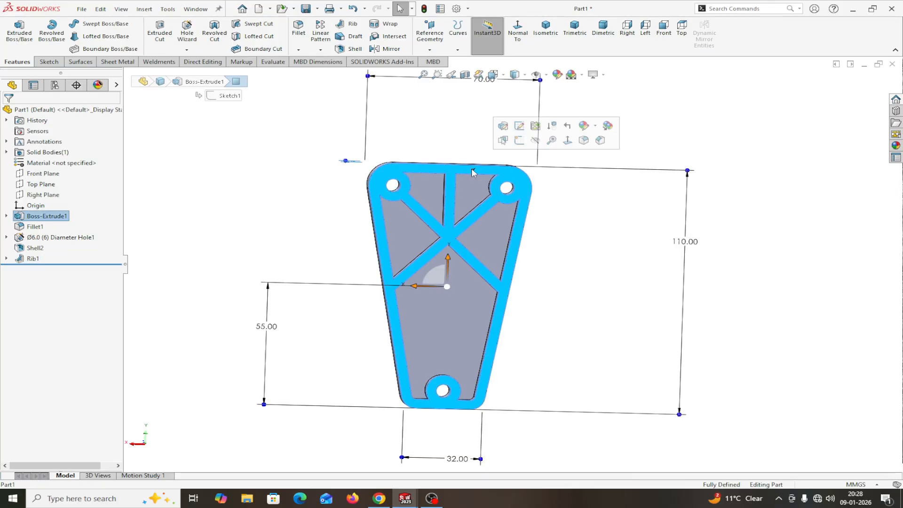
{"action": "left_click", "coordinate": [518, 40]}
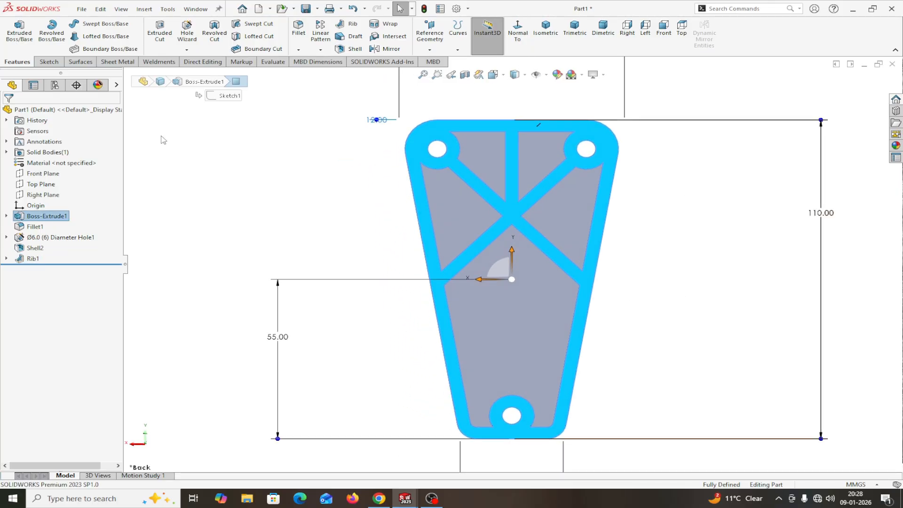
{"action": "left_click", "coordinate": [272, 62]}
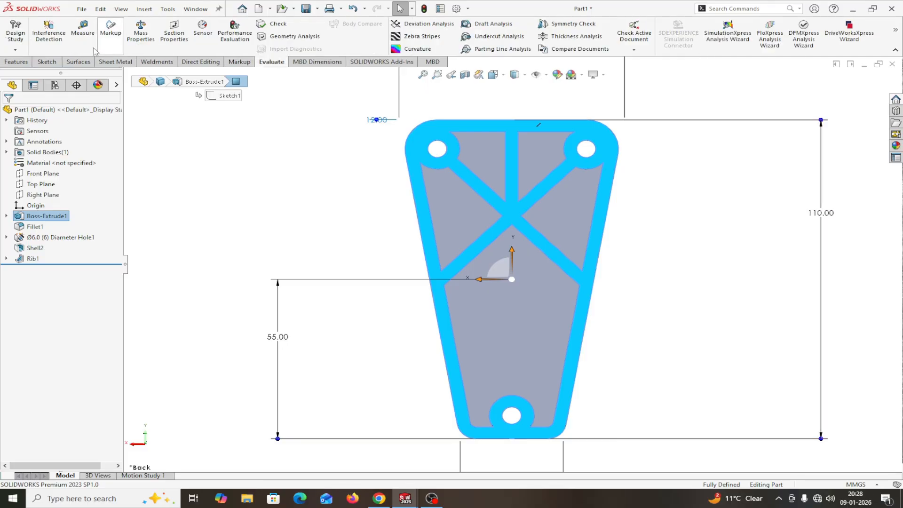
{"action": "left_click", "coordinate": [82, 32]}
{"action": "scroll", "coordinate": [526, 191], "scroll_direction": "down", "scroll_amount": 3}
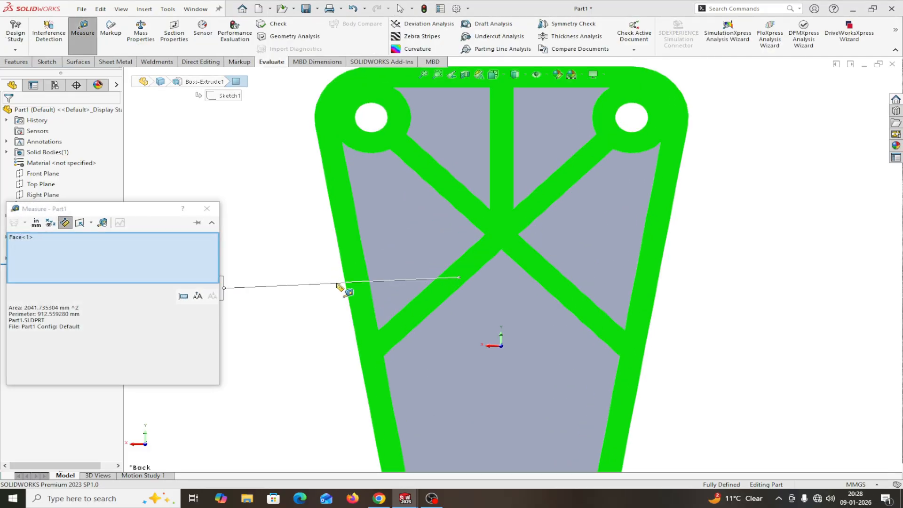
{"action": "right_click", "coordinate": [126, 256]}
{"action": "left_click", "coordinate": [151, 259]}
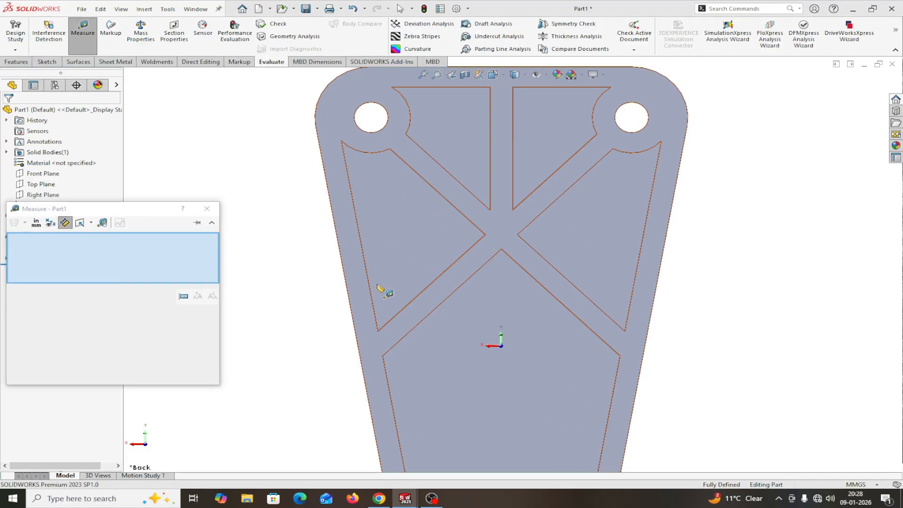
{"action": "left_click", "coordinate": [530, 278]}
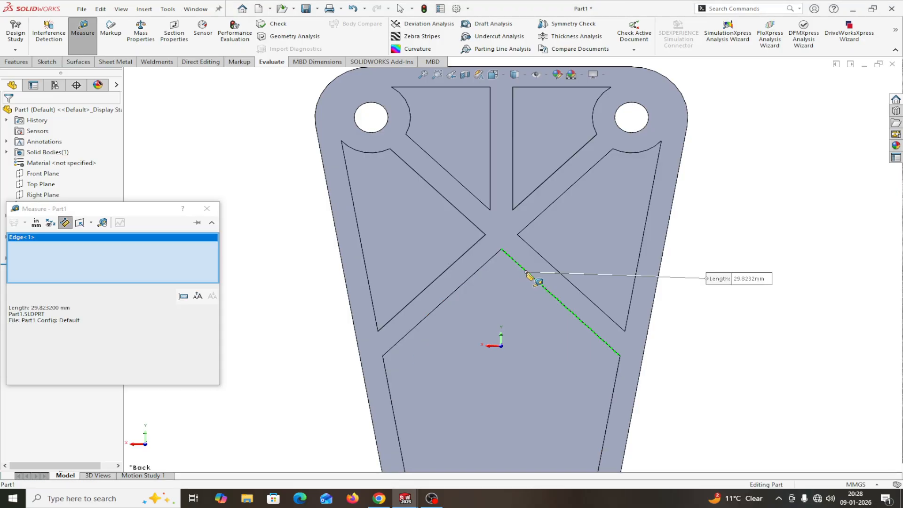
{"action": "left_click", "coordinate": [544, 261]}
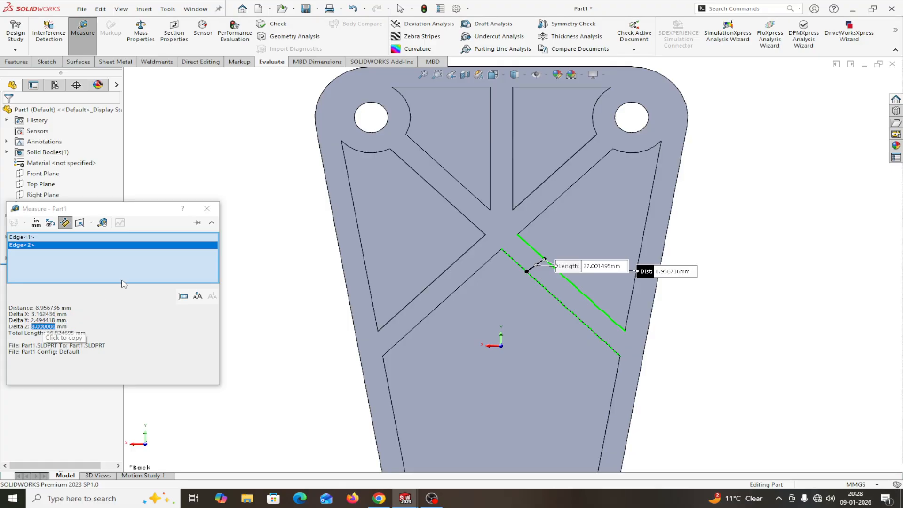
{"action": "right_click", "coordinate": [67, 245]}
{"action": "left_click", "coordinate": [92, 252]}
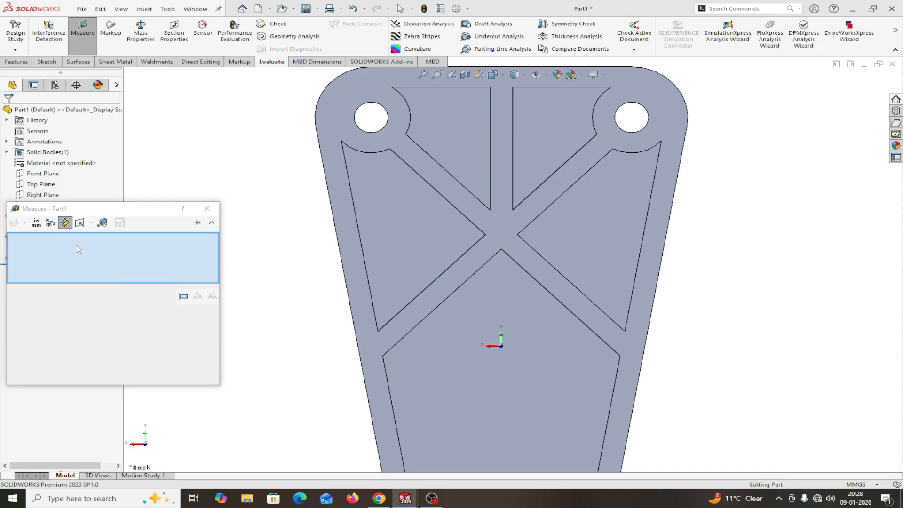
{"action": "scroll", "coordinate": [397, 287], "scroll_direction": "down", "scroll_amount": 2}
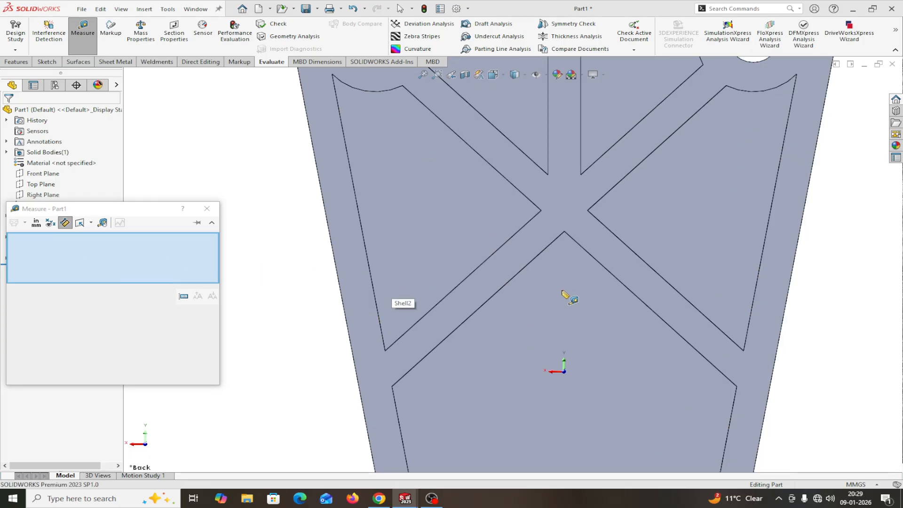
{"action": "left_click", "coordinate": [606, 266]}
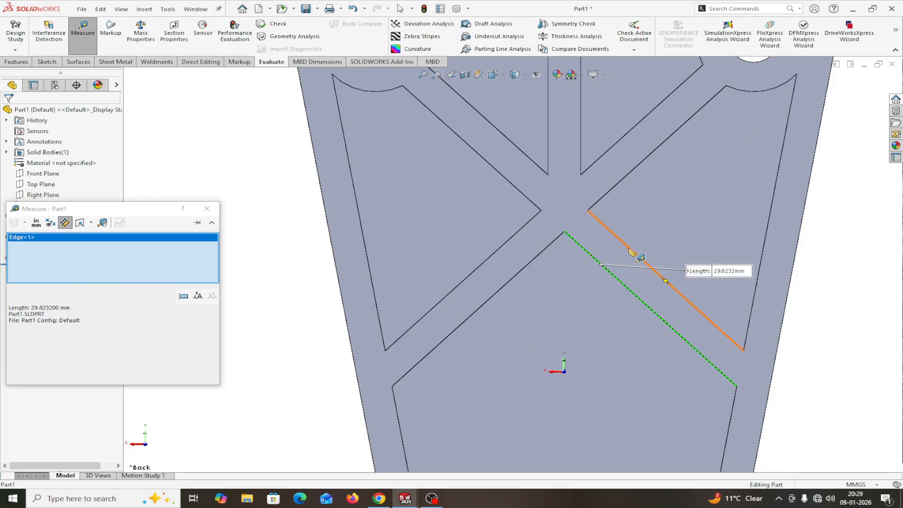
{"action": "left_click", "coordinate": [630, 250]}
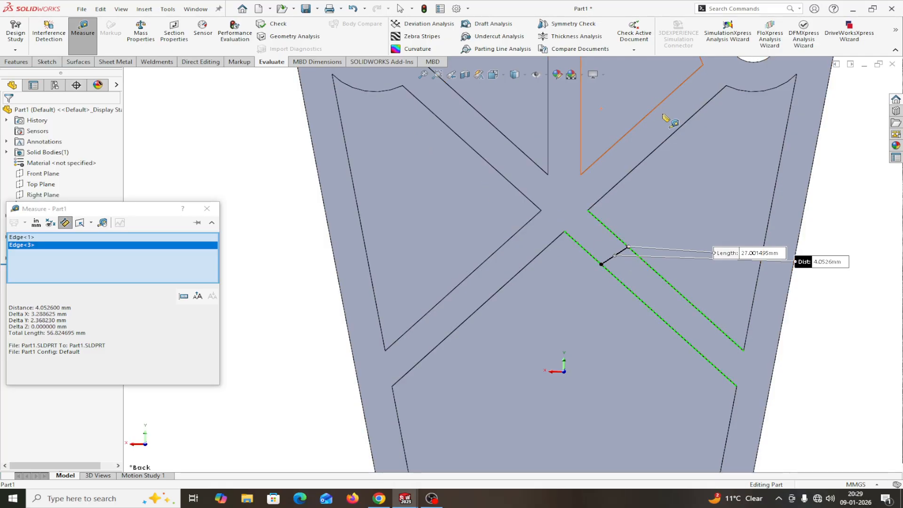
{"action": "left_click", "coordinate": [207, 209]}
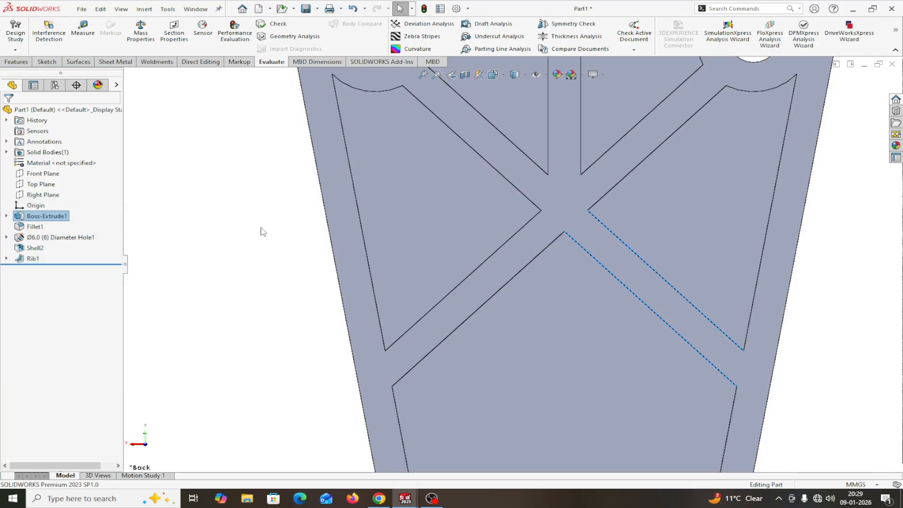
Step: Zoom to fit and orbit the ribbed plate to inspect its 4 mm ribs and holes in 3-D
{"action": "key", "text": "f"}
{"action": "middle_click_drag", "start_coordinate": [715, 328], "coordinate": [740, 352]}
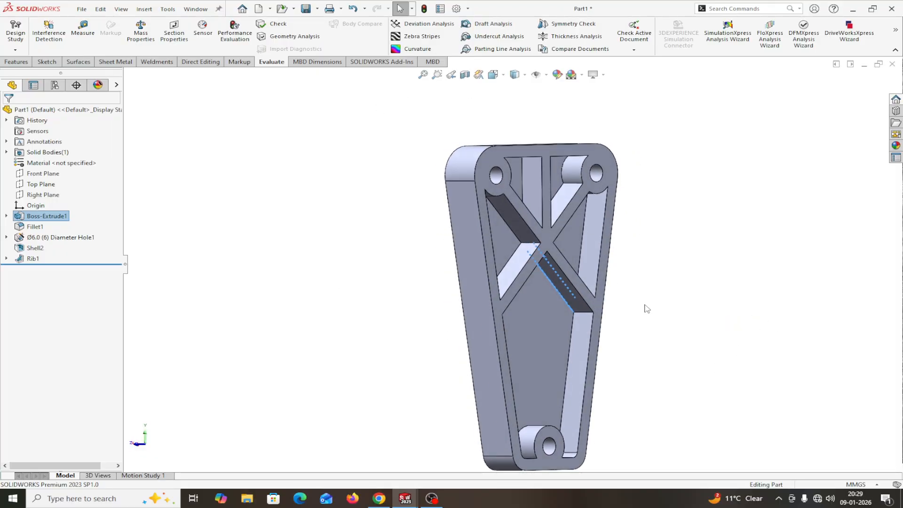
{"action": "middle_click_drag", "start_coordinate": [721, 301], "coordinate": [667, 279]}
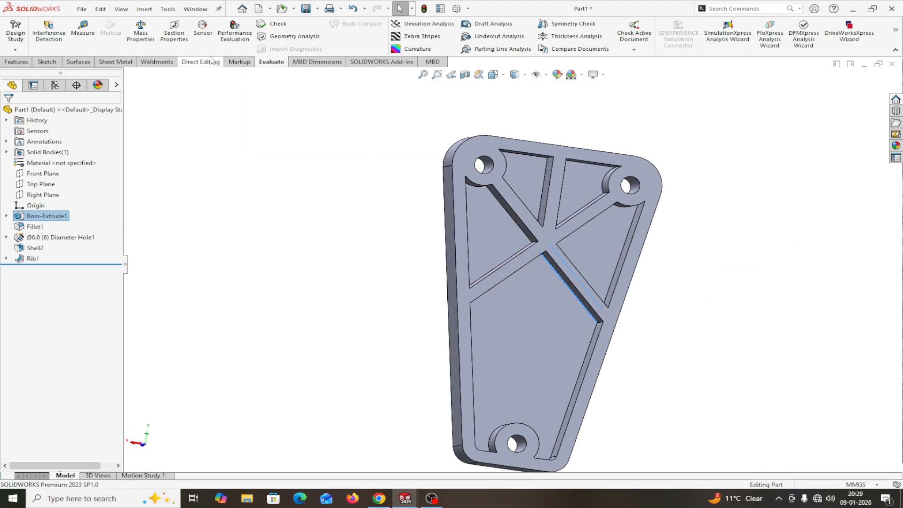
{"action": "left_click", "coordinate": [195, 10]}
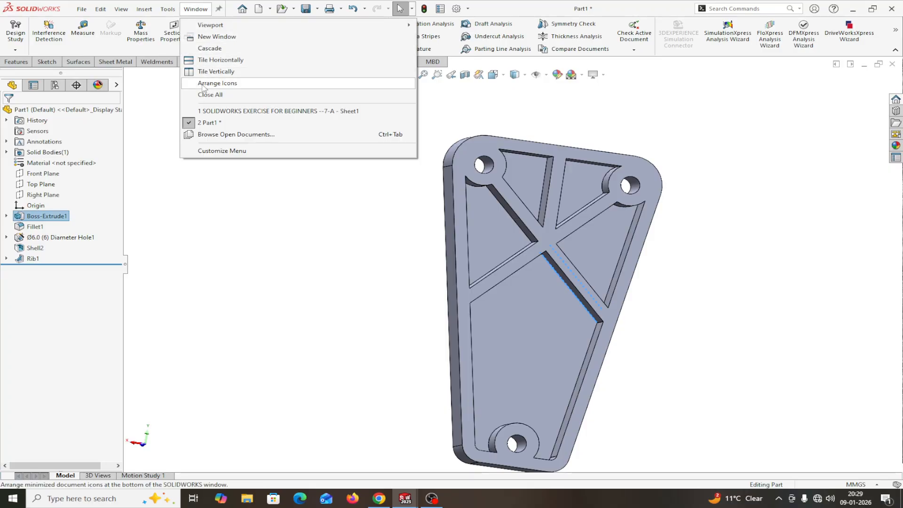
Step: Examine the reference drawing's views, including the 45° Ø30 tube and 3 mm tick, then return to Part1
{"action": "left_click", "coordinate": [277, 111]}
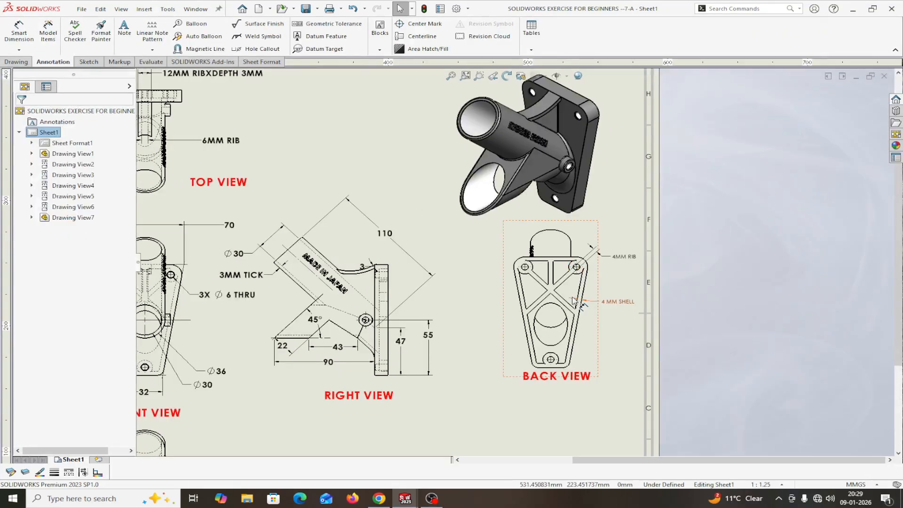
{"action": "scroll", "coordinate": [590, 323], "scroll_direction": "down", "scroll_amount": 2}
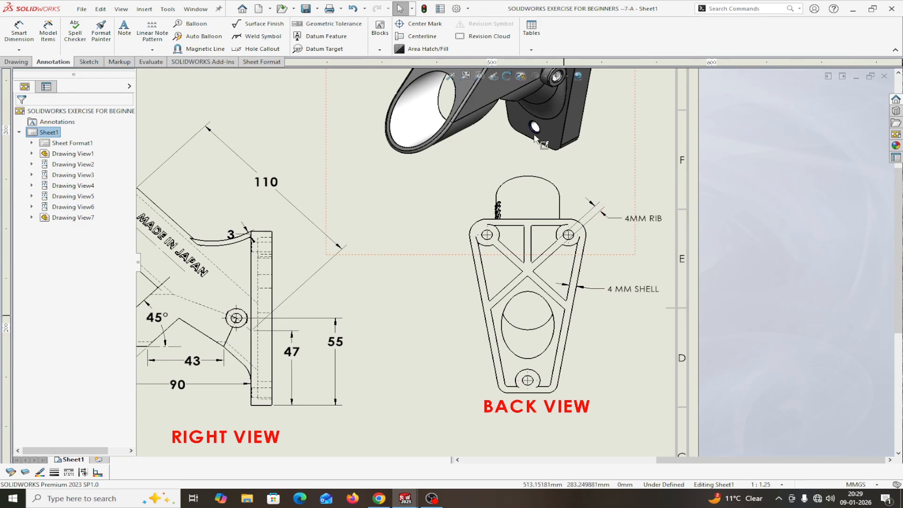
{"action": "scroll", "coordinate": [563, 130], "scroll_direction": "up", "scroll_amount": 2}
{"action": "scroll", "coordinate": [555, 152], "scroll_direction": "down", "scroll_amount": 1}
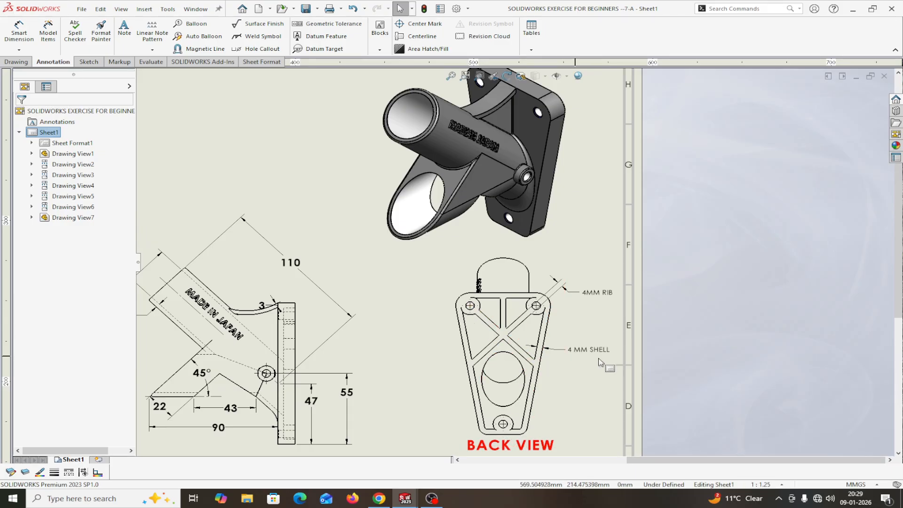
{"action": "scroll", "coordinate": [470, 348], "scroll_direction": "up", "scroll_amount": 3}
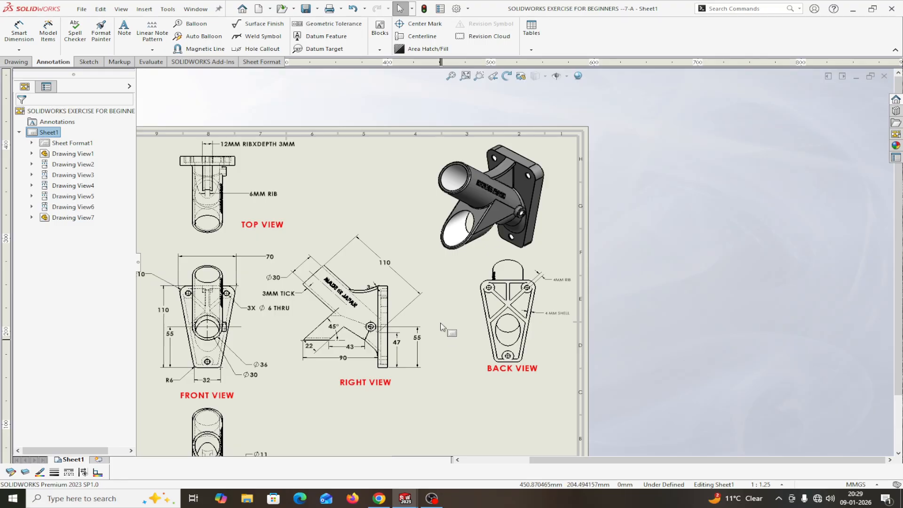
{"action": "scroll", "coordinate": [476, 193], "scroll_direction": "down", "scroll_amount": 2}
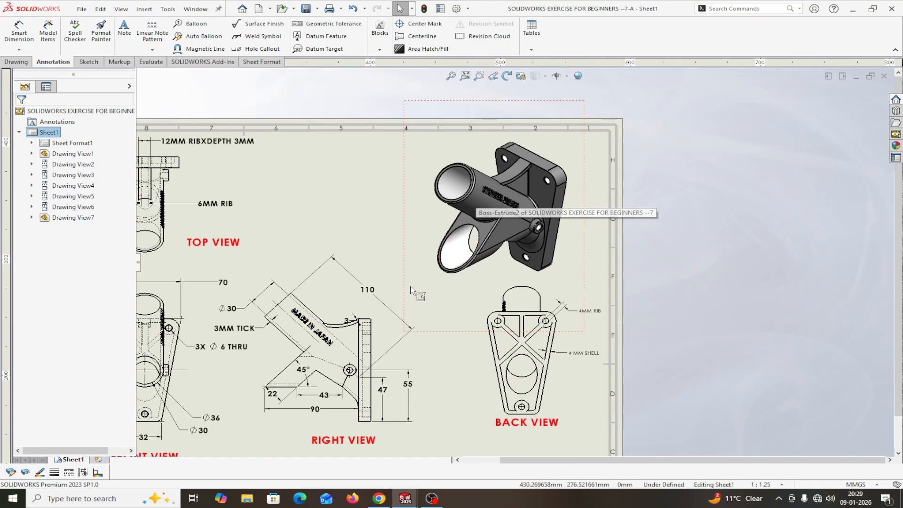
{"action": "scroll", "coordinate": [410, 291], "scroll_direction": "up", "scroll_amount": 4}
{"action": "scroll", "coordinate": [399, 303], "scroll_direction": "down", "scroll_amount": 2}
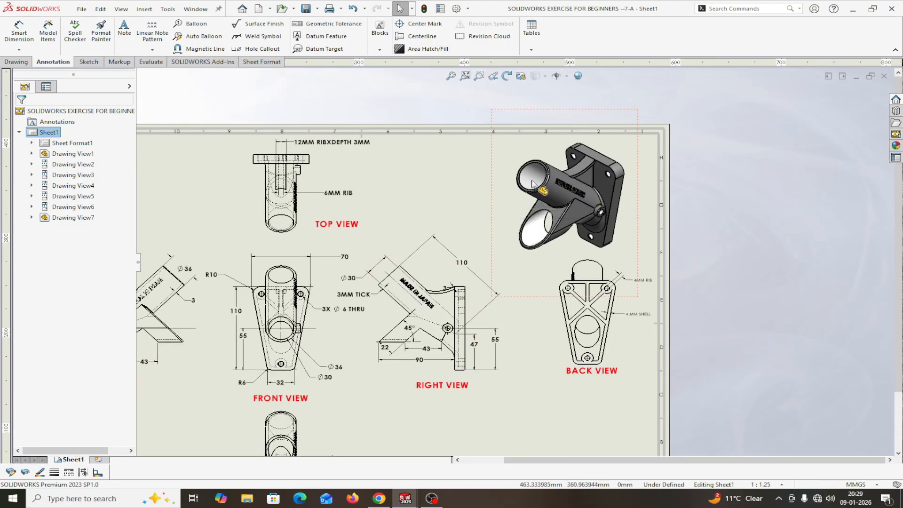
{"action": "scroll", "coordinate": [410, 320], "scroll_direction": "down", "scroll_amount": 3}
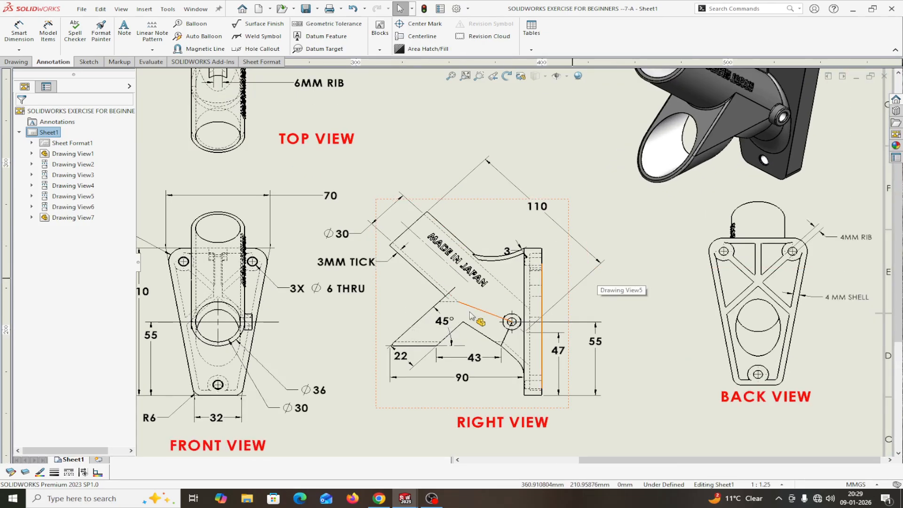
{"action": "scroll", "coordinate": [477, 317], "scroll_direction": "up", "scroll_amount": 3}
{"action": "scroll", "coordinate": [325, 297], "scroll_direction": "down", "scroll_amount": 2}
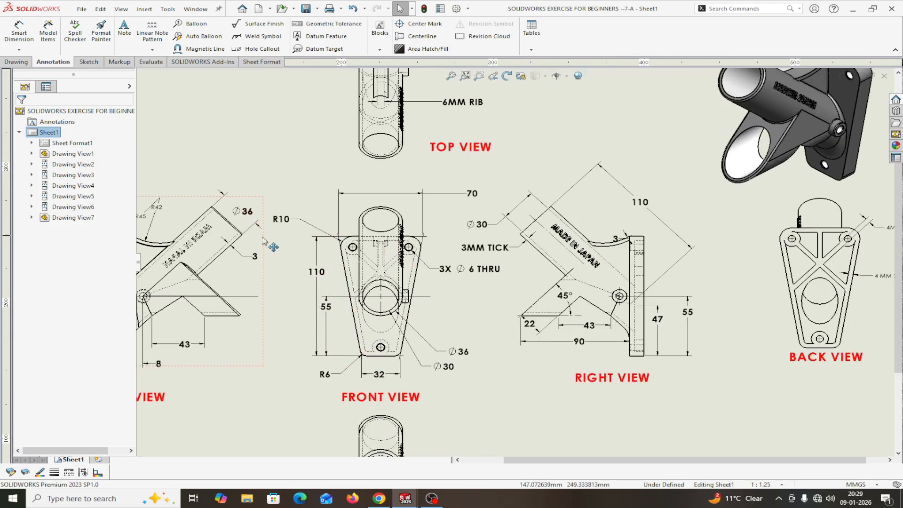
{"action": "scroll", "coordinate": [266, 273], "scroll_direction": "up", "scroll_amount": 3}
{"action": "scroll", "coordinate": [505, 234], "scroll_direction": "down", "scroll_amount": 3}
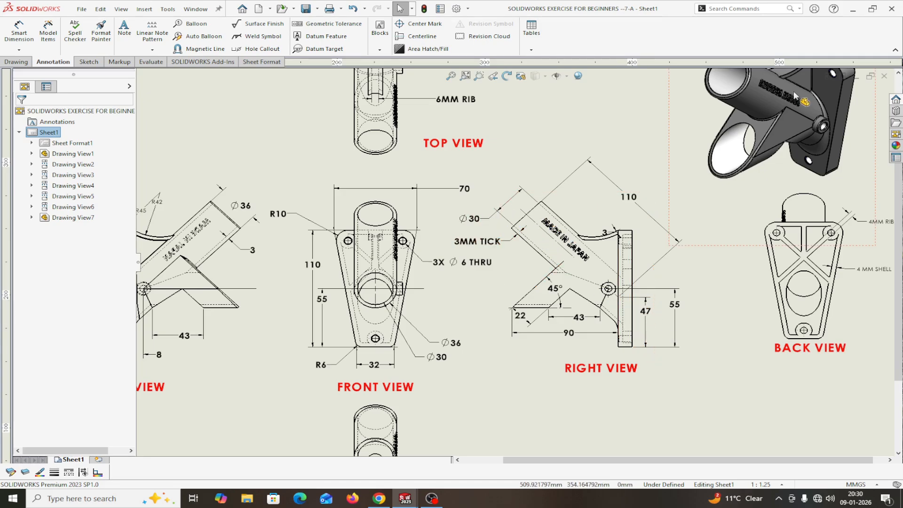
{"action": "scroll", "coordinate": [794, 96], "scroll_direction": "up", "scroll_amount": 2}
{"action": "scroll", "coordinate": [794, 95], "scroll_direction": "down", "scroll_amount": 1}
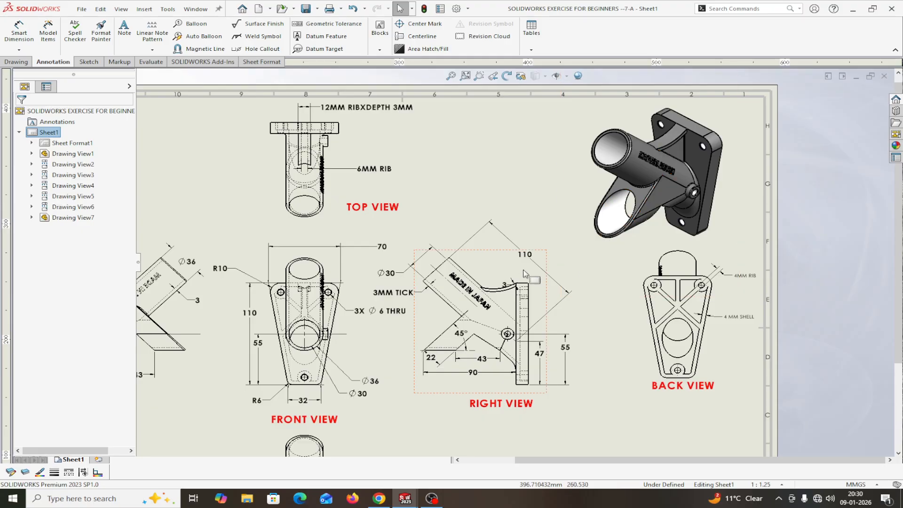
{"action": "scroll", "coordinate": [492, 313], "scroll_direction": "up", "scroll_amount": 2}
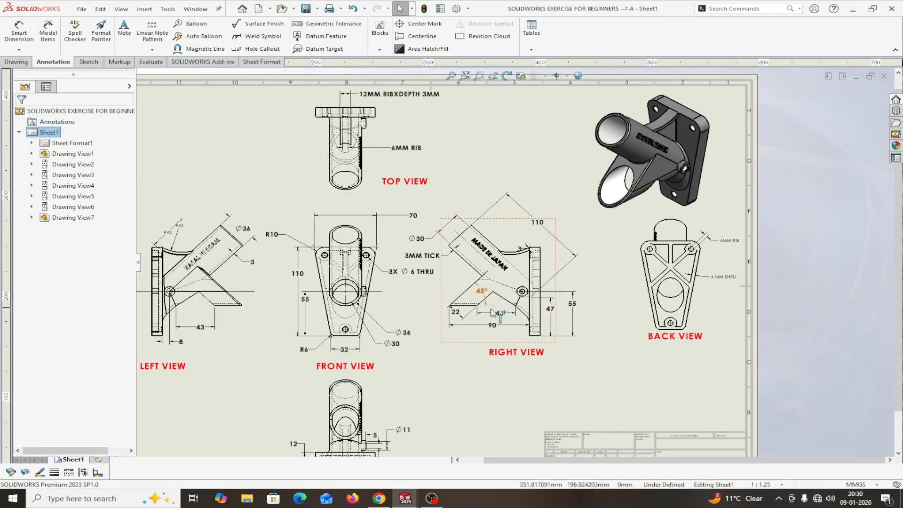
{"action": "left_click", "coordinate": [195, 10]}
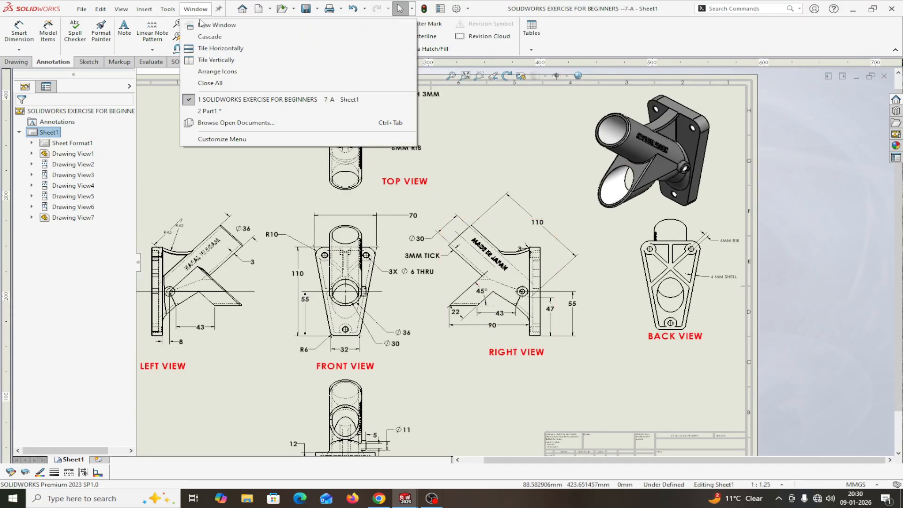
{"action": "left_click", "coordinate": [210, 111]}
Step: Start a new sketch on the Right Plane and view it straight on
{"action": "middle_click_drag", "start_coordinate": [251, 175], "coordinate": [328, 183]}
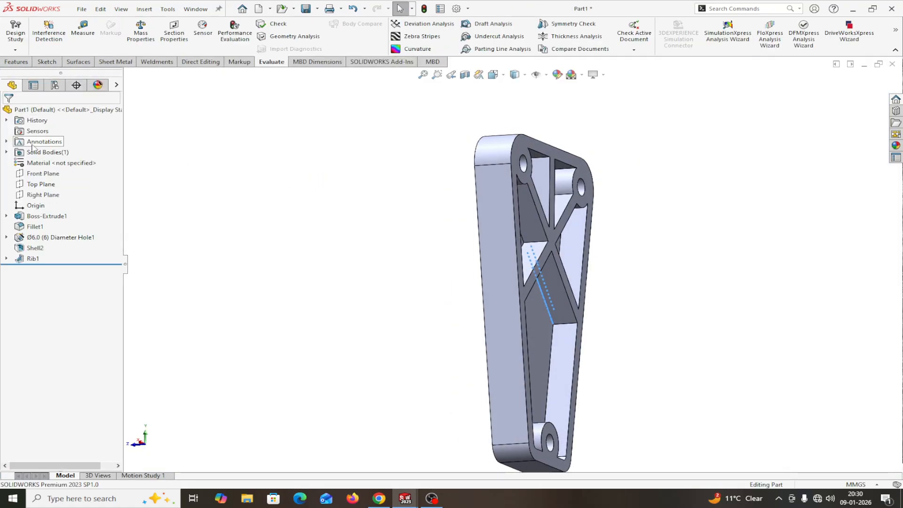
{"action": "middle_click_drag", "start_coordinate": [184, 197], "coordinate": [225, 207]}
{"action": "left_click", "coordinate": [48, 198]}
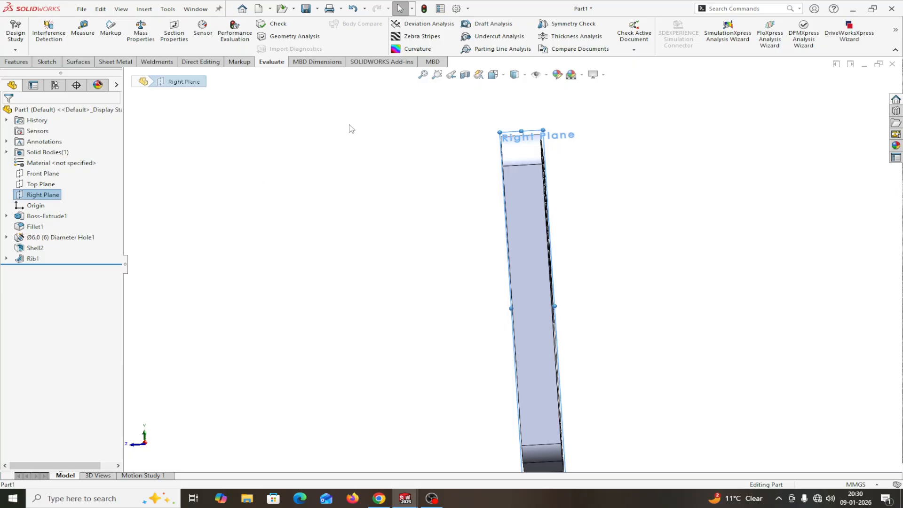
{"action": "right_click", "coordinate": [43, 198]}
{"action": "left_click", "coordinate": [63, 181]}
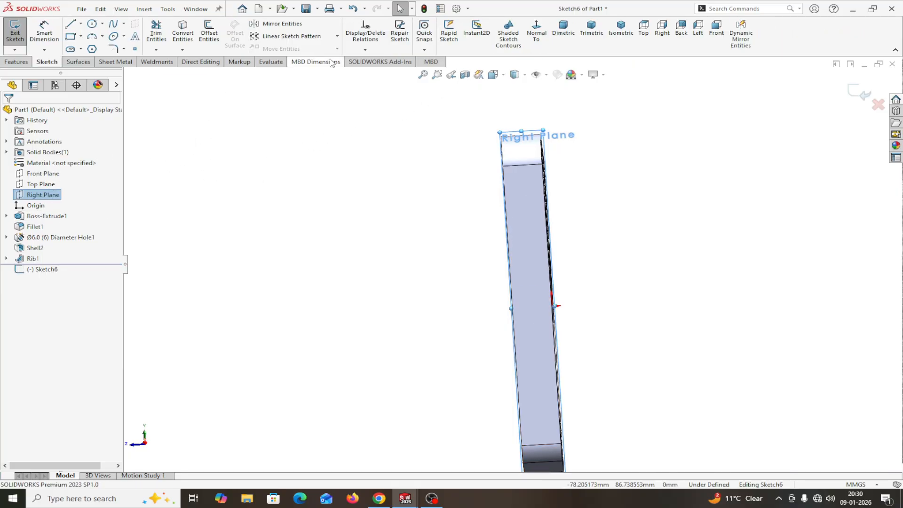
{"action": "left_click", "coordinate": [537, 33]}
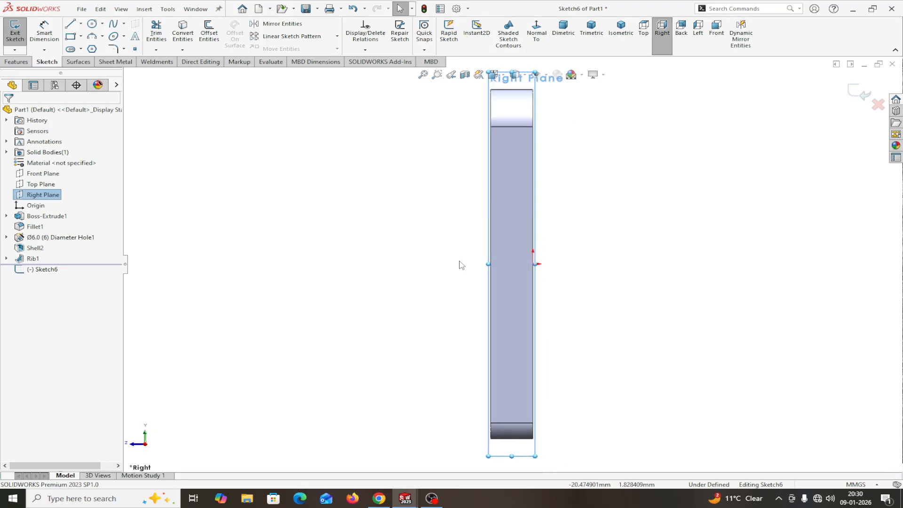
{"action": "left_click_drag", "start_coordinate": [488, 263], "coordinate": [243, 261]}
Step: Draw a construction line rising up-left from the plate's side edge
{"action": "left_click", "coordinate": [71, 26]}
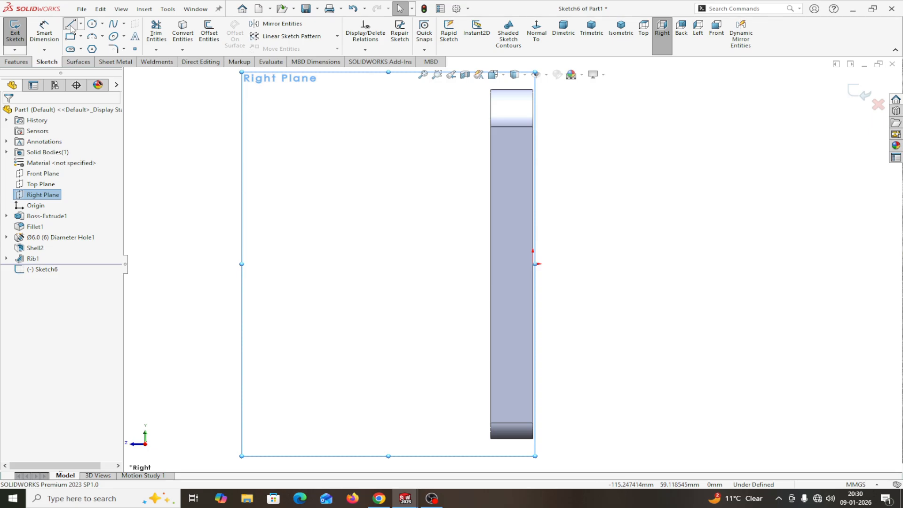
{"action": "left_click", "coordinate": [491, 288]}
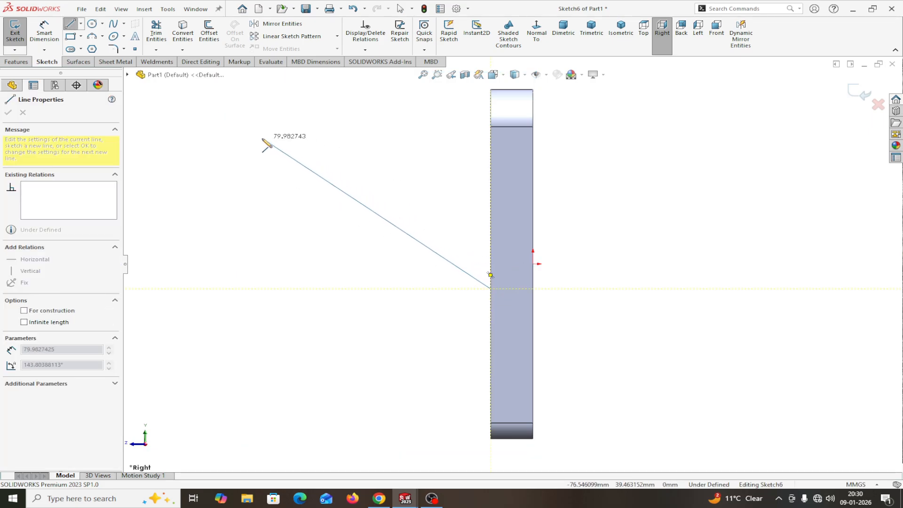
{"action": "left_click", "coordinate": [238, 127]}
{"action": "right_click", "coordinate": [238, 126]}
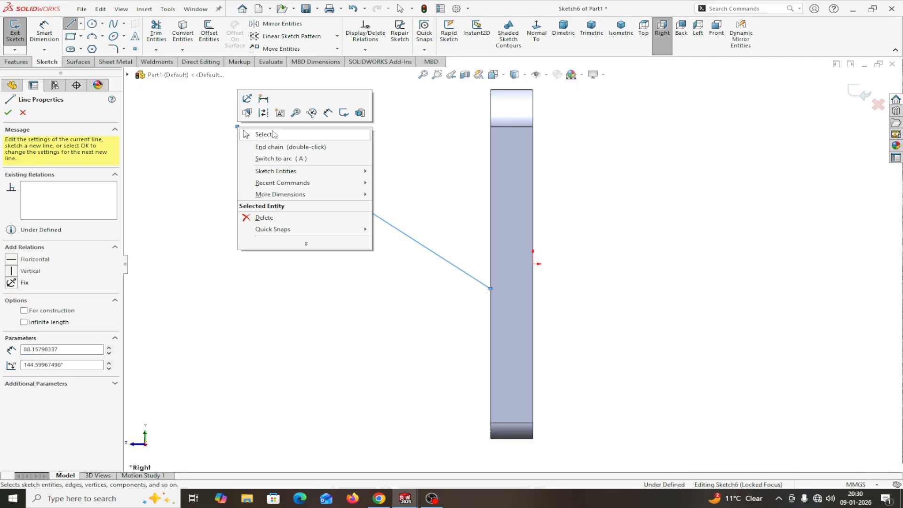
{"action": "left_click", "coordinate": [274, 133]}
{"action": "left_click", "coordinate": [282, 156]}
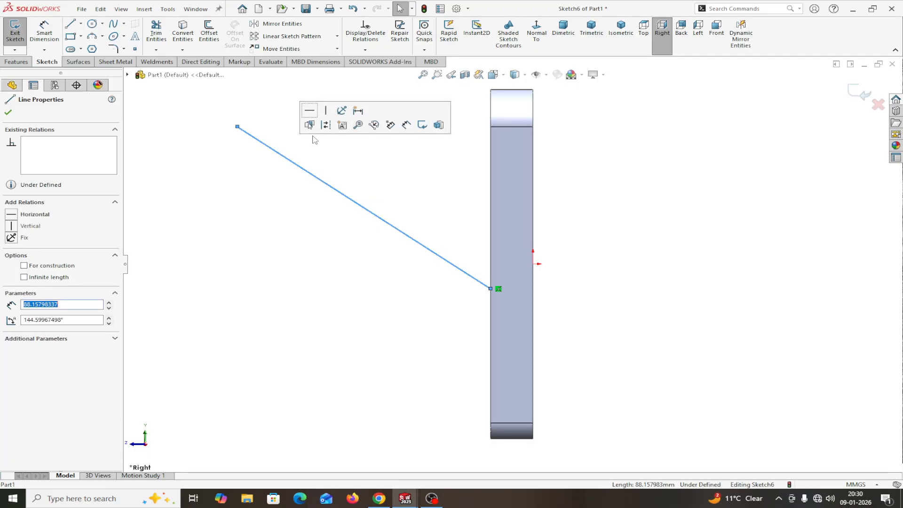
{"action": "left_click", "coordinate": [321, 126]}
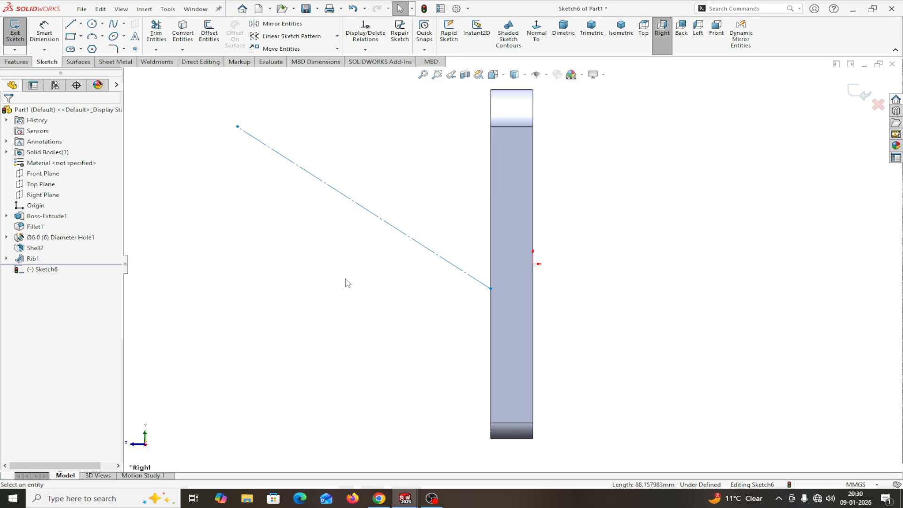
{"action": "left_click", "coordinate": [44, 31]}
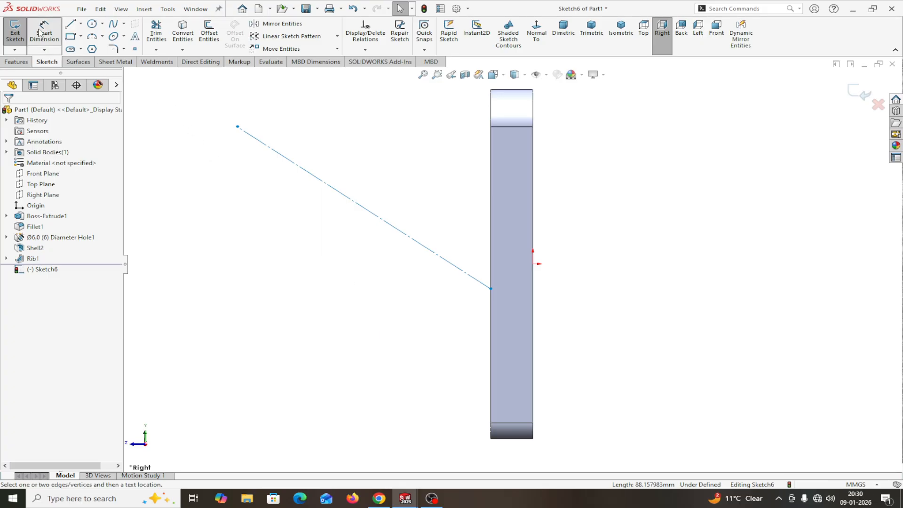
Step: Dimension the construction line 110 mm long with its lower end 47 mm above the bottom edge
{"action": "left_click", "coordinate": [341, 195]}
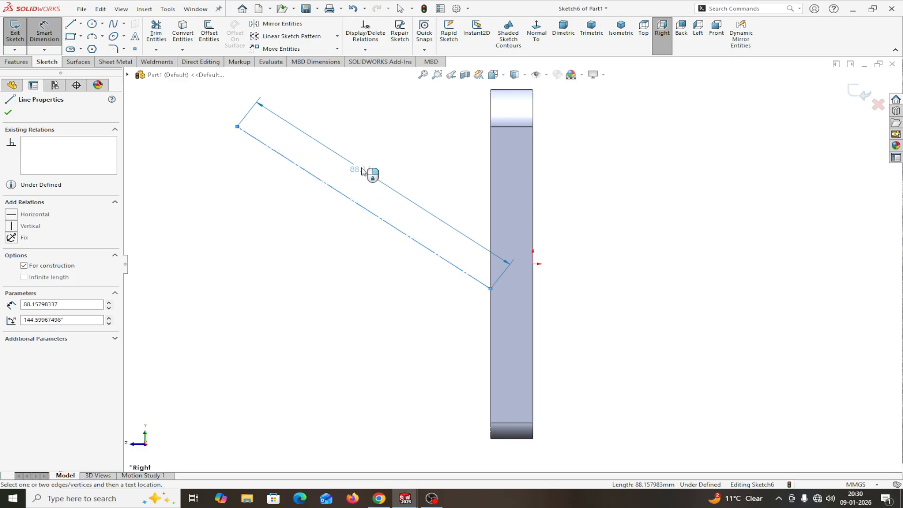
{"action": "left_click", "coordinate": [303, 232]}
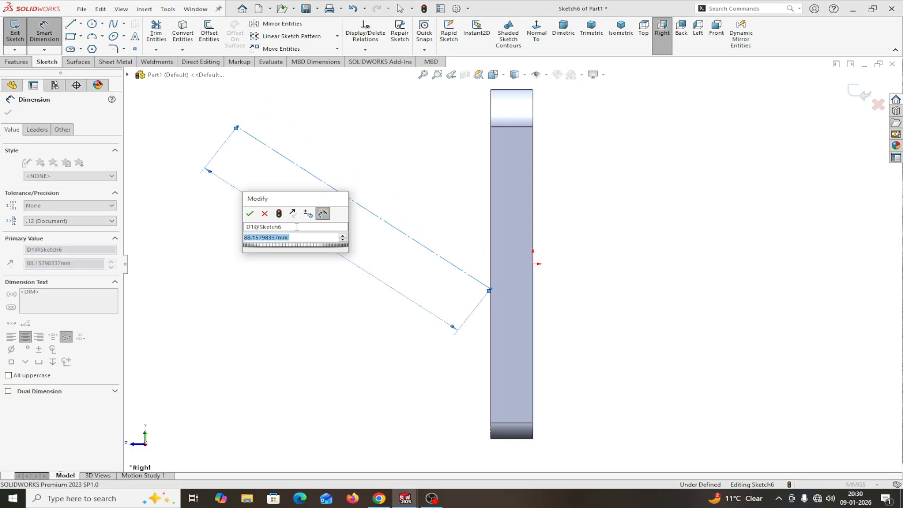
{"action": "type", "text": "110"}
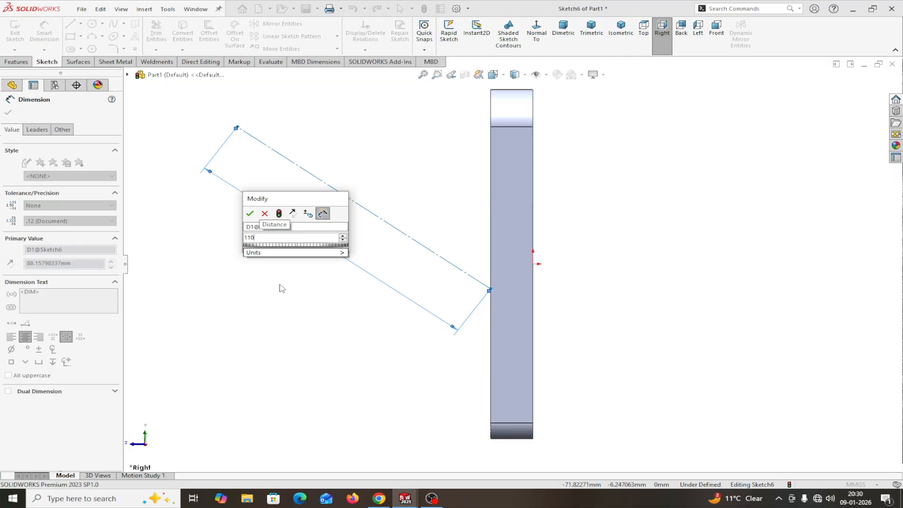
{"action": "left_click", "coordinate": [251, 213]}
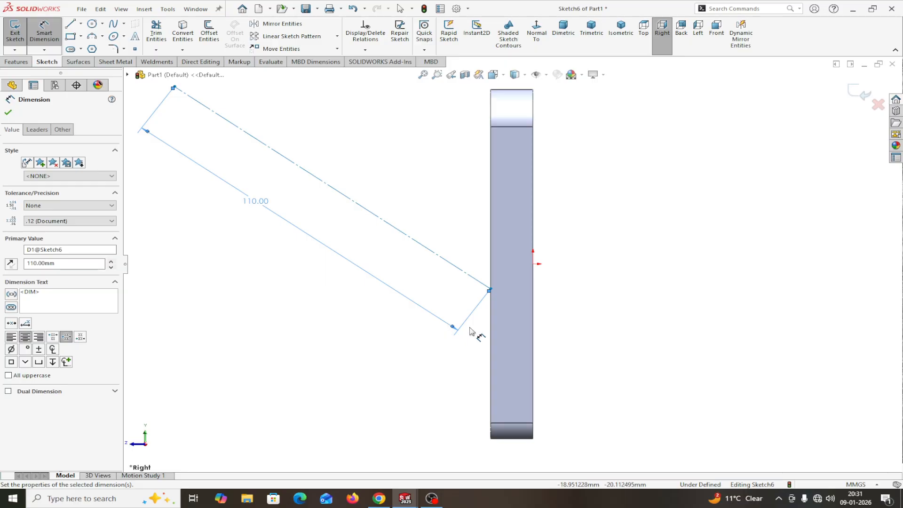
{"action": "left_click", "coordinate": [492, 290]}
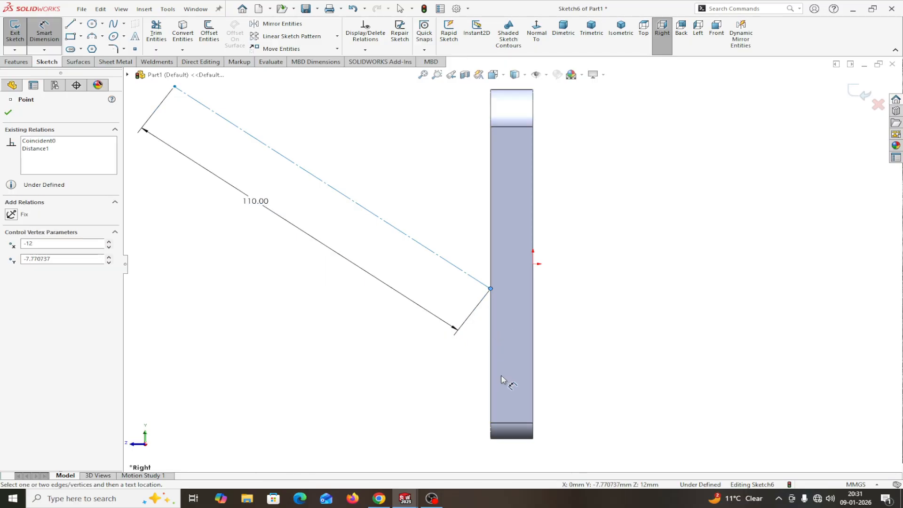
{"action": "left_click", "coordinate": [513, 441]}
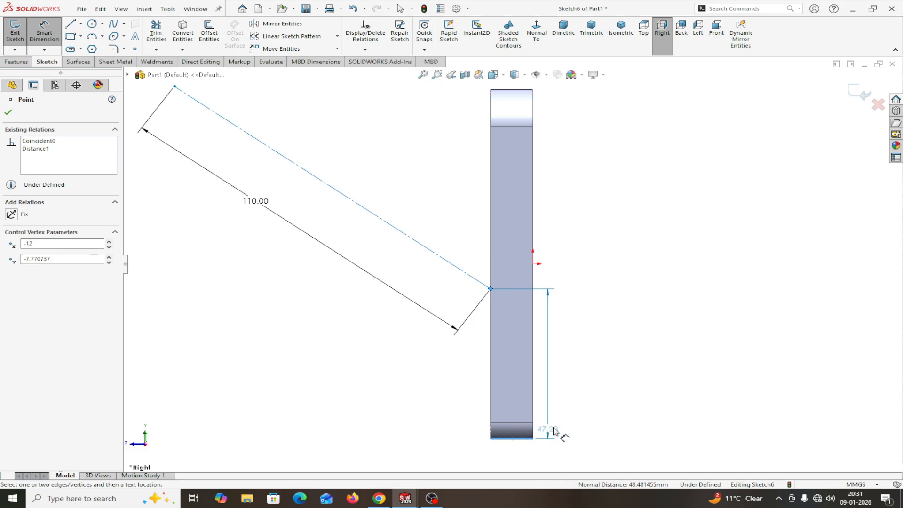
{"action": "left_click", "coordinate": [595, 404]}
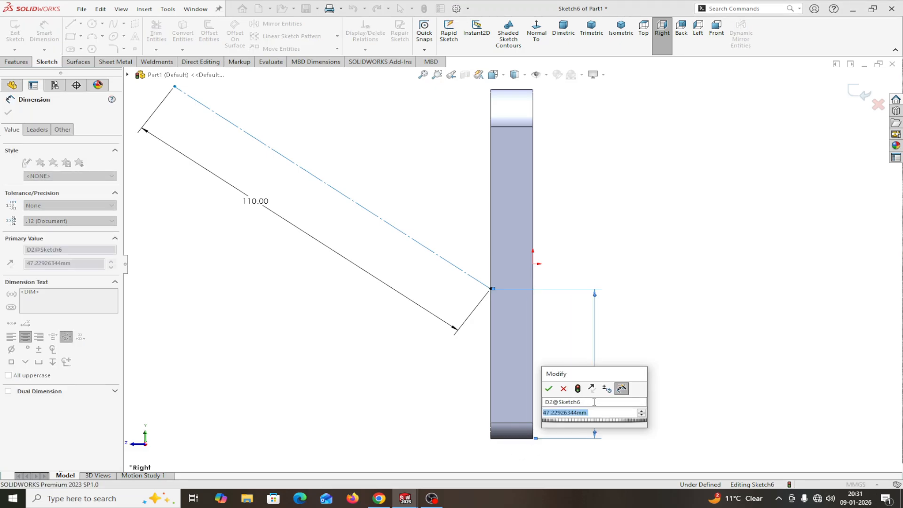
{"action": "type", "text": "47"}
{"action": "key", "text": "Return"}
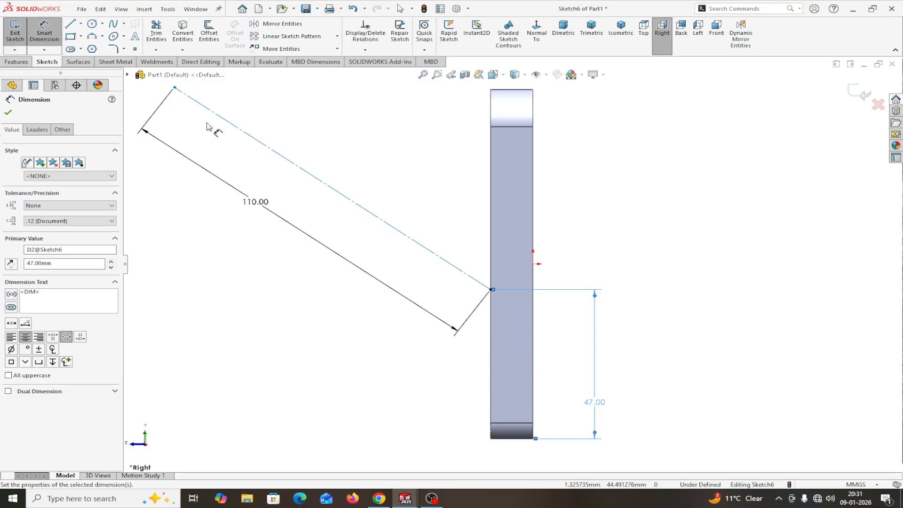
Step: Set the line at 45° to the plate's vertical edge and close the sketch
{"action": "left_click", "coordinate": [297, 170]}
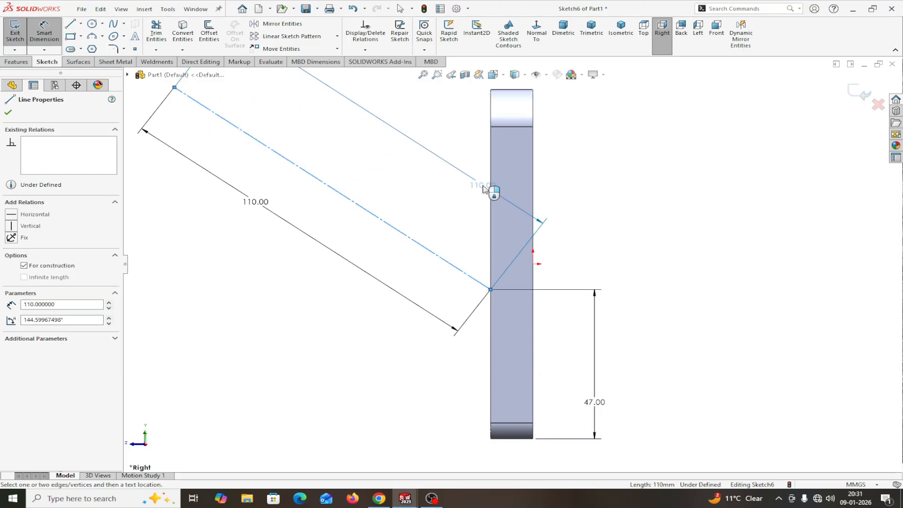
{"action": "left_click", "coordinate": [490, 183]}
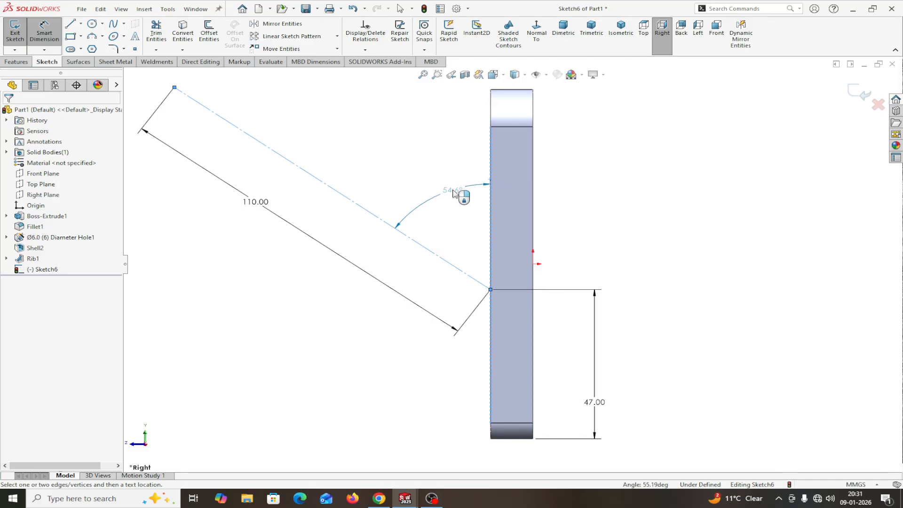
{"action": "left_click", "coordinate": [444, 192]}
{"action": "type", "text": "45"}
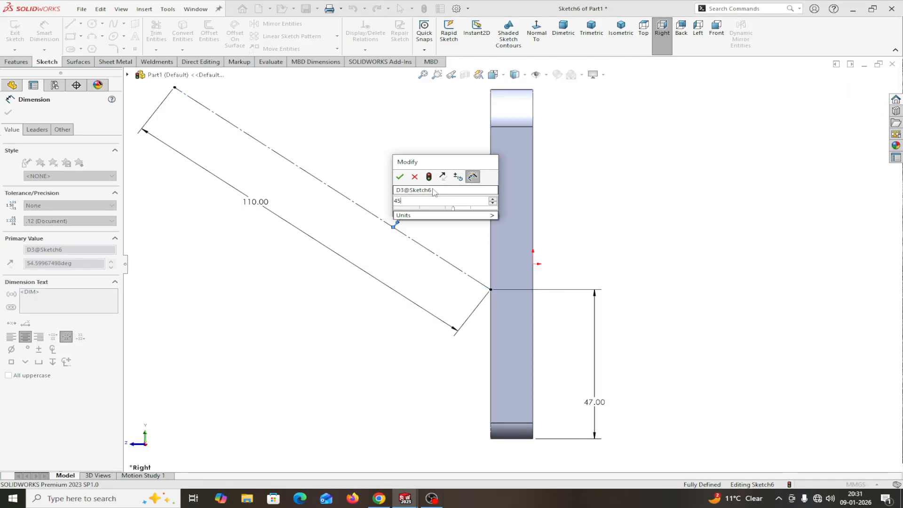
{"action": "left_click", "coordinate": [401, 177]}
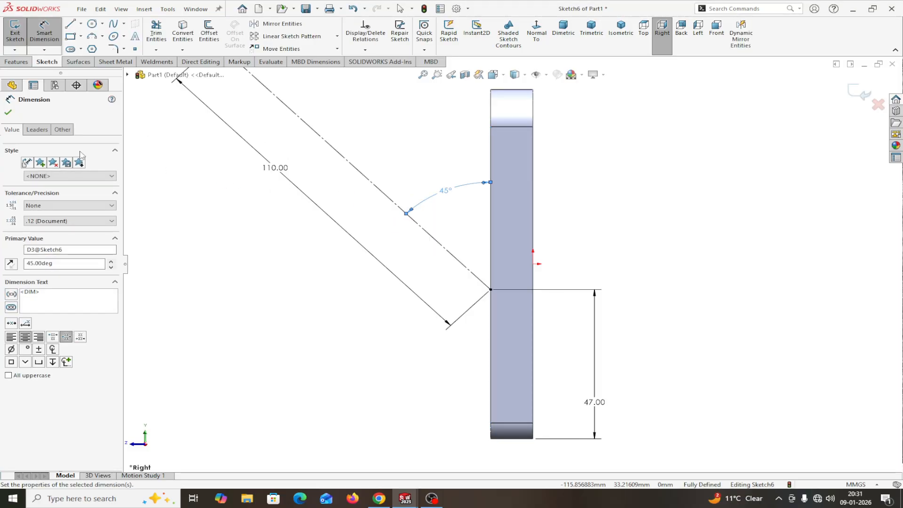
{"action": "left_click", "coordinate": [8, 113]}
{"action": "key", "text": "z"}
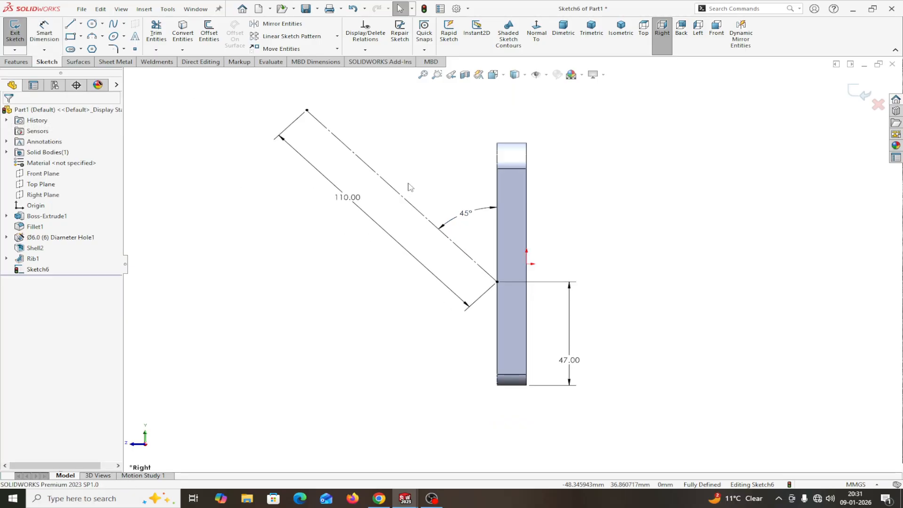
{"action": "scroll", "coordinate": [410, 187], "scroll_direction": "down", "scroll_amount": 1}
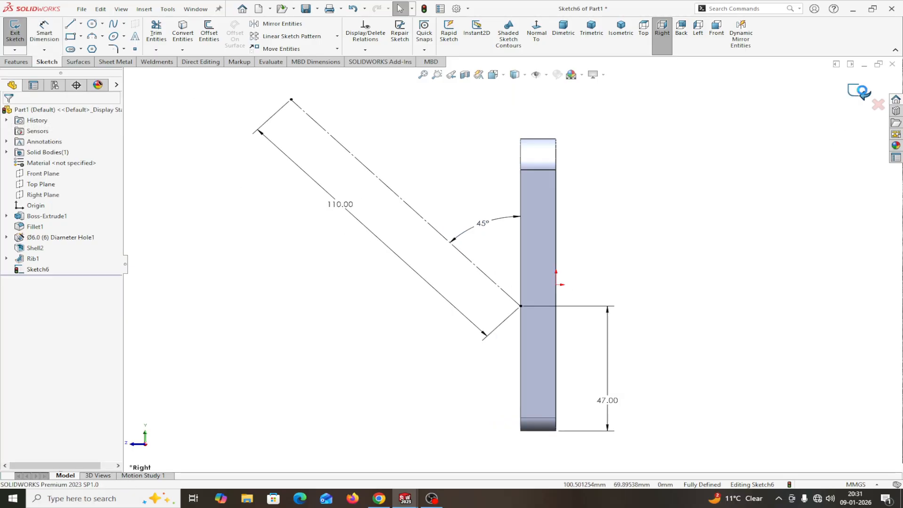
{"action": "left_click", "coordinate": [859, 92]}
Step: Create Plane1 perpendicular to the construction line at its outer endpoint
{"action": "left_click", "coordinate": [16, 65]}
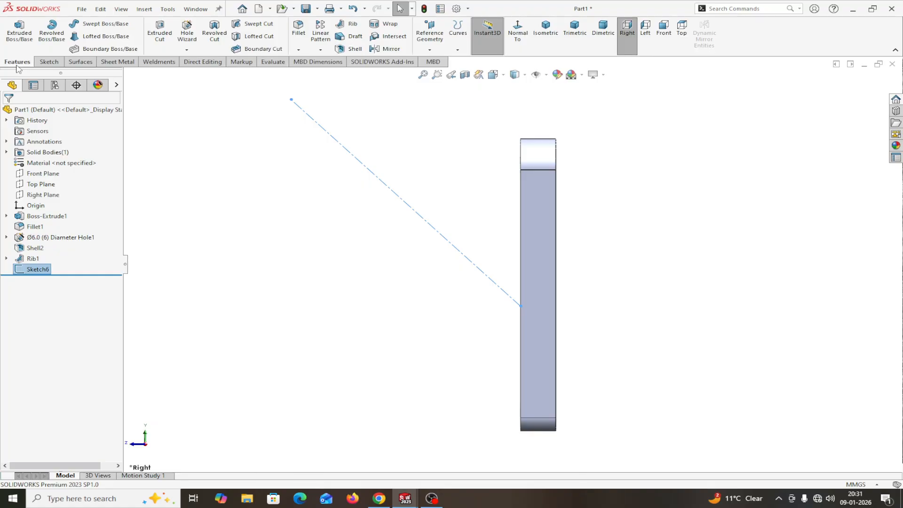
{"action": "left_click", "coordinate": [428, 51]}
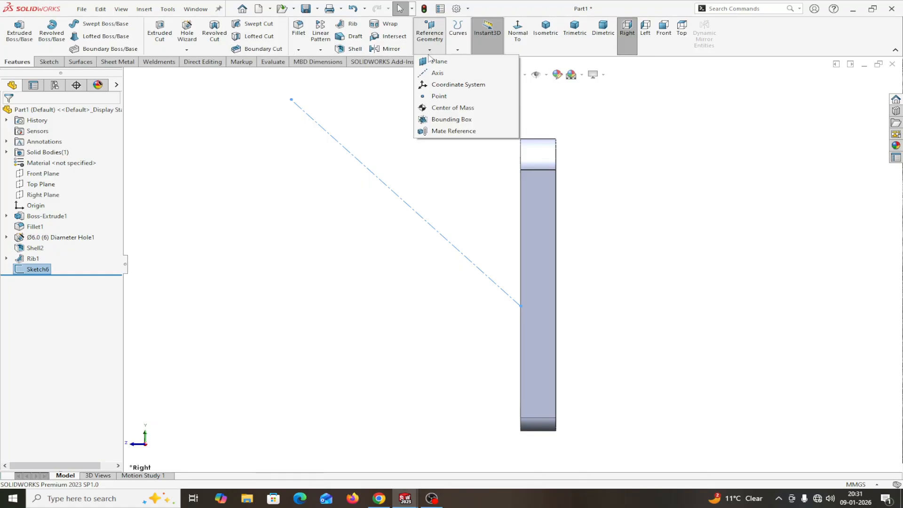
{"action": "left_click", "coordinate": [440, 66]}
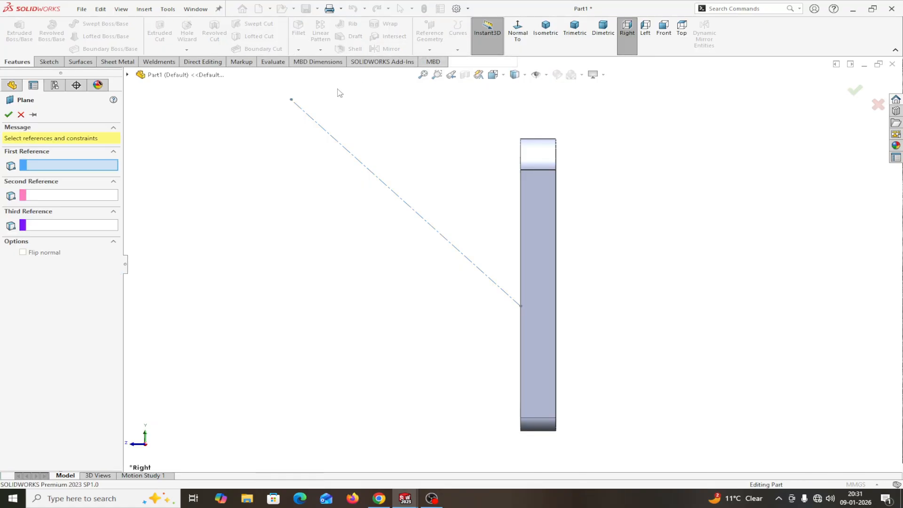
{"action": "left_click", "coordinate": [299, 112]}
{"action": "left_click", "coordinate": [291, 100]}
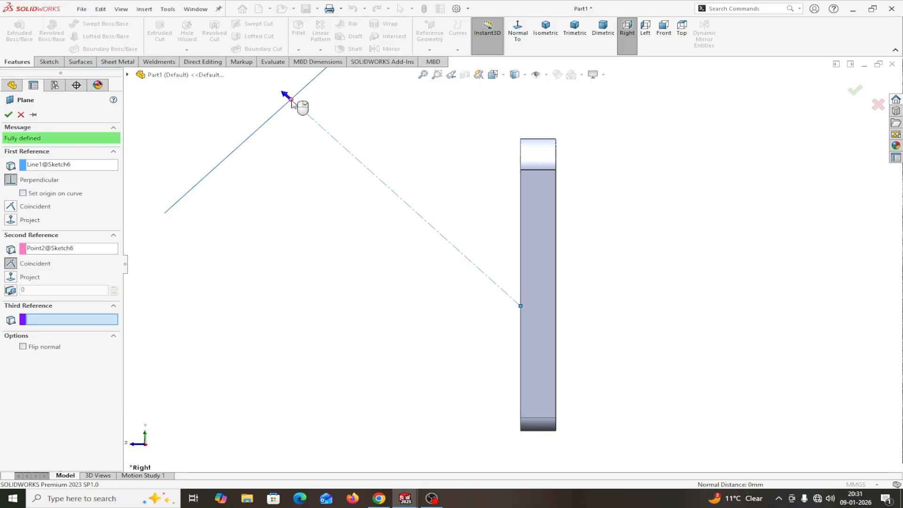
{"action": "left_click", "coordinate": [9, 115]}
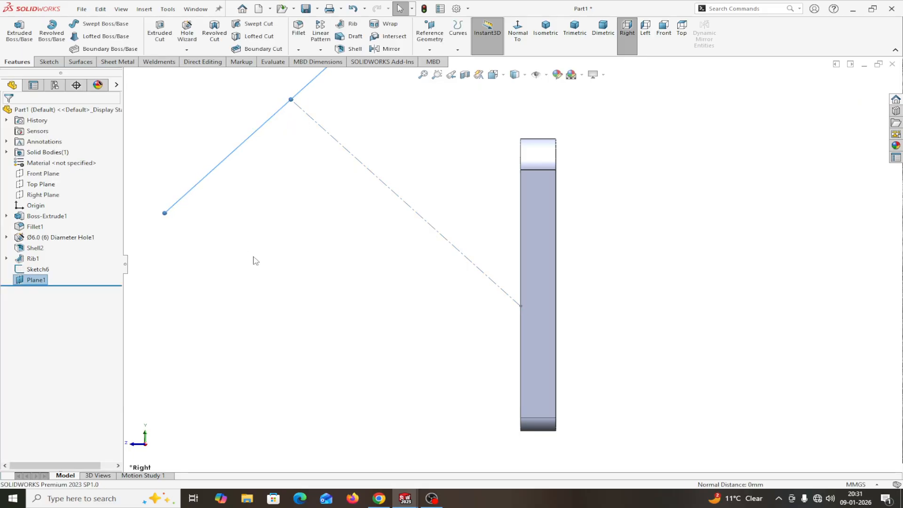
Step: Orbit to view Plane1 in 3D and start a new sketch on it
{"action": "middle_click_drag", "start_coordinate": [249, 229], "coordinate": [259, 232]}
{"action": "middle_click_drag", "start_coordinate": [284, 264], "coordinate": [288, 272]}
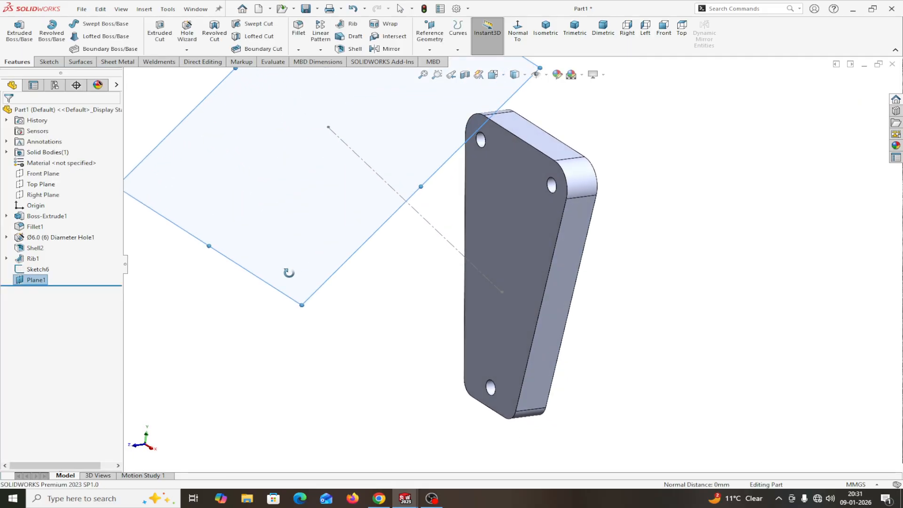
{"action": "scroll", "coordinate": [289, 274], "scroll_direction": "up", "scroll_amount": 5}
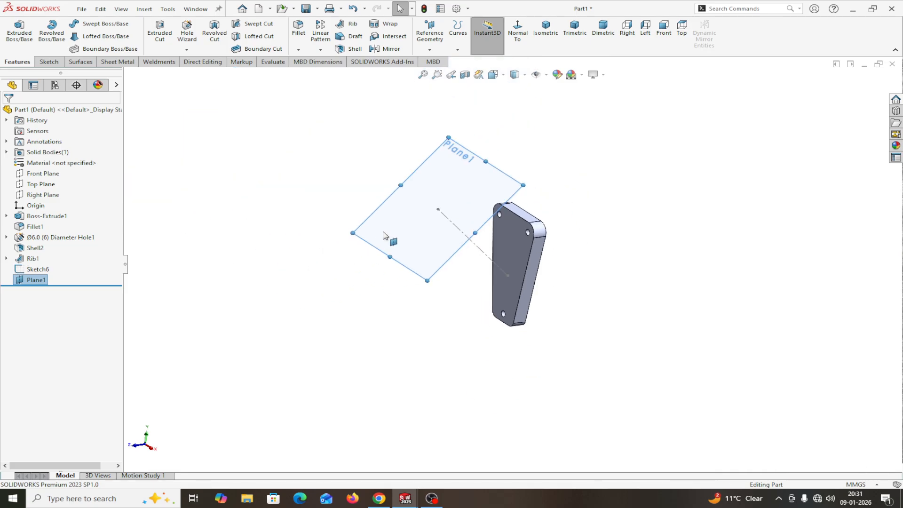
{"action": "left_click", "coordinate": [385, 234]}
{"action": "left_click", "coordinate": [420, 202]}
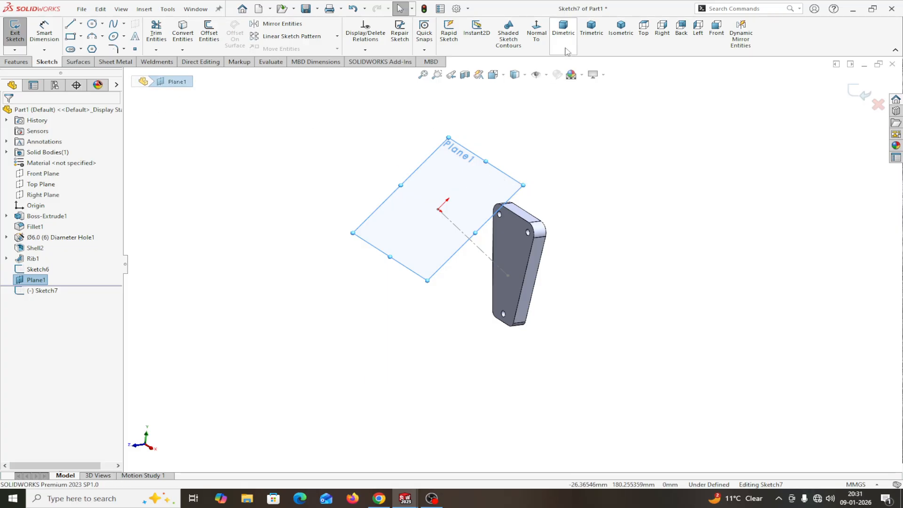
Step: In isometric view, draw two concentric circles centred on the sketch origin
{"action": "left_click", "coordinate": [621, 28]}
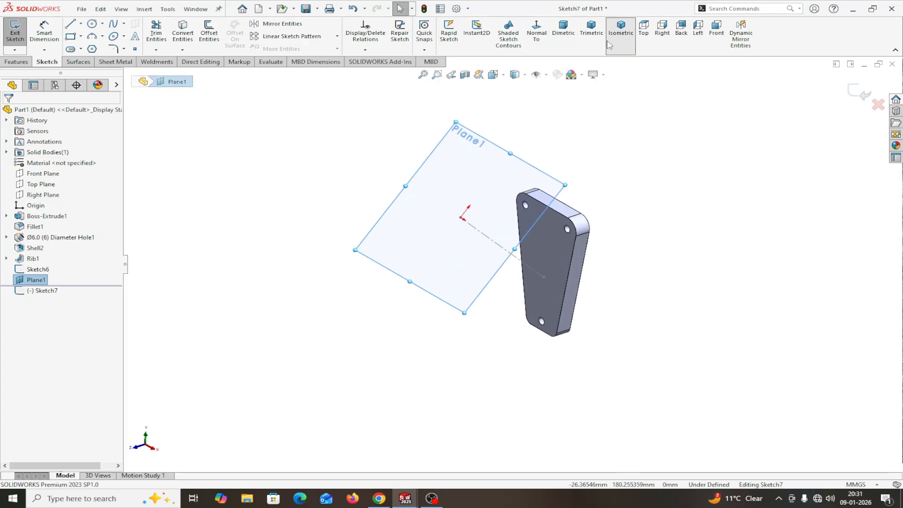
{"action": "left_click", "coordinate": [92, 25]}
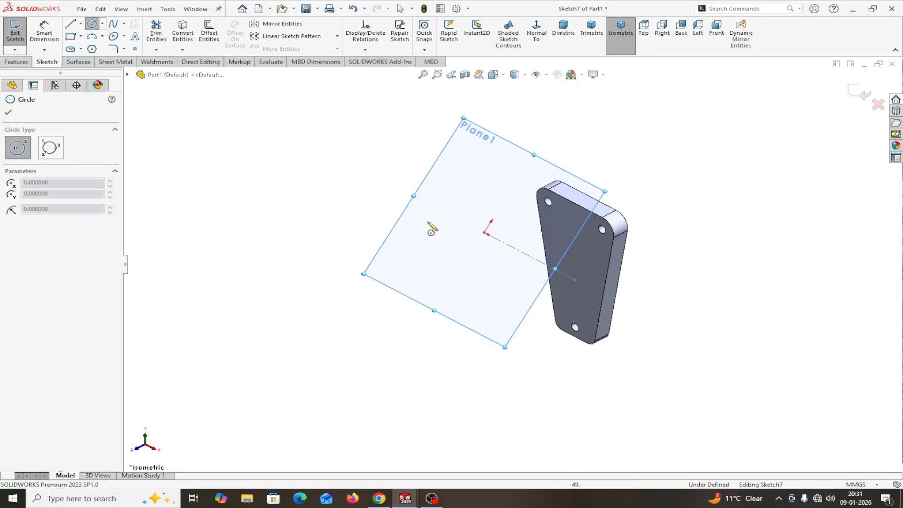
{"action": "left_click", "coordinate": [485, 233]}
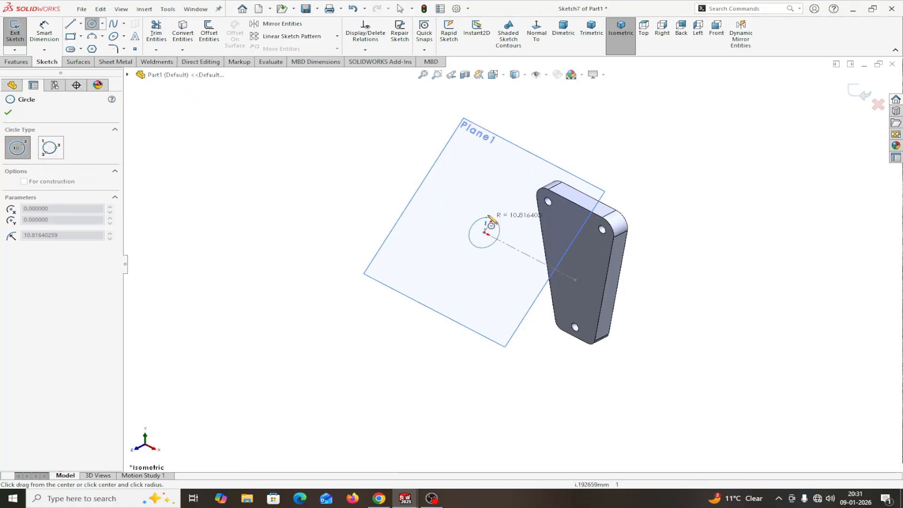
{"action": "left_click", "coordinate": [493, 195]}
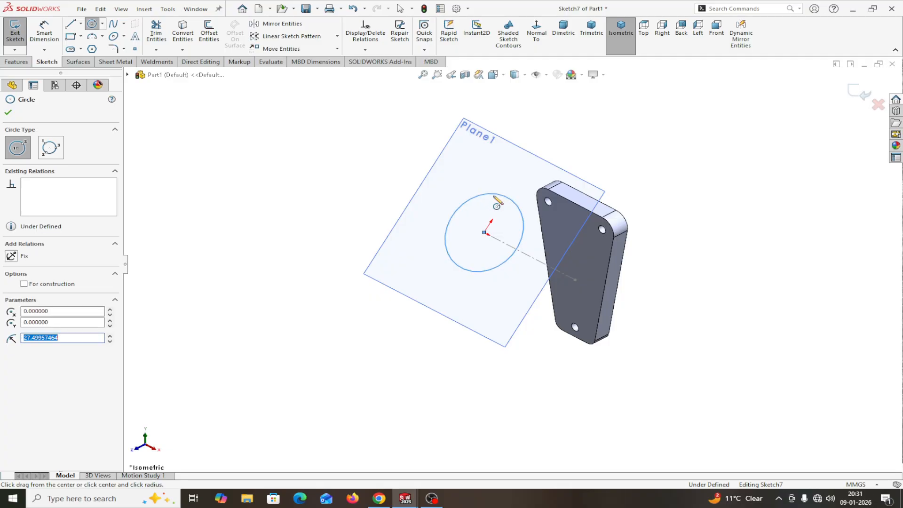
{"action": "left_click", "coordinate": [484, 233]}
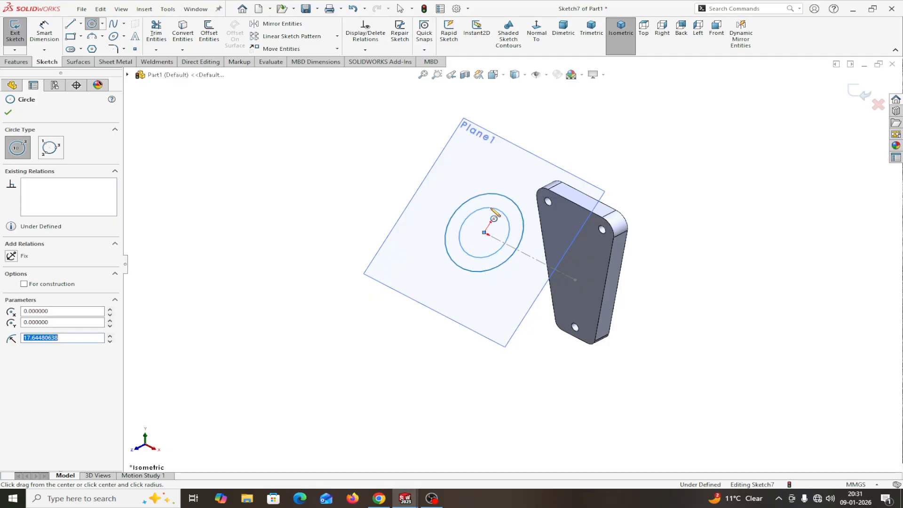
{"action": "right_click", "coordinate": [494, 218]}
{"action": "left_click", "coordinate": [517, 219]}
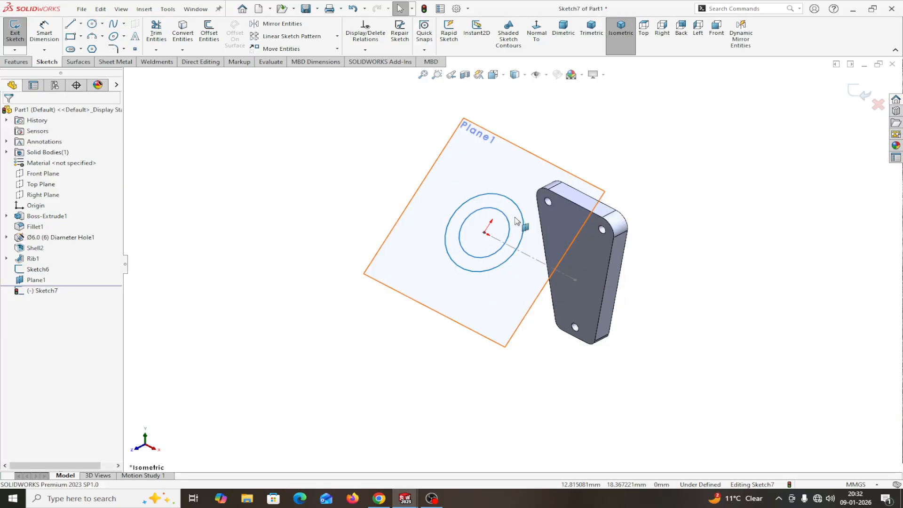
Step: Looking normal to Plane1, dimension the outer circle to Ø36 mm
{"action": "left_click", "coordinate": [540, 43]}
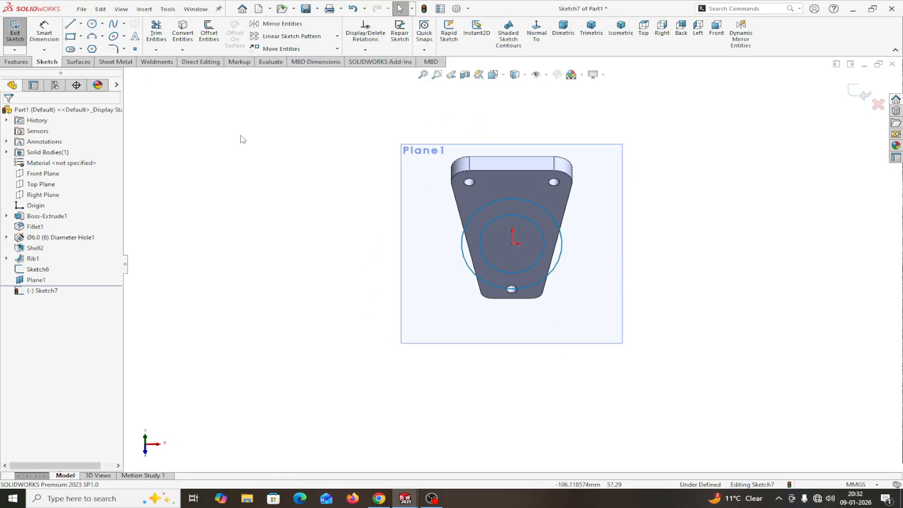
{"action": "left_click", "coordinate": [46, 36]}
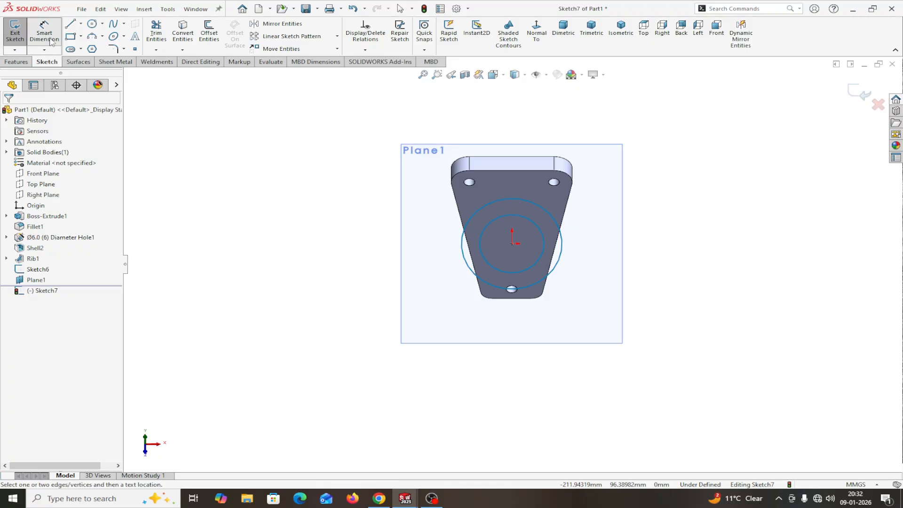
{"action": "left_click", "coordinate": [558, 270]}
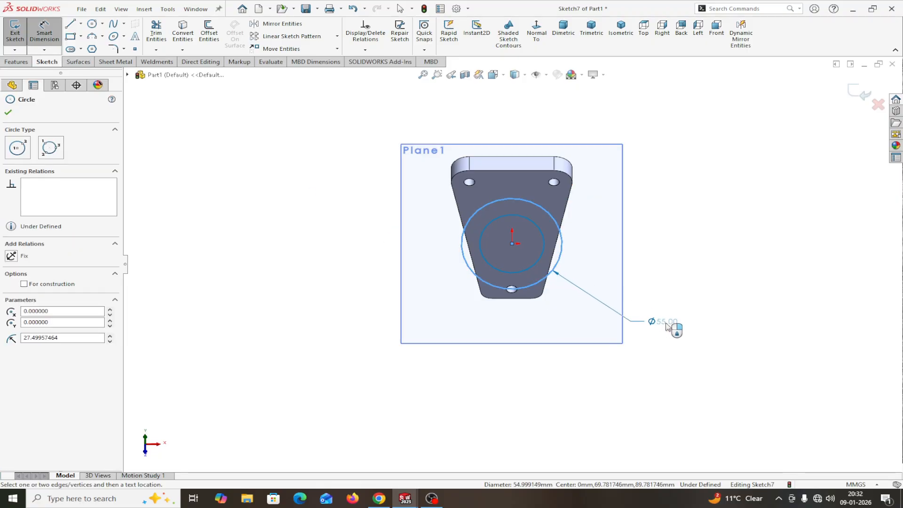
{"action": "left_click", "coordinate": [685, 333]}
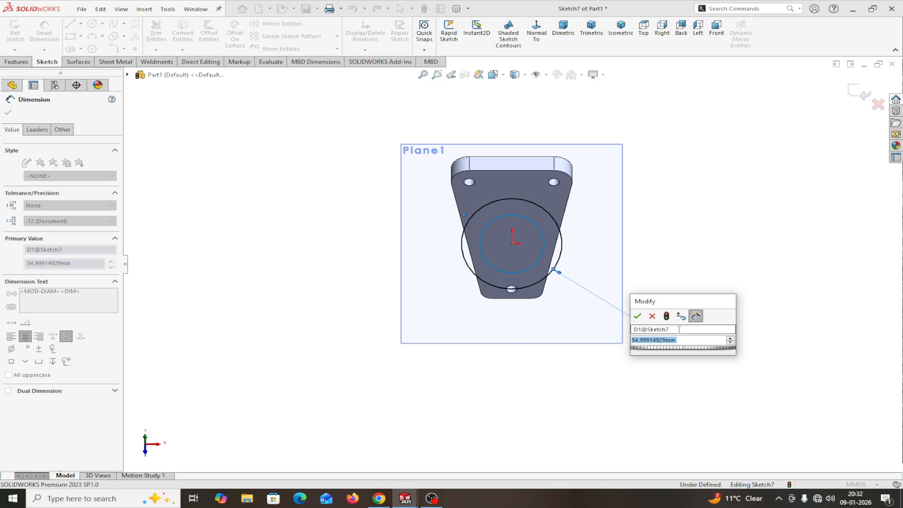
{"action": "type", "text": "36"}
{"action": "left_click", "coordinate": [637, 316]}
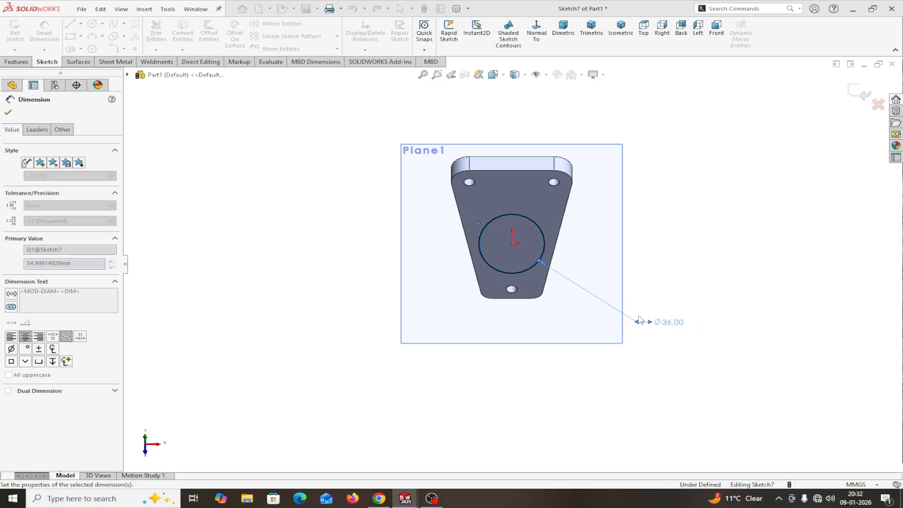
Step: Dimension the inner circle to Ø30 mm, leaving the sketch fully defined
{"action": "scroll", "coordinate": [557, 257], "scroll_direction": "down", "scroll_amount": 8}
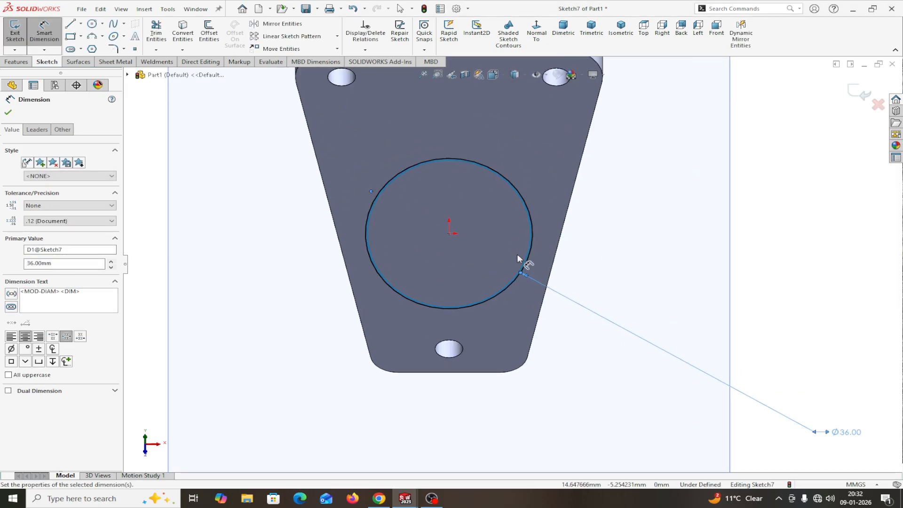
{"action": "scroll", "coordinate": [519, 304], "scroll_direction": "down", "scroll_amount": 3}
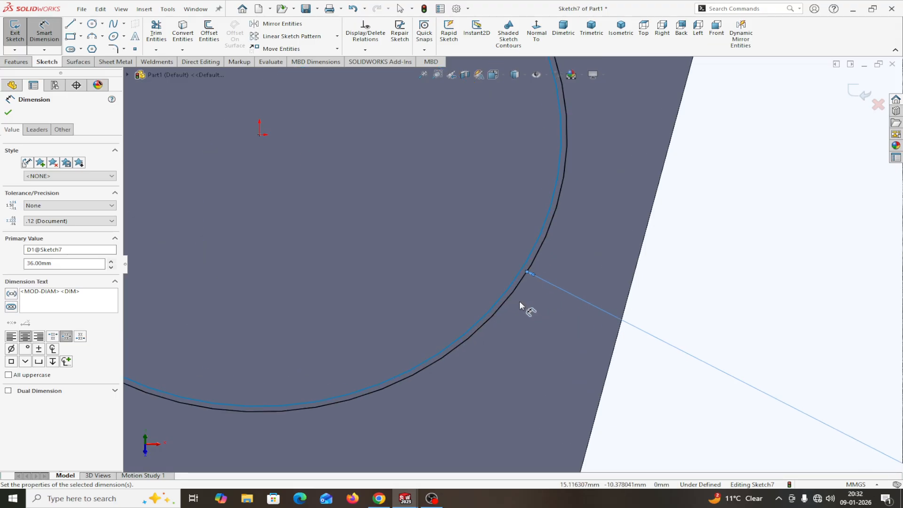
{"action": "left_click", "coordinate": [523, 297]}
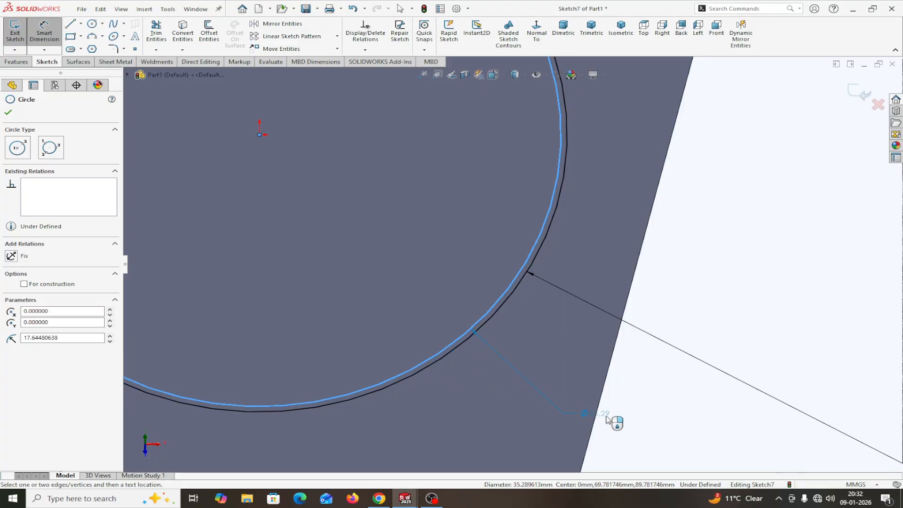
{"action": "left_click", "coordinate": [623, 423]}
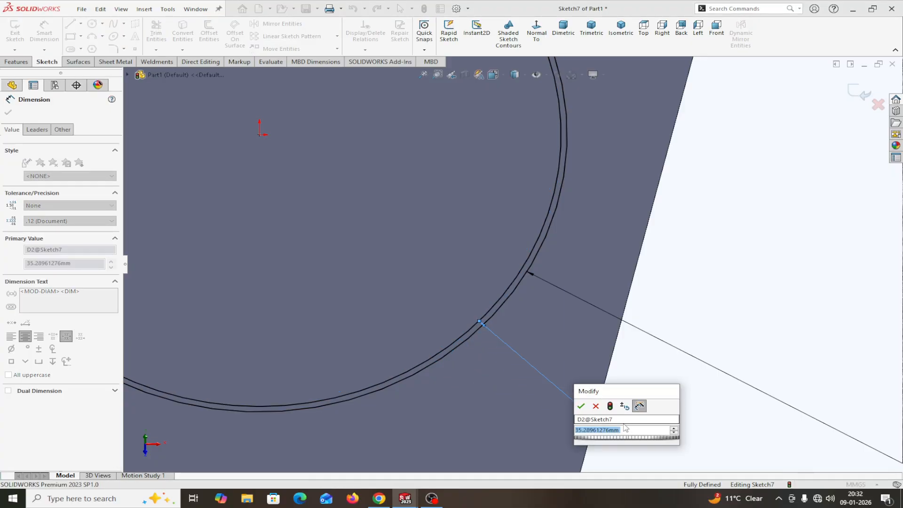
{"action": "type", "text": "30"}
{"action": "left_click", "coordinate": [581, 405]}
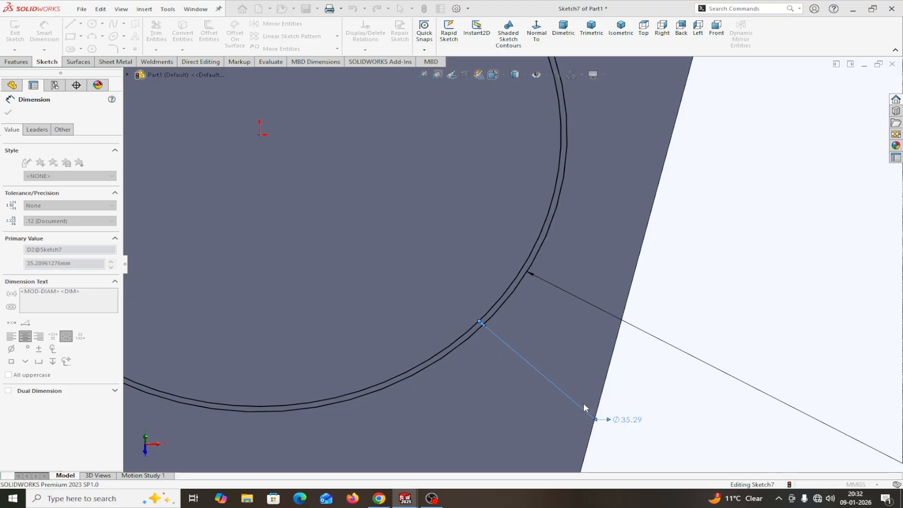
{"action": "scroll", "coordinate": [517, 378], "scroll_direction": "up", "scroll_amount": 5}
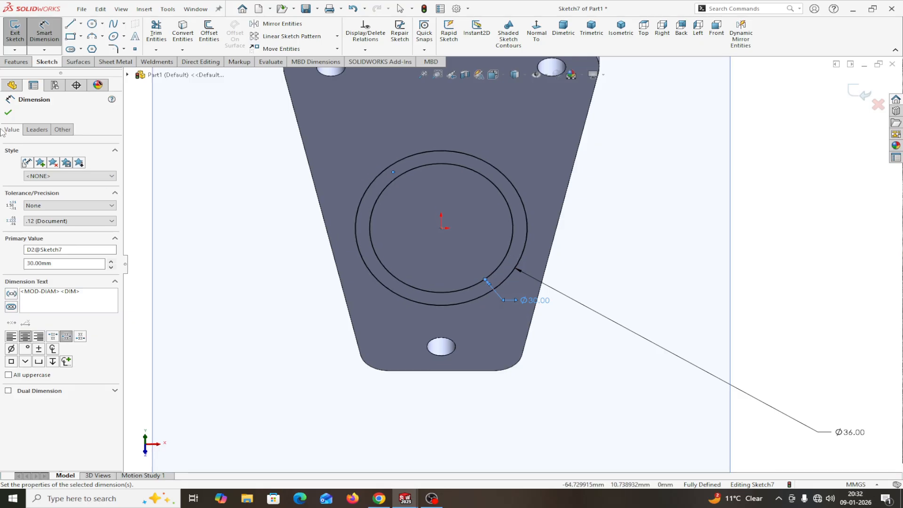
{"action": "left_click", "coordinate": [8, 114]}
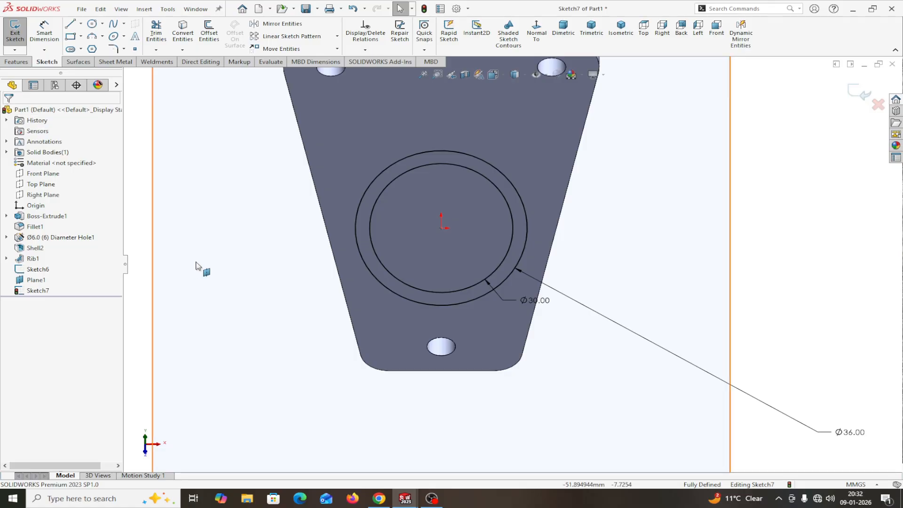
{"action": "middle_click_drag", "start_coordinate": [772, 264], "coordinate": [720, 256]}
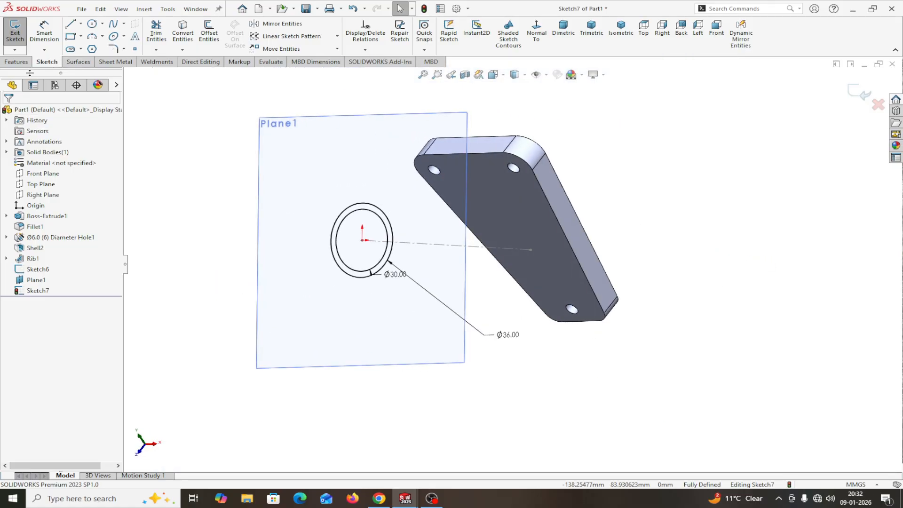
{"action": "left_click", "coordinate": [16, 61]}
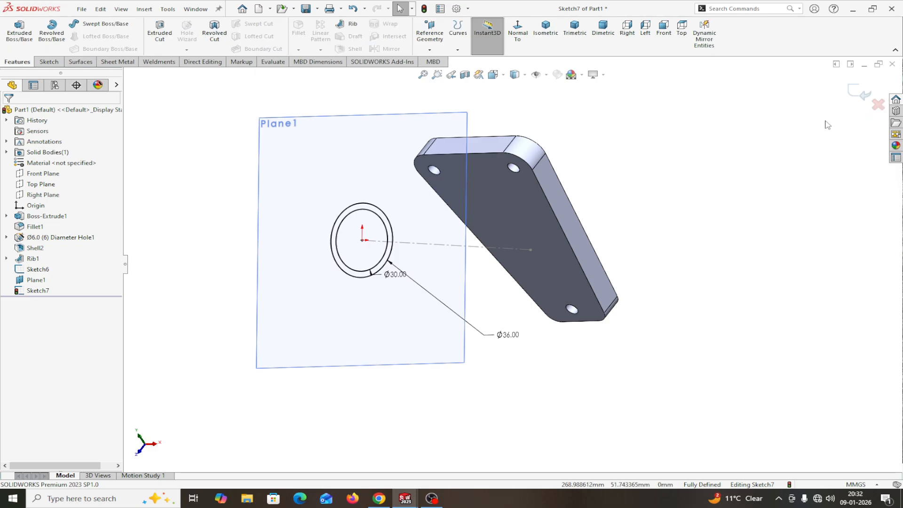
Step: Extrude the Ø36 outer circle reversed toward the plate, Up To Next, as Boss-Extrude2
{"action": "left_click", "coordinate": [19, 31]}
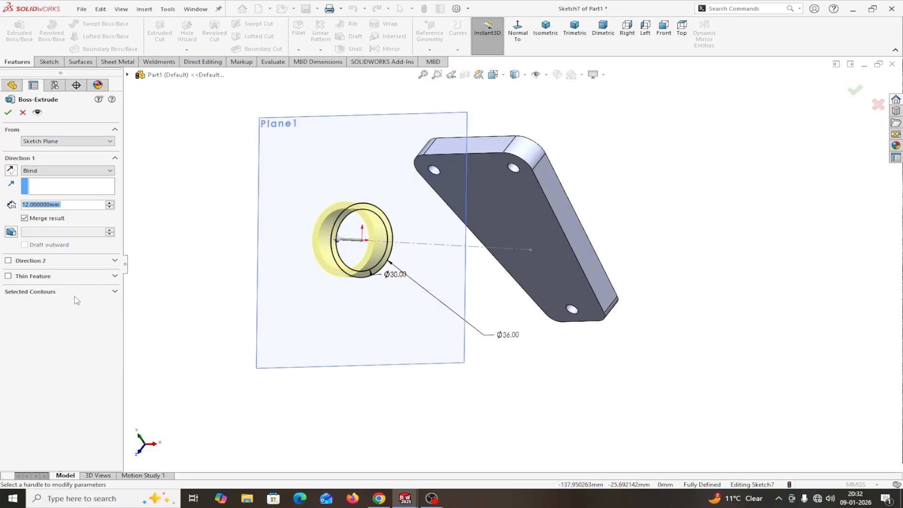
{"action": "left_click", "coordinate": [115, 292]}
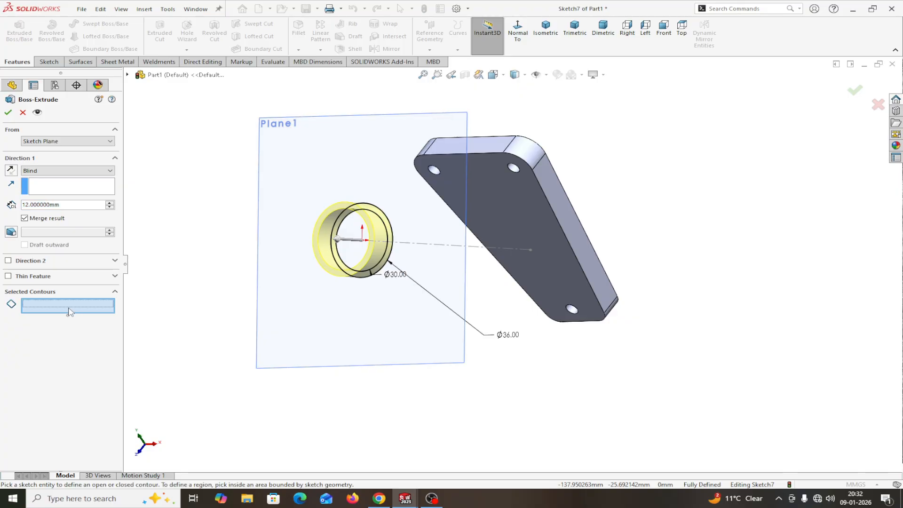
{"action": "scroll", "coordinate": [346, 298], "scroll_direction": "down", "scroll_amount": 3}
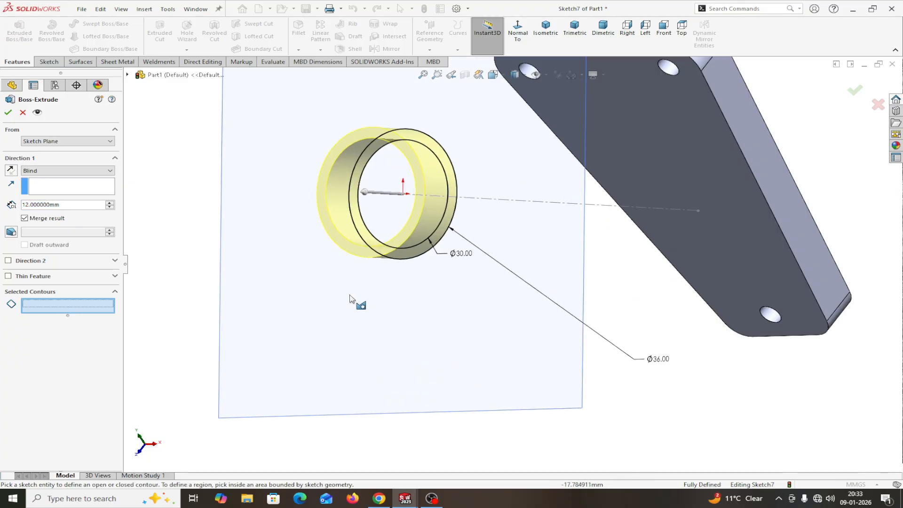
{"action": "left_click", "coordinate": [422, 260]}
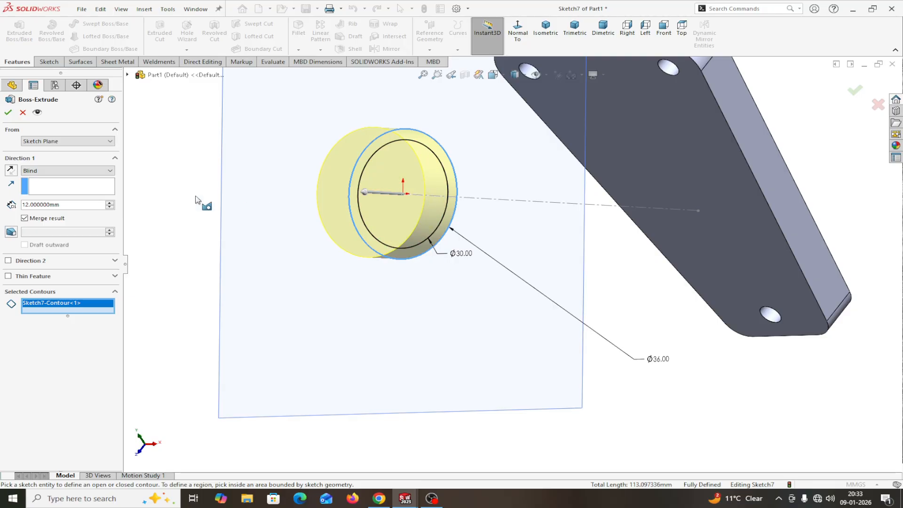
{"action": "left_click", "coordinate": [11, 170]}
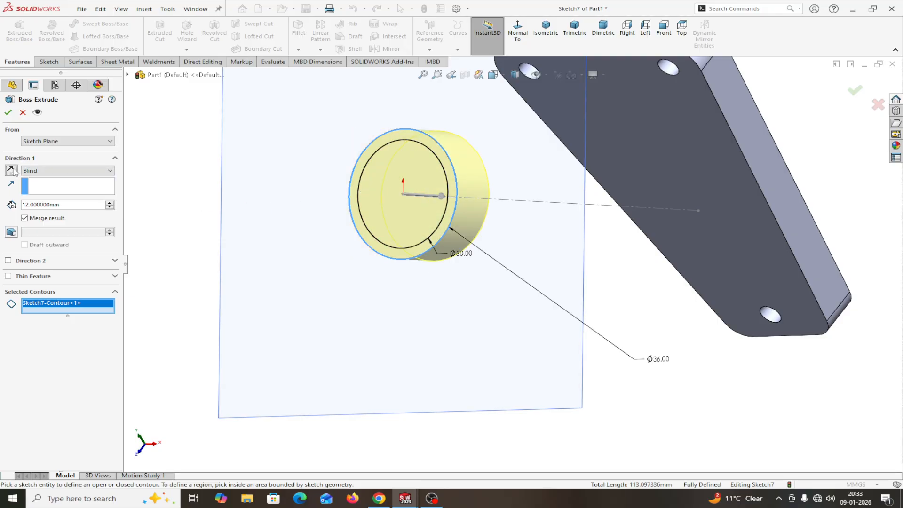
{"action": "left_click", "coordinate": [49, 172]}
{"action": "left_click", "coordinate": [43, 197]}
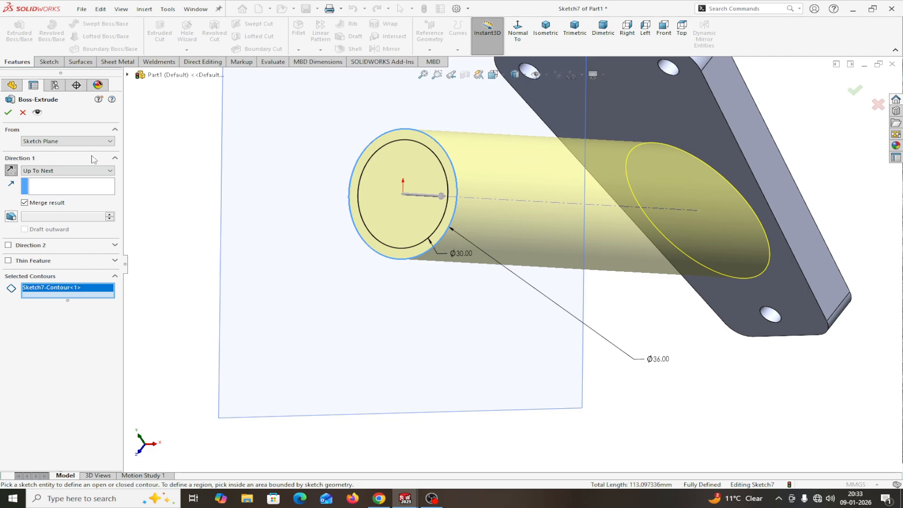
{"action": "left_click", "coordinate": [8, 113]}
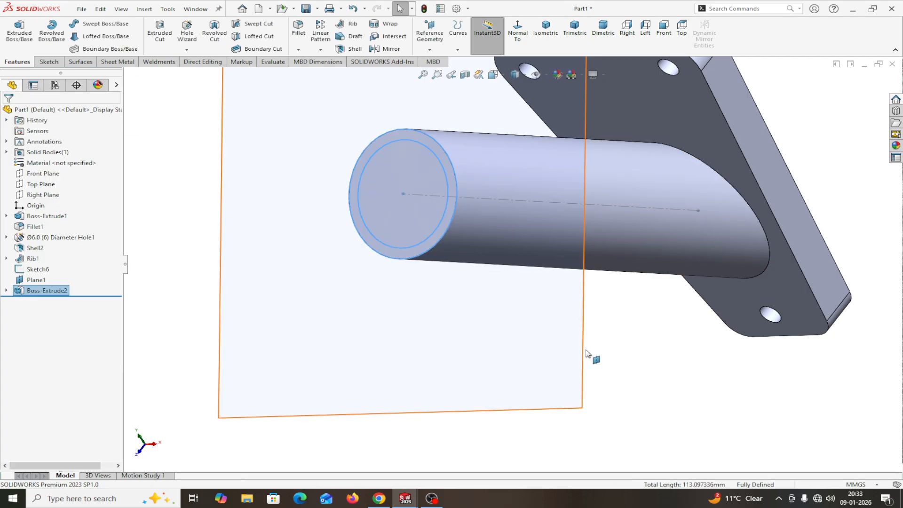
{"action": "left_click", "coordinate": [7, 291]}
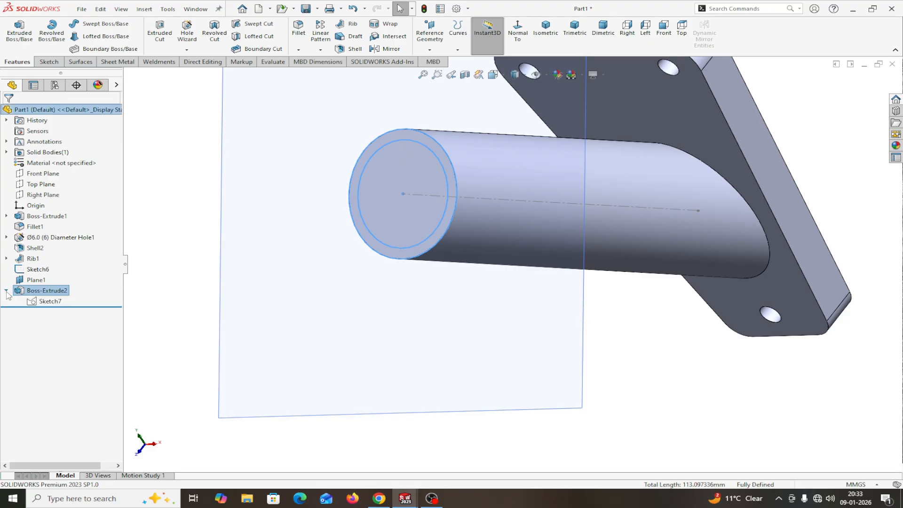
{"action": "left_click", "coordinate": [50, 301]}
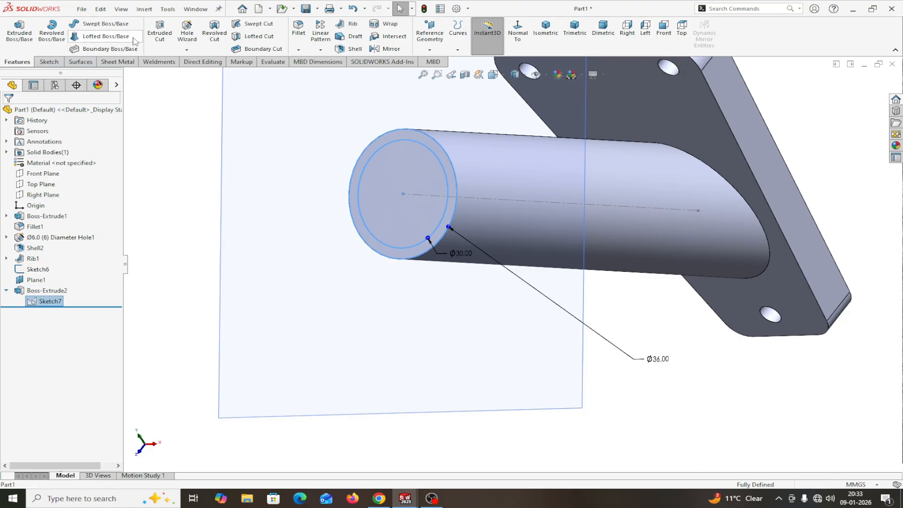
Step: Cut-extrude Sketch7's Ø30 inner circle Up To Surface at the plate's inner shell face
{"action": "left_click", "coordinate": [156, 34]}
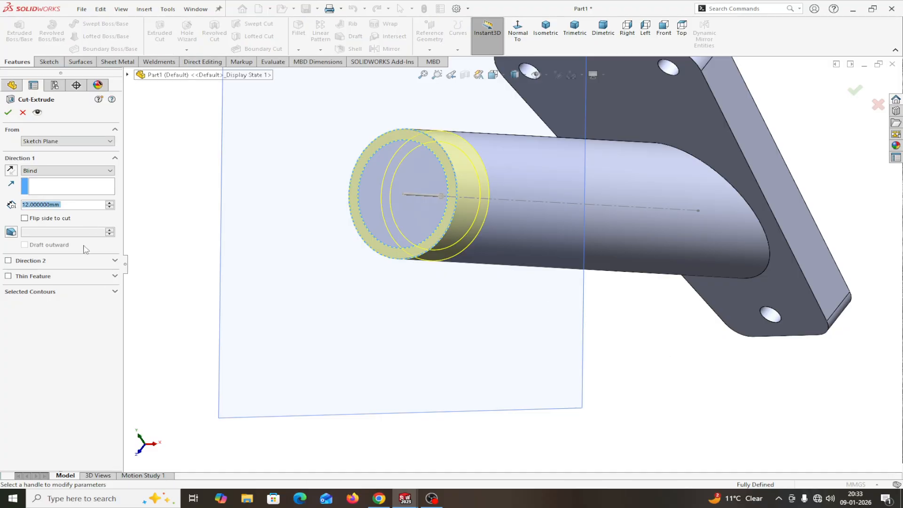
{"action": "left_click", "coordinate": [74, 292]}
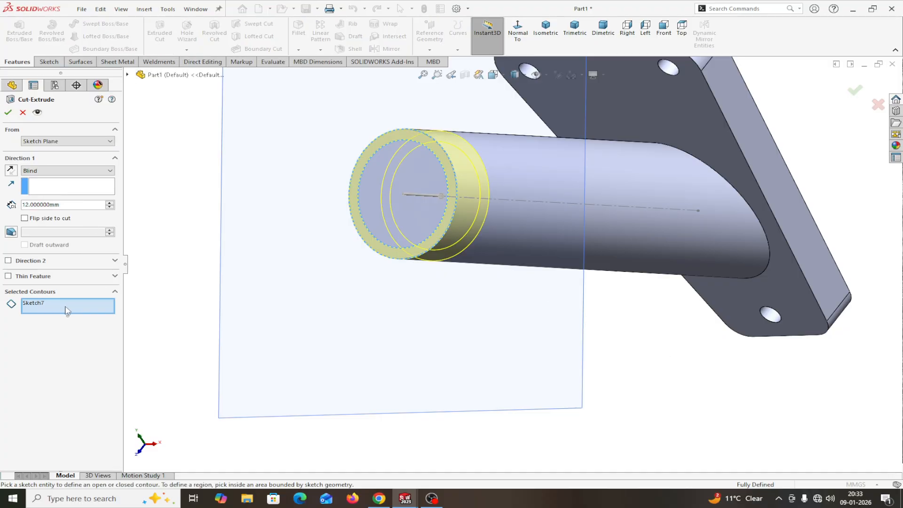
{"action": "left_click", "coordinate": [436, 231]}
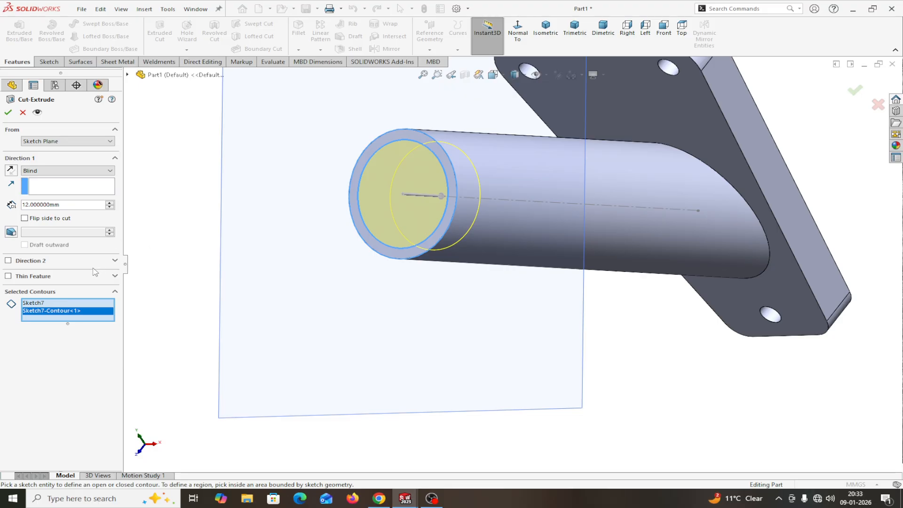
{"action": "left_click", "coordinate": [75, 170]}
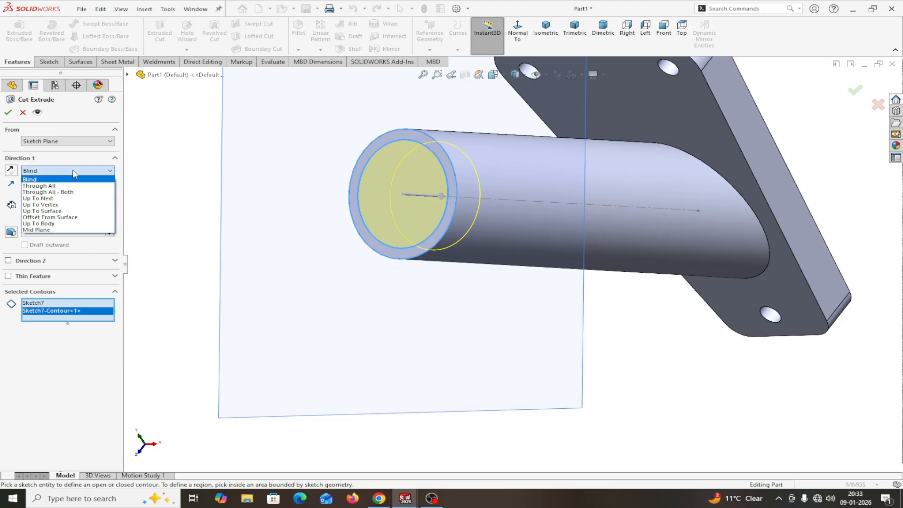
{"action": "left_click", "coordinate": [60, 212]}
{"action": "middle_click_drag", "start_coordinate": [746, 353], "coordinate": [639, 374]}
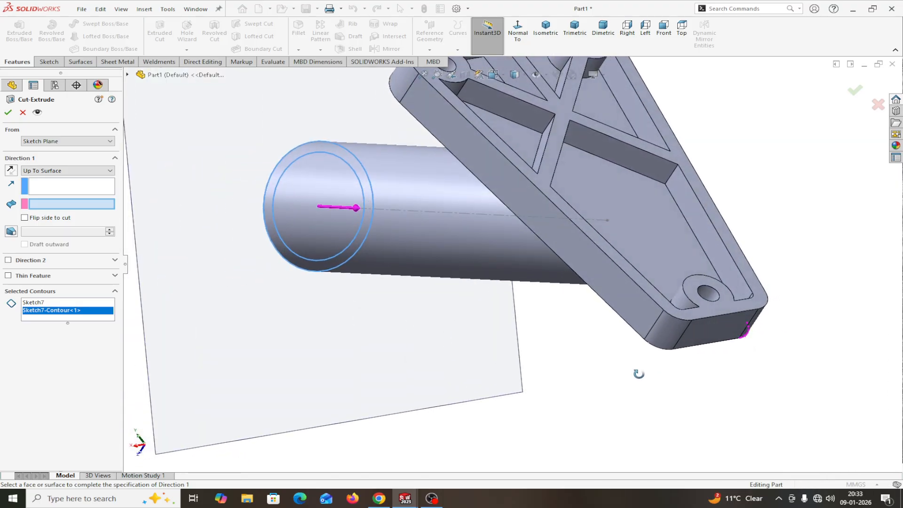
{"action": "left_click", "coordinate": [642, 218]}
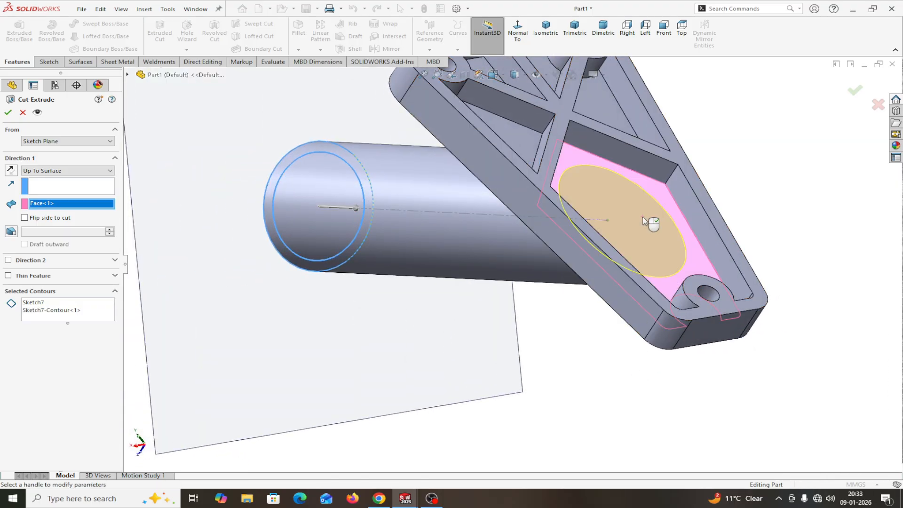
{"action": "left_click", "coordinate": [13, 113]}
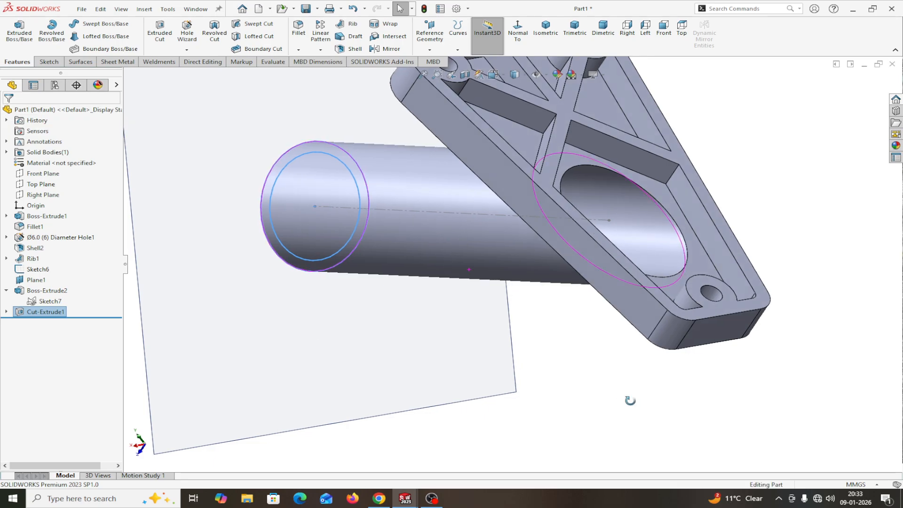
{"action": "middle_click_drag", "start_coordinate": [630, 400], "coordinate": [223, 370]}
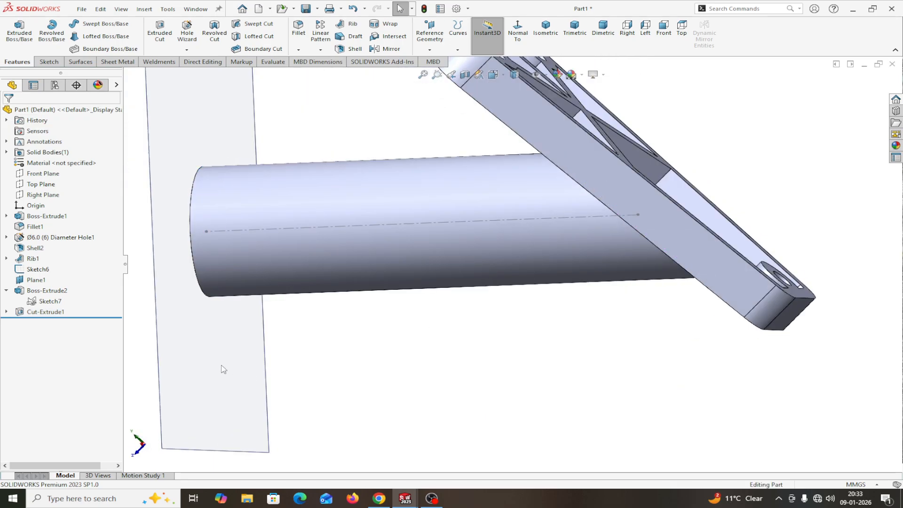
{"action": "scroll", "coordinate": [343, 362], "scroll_direction": "up", "scroll_amount": 5}
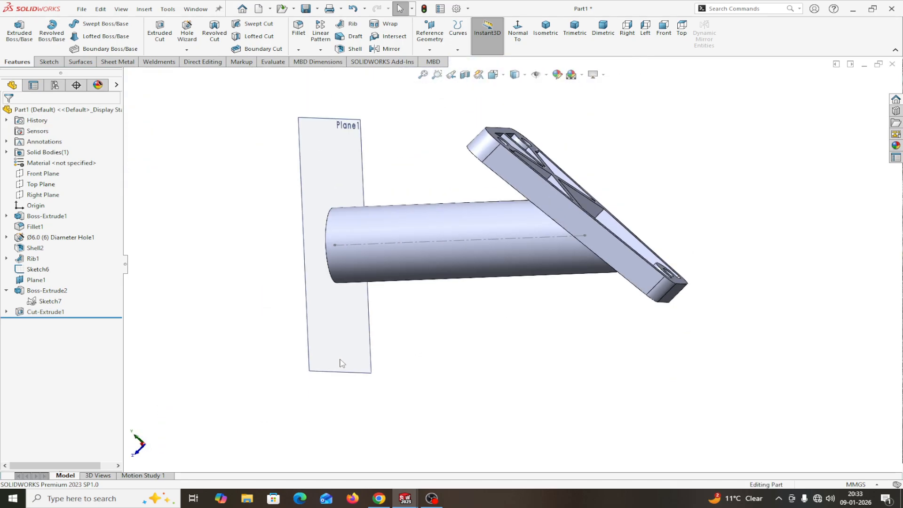
Step: Hide Plane1 and section the part along the Right Plane to inspect the hollow tube
{"action": "left_click", "coordinate": [410, 327]}
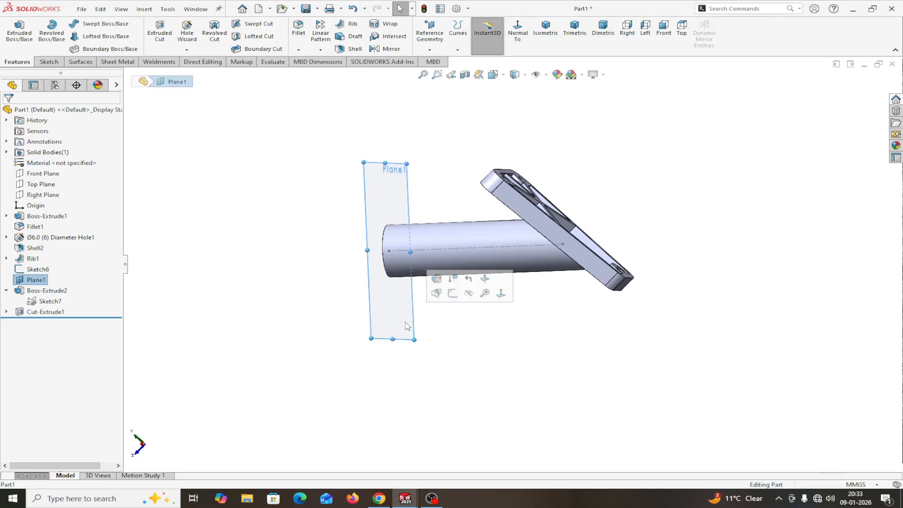
{"action": "left_click", "coordinate": [471, 298]}
{"action": "middle_click_drag", "start_coordinate": [506, 340], "coordinate": [480, 337]}
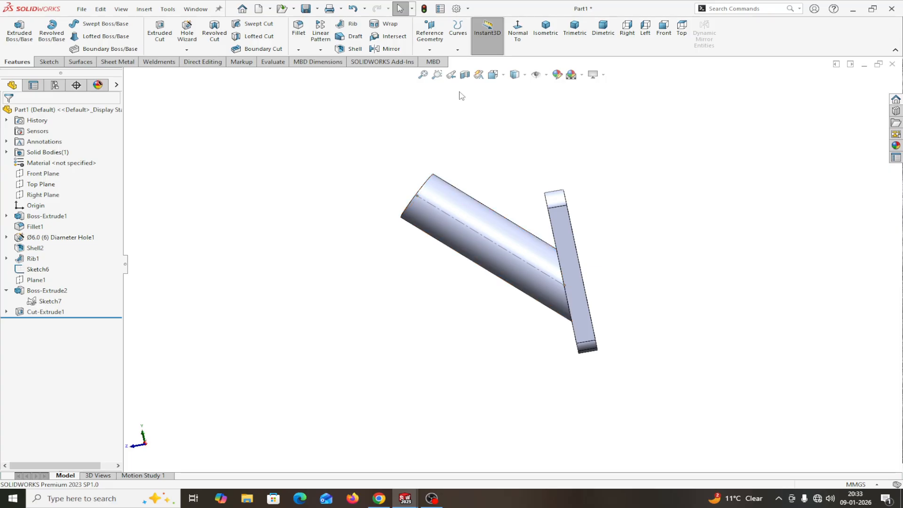
{"action": "left_click", "coordinate": [465, 76]}
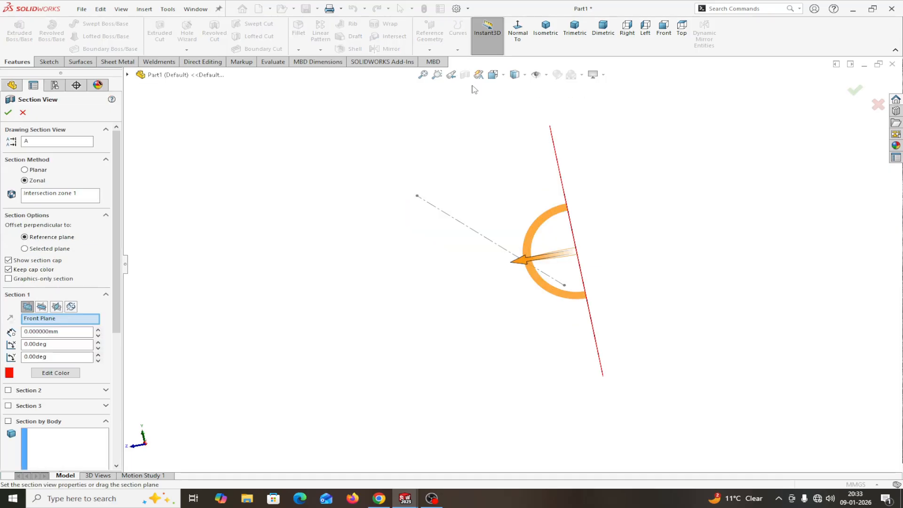
{"action": "left_click", "coordinate": [56, 307]}
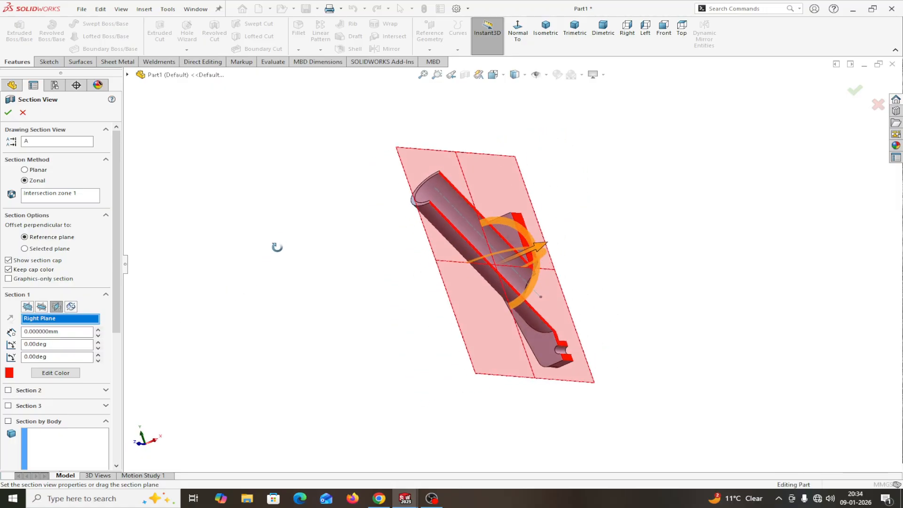
{"action": "middle_click_drag", "start_coordinate": [204, 296], "coordinate": [262, 335]}
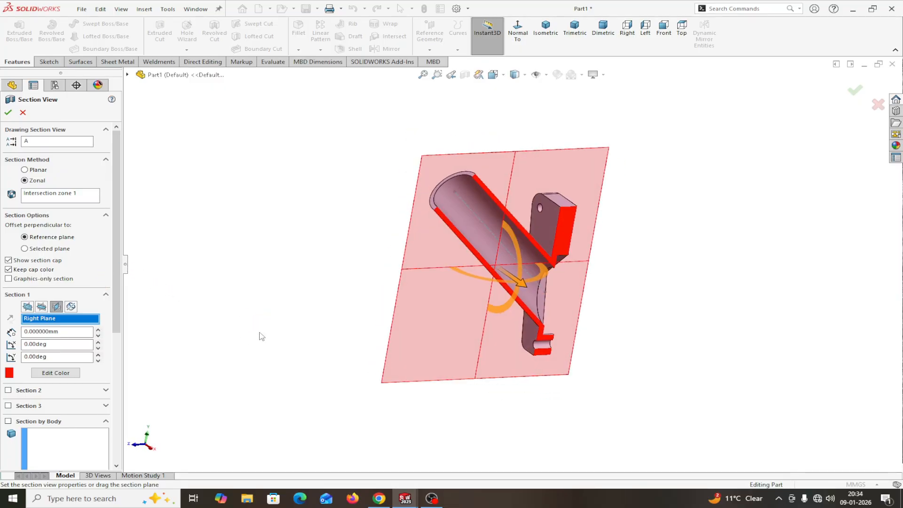
{"action": "left_click", "coordinate": [9, 113]}
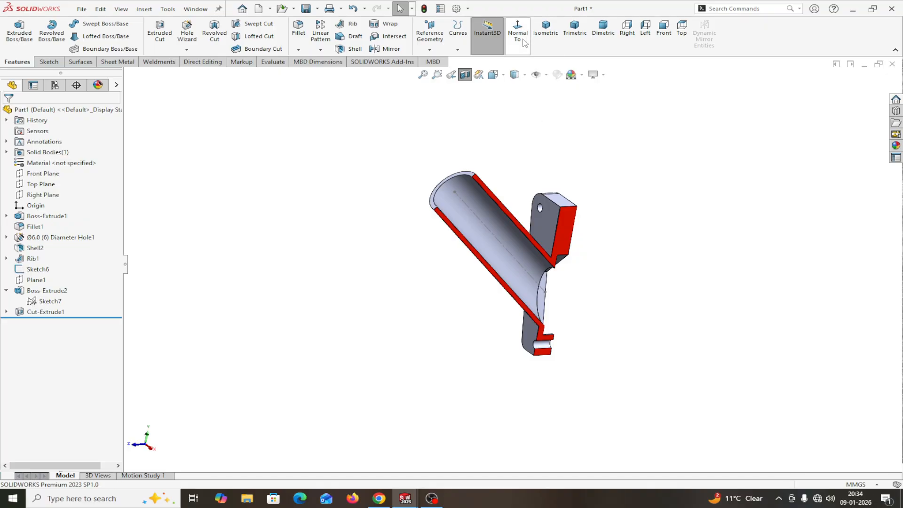
Step: Show the full part from the Right view with the section view turned off
{"action": "left_click", "coordinate": [627, 29]}
{"action": "scroll", "coordinate": [664, 287], "scroll_direction": "down", "scroll_amount": 2}
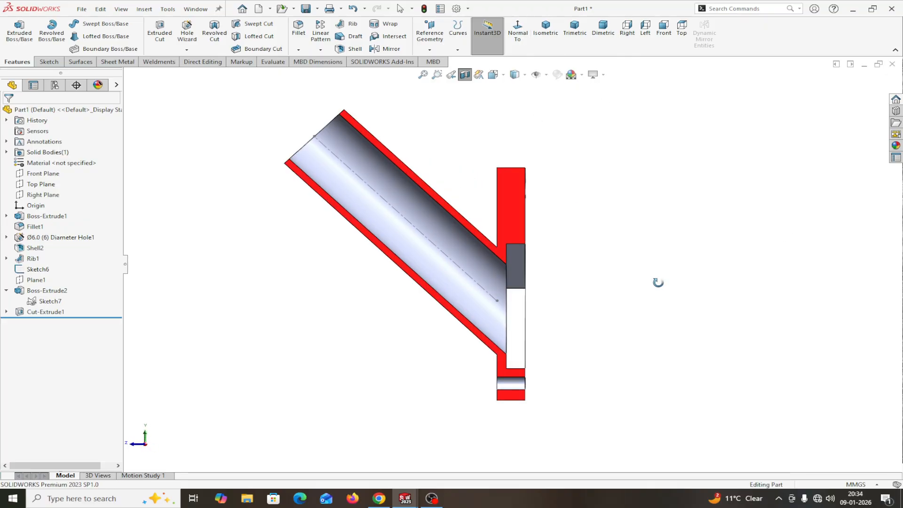
{"action": "left_click", "coordinate": [465, 74]}
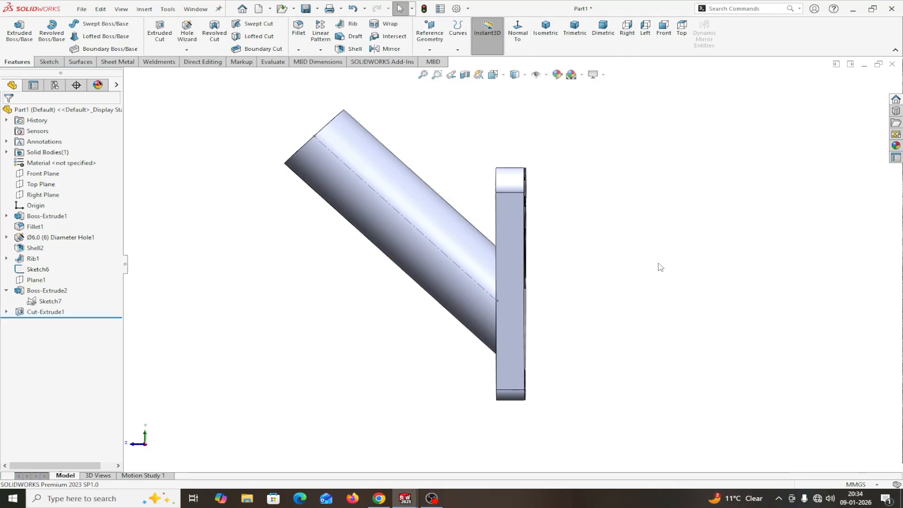
{"action": "scroll", "coordinate": [663, 281], "scroll_direction": "up", "scroll_amount": 2}
{"action": "scroll", "coordinate": [588, 288], "scroll_direction": "down", "scroll_amount": 2}
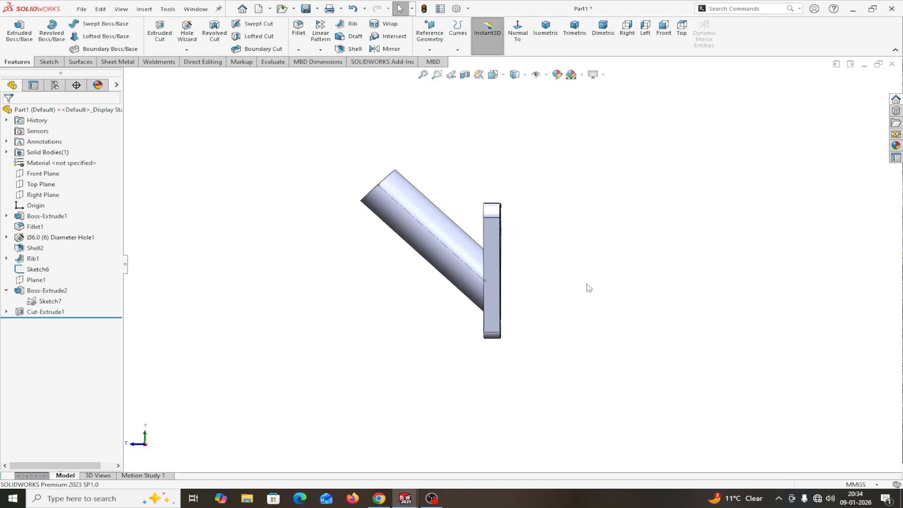
{"action": "scroll", "coordinate": [520, 291], "scroll_direction": "up", "scroll_amount": 3}
{"action": "scroll", "coordinate": [425, 276], "scroll_direction": "down", "scroll_amount": 2}
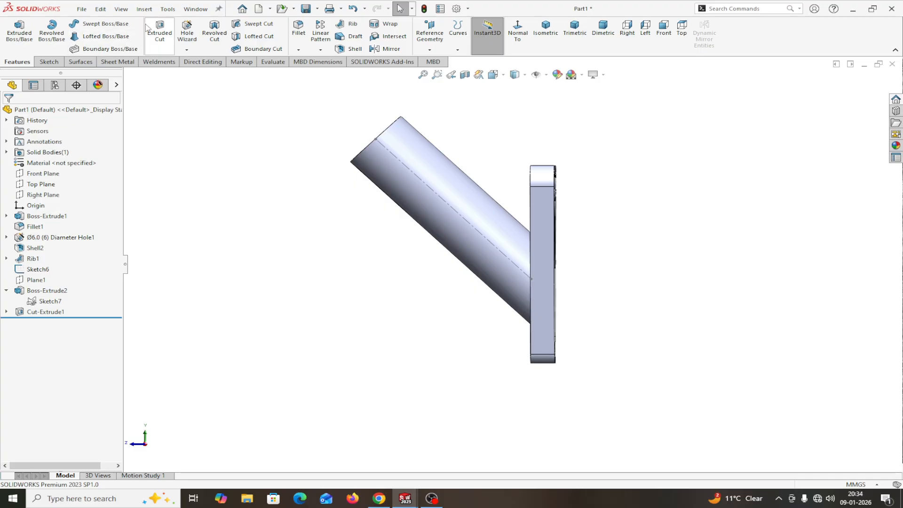
{"action": "left_click", "coordinate": [184, 11]}
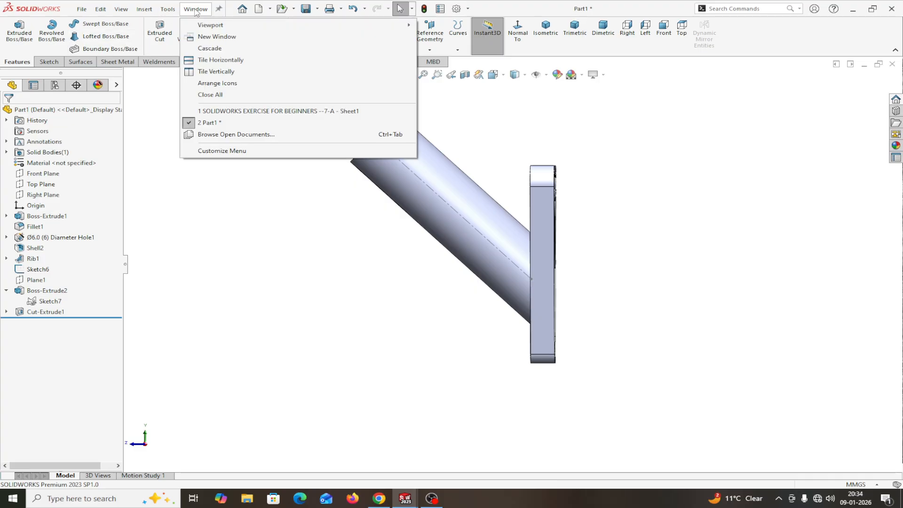
Step: Bring up the reference drawing, fit the sheet, and zoom into the top view's 12MM RIB and 6MM RIB notes
{"action": "left_click", "coordinate": [216, 112]}
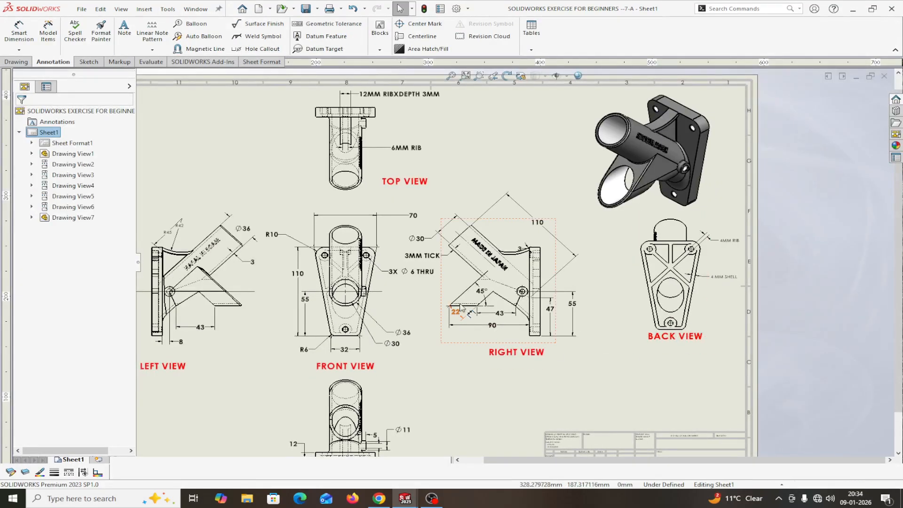
{"action": "scroll", "coordinate": [475, 264], "scroll_direction": "down", "scroll_amount": 3}
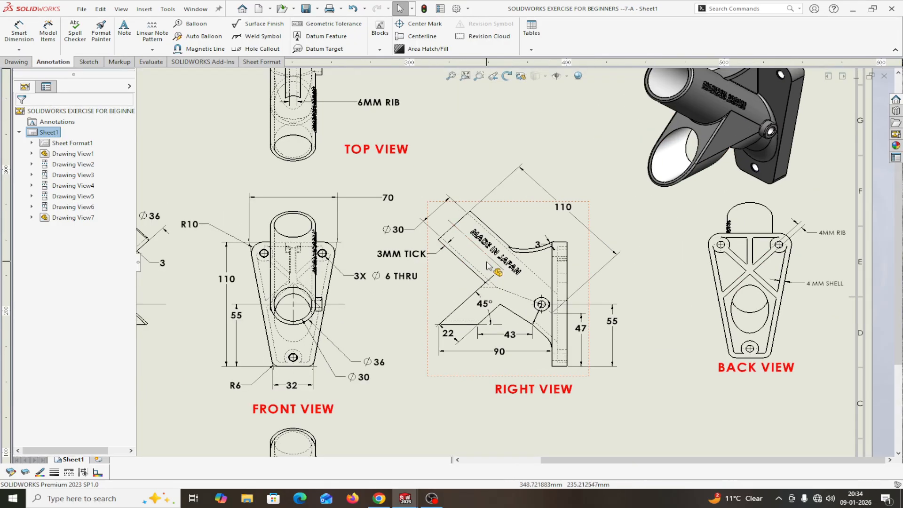
{"action": "key", "text": "f"}
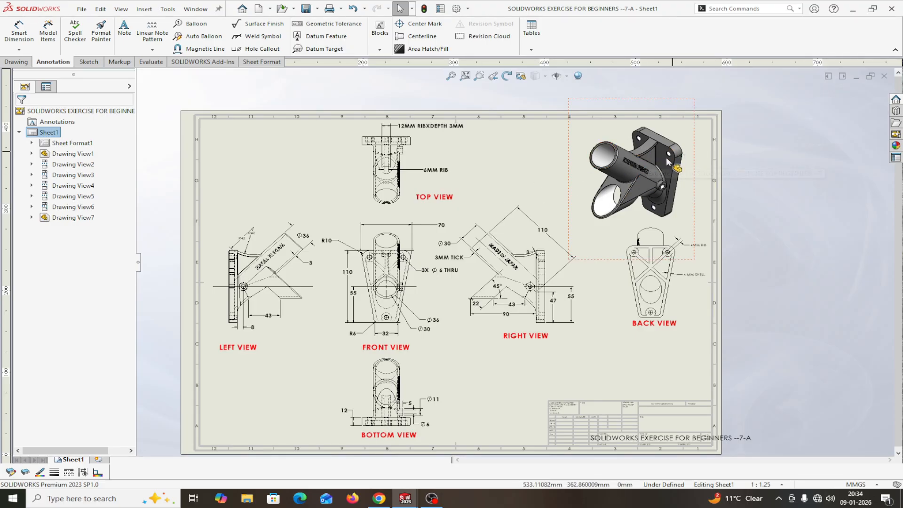
{"action": "scroll", "coordinate": [630, 164], "scroll_direction": "down", "scroll_amount": 1}
{"action": "scroll", "coordinate": [630, 163], "scroll_direction": "down", "scroll_amount": 2}
{"action": "scroll", "coordinate": [580, 198], "scroll_direction": "up", "scroll_amount": 2}
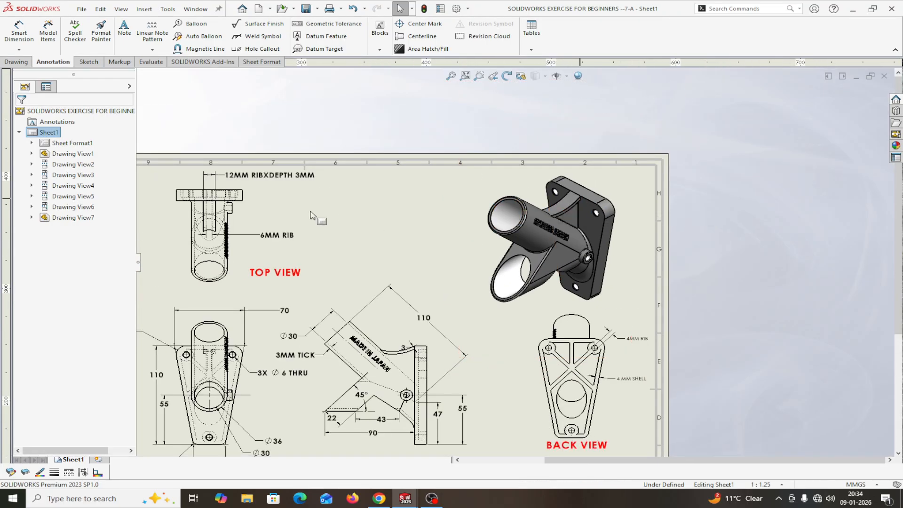
{"action": "scroll", "coordinate": [211, 207], "scroll_direction": "down", "scroll_amount": 2}
{"action": "scroll", "coordinate": [211, 207], "scroll_direction": "down", "scroll_amount": 1}
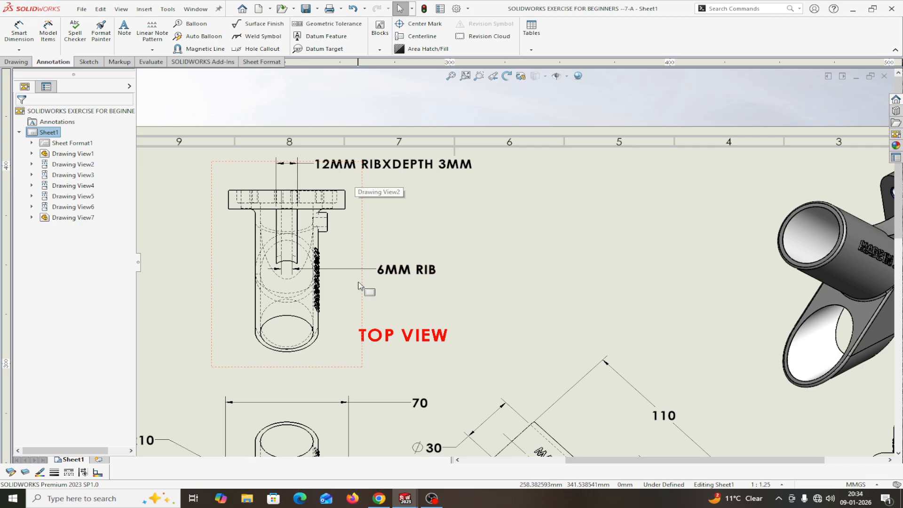
{"action": "scroll", "coordinate": [365, 284], "scroll_direction": "up", "scroll_amount": 3}
{"action": "scroll", "coordinate": [704, 288], "scroll_direction": "up", "scroll_amount": 2}
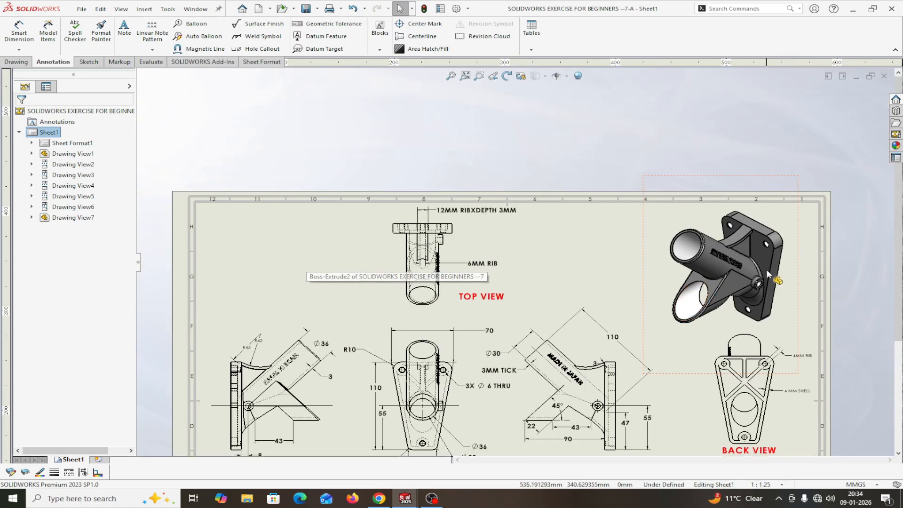
{"action": "scroll", "coordinate": [435, 266], "scroll_direction": "down", "scroll_amount": 2}
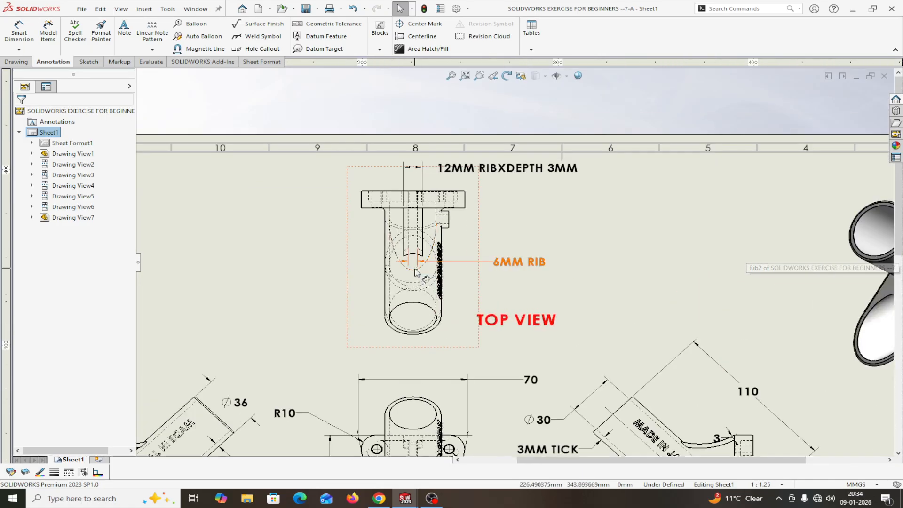
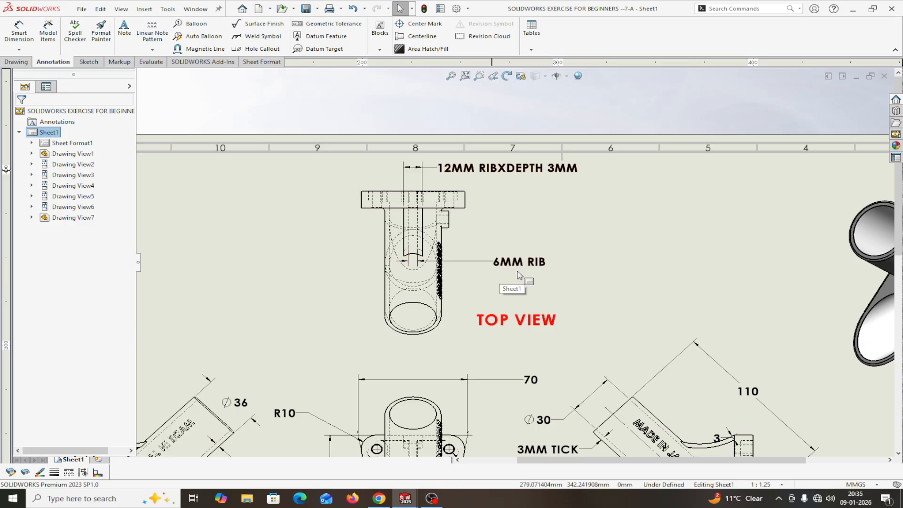
Step: Zoom around the drawing's top view rib callouts, then bring up the Window menu's open-document list
{"action": "scroll", "coordinate": [423, 261], "scroll_direction": "down", "scroll_amount": 5}
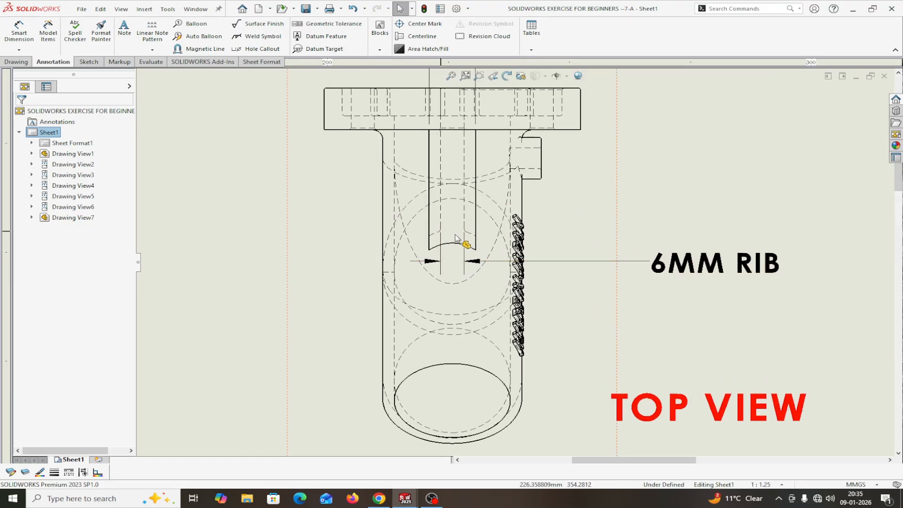
{"action": "scroll", "coordinate": [483, 252], "scroll_direction": "up", "scroll_amount": 1}
{"action": "scroll", "coordinate": [482, 252], "scroll_direction": "up", "scroll_amount": 1}
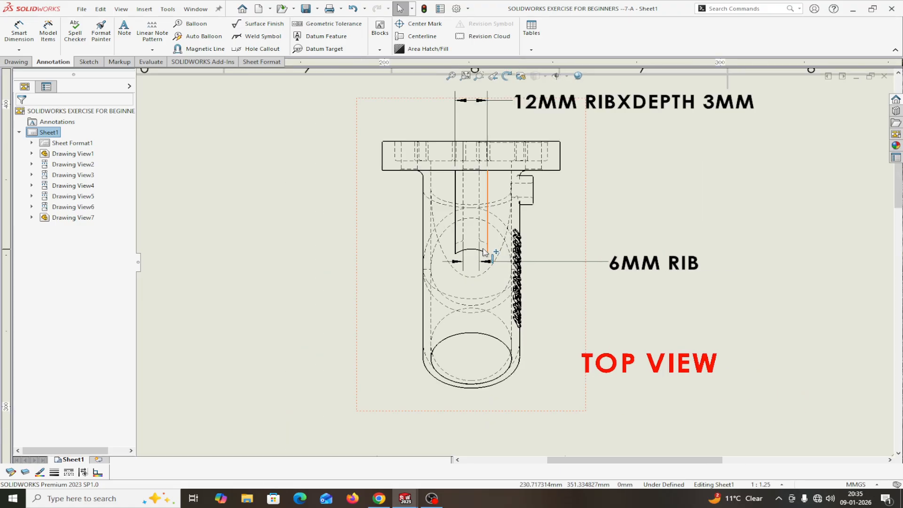
{"action": "left_click", "coordinate": [196, 9]}
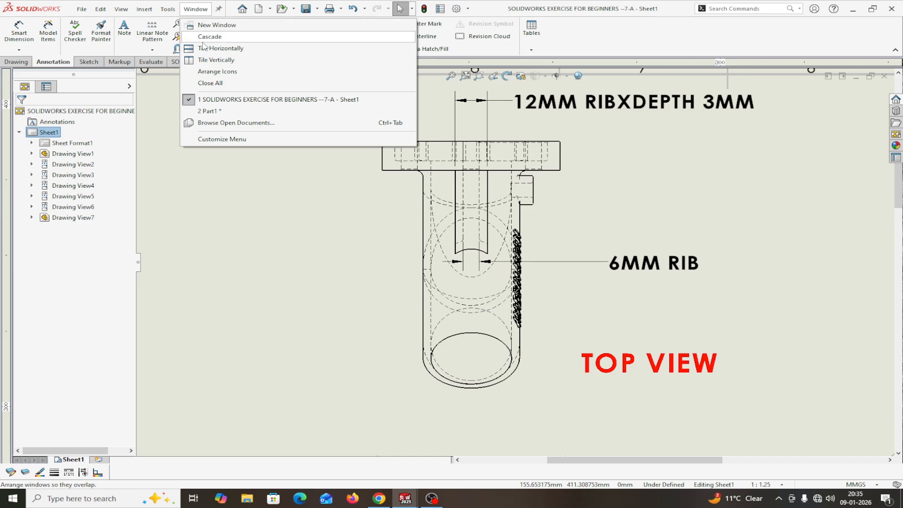
Step: Switch to the Part1 model window
{"action": "left_click", "coordinate": [207, 111]}
{"action": "scroll", "coordinate": [534, 225], "scroll_direction": "up", "scroll_amount": 1}
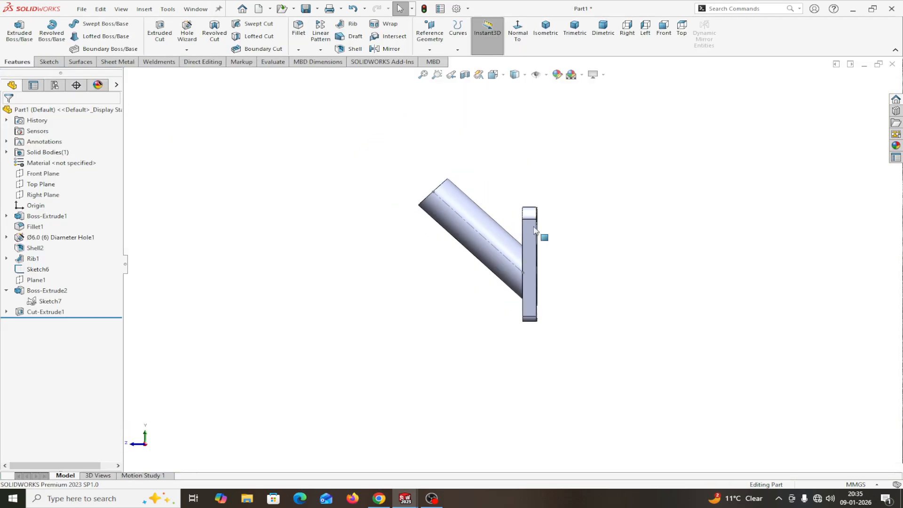
{"action": "scroll", "coordinate": [524, 246], "scroll_direction": "down", "scroll_amount": 6}
{"action": "scroll", "coordinate": [574, 256], "scroll_direction": "up", "scroll_amount": 3}
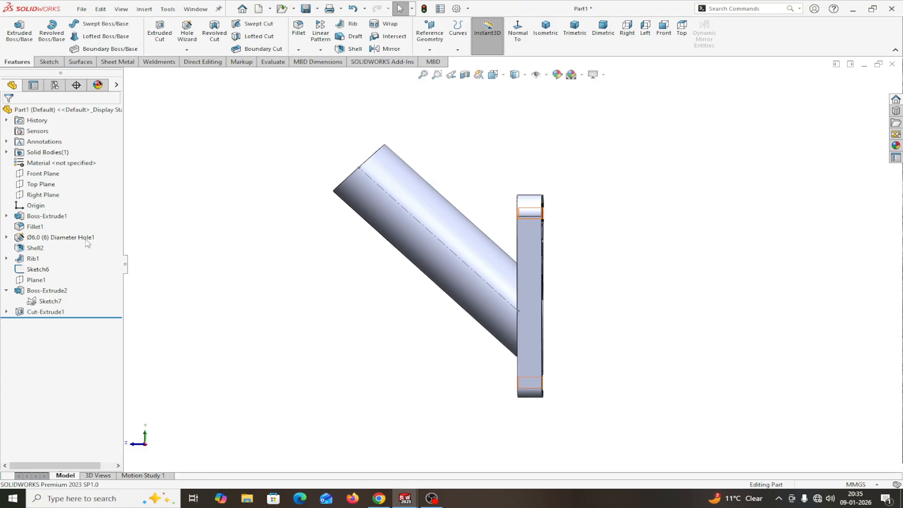
Step: Start a new sketch on the Right Plane and enlarge its outline
{"action": "left_click", "coordinate": [42, 193]}
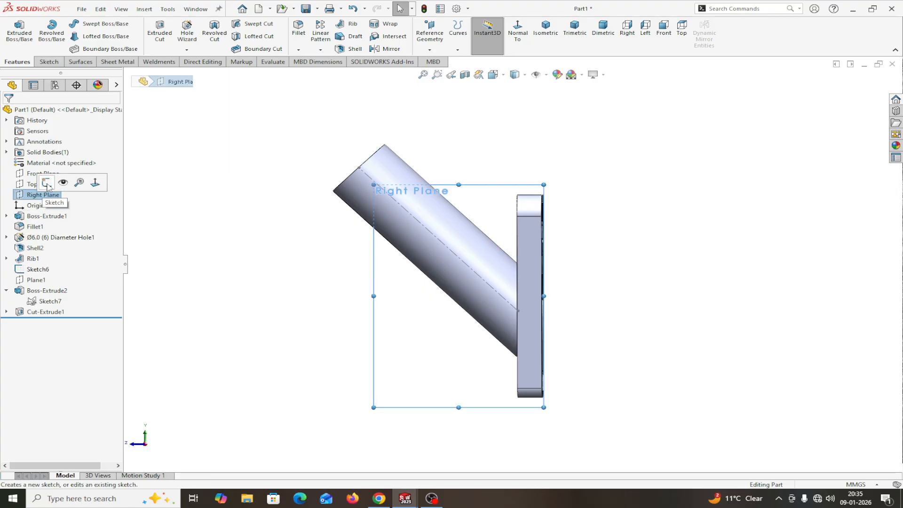
{"action": "left_click", "coordinate": [46, 183]}
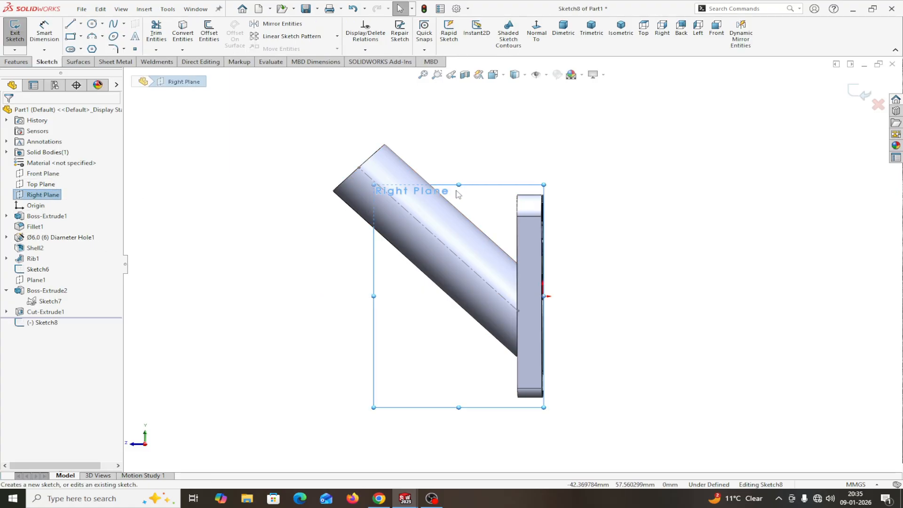
{"action": "left_click_drag", "start_coordinate": [459, 184], "coordinate": [460, 102]}
{"action": "scroll", "coordinate": [512, 233], "scroll_direction": "up", "scroll_amount": 3}
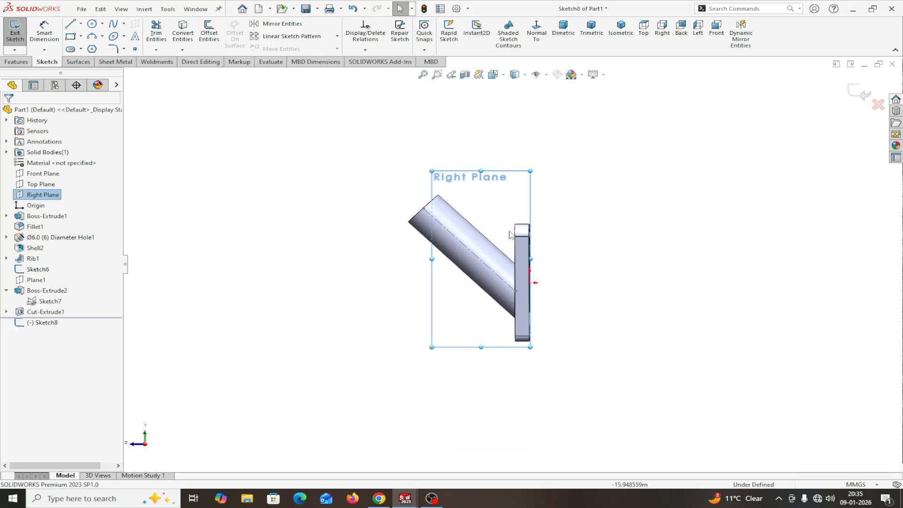
{"action": "scroll", "coordinate": [507, 233], "scroll_direction": "down", "scroll_amount": 4}
{"action": "scroll", "coordinate": [473, 247], "scroll_direction": "down", "scroll_amount": 2}
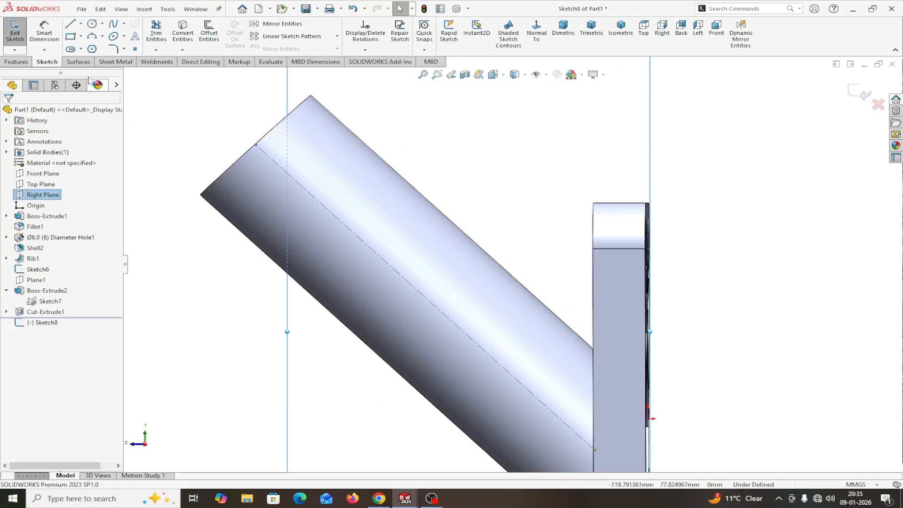
Step: Pick the 3-Point Arc tool, then abandon the sketch with Discard Changes and Exit
{"action": "left_click", "coordinate": [92, 37]}
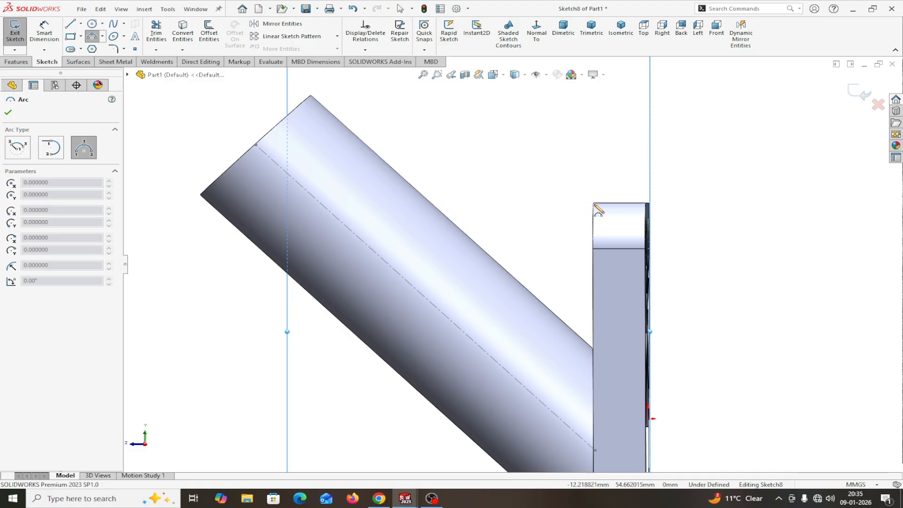
{"action": "scroll", "coordinate": [594, 212], "scroll_direction": "down", "scroll_amount": 2}
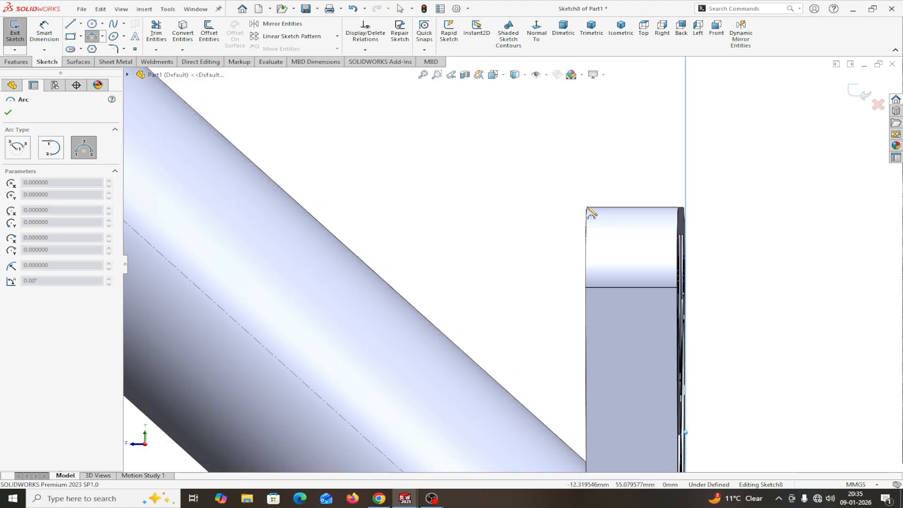
{"action": "scroll", "coordinate": [585, 216], "scroll_direction": "down", "scroll_amount": 3}
{"action": "scroll", "coordinate": [575, 238], "scroll_direction": "up", "scroll_amount": 3}
{"action": "scroll", "coordinate": [537, 273], "scroll_direction": "up", "scroll_amount": 2}
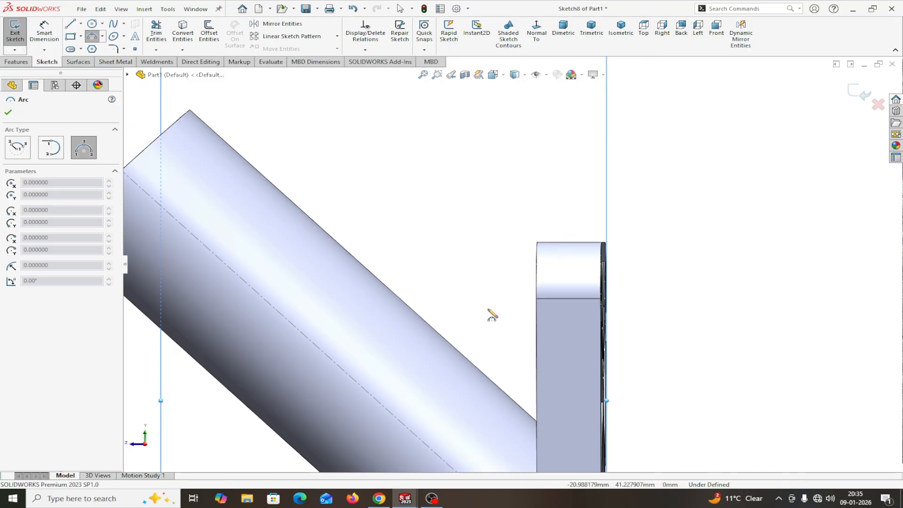
{"action": "scroll", "coordinate": [492, 314], "scroll_direction": "up", "scroll_amount": 3}
{"action": "scroll", "coordinate": [473, 294], "scroll_direction": "down", "scroll_amount": 2}
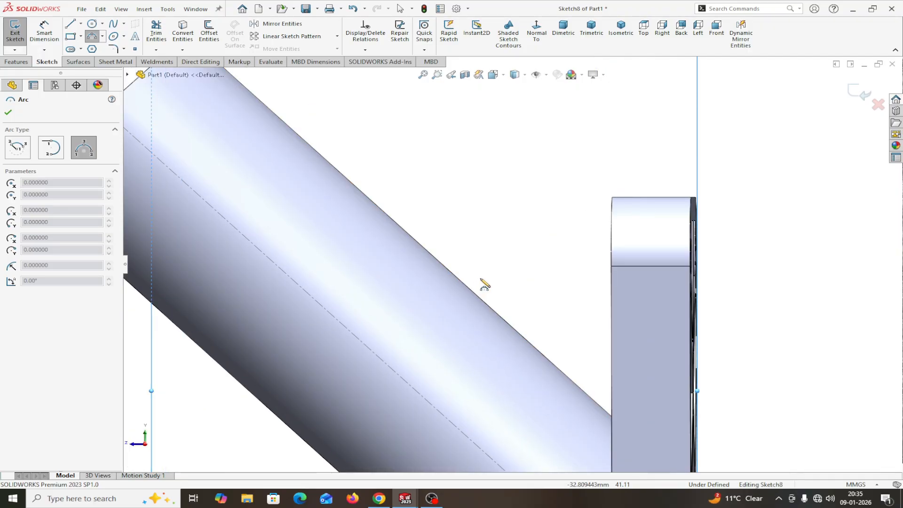
{"action": "scroll", "coordinate": [484, 284], "scroll_direction": "down", "scroll_amount": 2}
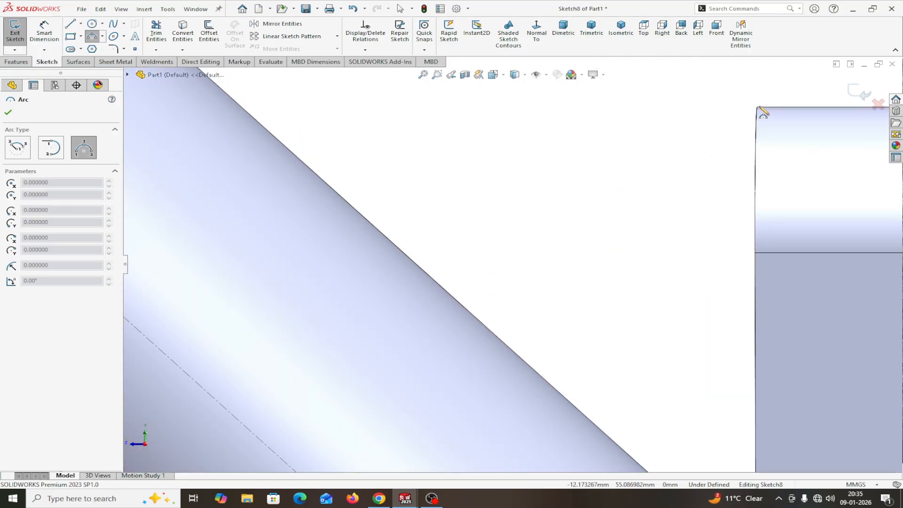
{"action": "scroll", "coordinate": [735, 141], "scroll_direction": "up", "scroll_amount": 3}
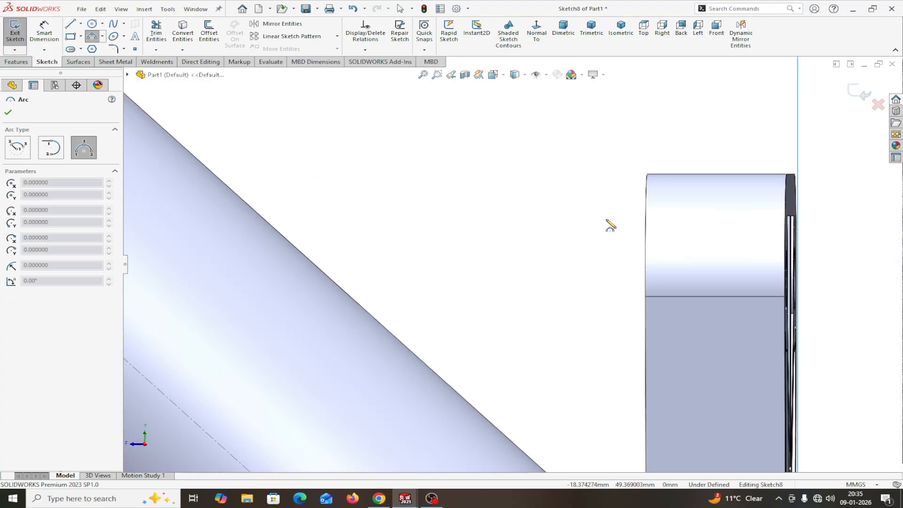
{"action": "scroll", "coordinate": [575, 258], "scroll_direction": "up", "scroll_amount": 3}
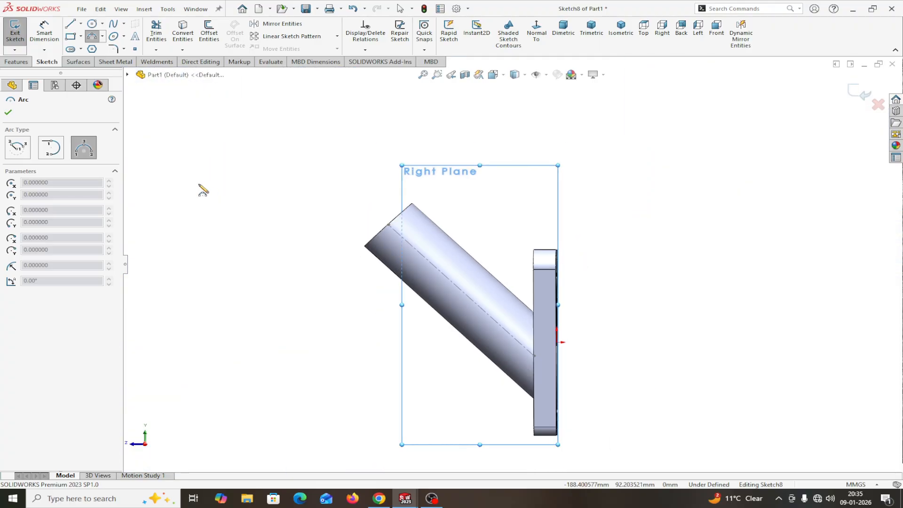
{"action": "left_click", "coordinate": [877, 106]}
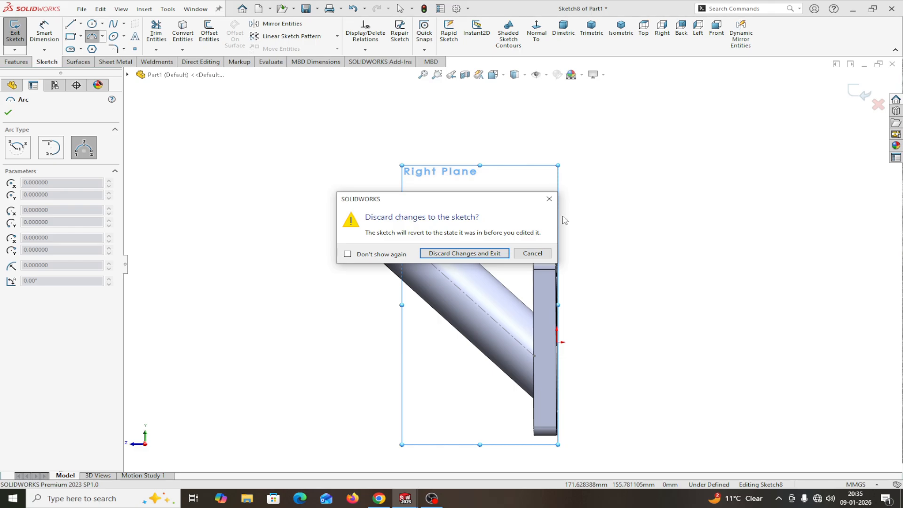
{"action": "left_click", "coordinate": [494, 254]}
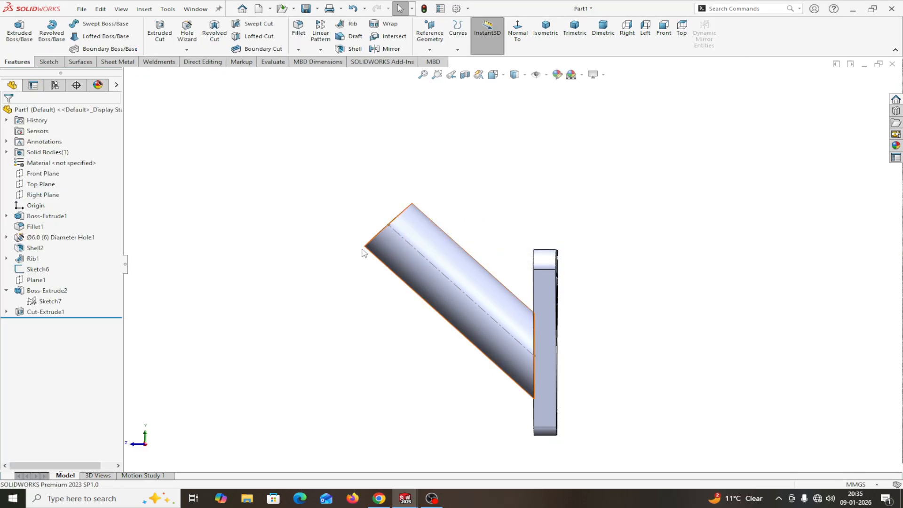
Step: Start a fresh Right Plane sketch and stretch the plane outline up and left
{"action": "left_click", "coordinate": [26, 194]}
{"action": "left_click", "coordinate": [41, 184]}
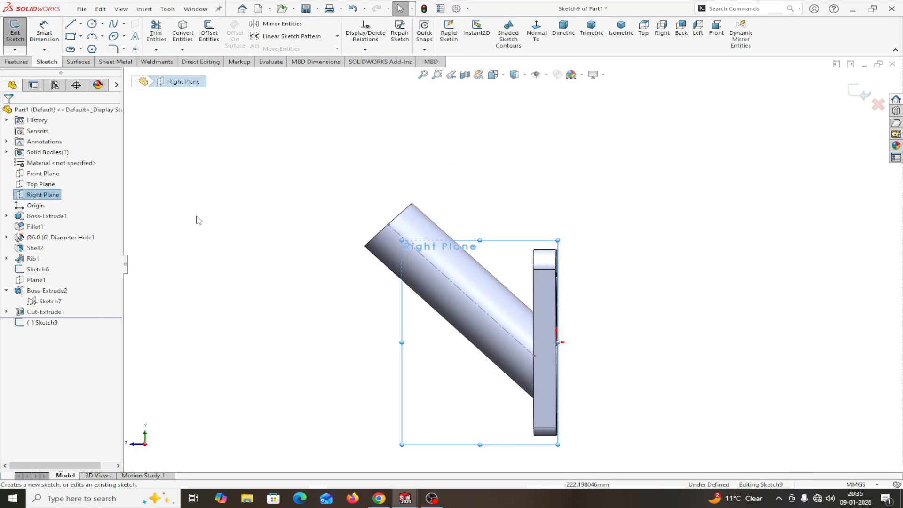
{"action": "left_click_drag", "start_coordinate": [479, 240], "coordinate": [452, 105]}
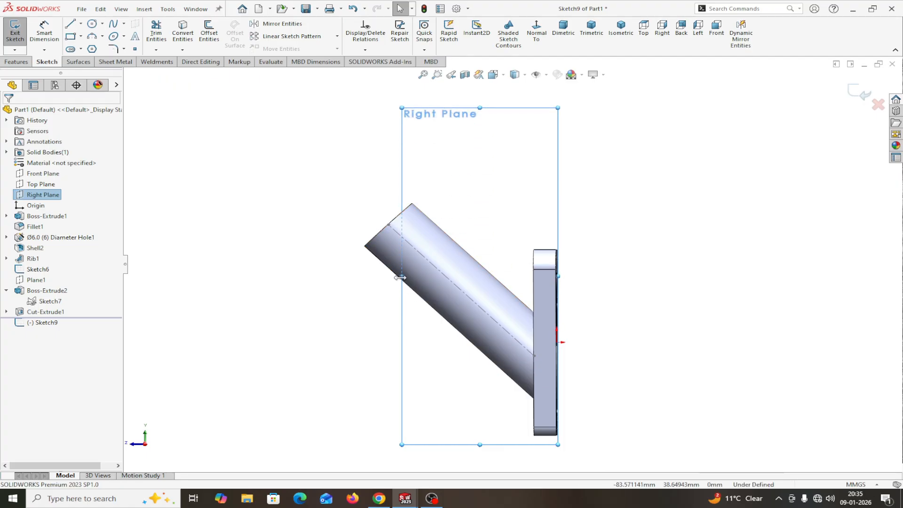
{"action": "left_click_drag", "start_coordinate": [401, 277], "coordinate": [258, 278]}
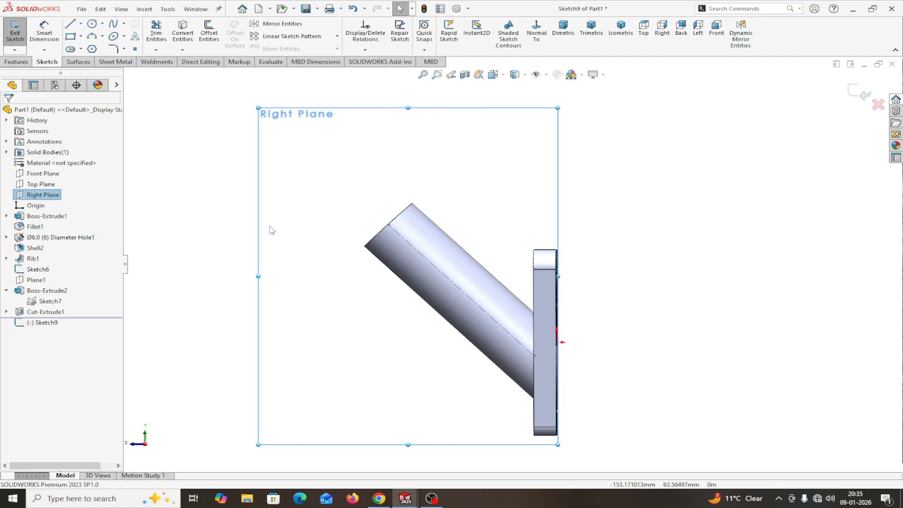
Step: Draw a three-point arc from the tube's top edge to the plate's top corner
{"action": "left_click", "coordinate": [93, 38]}
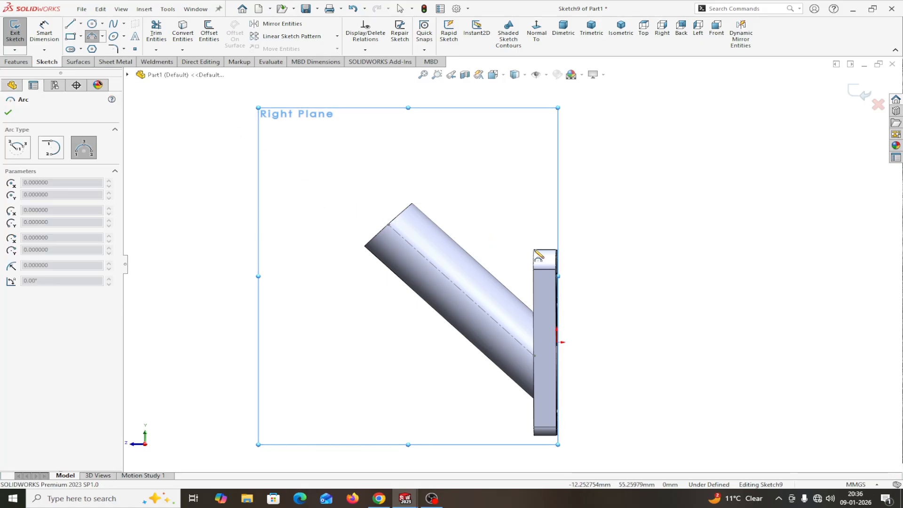
{"action": "left_click", "coordinate": [473, 258]}
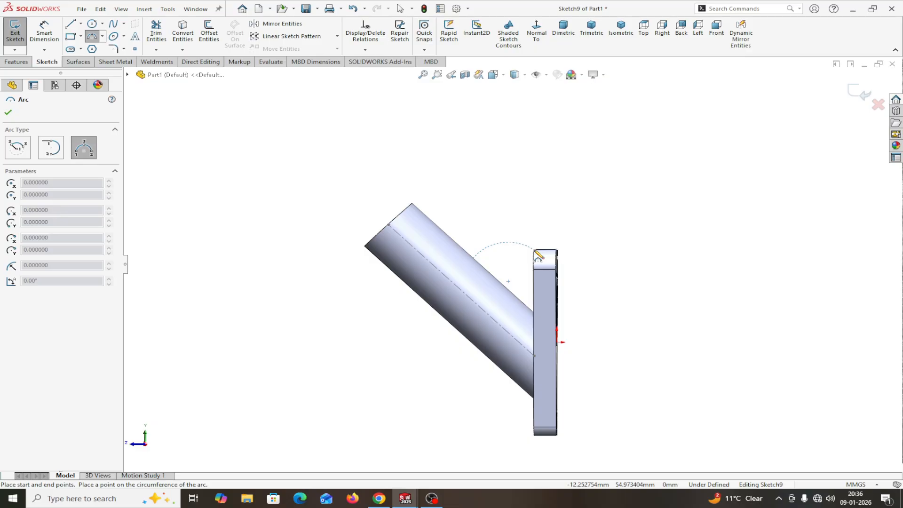
{"action": "left_click", "coordinate": [536, 251]}
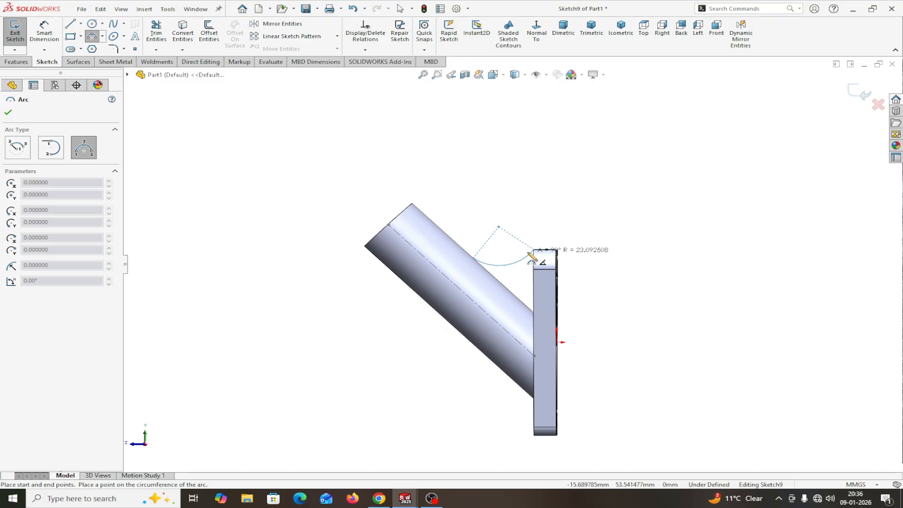
{"action": "scroll", "coordinate": [530, 255], "scroll_direction": "up", "scroll_amount": 1}
{"action": "scroll", "coordinate": [527, 258], "scroll_direction": "down", "scroll_amount": 3}
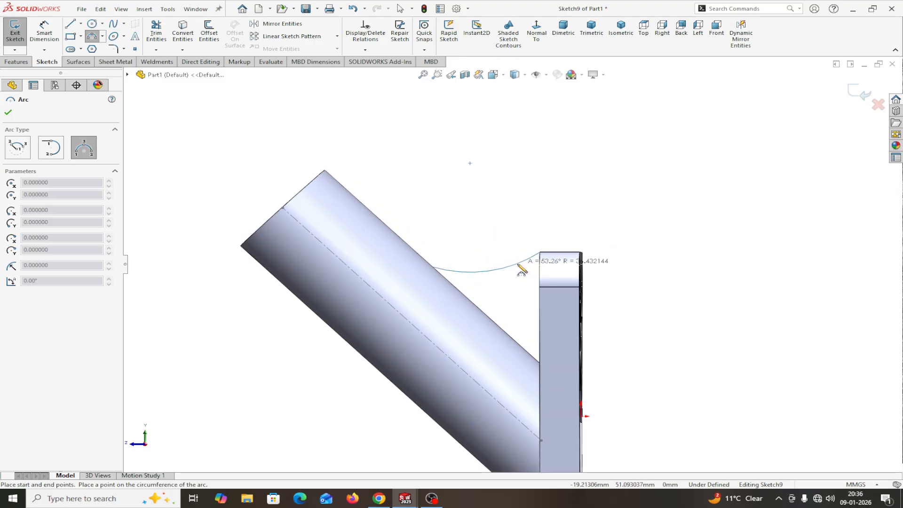
{"action": "scroll", "coordinate": [522, 270], "scroll_direction": "down", "scroll_amount": 2}
{"action": "scroll", "coordinate": [522, 270], "scroll_direction": "down", "scroll_amount": 1}
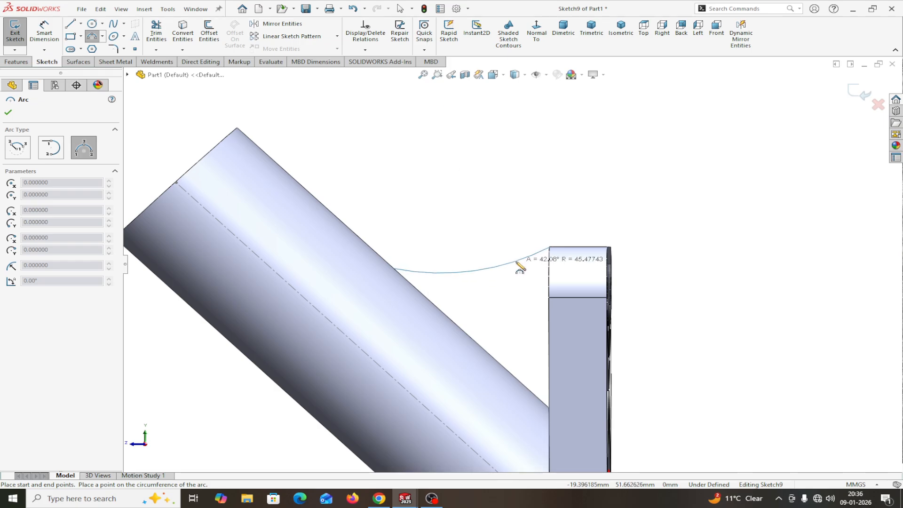
{"action": "left_click", "coordinate": [517, 262]}
{"action": "right_click", "coordinate": [519, 265]}
{"action": "left_click", "coordinate": [543, 269]}
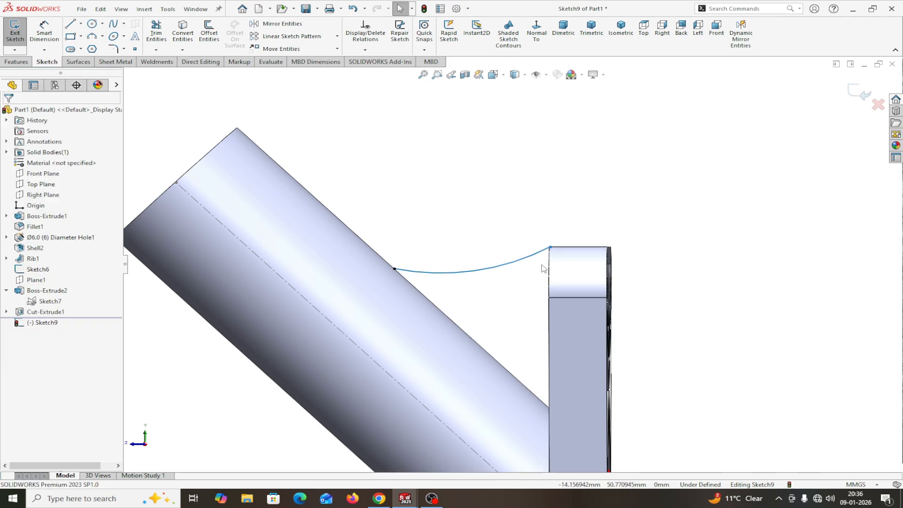
{"action": "scroll", "coordinate": [543, 269], "scroll_direction": "down", "scroll_amount": 6}
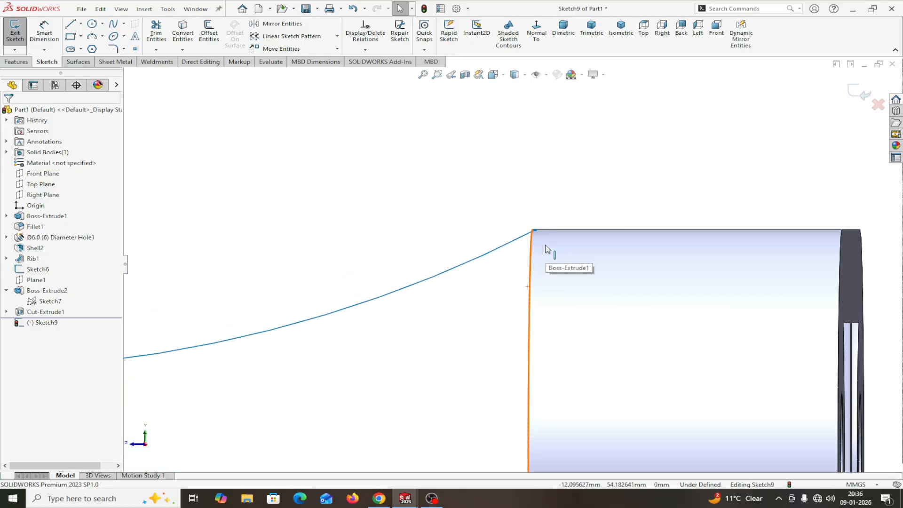
{"action": "scroll", "coordinate": [544, 242], "scroll_direction": "down", "scroll_amount": 2}
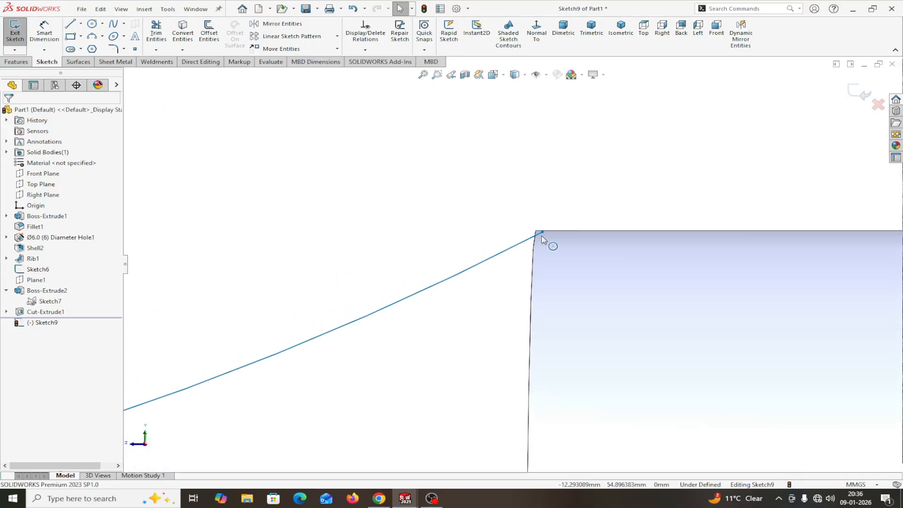
Step: Drag the curve's end point onto the plate corner and exit Sketch9
{"action": "left_click", "coordinate": [542, 234]}
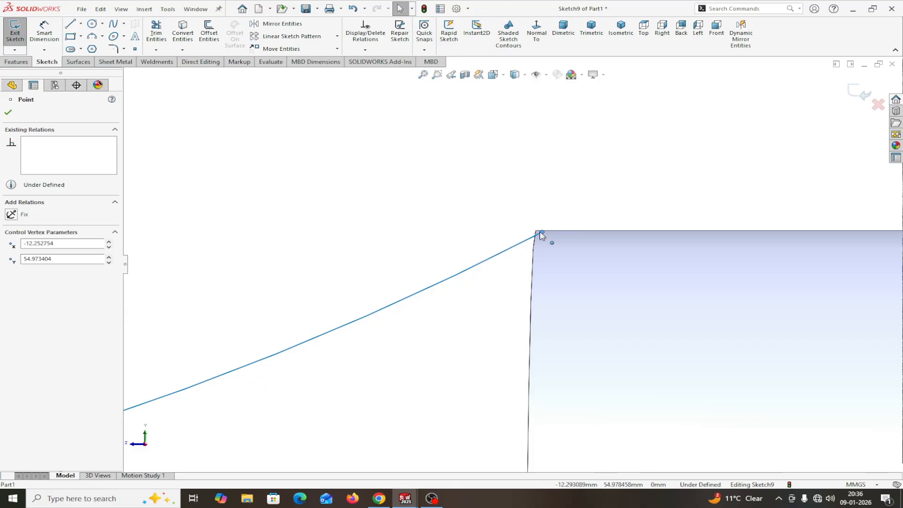
{"action": "left_click_drag", "start_coordinate": [537, 235], "coordinate": [536, 234]}
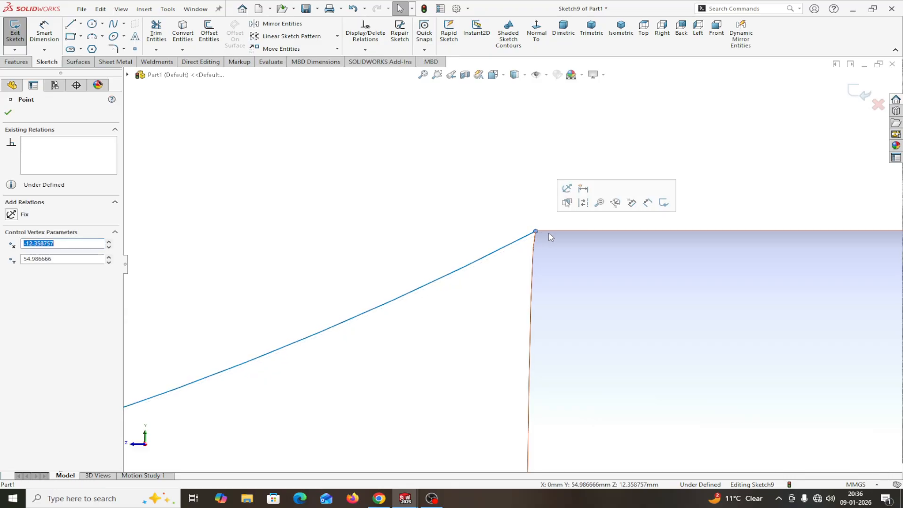
{"action": "scroll", "coordinate": [547, 233], "scroll_direction": "down", "scroll_amount": 2}
{"action": "scroll", "coordinate": [512, 249], "scroll_direction": "up", "scroll_amount": 3}
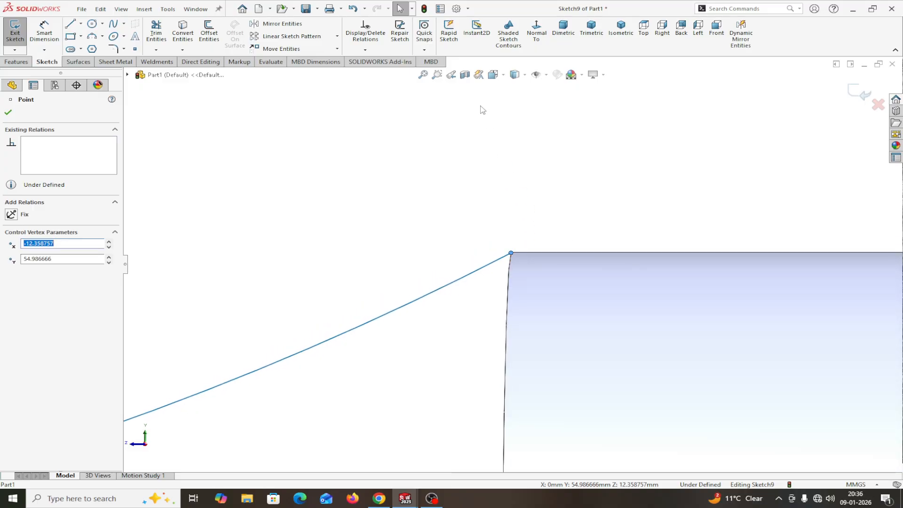
{"action": "scroll", "coordinate": [482, 136], "scroll_direction": "up", "scroll_amount": 5}
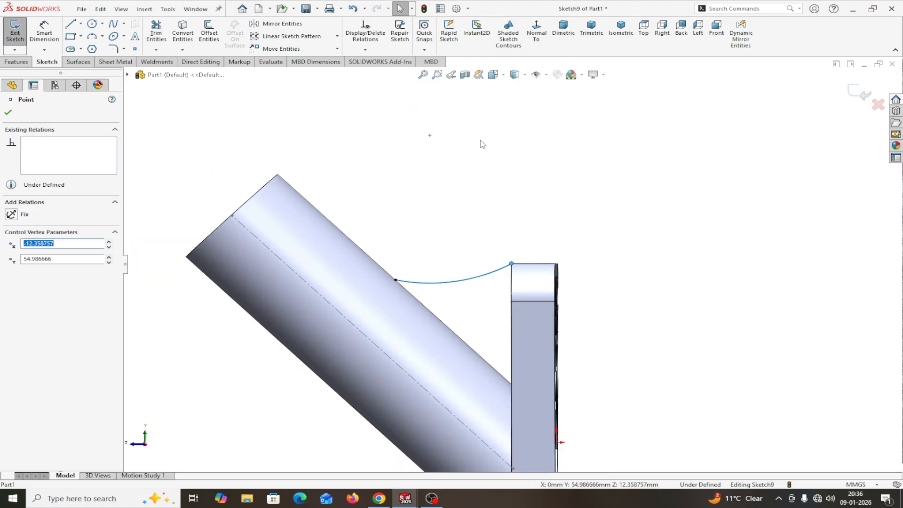
{"action": "scroll", "coordinate": [482, 144], "scroll_direction": "up", "scroll_amount": 1}
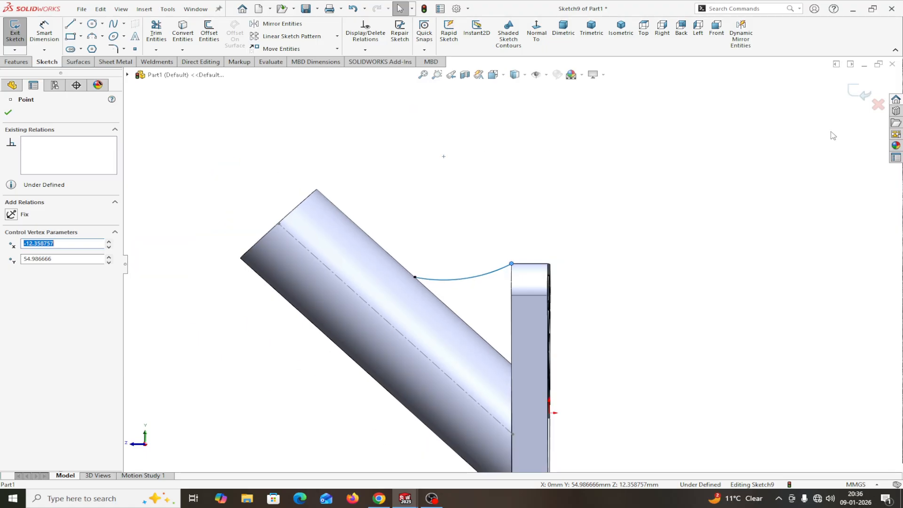
{"action": "left_click", "coordinate": [862, 97]}
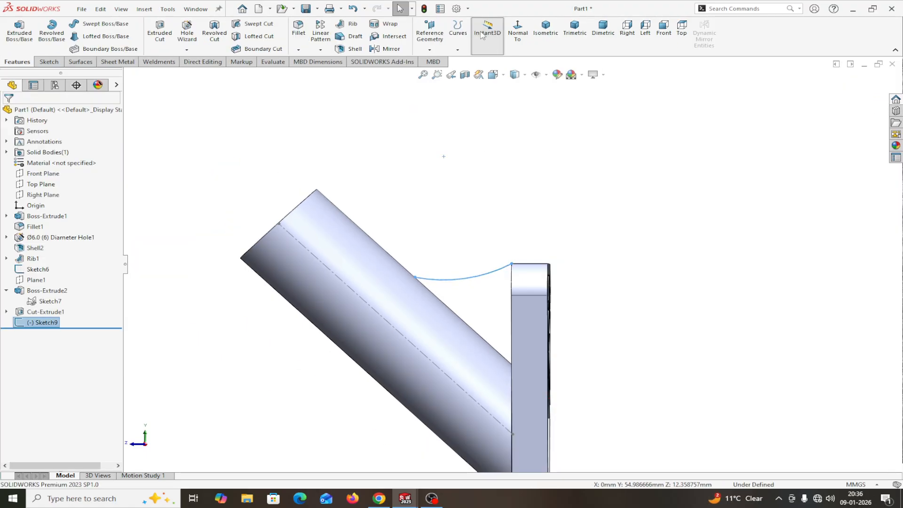
Step: In Document Properties > Image Quality, max out the shaded and wireframe resolution sliders and apply
{"action": "left_click", "coordinate": [468, 8]}
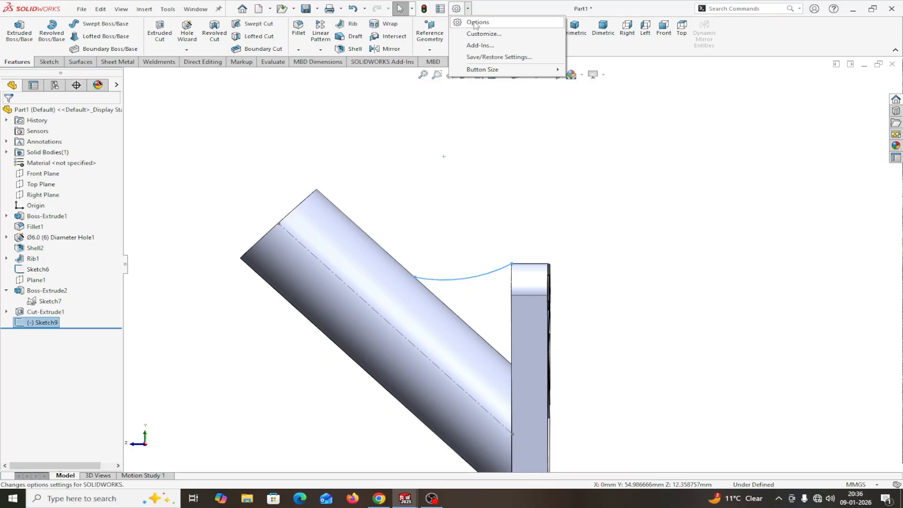
{"action": "left_click", "coordinate": [478, 22]}
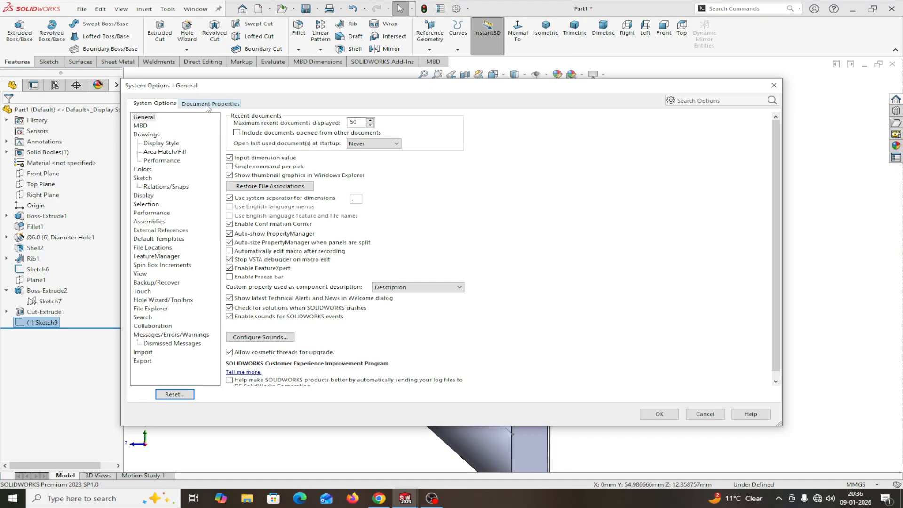
{"action": "left_click", "coordinate": [209, 104]}
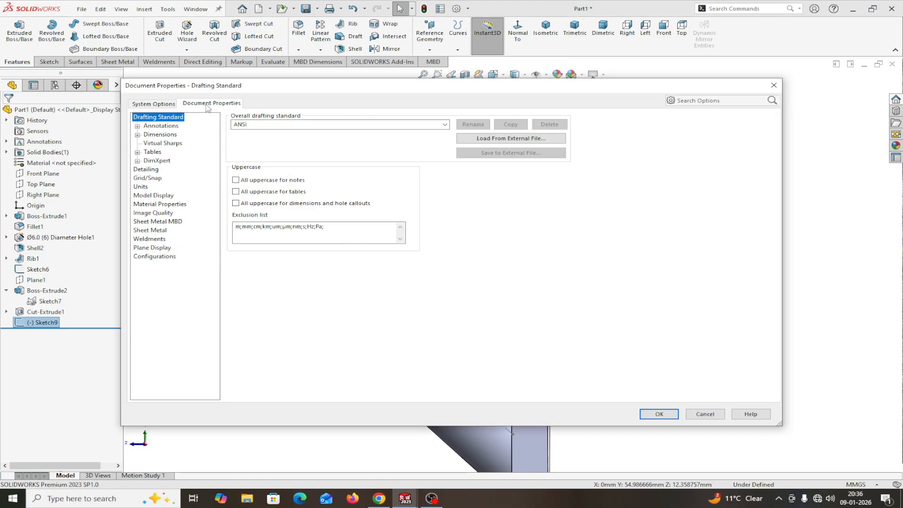
{"action": "left_click", "coordinate": [154, 213]}
{"action": "left_click", "coordinate": [312, 137]}
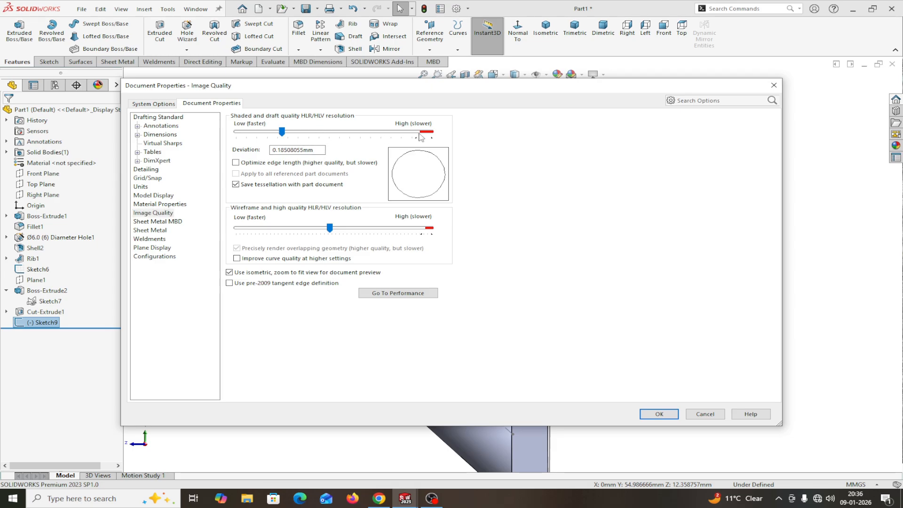
{"action": "left_click_drag", "start_coordinate": [420, 131], "coordinate": [426, 131]}
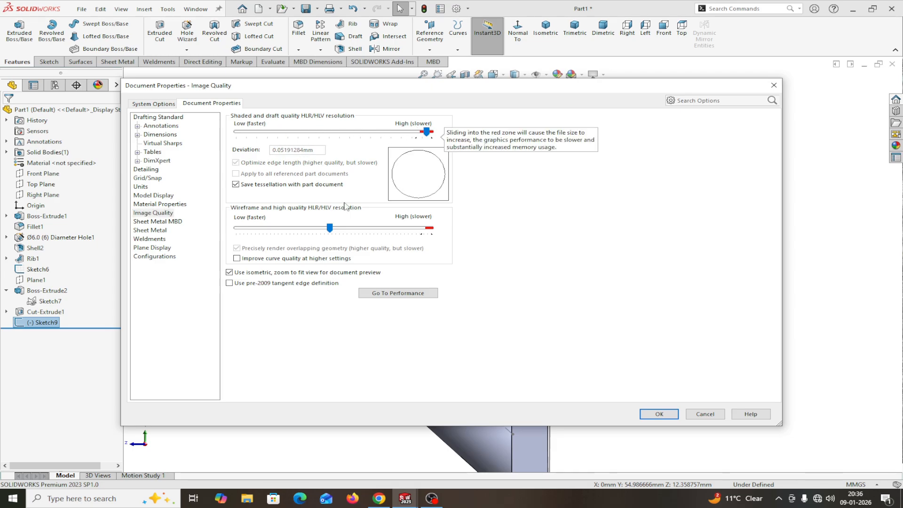
{"action": "left_click_drag", "start_coordinate": [330, 227], "coordinate": [426, 227]}
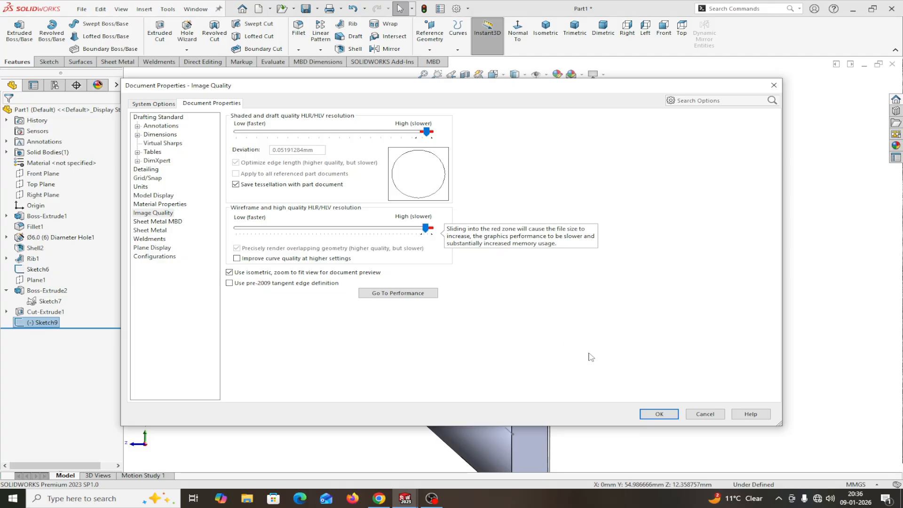
{"action": "left_click", "coordinate": [659, 414]}
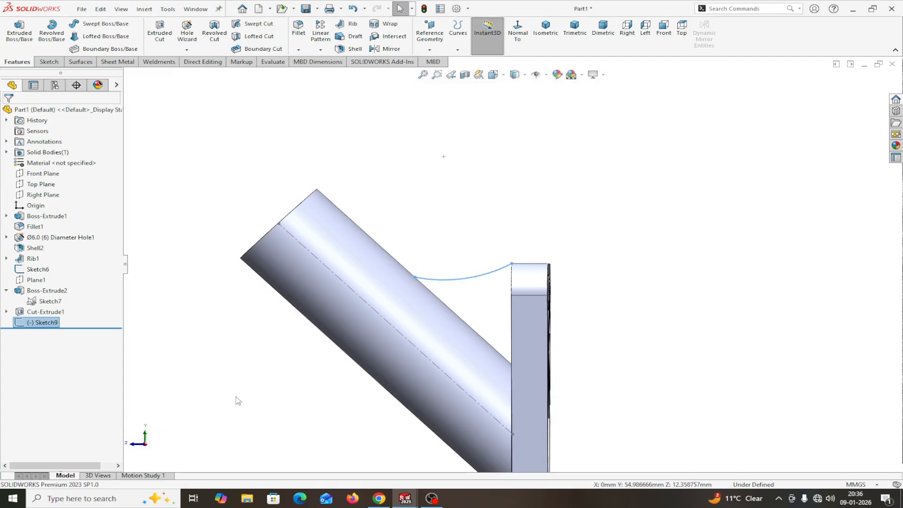
Step: Edit Sketch9 again, select the curve's right end point, and activate Smart Dimension
{"action": "right_click", "coordinate": [35, 322]}
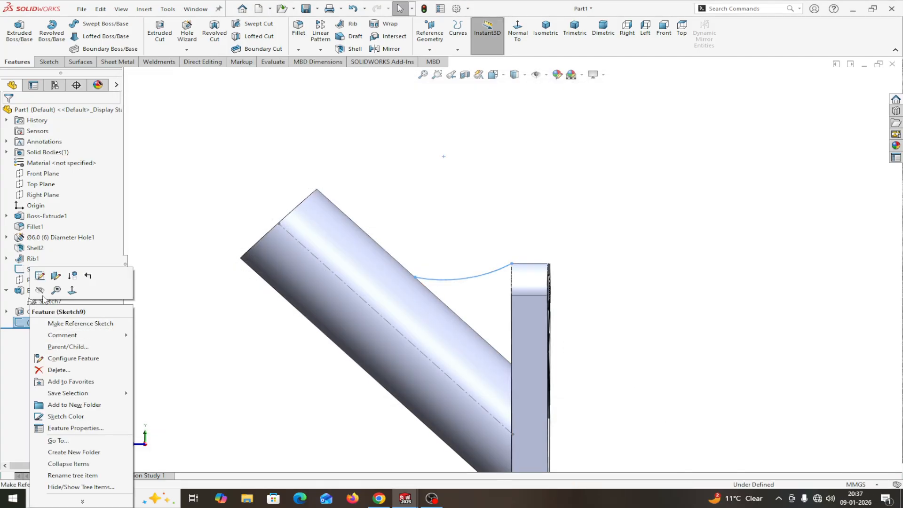
{"action": "left_click", "coordinate": [40, 276]}
{"action": "scroll", "coordinate": [453, 262], "scroll_direction": "down", "scroll_amount": 5}
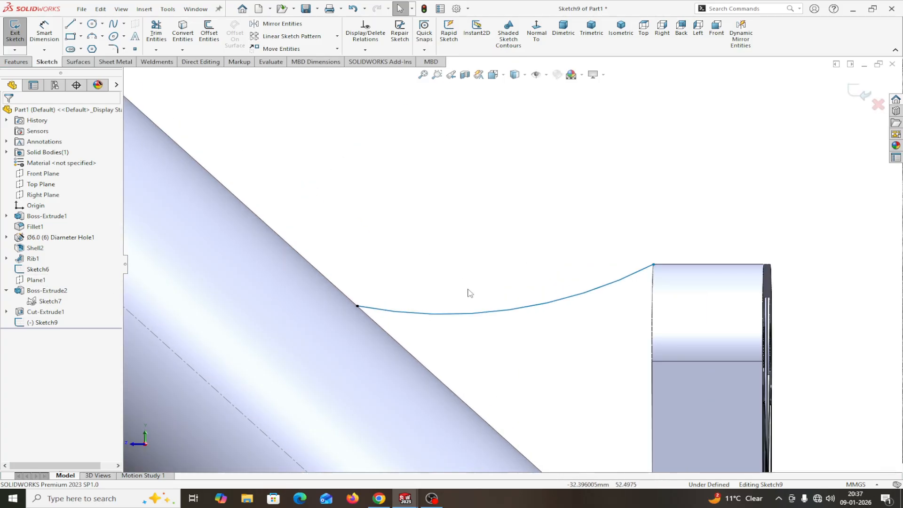
{"action": "left_click", "coordinate": [654, 265]}
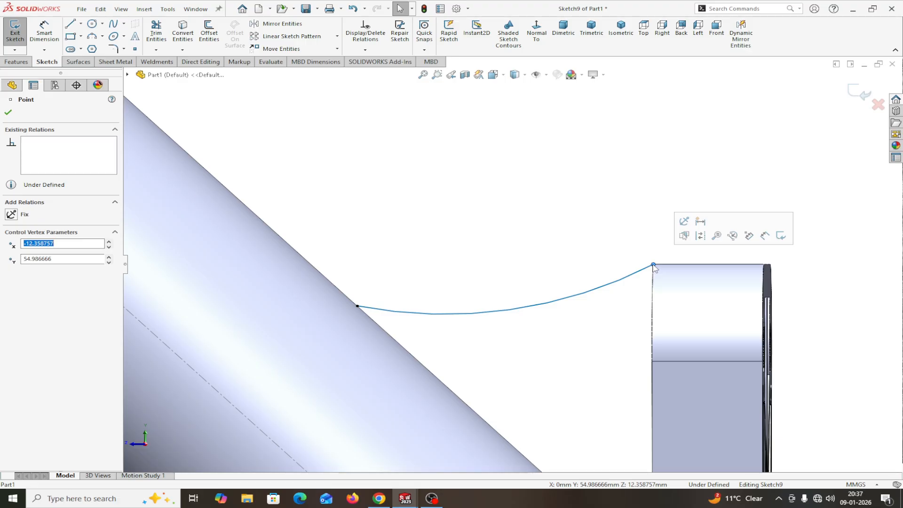
{"action": "scroll", "coordinate": [653, 266], "scroll_direction": "down", "scroll_amount": 4}
{"action": "scroll", "coordinate": [633, 274], "scroll_direction": "up", "scroll_amount": 3}
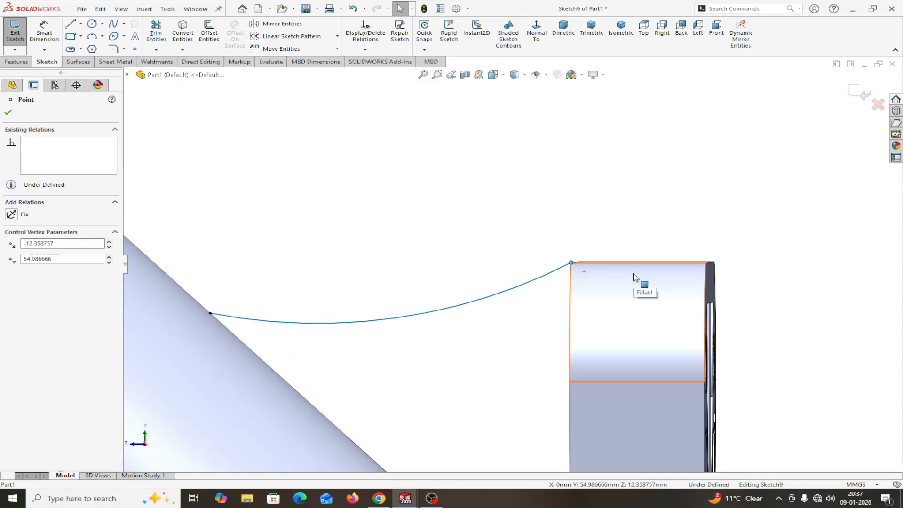
{"action": "scroll", "coordinate": [634, 274], "scroll_direction": "up", "scroll_amount": 4}
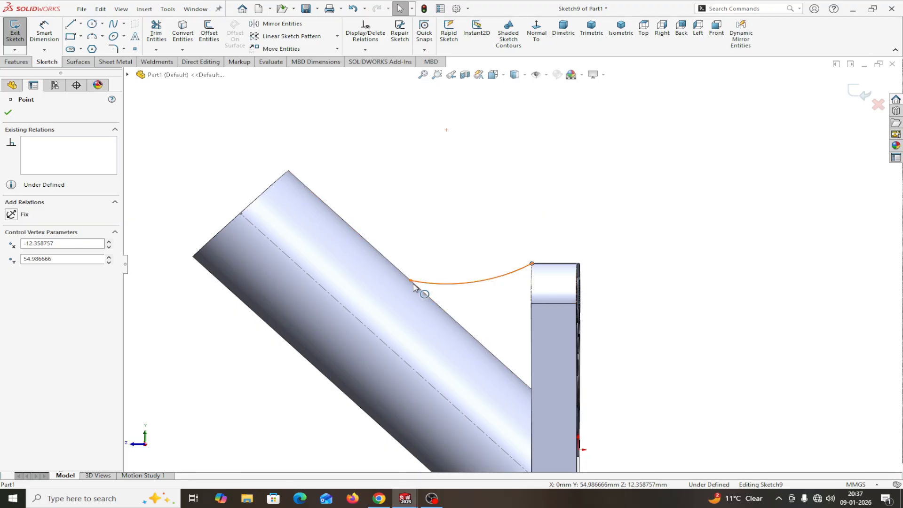
{"action": "left_click", "coordinate": [8, 113]}
{"action": "left_click", "coordinate": [44, 33]}
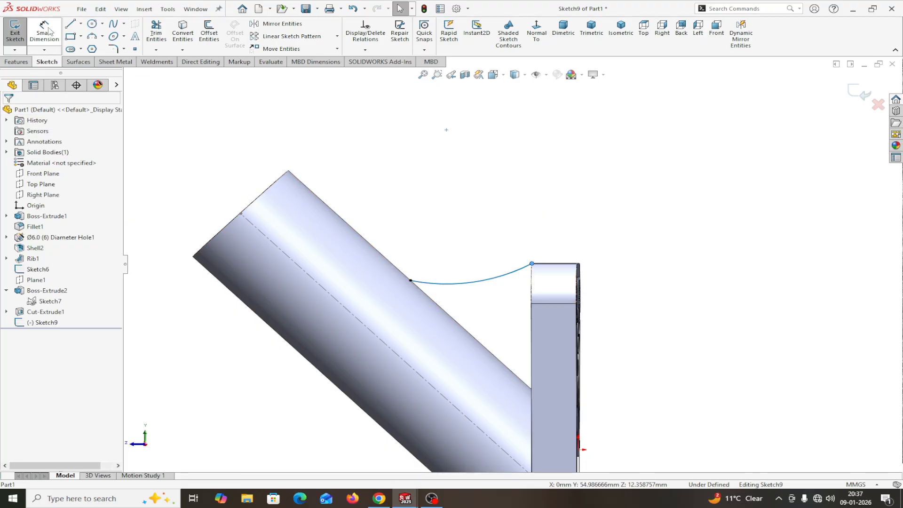
Step: Give the tube-to-plate arc an R42 radius dimension and close the dimension tool
{"action": "left_click", "coordinate": [464, 284]}
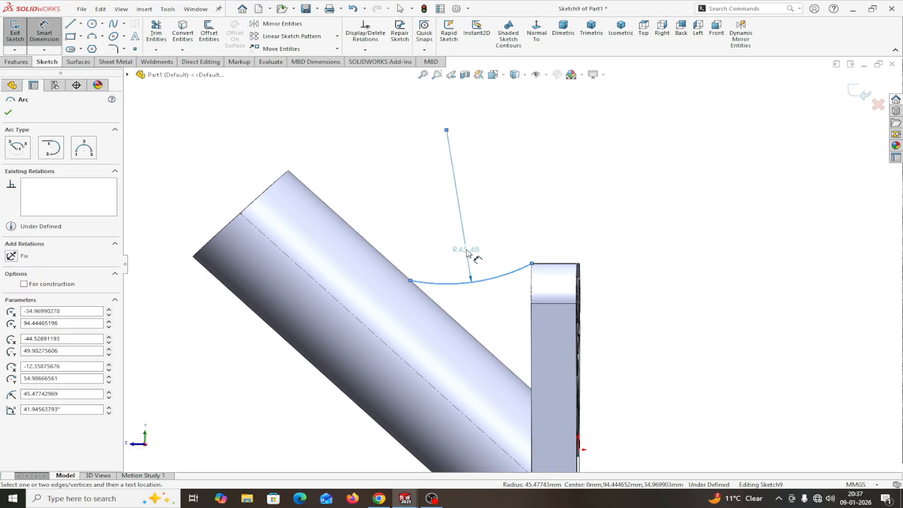
{"action": "left_click", "coordinate": [467, 253]}
{"action": "type", "text": "4"}
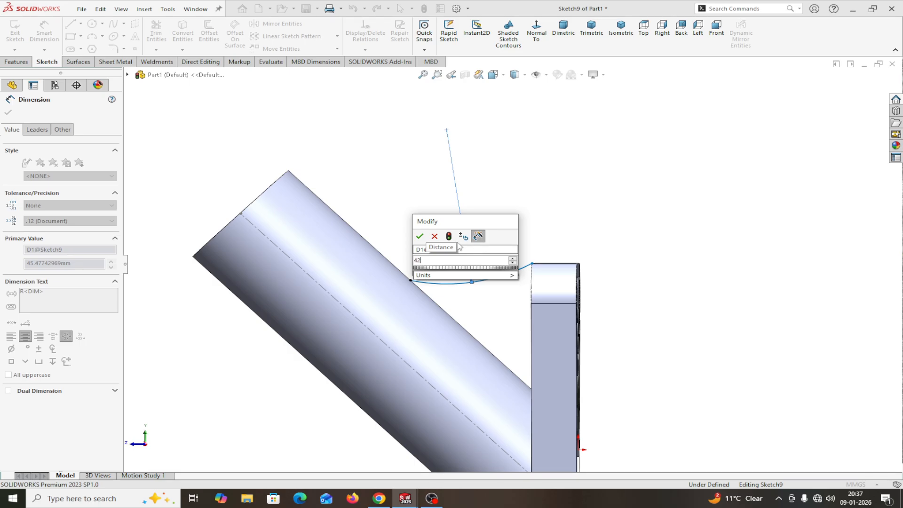
{"action": "type", "text": "2"}
{"action": "left_click", "coordinate": [418, 237]}
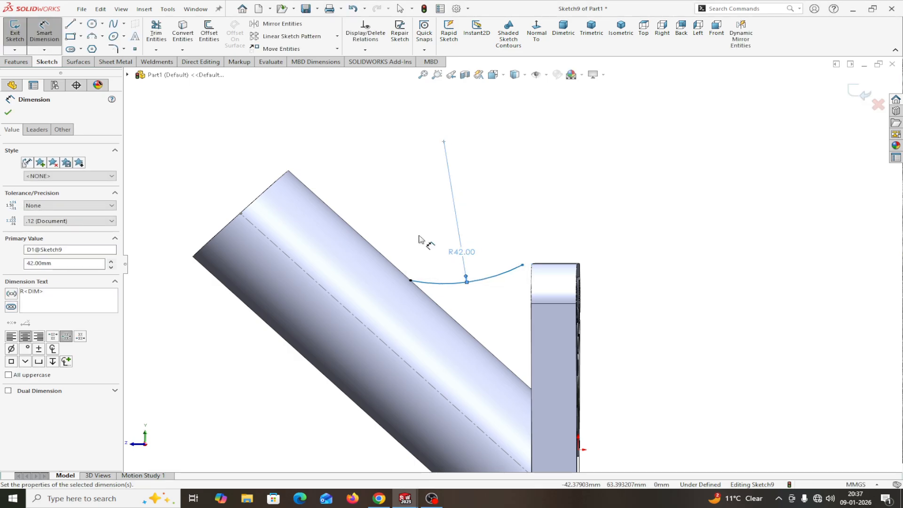
{"action": "left_click", "coordinate": [9, 113]}
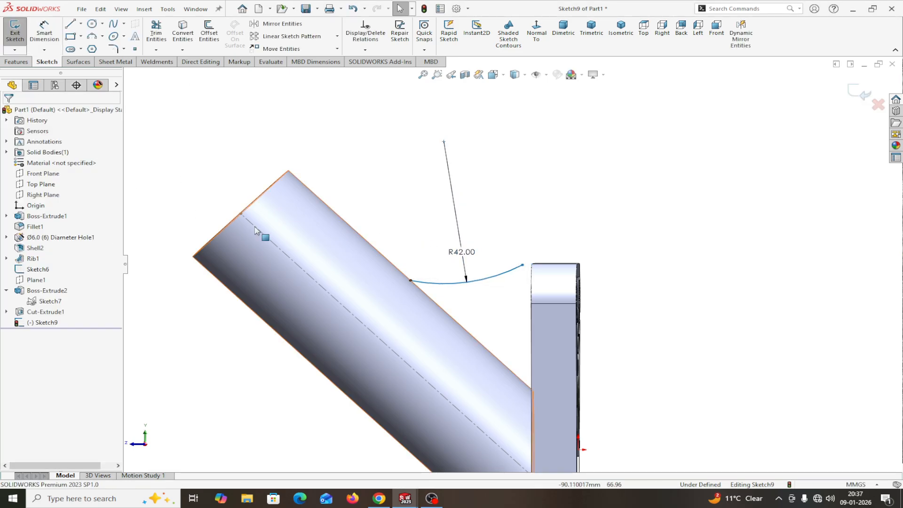
Step: Drag the arc's end point toward the block's top-left corner, orbiting slightly to check
{"action": "left_click_drag", "start_coordinate": [523, 266], "coordinate": [532, 267]}
{"action": "scroll", "coordinate": [580, 318], "scroll_direction": "up", "scroll_amount": 5}
{"action": "scroll", "coordinate": [430, 304], "scroll_direction": "down", "scroll_amount": 5}
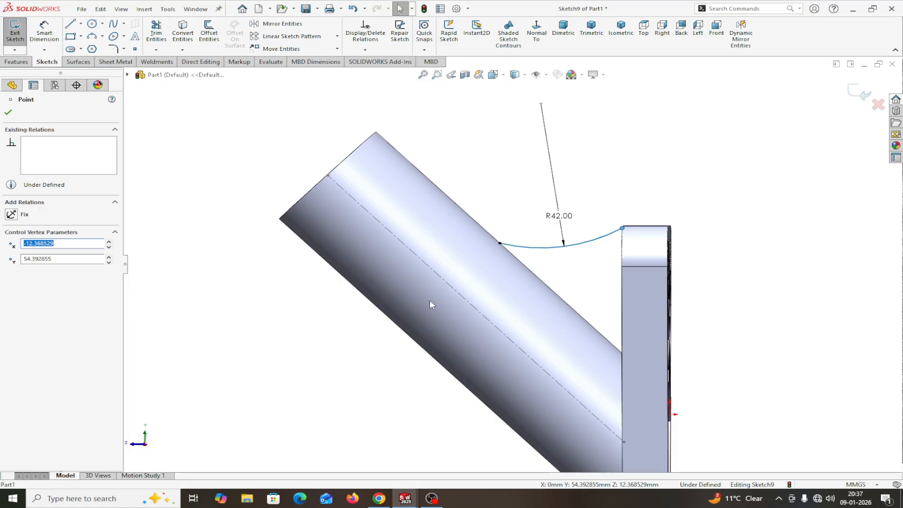
{"action": "scroll", "coordinate": [594, 252], "scroll_direction": "down", "scroll_amount": 3}
{"action": "scroll", "coordinate": [598, 253], "scroll_direction": "down", "scroll_amount": 3}
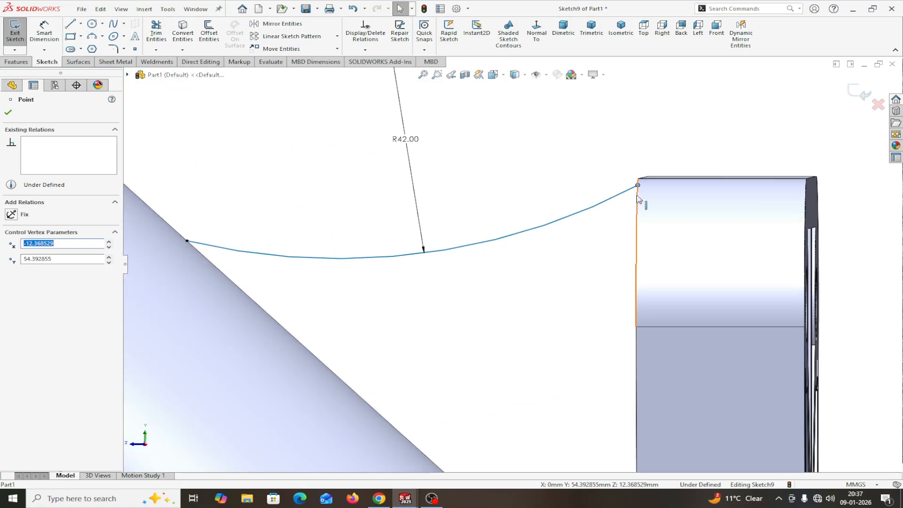
{"action": "scroll", "coordinate": [638, 199], "scroll_direction": "down", "scroll_amount": 3}
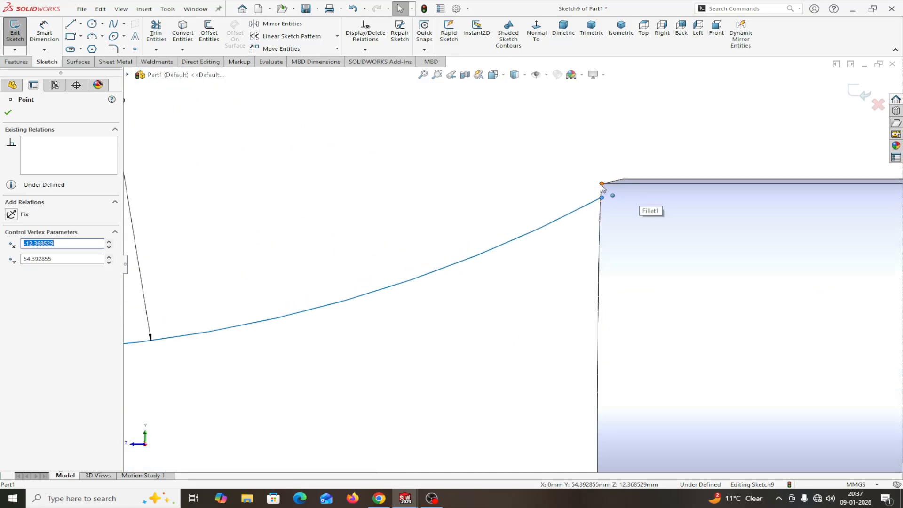
{"action": "left_click_drag", "start_coordinate": [602, 198], "coordinate": [601, 183]}
{"action": "scroll", "coordinate": [601, 189], "scroll_direction": "down", "scroll_amount": 3}
{"action": "scroll", "coordinate": [600, 190], "scroll_direction": "down", "scroll_amount": 3}
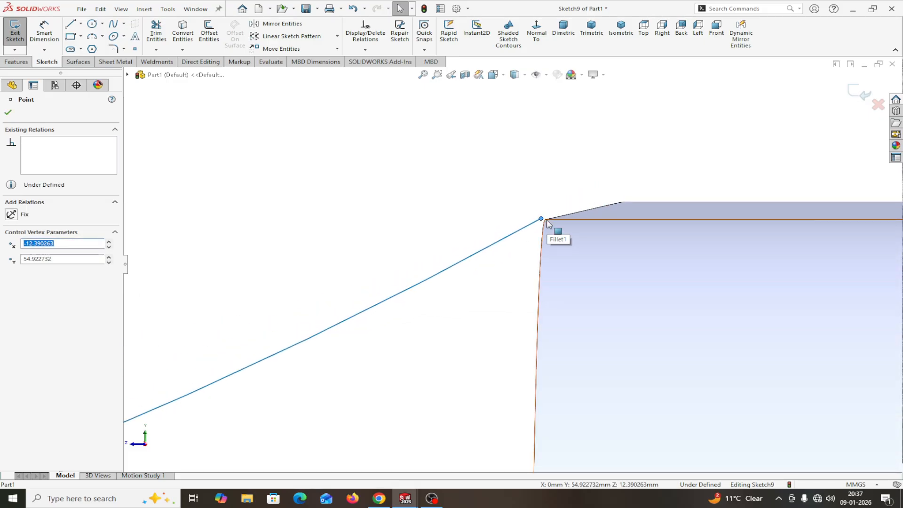
{"action": "middle_click_drag", "start_coordinate": [547, 224], "coordinate": [534, 231]}
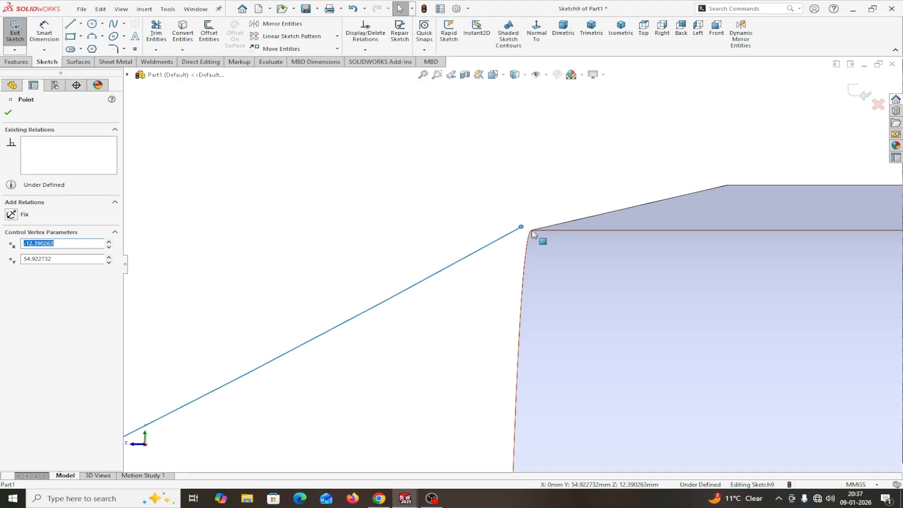
{"action": "key", "text": "Escape"}
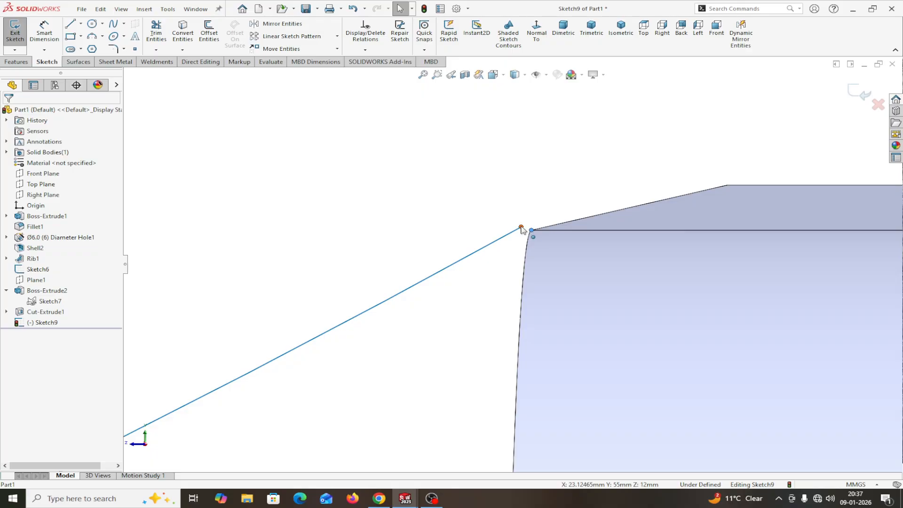
Step: Add a Coincident relation between the arc's loose end point and the block corner
{"action": "left_click", "coordinate": [521, 228]}
{"action": "left_click", "coordinate": [532, 230], "text": "ctrl"}
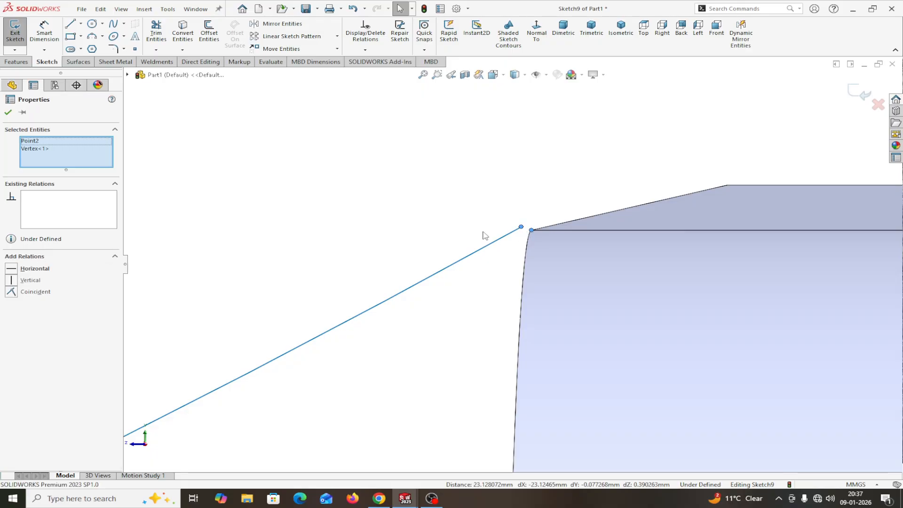
{"action": "left_click", "coordinate": [12, 292]}
{"action": "scroll", "coordinate": [248, 262], "scroll_direction": "up", "scroll_amount": 5}
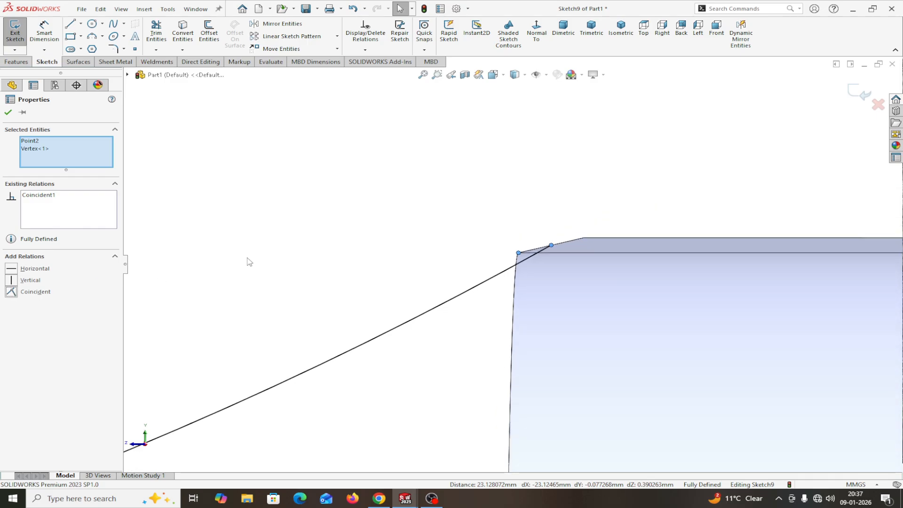
{"action": "scroll", "coordinate": [272, 265], "scroll_direction": "up", "scroll_amount": 6}
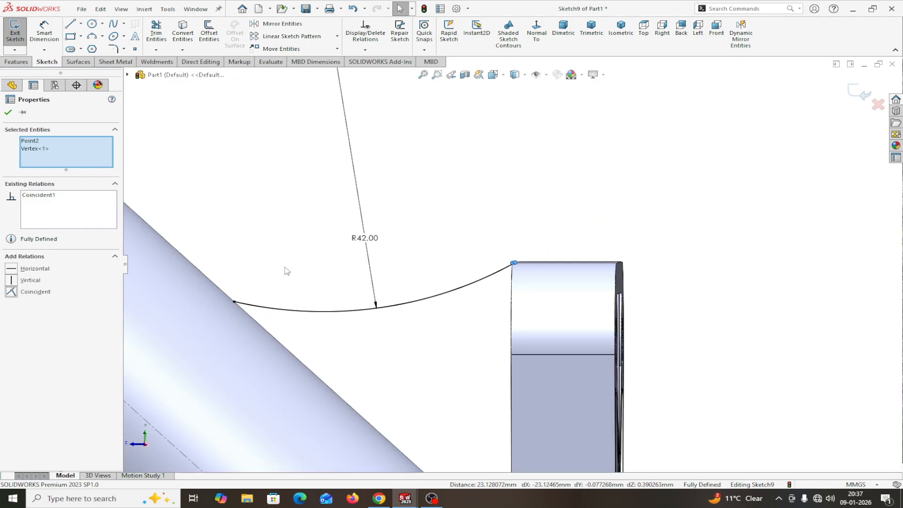
{"action": "scroll", "coordinate": [445, 264], "scroll_direction": "down", "scroll_amount": 8}
{"action": "scroll", "coordinate": [568, 288], "scroll_direction": "up", "scroll_amount": 5}
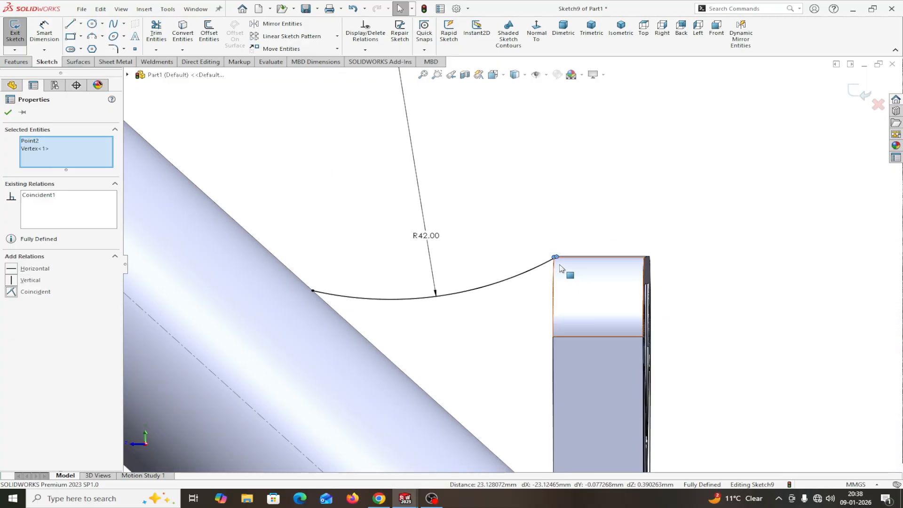
Step: Select the R42 arc and press Delete
{"action": "left_click_drag", "start_coordinate": [556, 258], "coordinate": [517, 289]}
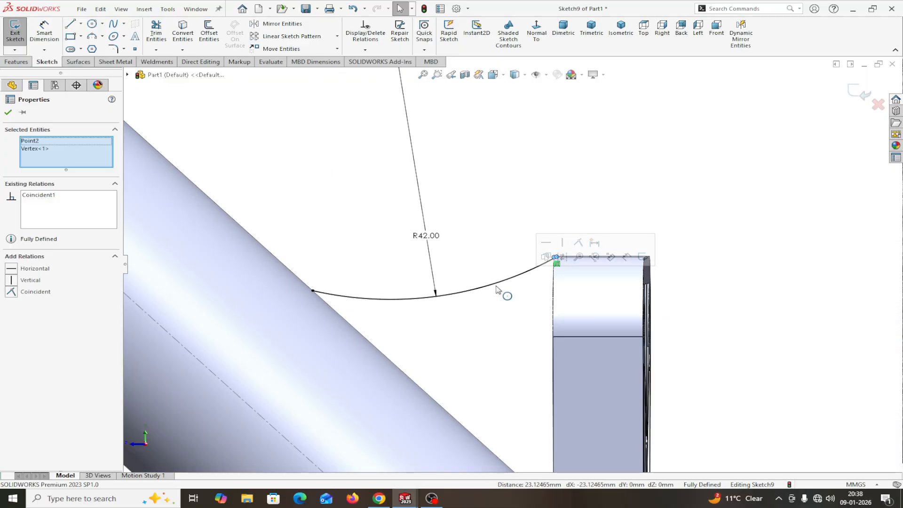
{"action": "left_click", "coordinate": [493, 288]}
{"action": "key", "text": "Delete"}
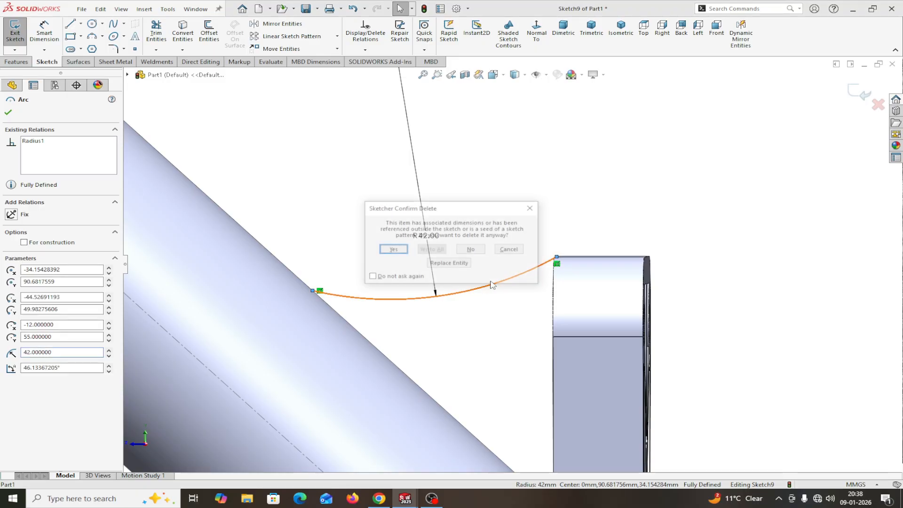
Step: Confirm the arc deletion, then exit and discard Sketch9
{"action": "left_click", "coordinate": [394, 252]}
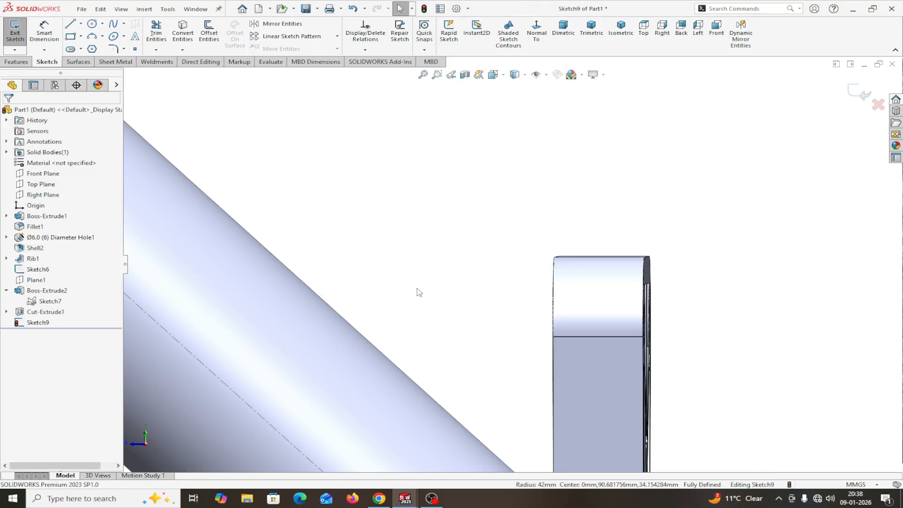
{"action": "scroll", "coordinate": [429, 288], "scroll_direction": "up", "scroll_amount": 4}
{"action": "middle_click_drag", "start_coordinate": [545, 260], "coordinate": [517, 216]}
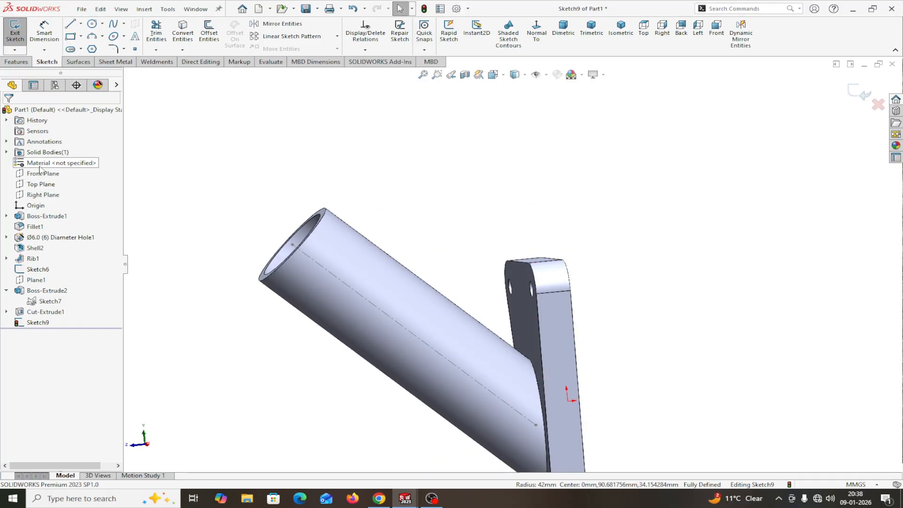
{"action": "left_click", "coordinate": [40, 196]}
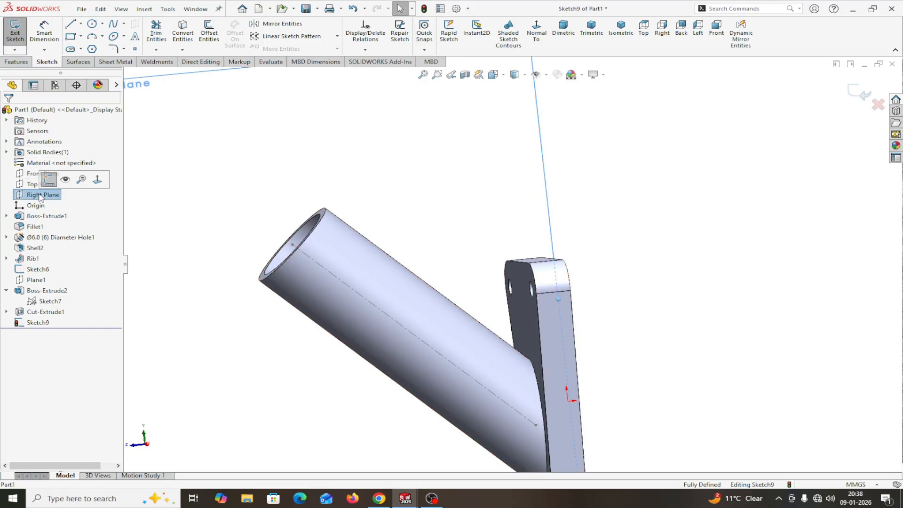
{"action": "left_click", "coordinate": [48, 181]}
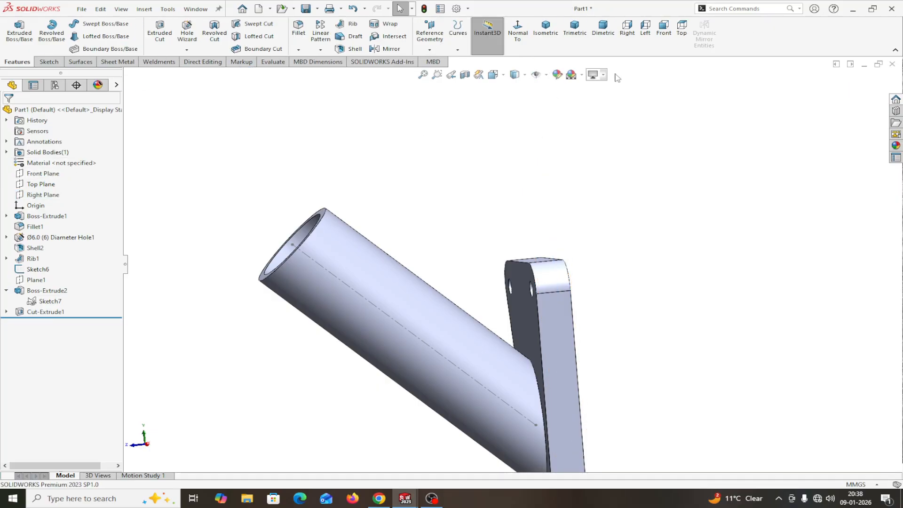
Step: View the Right Plane Normal To and open a new sketch, Sketch10, on it
{"action": "left_click", "coordinate": [516, 42]}
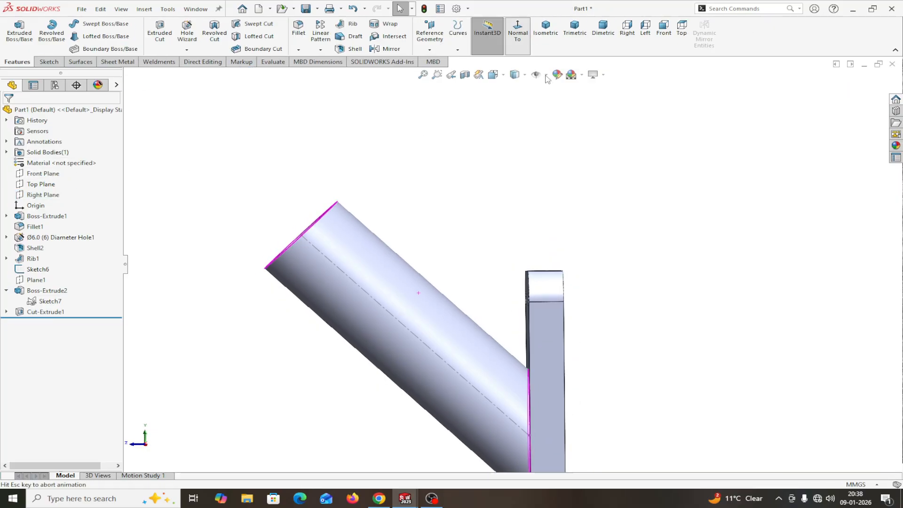
{"action": "scroll", "coordinate": [474, 284], "scroll_direction": "down", "scroll_amount": 6}
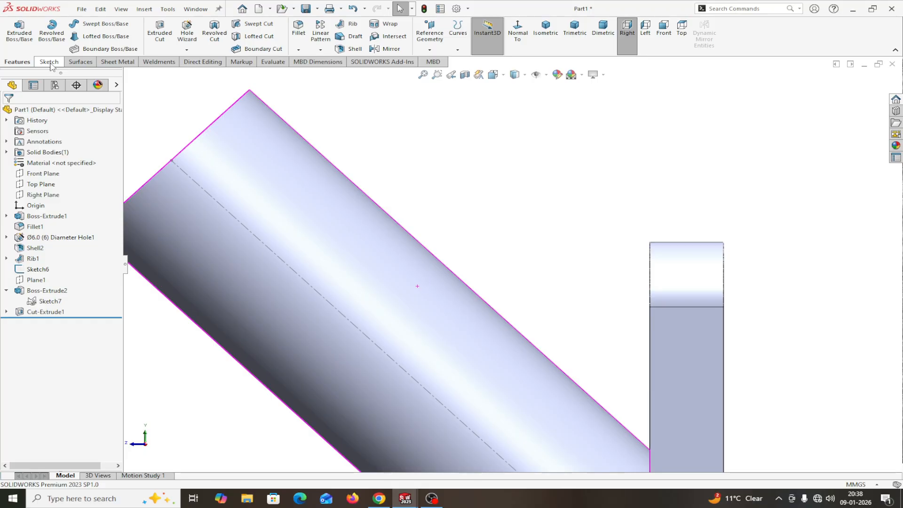
{"action": "left_click", "coordinate": [42, 195]}
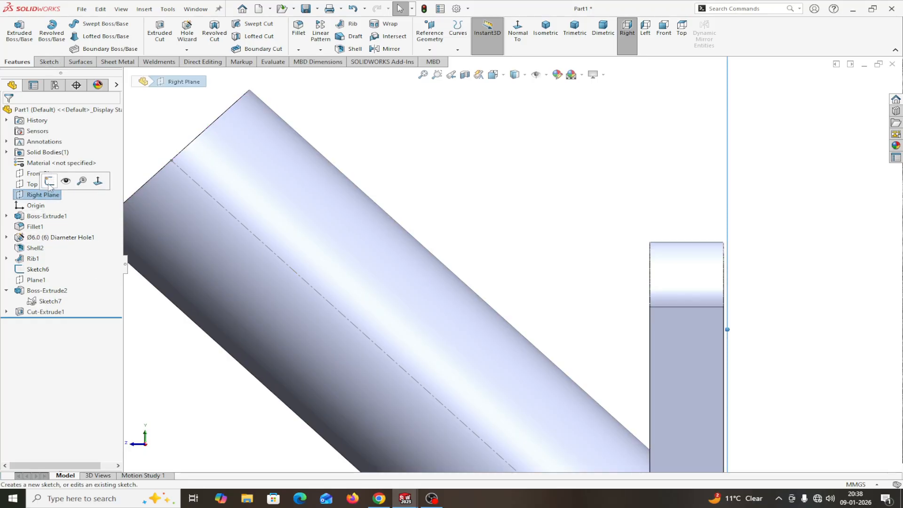
{"action": "left_click", "coordinate": [57, 187]}
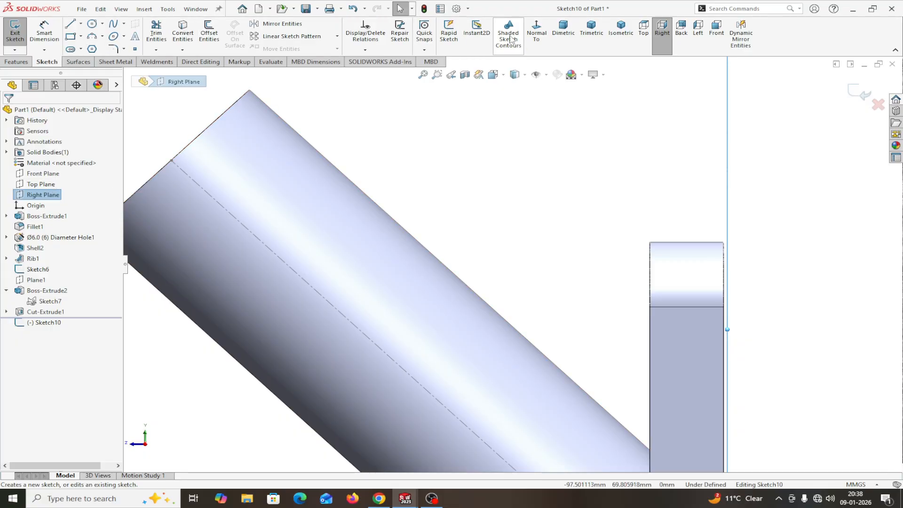
Step: With the view normal to the plane, draw a 3-point arc from the block corner to the tube edge
{"action": "left_click", "coordinate": [537, 35]}
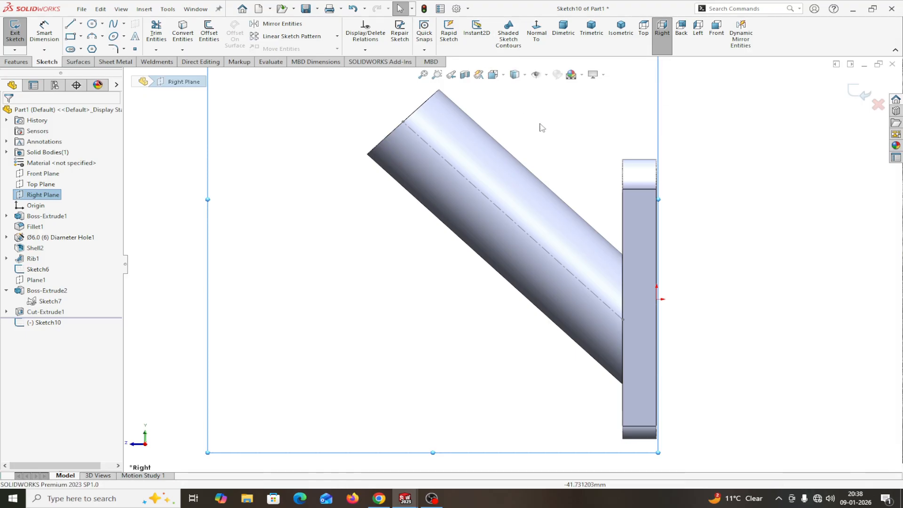
{"action": "scroll", "coordinate": [541, 129], "scroll_direction": "down", "scroll_amount": 3}
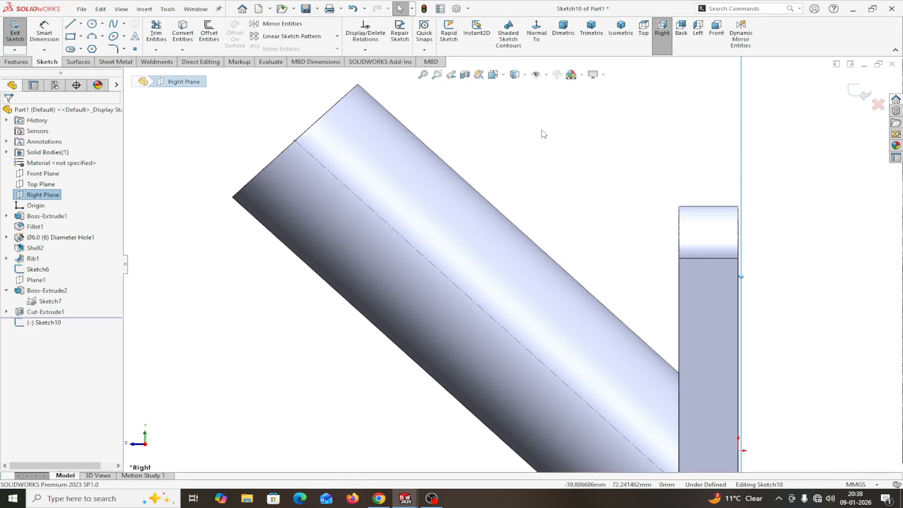
{"action": "left_click", "coordinate": [92, 37]}
{"action": "scroll", "coordinate": [675, 245], "scroll_direction": "down", "scroll_amount": 3}
{"action": "scroll", "coordinate": [665, 233], "scroll_direction": "down", "scroll_amount": 2}
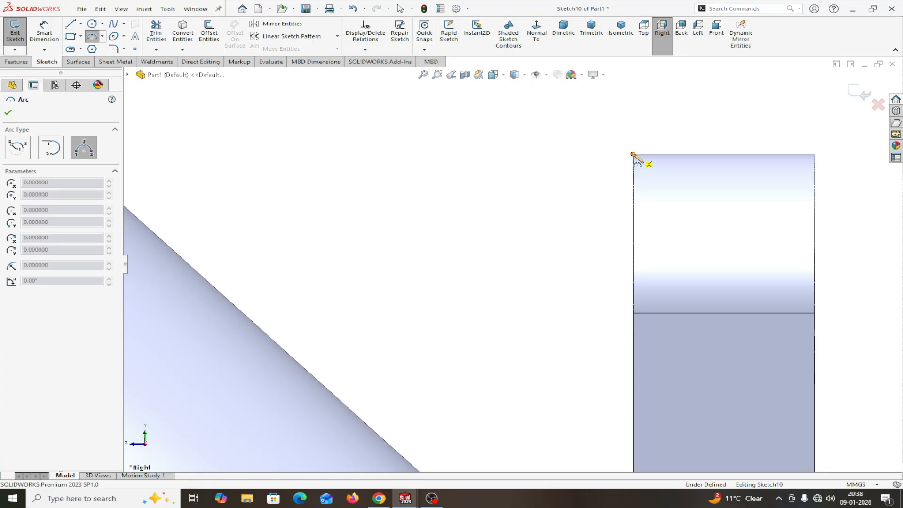
{"action": "left_click", "coordinate": [633, 155]}
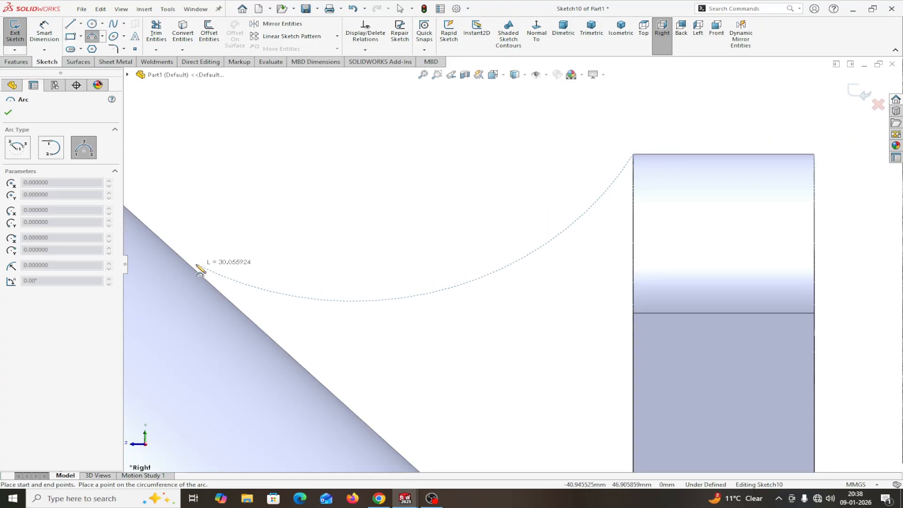
{"action": "scroll", "coordinate": [173, 260], "scroll_direction": "up", "scroll_amount": 1}
{"action": "scroll", "coordinate": [177, 266], "scroll_direction": "up", "scroll_amount": 1}
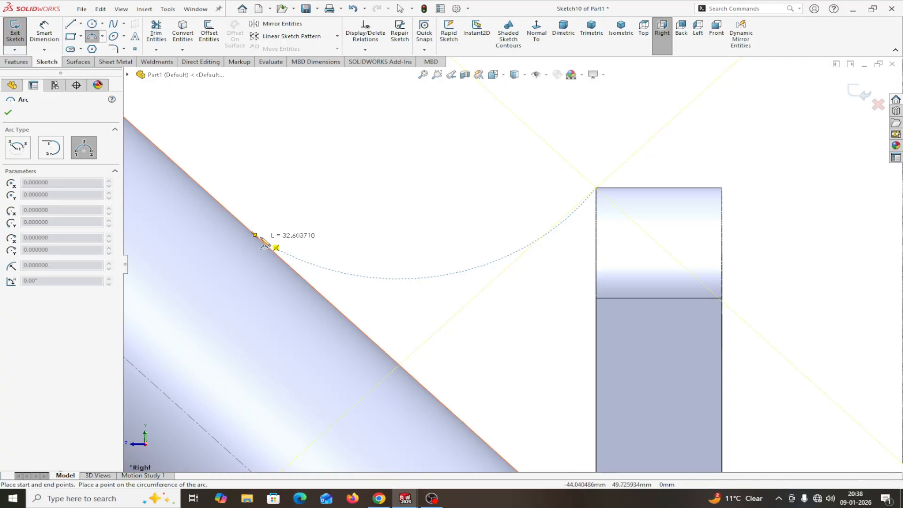
{"action": "left_click", "coordinate": [256, 235]}
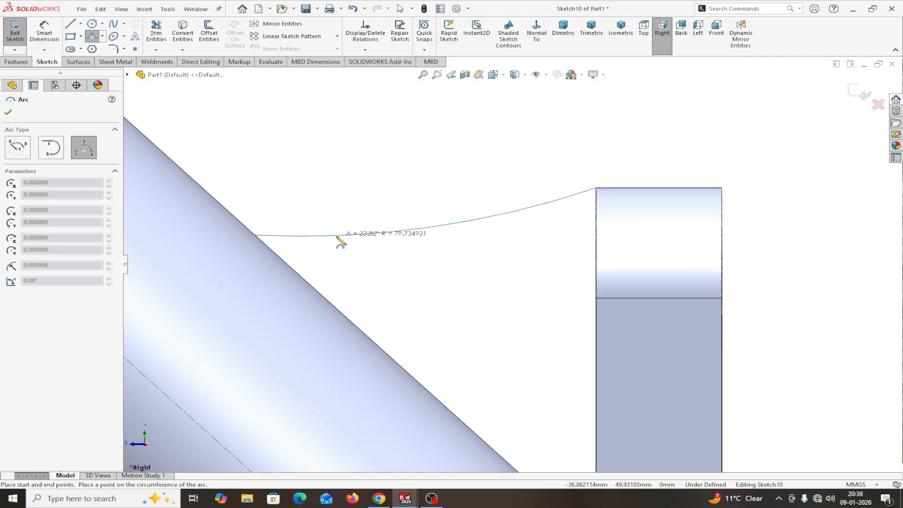
{"action": "left_click", "coordinate": [374, 246]}
{"action": "right_click", "coordinate": [375, 247]}
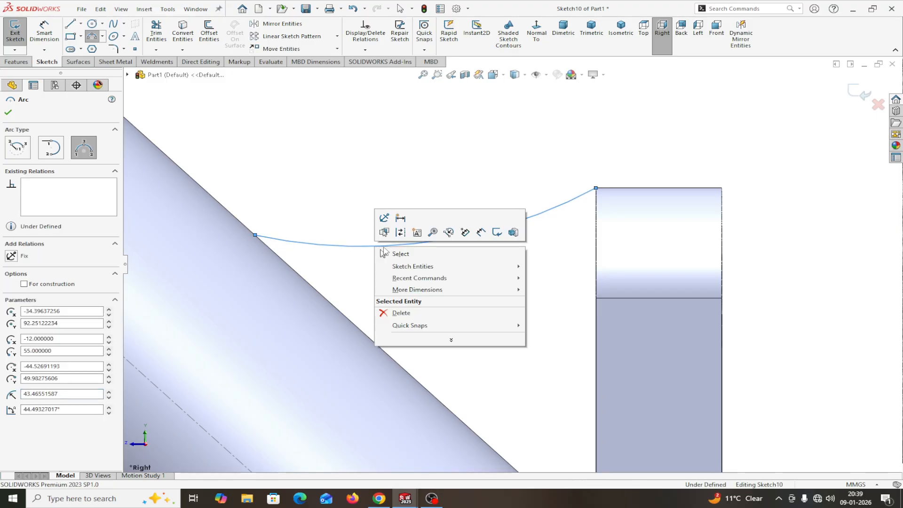
{"action": "left_click", "coordinate": [399, 254]}
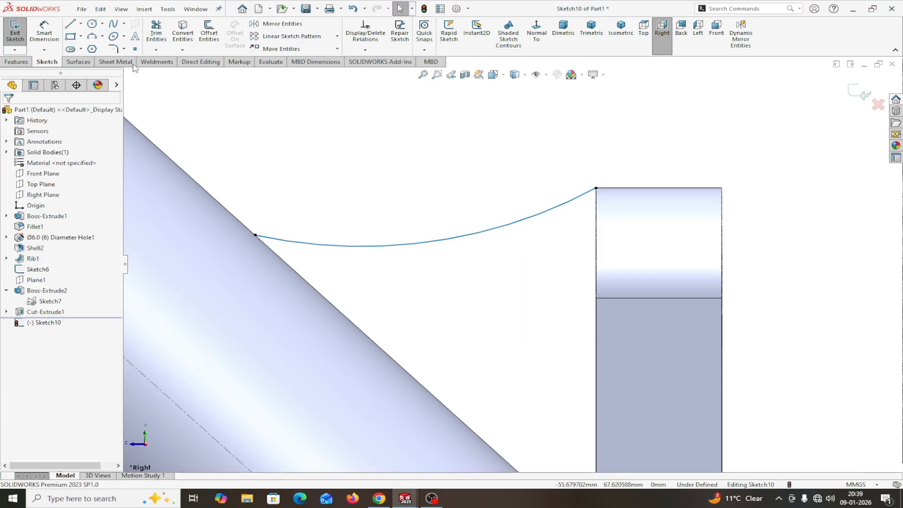
Step: Smart-dimension Sketch10's arc to R42, fully defining the sketch
{"action": "left_click", "coordinate": [56, 32]}
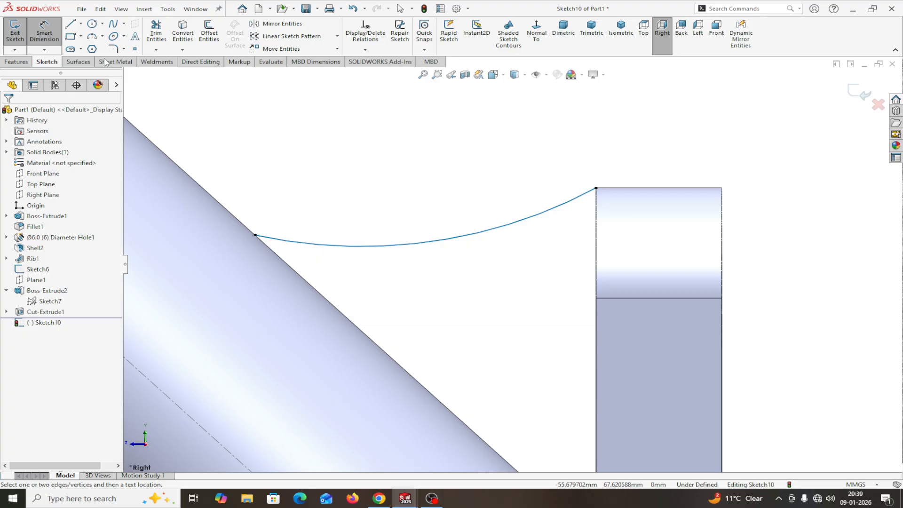
{"action": "left_click", "coordinate": [384, 248]}
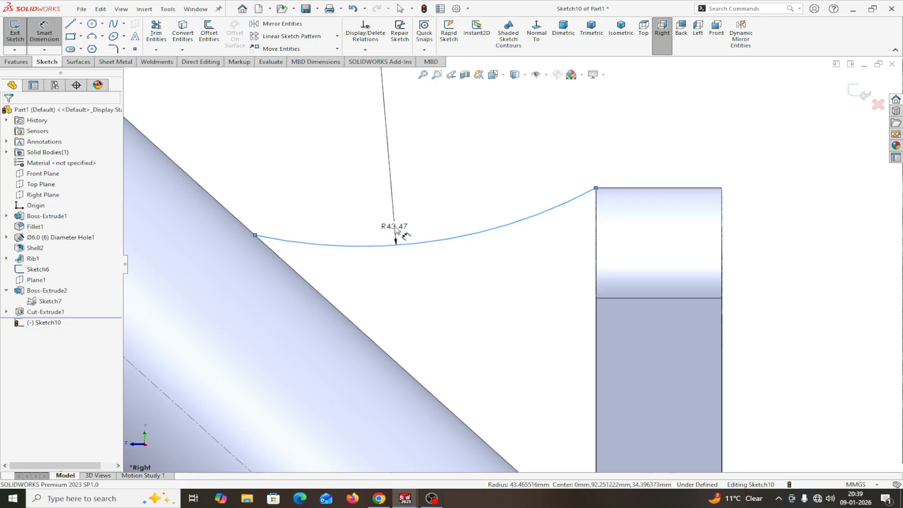
{"action": "left_click", "coordinate": [395, 228]}
{"action": "type", "text": "42"}
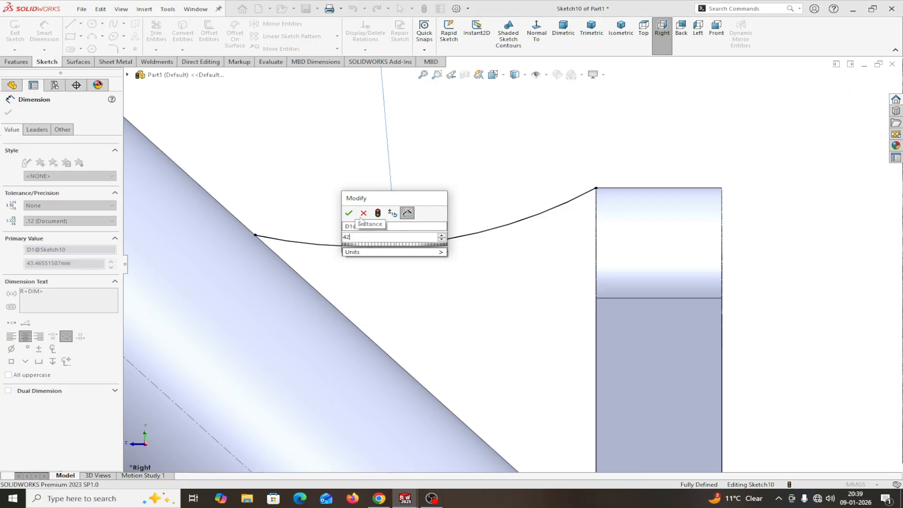
{"action": "left_click", "coordinate": [349, 212]}
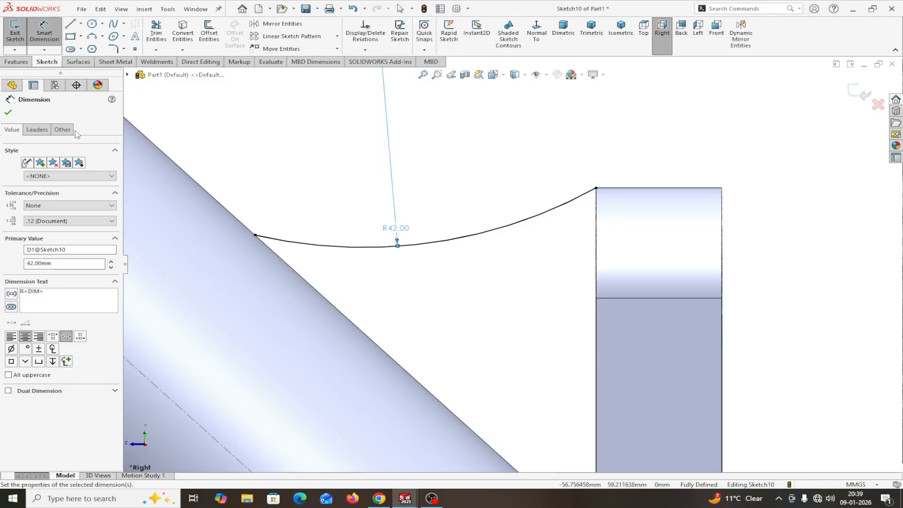
{"action": "left_click", "coordinate": [8, 113]}
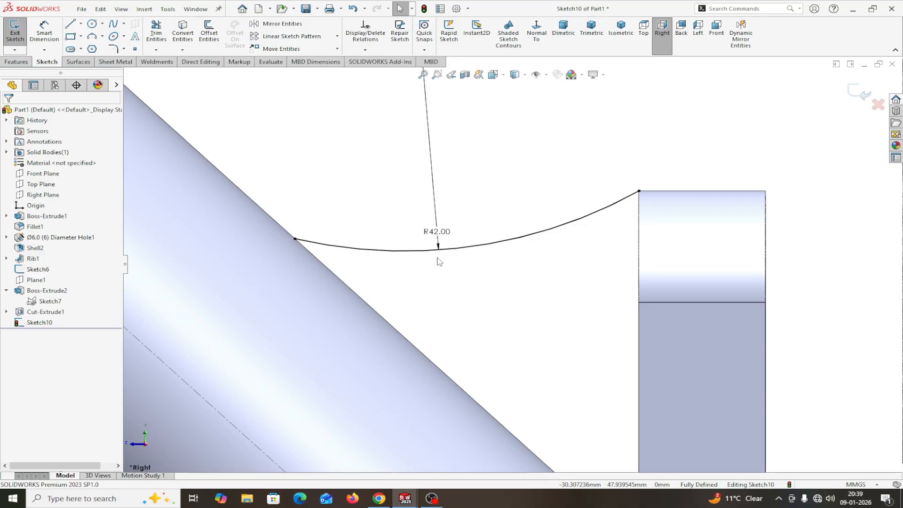
Step: Offset the R42 arc by 3 mm with Reverse so the copy lies below it
{"action": "scroll", "coordinate": [632, 218], "scroll_direction": "down", "scroll_amount": 2}
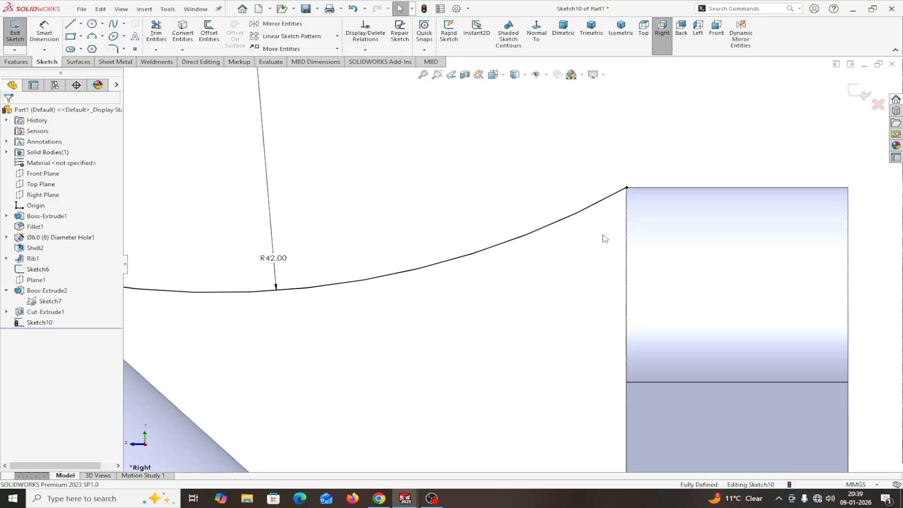
{"action": "scroll", "coordinate": [632, 238], "scroll_direction": "up", "scroll_amount": 3}
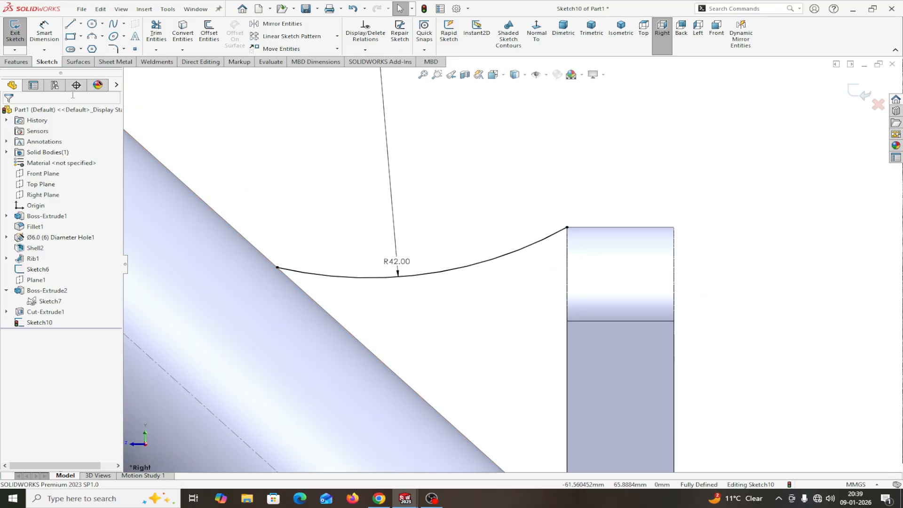
{"action": "left_click", "coordinate": [206, 35]}
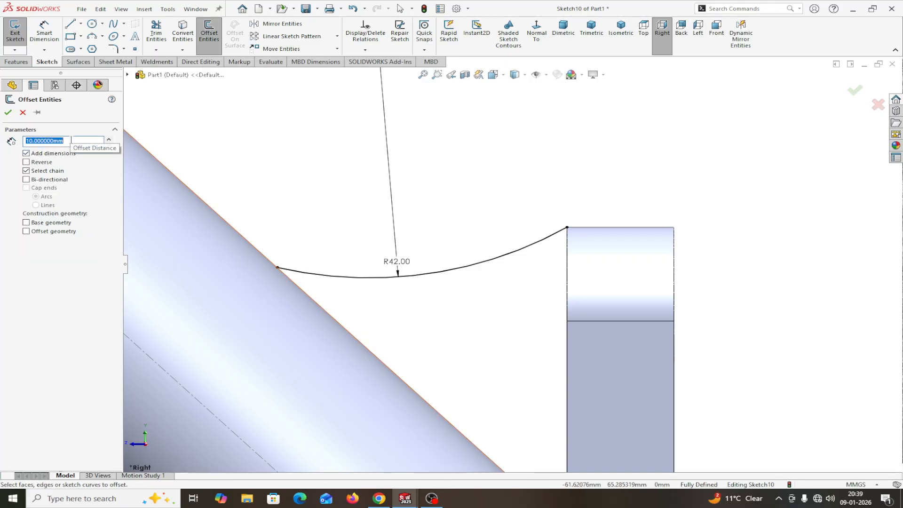
{"action": "type", "text": "3"}
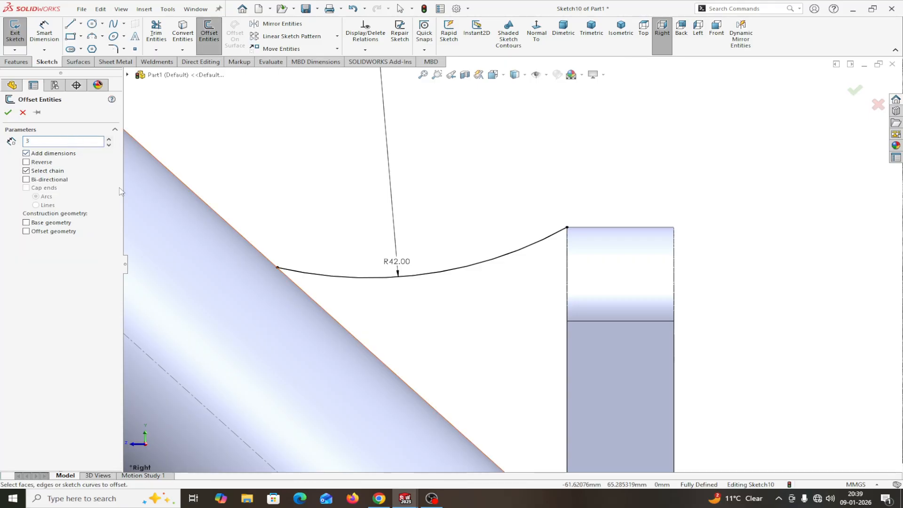
{"action": "left_click", "coordinate": [327, 278]}
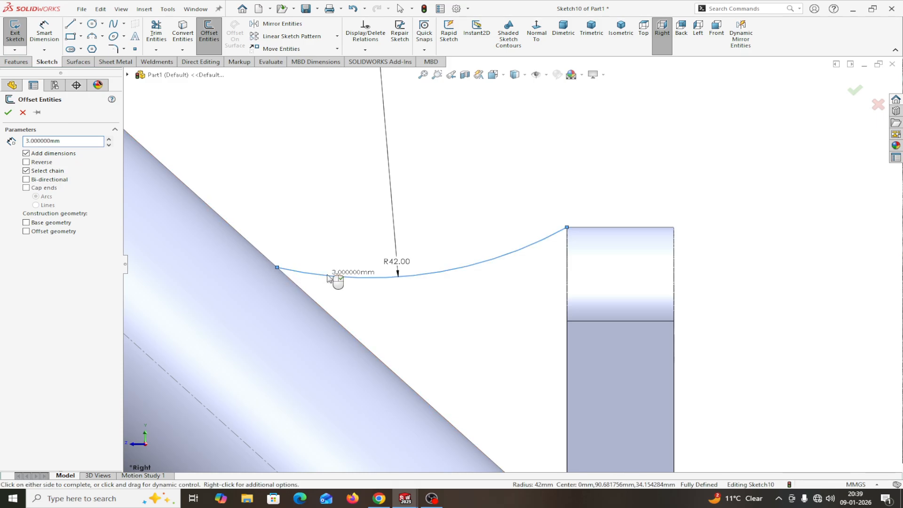
{"action": "left_click", "coordinate": [27, 163]}
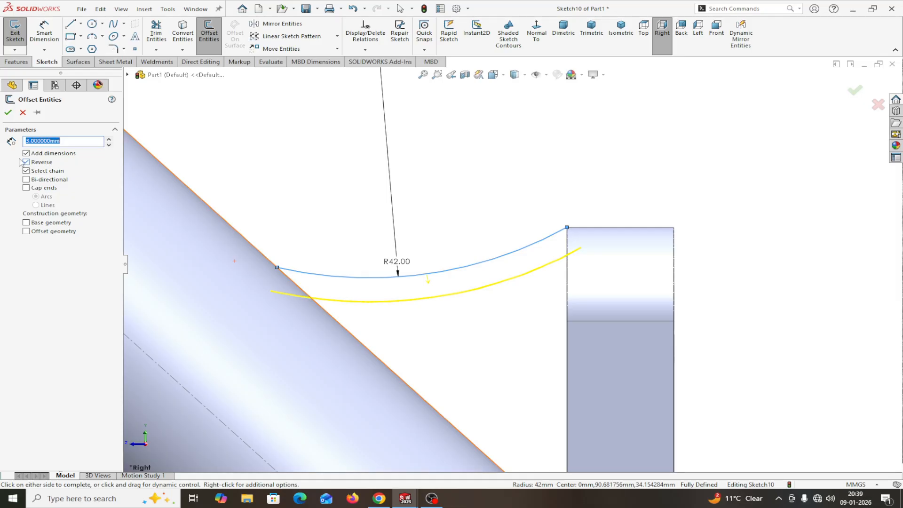
{"action": "left_click", "coordinate": [8, 112]}
Step: Convert the original R42 arc to construction geometry
{"action": "scroll", "coordinate": [230, 154], "scroll_direction": "up", "scroll_amount": 2}
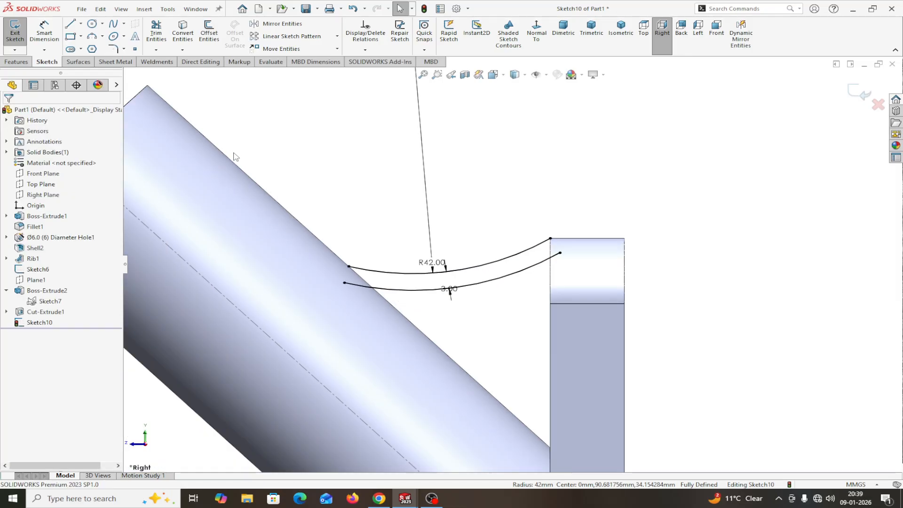
{"action": "scroll", "coordinate": [267, 181], "scroll_direction": "down", "scroll_amount": 1}
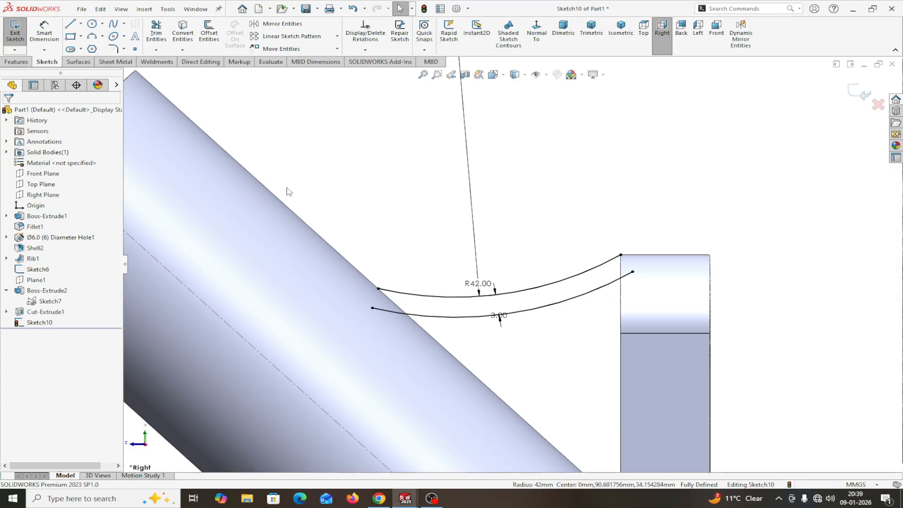
{"action": "left_click", "coordinate": [435, 297]}
{"action": "left_click", "coordinate": [482, 269]}
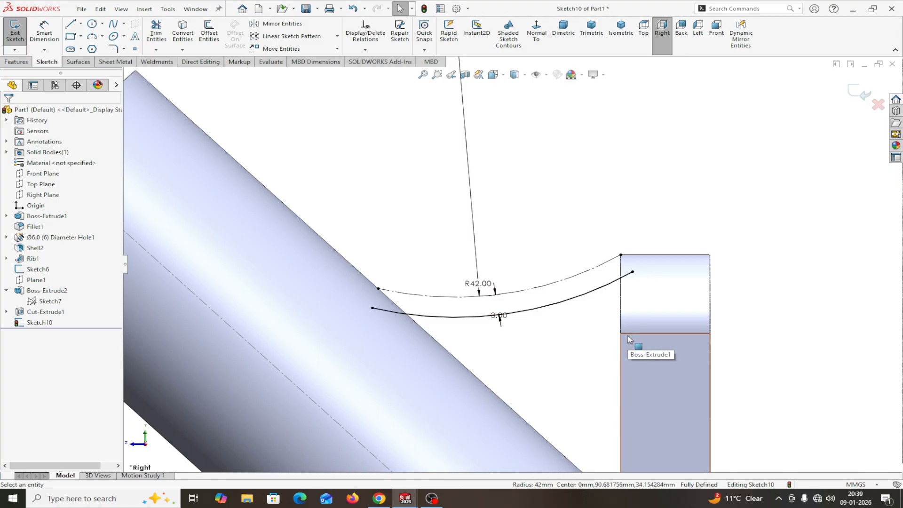
Step: Create Rib2 from the offset arc, 6 mm thick on both sides, then orbit to inspect it
{"action": "left_click", "coordinate": [17, 61]}
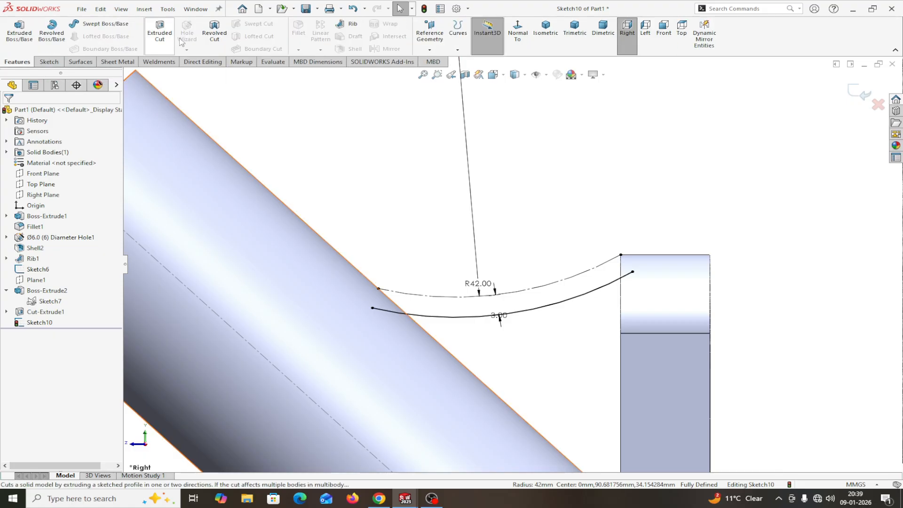
{"action": "left_click", "coordinate": [349, 25]}
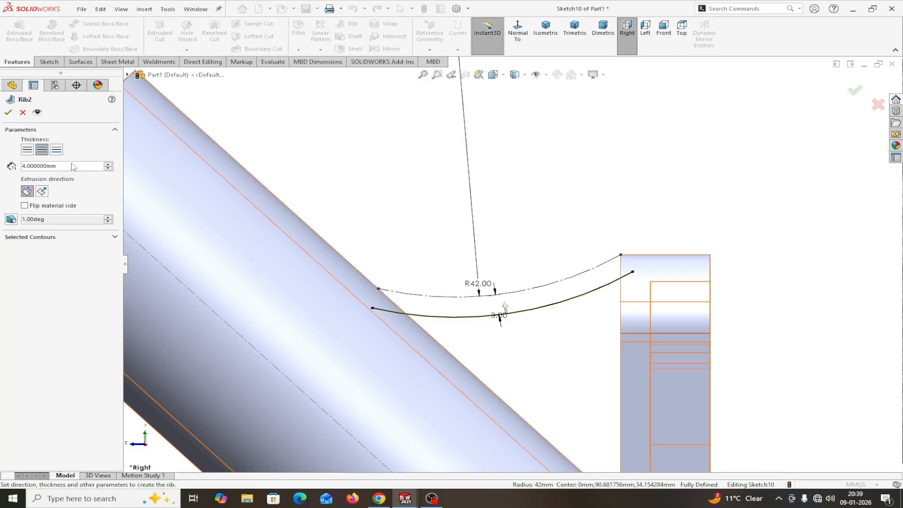
{"action": "left_click", "coordinate": [42, 151]}
{"action": "left_click_drag", "start_coordinate": [58, 168], "coordinate": [33, 165]}
{"action": "type", "text": "6"}
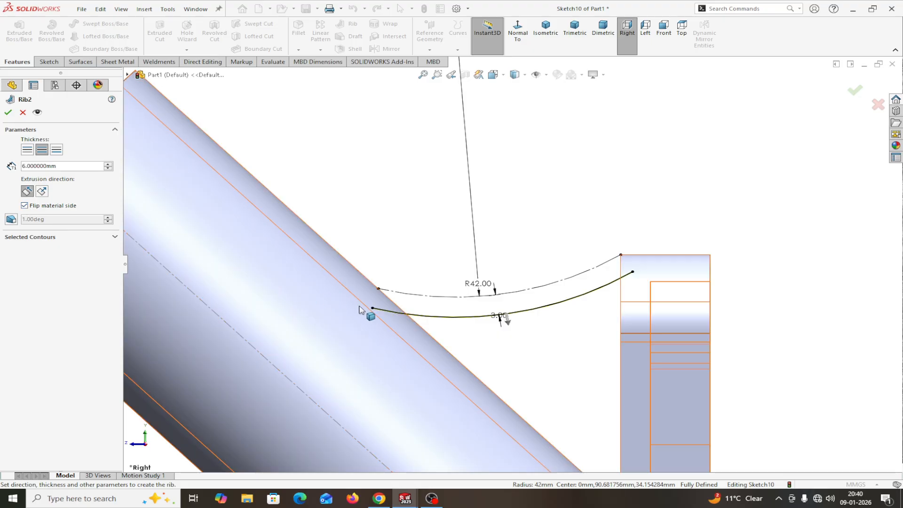
{"action": "scroll", "coordinate": [360, 307], "scroll_direction": "up", "scroll_amount": 3}
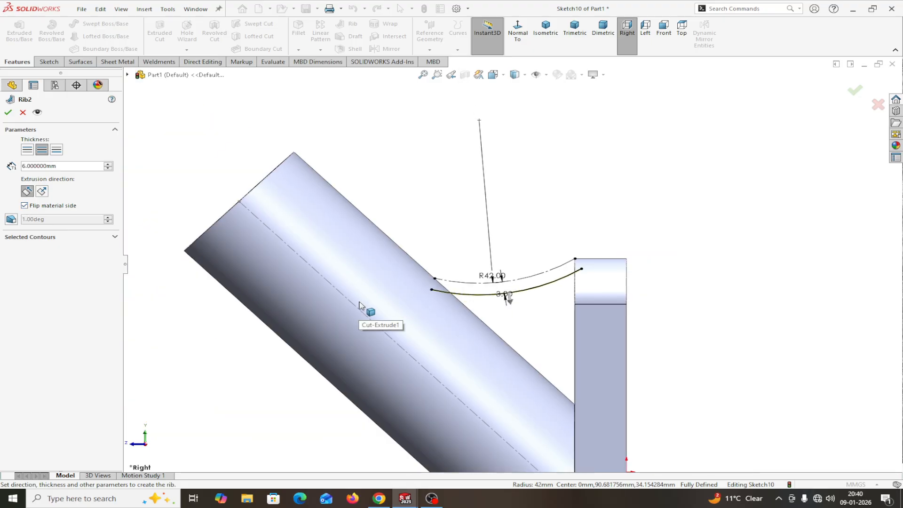
{"action": "left_click", "coordinate": [8, 113]}
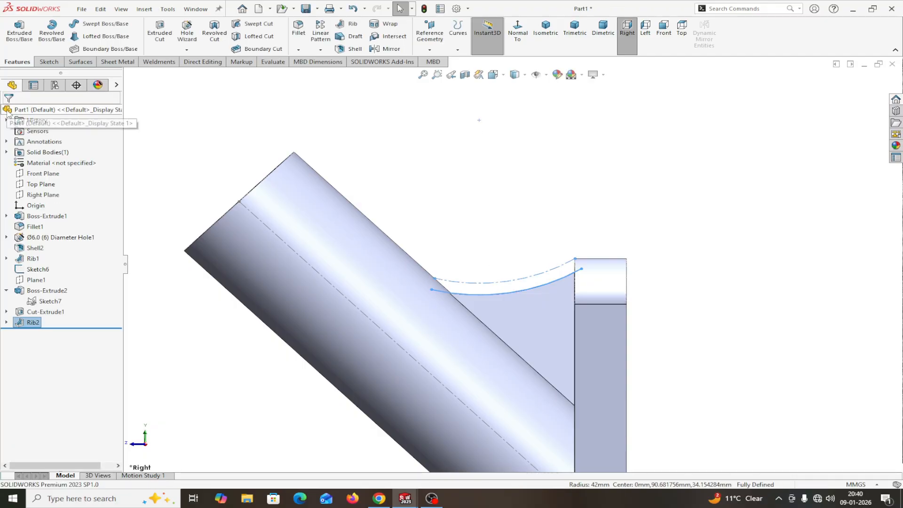
{"action": "mouse_move", "coordinate": [583, 182]}
{"action": "middle_mouse_down"}
{"action": "mouse_move", "coordinate": [609, 201]}
{"action": "mouse_move", "coordinate": [609, 219]}
{"action": "mouse_move", "coordinate": [583, 254]}
{"action": "mouse_move", "coordinate": [578, 182]}
{"action": "middle_mouse_up"}
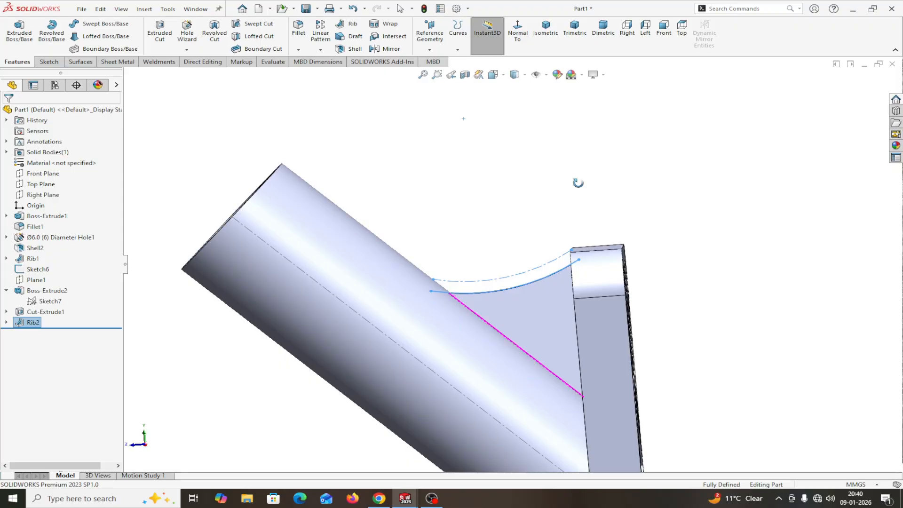
Step: Start a new sketch on the Right Plane and view it normal to the screen
{"action": "left_click", "coordinate": [46, 194]}
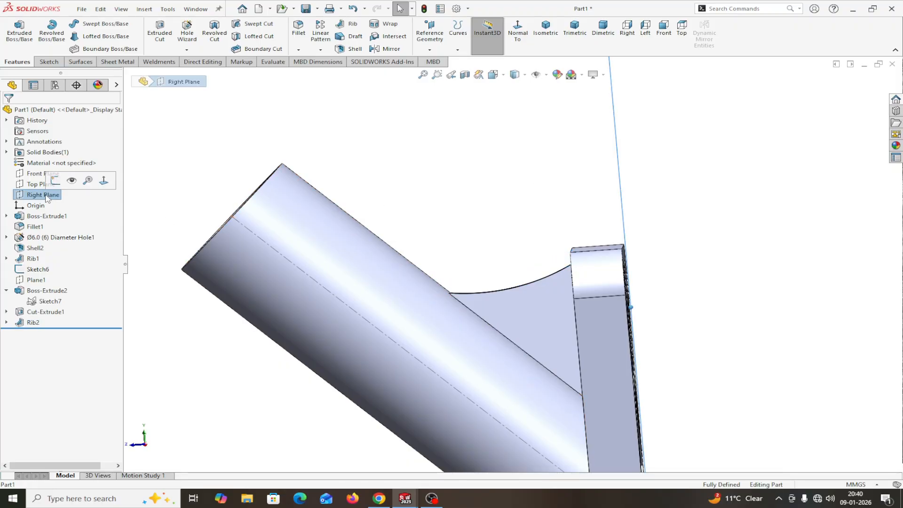
{"action": "left_click", "coordinate": [55, 183]}
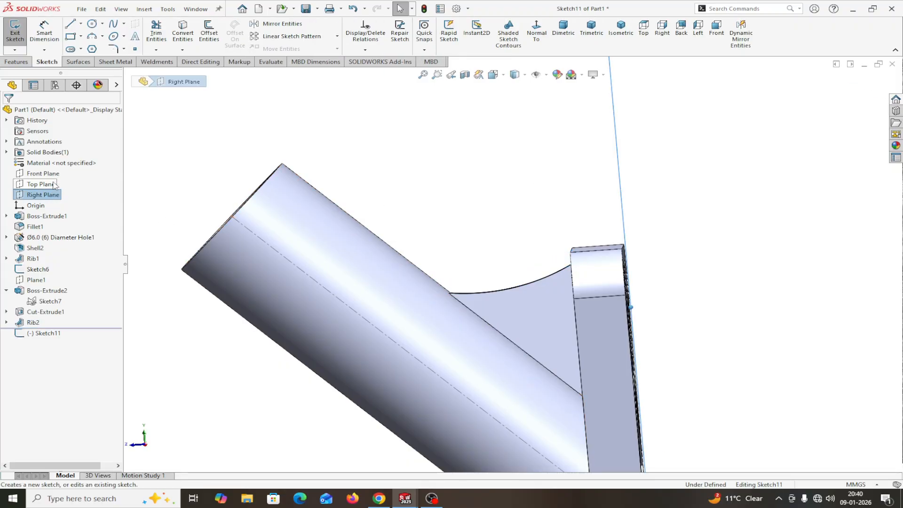
{"action": "left_click", "coordinate": [536, 33]}
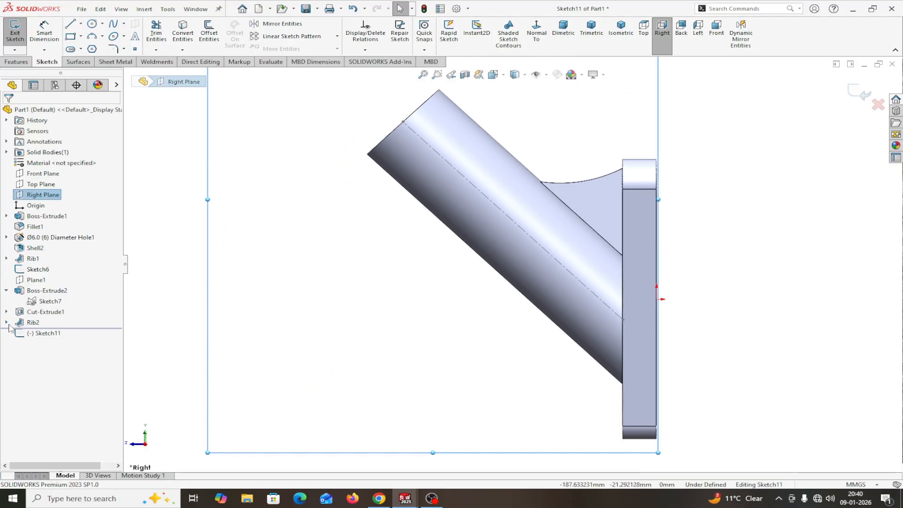
Step: Show Sketch10 under Rib2 and Convert Entities its R42 arc into the new sketch
{"action": "left_click", "coordinate": [6, 322]}
{"action": "right_click", "coordinate": [43, 333]}
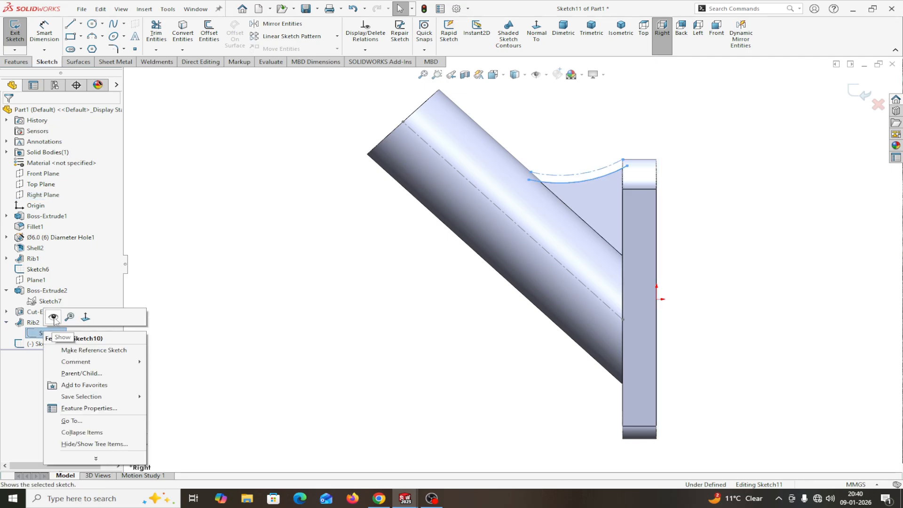
{"action": "left_click", "coordinate": [53, 316]}
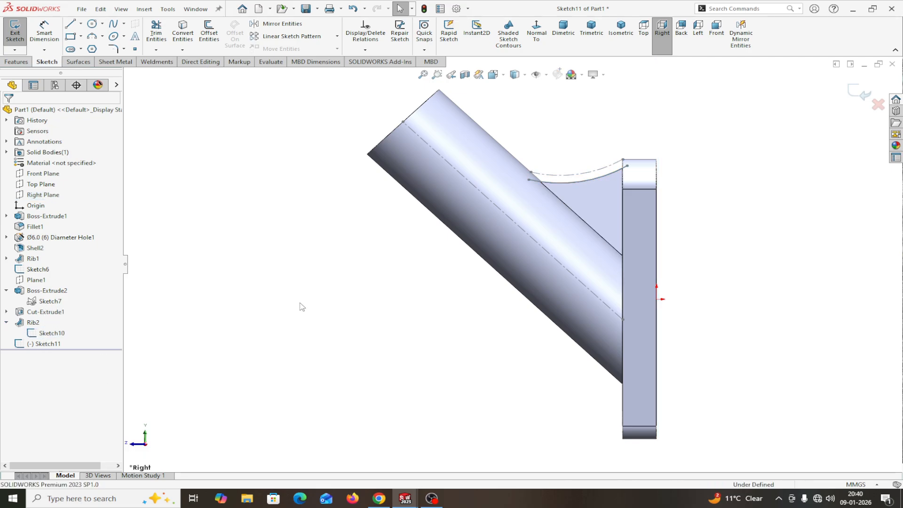
{"action": "left_click", "coordinate": [570, 179]}
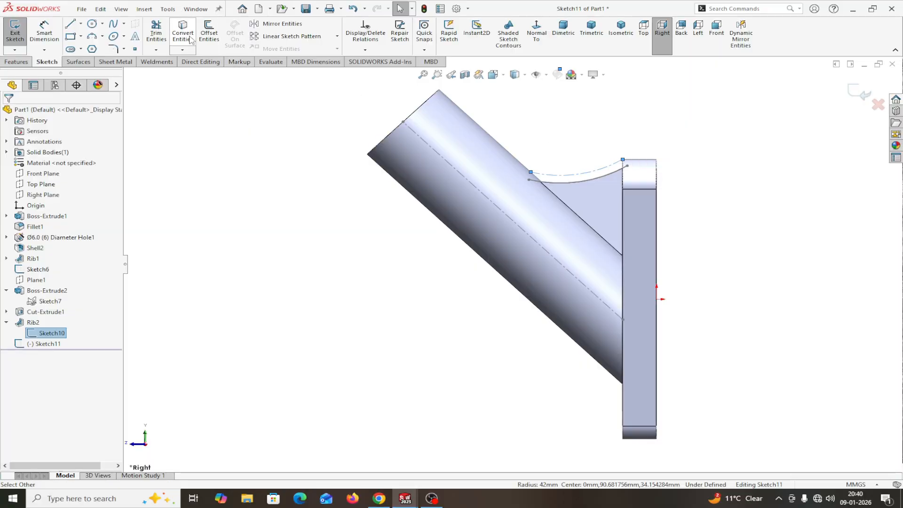
{"action": "left_click", "coordinate": [190, 40]}
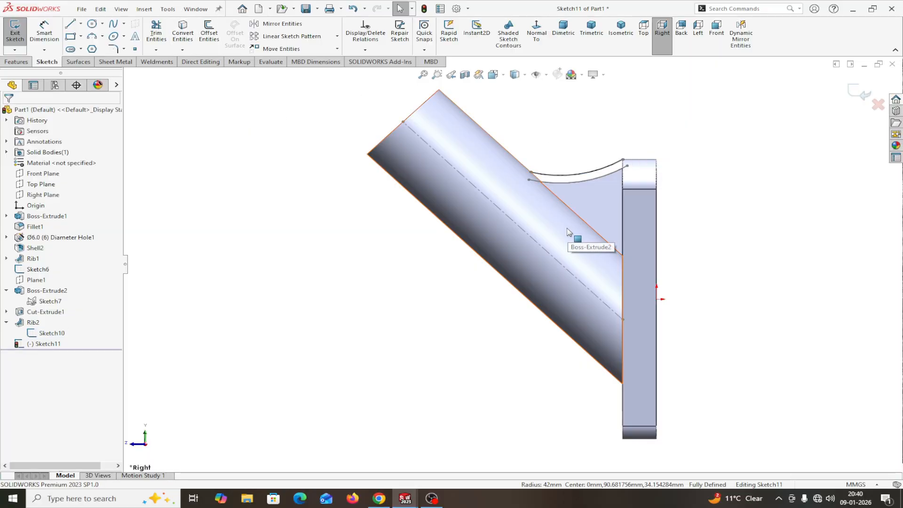
Step: Draw a three-point arc extending leftward from the converted arc's end
{"action": "left_click", "coordinate": [92, 36]}
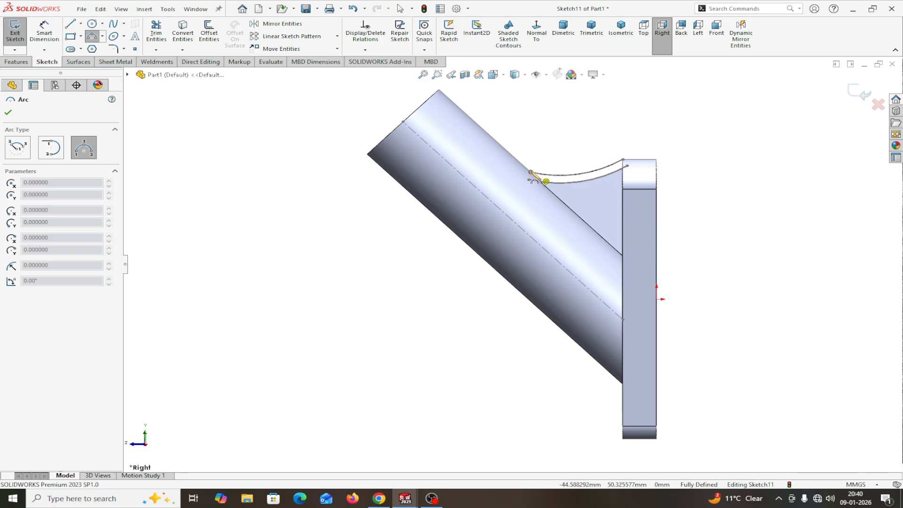
{"action": "left_click", "coordinate": [530, 173]}
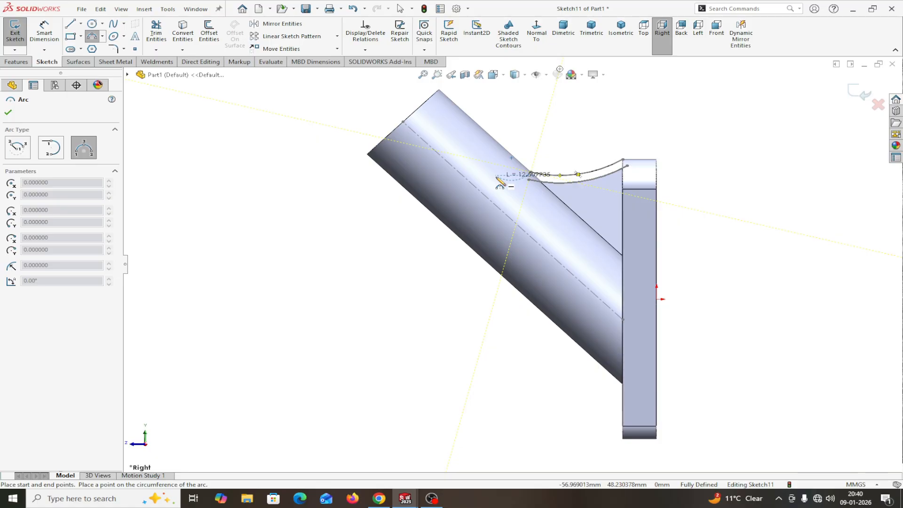
{"action": "left_click", "coordinate": [496, 177]}
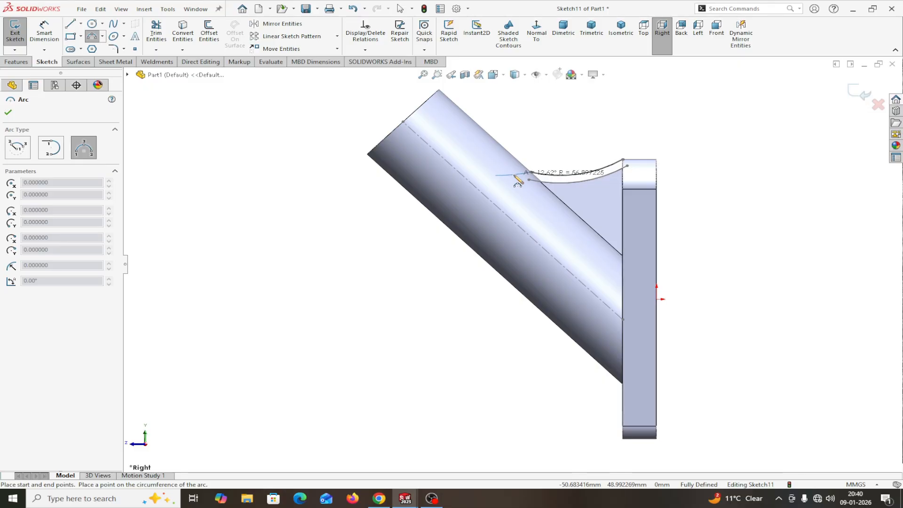
{"action": "left_click", "coordinate": [516, 178]}
{"action": "right_click", "coordinate": [517, 180]}
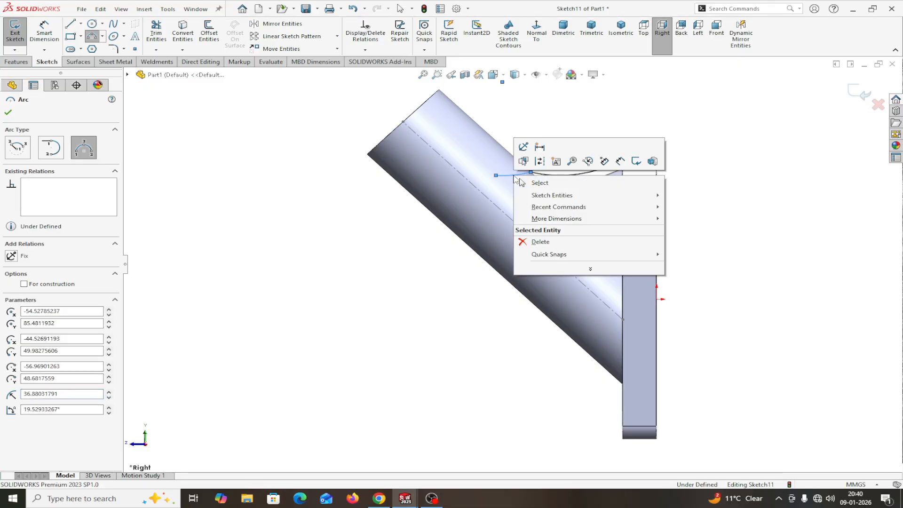
{"action": "left_click", "coordinate": [532, 183]}
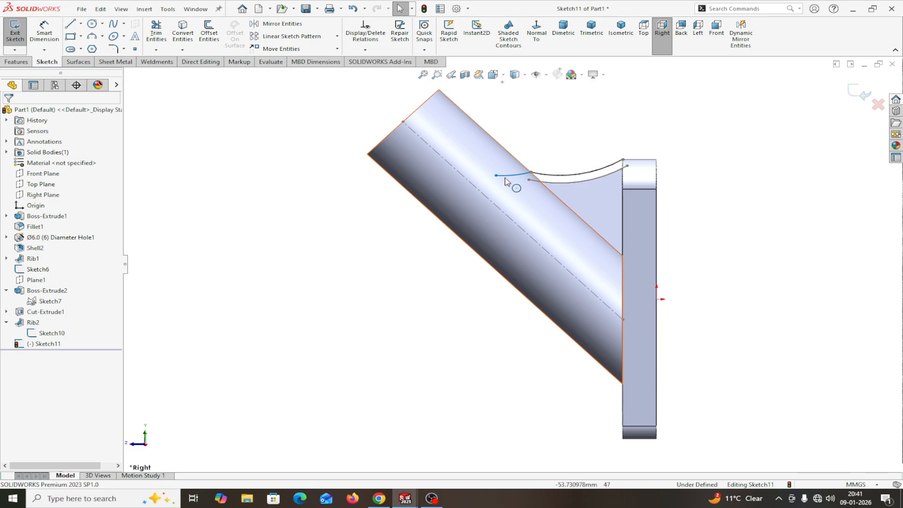
Step: Adjust the short arc's endpoint and make it tangent to the long arc
{"action": "left_click", "coordinate": [530, 172]}
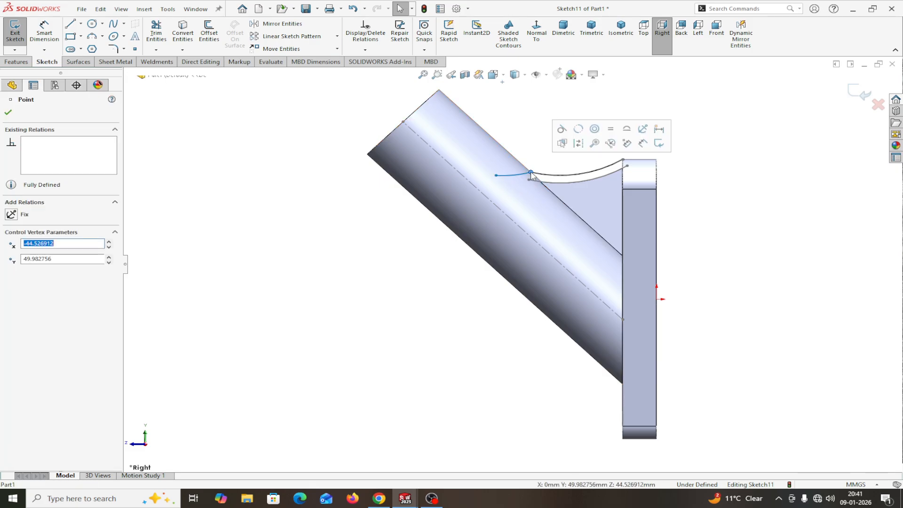
{"action": "left_click", "coordinate": [559, 131]}
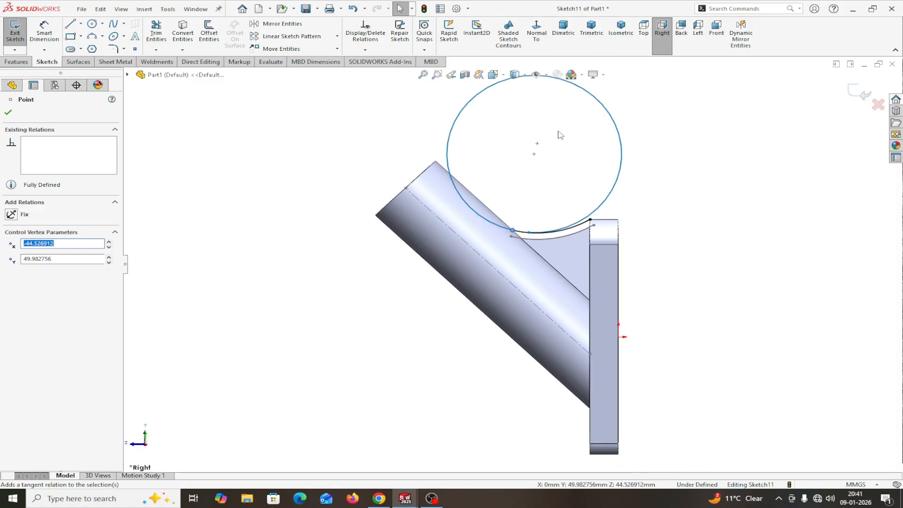
{"action": "left_click", "coordinate": [353, 10]}
{"action": "scroll", "coordinate": [521, 251], "scroll_direction": "down", "scroll_amount": 2}
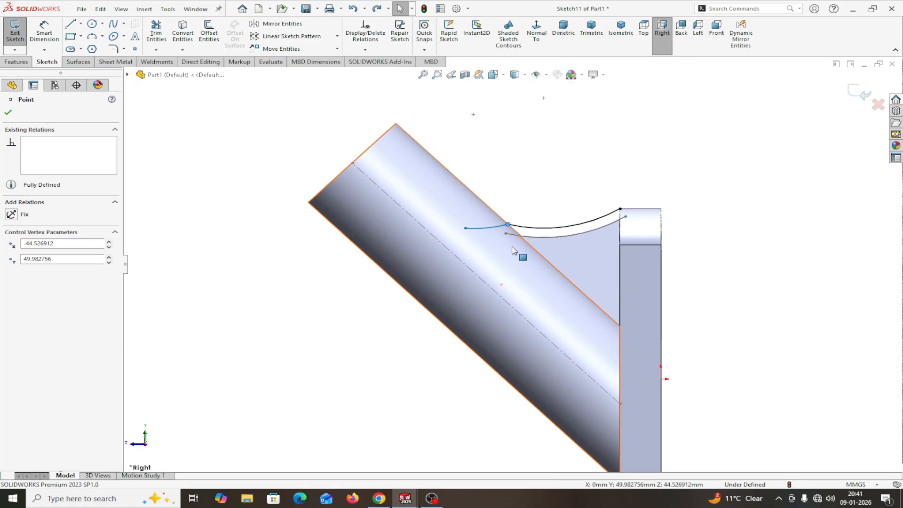
{"action": "left_click_drag", "start_coordinate": [466, 231], "coordinate": [457, 215]}
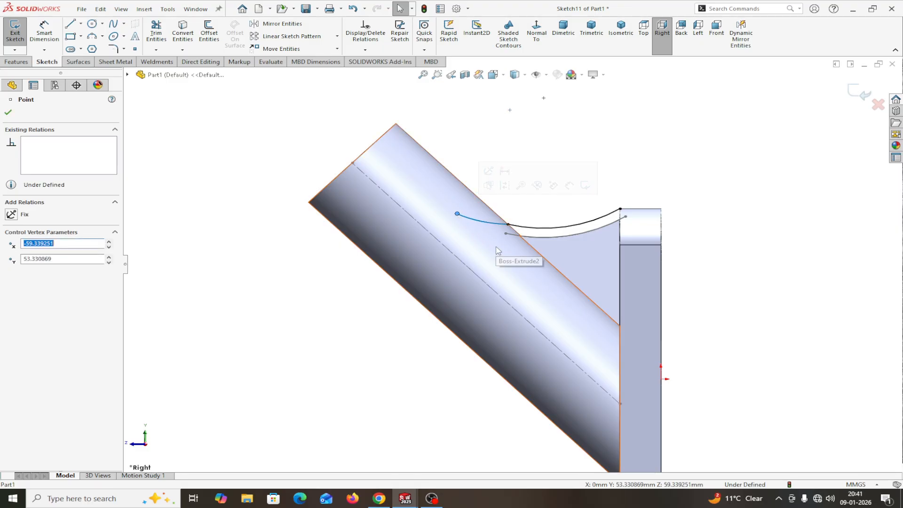
{"action": "left_click", "coordinate": [491, 223]}
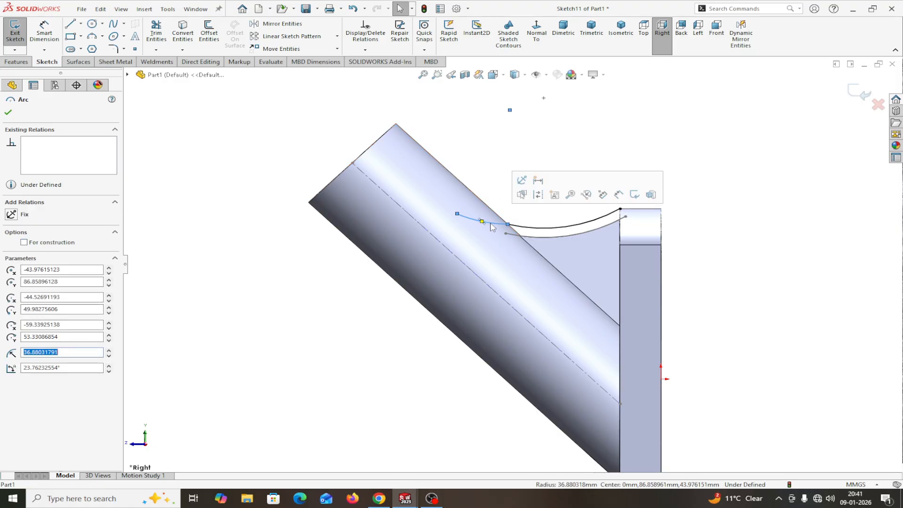
{"action": "left_click", "coordinate": [536, 228], "text": "ctrl"}
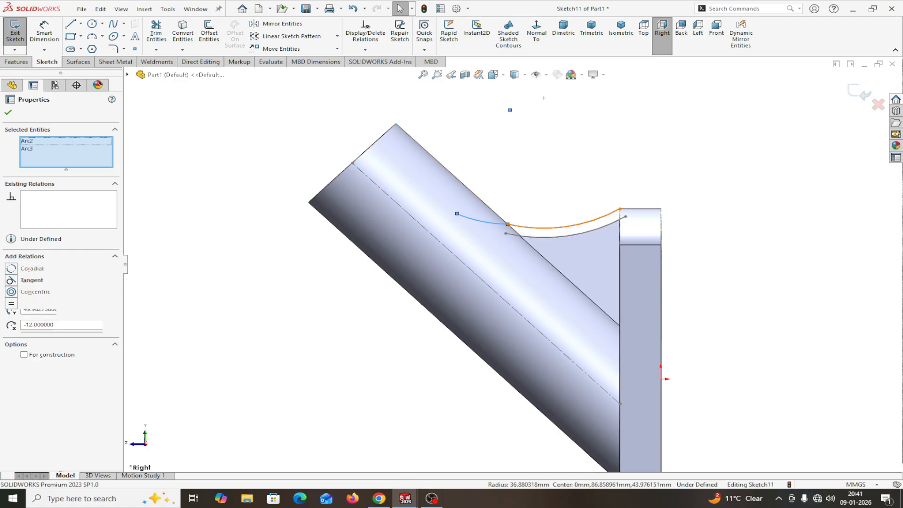
{"action": "left_click", "coordinate": [16, 281]}
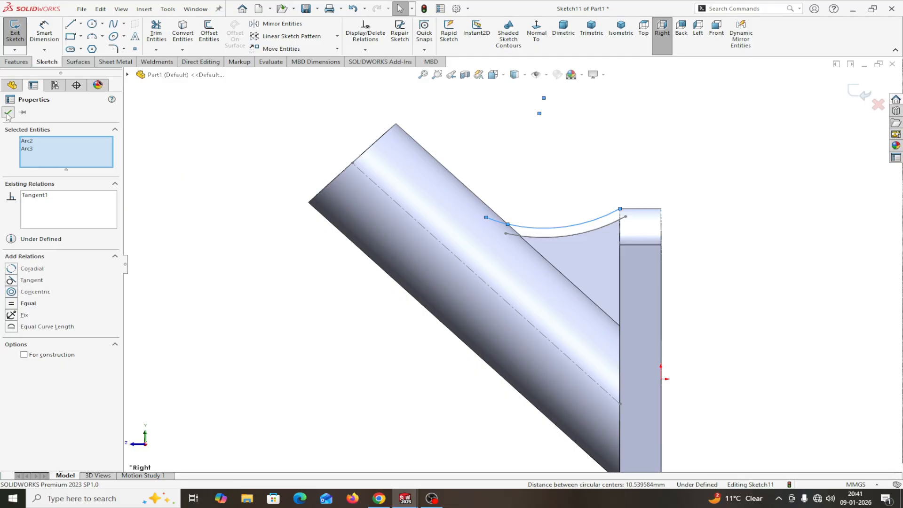
{"action": "left_click", "coordinate": [8, 113]}
{"action": "left_click", "coordinate": [44, 31]}
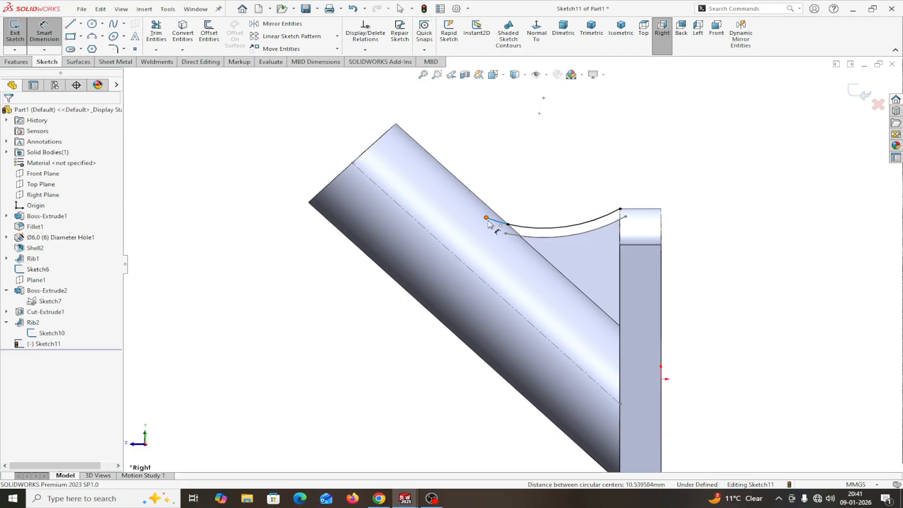
Step: Dimension the arc's radius to 42 mm
{"action": "left_click", "coordinate": [492, 223]}
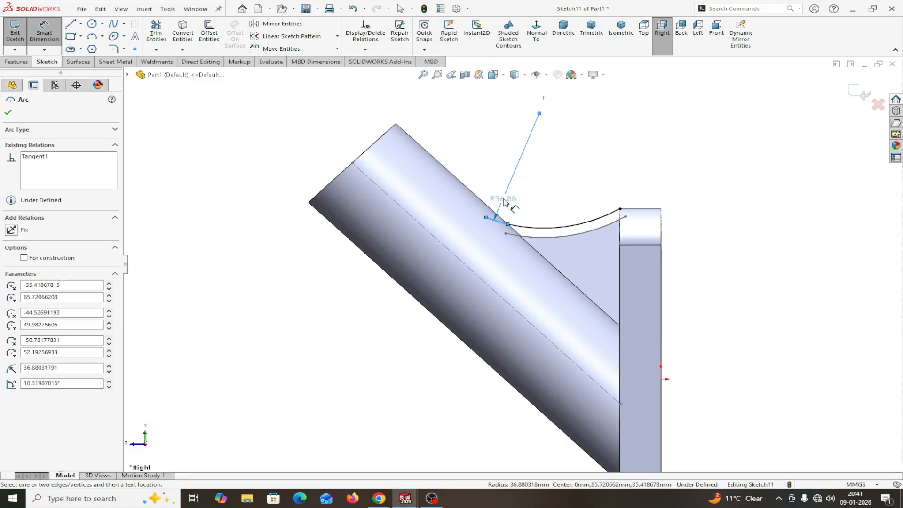
{"action": "left_click", "coordinate": [504, 197]}
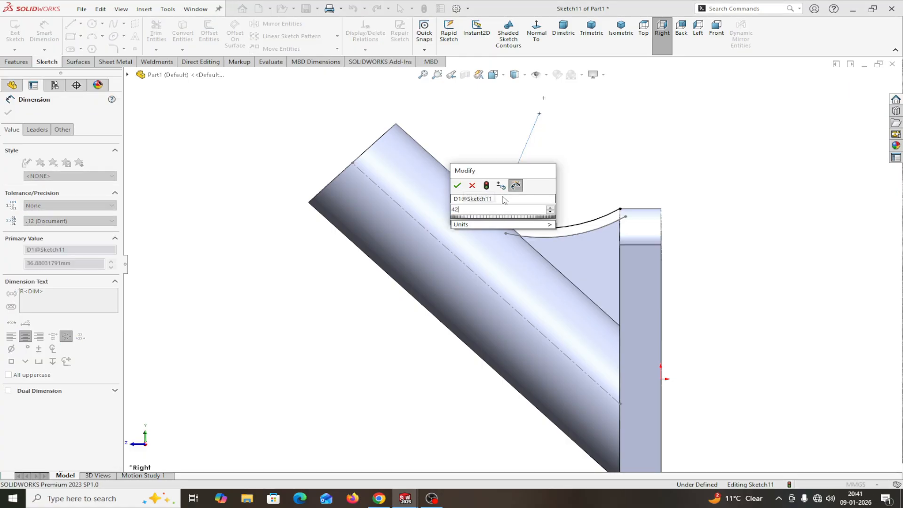
{"action": "left_click", "coordinate": [457, 186]}
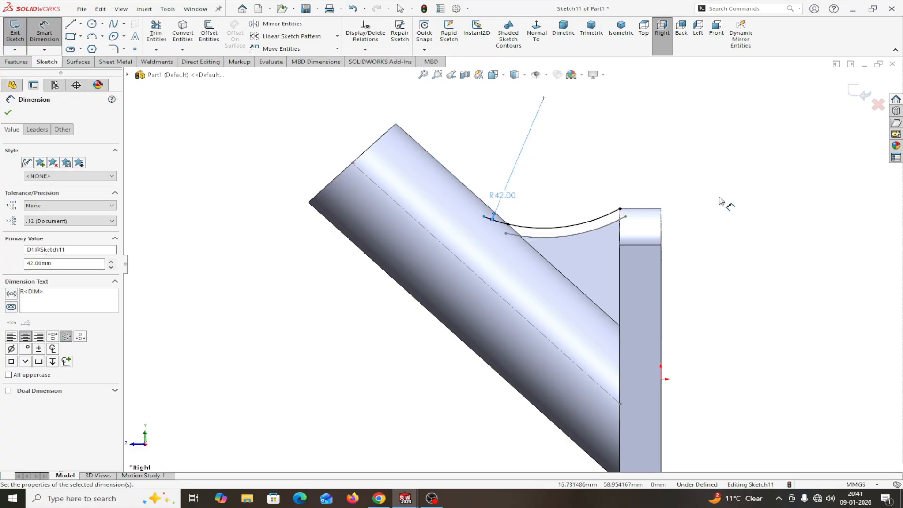
{"action": "left_click", "coordinate": [9, 113]}
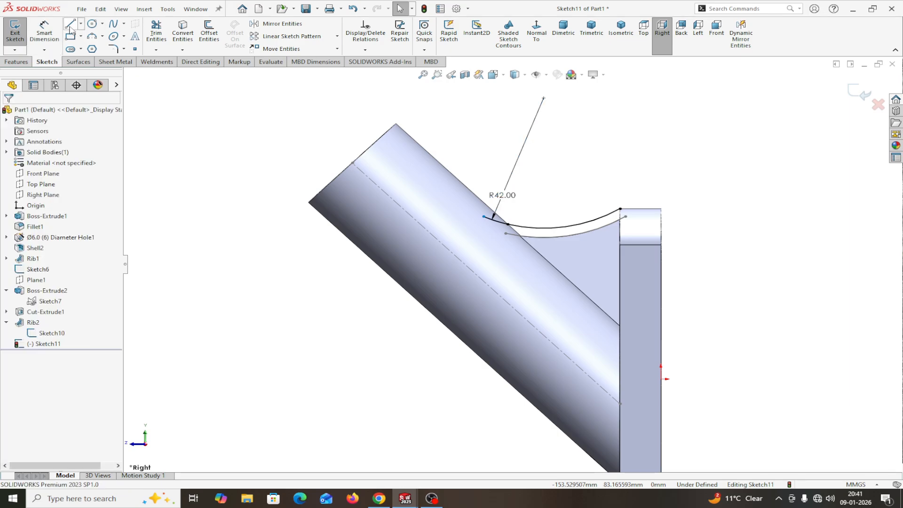
Step: Sketch a short horizontal line from the arc's right end
{"action": "left_click", "coordinate": [70, 24]}
{"action": "scroll", "coordinate": [633, 217], "scroll_direction": "down", "scroll_amount": 3}
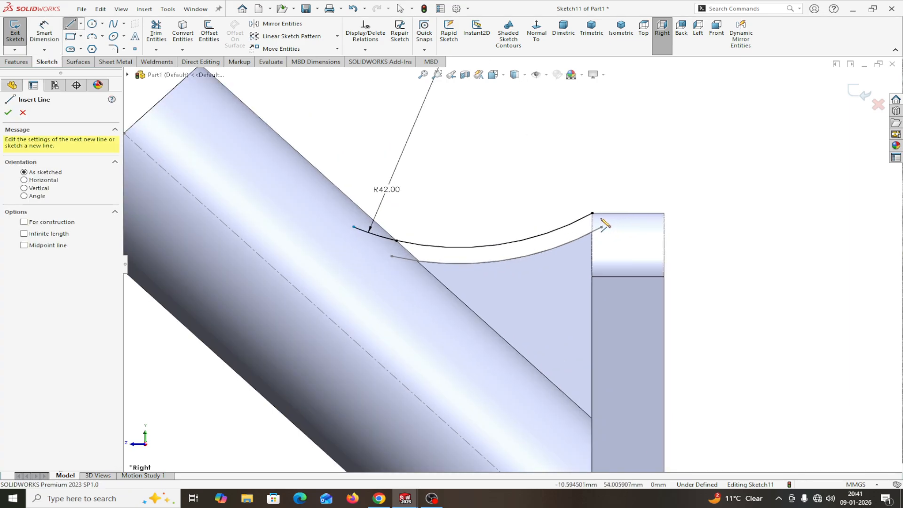
{"action": "left_click", "coordinate": [593, 213]}
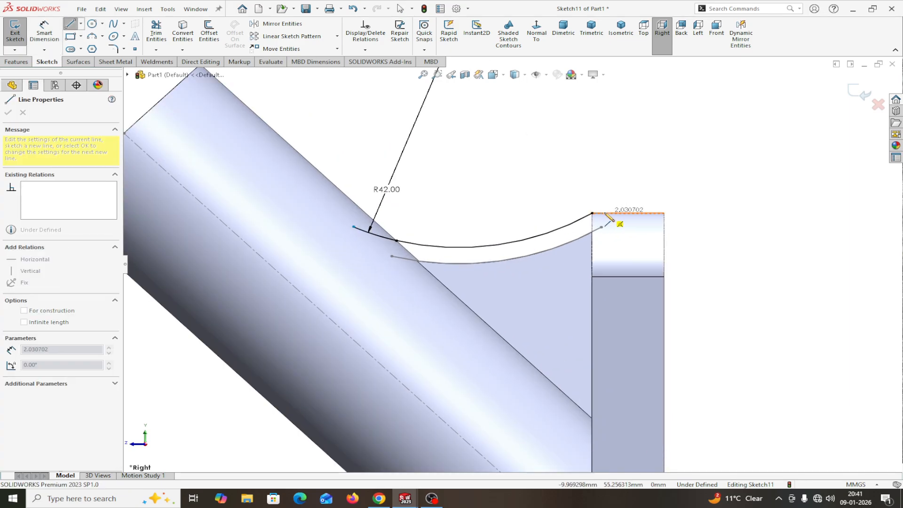
{"action": "left_click", "coordinate": [604, 213]}
{"action": "right_click", "coordinate": [606, 214]}
{"action": "left_click", "coordinate": [630, 220]}
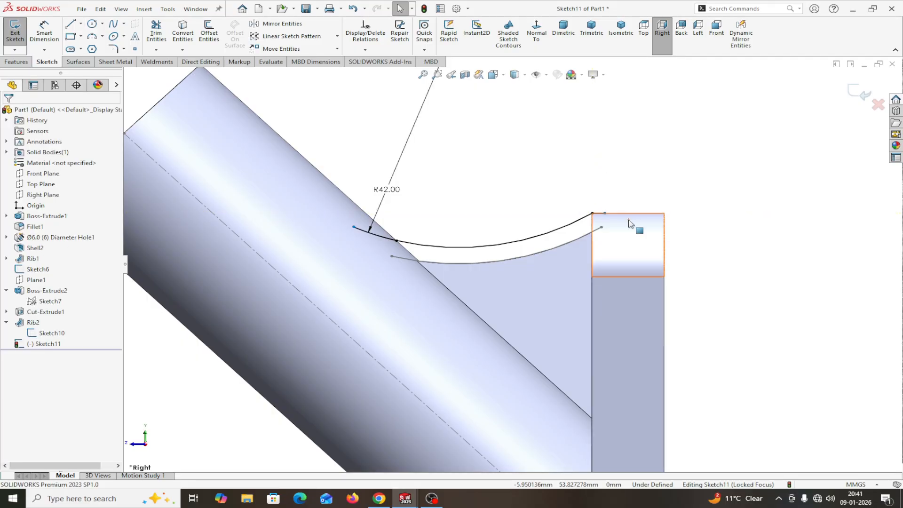
{"action": "scroll", "coordinate": [613, 287], "scroll_direction": "up", "scroll_amount": 3}
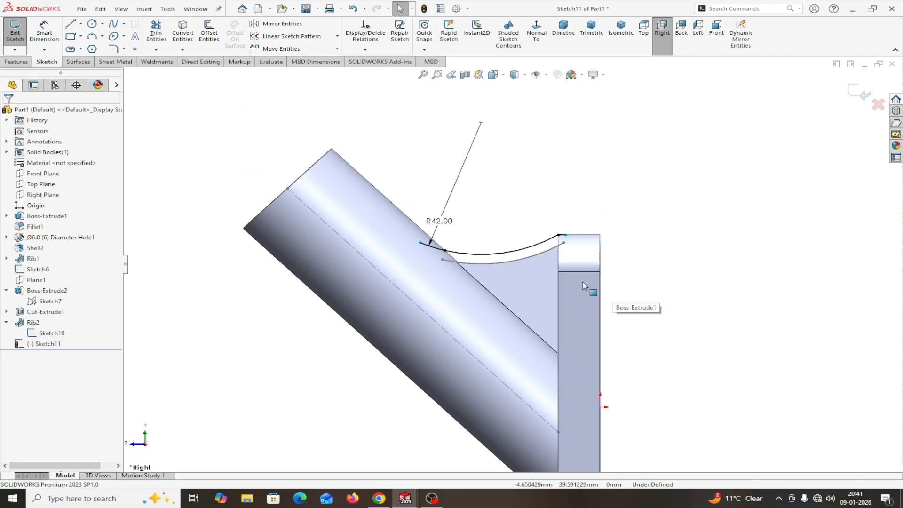
{"action": "scroll", "coordinate": [532, 249], "scroll_direction": "down", "scroll_amount": 3}
{"action": "scroll", "coordinate": [511, 313], "scroll_direction": "up", "scroll_amount": 1}
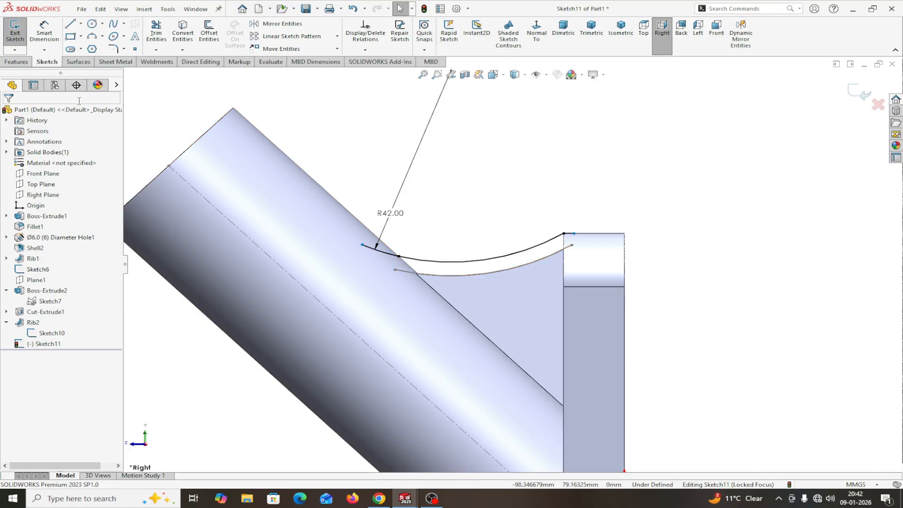
Step: Show the Features tab tools while Sketch11's R42 arc stays open
{"action": "left_click", "coordinate": [22, 62]}
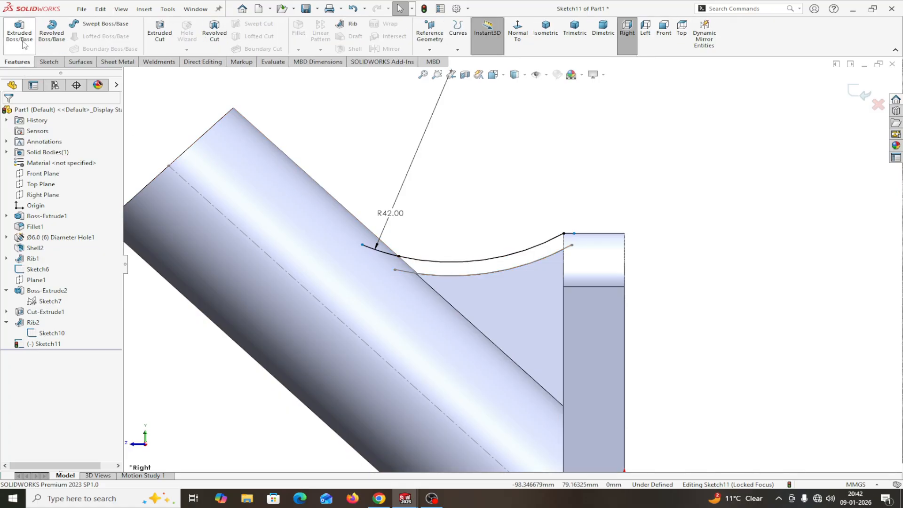
Step: Extrude Sketch11 as a thin feature, Mid Plane 12 mm with 3 mm wall thickness
{"action": "left_click", "coordinate": [21, 39]}
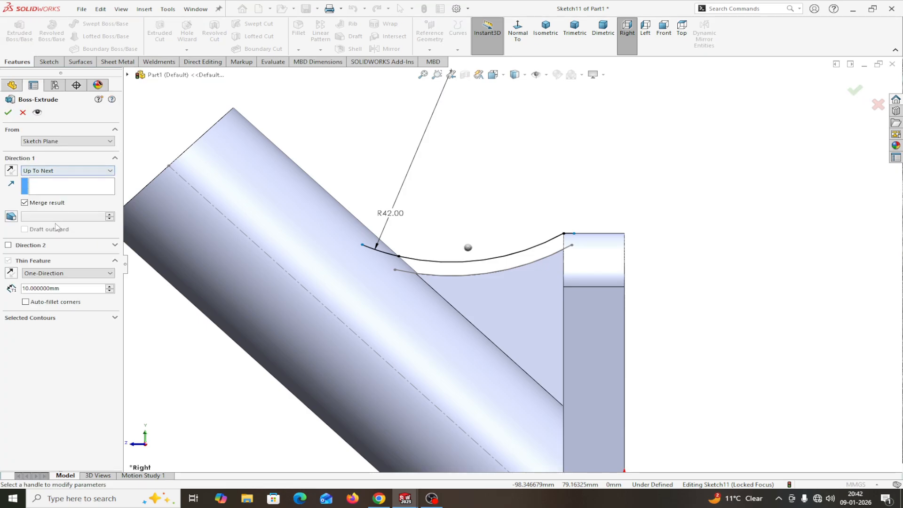
{"action": "left_click", "coordinate": [54, 175]}
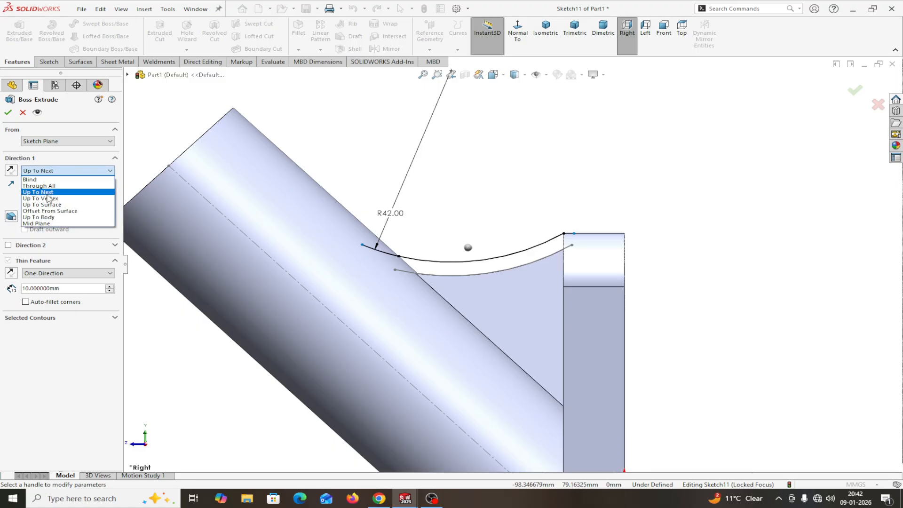
{"action": "left_click", "coordinate": [43, 223]}
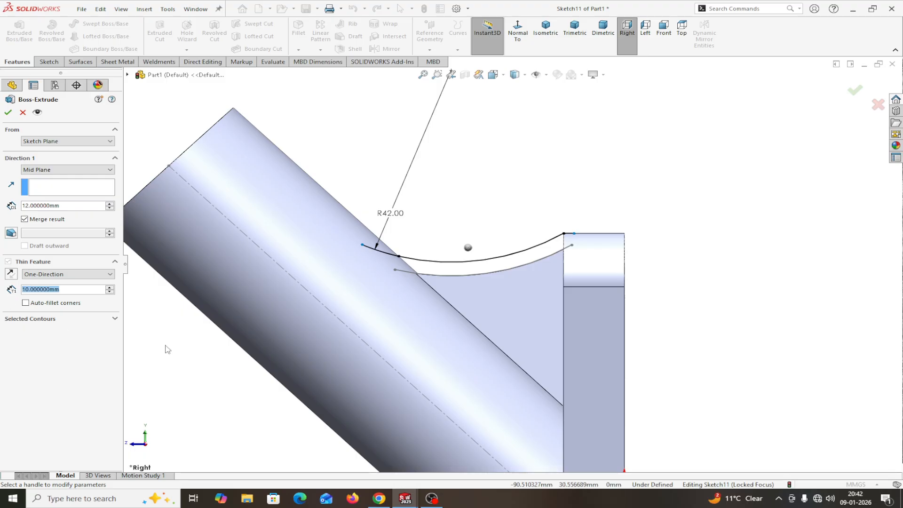
{"action": "type", "text": "3"}
{"action": "key", "text": "Return"}
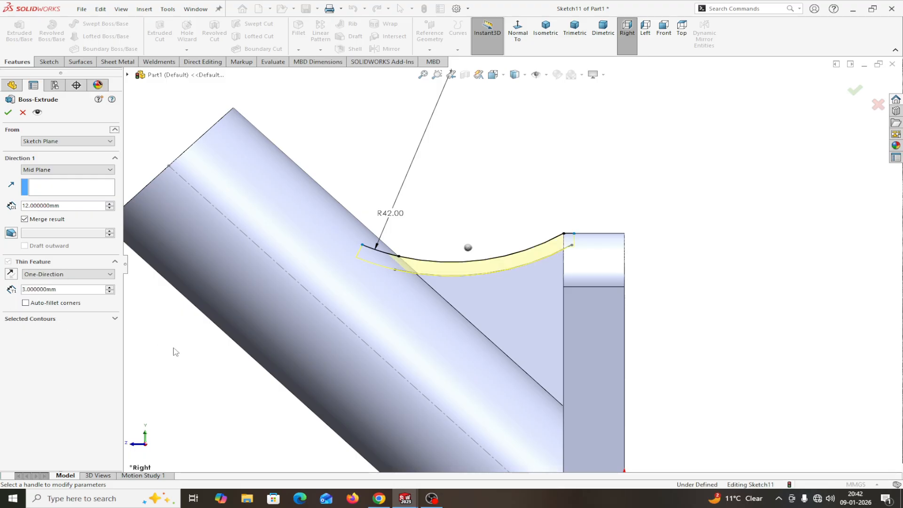
{"action": "middle_click_drag", "start_coordinate": [175, 351], "coordinate": [207, 374]}
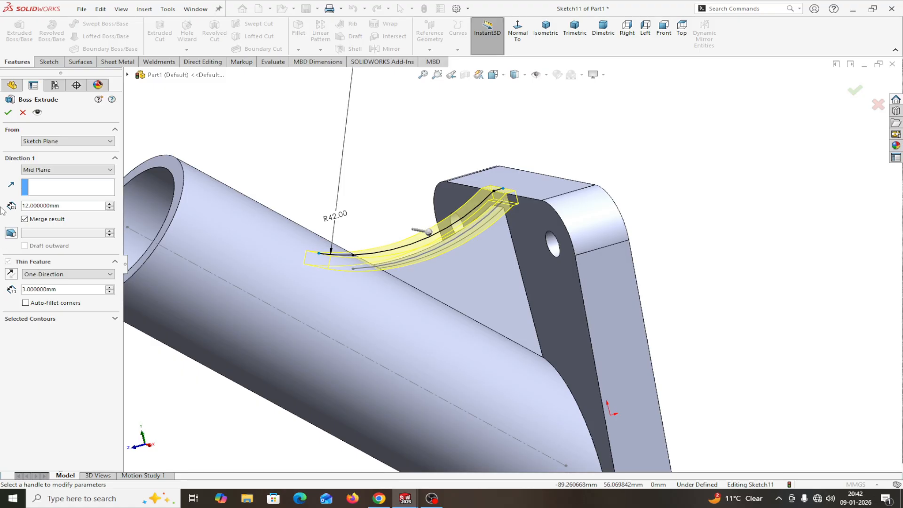
{"action": "left_click", "coordinate": [9, 112]}
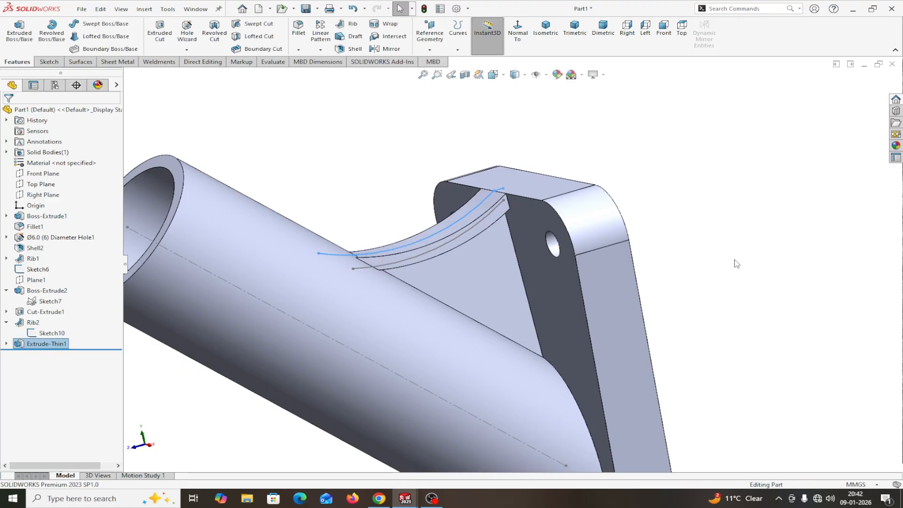
Step: Look into the tube's open end and start Delete Face from Direct Editing
{"action": "middle_click_drag", "start_coordinate": [733, 262], "coordinate": [593, 303]}
{"action": "left_click", "coordinate": [213, 62]}
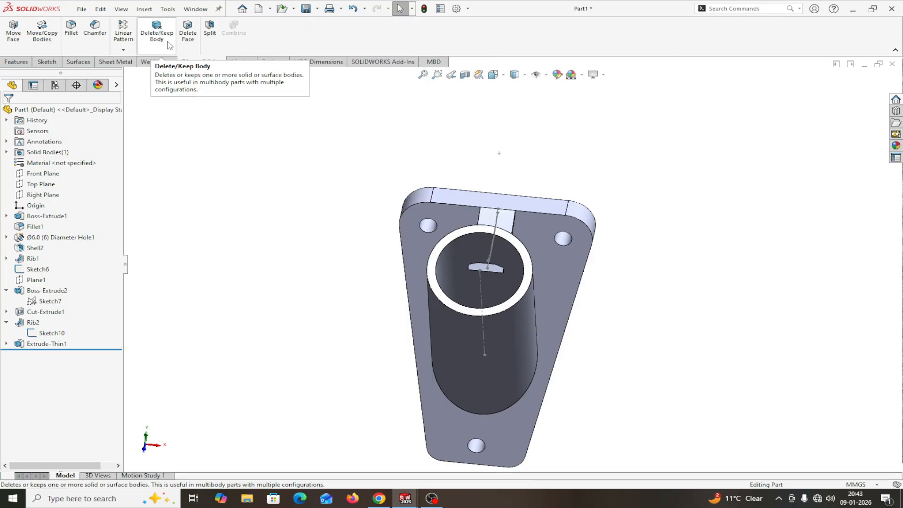
{"action": "left_click", "coordinate": [188, 44]}
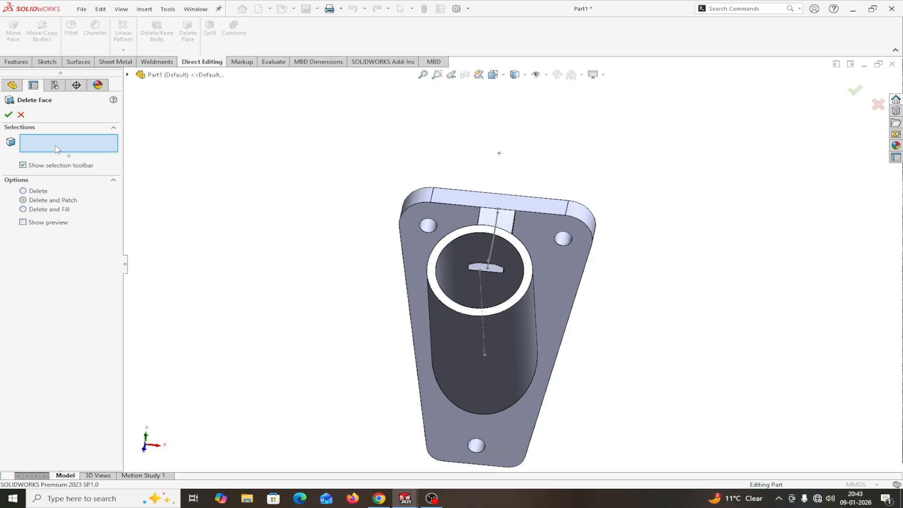
Step: Pick the slot block's faces inside the bore and try to apply the deletion
{"action": "scroll", "coordinate": [296, 282], "scroll_direction": "down", "scroll_amount": 2}
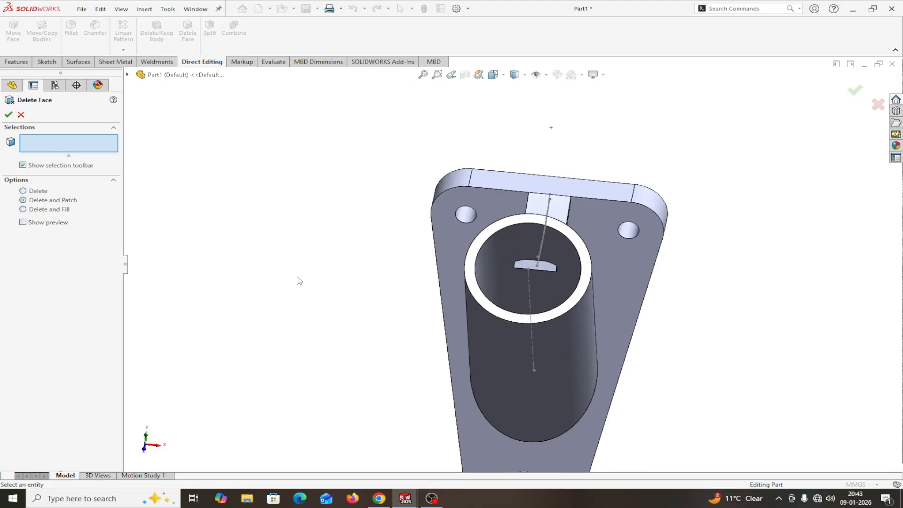
{"action": "scroll", "coordinate": [658, 258], "scroll_direction": "down", "scroll_amount": 5}
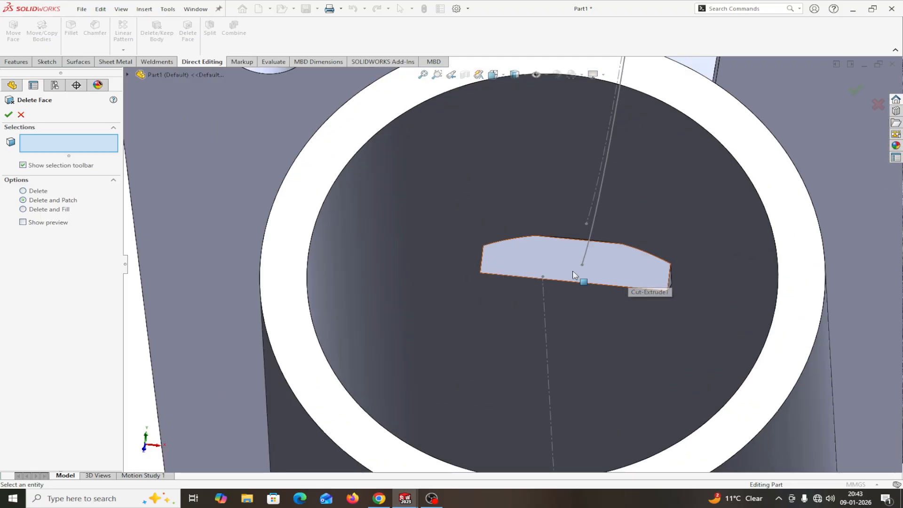
{"action": "left_click", "coordinate": [551, 274]}
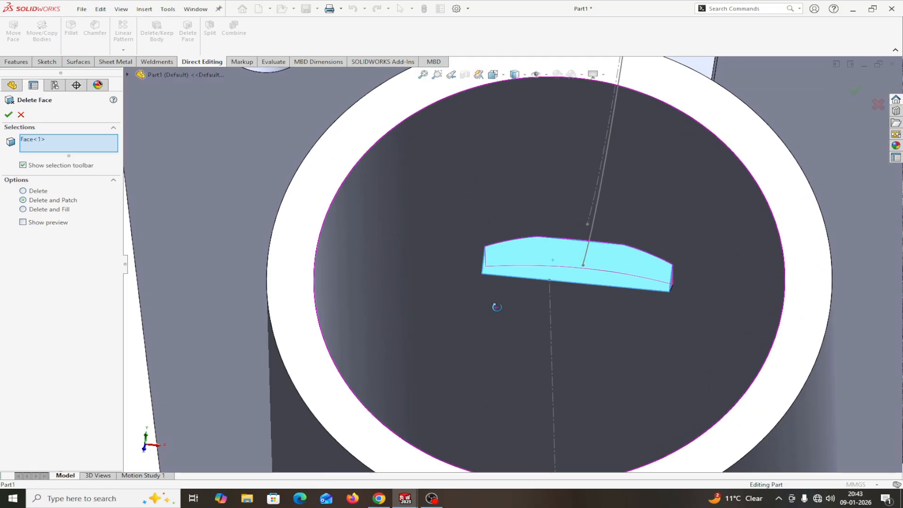
{"action": "middle_click_drag", "start_coordinate": [494, 306], "coordinate": [511, 306]}
{"action": "scroll", "coordinate": [532, 269], "scroll_direction": "down", "scroll_amount": 3}
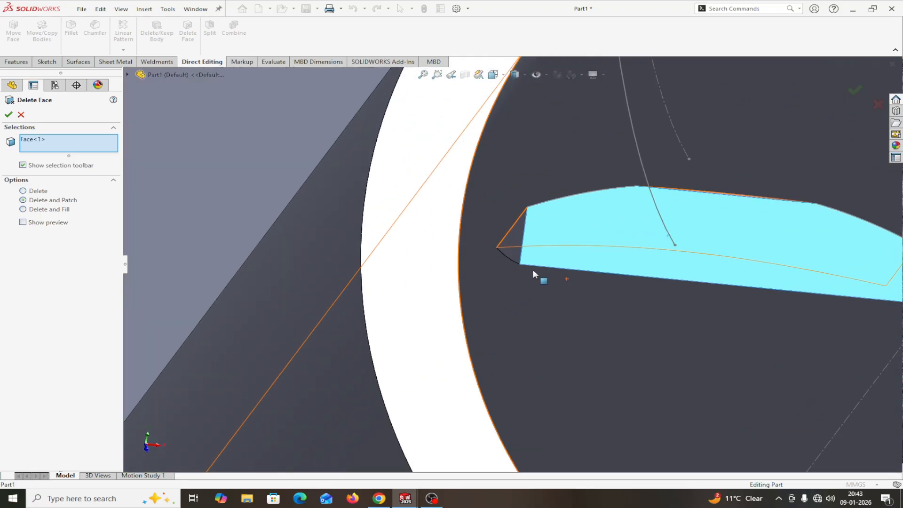
{"action": "left_click", "coordinate": [516, 240]}
{"action": "scroll", "coordinate": [577, 289], "scroll_direction": "up", "scroll_amount": 3}
{"action": "scroll", "coordinate": [625, 324], "scroll_direction": "up", "scroll_amount": 3}
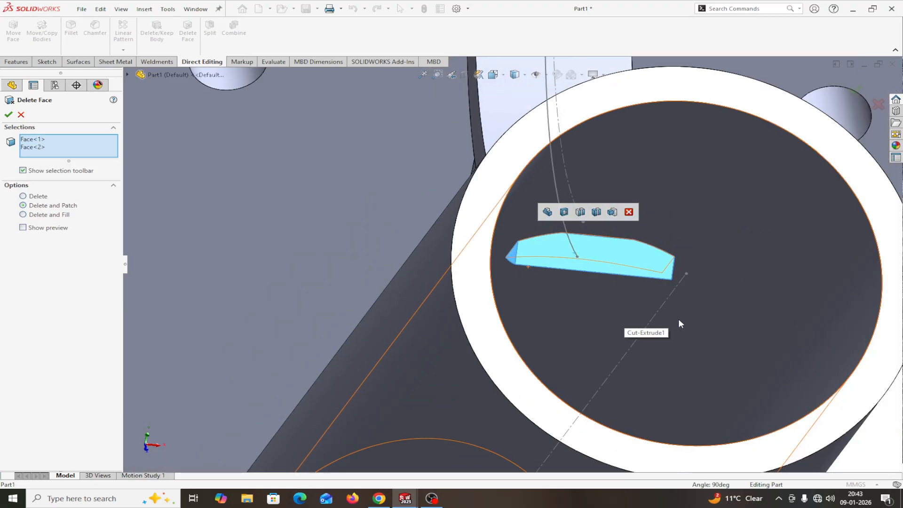
{"action": "middle_click_drag", "start_coordinate": [722, 312], "coordinate": [696, 312]}
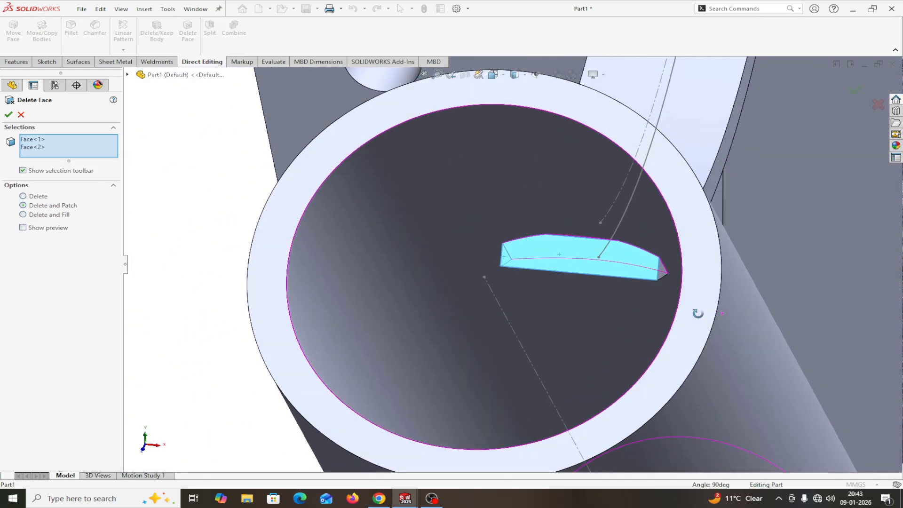
{"action": "scroll", "coordinate": [657, 295], "scroll_direction": "down", "scroll_amount": 5}
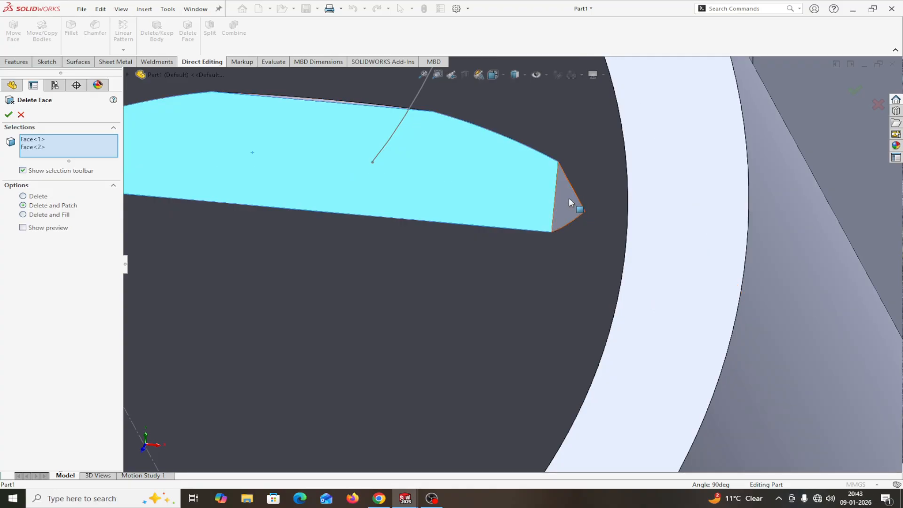
{"action": "left_click", "coordinate": [569, 198]}
{"action": "middle_click_drag", "start_coordinate": [517, 267], "coordinate": [524, 238]}
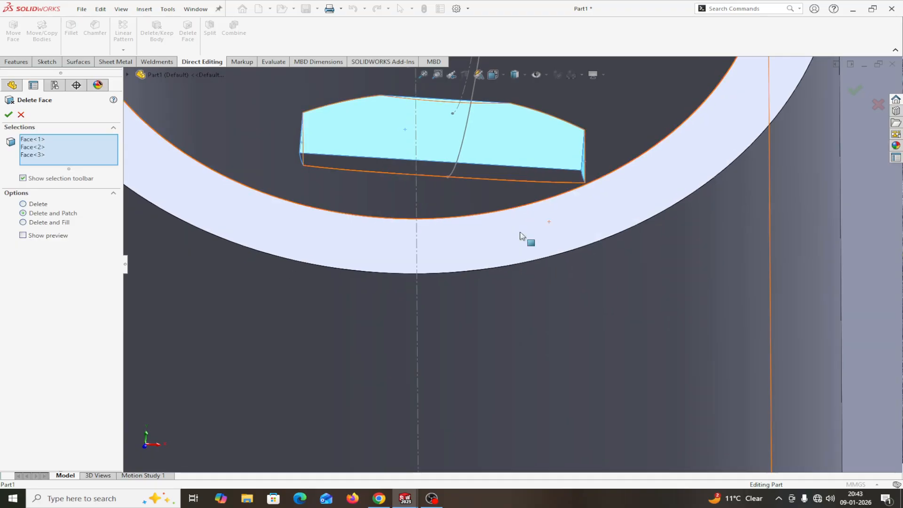
{"action": "left_click", "coordinate": [373, 167]}
{"action": "left_click", "coordinate": [8, 115]}
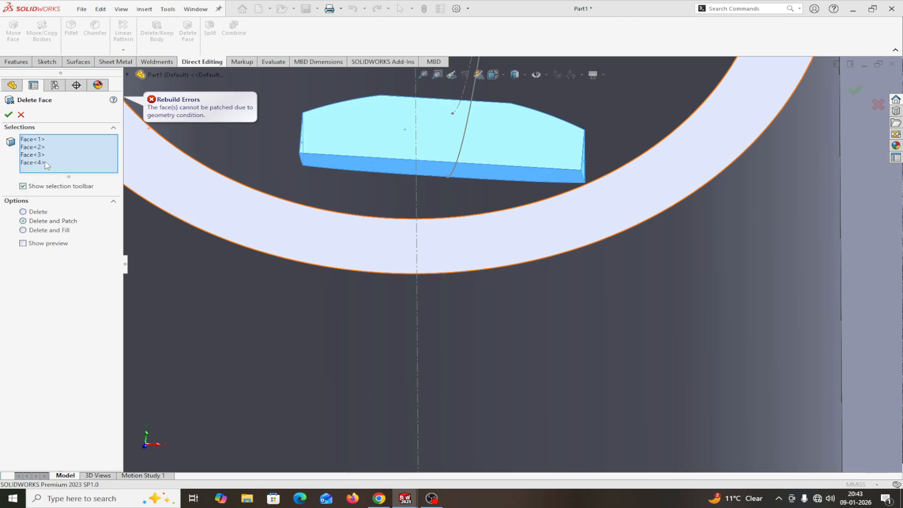
Step: Clear the face list and reselect the slot's top and front faces
{"action": "middle_click_drag", "start_coordinate": [298, 171], "coordinate": [548, 217]}
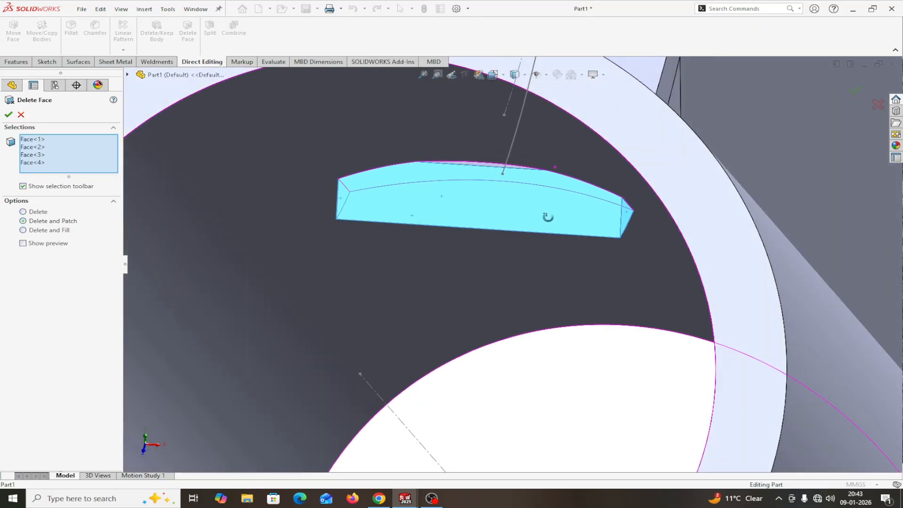
{"action": "right_click", "coordinate": [54, 155]}
{"action": "left_click", "coordinate": [73, 160]}
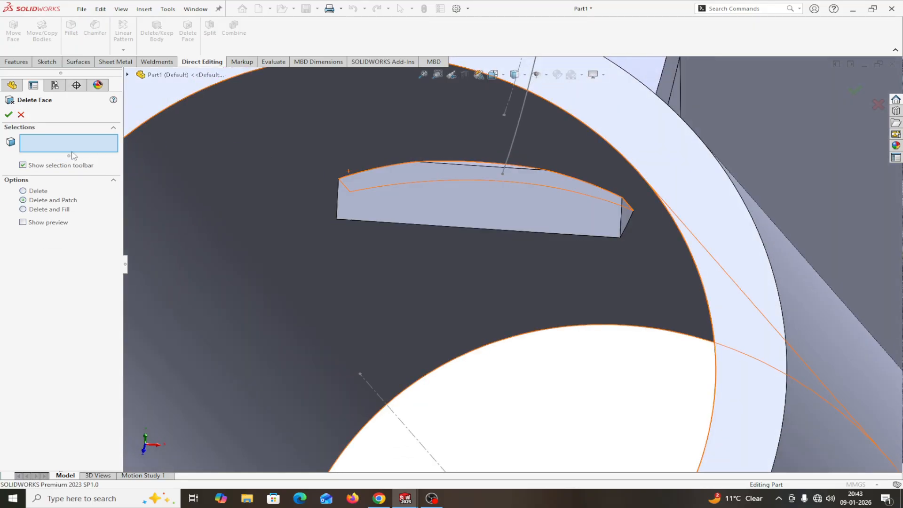
{"action": "scroll", "coordinate": [429, 199], "scroll_direction": "down", "scroll_amount": 2}
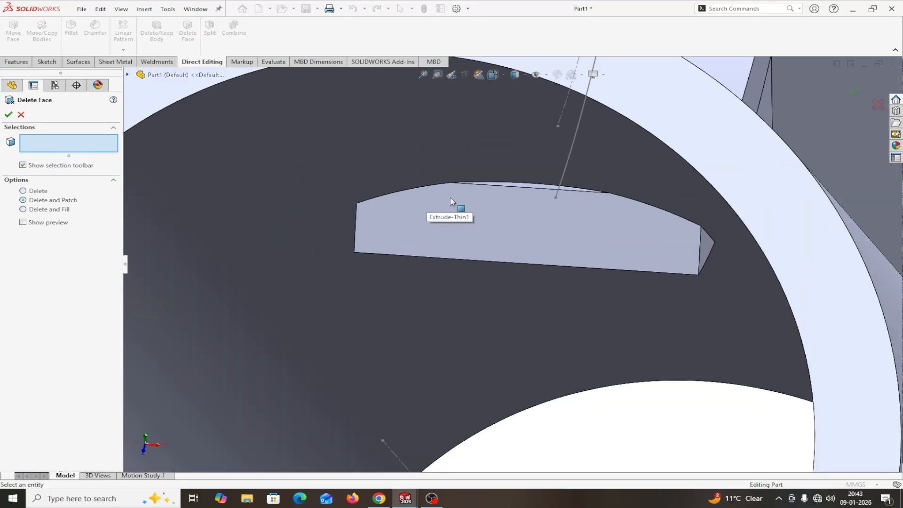
{"action": "scroll", "coordinate": [503, 197], "scroll_direction": "down", "scroll_amount": 2}
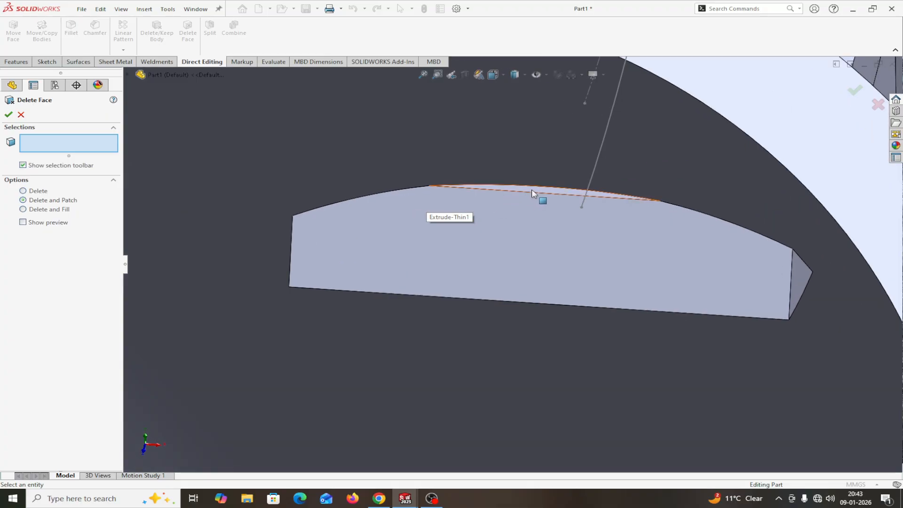
{"action": "left_click", "coordinate": [532, 190]}
{"action": "left_click", "coordinate": [532, 207]}
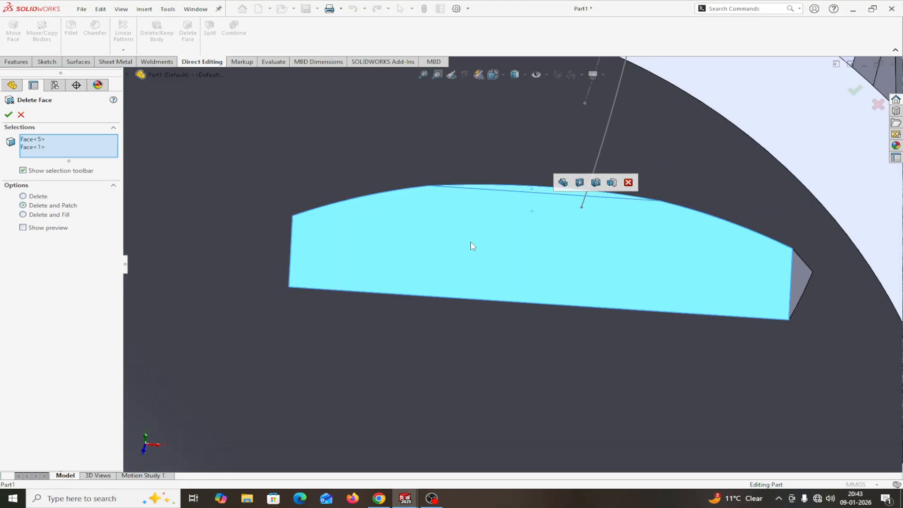
Step: Add the remaining slot end and side faces and create DeleteFace2 with Delete and Patch
{"action": "scroll", "coordinate": [473, 246], "scroll_direction": "up", "scroll_amount": 3}
{"action": "mouse_move", "coordinate": [473, 246]}
{"action": "middle_mouse_down"}
{"action": "mouse_move", "coordinate": [494, 234]}
{"action": "mouse_move", "coordinate": [470, 238]}
{"action": "middle_mouse_up"}
{"action": "left_click", "coordinate": [349, 255]}
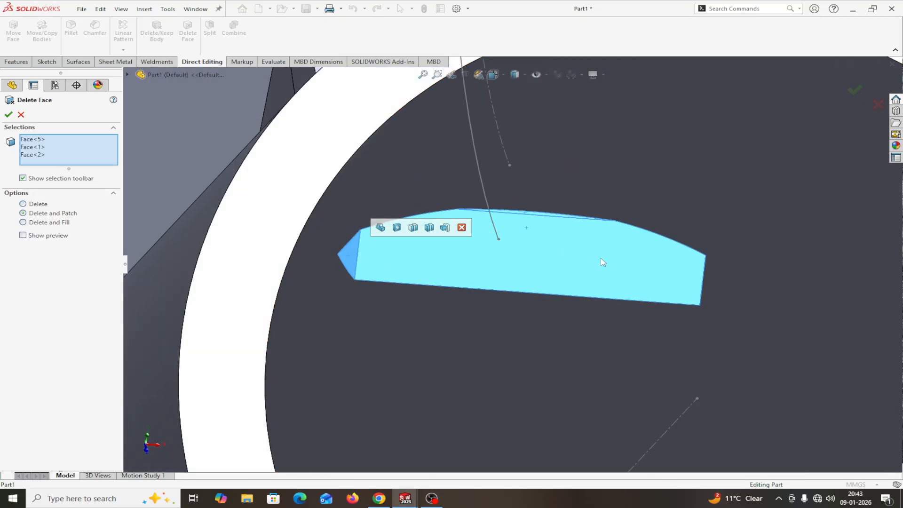
{"action": "middle_click_drag", "start_coordinate": [733, 296], "coordinate": [631, 288]}
{"action": "left_click", "coordinate": [686, 277]}
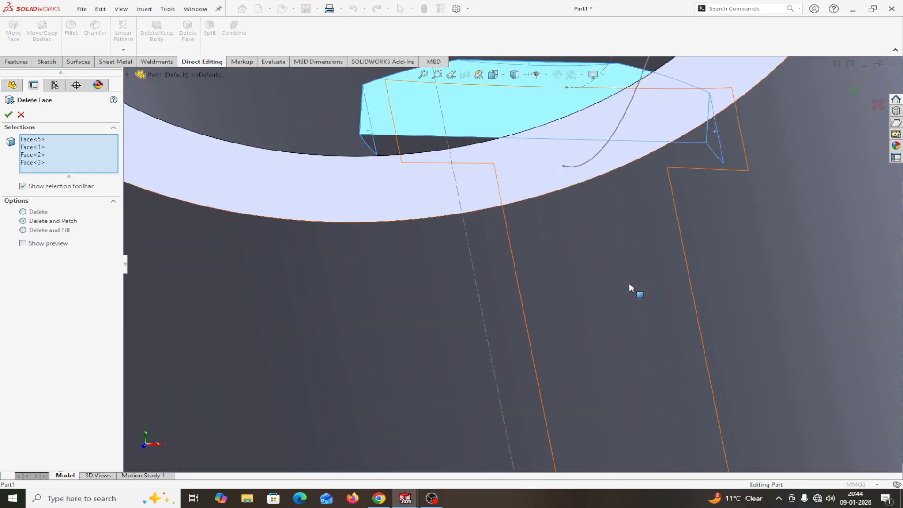
{"action": "left_click", "coordinate": [432, 150]}
{"action": "mouse_move", "coordinate": [559, 221]}
{"action": "middle_mouse_down"}
{"action": "mouse_move", "coordinate": [569, 225]}
{"action": "mouse_move", "coordinate": [572, 214]}
{"action": "mouse_move", "coordinate": [563, 220]}
{"action": "middle_mouse_up"}
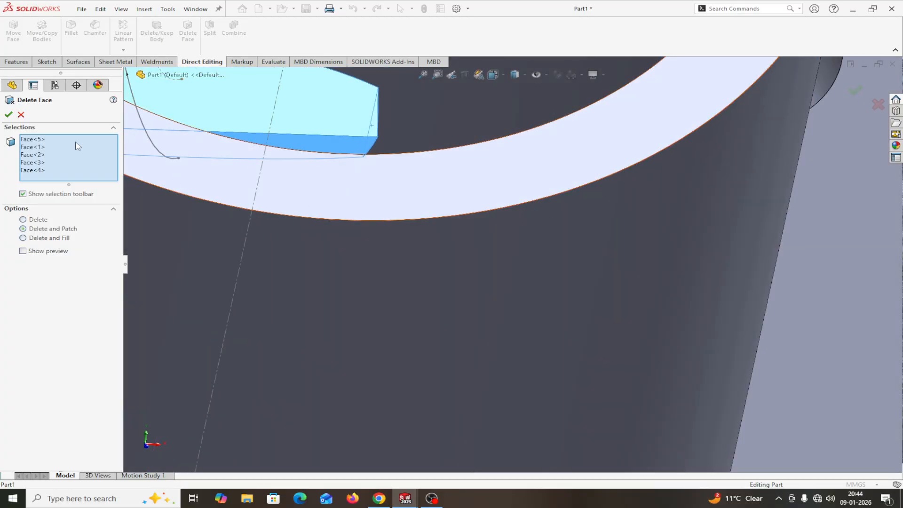
{"action": "left_click", "coordinate": [9, 115]}
{"action": "scroll", "coordinate": [453, 267], "scroll_direction": "up", "scroll_amount": 6}
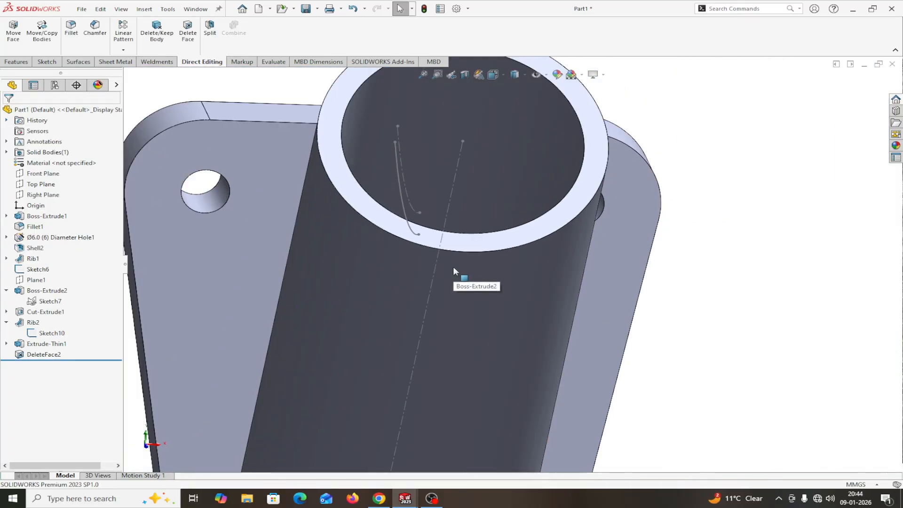
Step: Orbit around the part and open a Section View along the Right Plane
{"action": "scroll", "coordinate": [453, 266], "scroll_direction": "up", "scroll_amount": 2}
{"action": "middle_click_drag", "start_coordinate": [767, 238], "coordinate": [754, 284]}
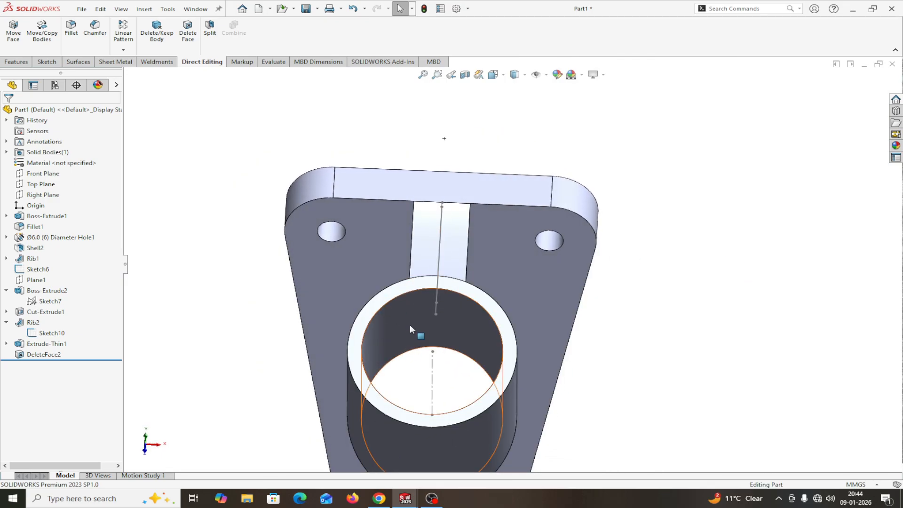
{"action": "middle_click_drag", "start_coordinate": [735, 329], "coordinate": [704, 330]}
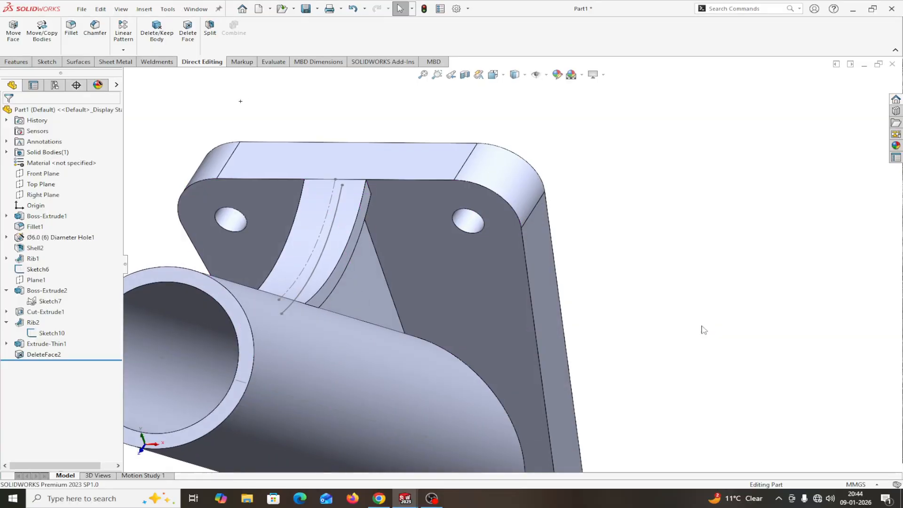
{"action": "left_click", "coordinate": [464, 75]}
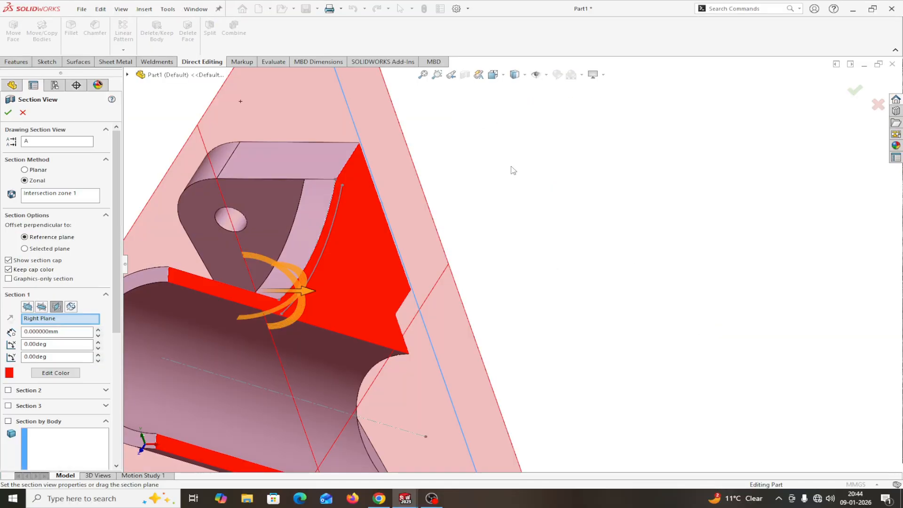
Step: Apply a Front Plane section view offset 18 mm and orbit to inspect the tube wall and rib
{"action": "middle_click_drag", "start_coordinate": [583, 252], "coordinate": [540, 309]}
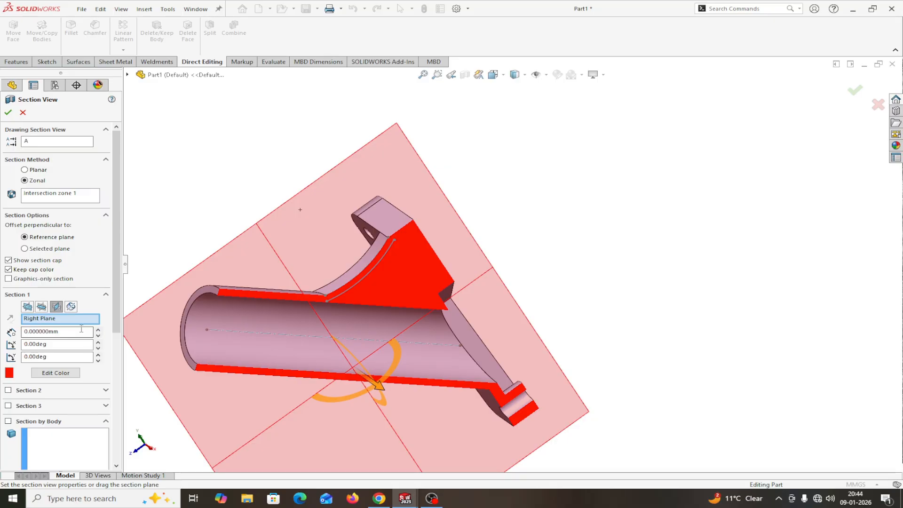
{"action": "left_click", "coordinate": [28, 309]}
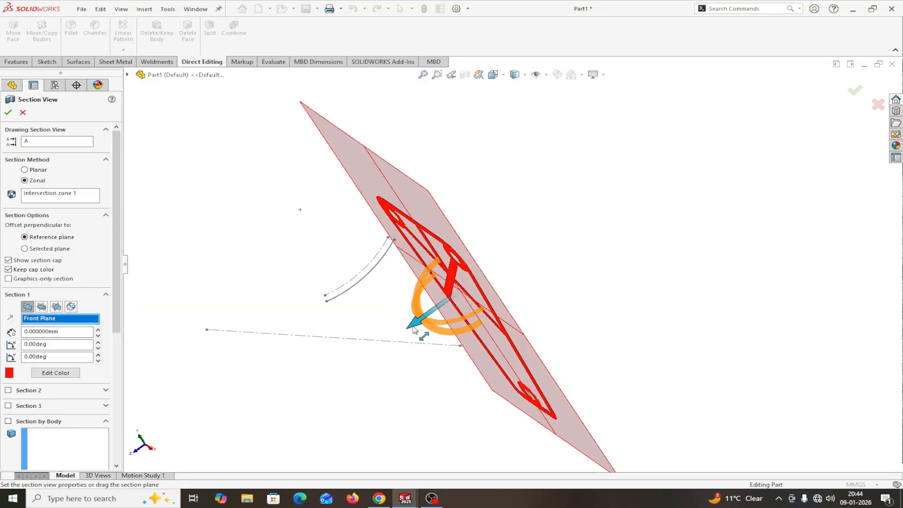
{"action": "left_click_drag", "start_coordinate": [411, 329], "coordinate": [368, 350]}
{"action": "middle_click_drag", "start_coordinate": [512, 314], "coordinate": [570, 211]}
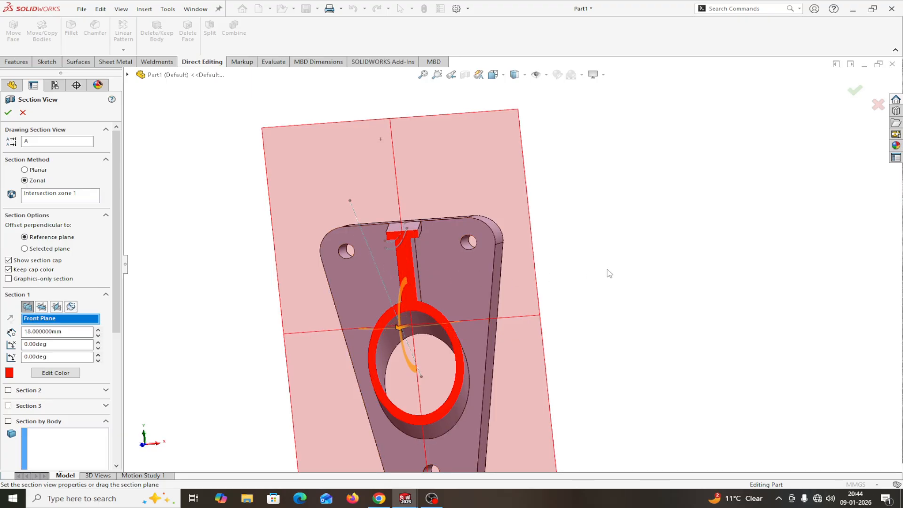
{"action": "middle_click_drag", "start_coordinate": [610, 274], "coordinate": [580, 272]}
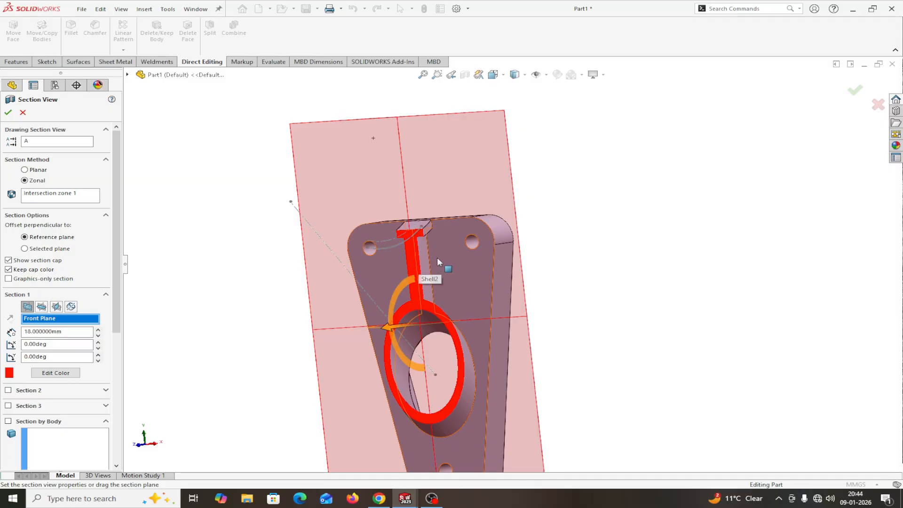
{"action": "left_click", "coordinate": [7, 112]}
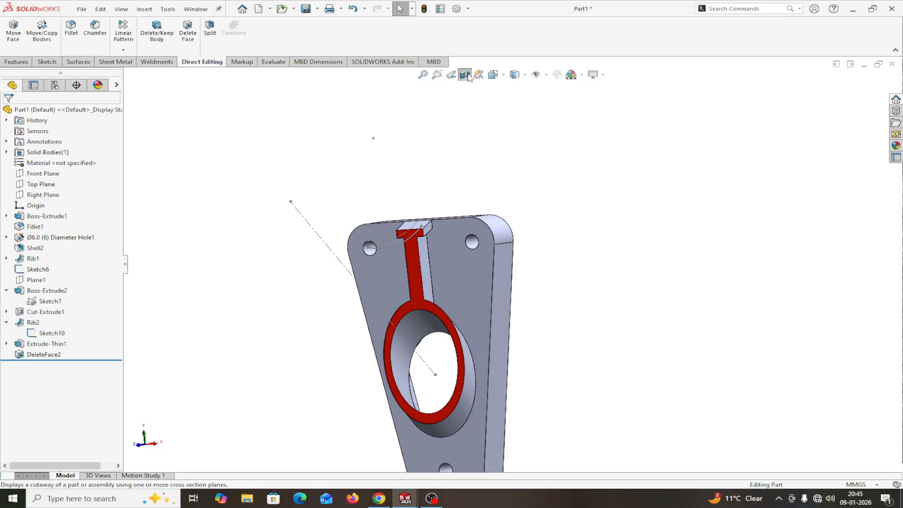
Step: Clear the section cut and view the whole part isometrically, orbiting and zooming around it
{"action": "left_click", "coordinate": [465, 75]}
{"action": "left_click", "coordinate": [15, 63]}
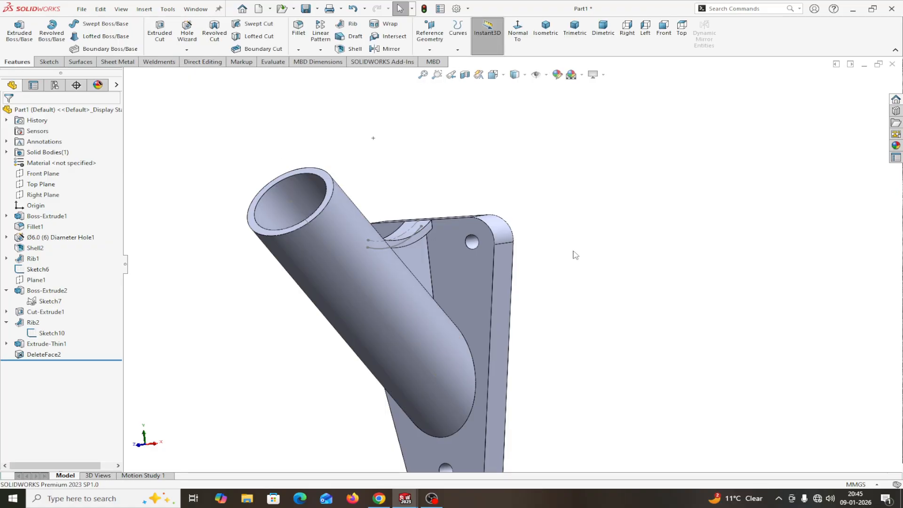
{"action": "left_click", "coordinate": [548, 36]}
{"action": "middle_click_drag", "start_coordinate": [732, 309], "coordinate": [695, 258]}
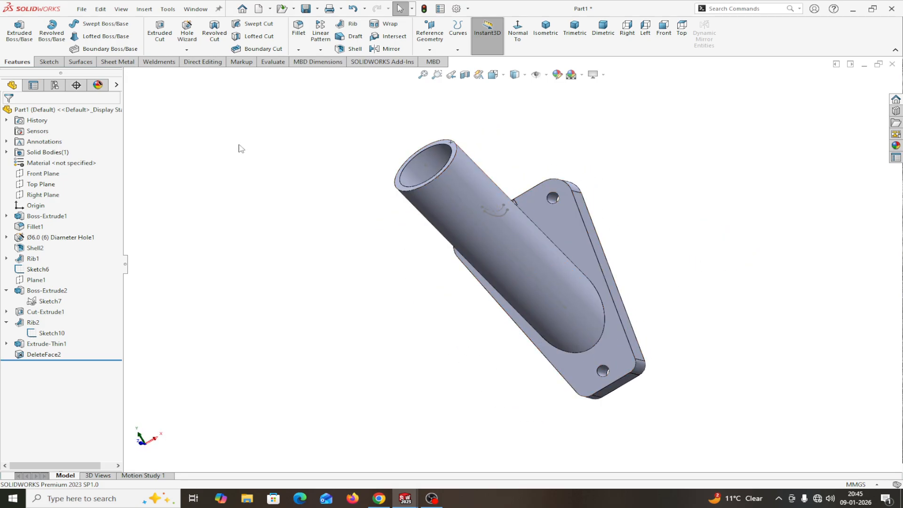
{"action": "middle_click_drag", "start_coordinate": [632, 212], "coordinate": [597, 298]}
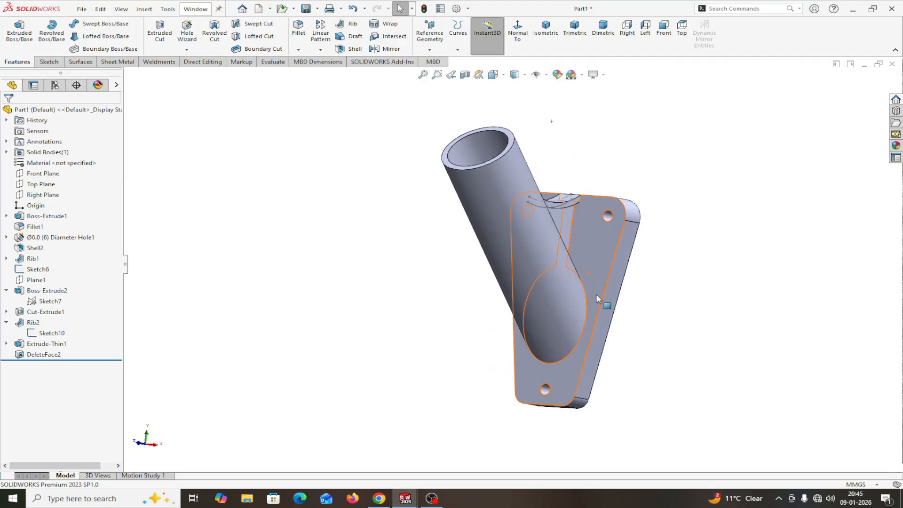
{"action": "scroll", "coordinate": [596, 294], "scroll_direction": "down", "scroll_amount": 3}
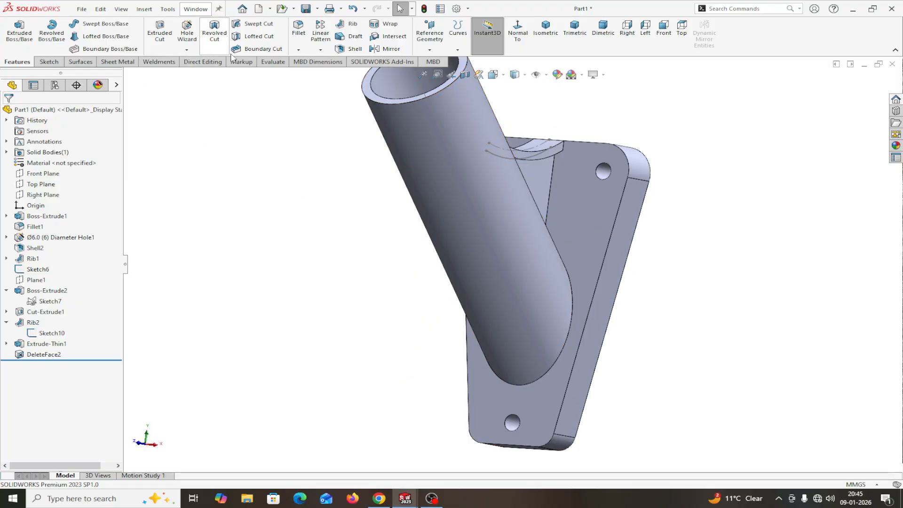
{"action": "left_click", "coordinate": [299, 29]}
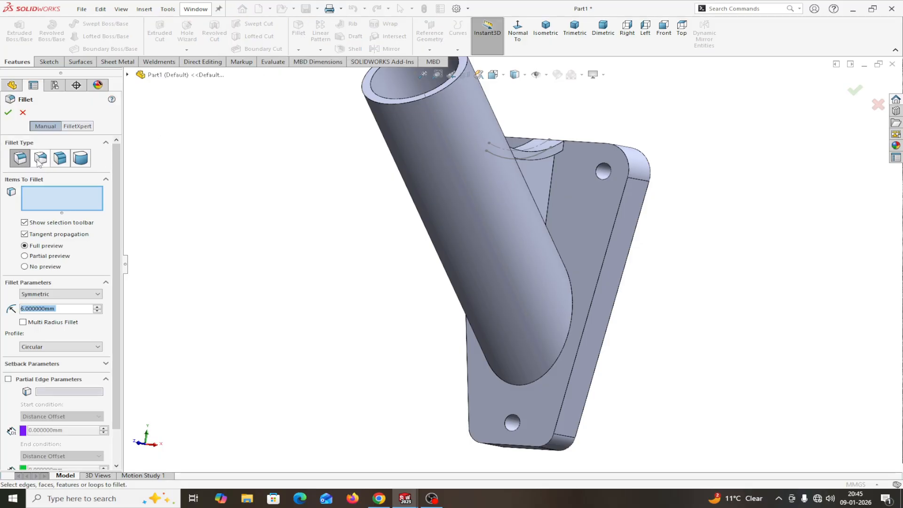
Step: Make a variable-radius fillet on the tube's base edge and move its radius callouts aside
{"action": "left_click", "coordinate": [46, 161]}
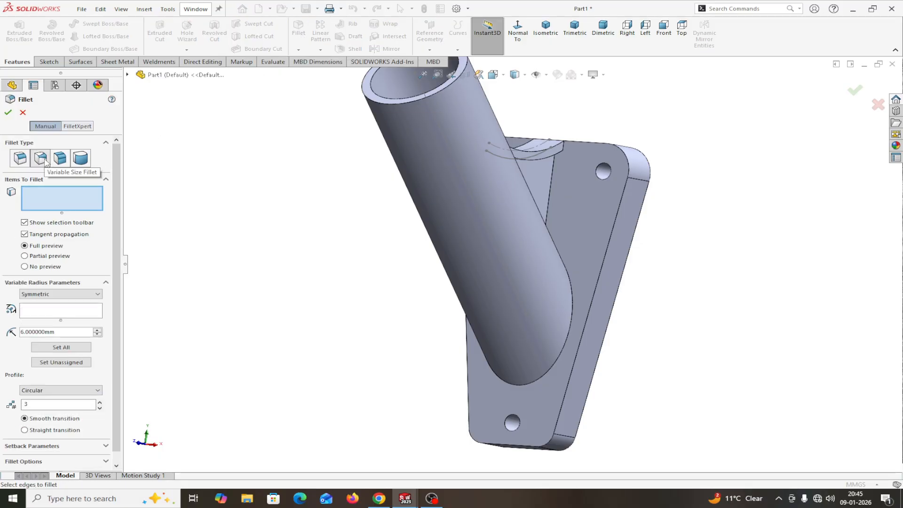
{"action": "left_click", "coordinate": [572, 307]}
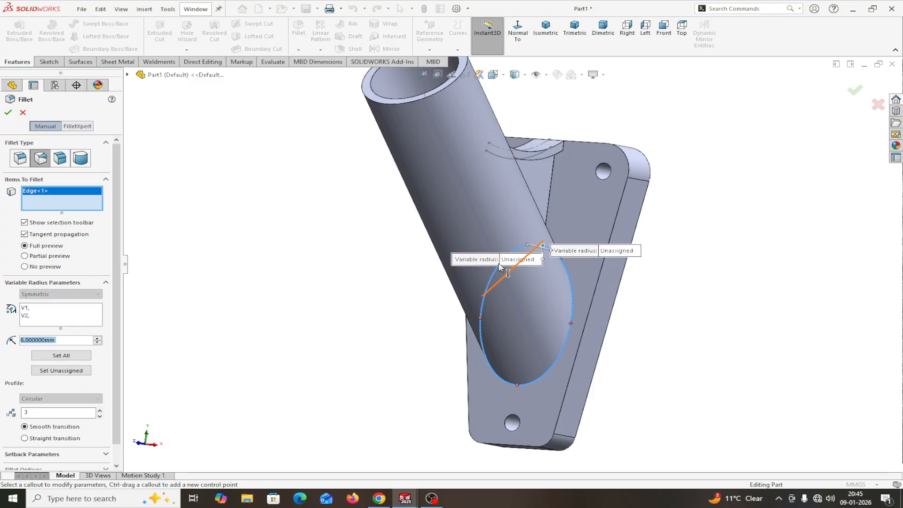
{"action": "left_click_drag", "start_coordinate": [473, 261], "coordinate": [318, 254]}
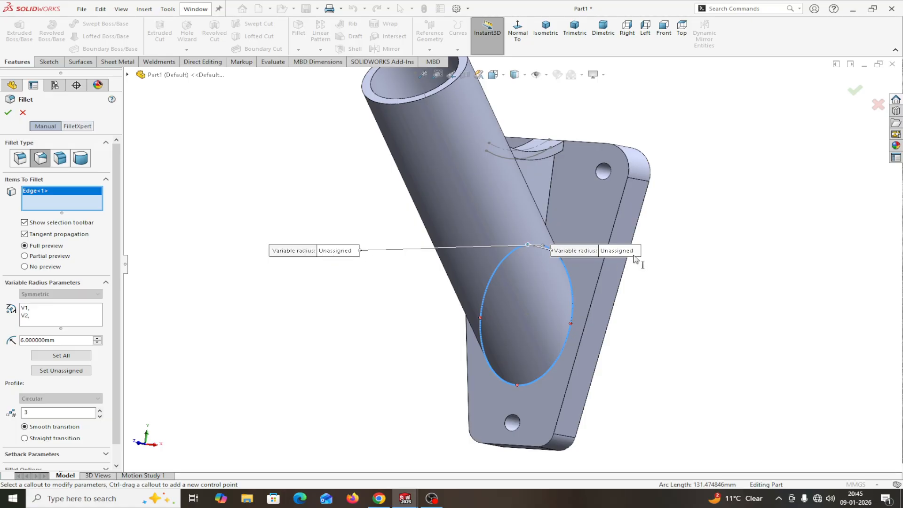
{"action": "left_click_drag", "start_coordinate": [581, 255], "coordinate": [693, 199]}
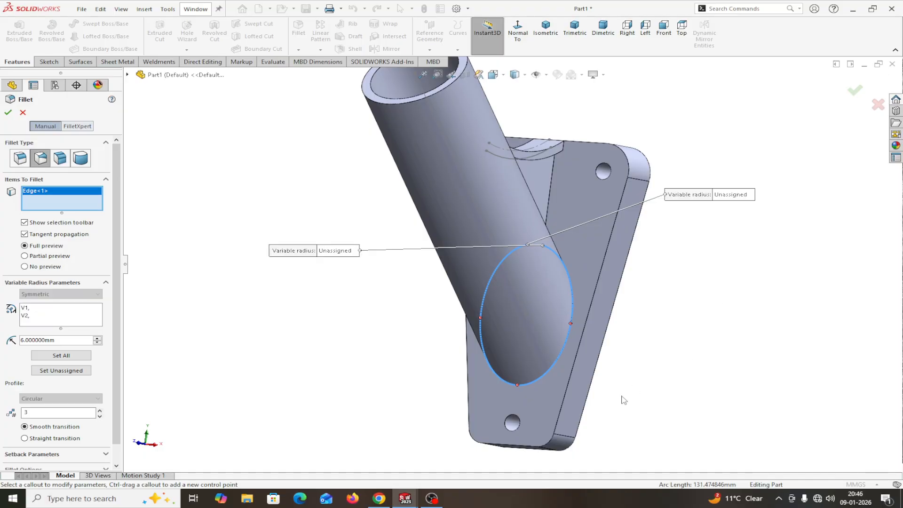
Step: Set the V1 and V2 end radii to 1 mm and add a control point at 25%
{"action": "left_click", "coordinate": [734, 195]}
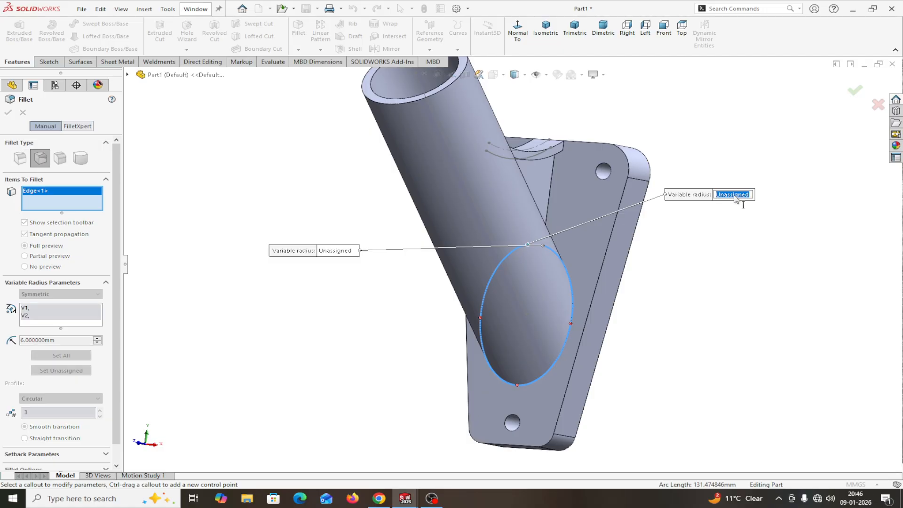
{"action": "type", "text": "1"}
{"action": "key", "text": "Return"}
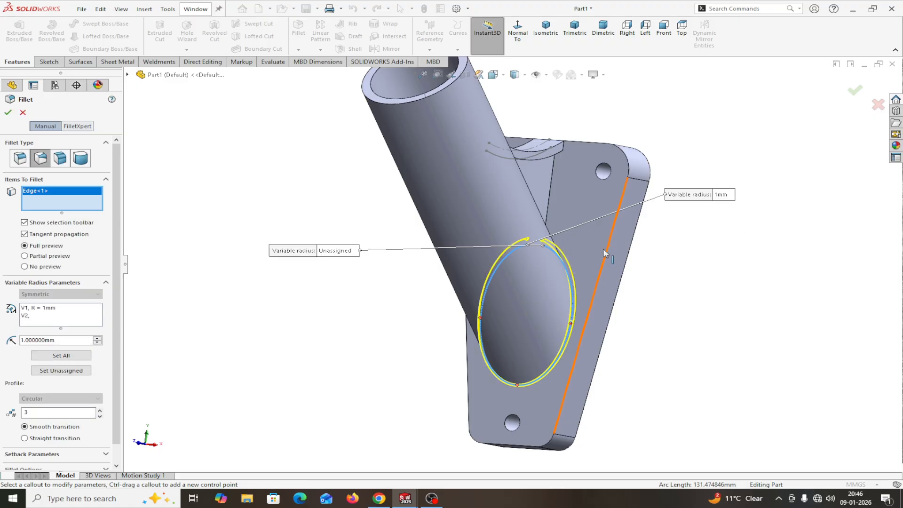
{"action": "left_click", "coordinate": [340, 251]}
{"action": "type", "text": "1"}
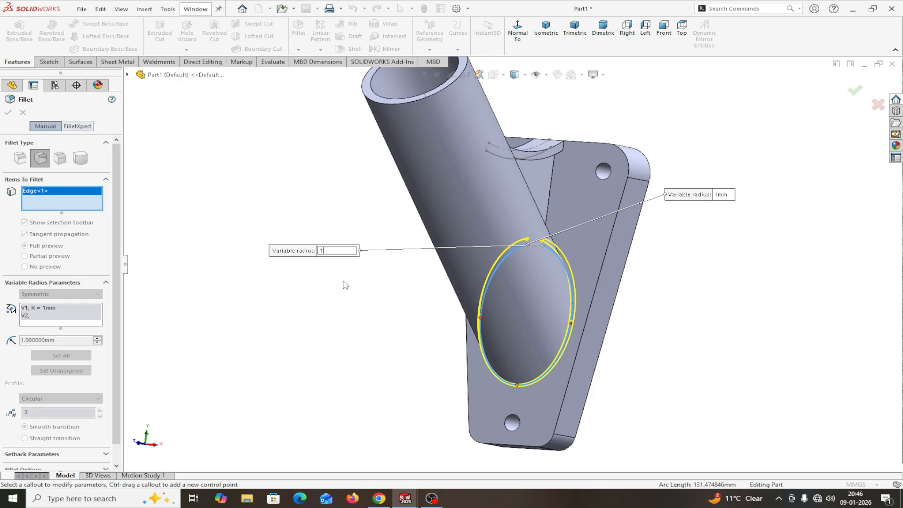
{"action": "key", "text": "Return"}
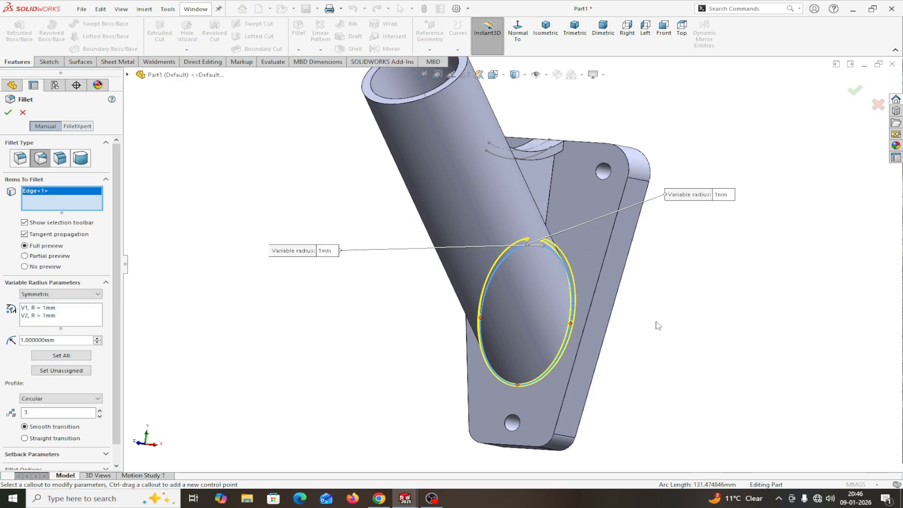
{"action": "left_click", "coordinate": [570, 324]}
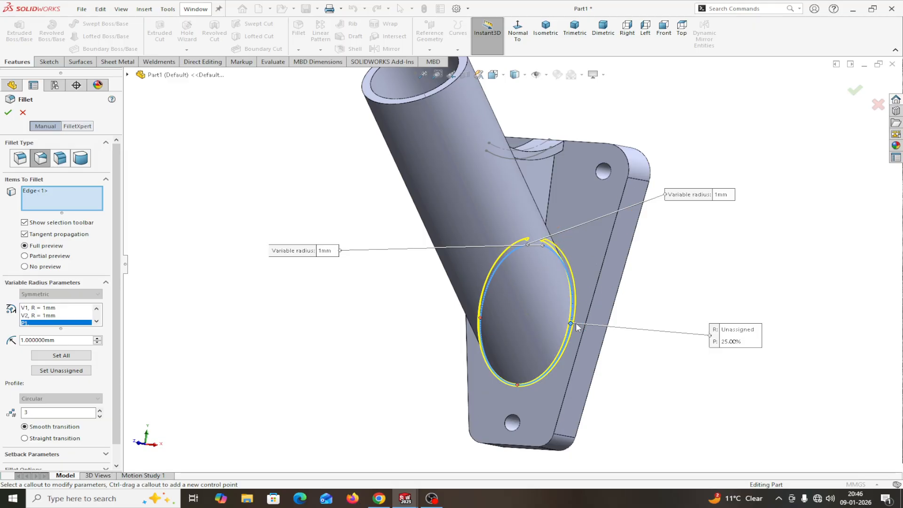
Step: Give the 25% point a 3 mm radius and add a midway point at 16 mm
{"action": "left_click", "coordinate": [736, 330]}
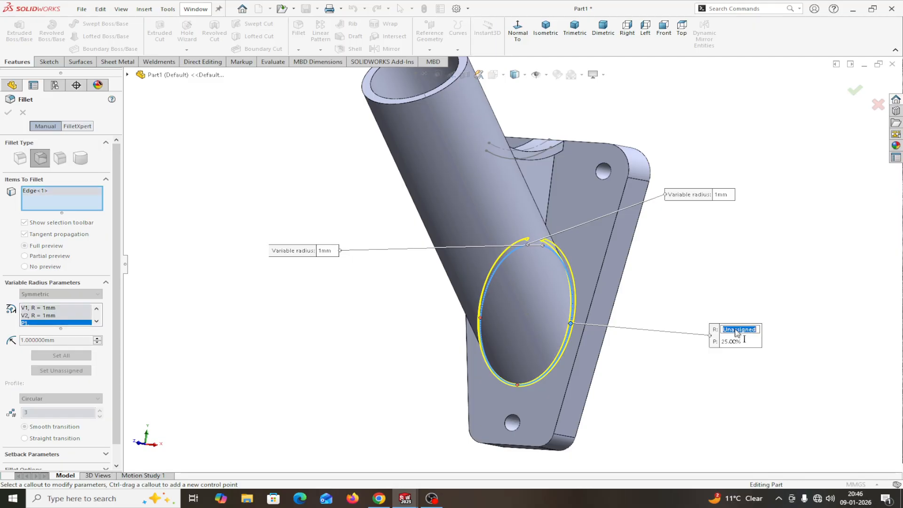
{"action": "type", "text": "3"}
{"action": "key", "text": "Return"}
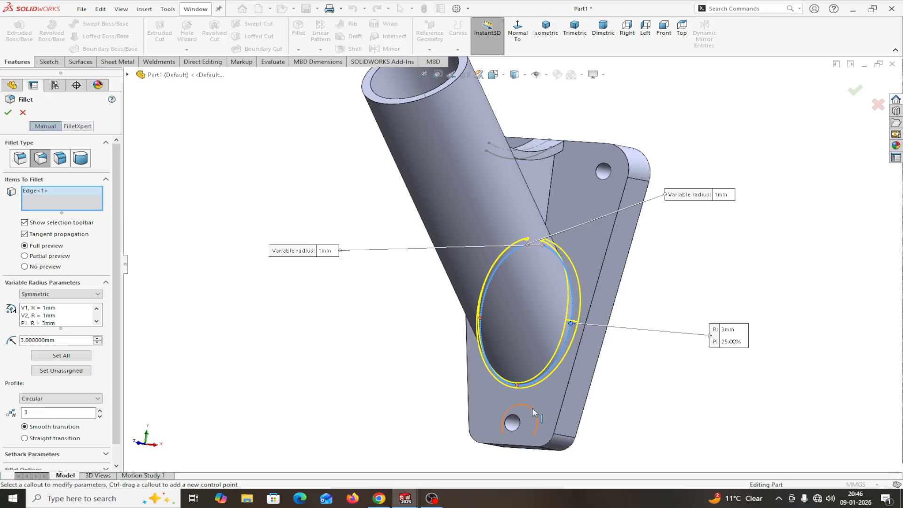
{"action": "left_click", "coordinate": [518, 385]}
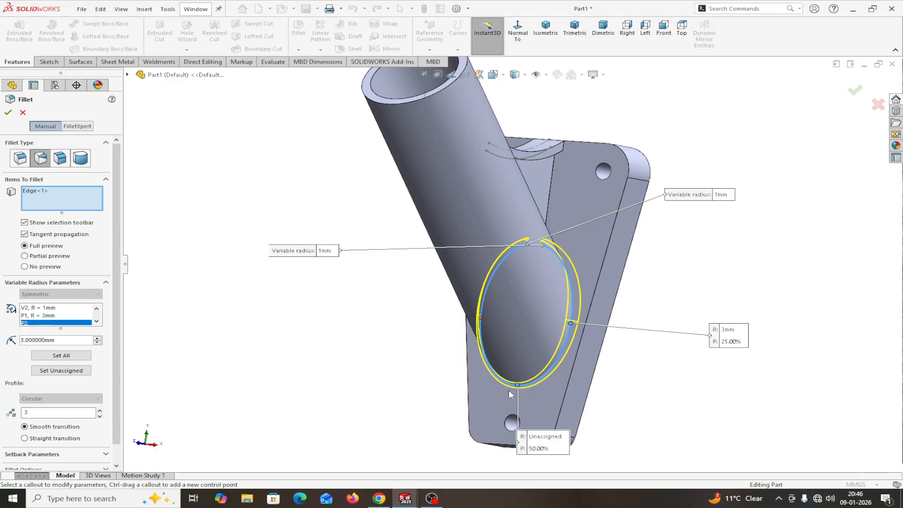
{"action": "left_click", "coordinate": [541, 436]}
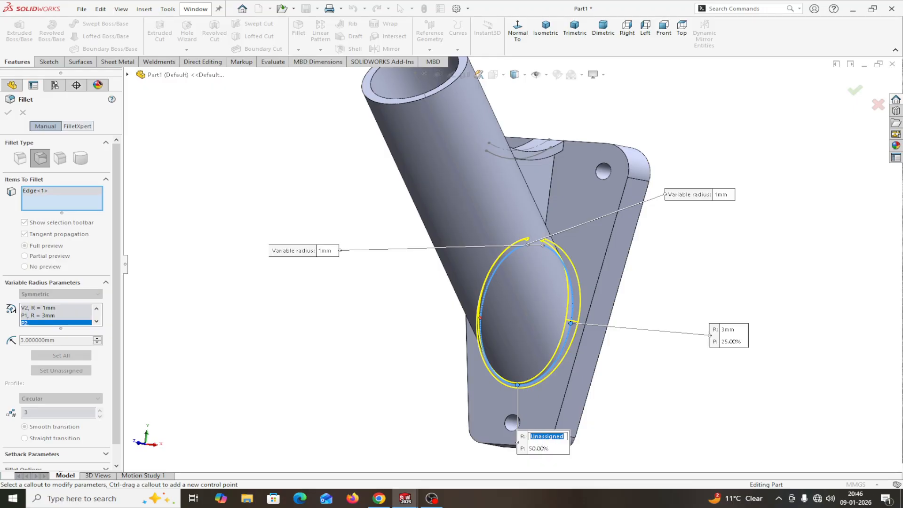
{"action": "key", "text": "BackSpace"}
{"action": "key", "text": "Return"}
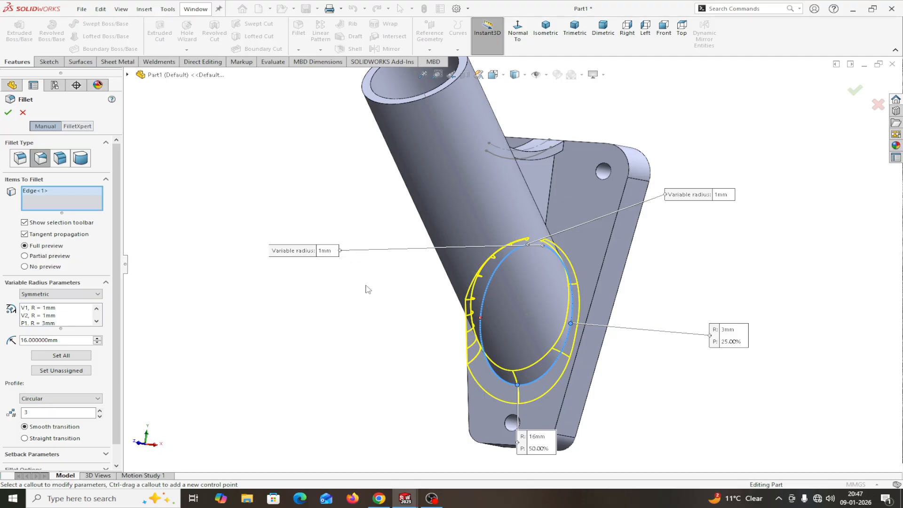
Step: Add a control point at 75% along the edge with a 3 mm radius
{"action": "middle_click_drag", "start_coordinate": [397, 288], "coordinate": [415, 298]}
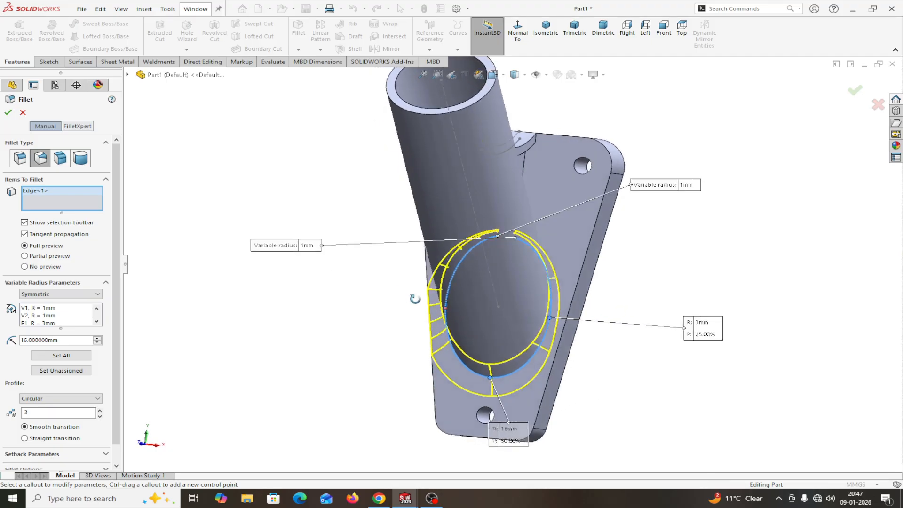
{"action": "left_click", "coordinate": [444, 309]}
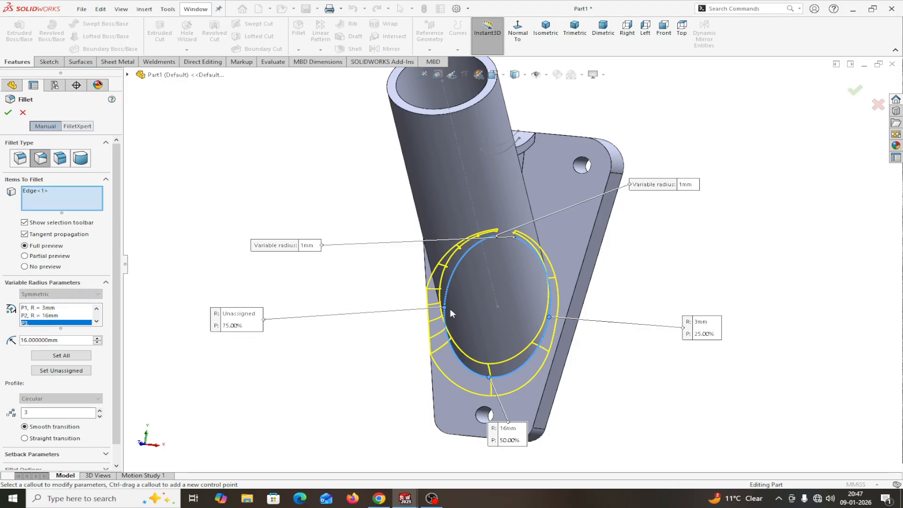
{"action": "left_click", "coordinate": [237, 329]}
{"action": "key", "text": "Return"}
{"action": "left_click", "coordinate": [230, 318]}
{"action": "type", "text": "3"}
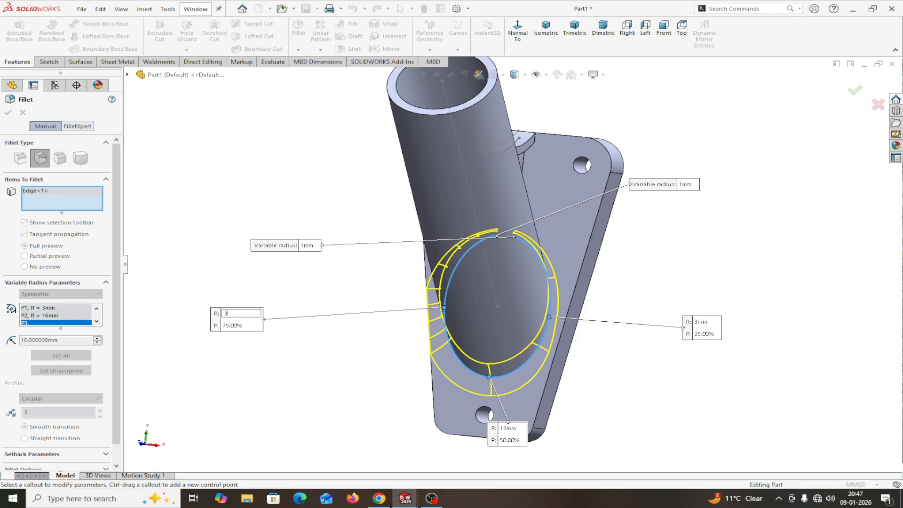
{"action": "key", "text": "Return"}
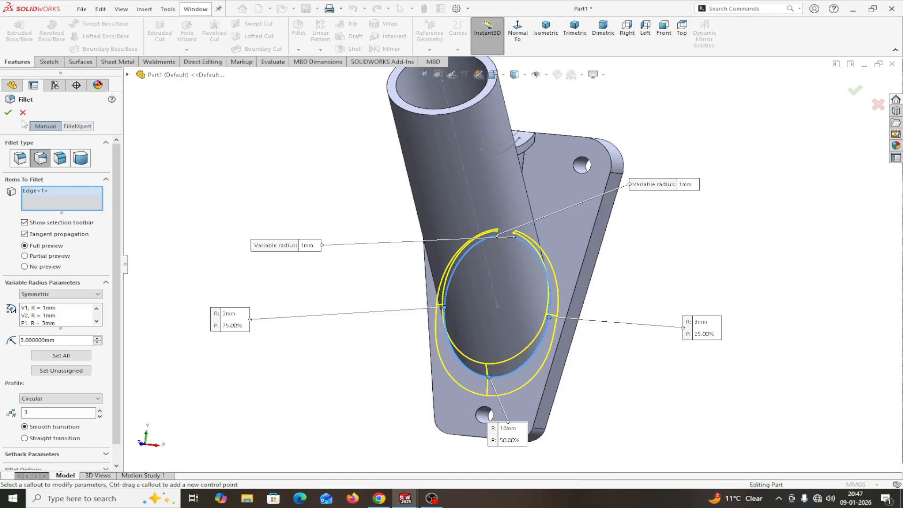
Step: Apply VarFillet1 and orbit and zoom to inspect the blended tube base
{"action": "left_click", "coordinate": [8, 112]}
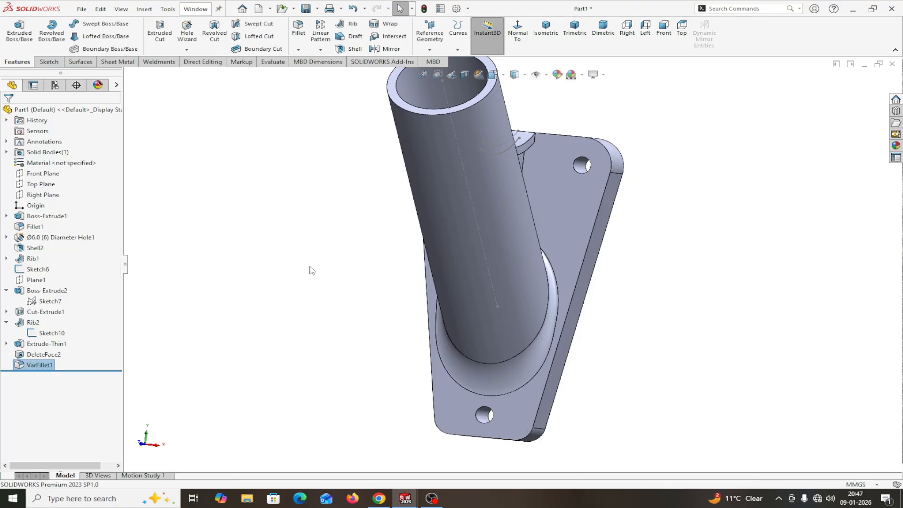
{"action": "middle_click_drag", "start_coordinate": [332, 232], "coordinate": [249, 343]}
{"action": "scroll", "coordinate": [279, 340], "scroll_direction": "up", "scroll_amount": 2}
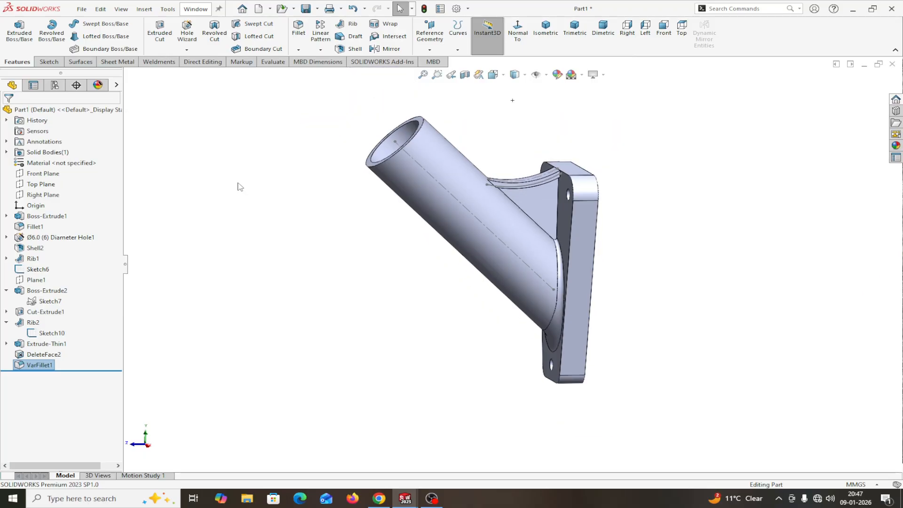
{"action": "left_click", "coordinate": [195, 9]}
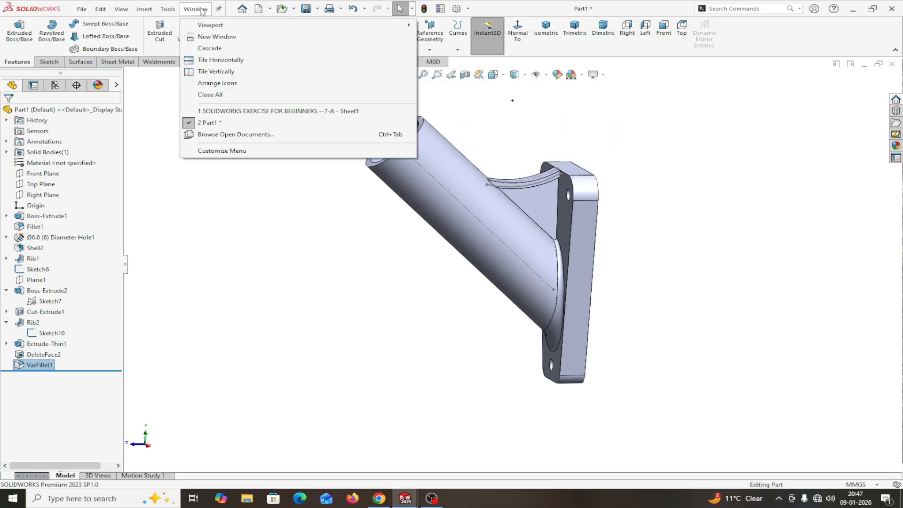
{"action": "left_click", "coordinate": [215, 111]}
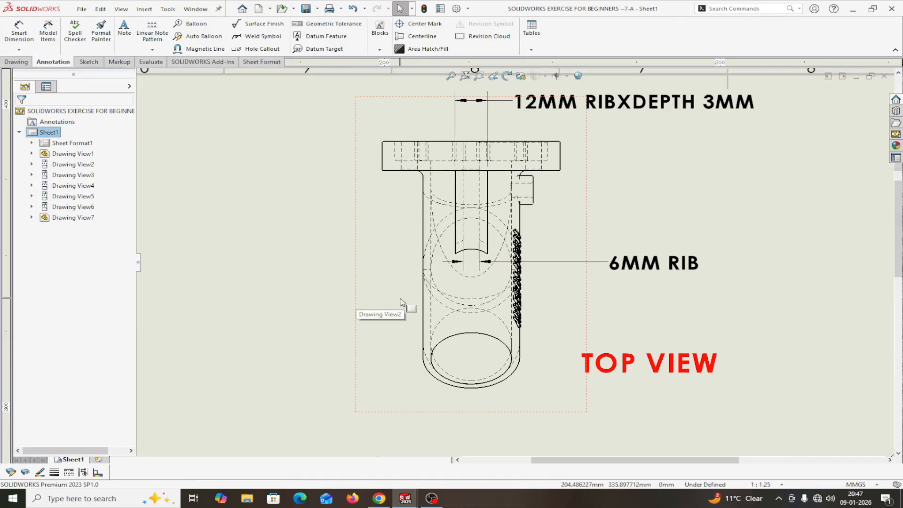
{"action": "scroll", "coordinate": [400, 302], "scroll_direction": "up", "scroll_amount": 4}
{"action": "scroll", "coordinate": [795, 269], "scroll_direction": "down", "scroll_amount": 2}
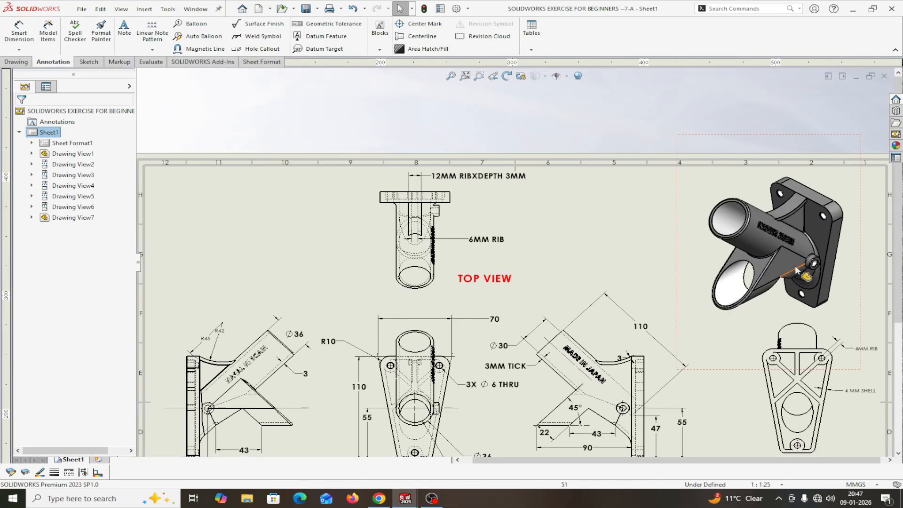
{"action": "scroll", "coordinate": [752, 324], "scroll_direction": "up", "scroll_amount": 2}
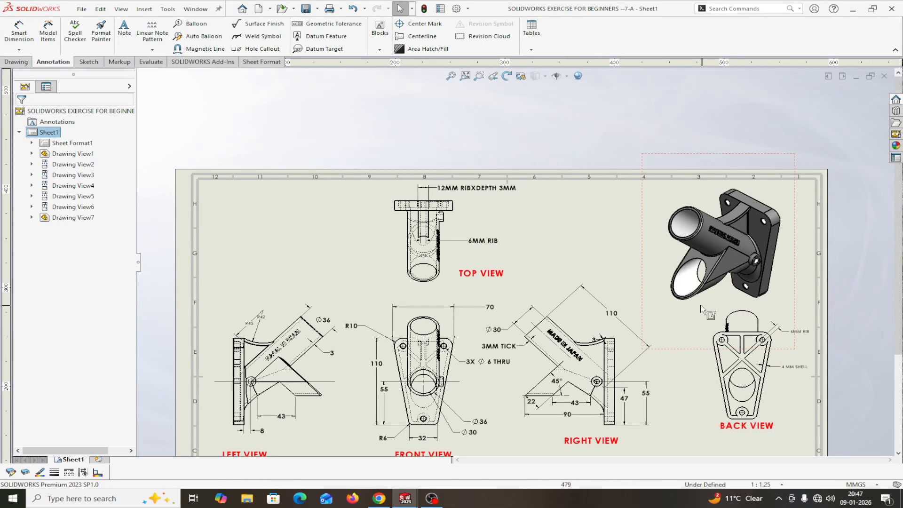
{"action": "scroll", "coordinate": [724, 316], "scroll_direction": "up", "scroll_amount": 2}
{"action": "scroll", "coordinate": [658, 320], "scroll_direction": "down", "scroll_amount": 2}
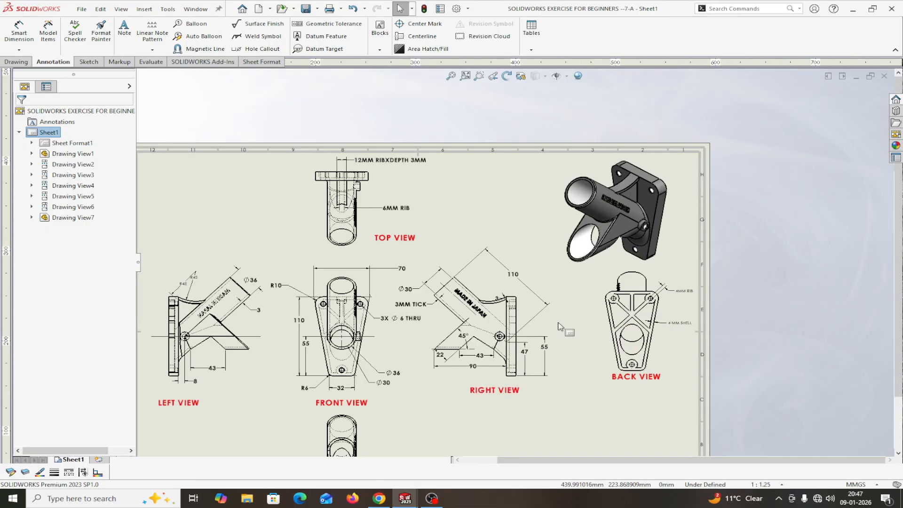
{"action": "scroll", "coordinate": [560, 326], "scroll_direction": "down", "scroll_amount": 2}
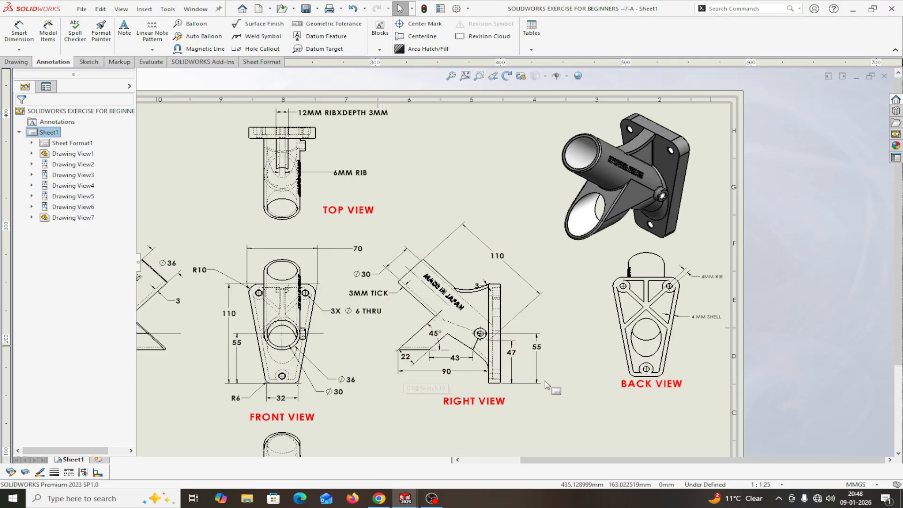
{"action": "scroll", "coordinate": [545, 383], "scroll_direction": "up", "scroll_amount": 2}
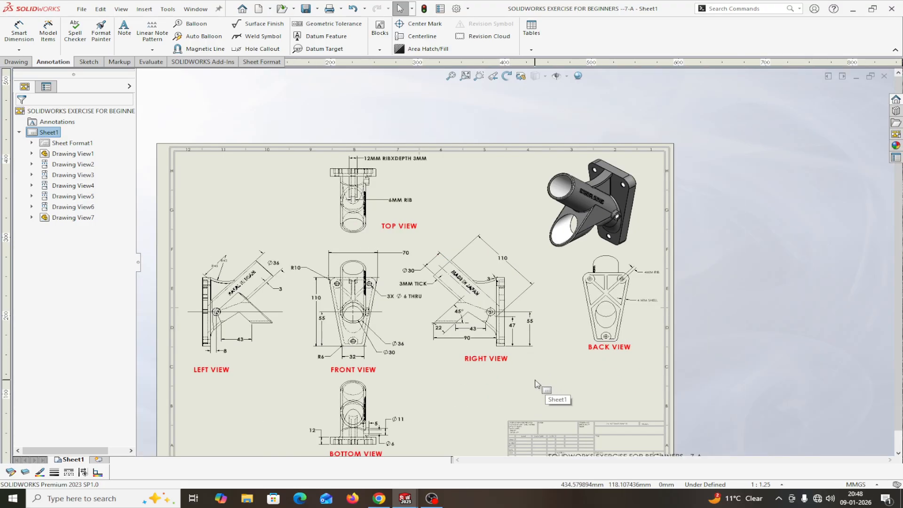
{"action": "left_click", "coordinate": [195, 9]}
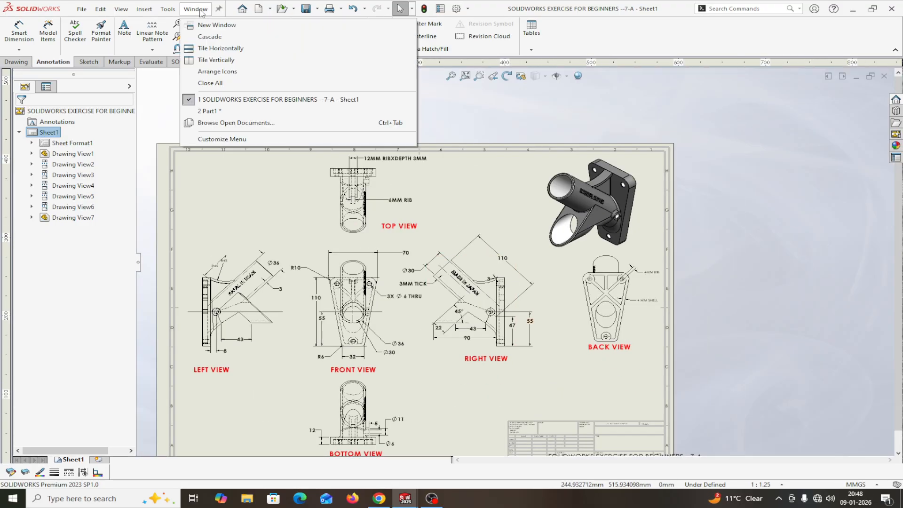
{"action": "mouse_move", "coordinate": [212, 102]}
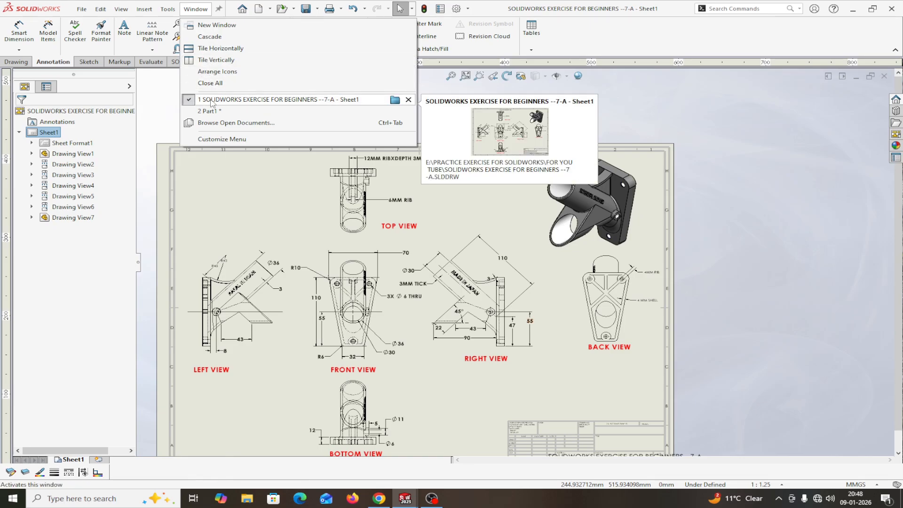
{"action": "left_click", "coordinate": [209, 111]}
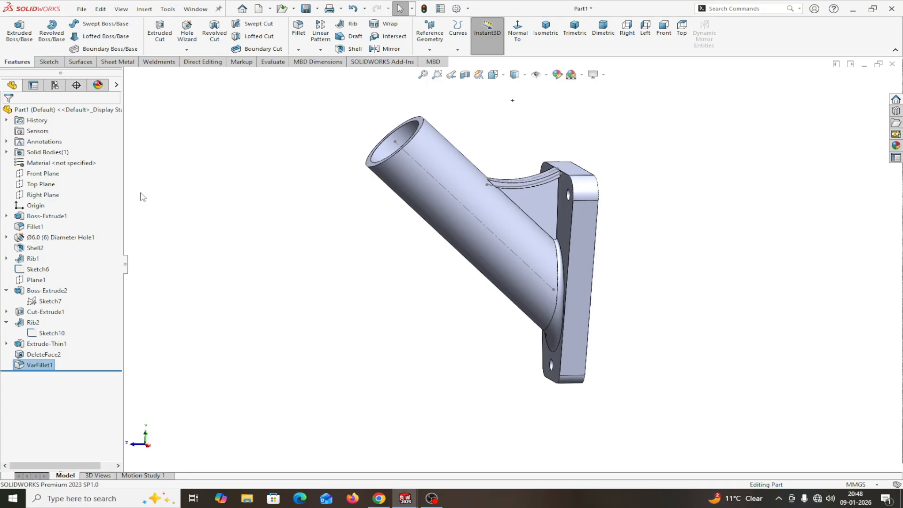
Step: Start a new sketch on the Right Plane and view it face-on
{"action": "left_click", "coordinate": [43, 195]}
{"action": "left_click", "coordinate": [71, 202]}
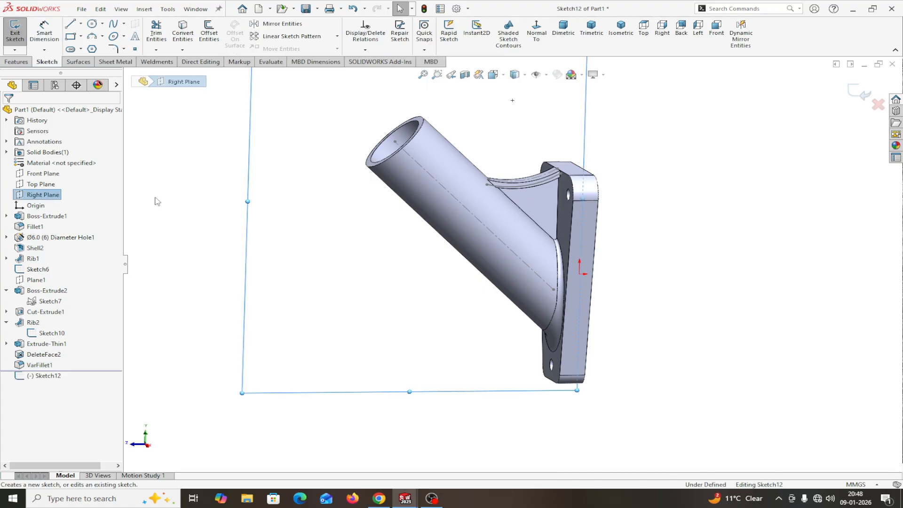
{"action": "left_click", "coordinate": [537, 33]}
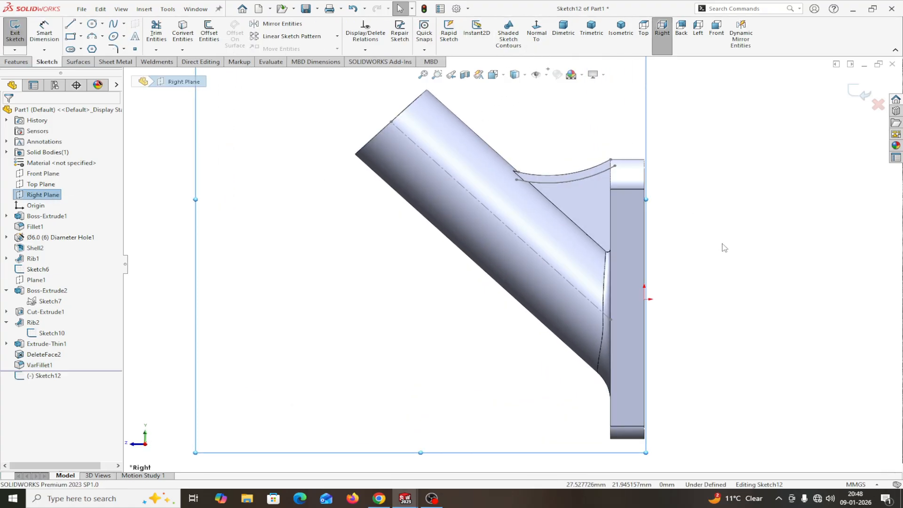
{"action": "scroll", "coordinate": [723, 280], "scroll_direction": "up", "scroll_amount": 2}
{"action": "scroll", "coordinate": [651, 332], "scroll_direction": "down", "scroll_amount": 2}
{"action": "scroll", "coordinate": [642, 329], "scroll_direction": "up", "scroll_amount": 2}
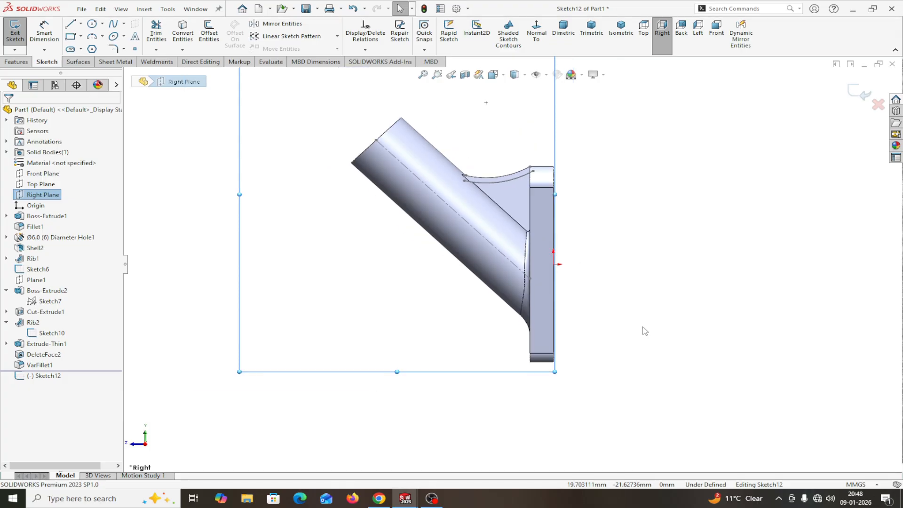
Step: Draw a horizontal line leftward from the flange edge and make it construction geometry
{"action": "left_click", "coordinate": [71, 25]}
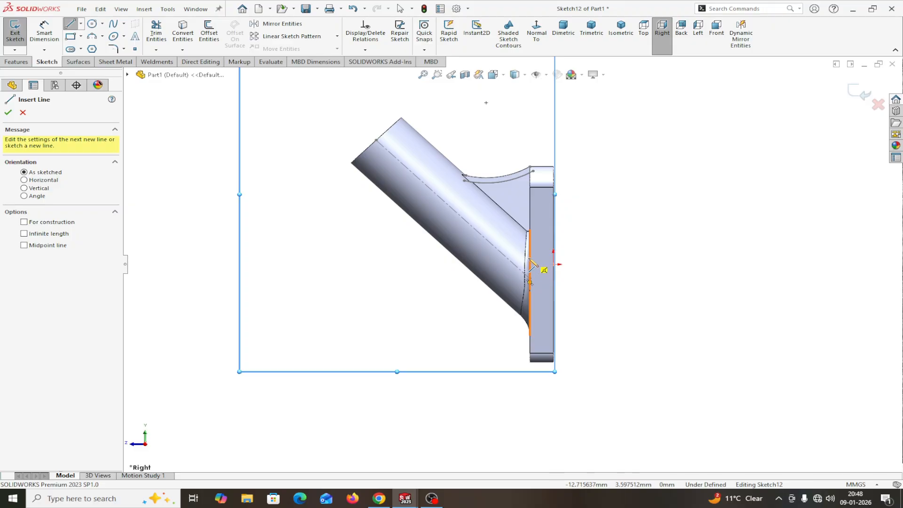
{"action": "left_click", "coordinate": [530, 258]}
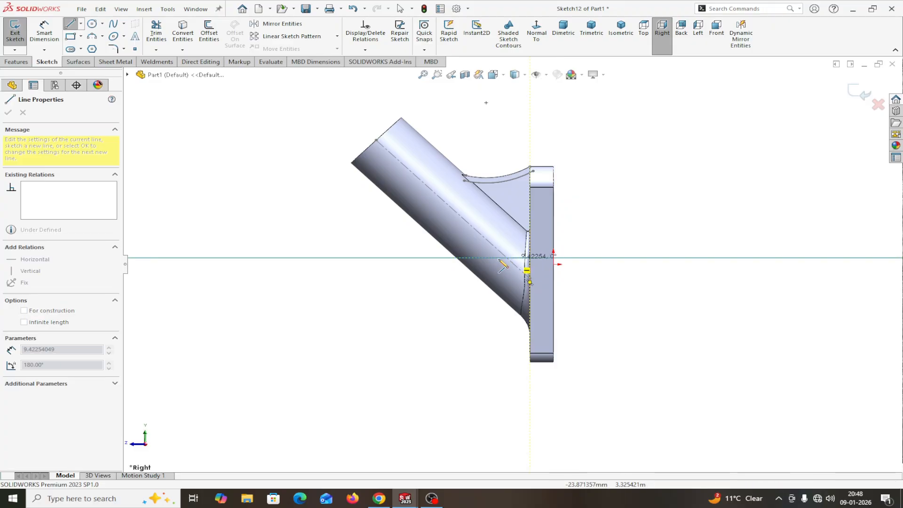
{"action": "left_click", "coordinate": [252, 258]}
{"action": "right_click", "coordinate": [254, 259]}
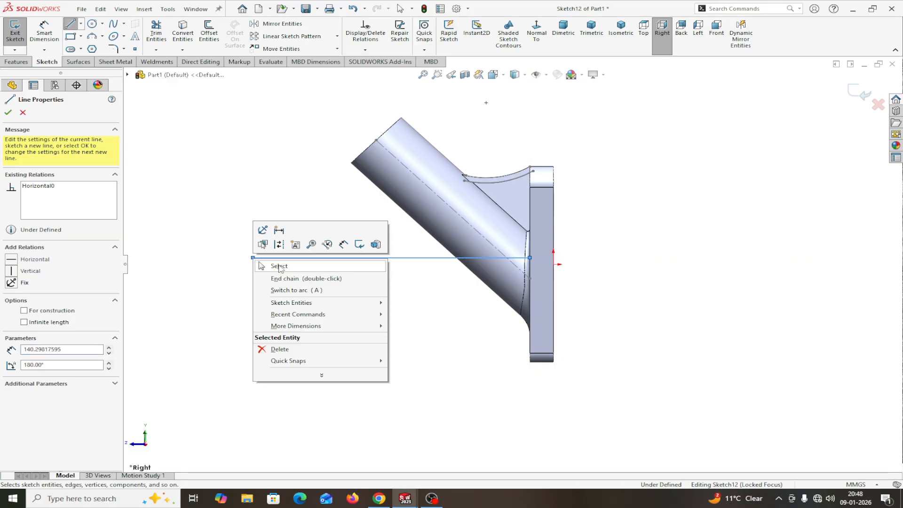
{"action": "left_click", "coordinate": [282, 266]}
{"action": "left_click", "coordinate": [284, 258]}
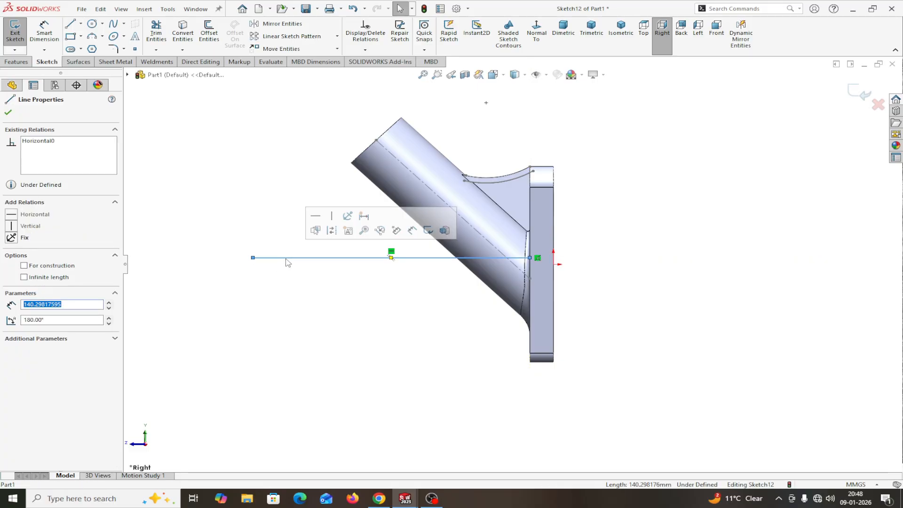
{"action": "left_click", "coordinate": [332, 230]}
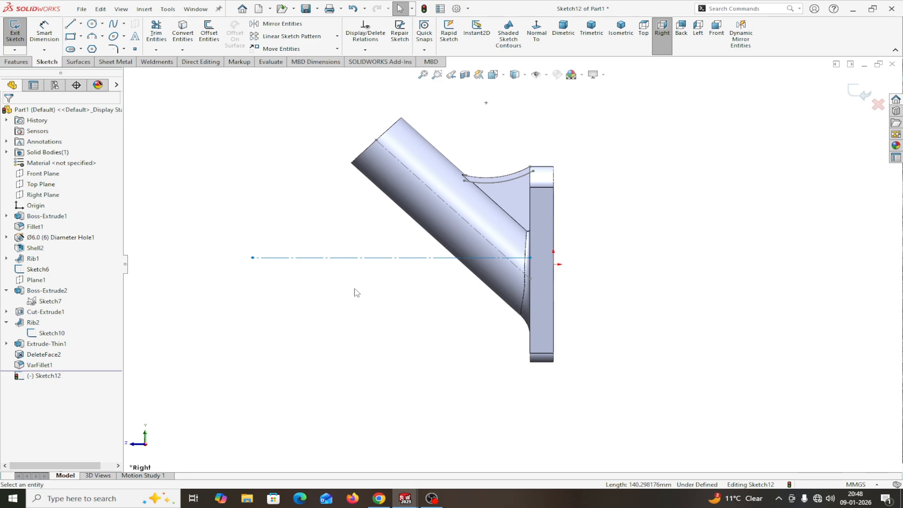
Step: Dimension the construction line 55 mm above the flange's bottom edge and 90 mm long
{"action": "right_click_drag", "start_coordinate": [201, 200], "coordinate": [203, 168]}
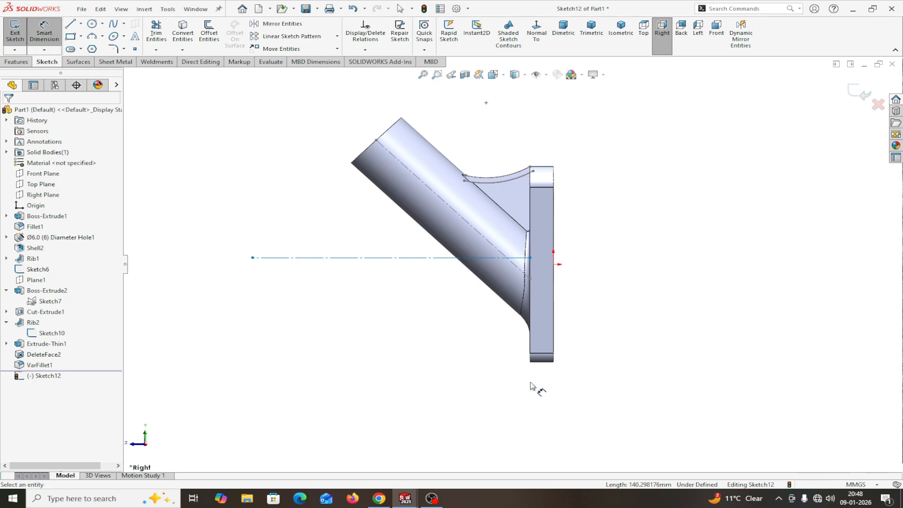
{"action": "left_click", "coordinate": [542, 362]}
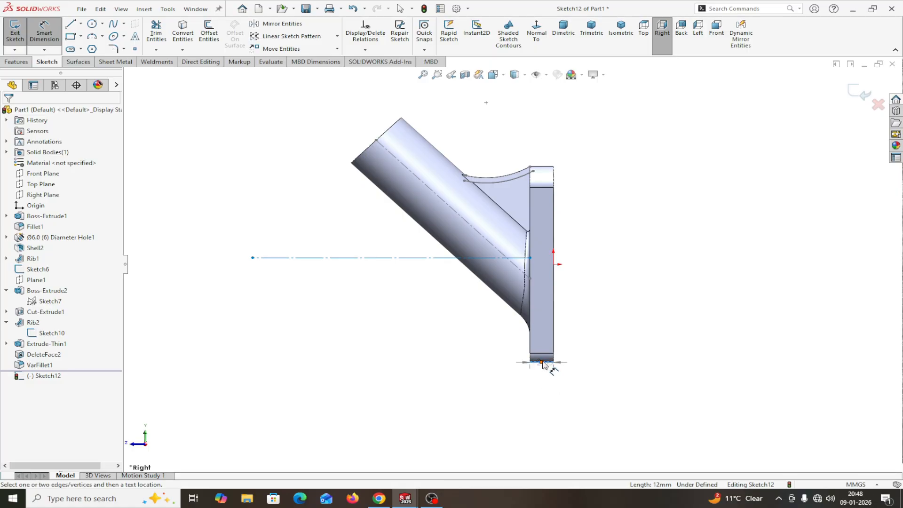
{"action": "left_click", "coordinate": [530, 258]}
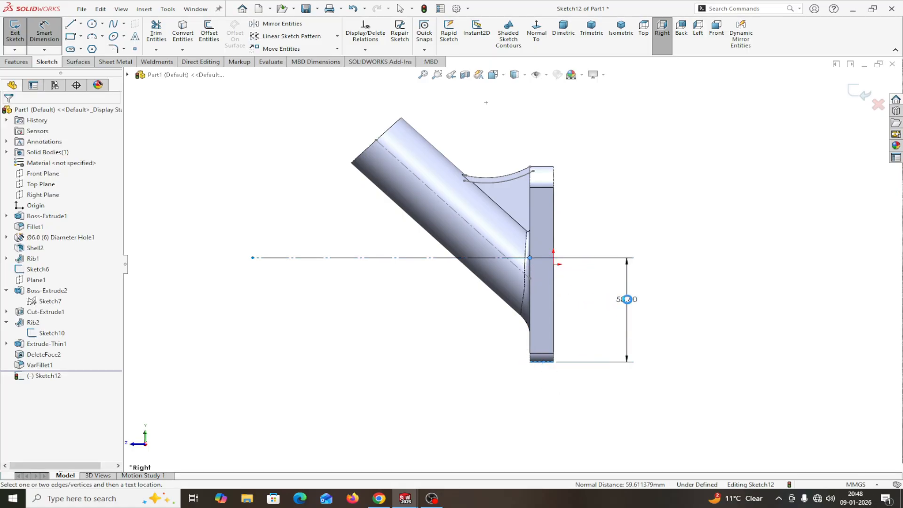
{"action": "left_click", "coordinate": [629, 296]}
{"action": "type", "text": "55"}
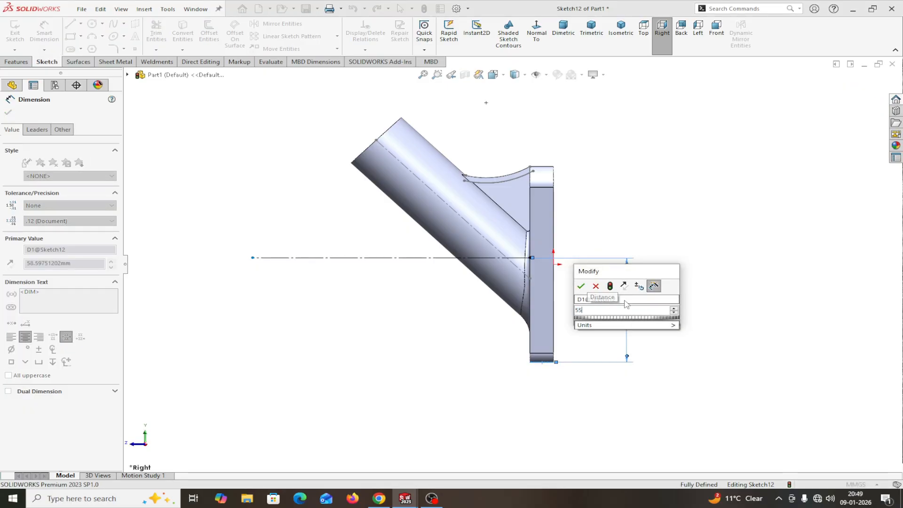
{"action": "left_click", "coordinate": [582, 287]}
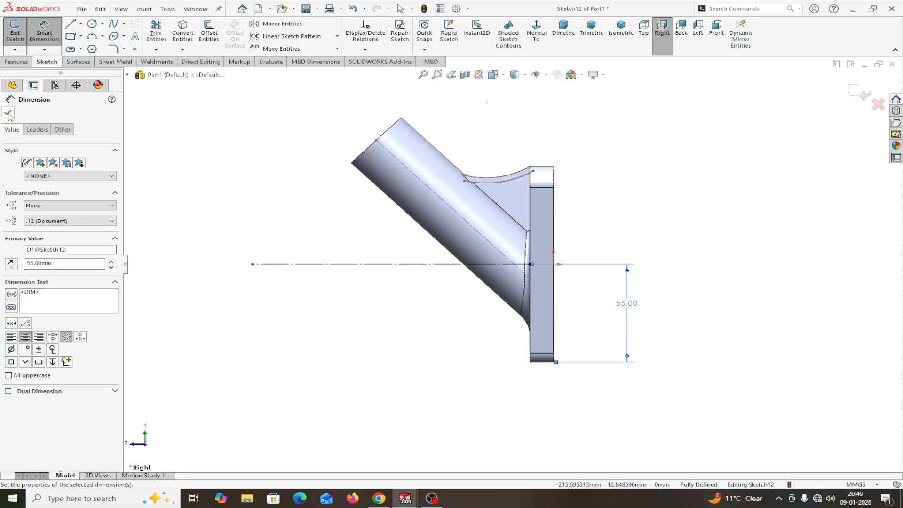
{"action": "left_click", "coordinate": [303, 264]}
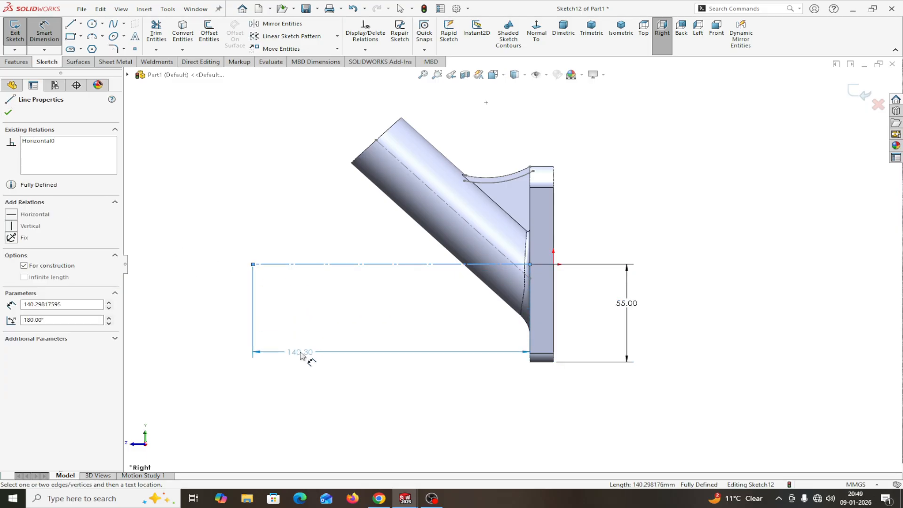
{"action": "left_click", "coordinate": [301, 355]}
{"action": "type", "text": "90"}
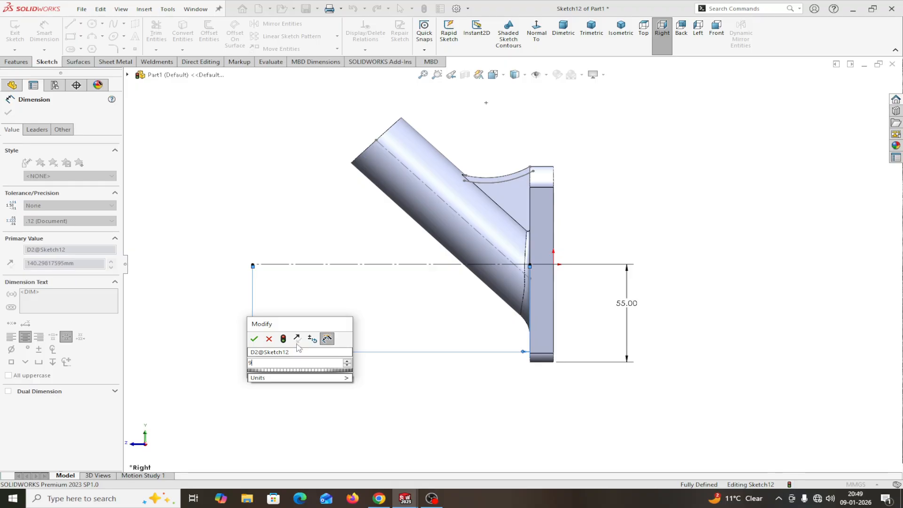
{"action": "left_click", "coordinate": [254, 339]}
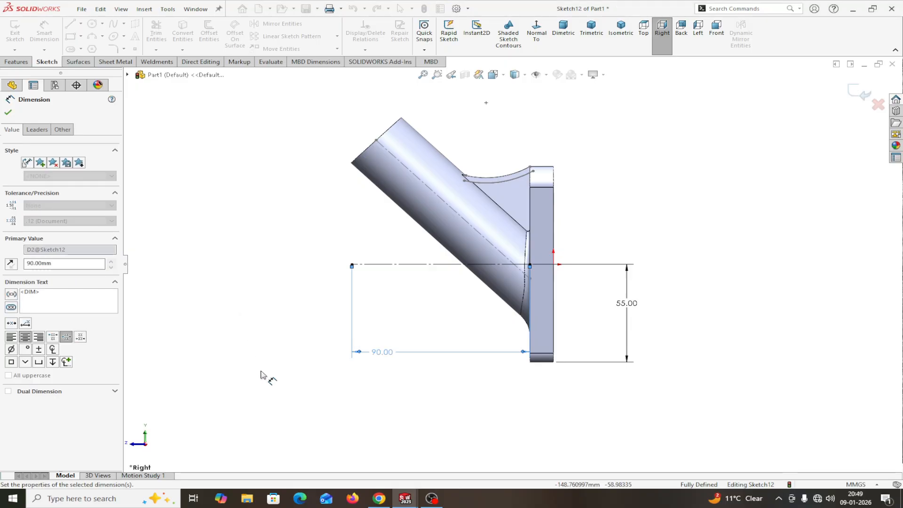
{"action": "left_click", "coordinate": [9, 112]}
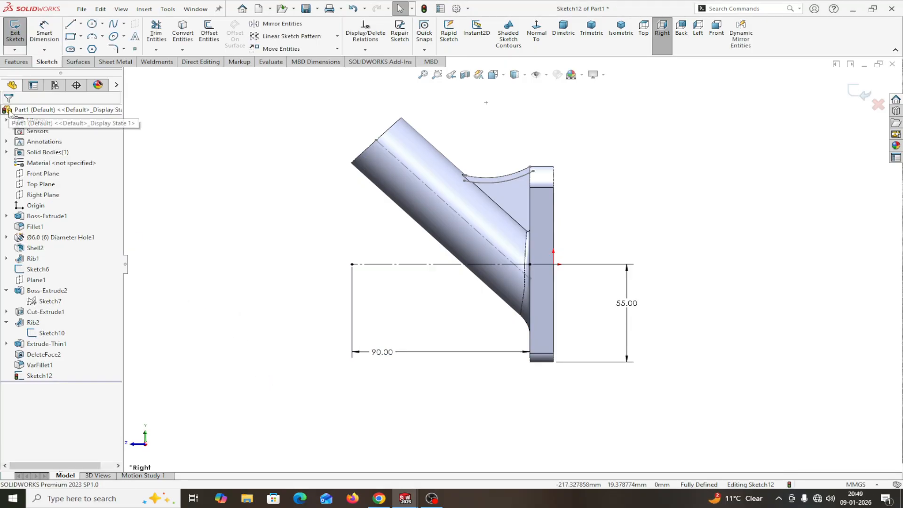
Step: Exit the sketch as Sketch12 after abandoning an extrusion attempt
{"action": "left_click", "coordinate": [16, 62]}
{"action": "left_click", "coordinate": [28, 25]}
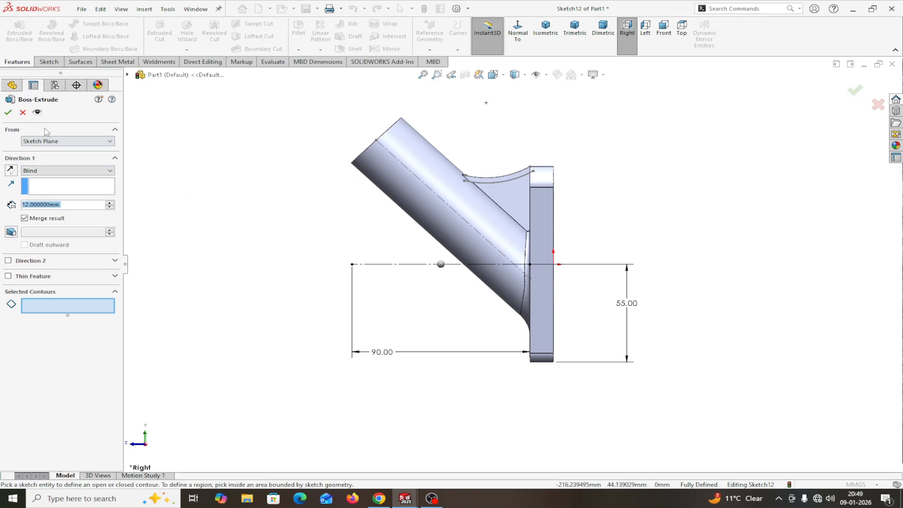
{"action": "left_click", "coordinate": [22, 112]}
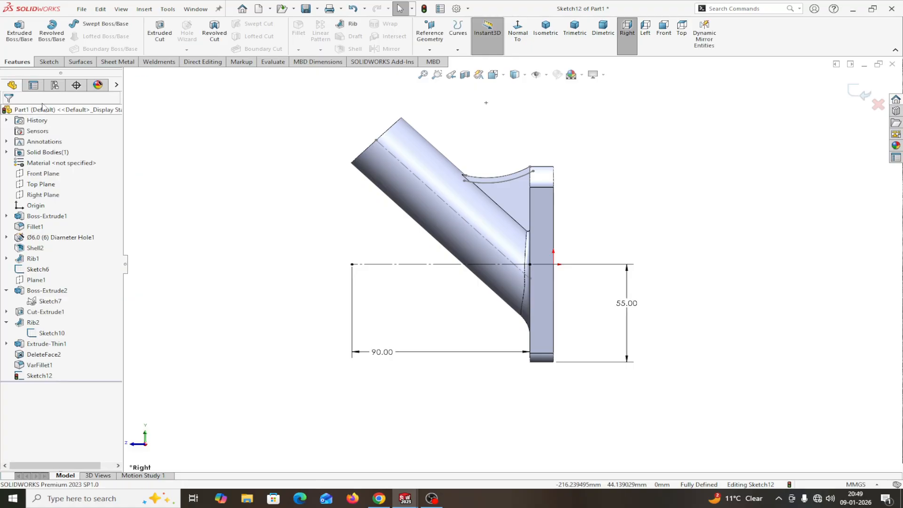
{"action": "left_click", "coordinate": [429, 49]}
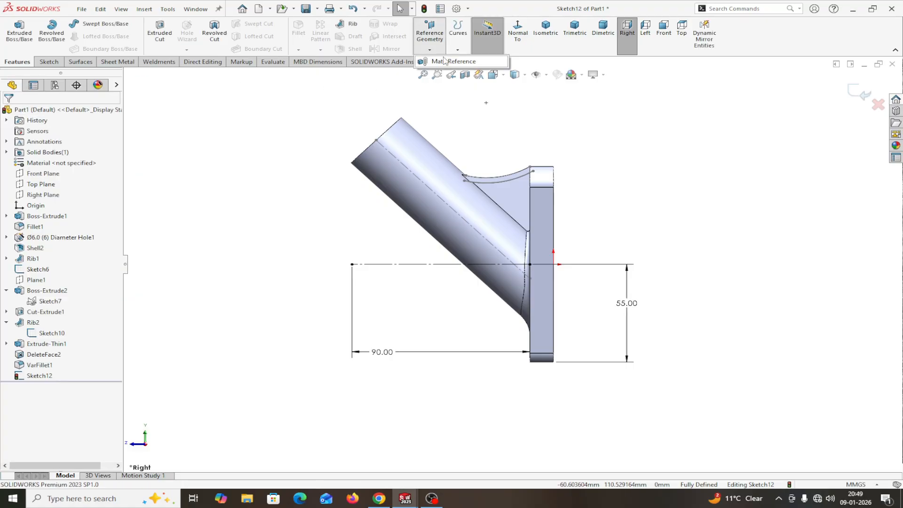
{"action": "left_click", "coordinate": [862, 100]}
{"action": "left_click", "coordinate": [860, 94]}
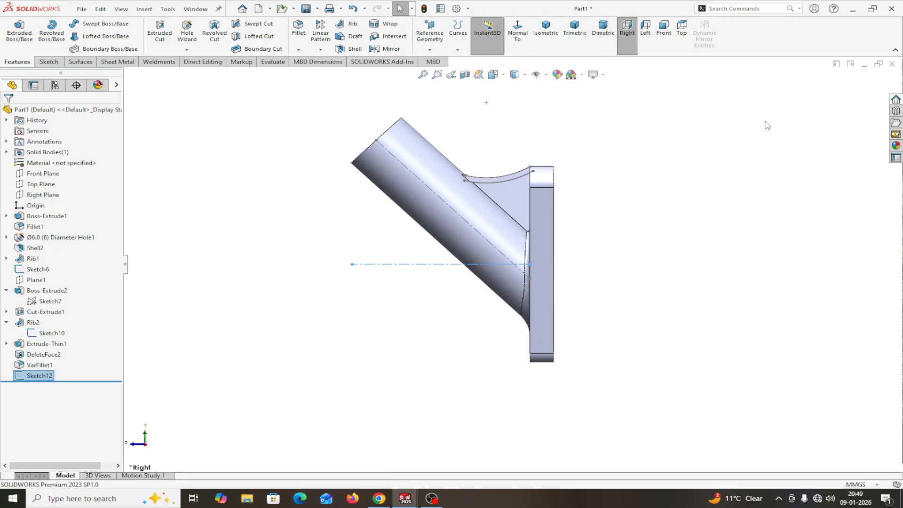
Step: Create Plane2 from Line1@Sketch12 and its left end Point2@Sketch12, then select it
{"action": "left_click", "coordinate": [429, 49]}
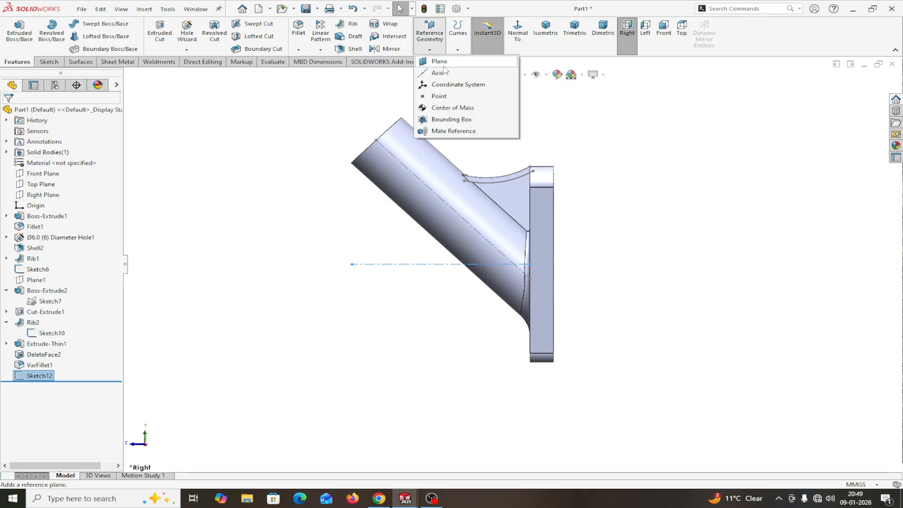
{"action": "left_click", "coordinate": [439, 62]}
{"action": "left_click", "coordinate": [378, 264]}
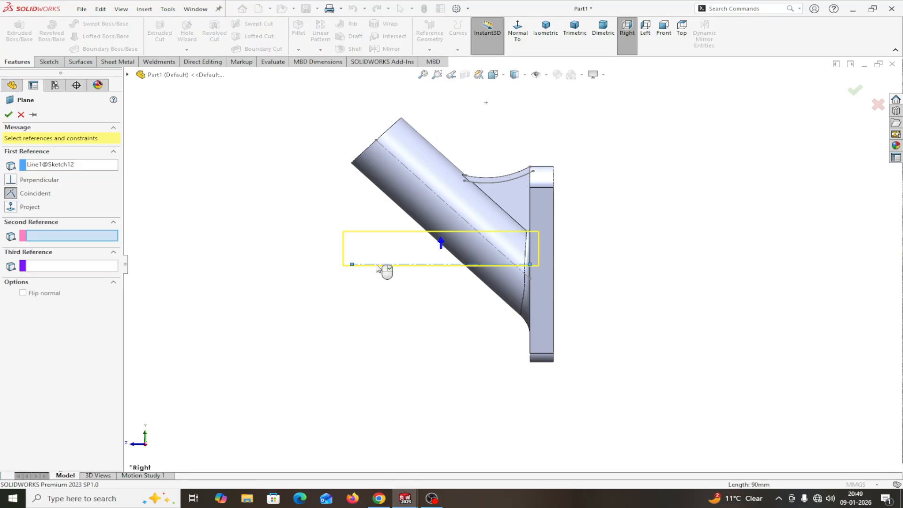
{"action": "left_click", "coordinate": [352, 264]}
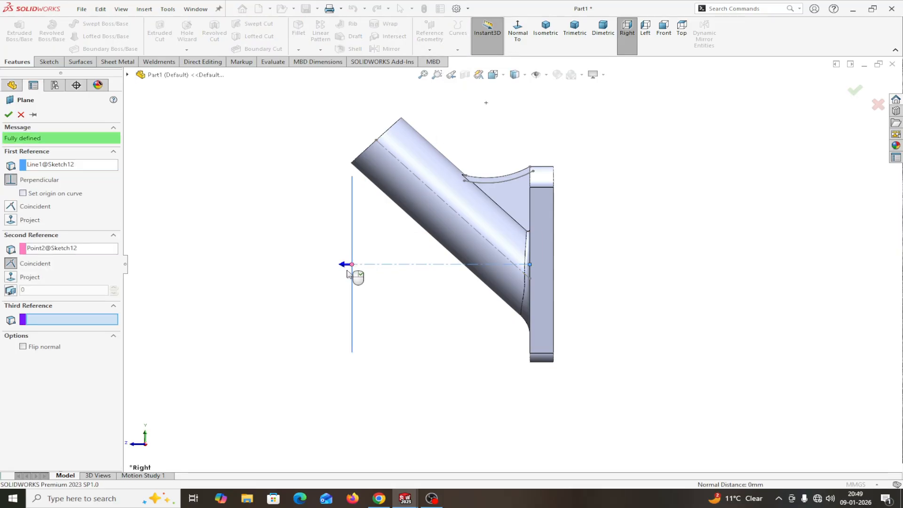
{"action": "left_click", "coordinate": [8, 115]}
{"action": "middle_click_drag", "start_coordinate": [188, 194], "coordinate": [215, 199]}
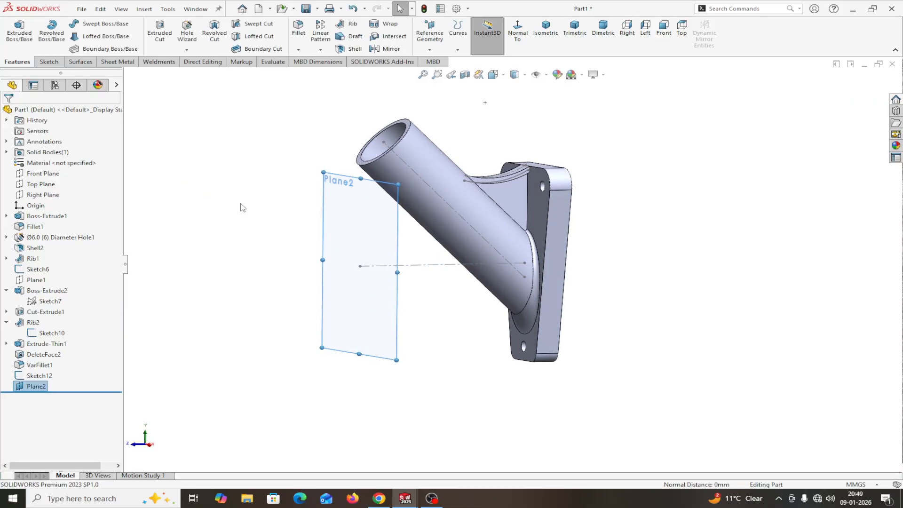
{"action": "left_click", "coordinate": [356, 217]}
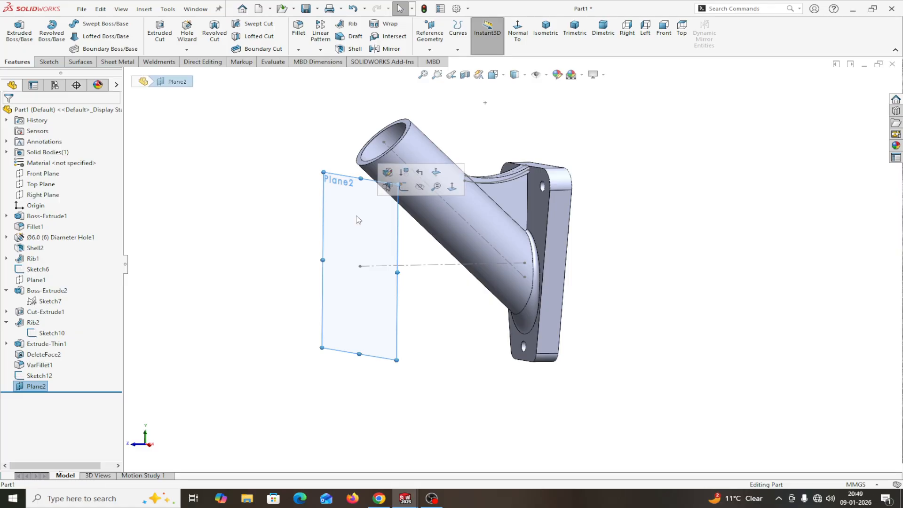
Step: Start a sketch on Plane2 and draw a circle centred on the sketch origin
{"action": "left_click", "coordinate": [403, 187]}
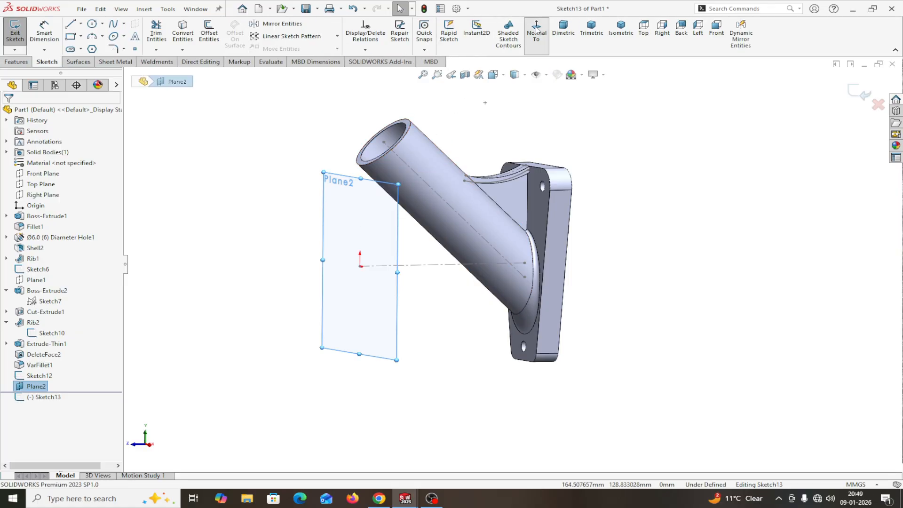
{"action": "middle_click_drag", "start_coordinate": [714, 155], "coordinate": [698, 154]}
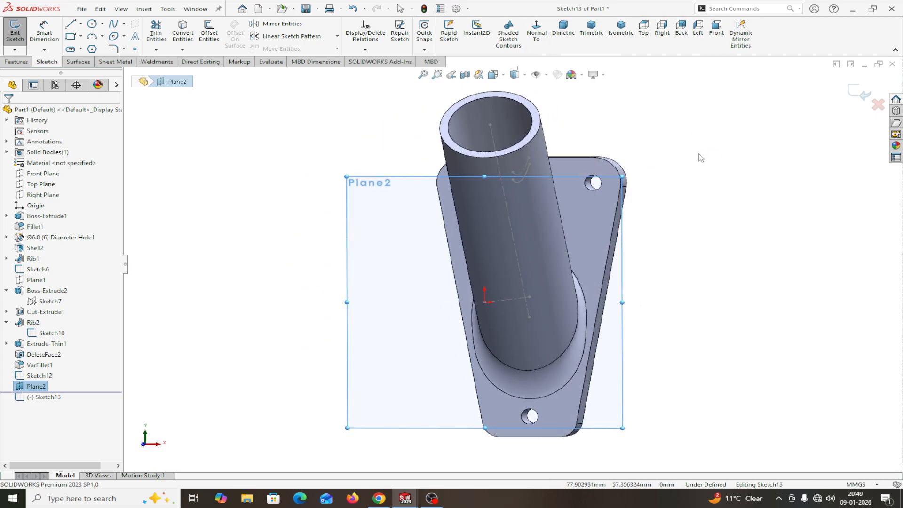
{"action": "left_click", "coordinate": [93, 25]}
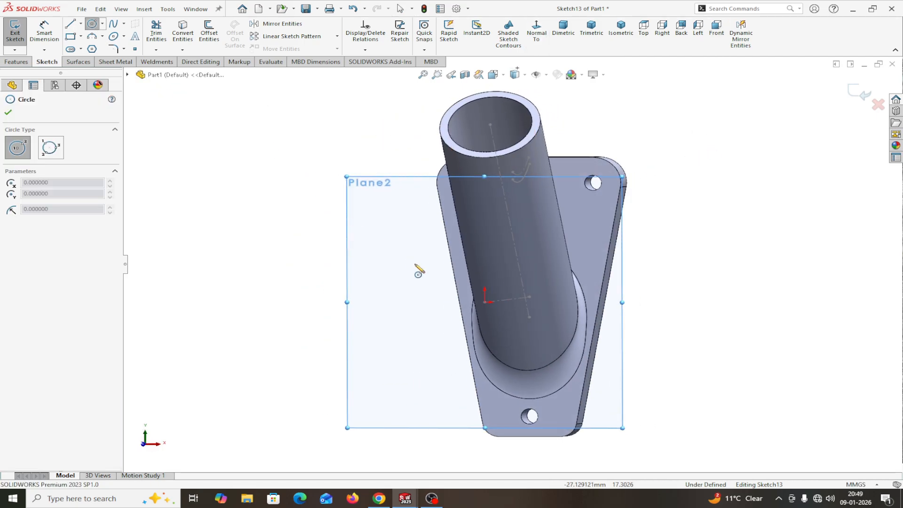
{"action": "left_click", "coordinate": [484, 303]}
{"action": "left_click", "coordinate": [509, 272]}
{"action": "right_click", "coordinate": [510, 271]}
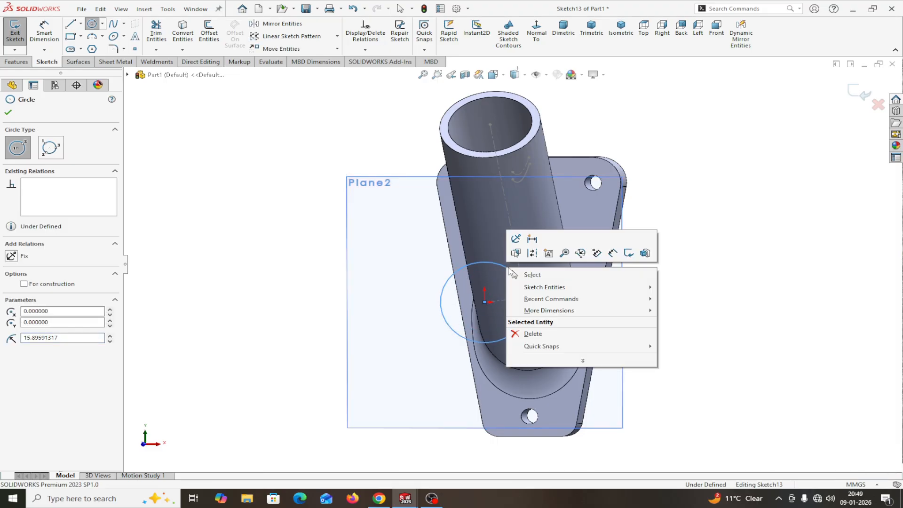
{"action": "left_click", "coordinate": [532, 275]}
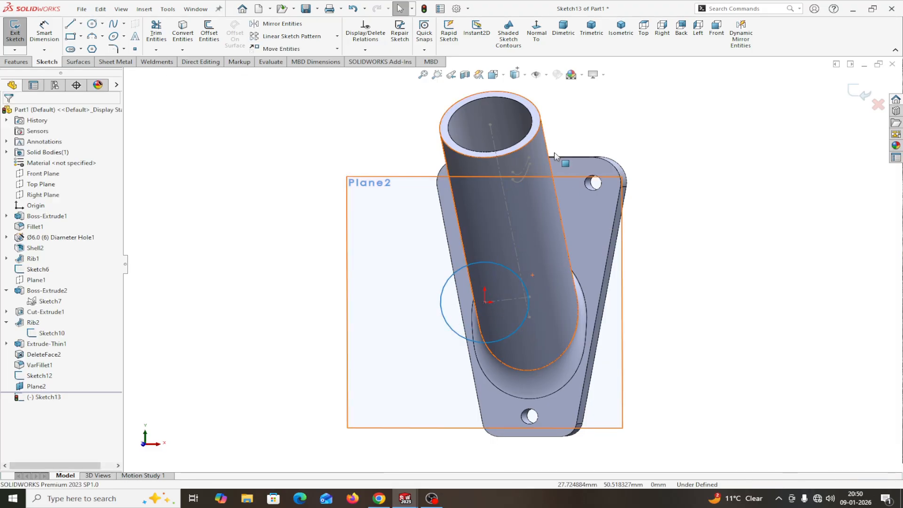
Step: Dimension the circle's diameter as 36 mm
{"action": "left_click", "coordinate": [535, 38]}
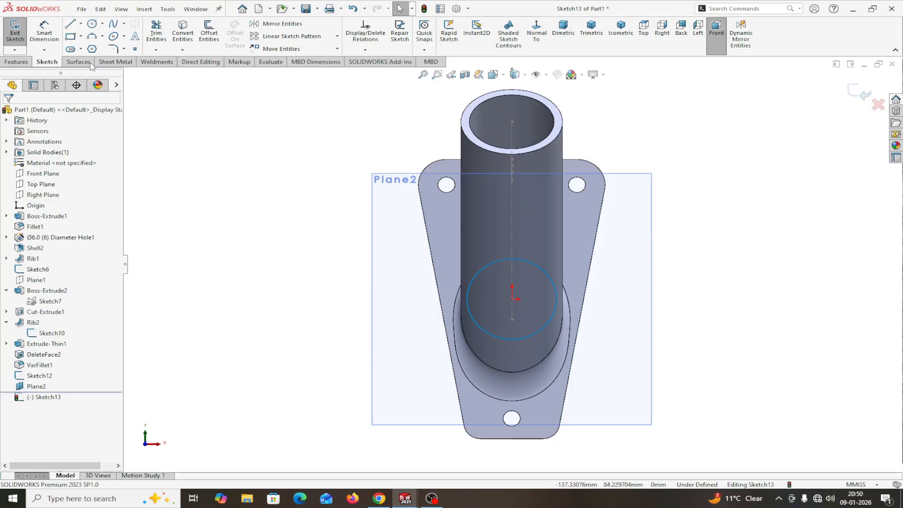
{"action": "left_click", "coordinate": [44, 32]}
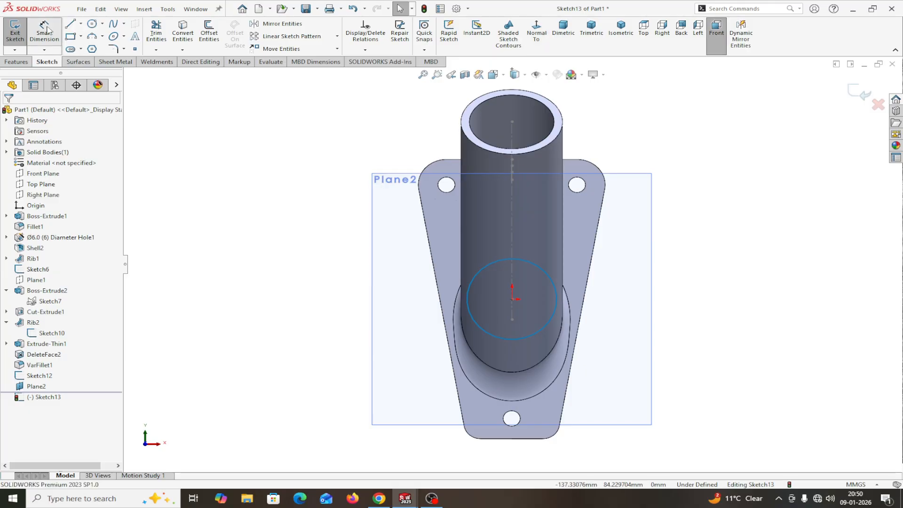
{"action": "left_click", "coordinate": [538, 331]}
{"action": "left_click", "coordinate": [747, 417]}
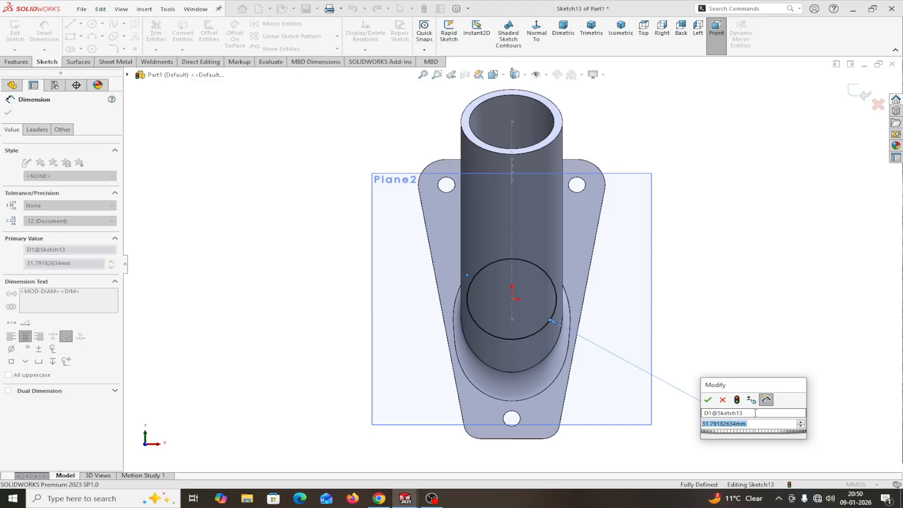
{"action": "type", "text": "3"}
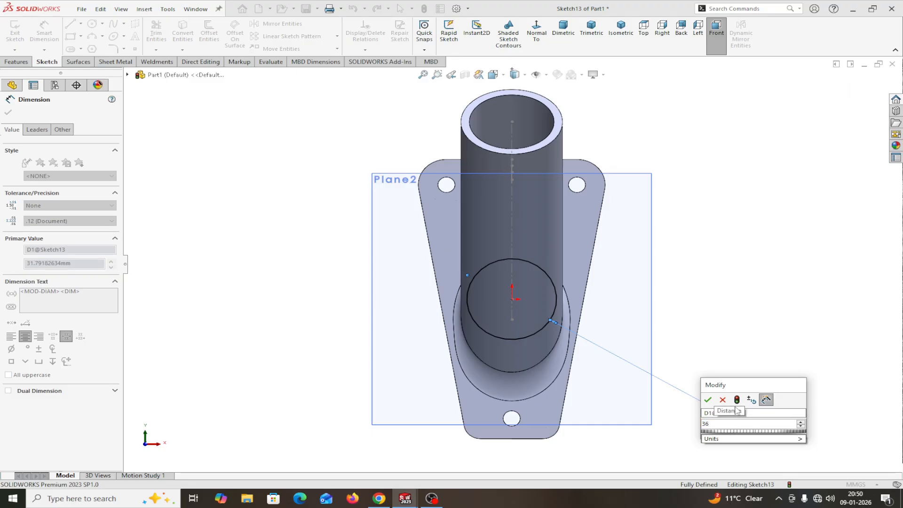
{"action": "type", "text": "6"}
{"action": "left_click", "coordinate": [708, 400]}
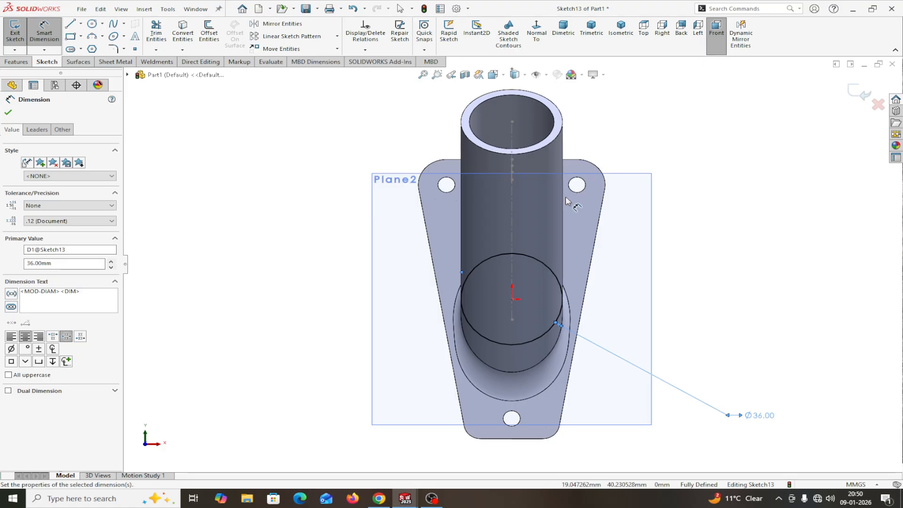
{"action": "key", "text": "Escape"}
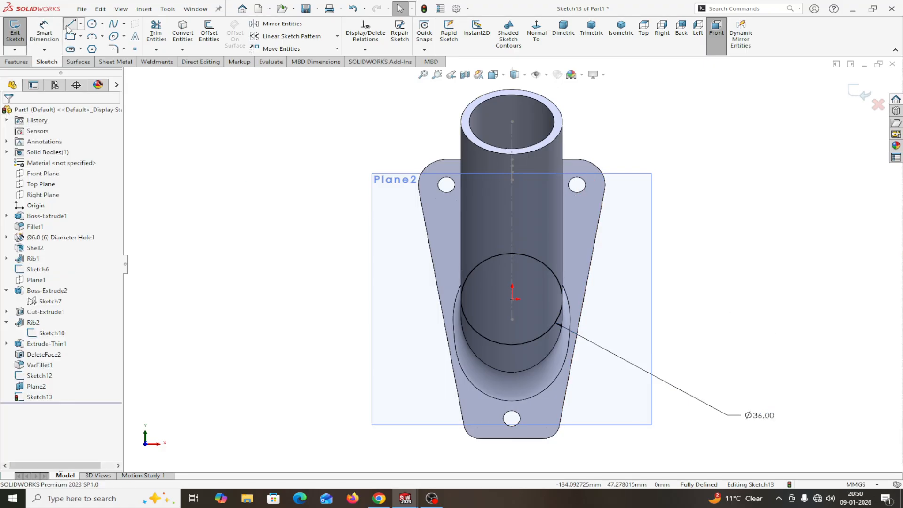
Step: Draw three connected lines from the circle's right edge up, across, and down to its left edge
{"action": "left_click", "coordinate": [70, 24]}
{"action": "scroll", "coordinate": [571, 317], "scroll_direction": "down", "scroll_amount": 2}
{"action": "scroll", "coordinate": [568, 315], "scroll_direction": "down", "scroll_amount": 1}
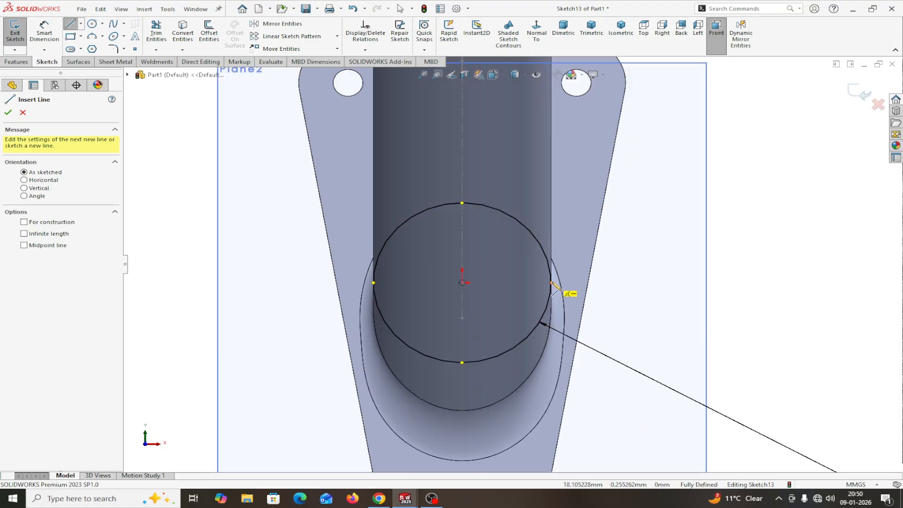
{"action": "left_click", "coordinate": [551, 282]}
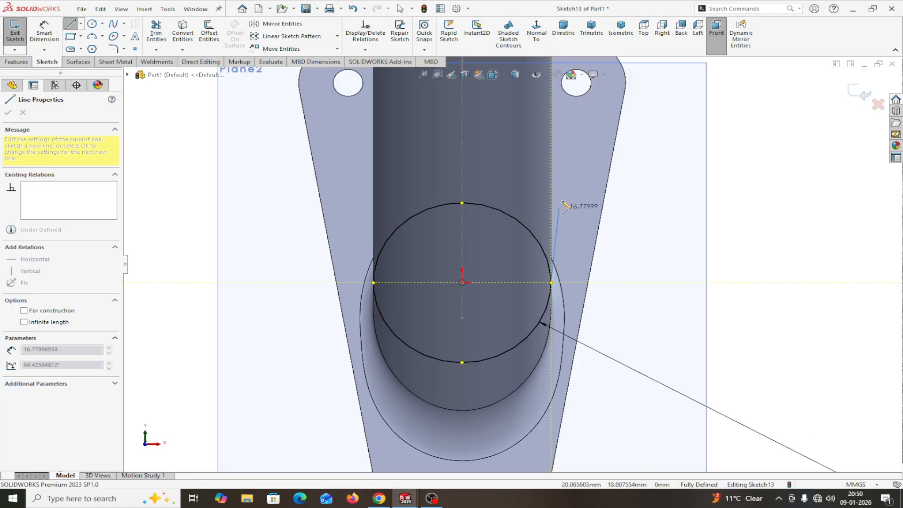
{"action": "left_click", "coordinate": [579, 125]}
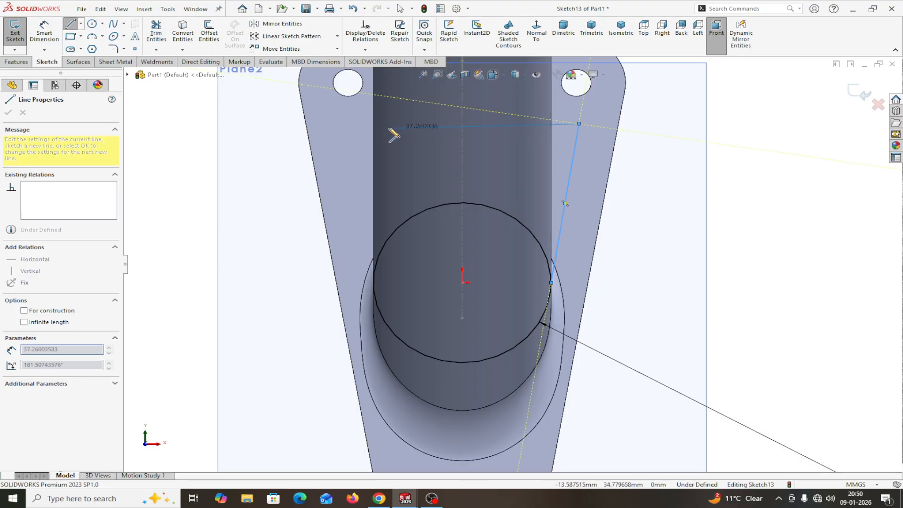
{"action": "left_click", "coordinate": [345, 124]}
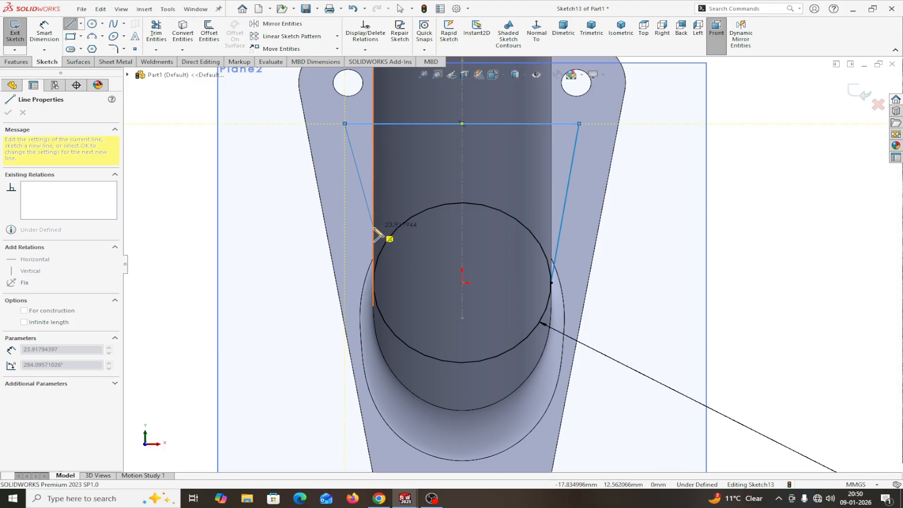
{"action": "left_click", "coordinate": [374, 282]}
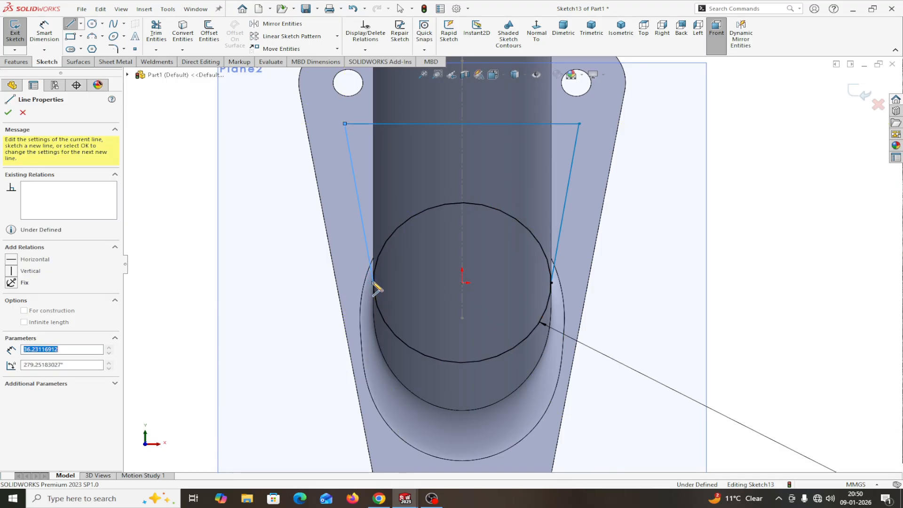
{"action": "right_click", "coordinate": [375, 288]}
{"action": "left_click", "coordinate": [395, 288]}
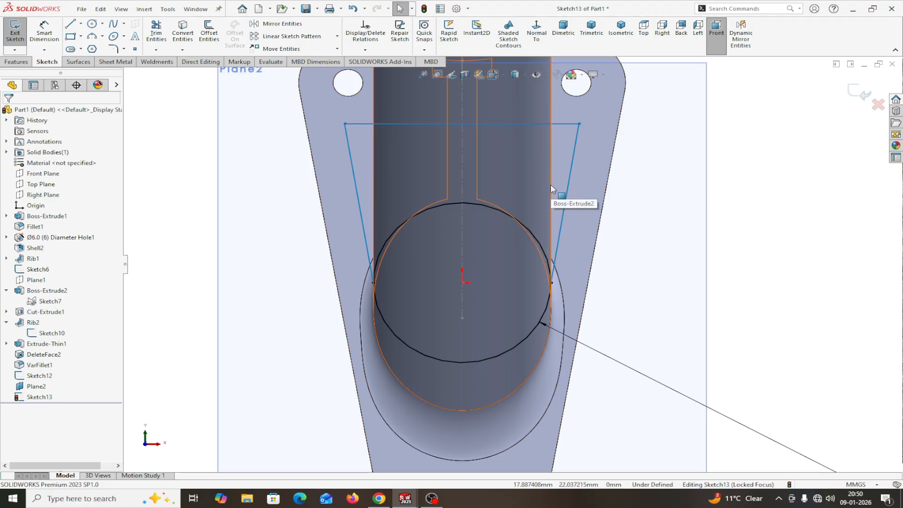
Step: Make both side lines vertical
{"action": "left_click", "coordinate": [569, 187]}
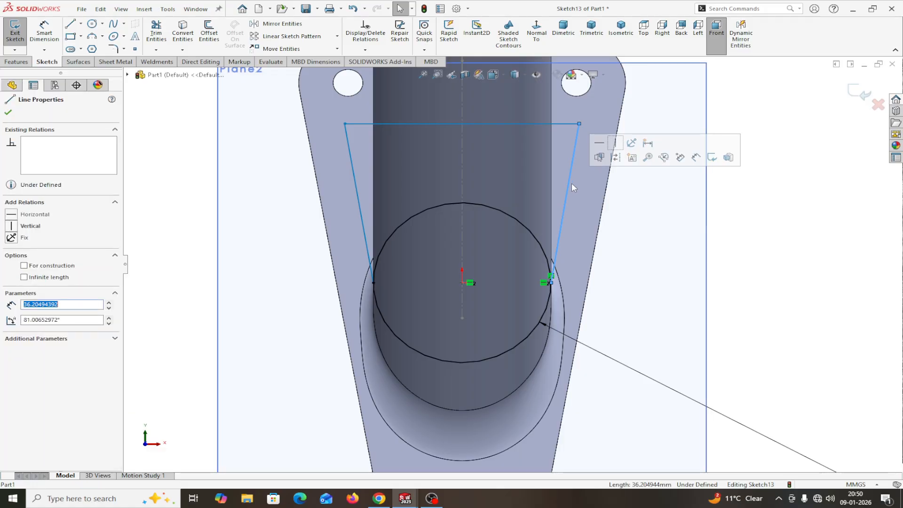
{"action": "left_click", "coordinate": [614, 143]}
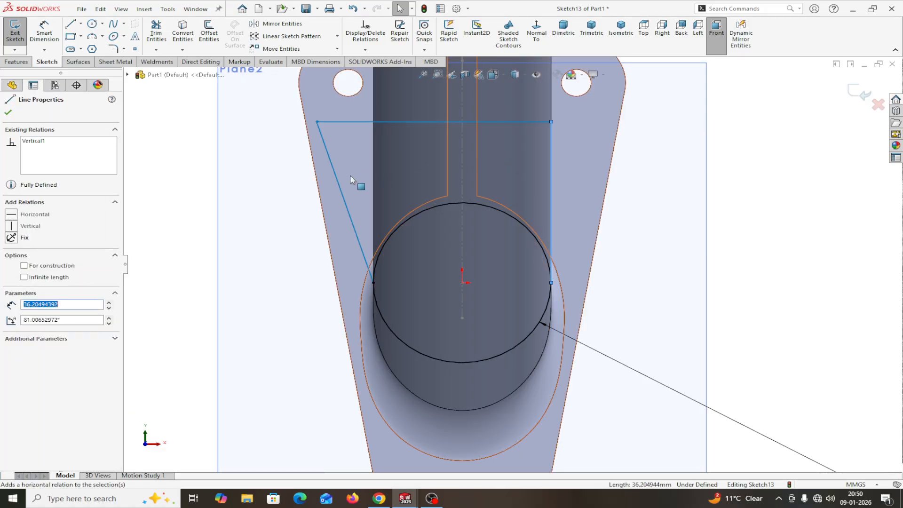
{"action": "left_click", "coordinate": [337, 180]}
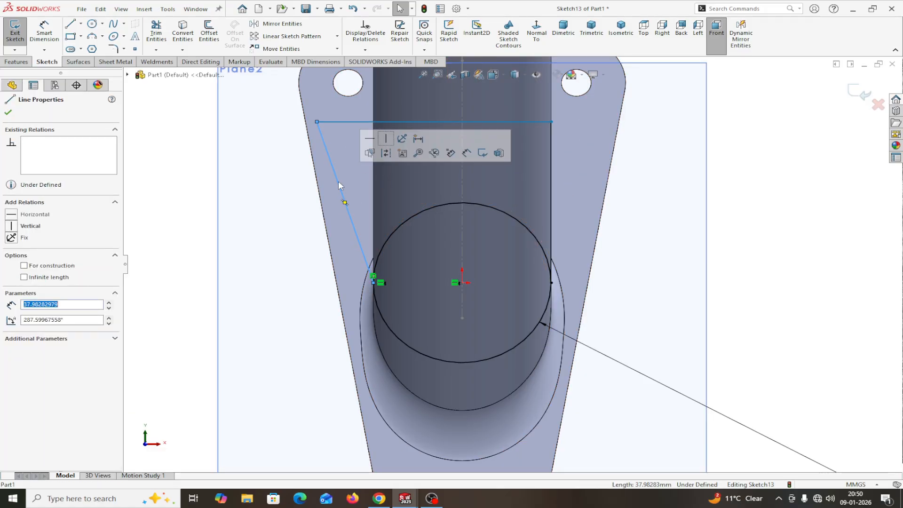
{"action": "left_click", "coordinate": [387, 139]}
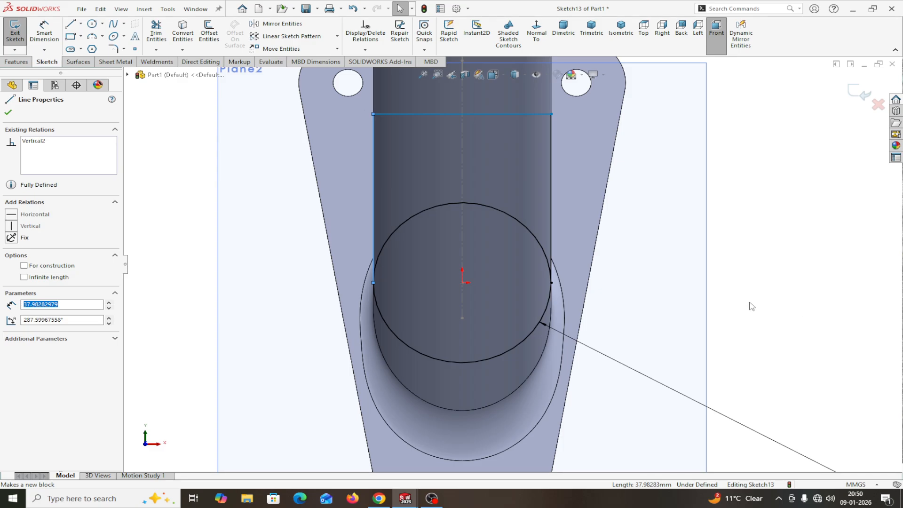
{"action": "scroll", "coordinate": [737, 299], "scroll_direction": "up", "scroll_amount": 2}
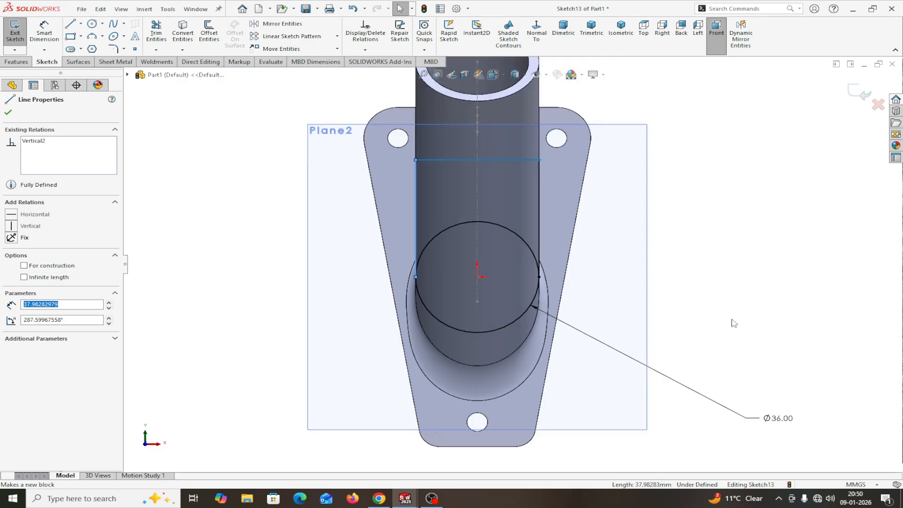
Step: Dimension the top line 40 mm above the circle centre
{"action": "left_click", "coordinate": [9, 114]}
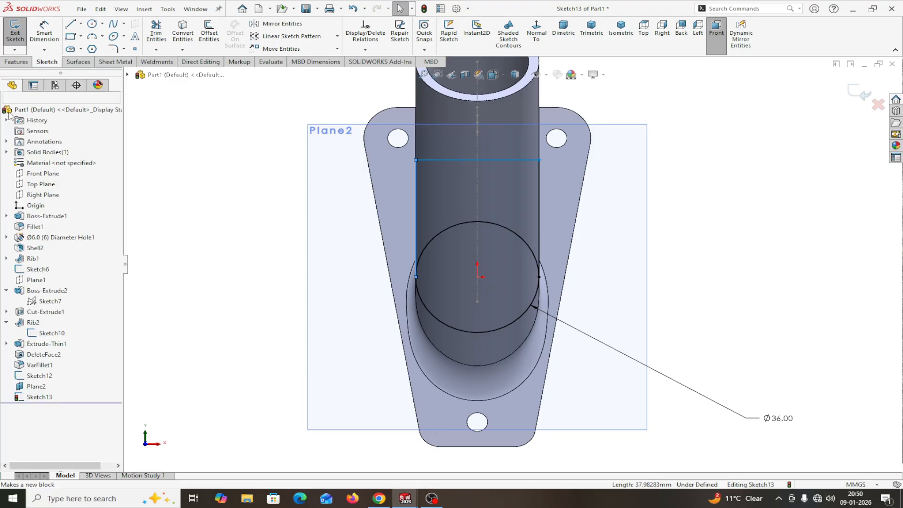
{"action": "left_click", "coordinate": [44, 34]}
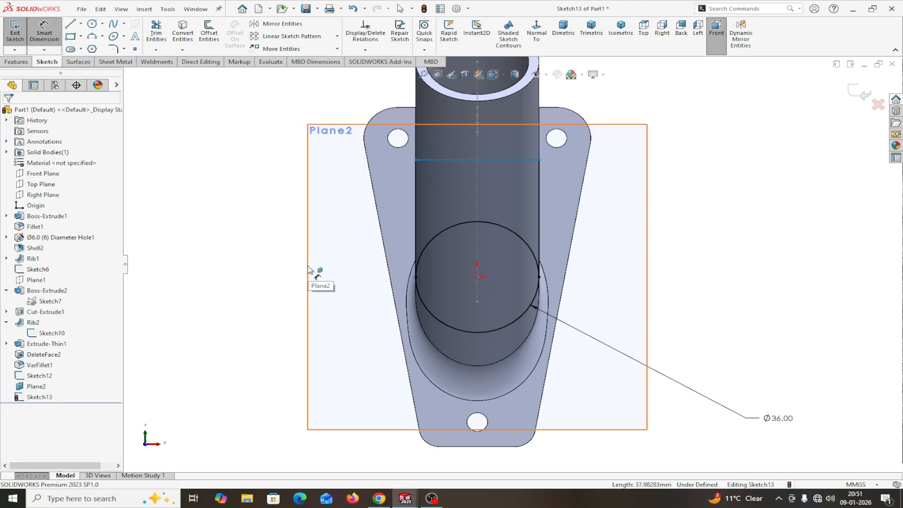
{"action": "left_click", "coordinate": [478, 278]}
{"action": "left_click", "coordinate": [503, 160]}
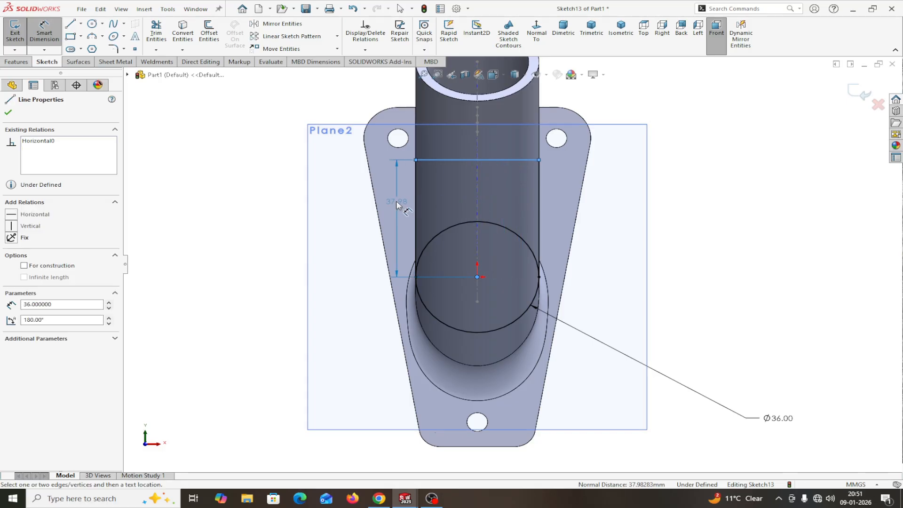
{"action": "left_click", "coordinate": [337, 210]}
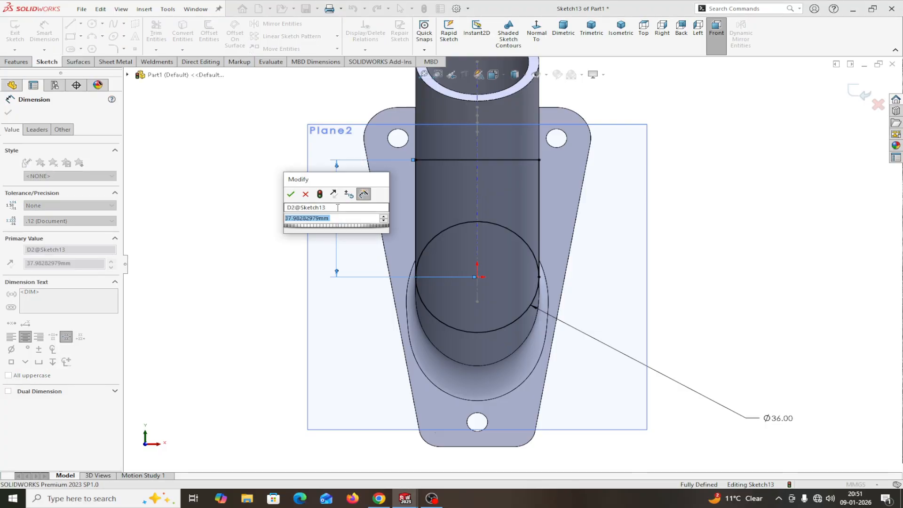
{"action": "type", "text": "40"}
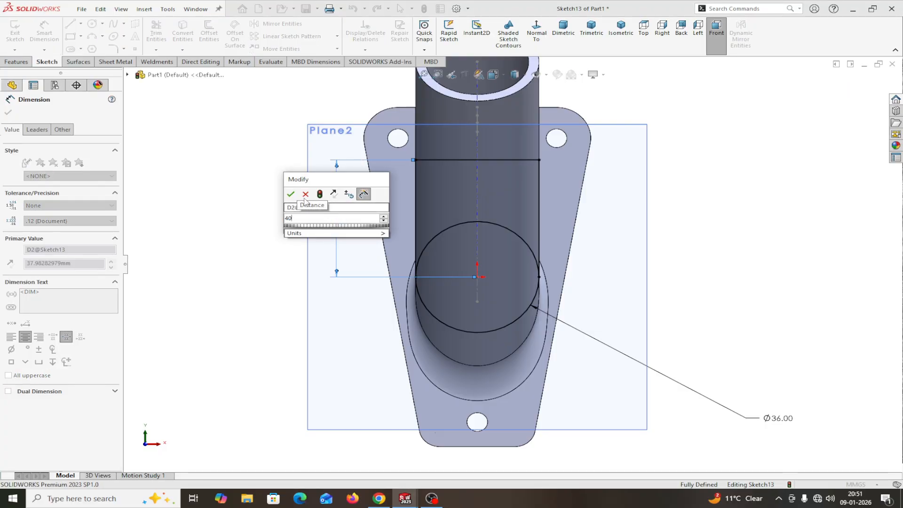
{"action": "left_click", "coordinate": [290, 195]}
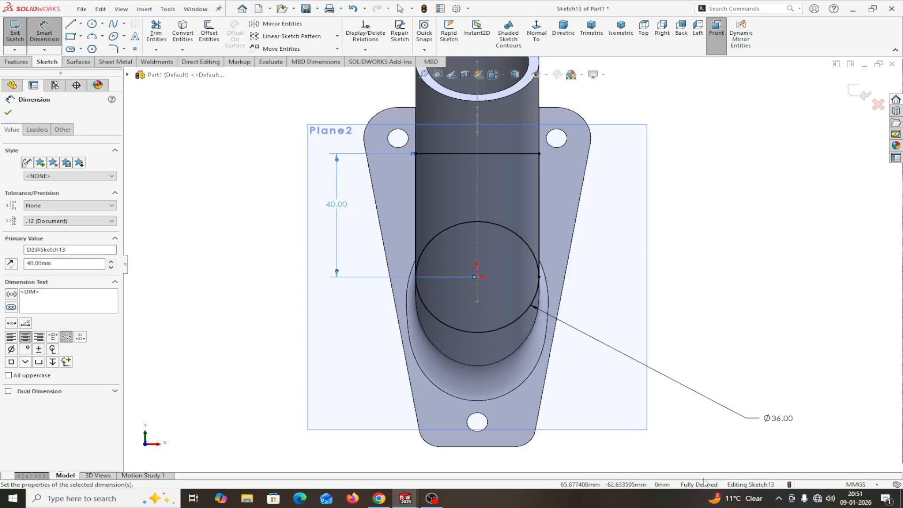
{"action": "left_click", "coordinate": [8, 113]}
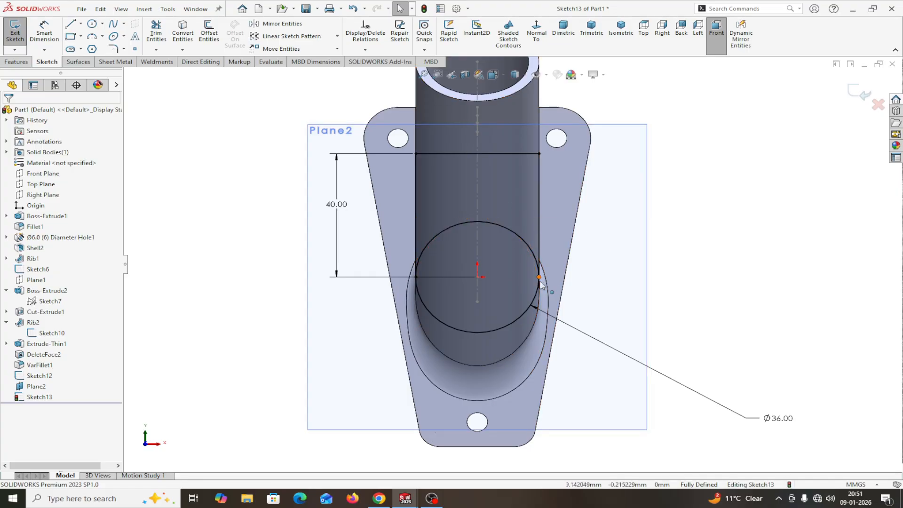
Step: Exit Sketch13 and start an Extruded Boss/Base from it
{"action": "middle_click_drag", "start_coordinate": [801, 236], "coordinate": [786, 242]}
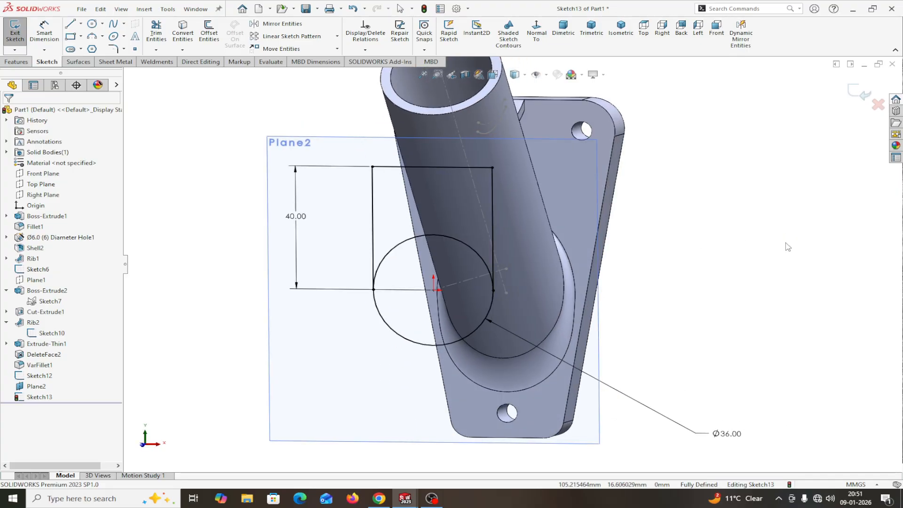
{"action": "left_click", "coordinate": [859, 98]}
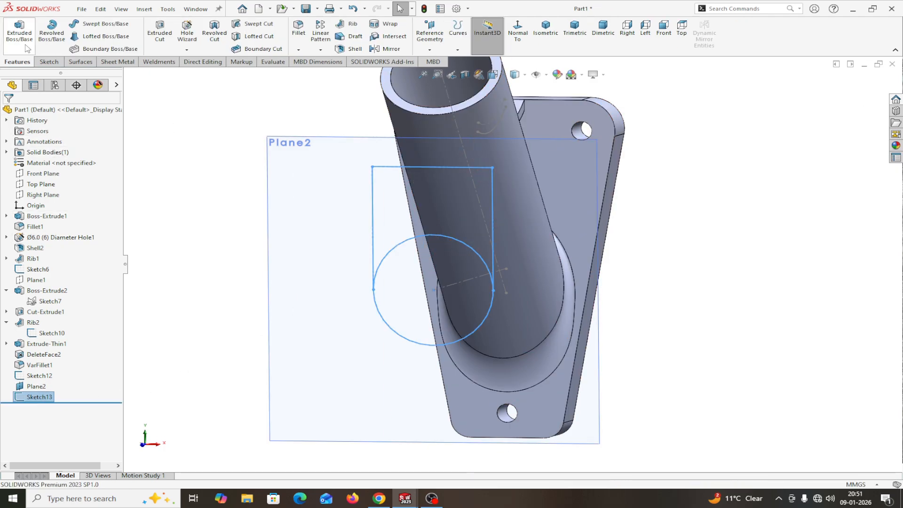
{"action": "left_click", "coordinate": [20, 31]}
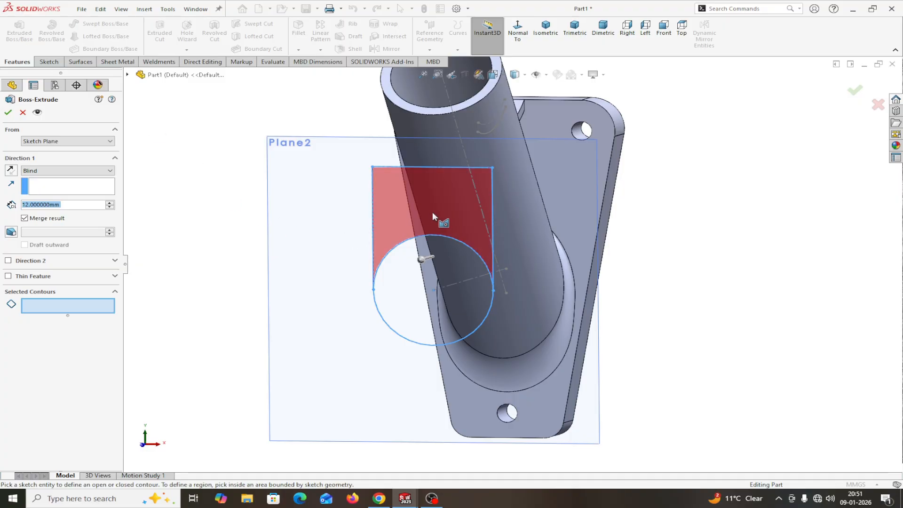
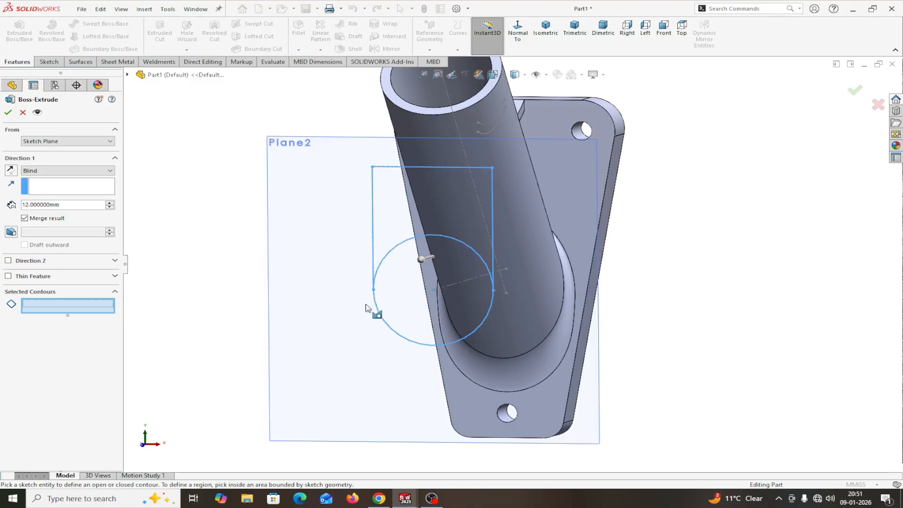
Step: Extrude Sketch13's circle and rectangle regions, reversed, Up To Surface at the tube's outer face
{"action": "left_click", "coordinate": [415, 302]}
{"action": "left_click", "coordinate": [396, 230]}
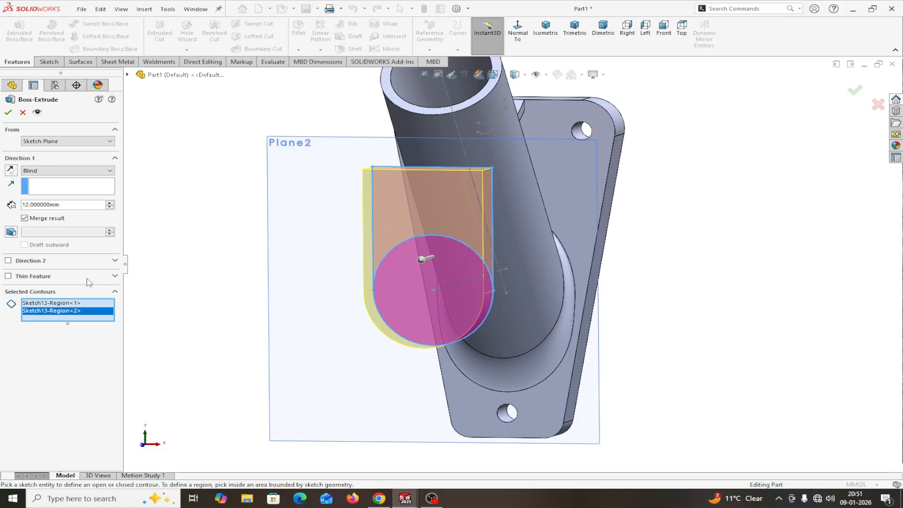
{"action": "left_click", "coordinate": [11, 171]}
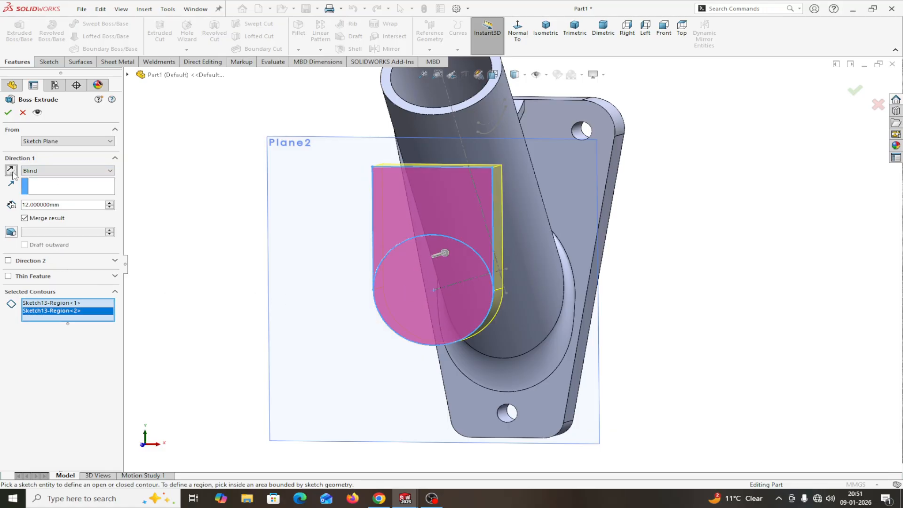
{"action": "middle_click_drag", "start_coordinate": [730, 267], "coordinate": [675, 281]}
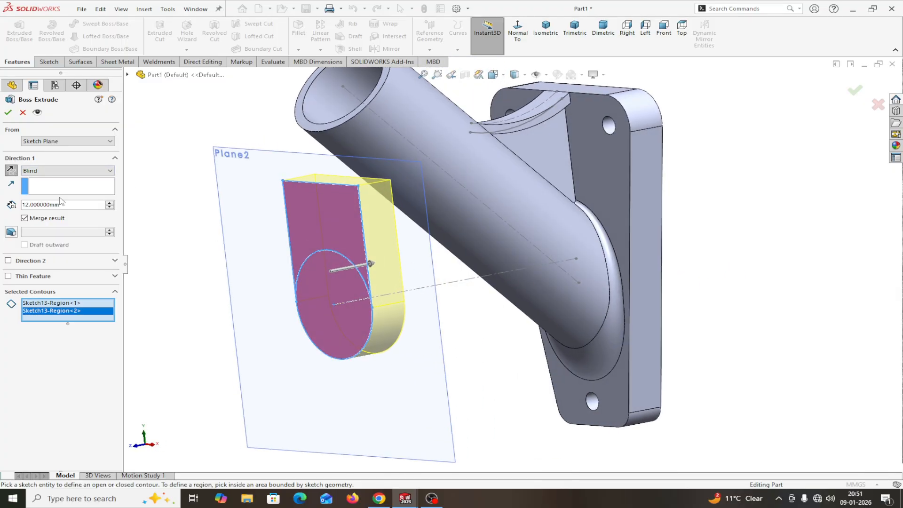
{"action": "left_click", "coordinate": [50, 171]}
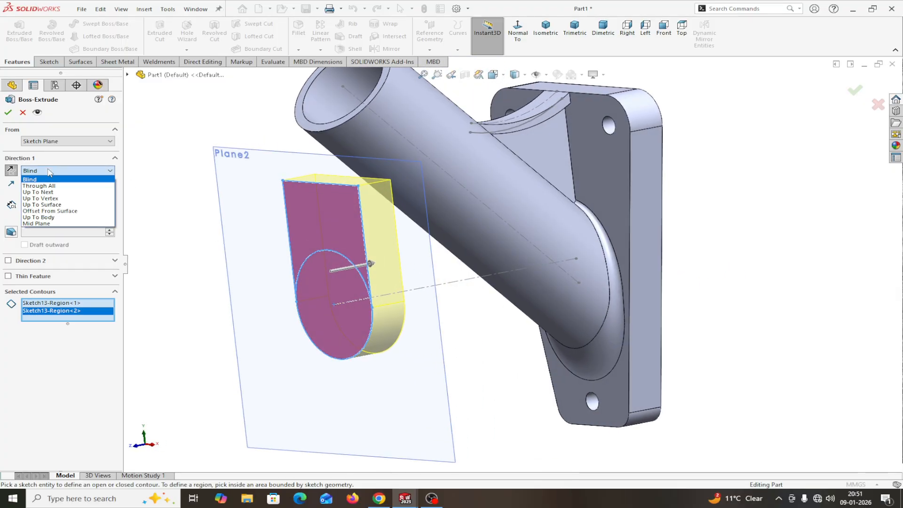
{"action": "left_click", "coordinate": [46, 206]}
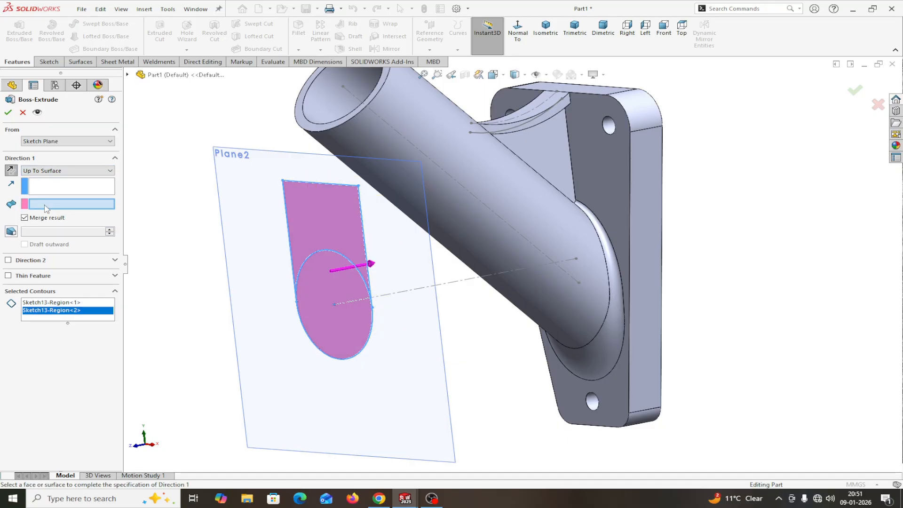
{"action": "left_click", "coordinate": [570, 305]}
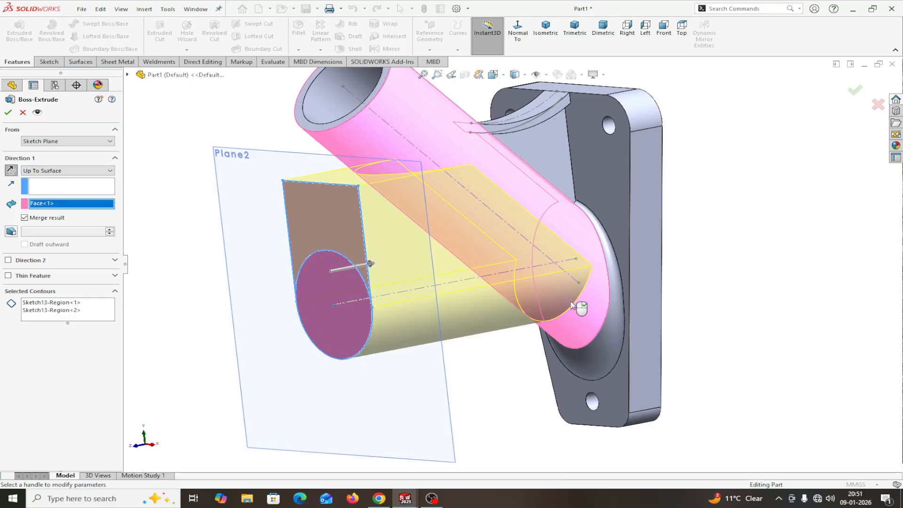
{"action": "left_click", "coordinate": [8, 112]}
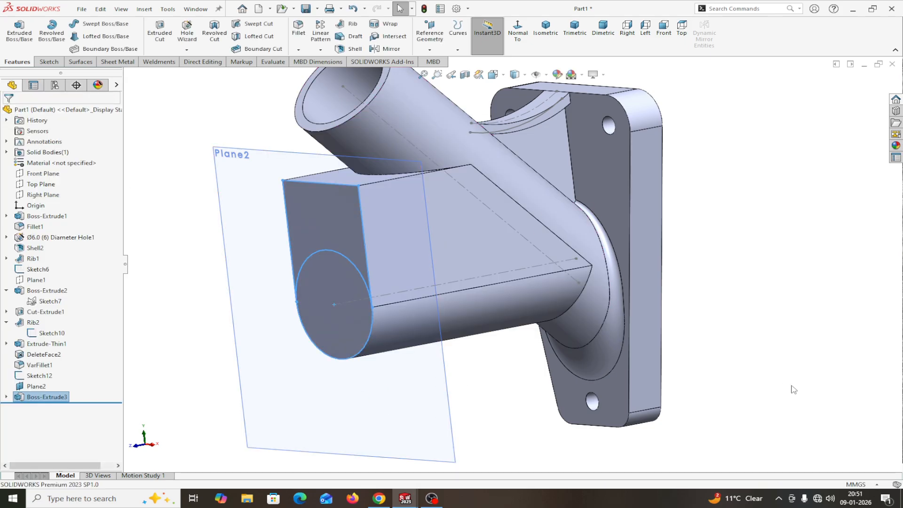
Step: Edit Boss-Extrude3 so it is kept as a separate body instead of merged
{"action": "scroll", "coordinate": [781, 393], "scroll_direction": "up", "scroll_amount": 3}
{"action": "middle_click_drag", "start_coordinate": [764, 390], "coordinate": [735, 365]}
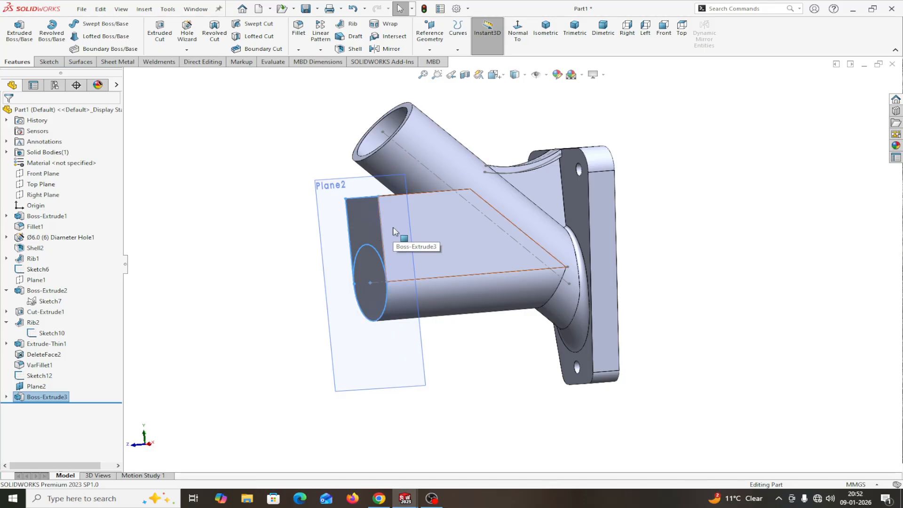
{"action": "right_click", "coordinate": [42, 399]}
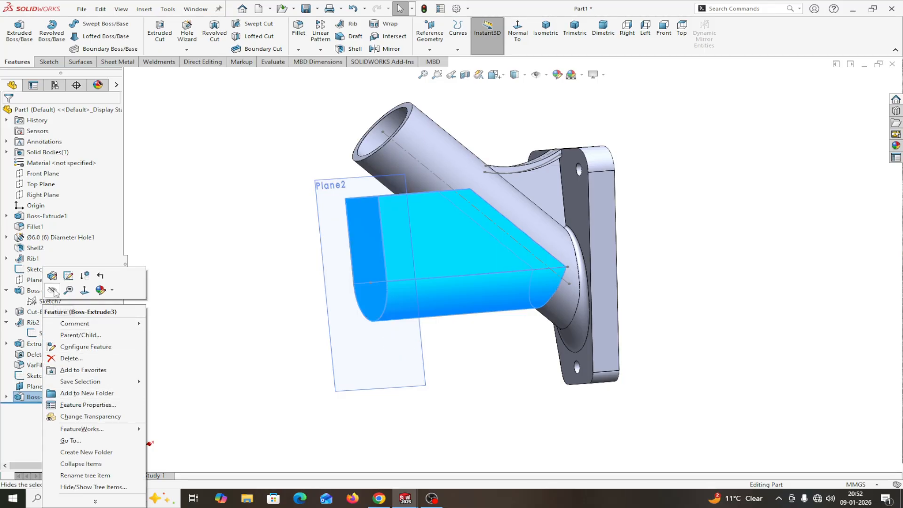
{"action": "left_click", "coordinate": [55, 275]}
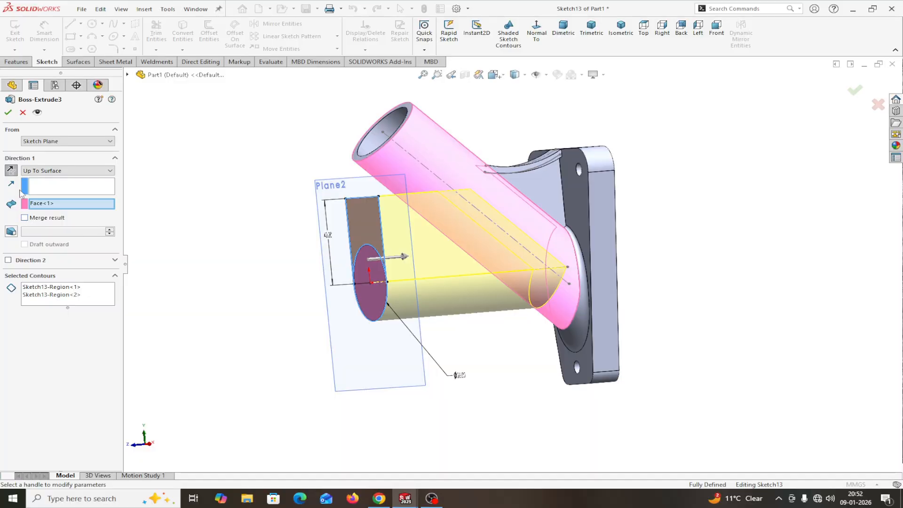
{"action": "left_click", "coordinate": [7, 113]}
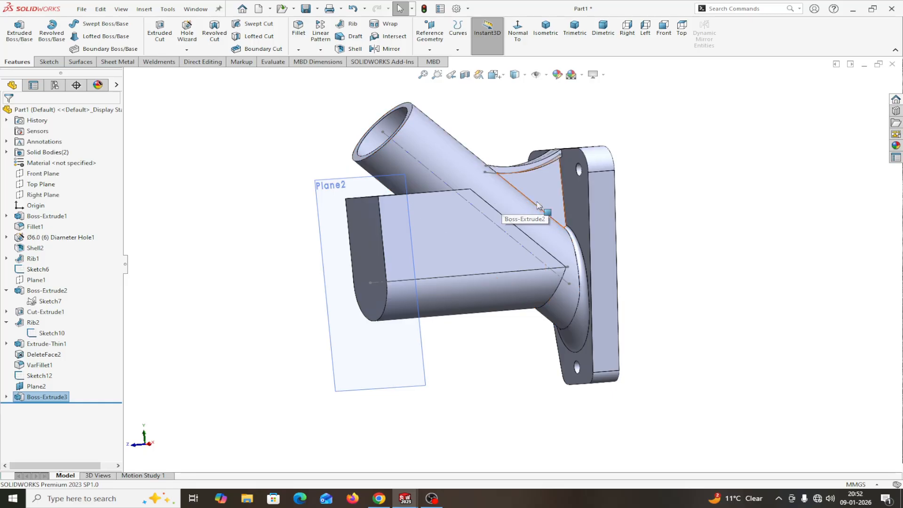
Step: Hide Plane2 and select the new block's flat end face
{"action": "left_click", "coordinate": [365, 370]}
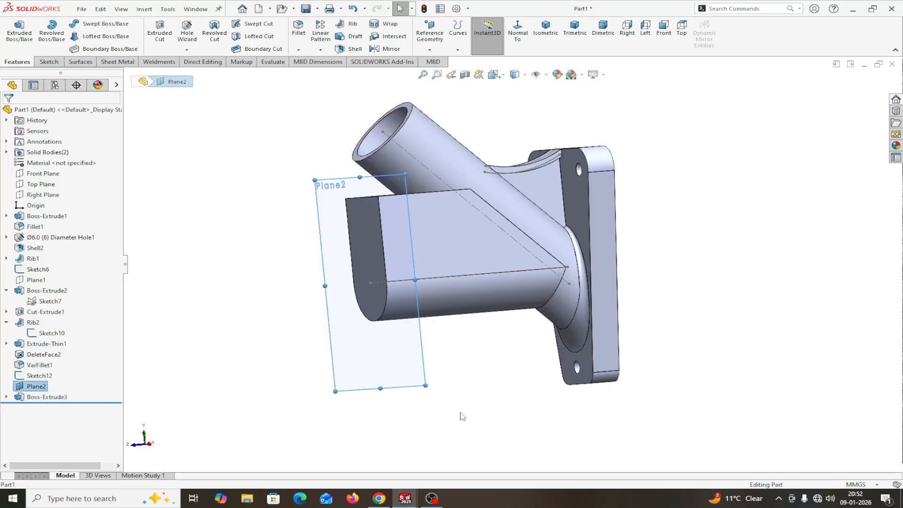
{"action": "right_click", "coordinate": [412, 374]}
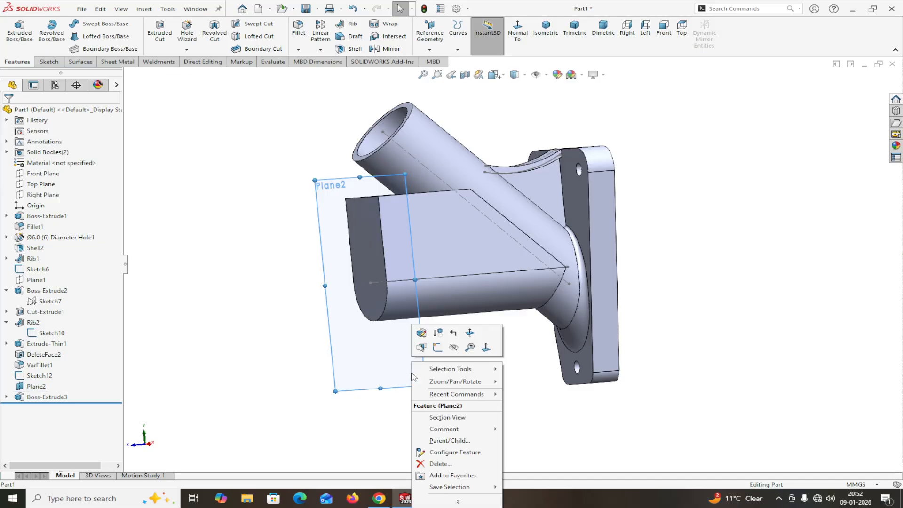
{"action": "left_click", "coordinate": [454, 349]}
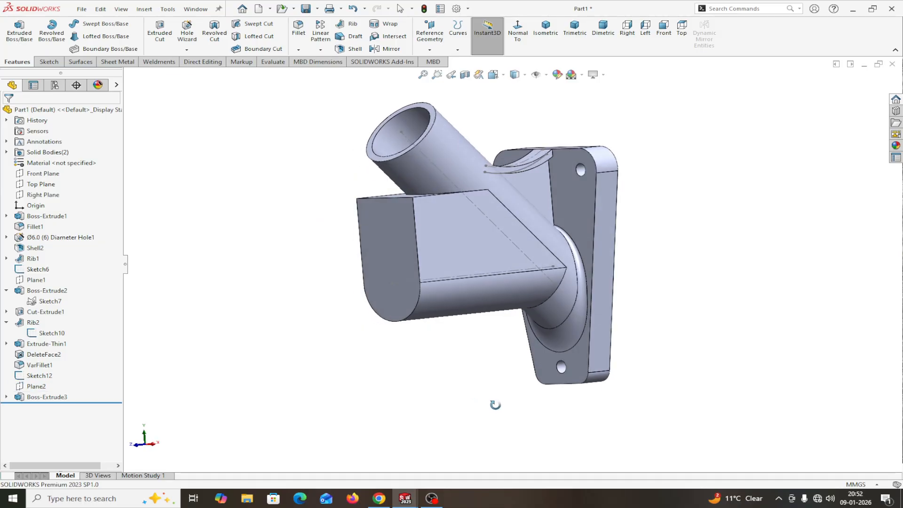
{"action": "left_click", "coordinate": [392, 258]}
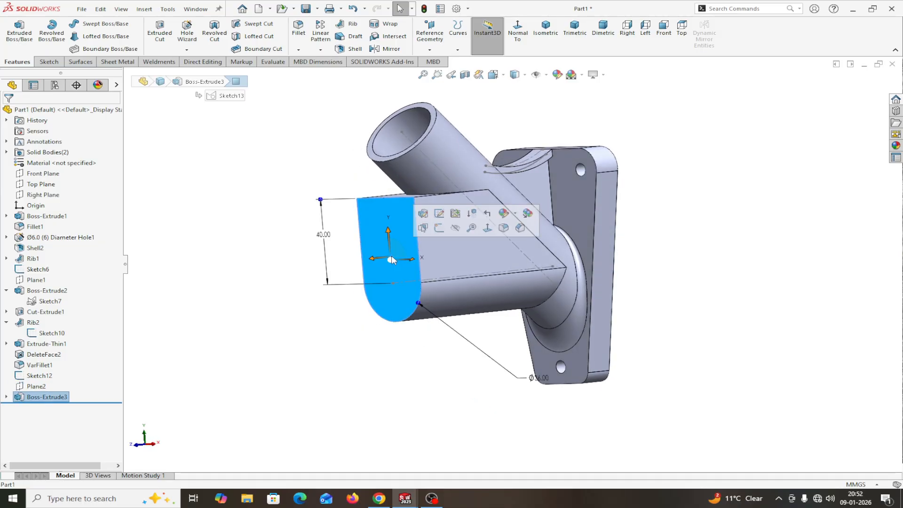
Step: Sketch on the block's end face, viewed Normal To, with a circle centred on the origin
{"action": "left_click", "coordinate": [439, 228]}
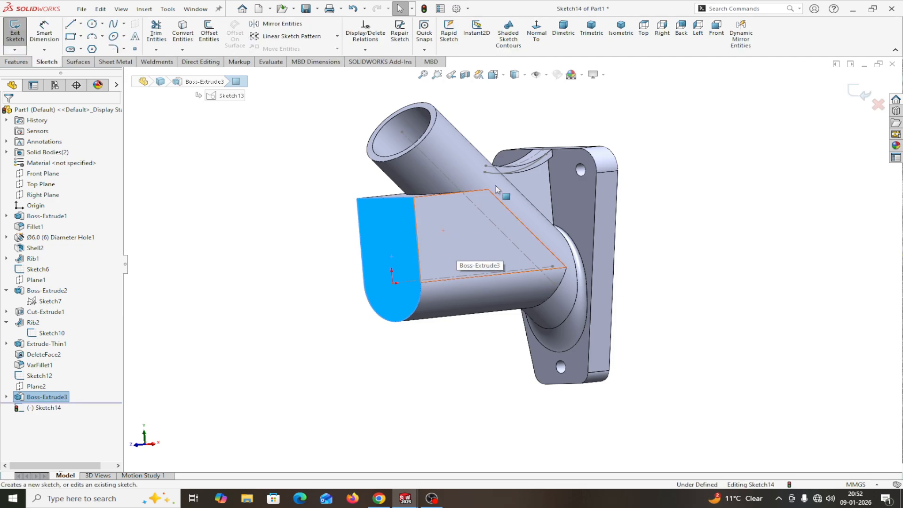
{"action": "left_click", "coordinate": [536, 29]}
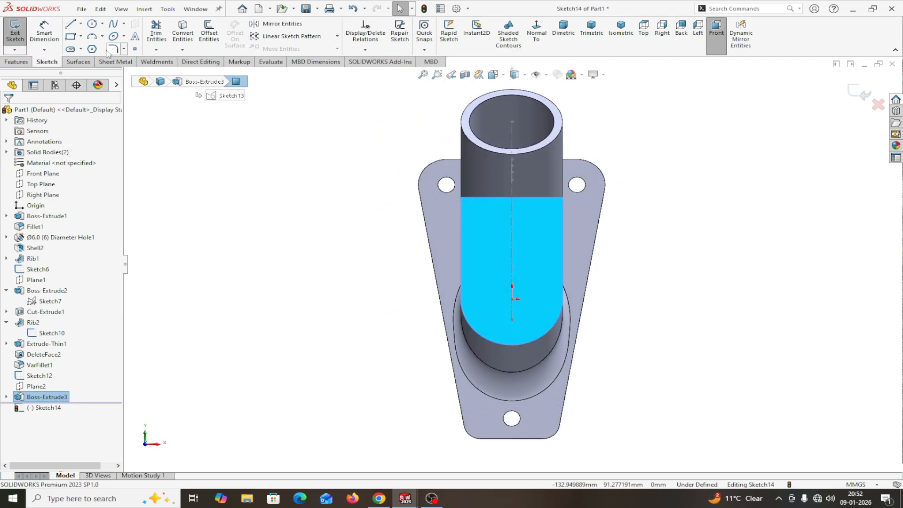
{"action": "left_click", "coordinate": [93, 25]}
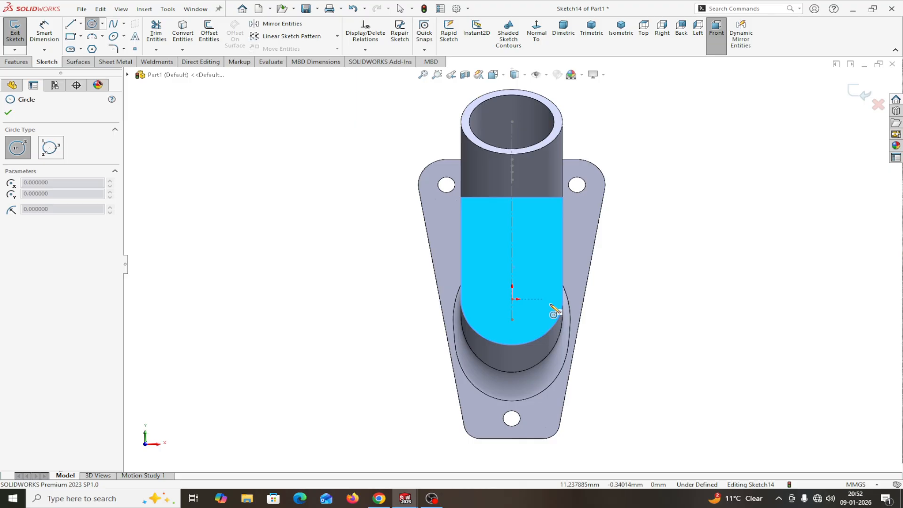
{"action": "left_click", "coordinate": [512, 299]}
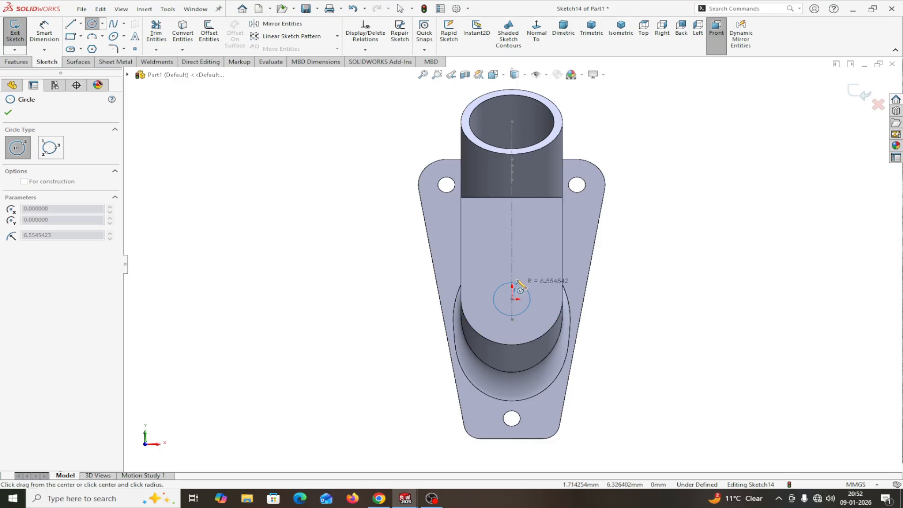
{"action": "left_click", "coordinate": [520, 267]}
{"action": "right_click", "coordinate": [519, 271]}
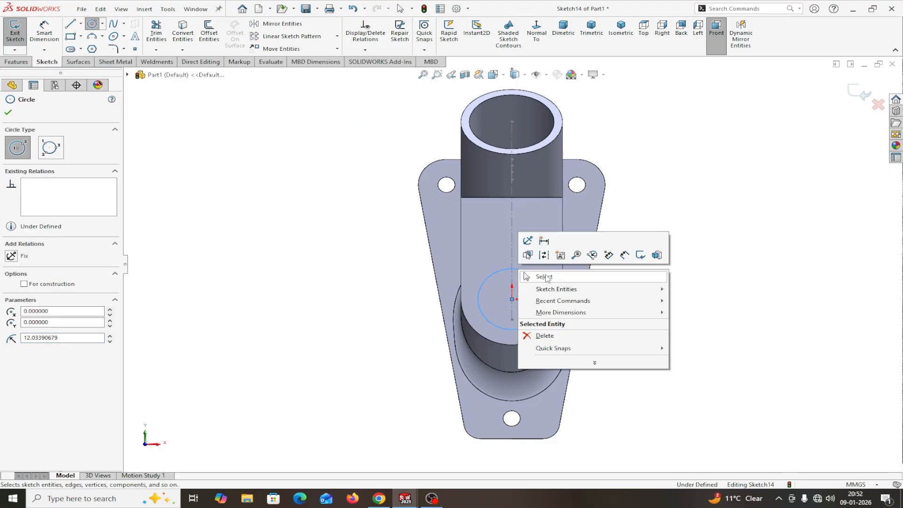
{"action": "left_click", "coordinate": [524, 276]}
Step: Dimension the circle to a 30 mm diameter
{"action": "left_click", "coordinate": [44, 30]}
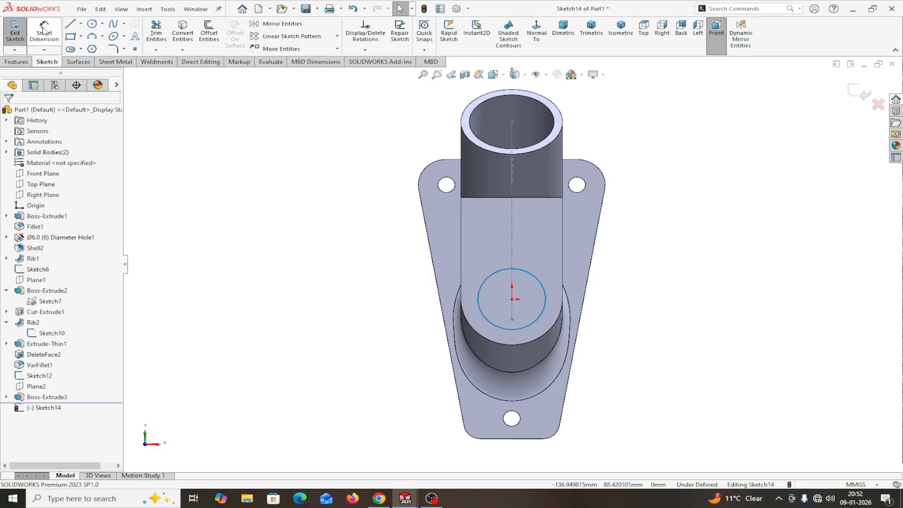
{"action": "left_click", "coordinate": [540, 317]}
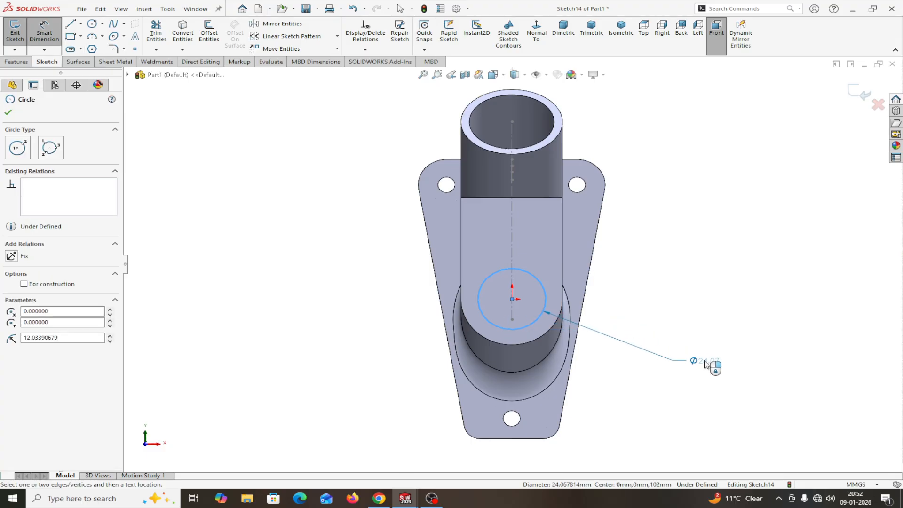
{"action": "left_click", "coordinate": [654, 362]}
{"action": "type", "text": "30"}
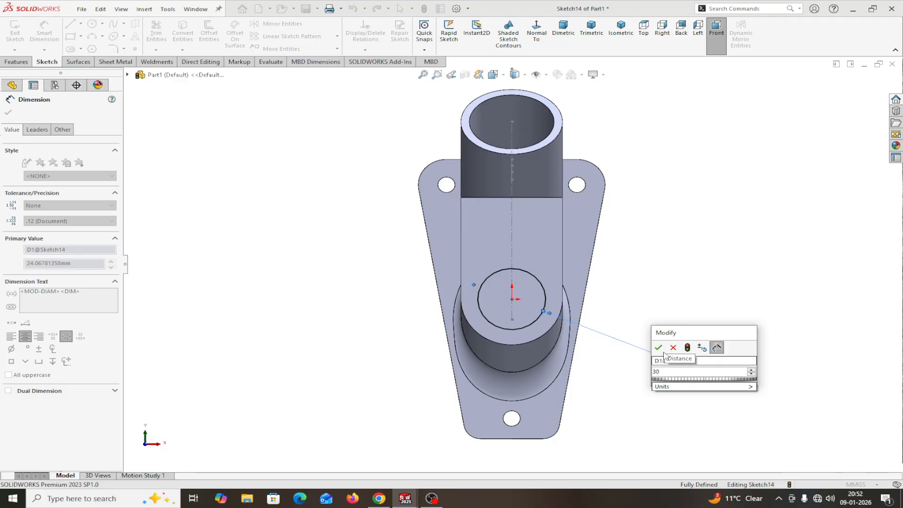
{"action": "key", "text": "Return"}
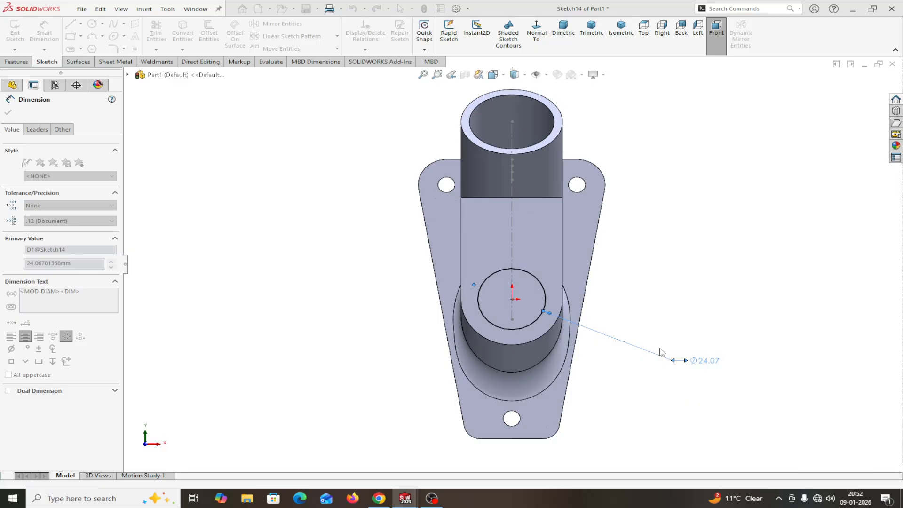
{"action": "left_click", "coordinate": [8, 112]}
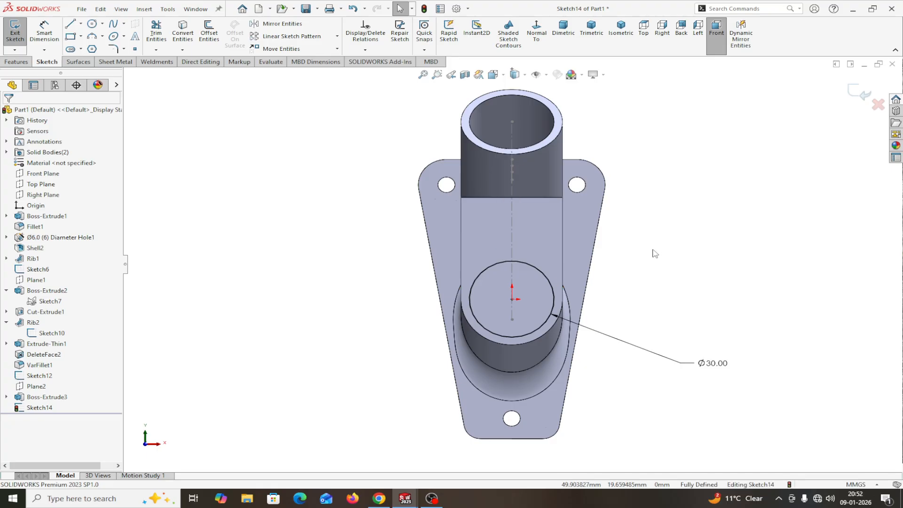
{"action": "middle_click_drag", "start_coordinate": [650, 252], "coordinate": [604, 260]}
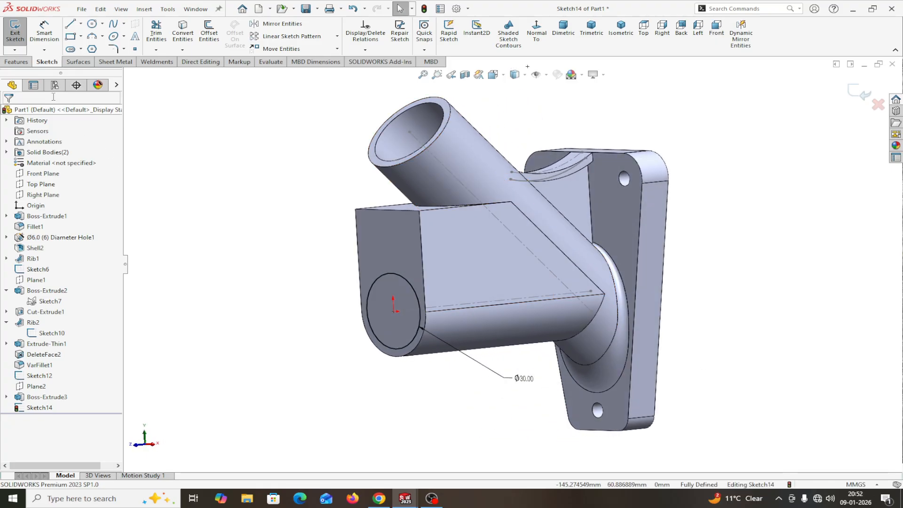
{"action": "left_click", "coordinate": [17, 62]}
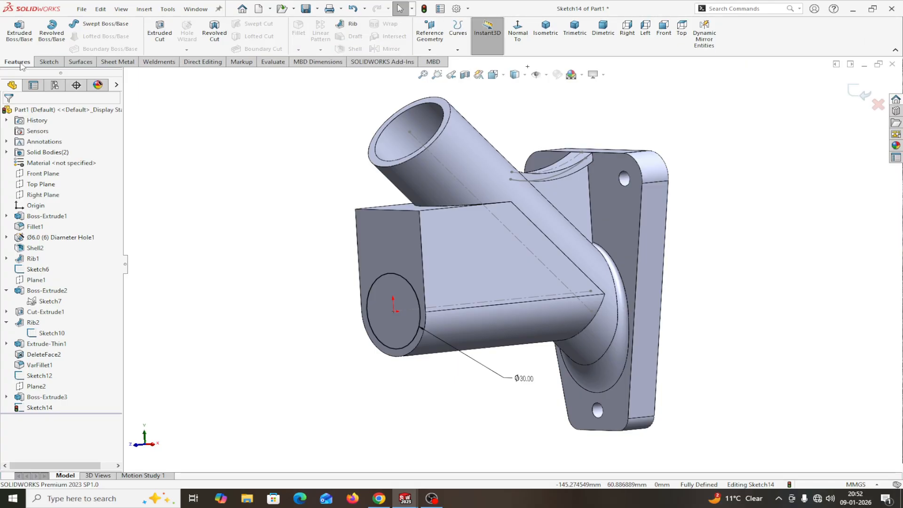
Step: Cut-extrude the Ø30 circle region Up To Surface at the tube's inner face
{"action": "left_click", "coordinate": [157, 34]}
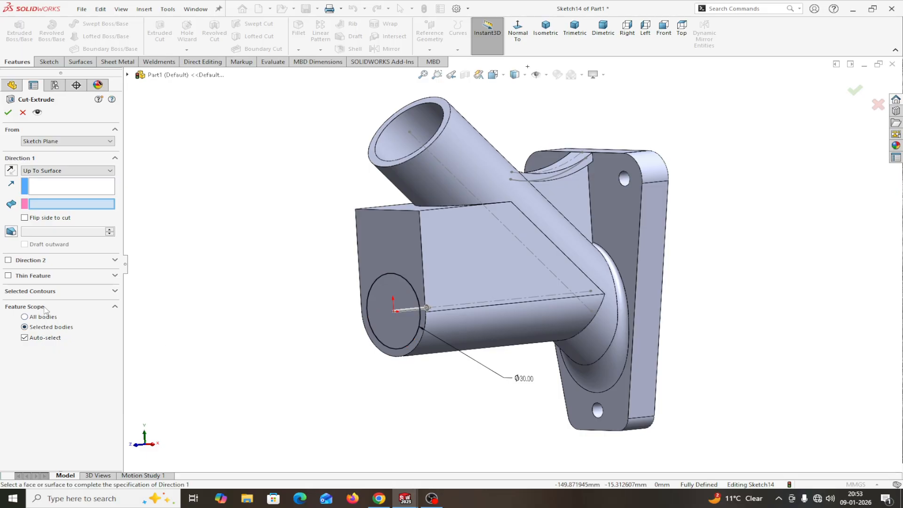
{"action": "left_click", "coordinate": [66, 291]}
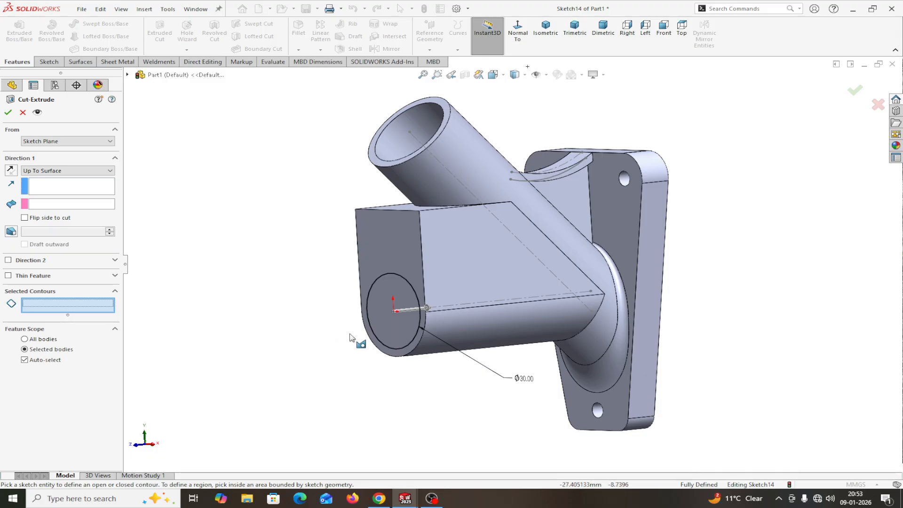
{"action": "left_click", "coordinate": [390, 339]}
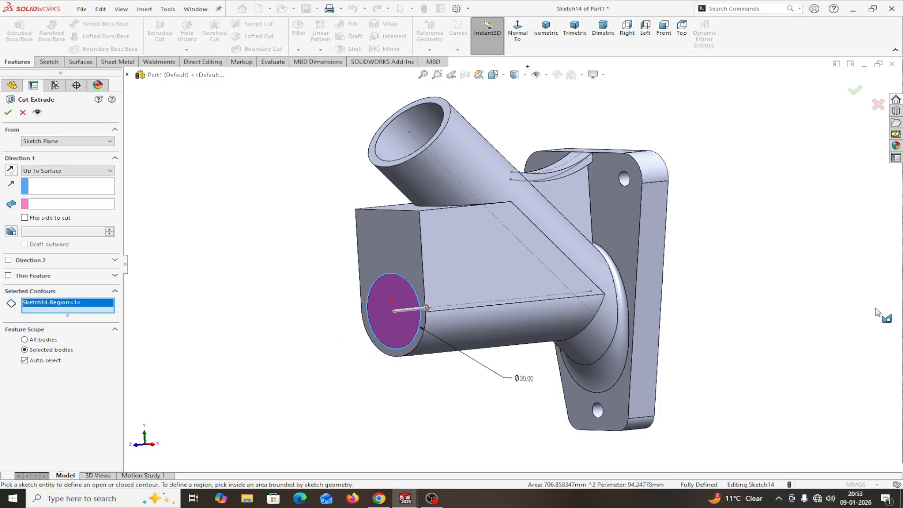
{"action": "middle_click_drag", "start_coordinate": [865, 309], "coordinate": [738, 338]}
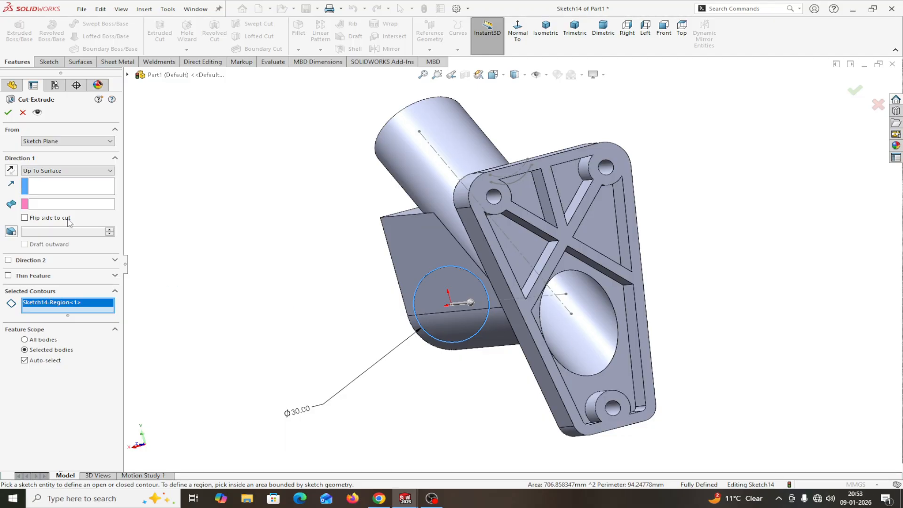
{"action": "left_click", "coordinate": [54, 204]}
{"action": "left_click", "coordinate": [579, 342]}
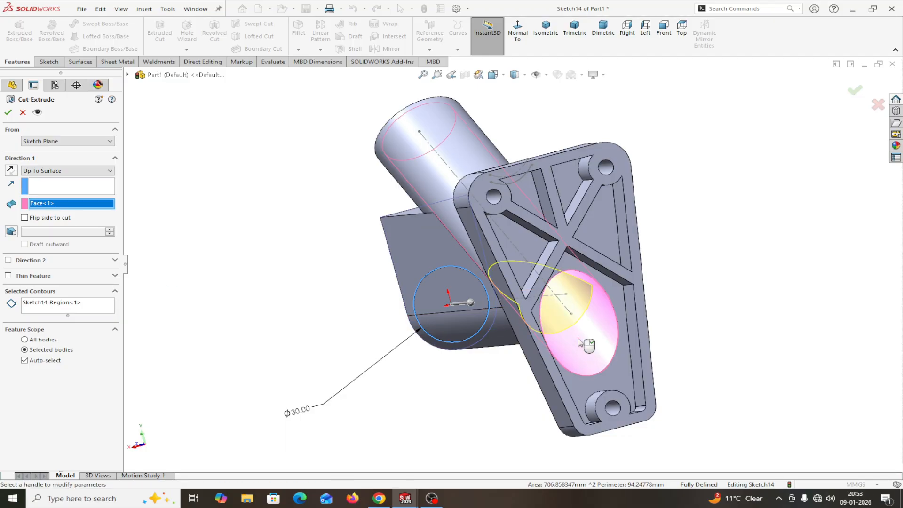
{"action": "left_click", "coordinate": [7, 112]}
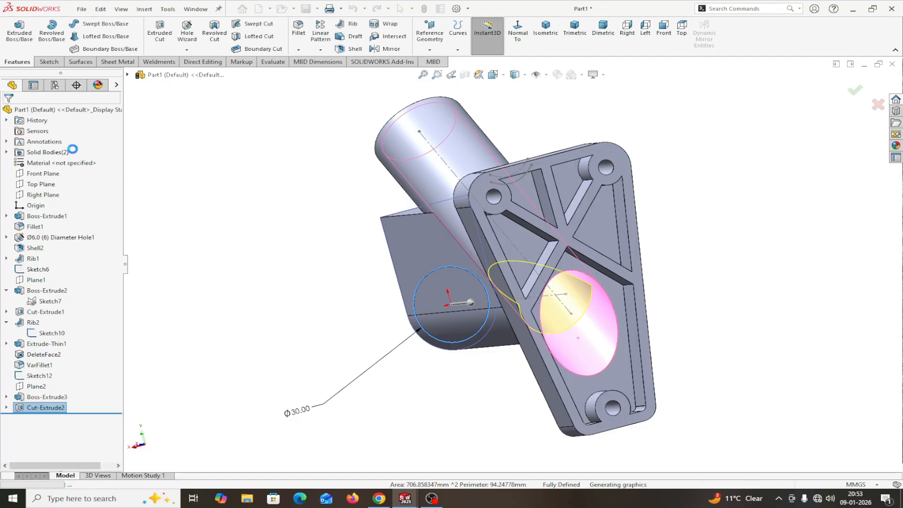
{"action": "middle_click_drag", "start_coordinate": [199, 195], "coordinate": [235, 153]}
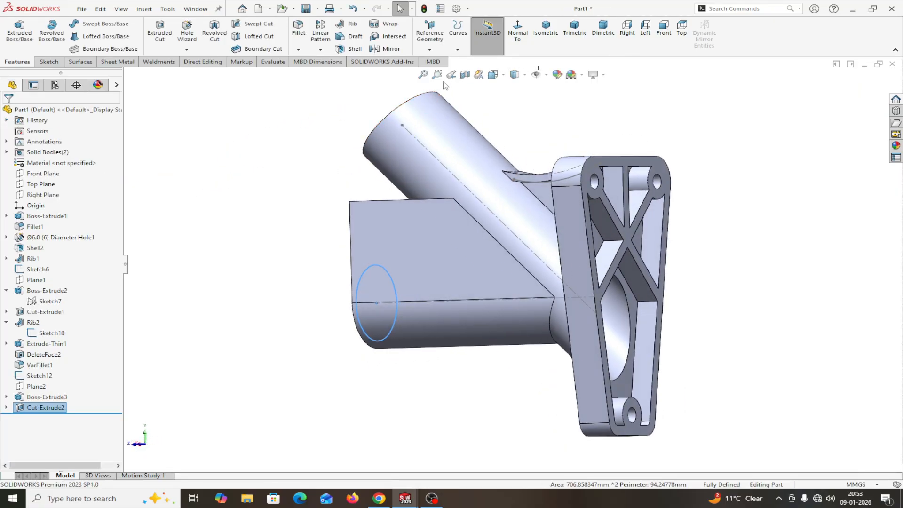
{"action": "left_click", "coordinate": [465, 75]}
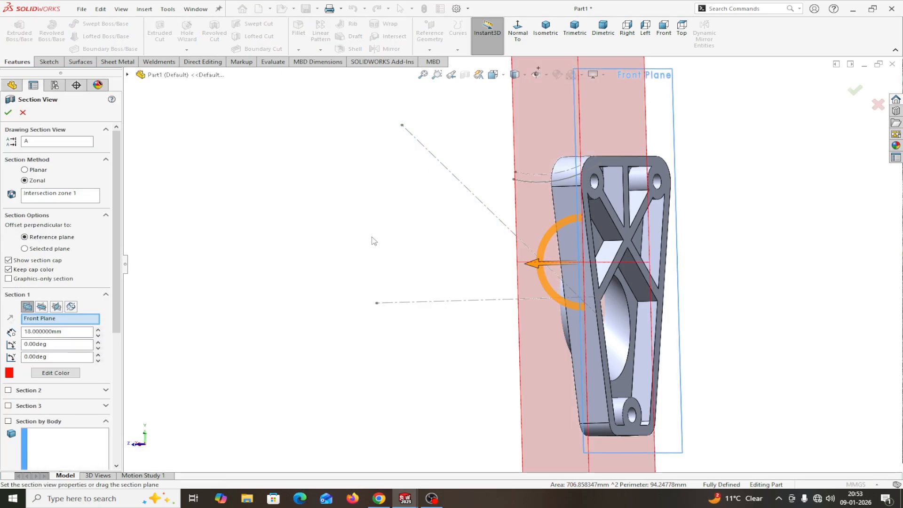
{"action": "middle_click_drag", "start_coordinate": [265, 248], "coordinate": [324, 240]}
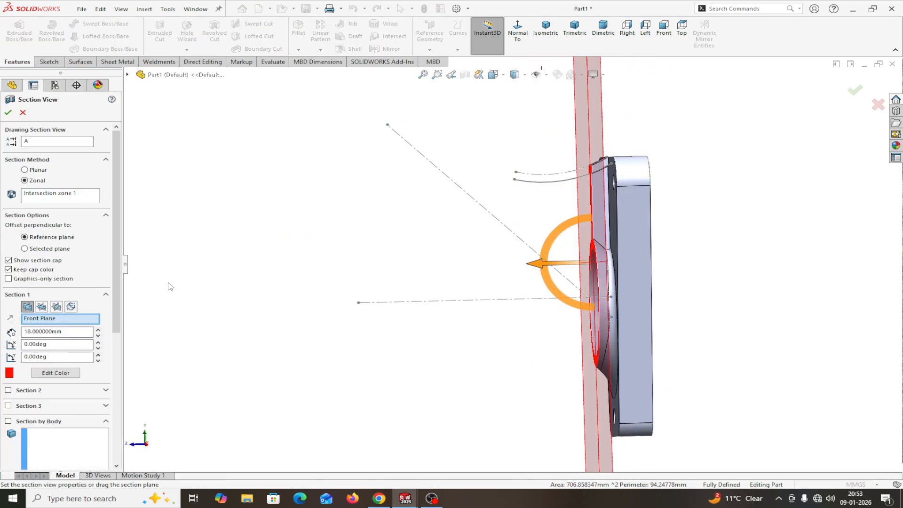
{"action": "left_click", "coordinate": [57, 306]}
{"action": "scroll", "coordinate": [290, 303], "scroll_direction": "down", "scroll_amount": 3}
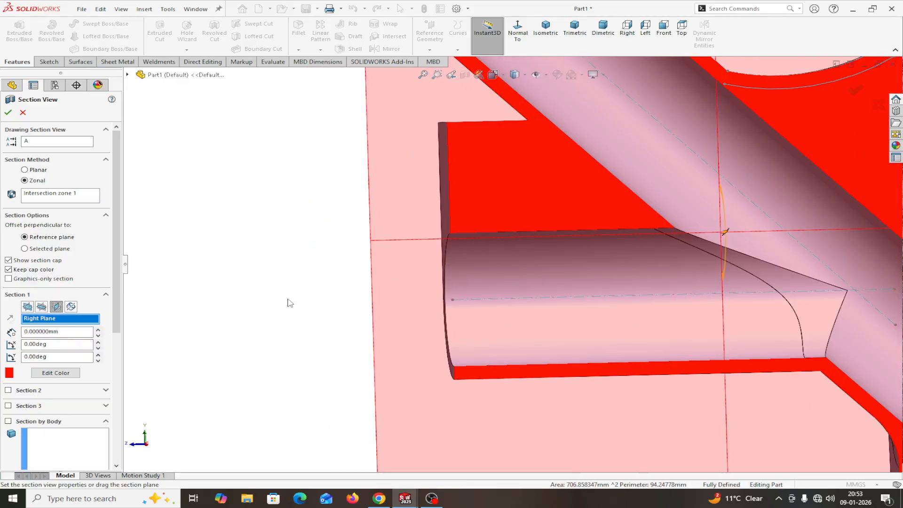
{"action": "middle_click_drag", "start_coordinate": [290, 238], "coordinate": [197, 283]}
{"action": "scroll", "coordinate": [200, 286], "scroll_direction": "up", "scroll_amount": 2}
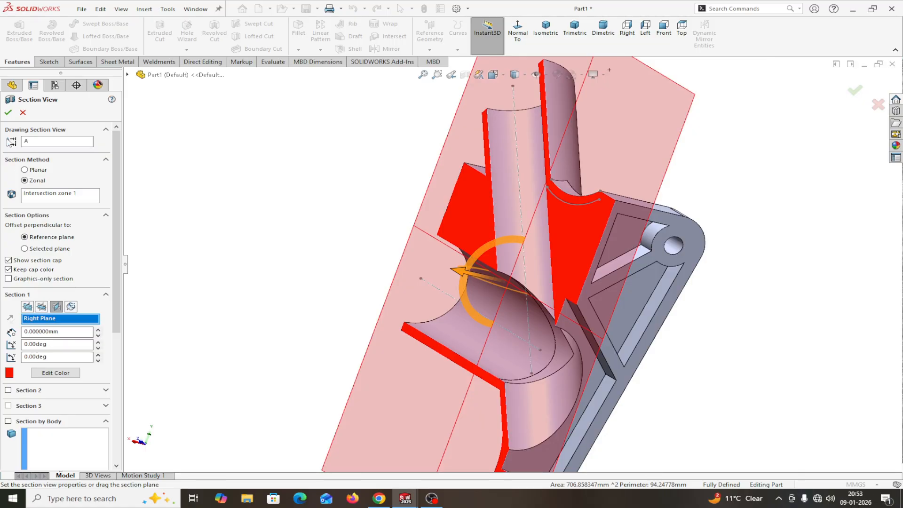
{"action": "left_click", "coordinate": [8, 112]}
{"action": "middle_click_drag", "start_coordinate": [244, 239], "coordinate": [287, 259]}
{"action": "left_click", "coordinate": [517, 36]}
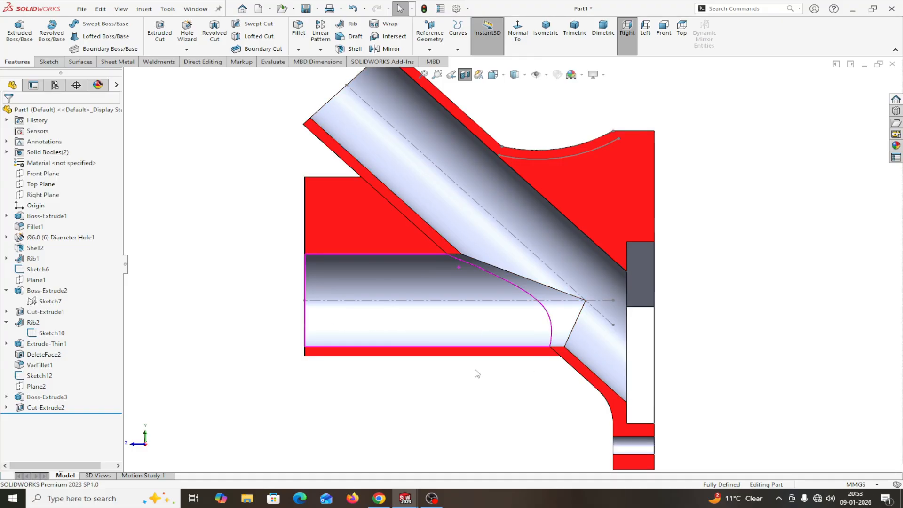
{"action": "left_click", "coordinate": [465, 74]}
{"action": "middle_click_drag", "start_coordinate": [630, 268], "coordinate": [660, 310]}
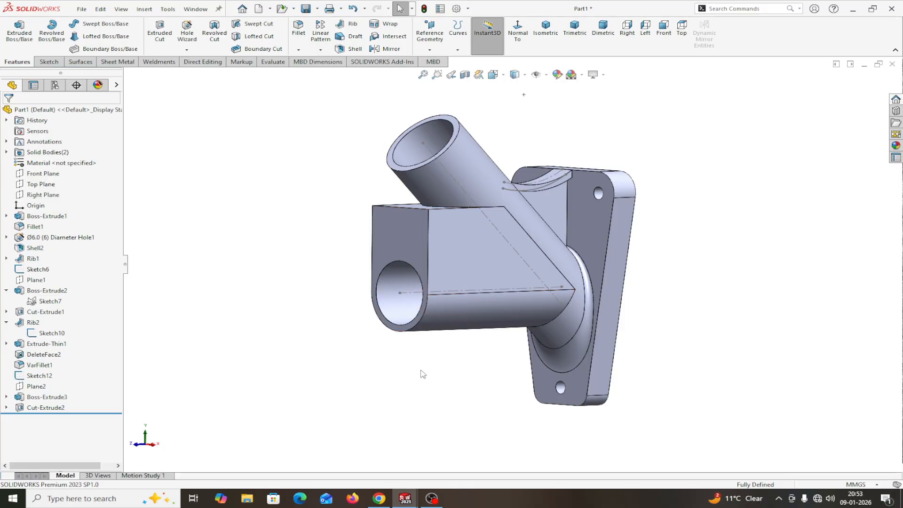
Step: Create Plane3 tangent to the boss cylinder face and referenced to the Right Plane
{"action": "middle_click_drag", "start_coordinate": [423, 374], "coordinate": [387, 365]}
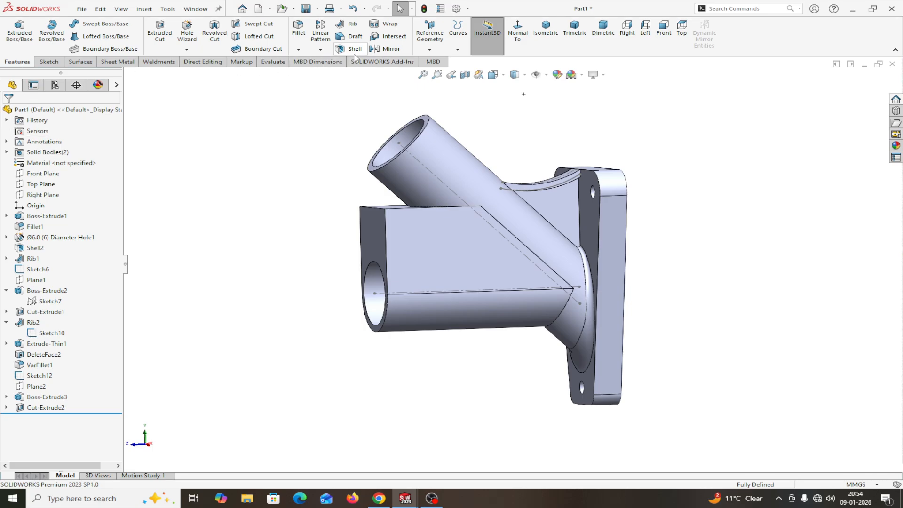
{"action": "left_click", "coordinate": [429, 50]}
{"action": "left_click", "coordinate": [439, 61]}
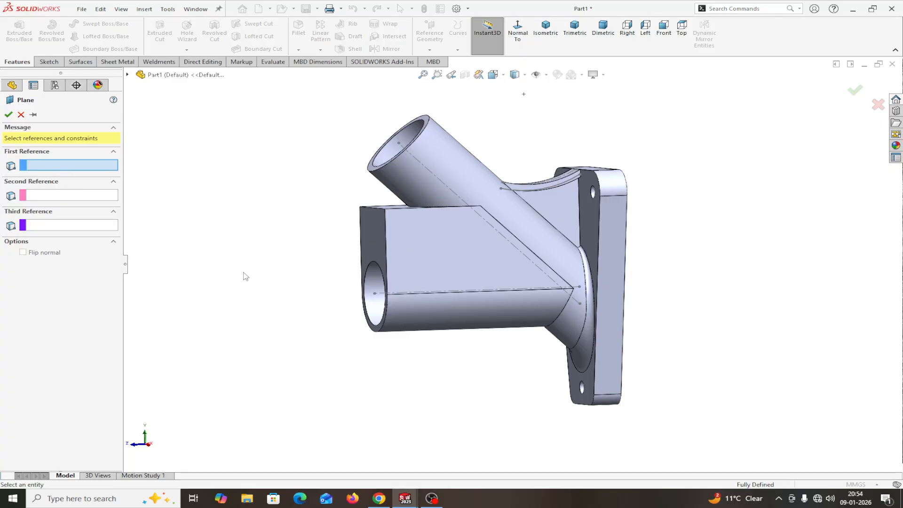
{"action": "left_click", "coordinate": [411, 326]}
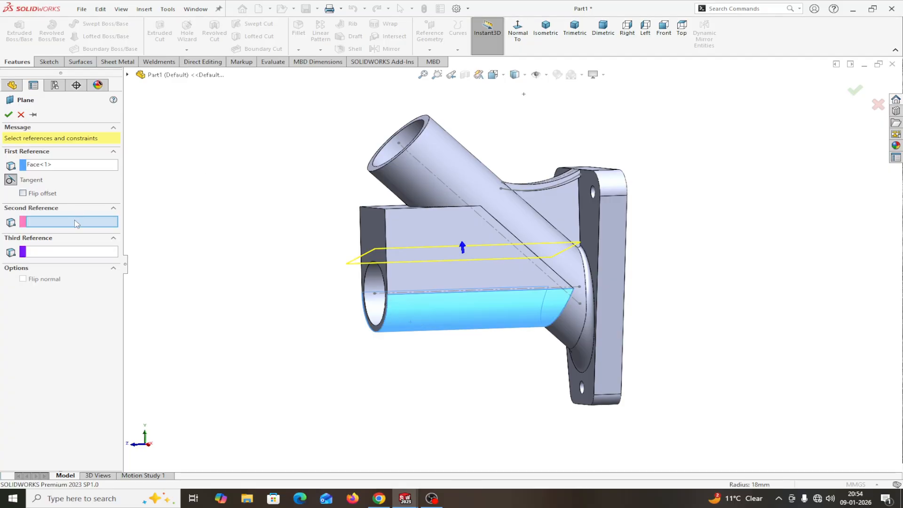
{"action": "left_click", "coordinate": [128, 75]}
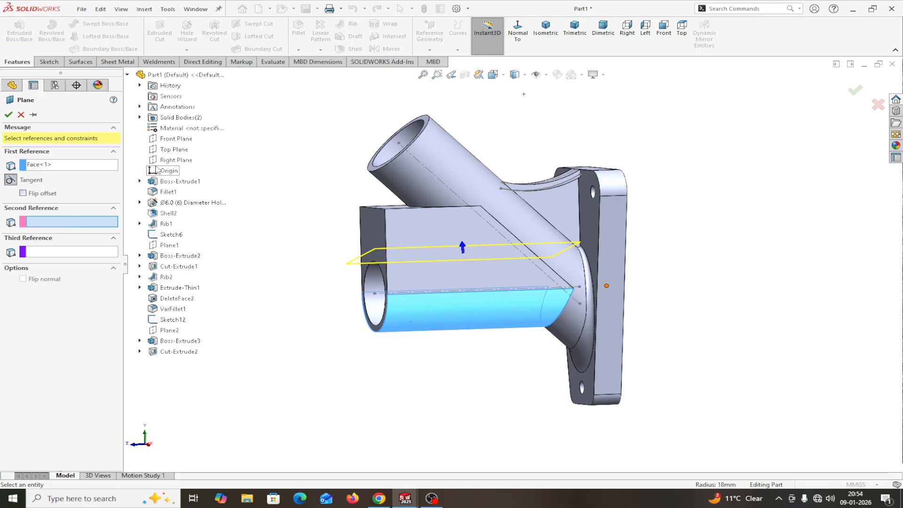
{"action": "left_click", "coordinate": [175, 160]}
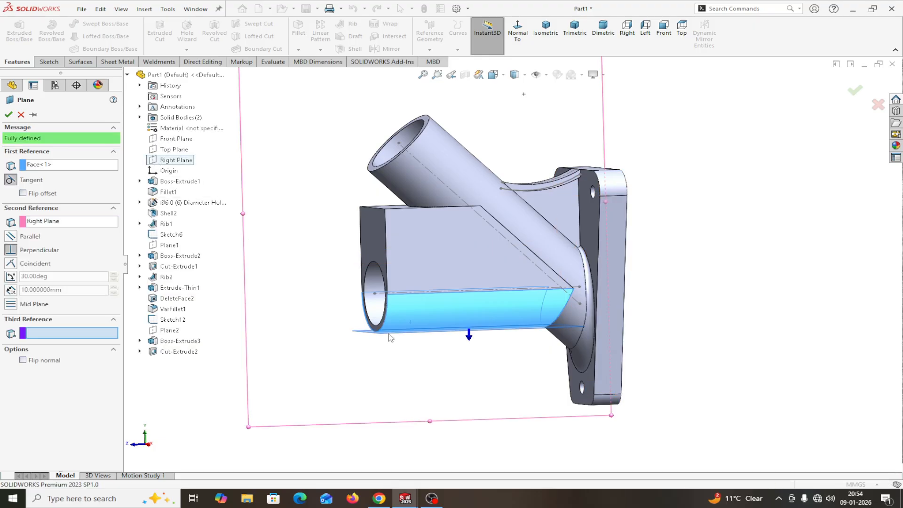
{"action": "left_click", "coordinate": [9, 115]}
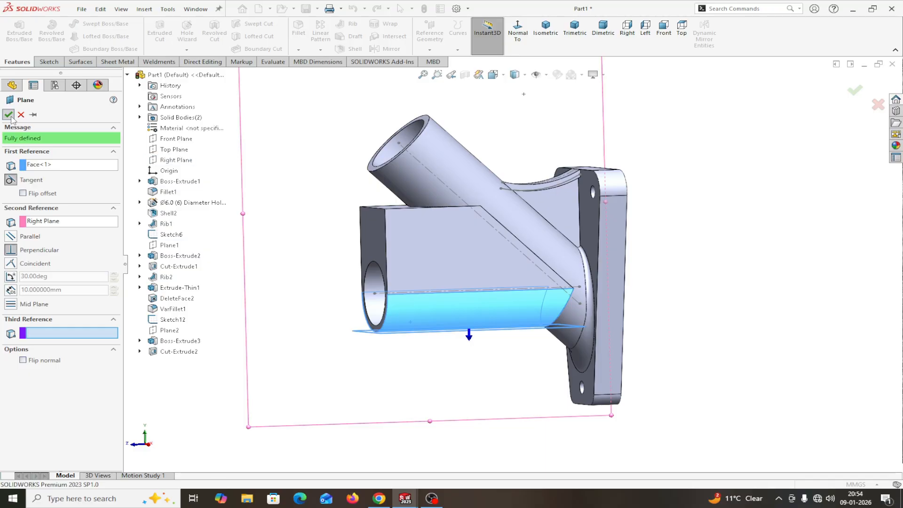
{"action": "mouse_move", "coordinate": [407, 397]}
{"action": "middle_mouse_down"}
{"action": "mouse_move", "coordinate": [433, 389]}
{"action": "mouse_move", "coordinate": [424, 393]}
{"action": "middle_mouse_up"}
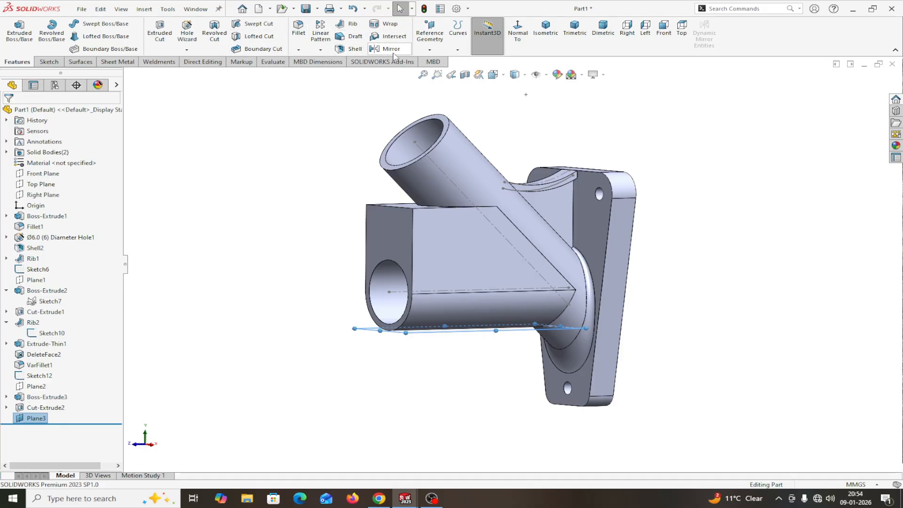
Step: Apply a 45° DraftXpert draft to the boss end face about Plane3
{"action": "left_click", "coordinate": [355, 37]}
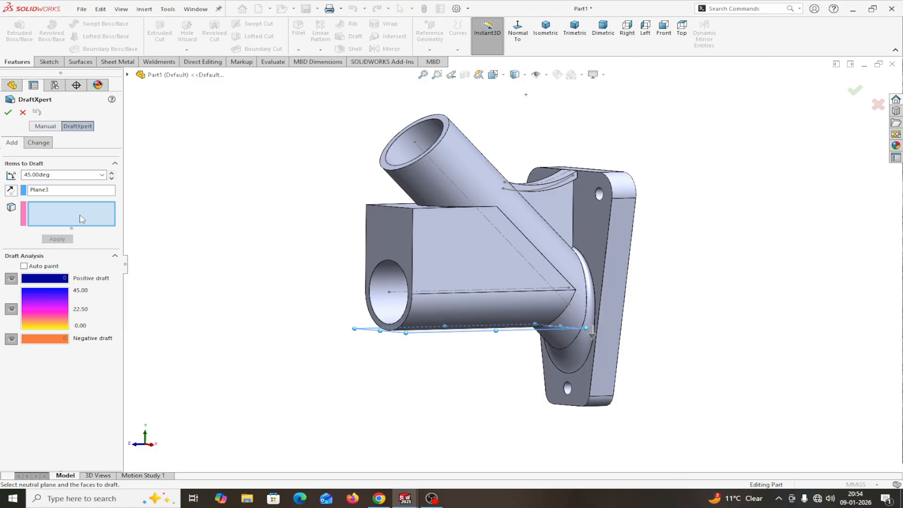
{"action": "left_click", "coordinate": [396, 240]}
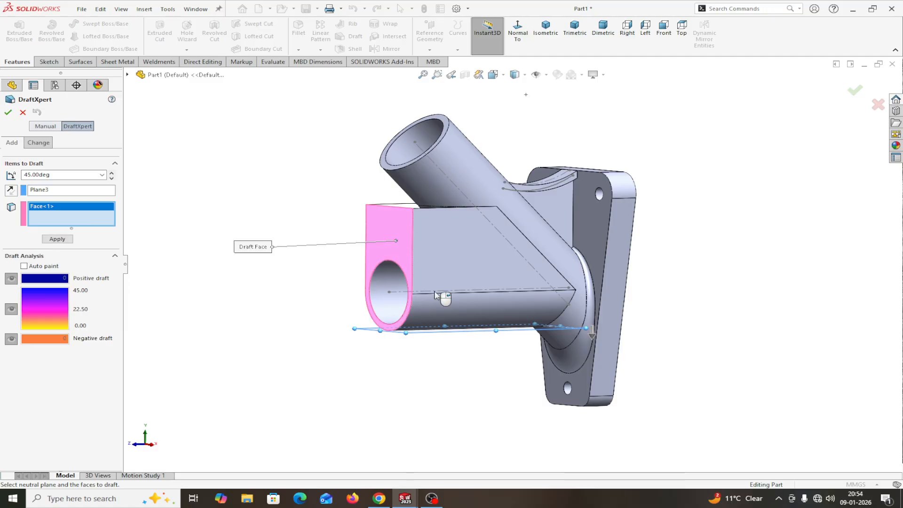
{"action": "scroll", "coordinate": [593, 349], "scroll_direction": "down", "scroll_amount": 5}
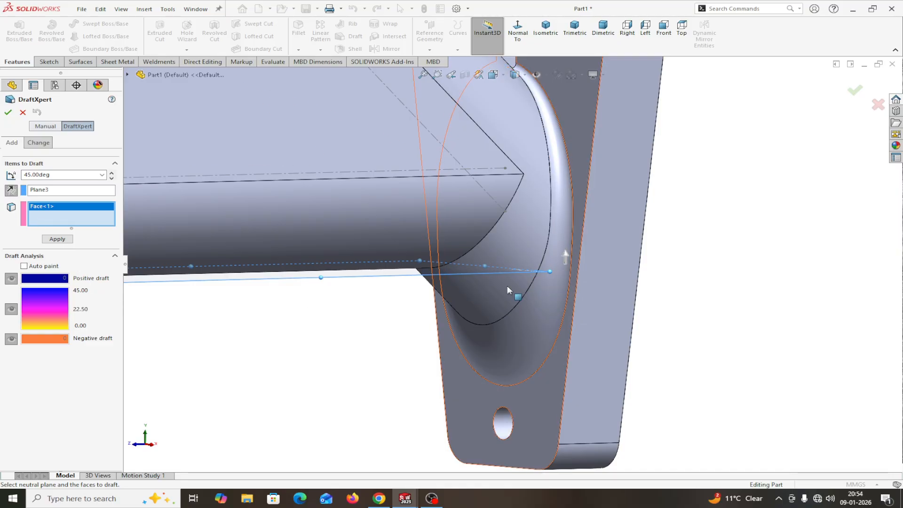
{"action": "scroll", "coordinate": [715, 231], "scroll_direction": "up", "scroll_amount": 4}
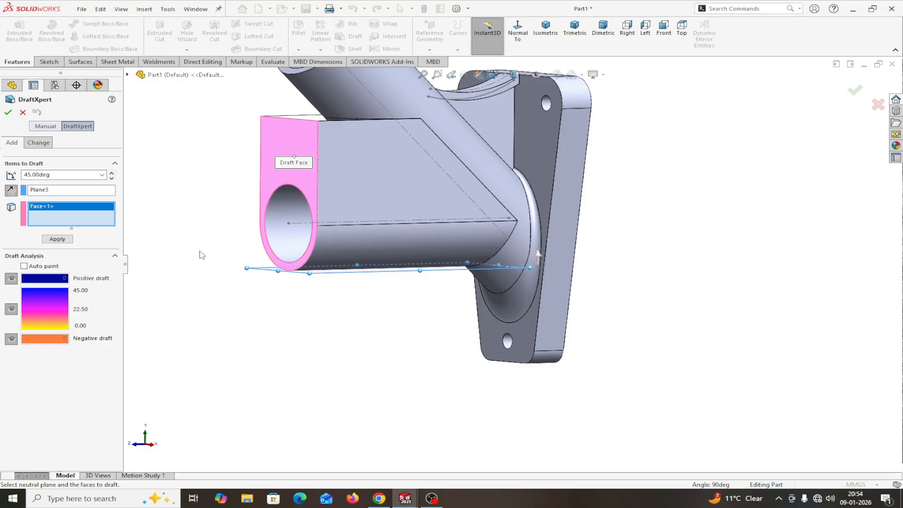
{"action": "left_click", "coordinate": [64, 239]}
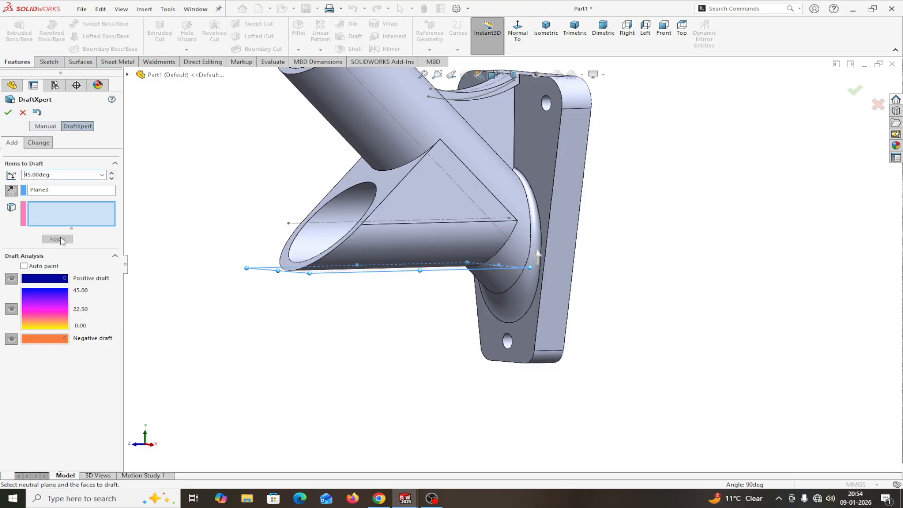
{"action": "left_click", "coordinate": [8, 113]}
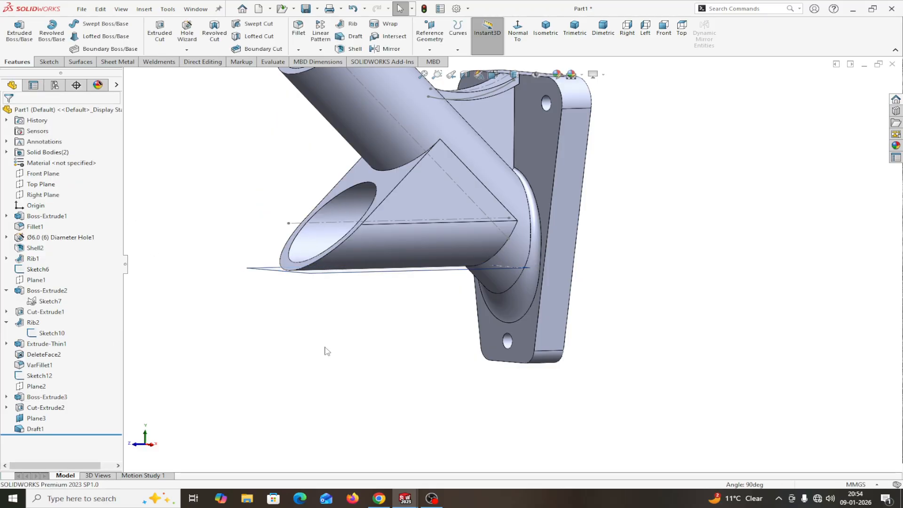
Step: Highlight the main bracket and drafted boss bodies under Solid Bodies, then orbit around the cone
{"action": "key", "text": "z"}
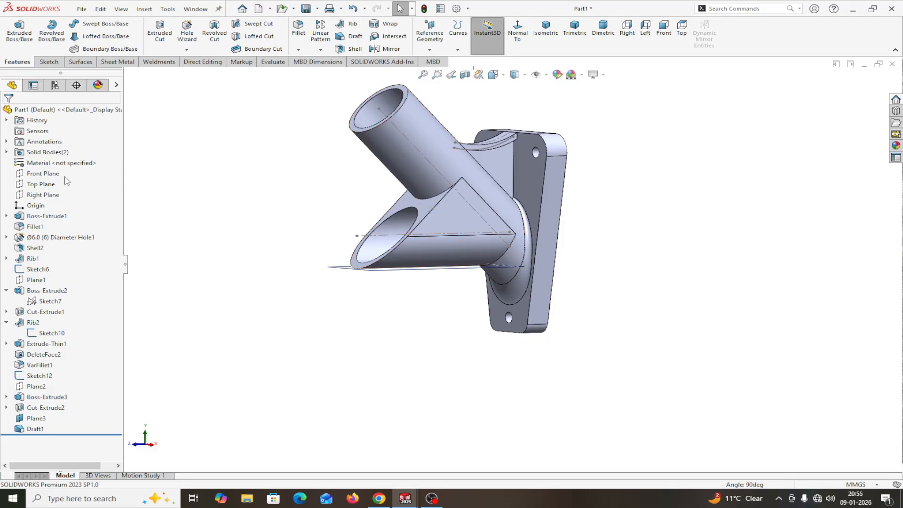
{"action": "left_click", "coordinate": [6, 152]}
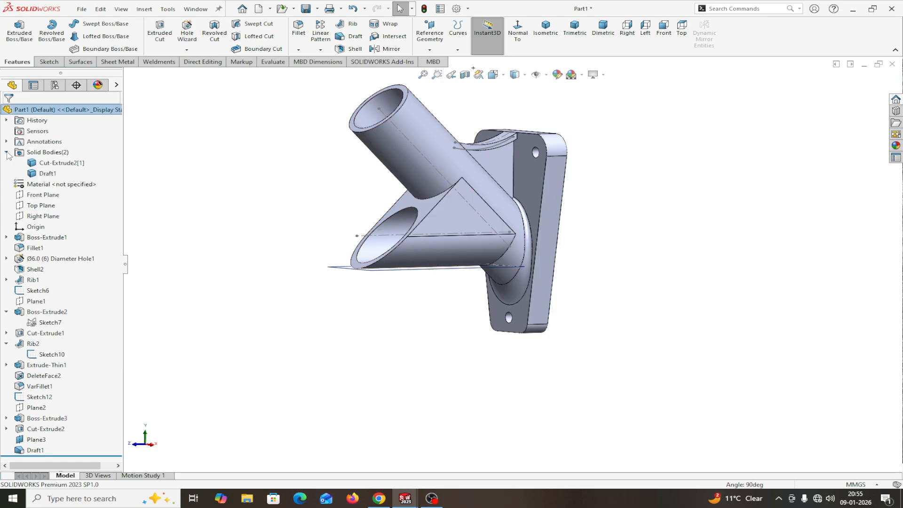
{"action": "left_click", "coordinate": [61, 164]}
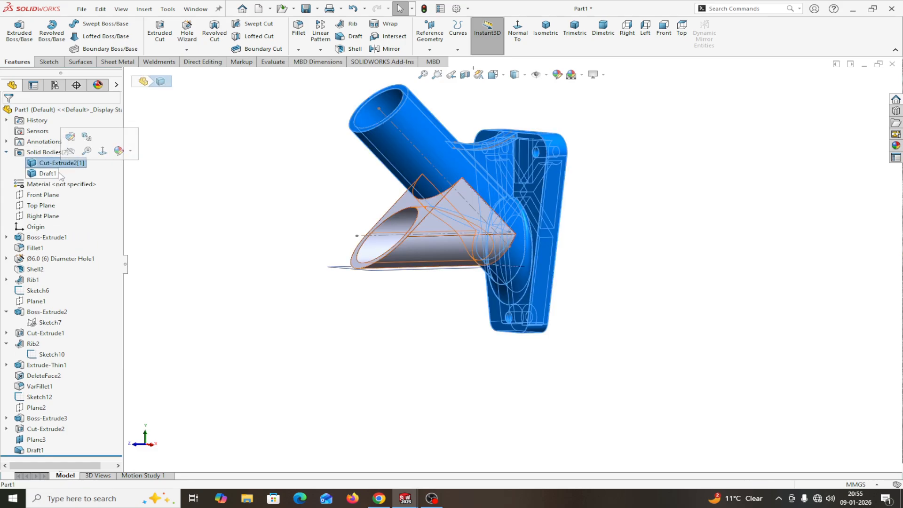
{"action": "left_click", "coordinate": [60, 174]}
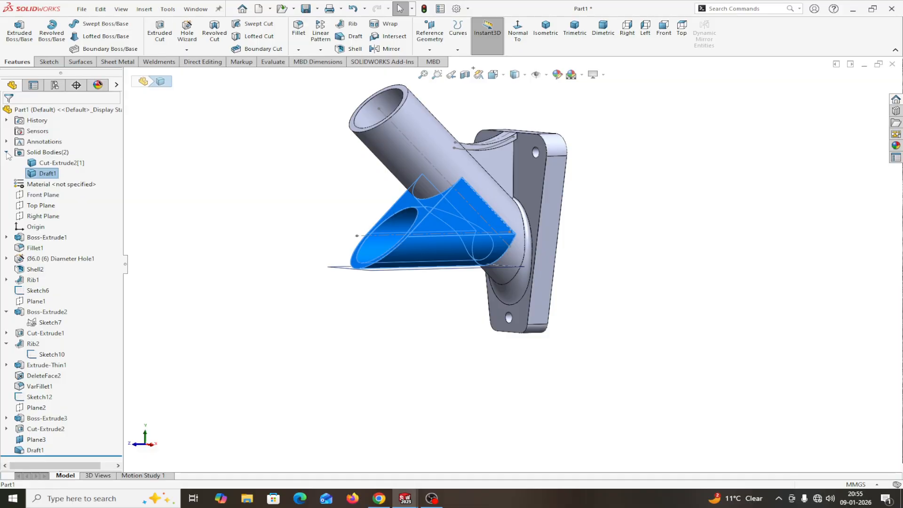
{"action": "left_click", "coordinate": [6, 152]}
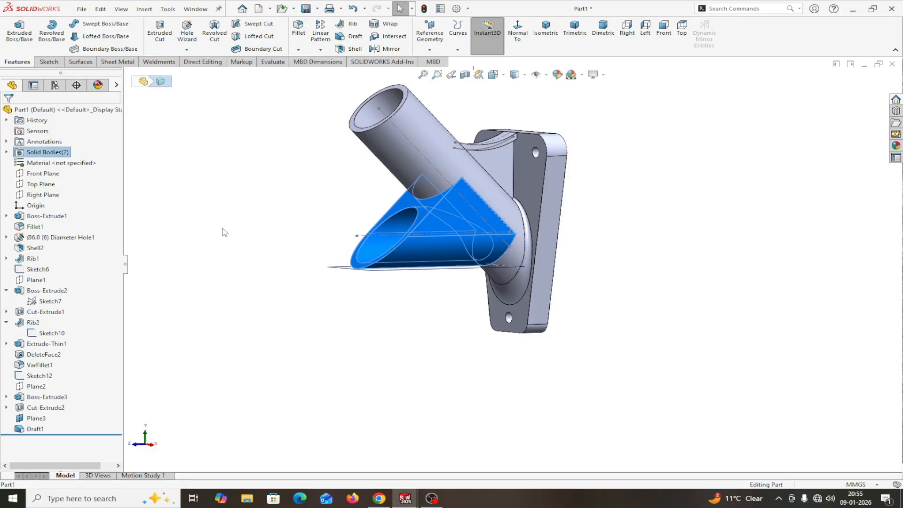
{"action": "middle_click_drag", "start_coordinate": [222, 228], "coordinate": [196, 246]}
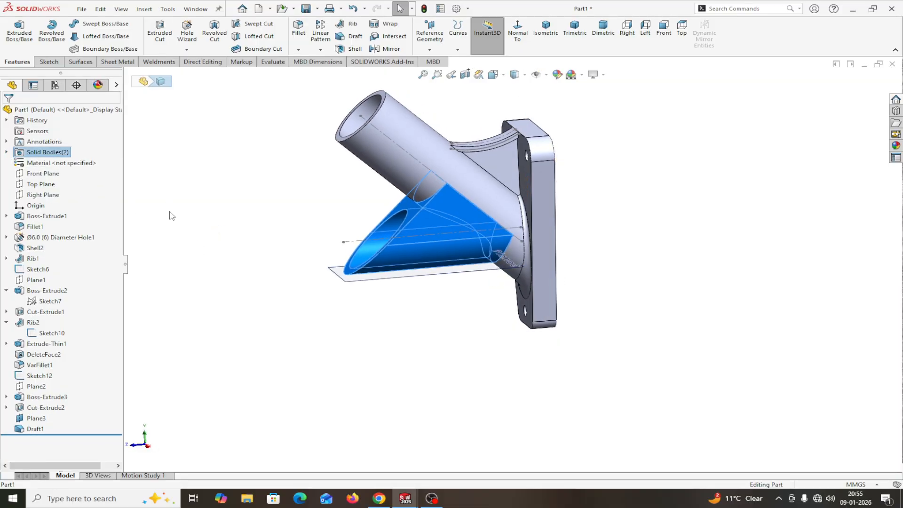
{"action": "scroll", "coordinate": [216, 243], "scroll_direction": "up", "scroll_amount": 2}
{"action": "left_click", "coordinate": [892, 372]}
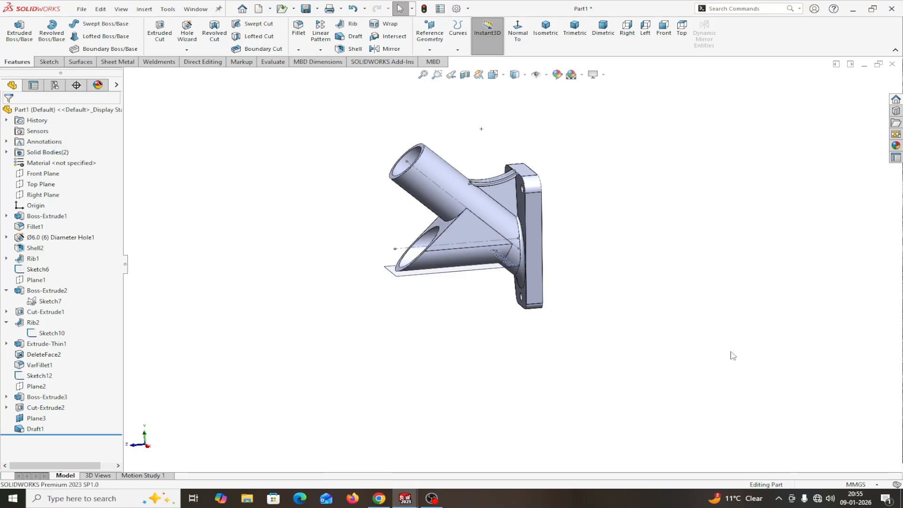
{"action": "middle_click_drag", "start_coordinate": [733, 356], "coordinate": [740, 337]}
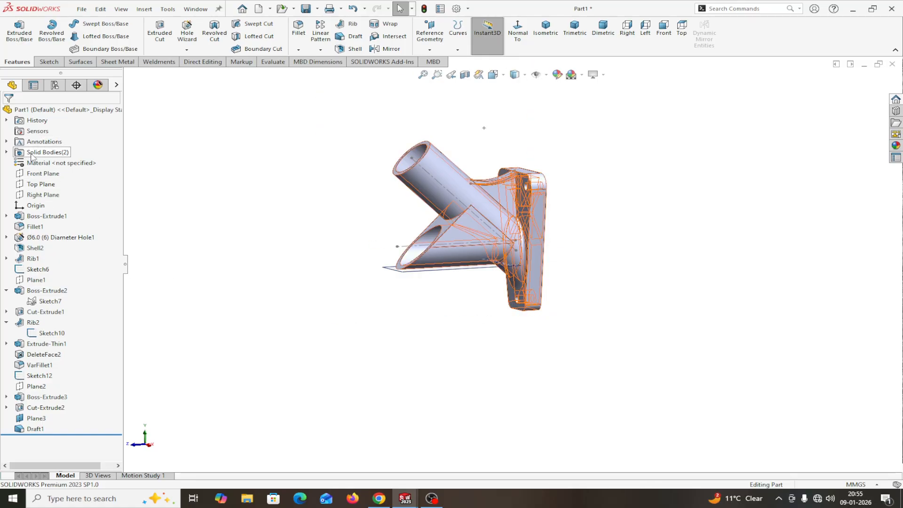
Step: Re-check the Cut-Extrude2[1] and Draft1 bodies to confirm two separate solids
{"action": "left_click", "coordinate": [6, 151]}
{"action": "left_click", "coordinate": [47, 162]}
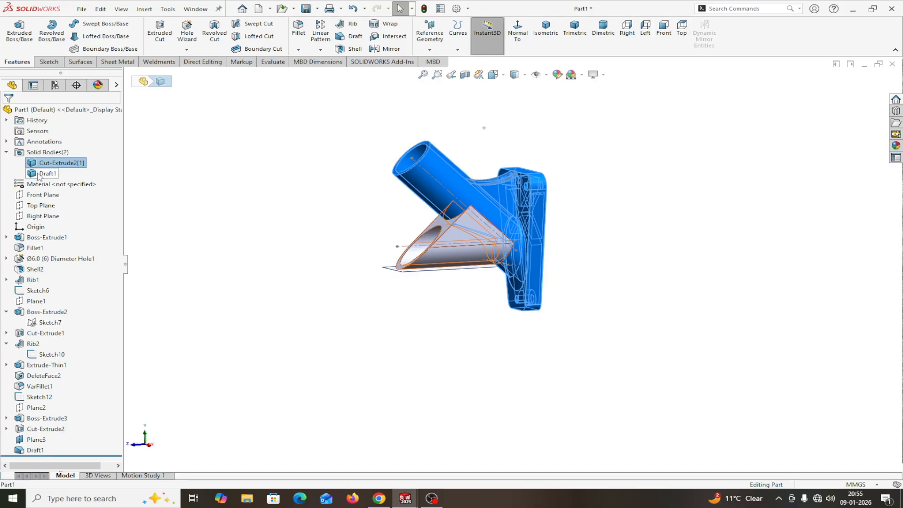
{"action": "left_click", "coordinate": [45, 173]}
{"action": "left_click", "coordinate": [7, 152]}
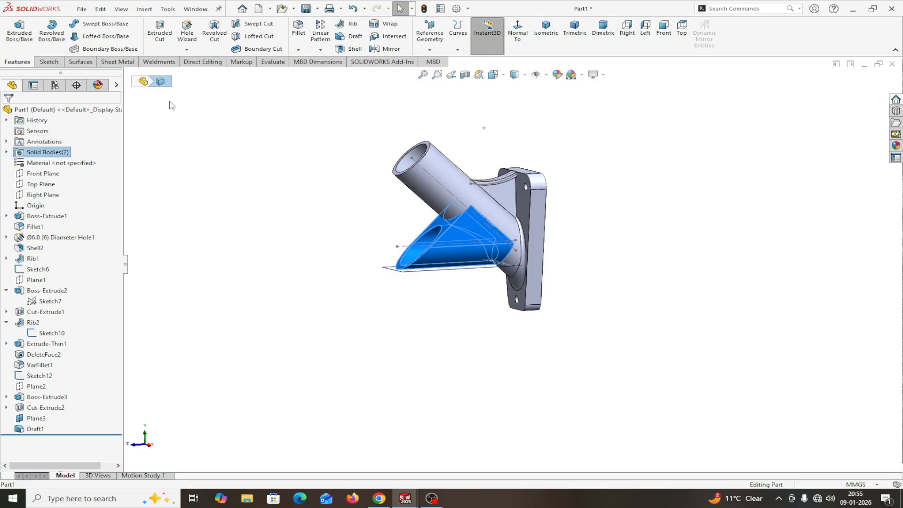
{"action": "left_click", "coordinate": [214, 66]}
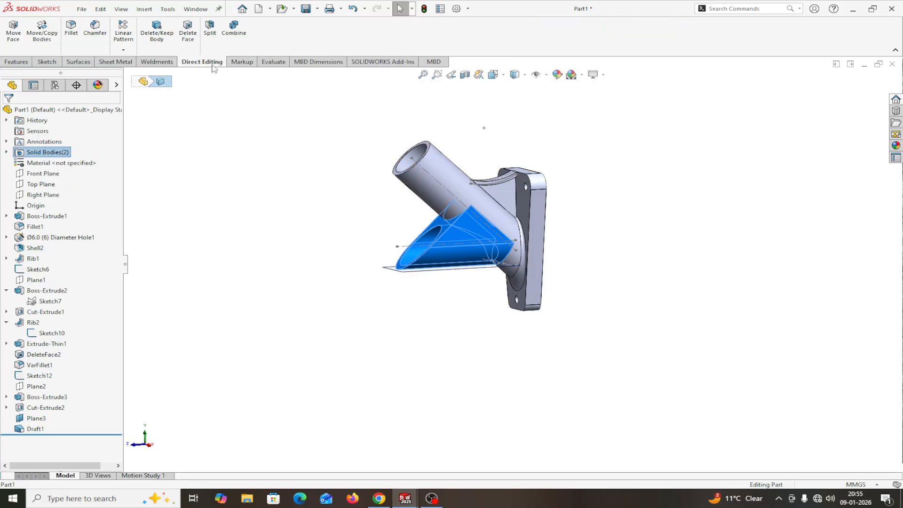
Step: Combine the Draft1 and Cut-Extrude2[1] bodies with Add into Combine1
{"action": "left_click", "coordinate": [235, 29]}
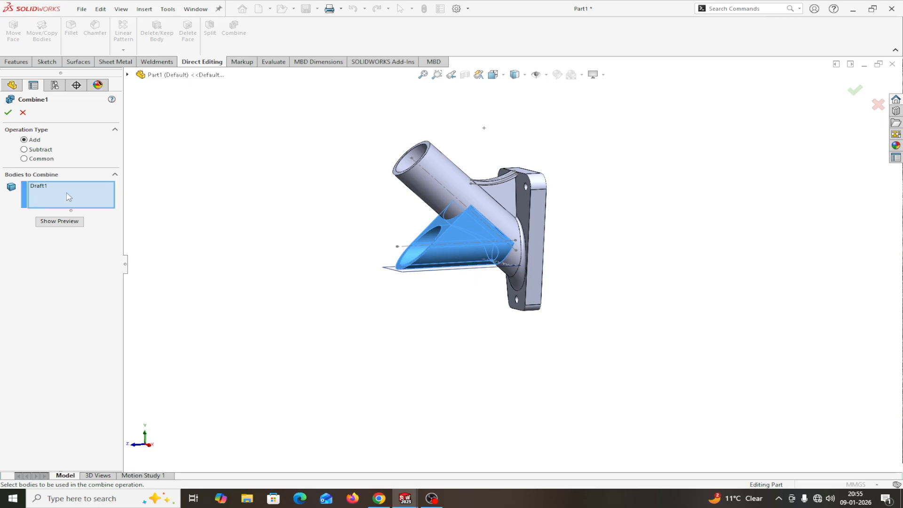
{"action": "left_click", "coordinate": [127, 74]}
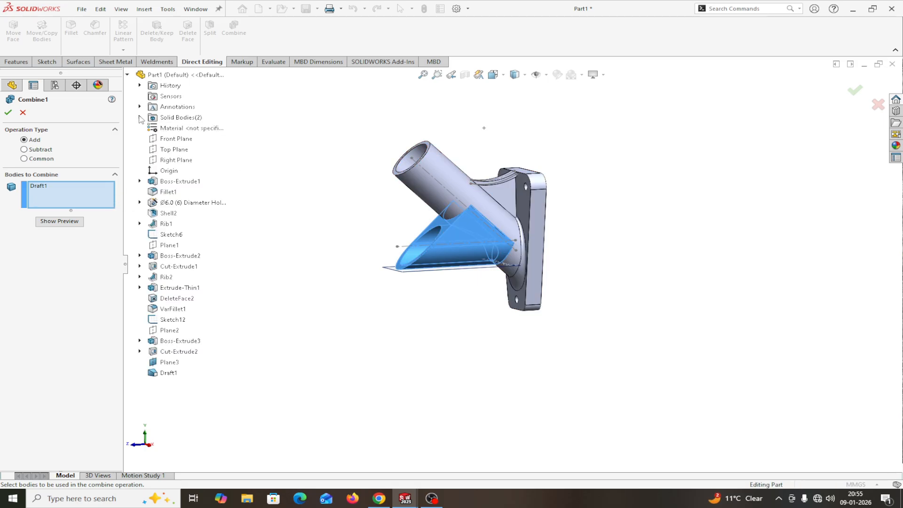
{"action": "left_click", "coordinate": [140, 117]}
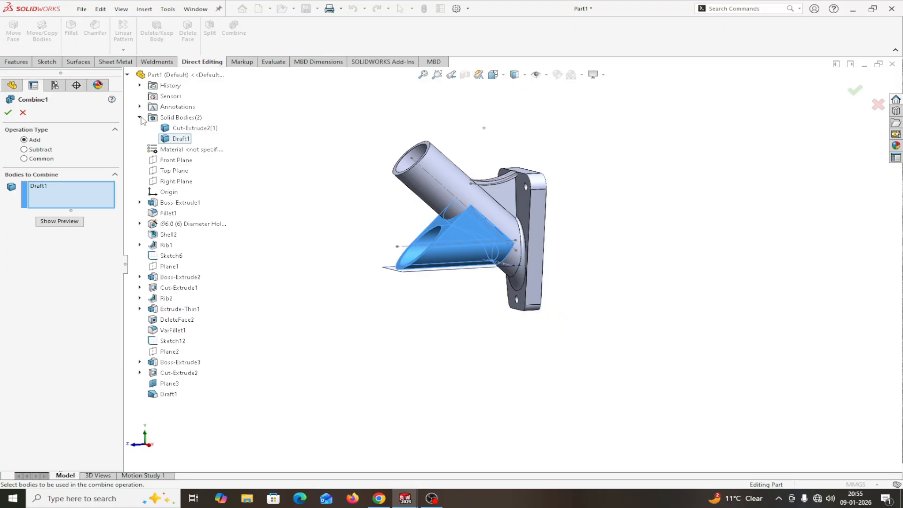
{"action": "left_click", "coordinate": [175, 128]}
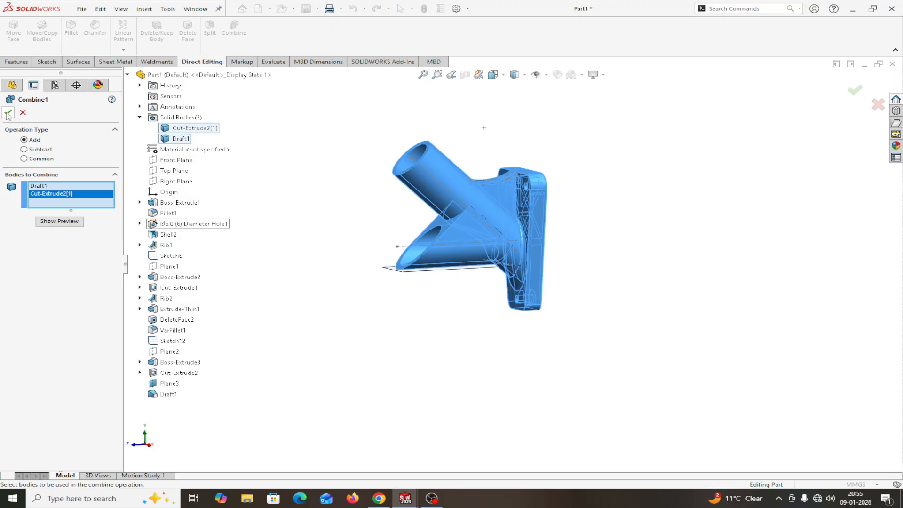
{"action": "left_click", "coordinate": [59, 222]}
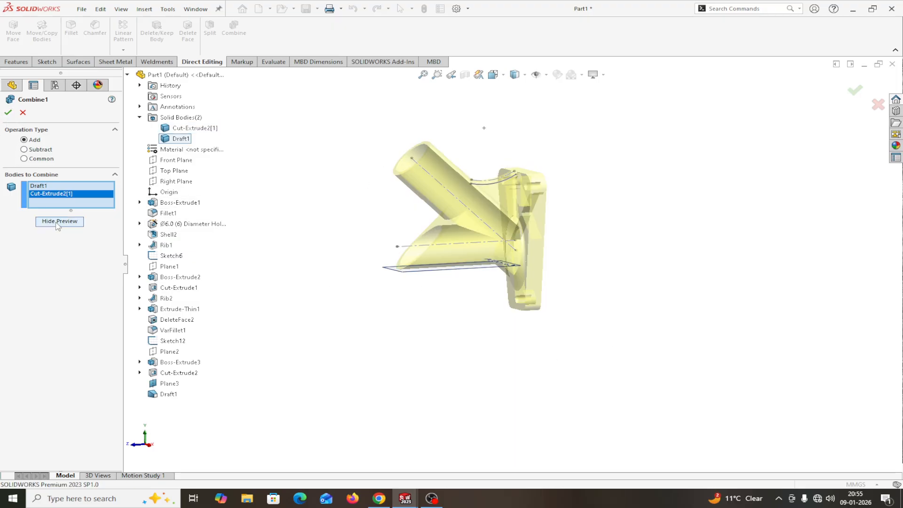
{"action": "left_click", "coordinate": [8, 113]}
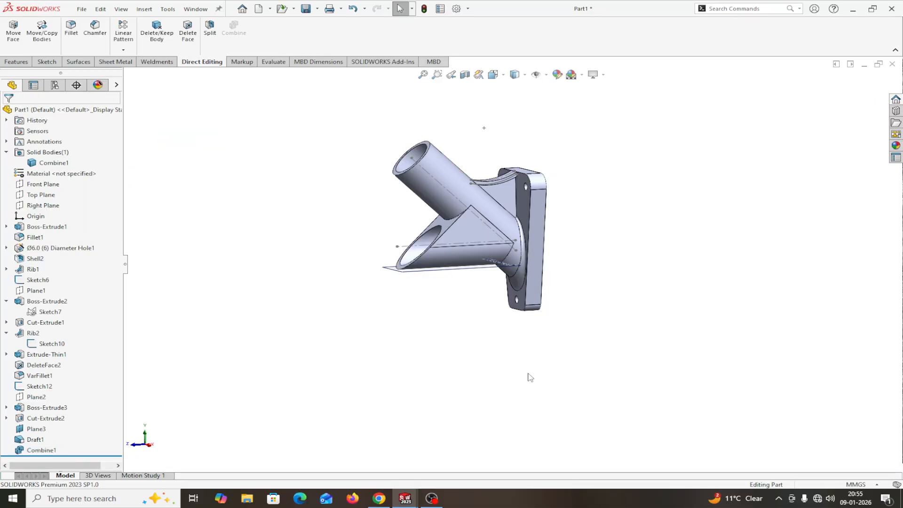
Step: Hide Plane3 and the sketch containing the 90 mm line
{"action": "mouse_move", "coordinate": [530, 377]}
{"action": "middle_mouse_down"}
{"action": "mouse_move", "coordinate": [530, 397]}
{"action": "mouse_move", "coordinate": [505, 410]}
{"action": "mouse_move", "coordinate": [532, 376]}
{"action": "middle_mouse_up"}
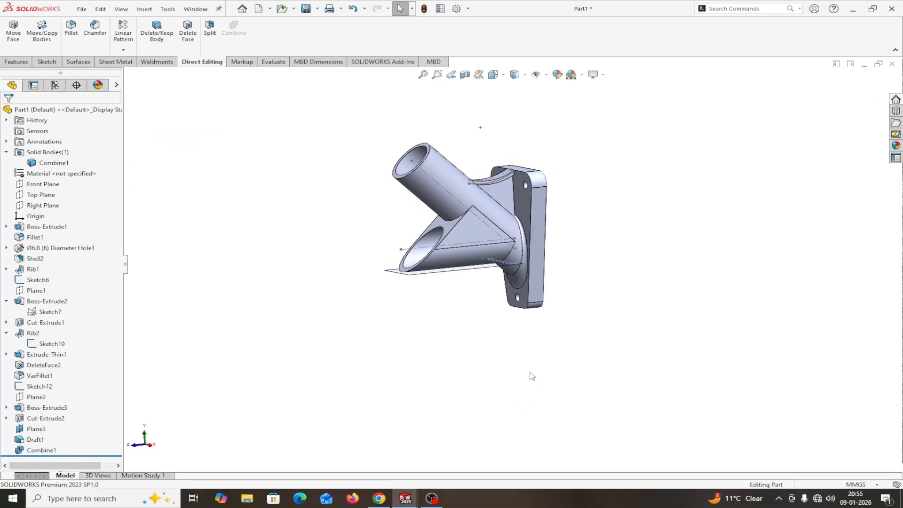
{"action": "middle_click_drag", "start_coordinate": [384, 295], "coordinate": [406, 231]}
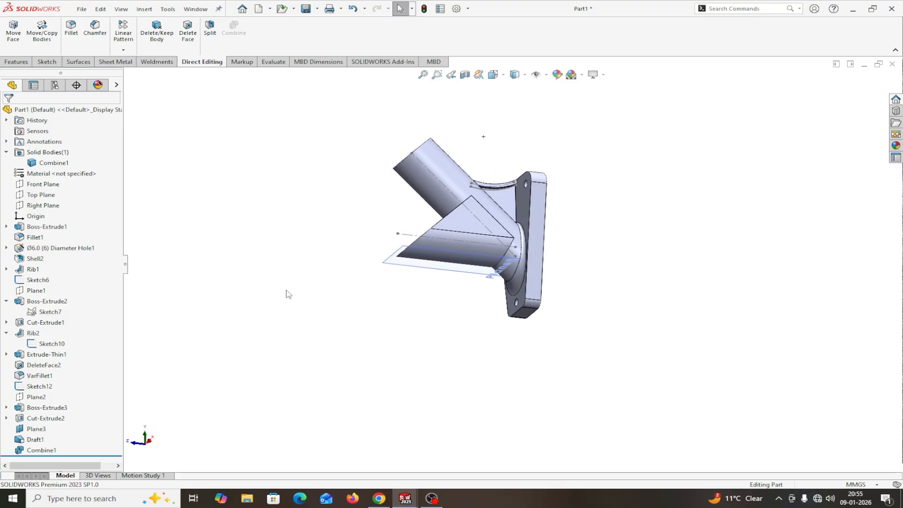
{"action": "left_click", "coordinate": [42, 429]}
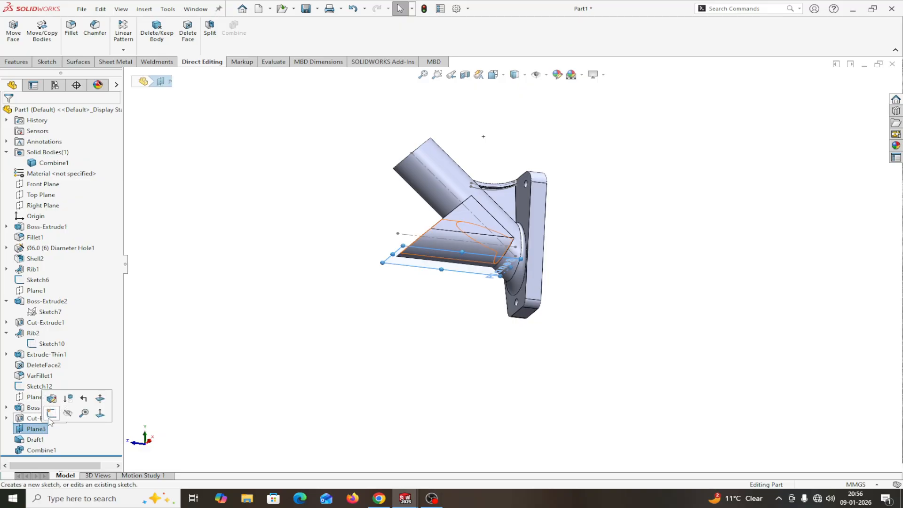
{"action": "left_click", "coordinate": [225, 377]}
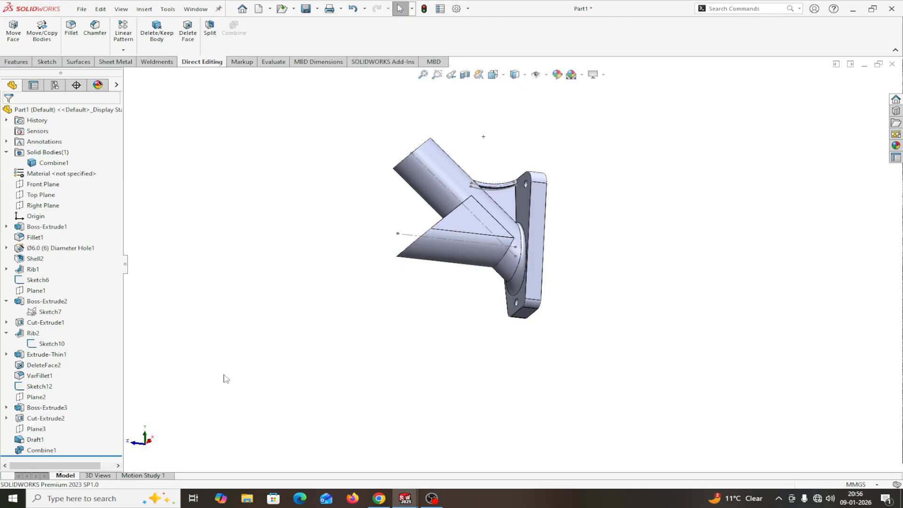
{"action": "left_click", "coordinate": [407, 238]}
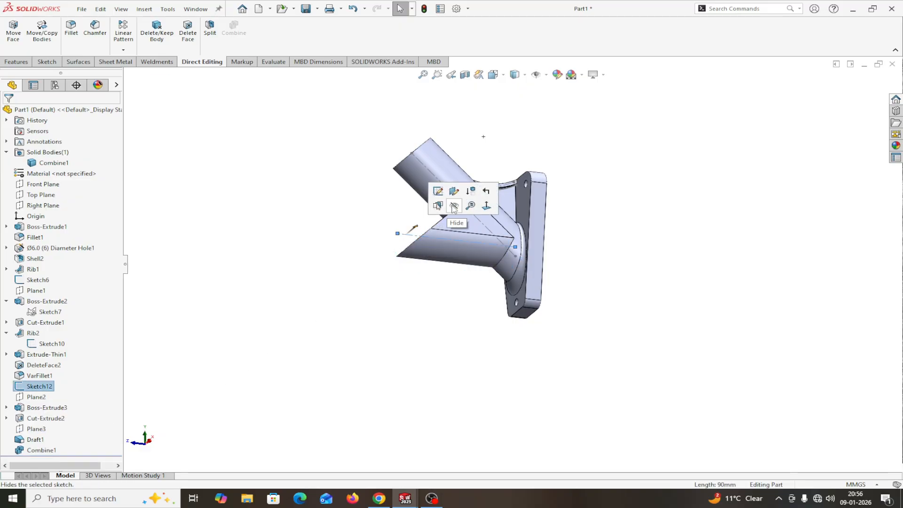
{"action": "middle_click_drag", "start_coordinate": [650, 284], "coordinate": [645, 306]}
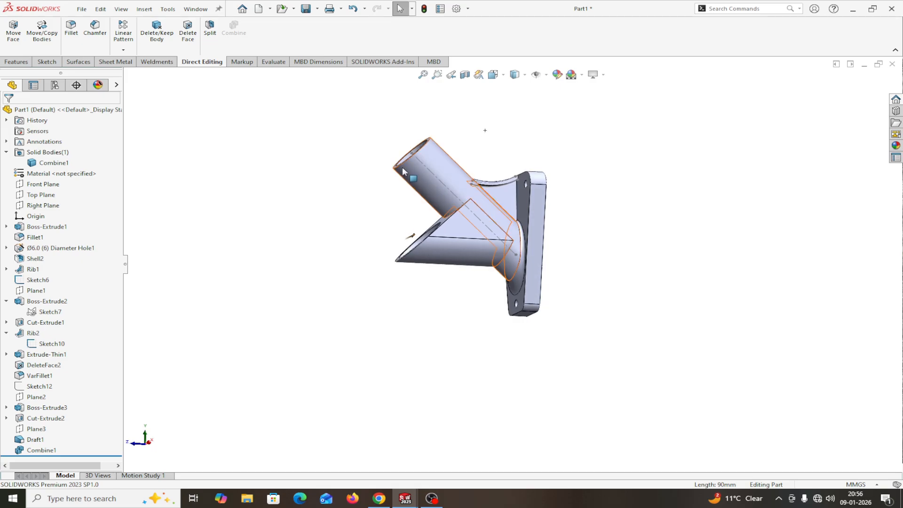
{"action": "middle_click_drag", "start_coordinate": [368, 197], "coordinate": [340, 256]}
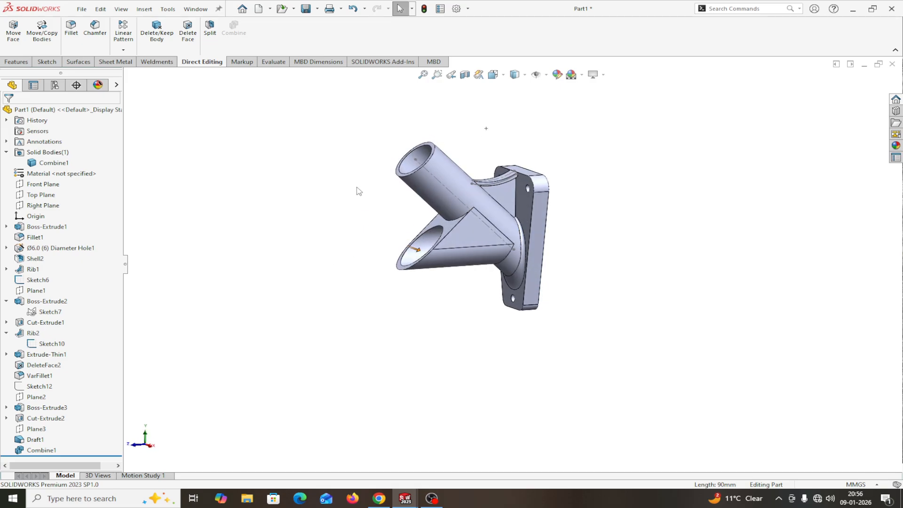
Step: Hide the sketch with the 110 mm tube line and Sketch10
{"action": "left_click", "coordinate": [417, 165]}
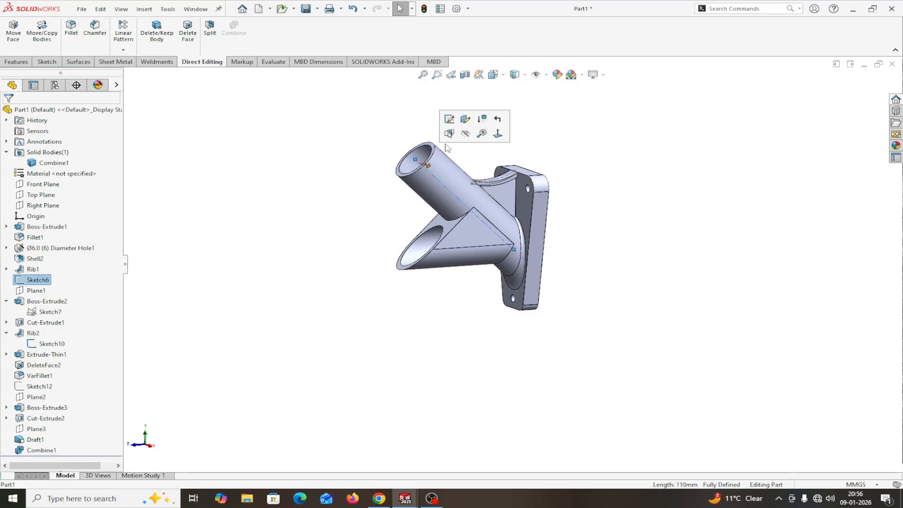
{"action": "middle_click_drag", "start_coordinate": [576, 162], "coordinate": [566, 211]}
{"action": "scroll", "coordinate": [514, 216], "scroll_direction": "down", "scroll_amount": 5}
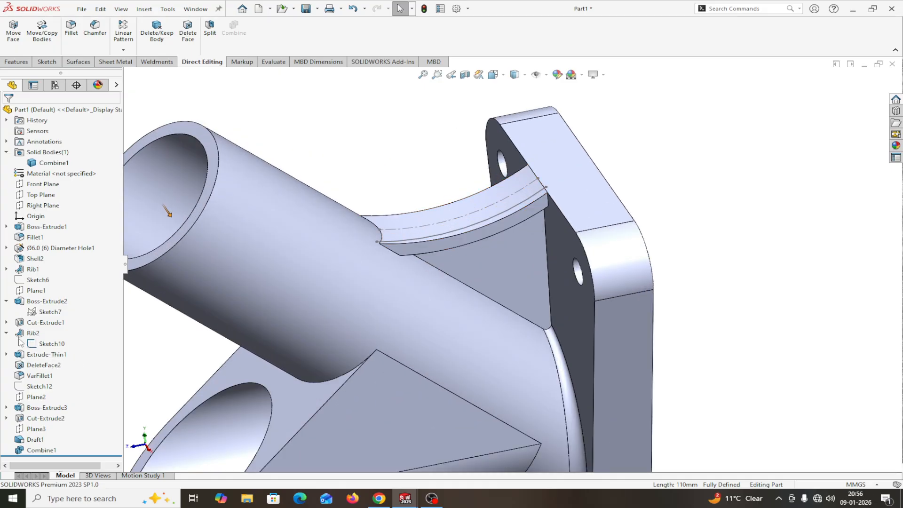
{"action": "left_click", "coordinate": [46, 345]}
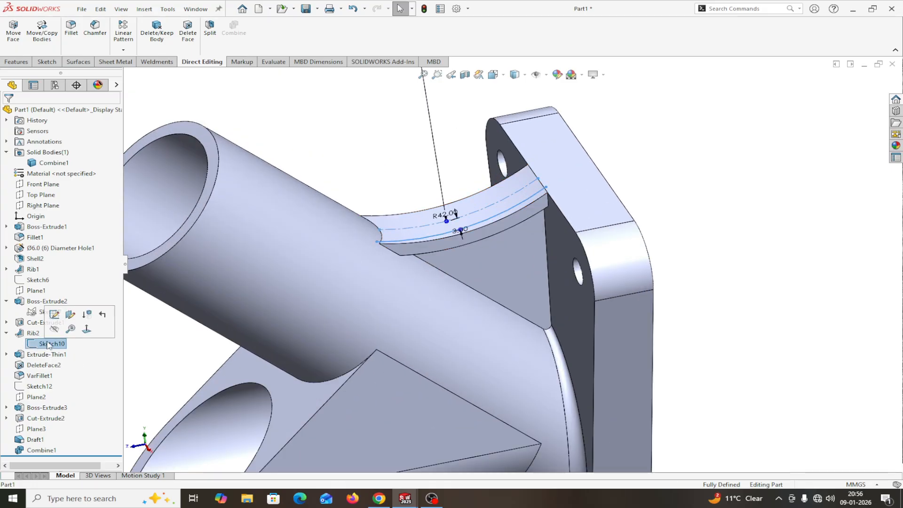
{"action": "left_click", "coordinate": [56, 331]}
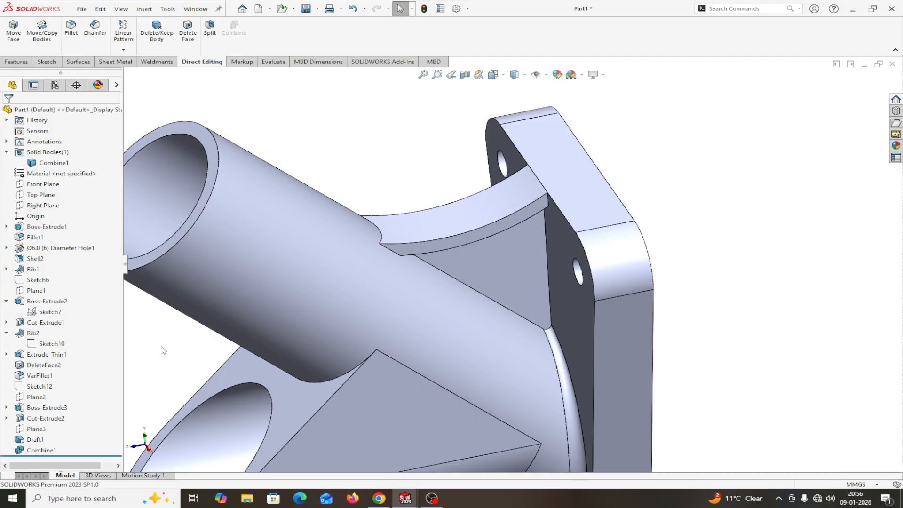
Step: Return to the isometric view and open a Section View of the part
{"action": "key", "text": "z"}
{"action": "key", "text": "z"}
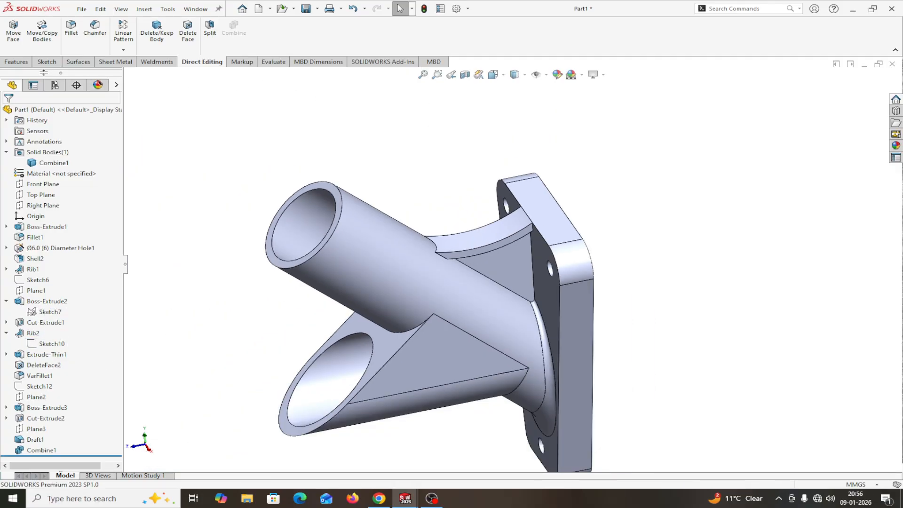
{"action": "left_click", "coordinate": [17, 61]}
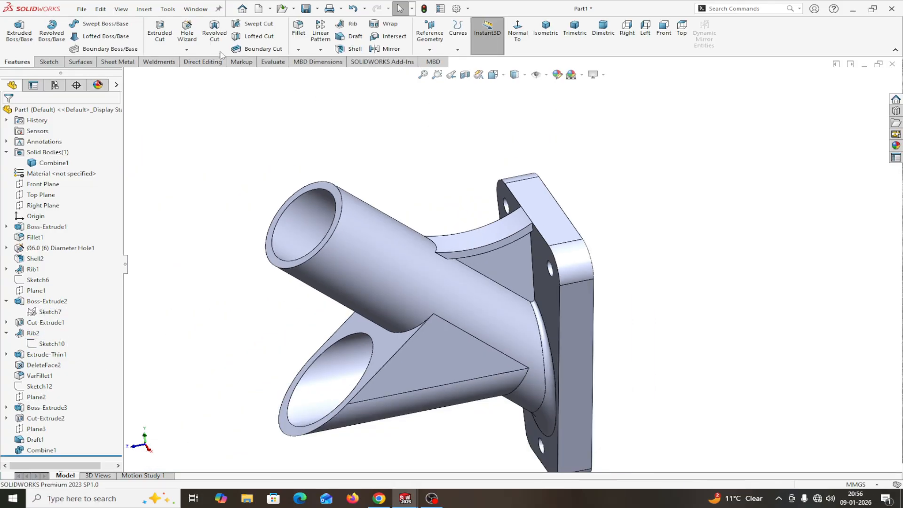
{"action": "left_click", "coordinate": [543, 37]}
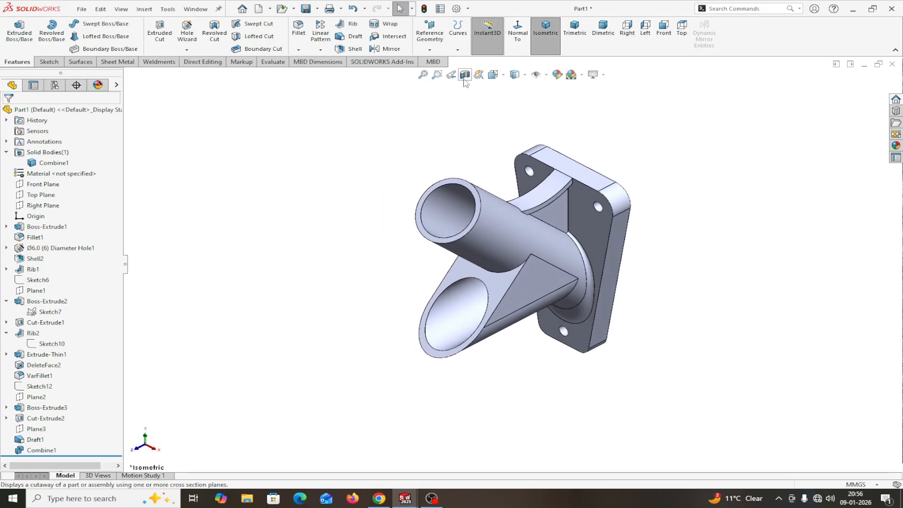
{"action": "left_click", "coordinate": [464, 74]}
Step: Accept the section view and switch to the SOLIDWORKS EXERCISE FOR BEGINNERS reference drawing
{"action": "middle_click_drag", "start_coordinate": [732, 292], "coordinate": [700, 270]}
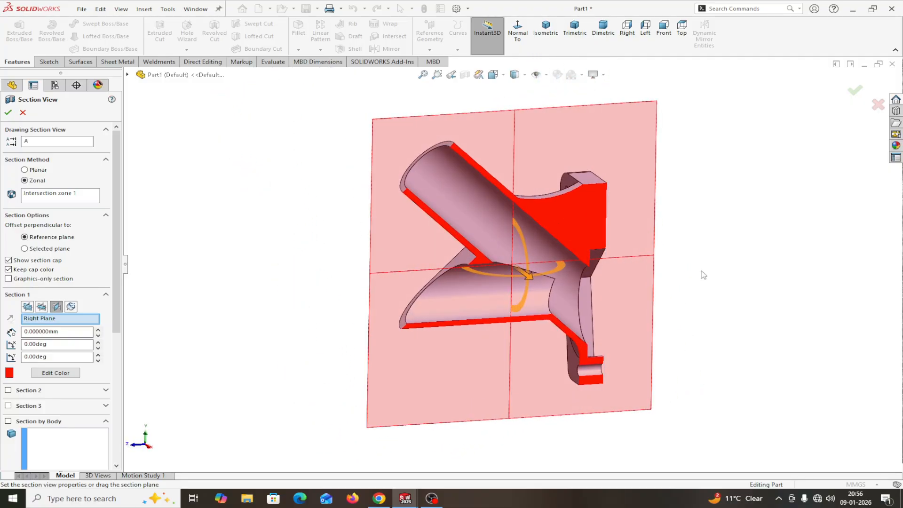
{"action": "left_click", "coordinate": [8, 113]}
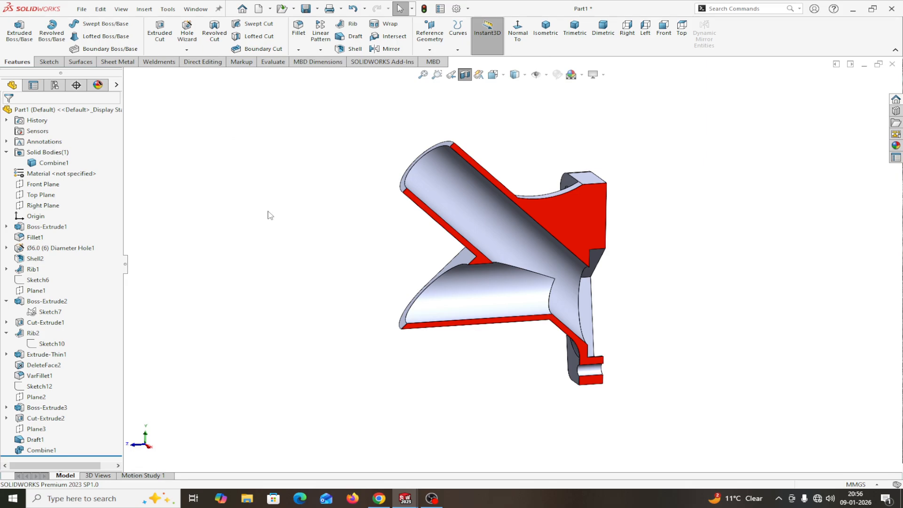
{"action": "scroll", "coordinate": [293, 241], "scroll_direction": "up", "scroll_amount": 1}
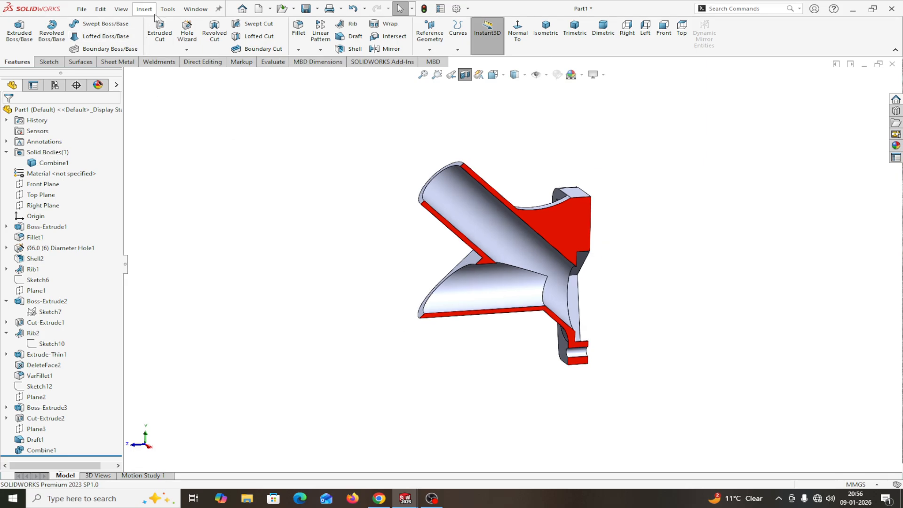
{"action": "left_click", "coordinate": [195, 9]}
{"action": "left_click", "coordinate": [232, 113]}
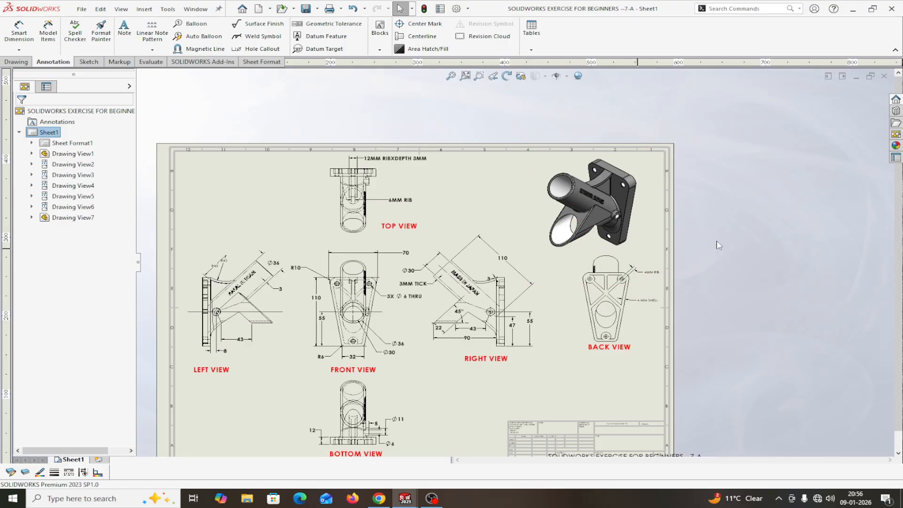
Step: Look over the reference drawing's right view, then switch back to the Part1 bracket
{"action": "mouse_move", "coordinate": [719, 245]}
{"action": "middle_mouse_down"}
{"action": "mouse_move", "coordinate": [675, 214]}
{"action": "mouse_move", "coordinate": [686, 216]}
{"action": "mouse_move", "coordinate": [670, 224]}
{"action": "middle_mouse_up"}
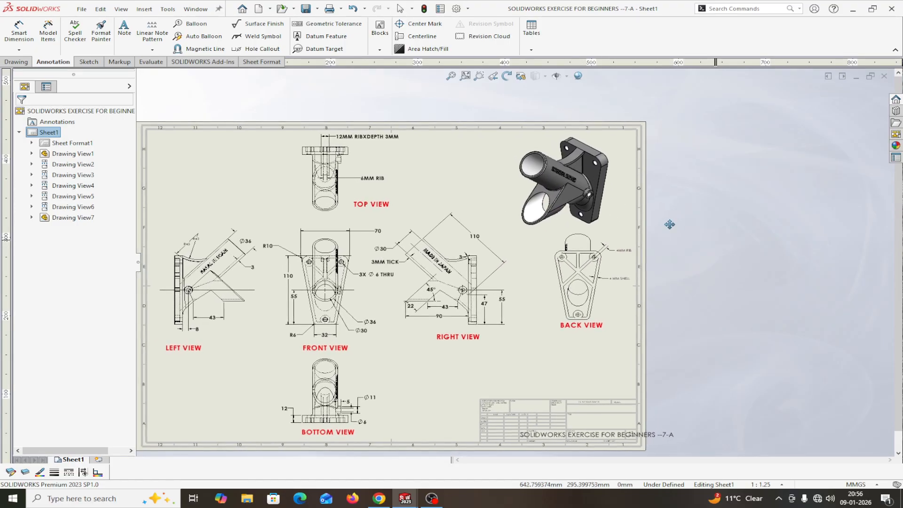
{"action": "scroll", "coordinate": [488, 353], "scroll_direction": "down", "scroll_amount": 2}
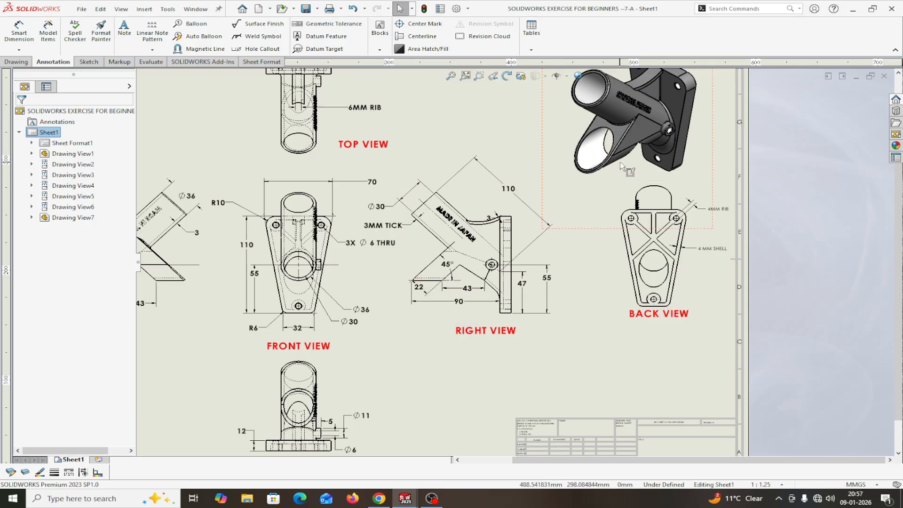
{"action": "left_click", "coordinate": [196, 9]}
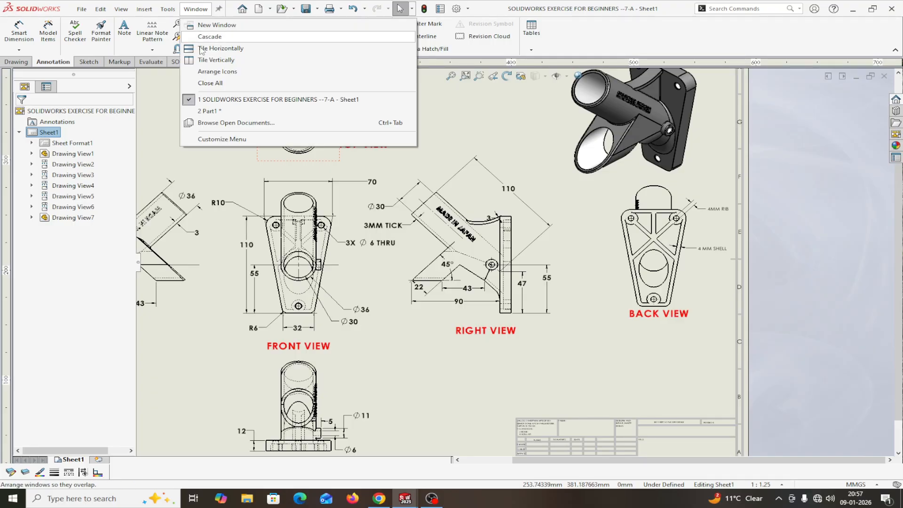
{"action": "left_click", "coordinate": [213, 111]}
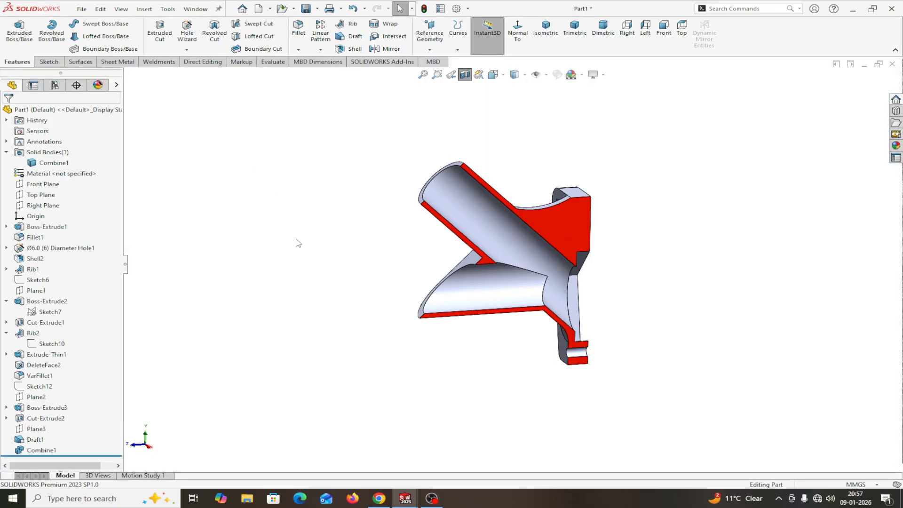
Step: Turn off the section view and start a sketch on the Right Plane, viewed square-on
{"action": "left_click", "coordinate": [465, 75]}
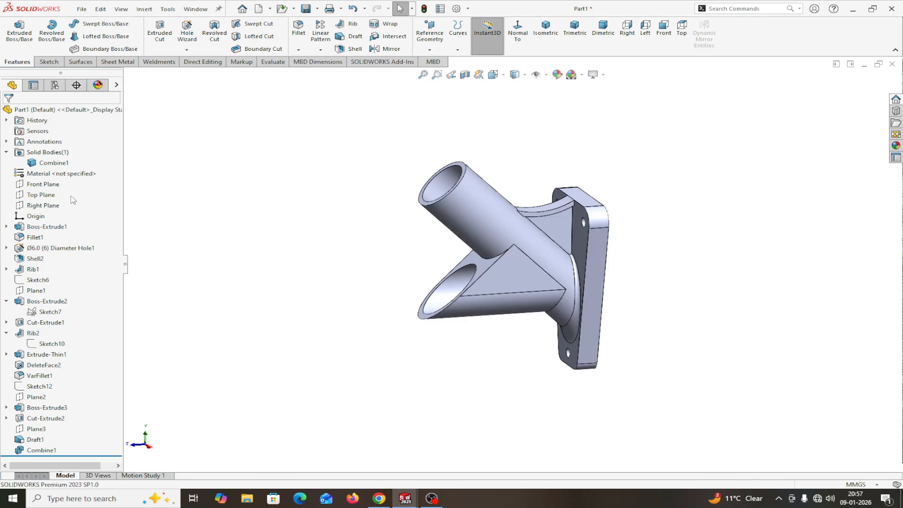
{"action": "left_click", "coordinate": [42, 206]}
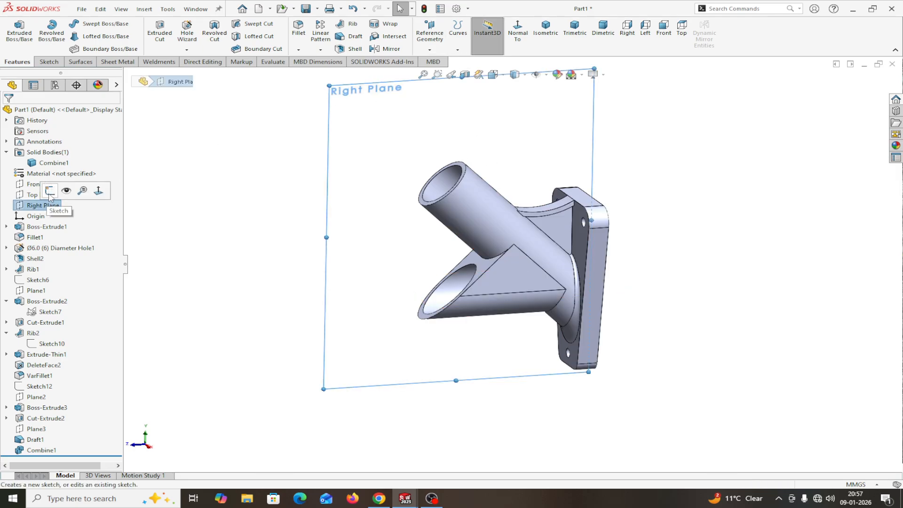
{"action": "left_click", "coordinate": [50, 192]}
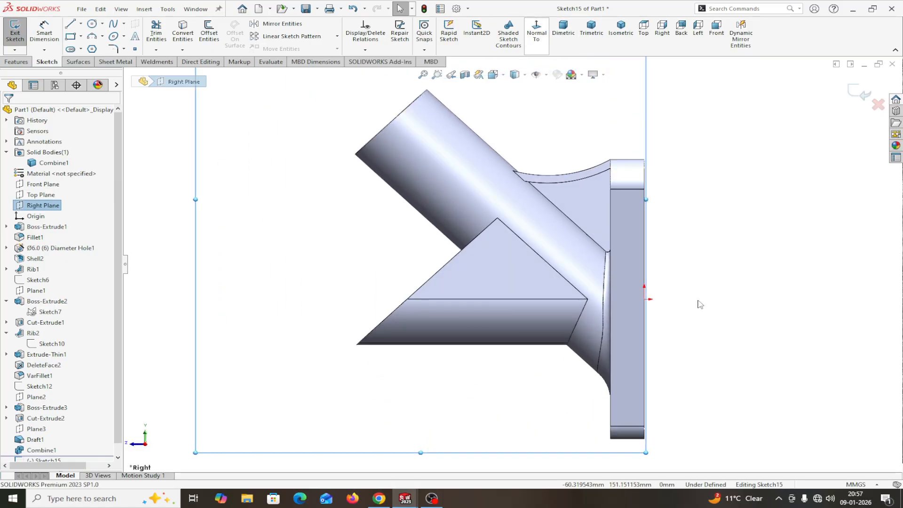
{"action": "key", "text": "ctrl+4"}
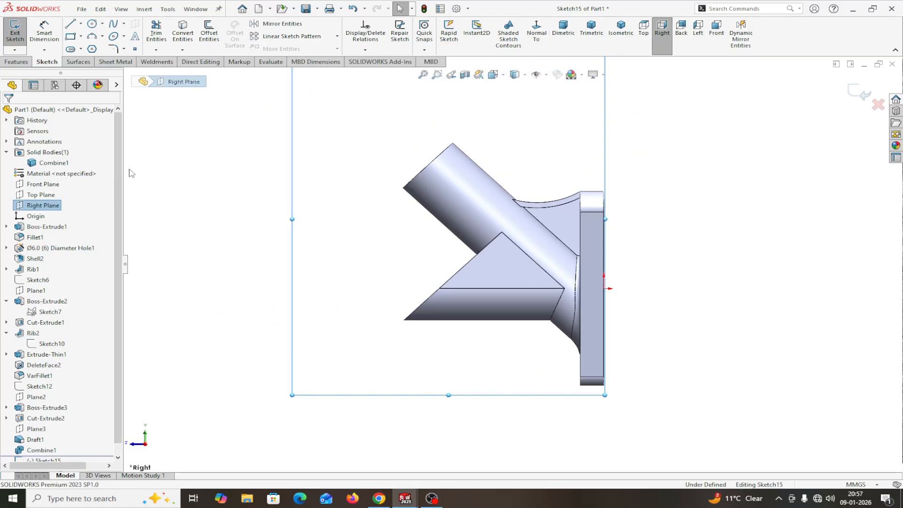
Step: Draw a closed triangle with its base on the bottom edge and apex on the upper edge
{"action": "left_click", "coordinate": [70, 24]}
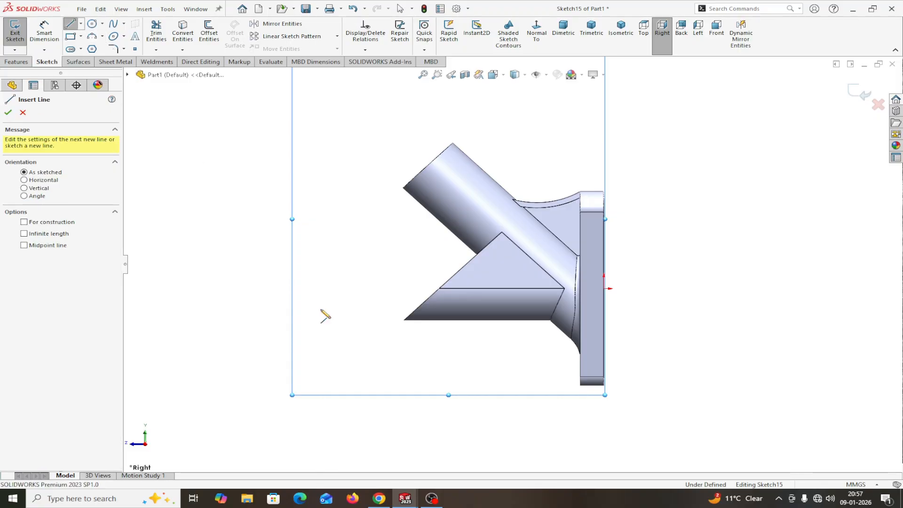
{"action": "scroll", "coordinate": [477, 333], "scroll_direction": "down", "scroll_amount": 3}
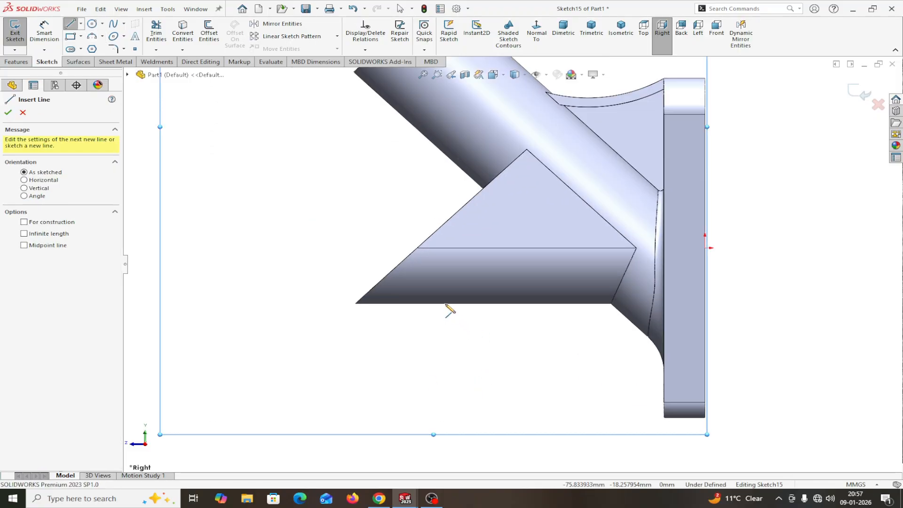
{"action": "scroll", "coordinate": [470, 303], "scroll_direction": "down", "scroll_amount": 5}
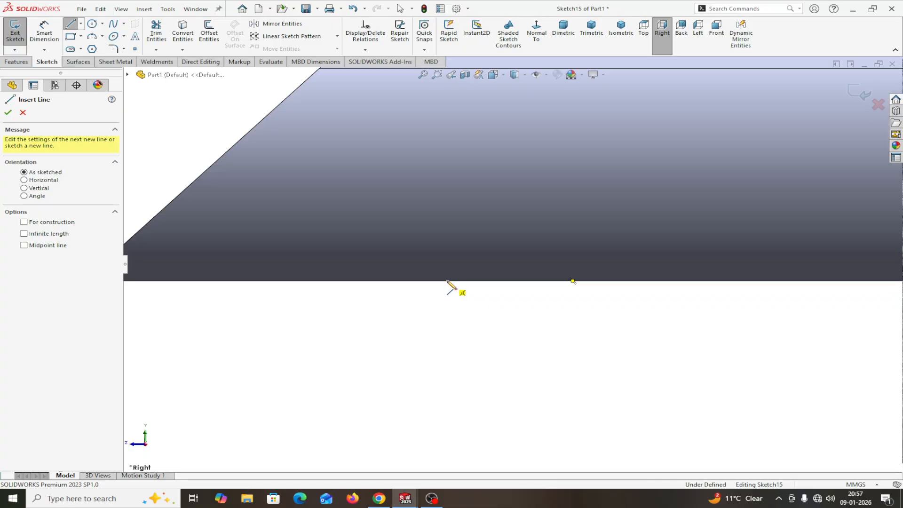
{"action": "left_click", "coordinate": [465, 281]}
{"action": "scroll", "coordinate": [560, 163], "scroll_direction": "up", "scroll_amount": 2}
{"action": "scroll", "coordinate": [556, 160], "scroll_direction": "up", "scroll_amount": 1}
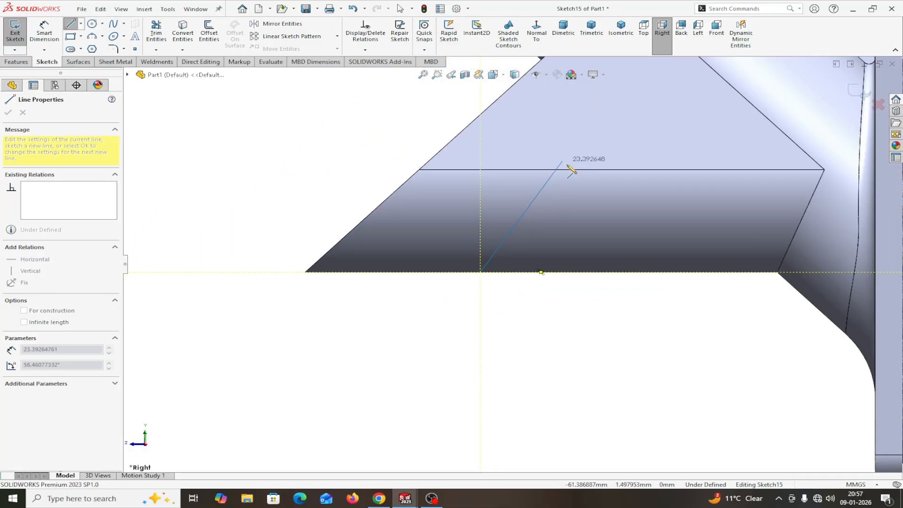
{"action": "left_click", "coordinate": [608, 169]}
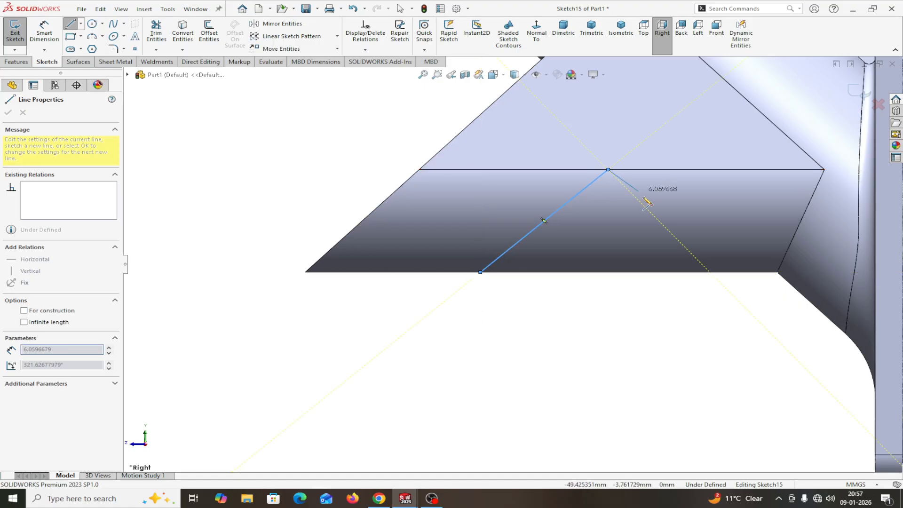
{"action": "left_click", "coordinate": [684, 272]}
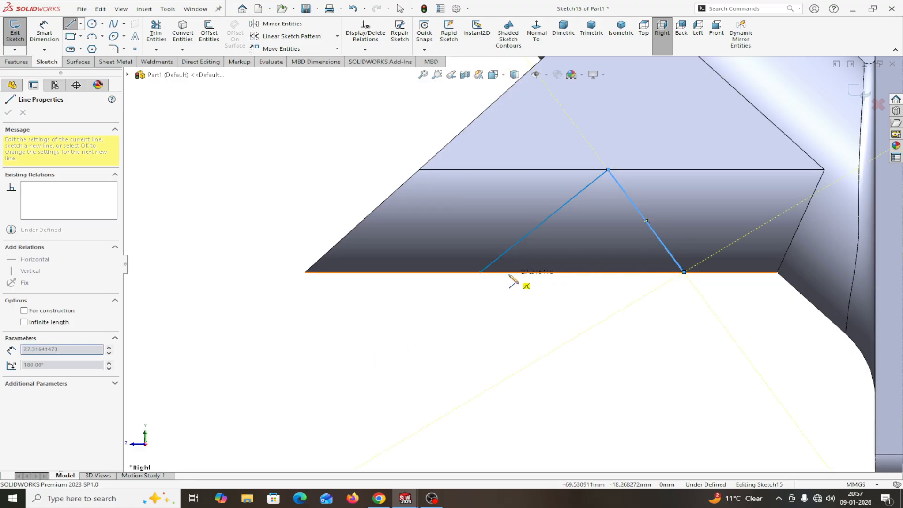
{"action": "left_click", "coordinate": [480, 272]}
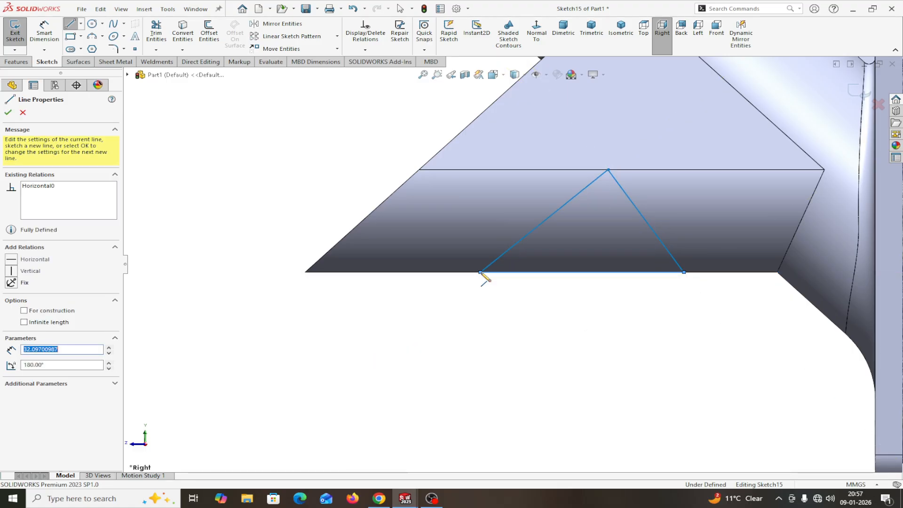
{"action": "right_click", "coordinate": [480, 273]}
{"action": "left_click", "coordinate": [509, 284]}
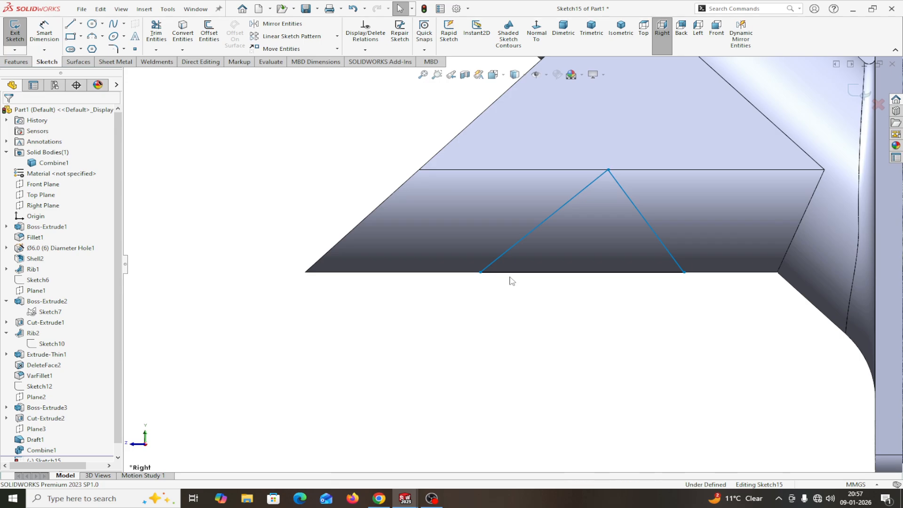
Step: Make the triangle's left line parallel to the upper-left model edge
{"action": "left_click", "coordinate": [541, 223]}
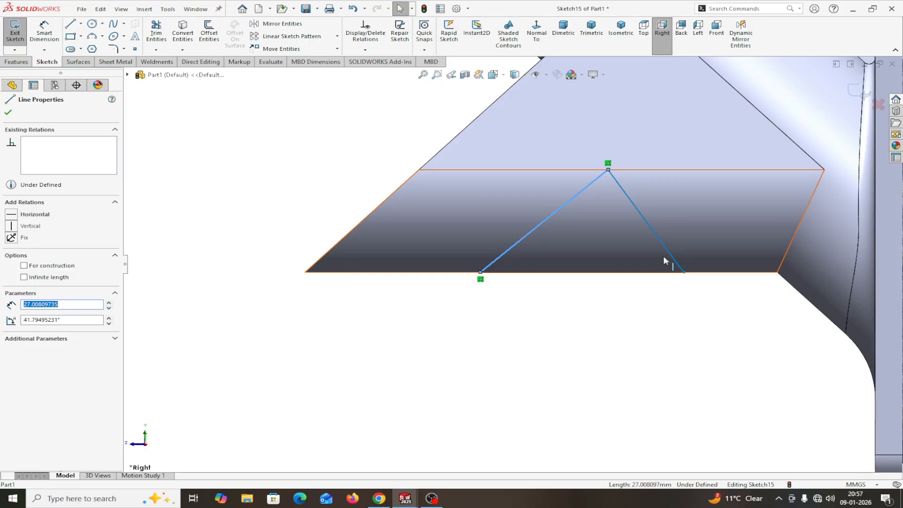
{"action": "left_click", "coordinate": [455, 139], "text": "ctrl"}
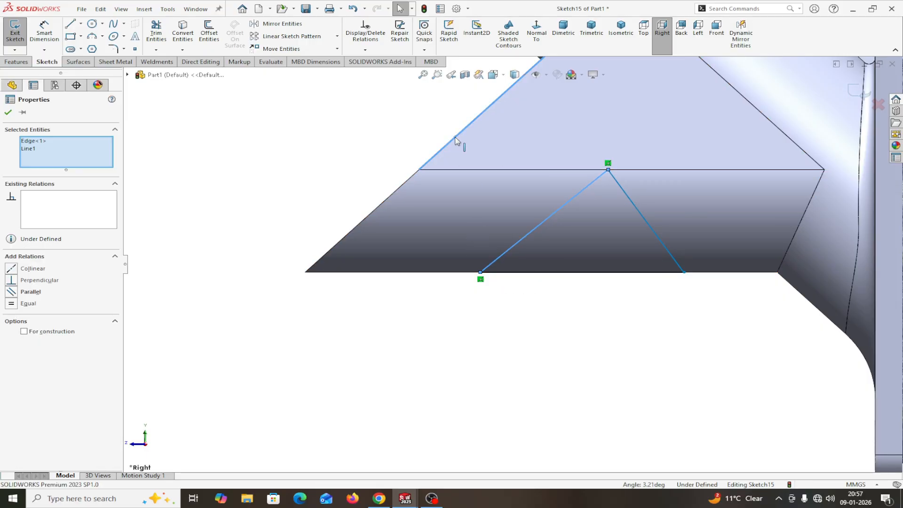
{"action": "left_click", "coordinate": [16, 292]}
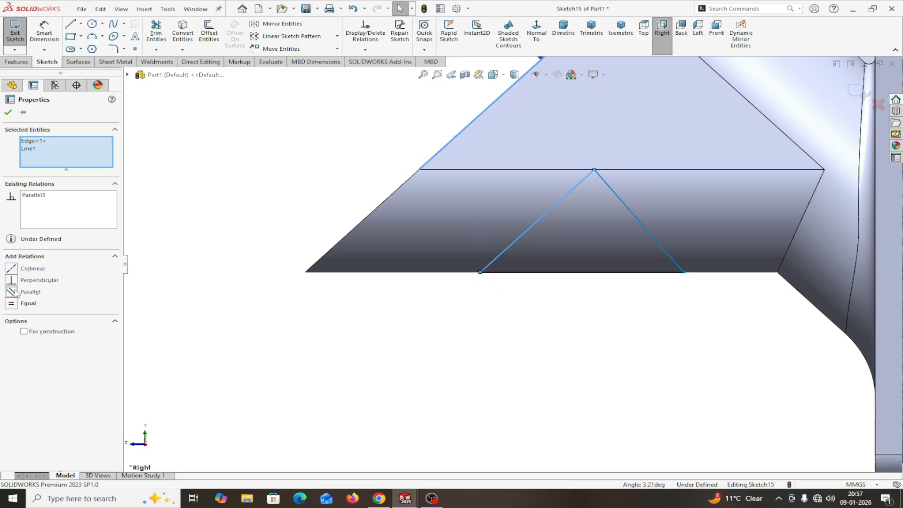
{"action": "left_click", "coordinate": [8, 113]}
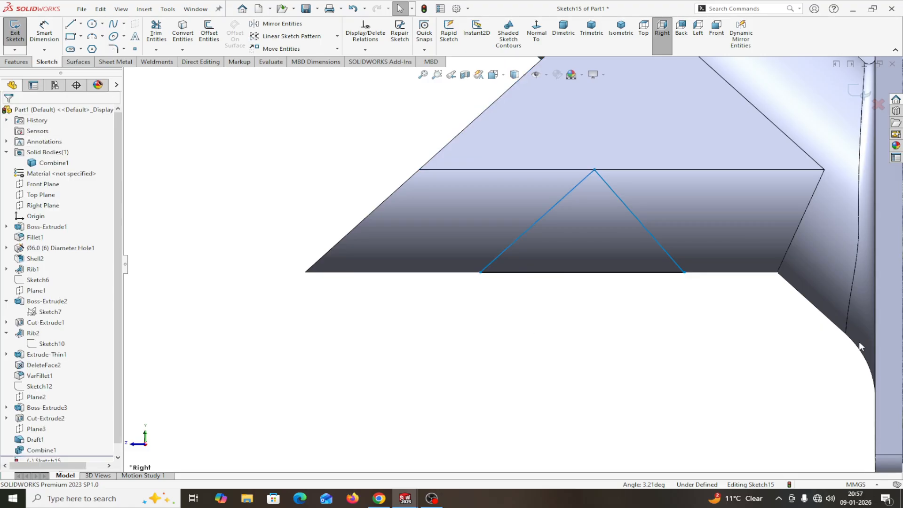
Step: Drag the left line's endpoint along the edge and snap it onto the corner vertex
{"action": "scroll", "coordinate": [804, 289], "scroll_direction": "down", "scroll_amount": 5}
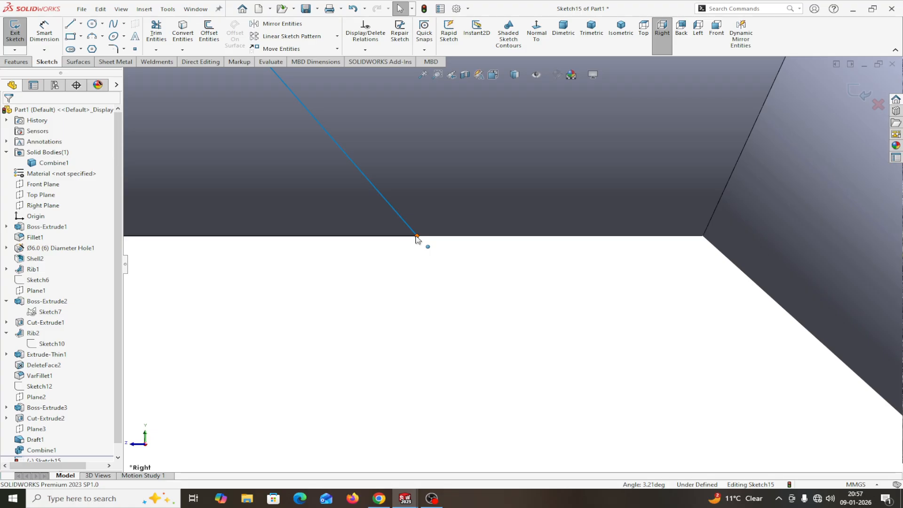
{"action": "left_click_drag", "start_coordinate": [416, 237], "coordinate": [706, 236]}
{"action": "scroll", "coordinate": [712, 277], "scroll_direction": "down", "scroll_amount": 2}
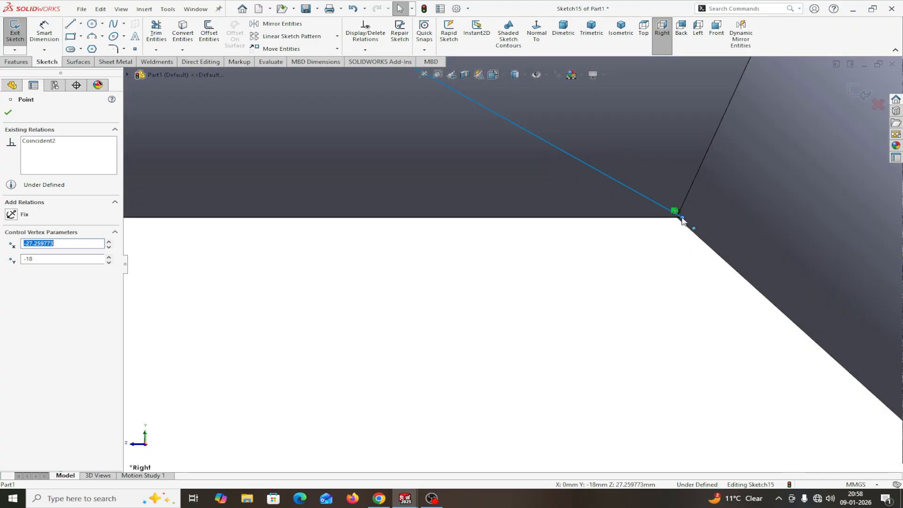
{"action": "left_click_drag", "start_coordinate": [677, 221], "coordinate": [677, 218]}
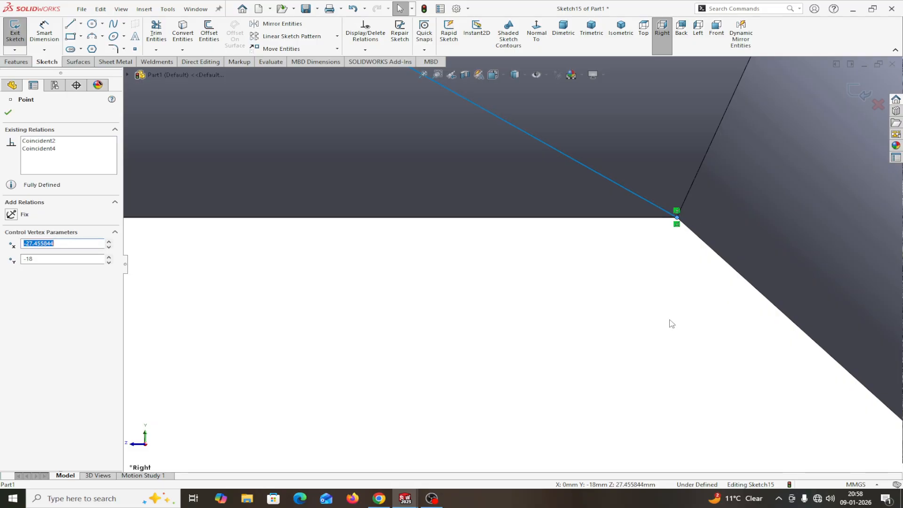
{"action": "scroll", "coordinate": [693, 224], "scroll_direction": "down", "scroll_amount": 3}
{"action": "scroll", "coordinate": [648, 210], "scroll_direction": "down", "scroll_amount": 4}
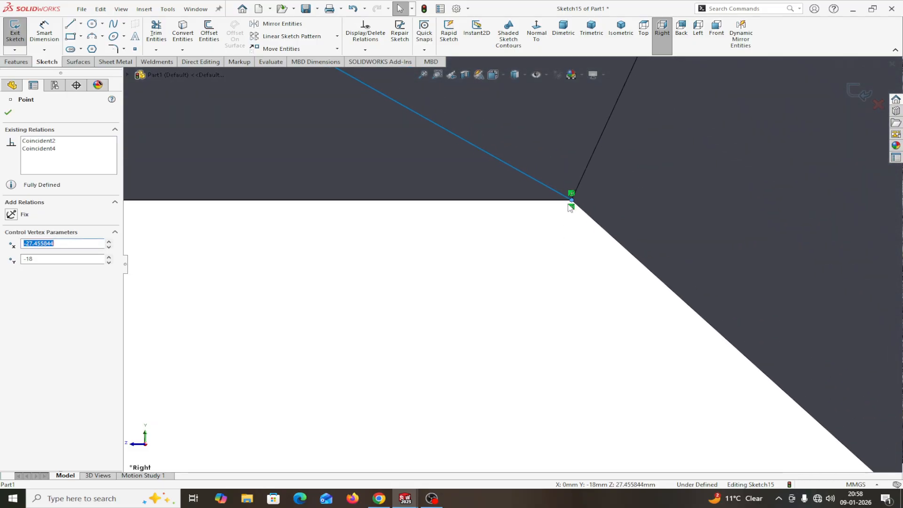
{"action": "scroll", "coordinate": [568, 202], "scroll_direction": "down", "scroll_amount": 3}
{"action": "scroll", "coordinate": [568, 202], "scroll_direction": "up", "scroll_amount": 3}
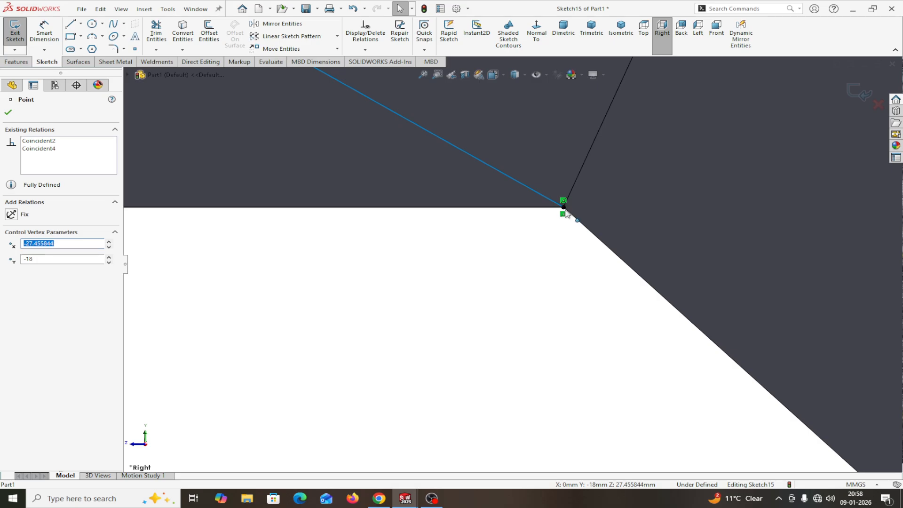
Step: Keep the lower corner point fixed and delete its redundant Coincident2 relation
{"action": "left_click", "coordinate": [564, 210]}
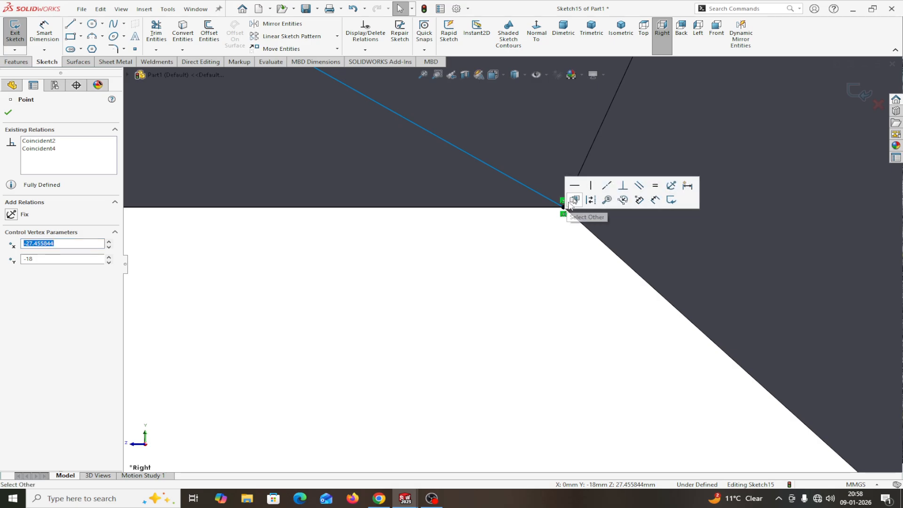
{"action": "left_click_drag", "start_coordinate": [562, 208], "coordinate": [522, 210]}
{"action": "scroll", "coordinate": [564, 207], "scroll_direction": "down", "scroll_amount": 2}
{"action": "scroll", "coordinate": [542, 244], "scroll_direction": "up", "scroll_amount": 1}
{"action": "scroll", "coordinate": [541, 242], "scroll_direction": "down", "scroll_amount": 1}
{"action": "scroll", "coordinate": [541, 243], "scroll_direction": "up", "scroll_amount": 1}
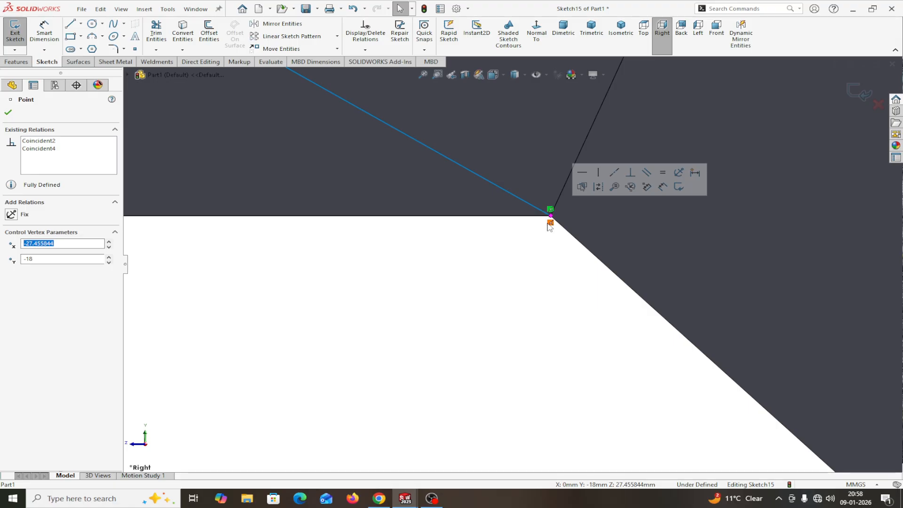
{"action": "left_click_drag", "start_coordinate": [549, 215], "coordinate": [529, 219]}
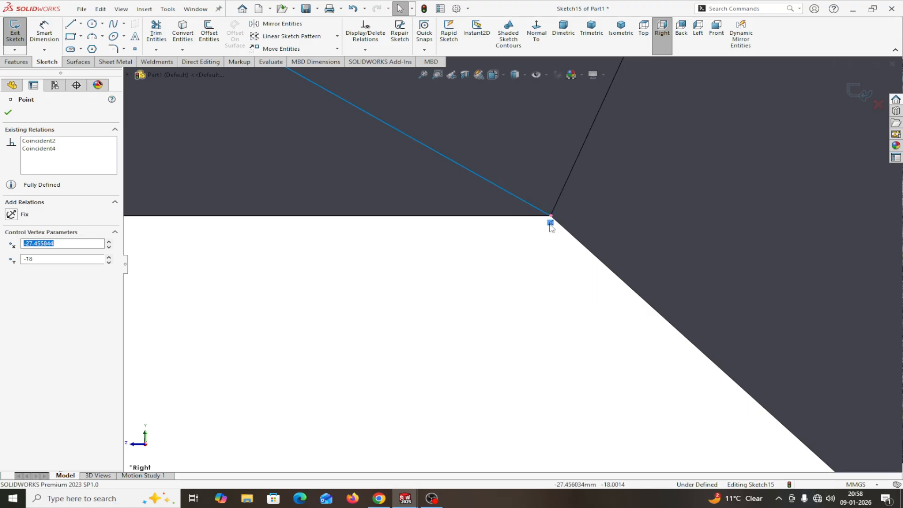
{"action": "key", "text": "Delete"}
{"action": "mouse_move", "coordinate": [551, 219]}
{"action": "left_mouse_down"}
{"action": "mouse_move", "coordinate": [506, 222]}
{"action": "mouse_move", "coordinate": [546, 221]}
{"action": "left_mouse_up"}
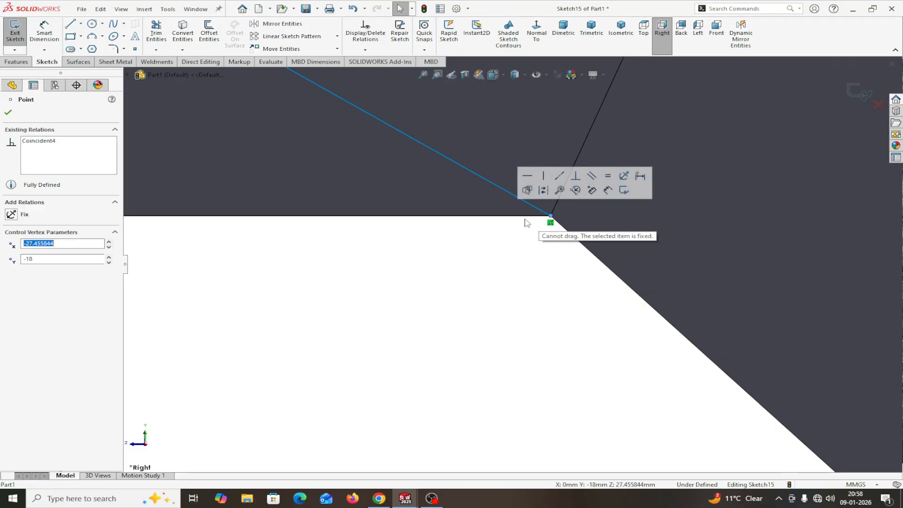
{"action": "left_click", "coordinate": [551, 217]}
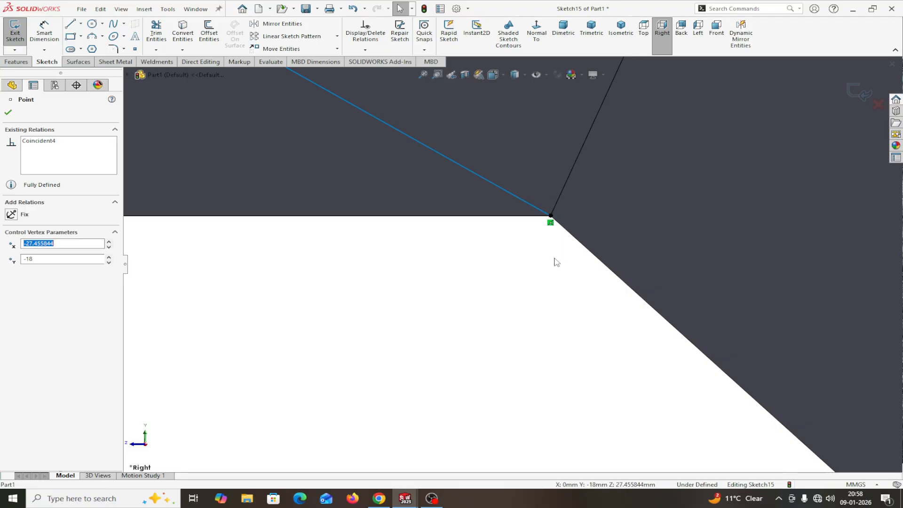
{"action": "scroll", "coordinate": [553, 257], "scroll_direction": "up", "scroll_amount": 8}
{"action": "scroll", "coordinate": [451, 277], "scroll_direction": "up", "scroll_amount": 5}
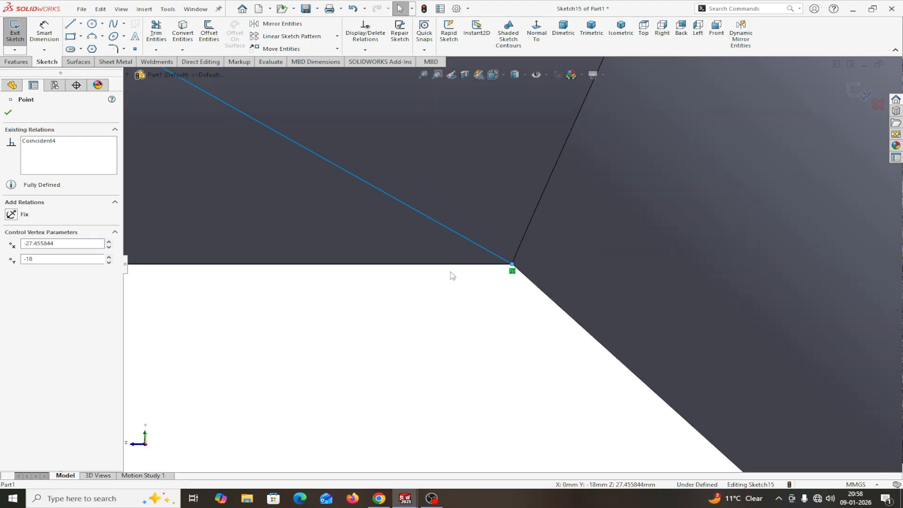
{"action": "scroll", "coordinate": [408, 298], "scroll_direction": "up", "scroll_amount": 3}
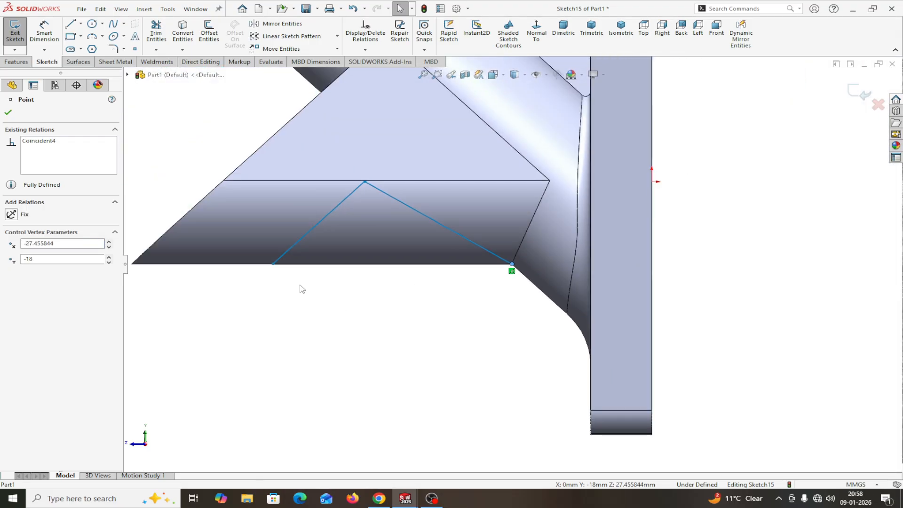
Step: Dimension the triangle's slanted line 22 mm from the parallel part edge, then start an Extruded Cut
{"action": "left_click", "coordinate": [8, 112]}
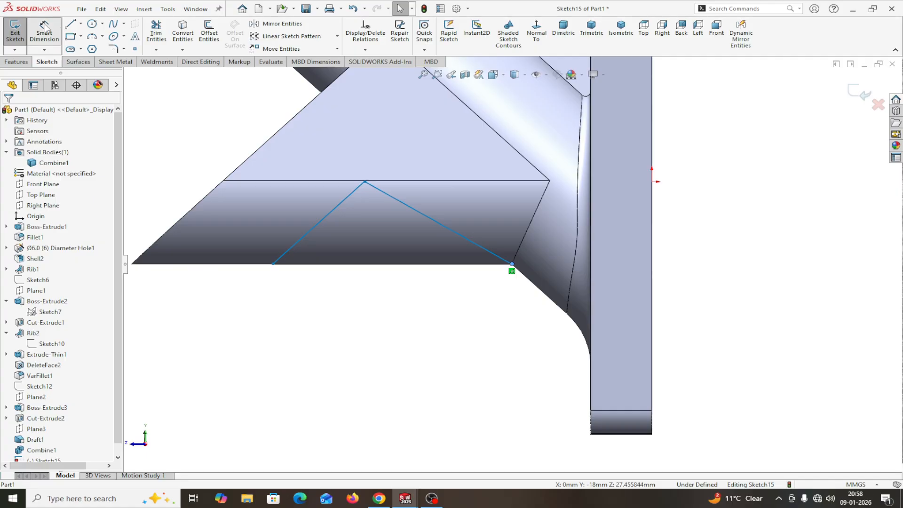
{"action": "left_click", "coordinate": [44, 32]}
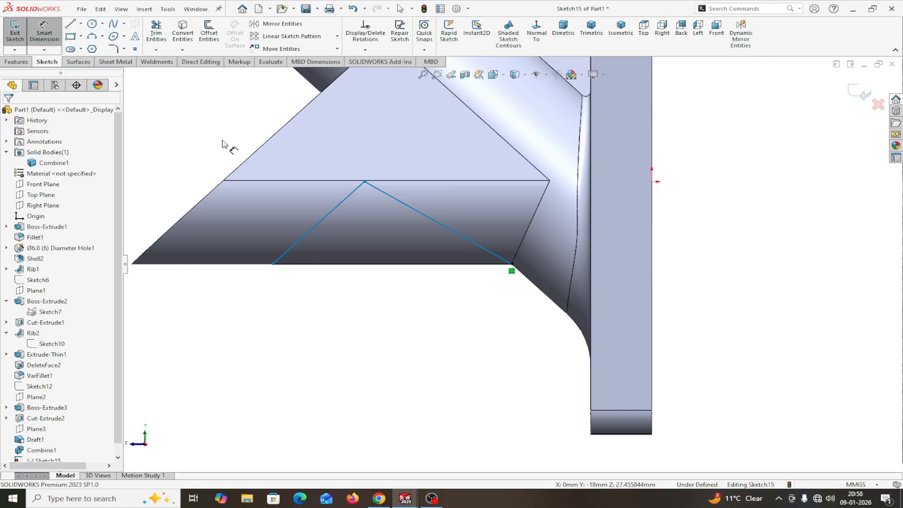
{"action": "left_click", "coordinate": [248, 159]}
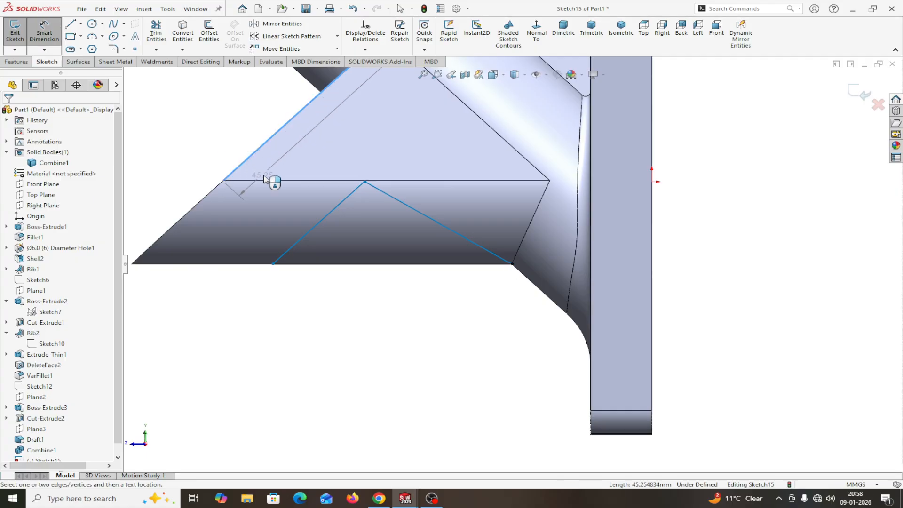
{"action": "left_click", "coordinate": [320, 225]}
{"action": "left_click", "coordinate": [204, 296]}
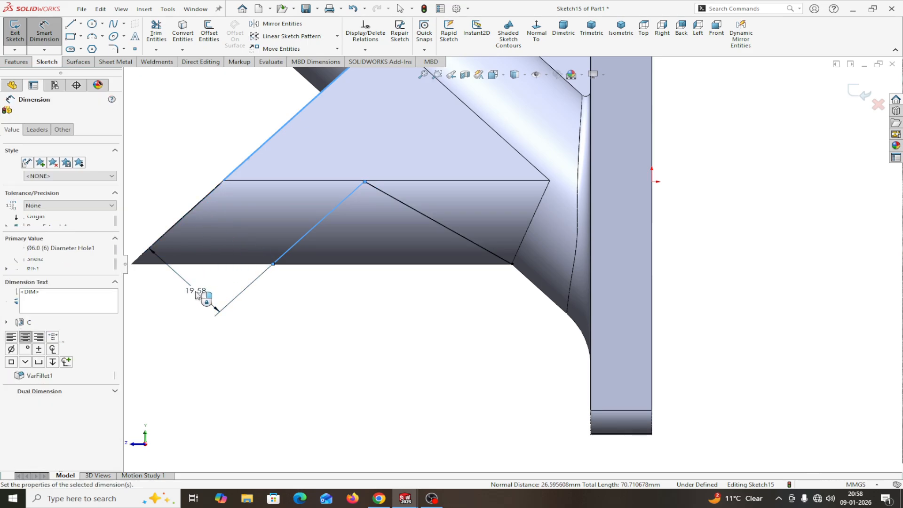
{"action": "type", "text": "2"}
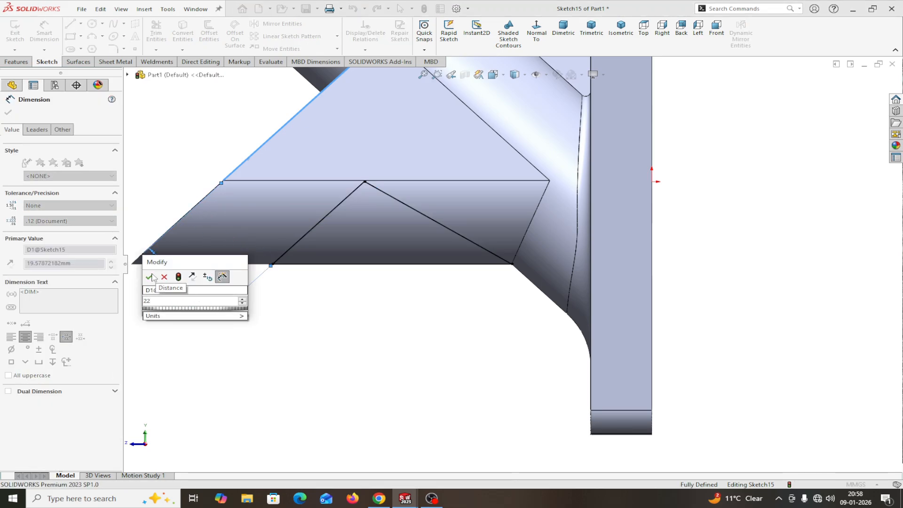
{"action": "type", "text": "2"}
{"action": "left_click", "coordinate": [150, 277]}
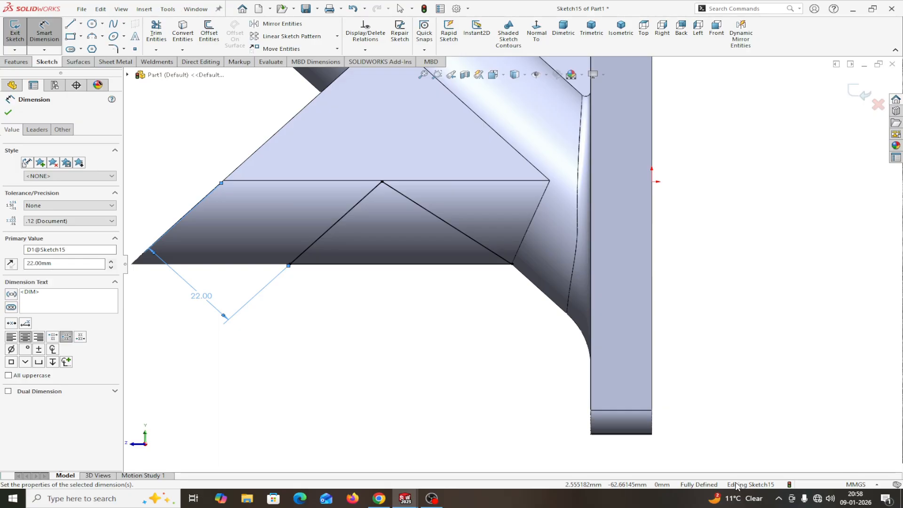
{"action": "left_click", "coordinate": [9, 113]}
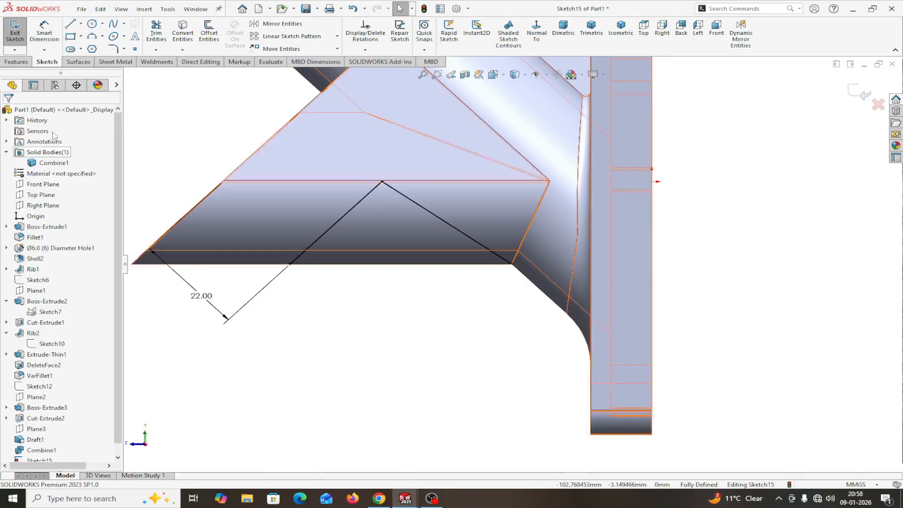
{"action": "left_click", "coordinate": [17, 63]}
{"action": "left_click", "coordinate": [158, 33]}
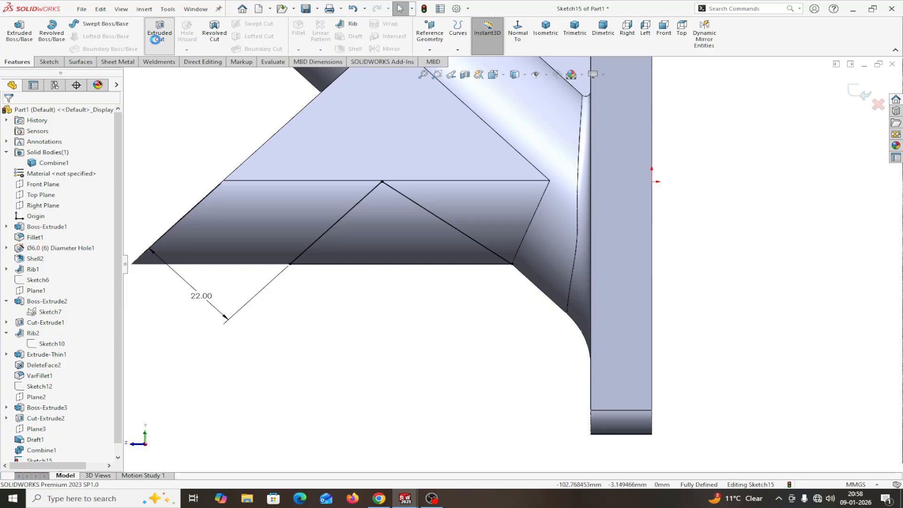
Step: Cut the triangle Mid Plane, 82 mm deep, through the boss and inspect the opening
{"action": "left_click", "coordinate": [78, 173]}
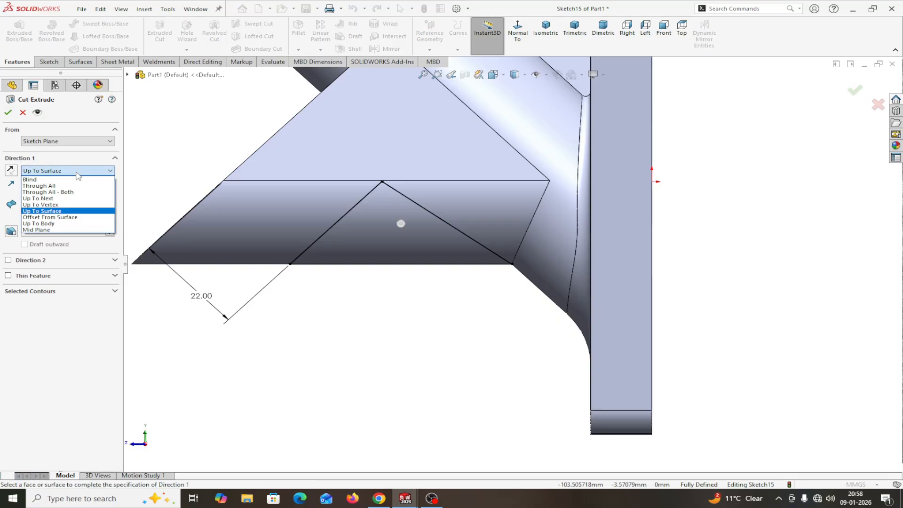
{"action": "left_click", "coordinate": [51, 235]}
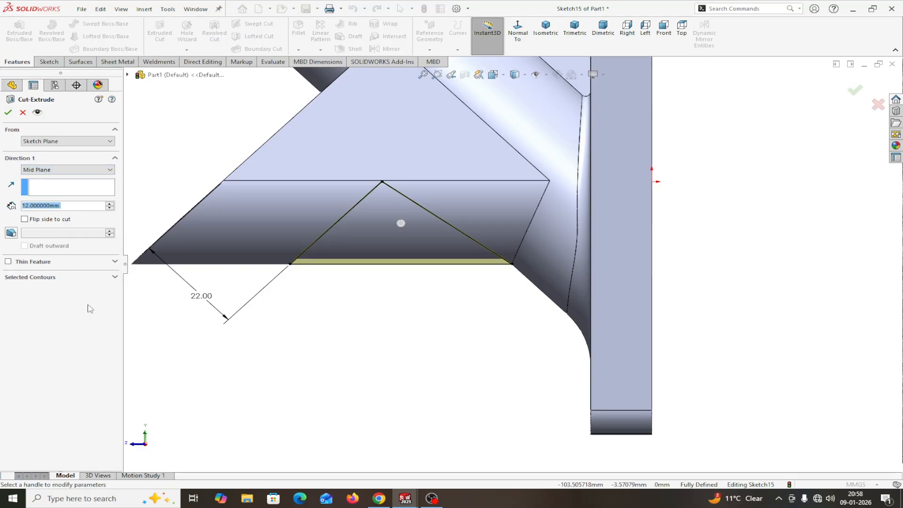
{"action": "left_click", "coordinate": [110, 206]}
{"action": "left_click", "coordinate": [109, 206]}
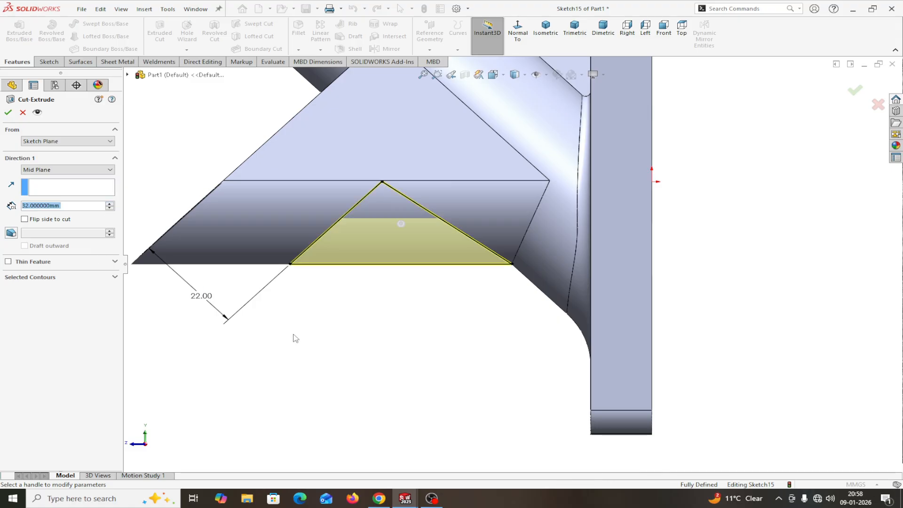
{"action": "middle_click_drag", "start_coordinate": [294, 339], "coordinate": [467, 308]}
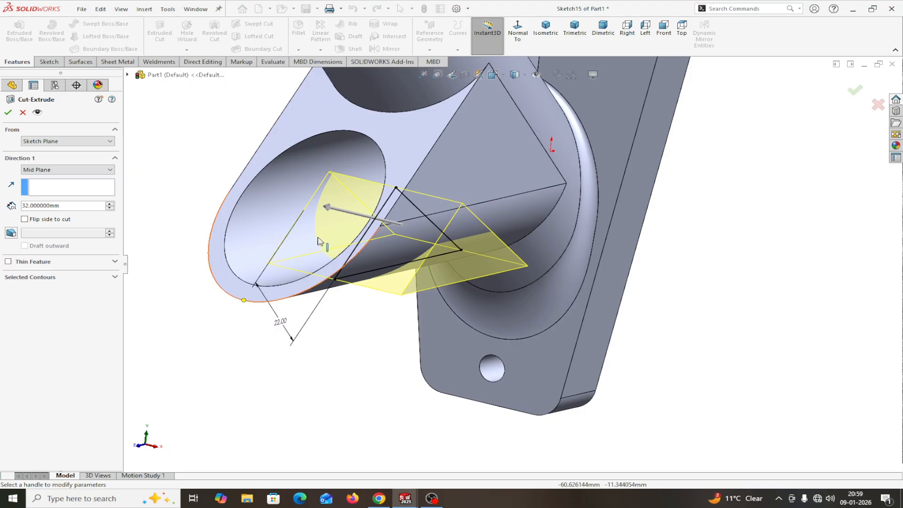
{"action": "left_click", "coordinate": [109, 205]}
{"action": "left_click", "coordinate": [110, 206]}
{"action": "left_click", "coordinate": [110, 205]}
{"action": "left_click", "coordinate": [109, 205]}
{"action": "left_click", "coordinate": [110, 205]}
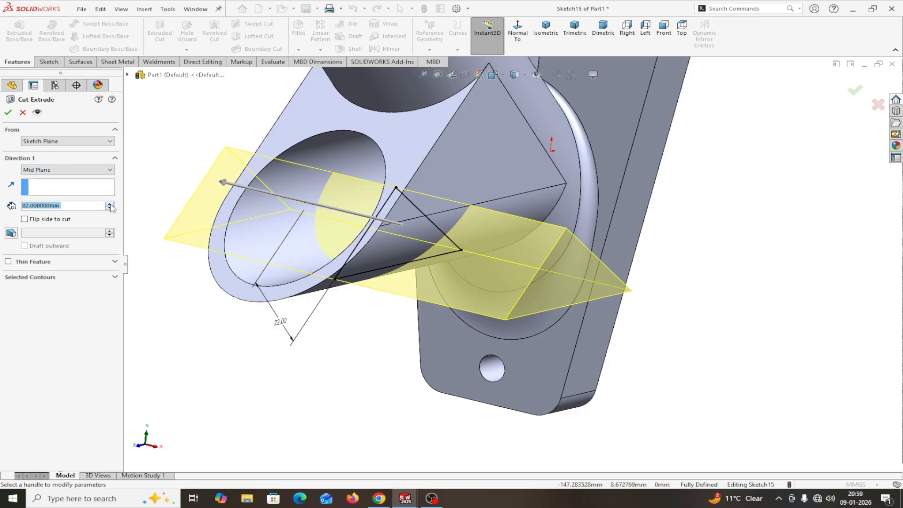
{"action": "left_click", "coordinate": [7, 112]}
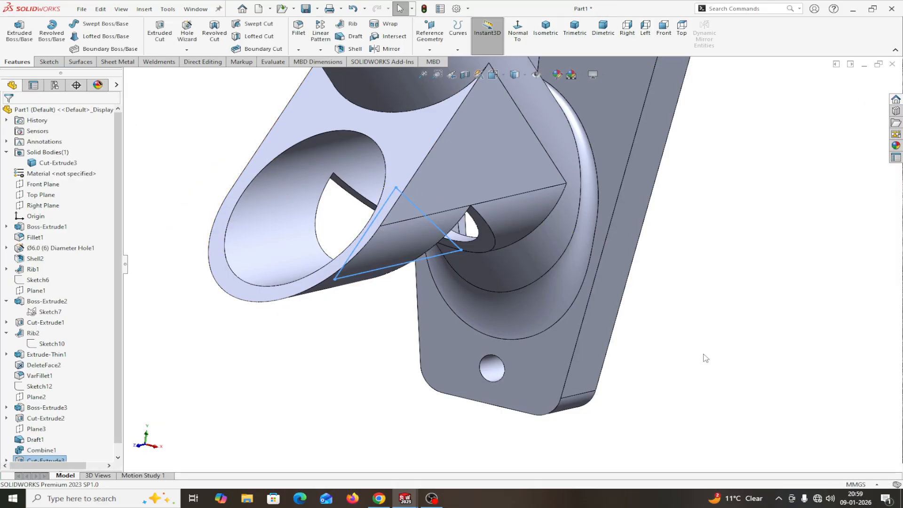
{"action": "middle_click_drag", "start_coordinate": [743, 346], "coordinate": [489, 362]}
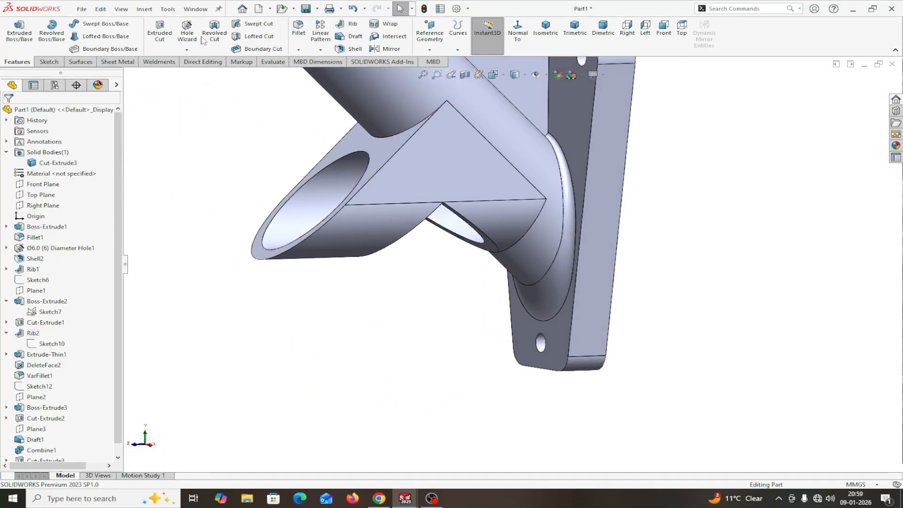
{"action": "left_click", "coordinate": [205, 12]}
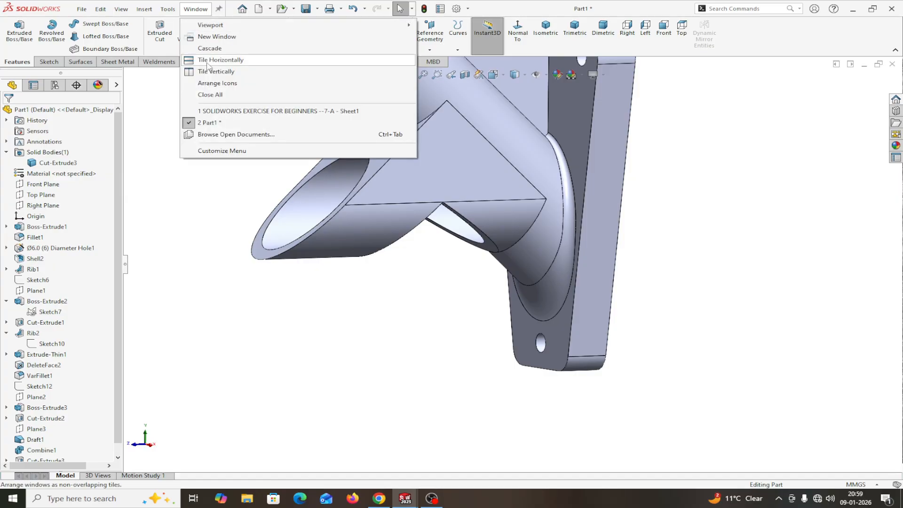
{"action": "left_click", "coordinate": [212, 112]}
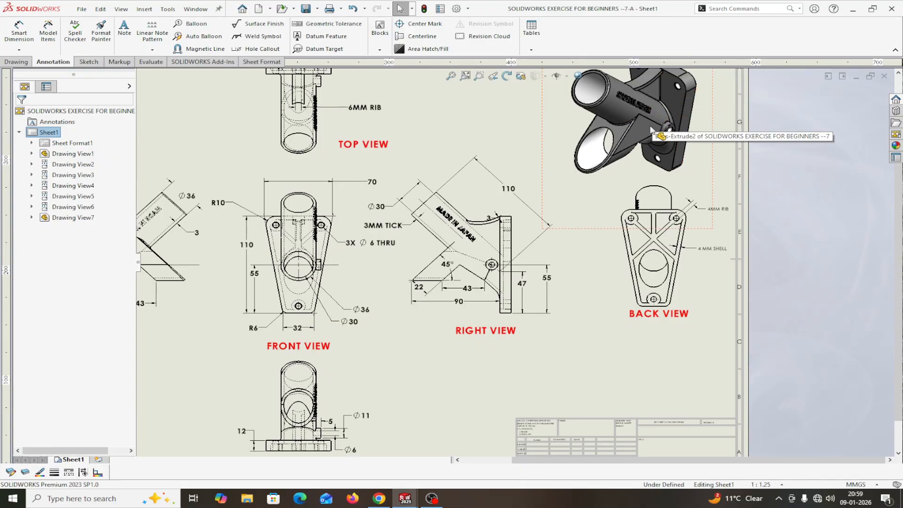
{"action": "scroll", "coordinate": [639, 159], "scroll_direction": "down", "scroll_amount": 1}
{"action": "scroll", "coordinate": [638, 159], "scroll_direction": "down", "scroll_amount": 1}
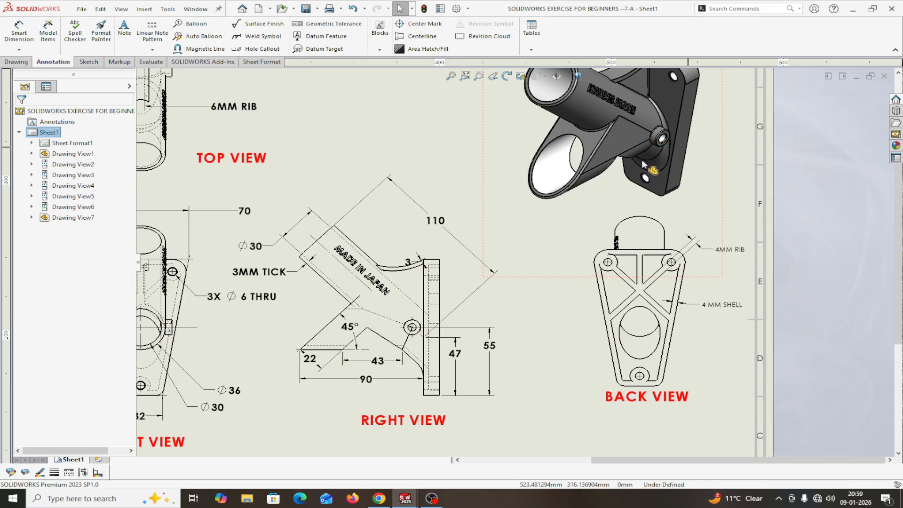
{"action": "scroll", "coordinate": [654, 157], "scroll_direction": "up", "scroll_amount": 3}
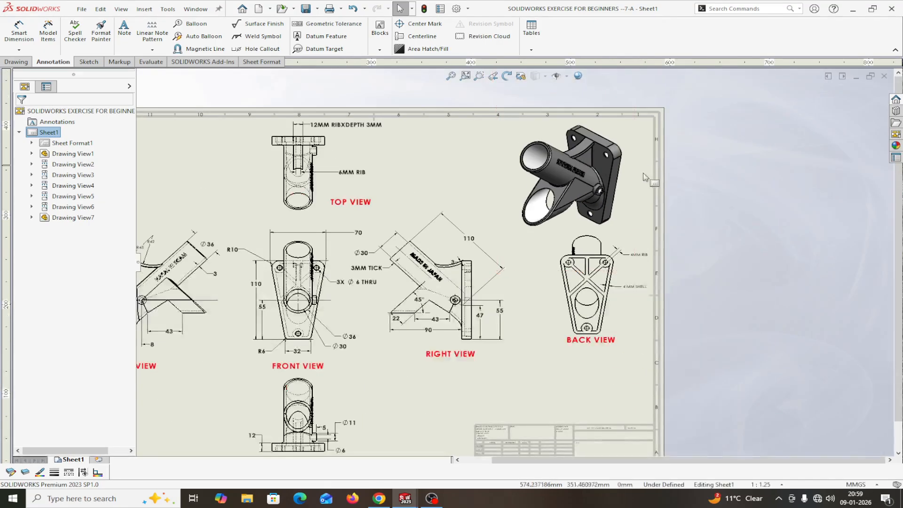
{"action": "scroll", "coordinate": [600, 200], "scroll_direction": "down", "scroll_amount": 2}
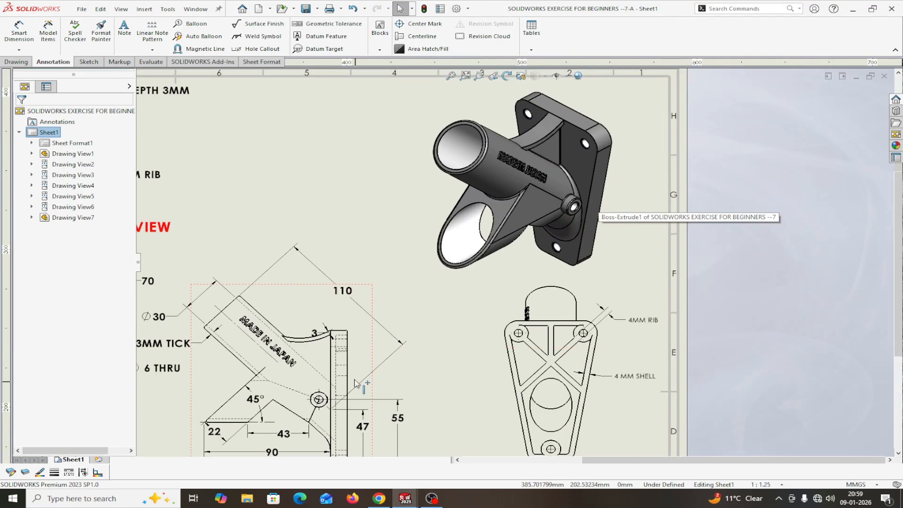
{"action": "scroll", "coordinate": [357, 378], "scroll_direction": "up", "scroll_amount": 6}
{"action": "scroll", "coordinate": [442, 329], "scroll_direction": "down", "scroll_amount": 7}
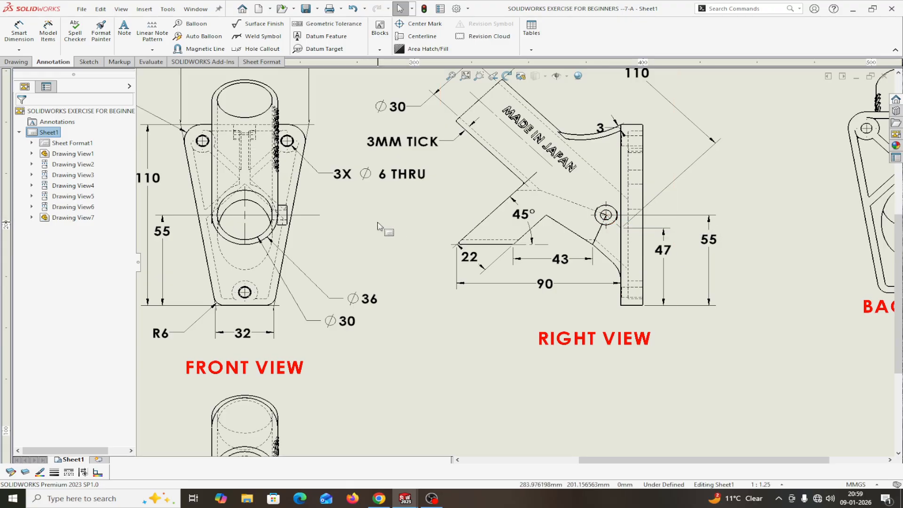
{"action": "scroll", "coordinate": [382, 227], "scroll_direction": "down", "scroll_amount": 4}
{"action": "scroll", "coordinate": [300, 241], "scroll_direction": "up", "scroll_amount": 2}
{"action": "scroll", "coordinate": [483, 375], "scroll_direction": "down", "scroll_amount": 3}
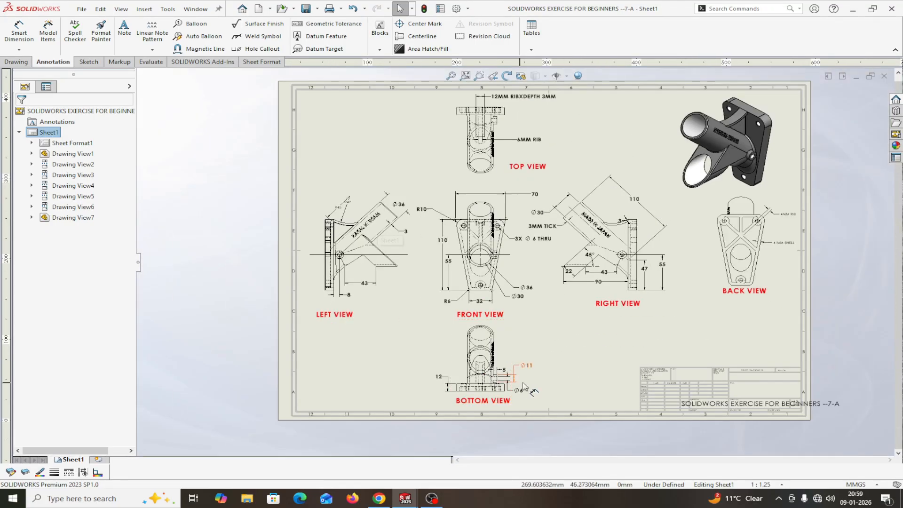
{"action": "scroll", "coordinate": [507, 346], "scroll_direction": "up", "scroll_amount": 5}
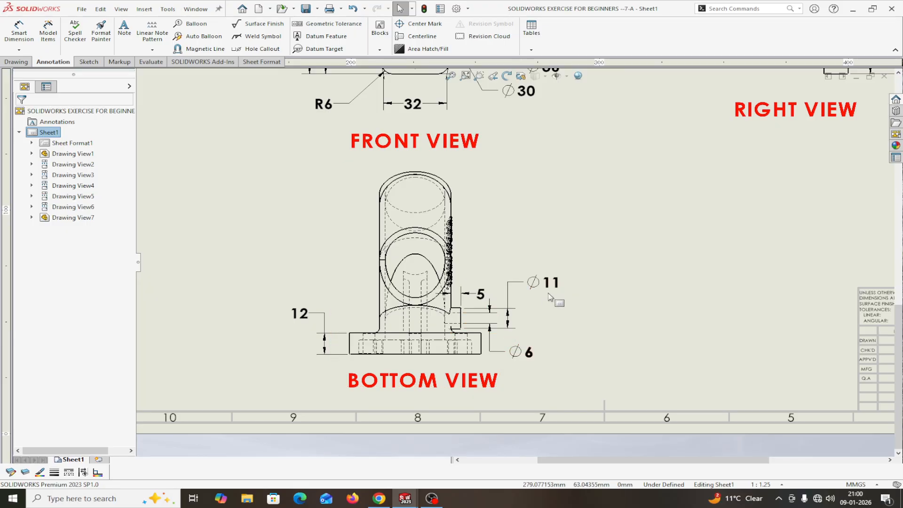
{"action": "scroll", "coordinate": [544, 295], "scroll_direction": "up", "scroll_amount": 6}
{"action": "scroll", "coordinate": [548, 277], "scroll_direction": "down", "scroll_amount": 2}
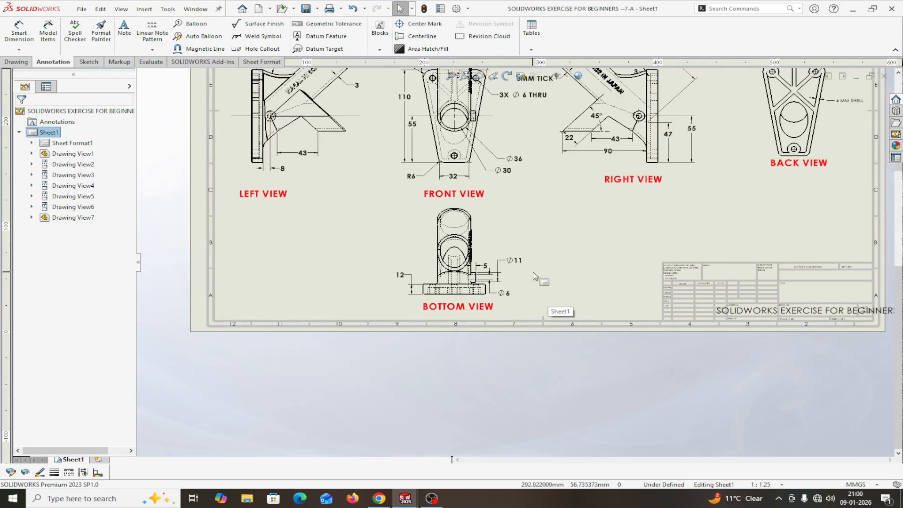
{"action": "scroll", "coordinate": [690, 164], "scroll_direction": "up", "scroll_amount": 2}
{"action": "scroll", "coordinate": [572, 230], "scroll_direction": "down", "scroll_amount": 3}
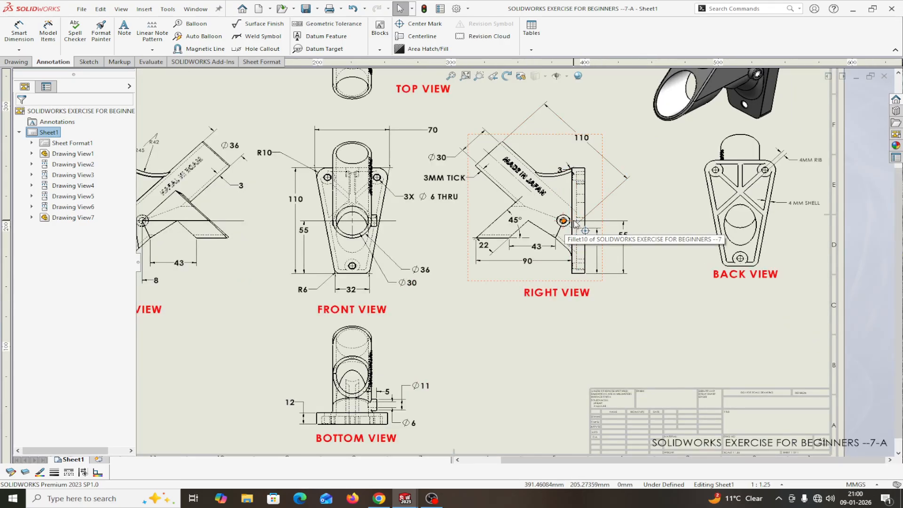
{"action": "scroll", "coordinate": [581, 262], "scroll_direction": "up", "scroll_amount": 5}
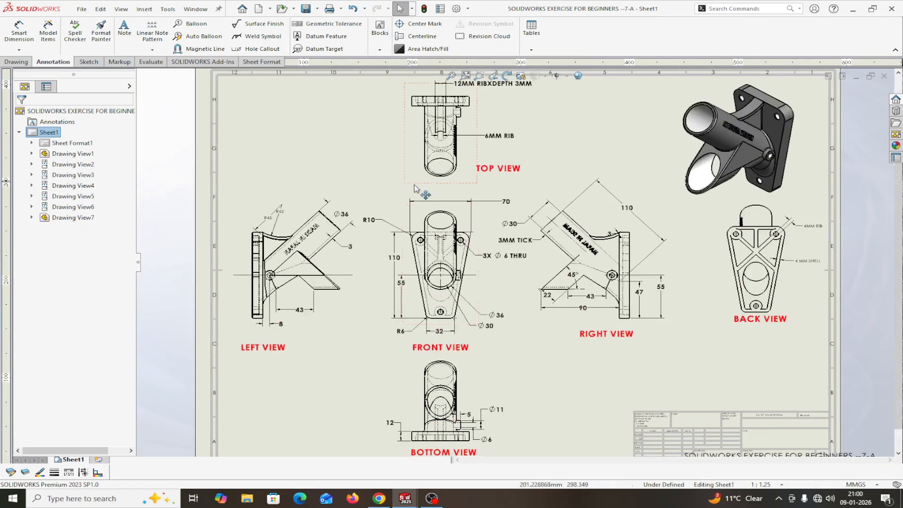
{"action": "scroll", "coordinate": [355, 262], "scroll_direction": "down", "scroll_amount": 2}
{"action": "scroll", "coordinate": [355, 261], "scroll_direction": "down", "scroll_amount": 2}
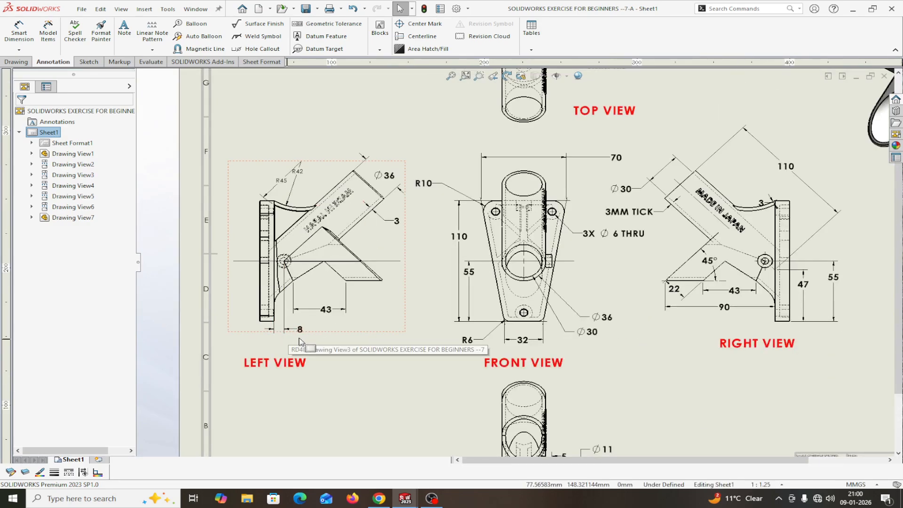
{"action": "scroll", "coordinate": [299, 340], "scroll_direction": "down", "scroll_amount": 1}
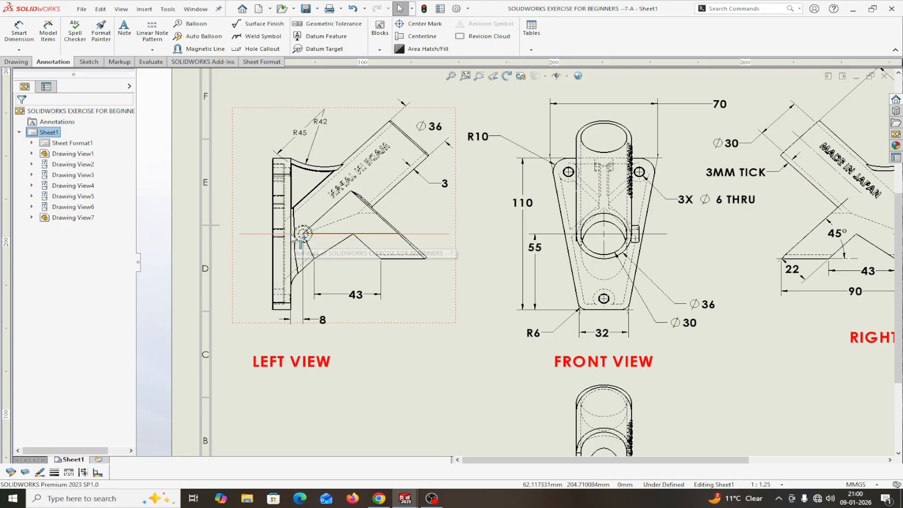
{"action": "scroll", "coordinate": [301, 241], "scroll_direction": "down", "scroll_amount": 2}
{"action": "scroll", "coordinate": [348, 233], "scroll_direction": "down", "scroll_amount": 1}
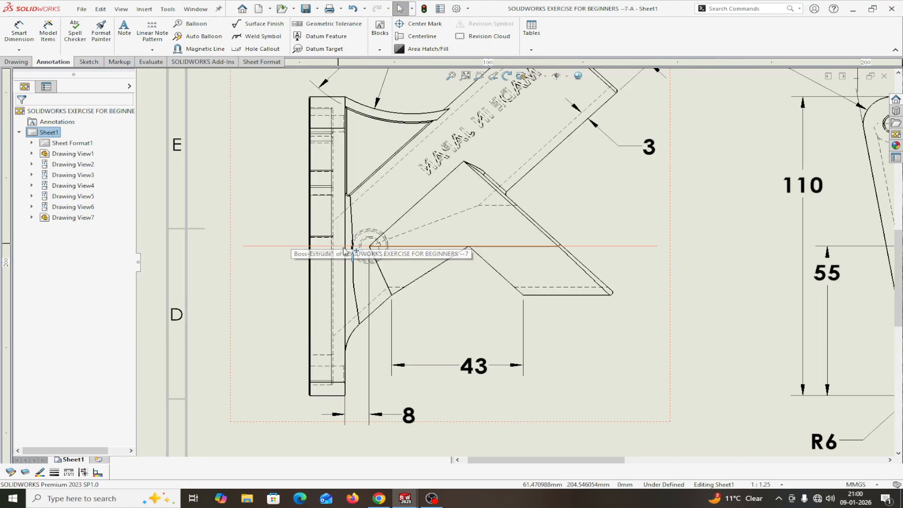
{"action": "scroll", "coordinate": [376, 251], "scroll_direction": "up", "scroll_amount": 6}
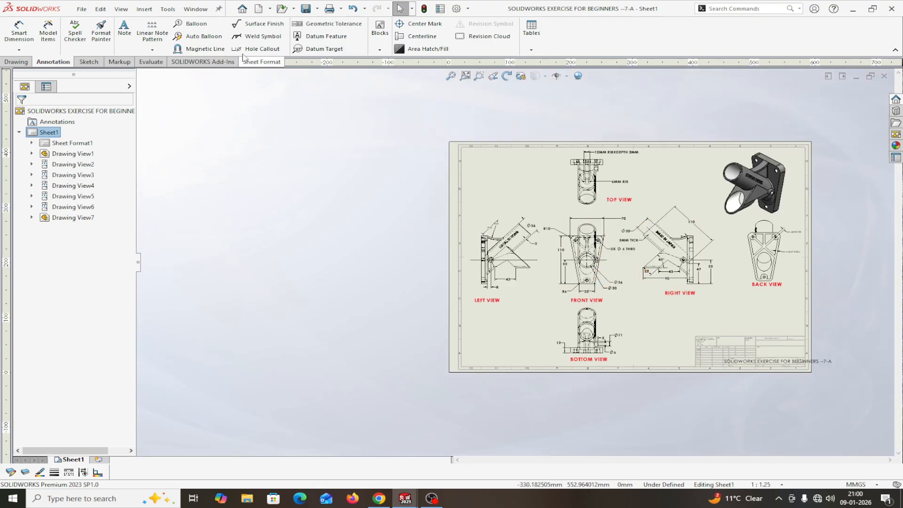
{"action": "left_click", "coordinate": [195, 9]}
Step: Back on Part1, open a new sketch on the triangular face, viewed Normal To
{"action": "left_click", "coordinate": [206, 111]}
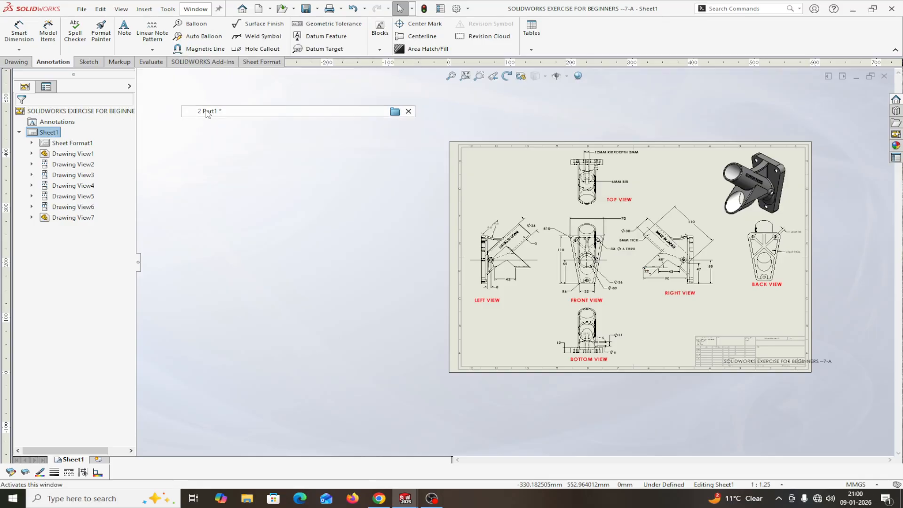
{"action": "scroll", "coordinate": [420, 266], "scroll_direction": "down", "scroll_amount": 1}
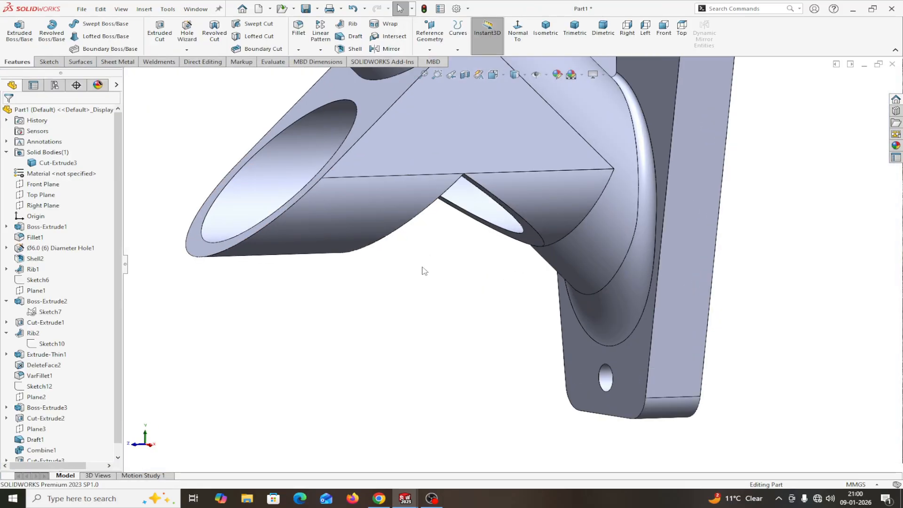
{"action": "scroll", "coordinate": [422, 267], "scroll_direction": "up", "scroll_amount": 2}
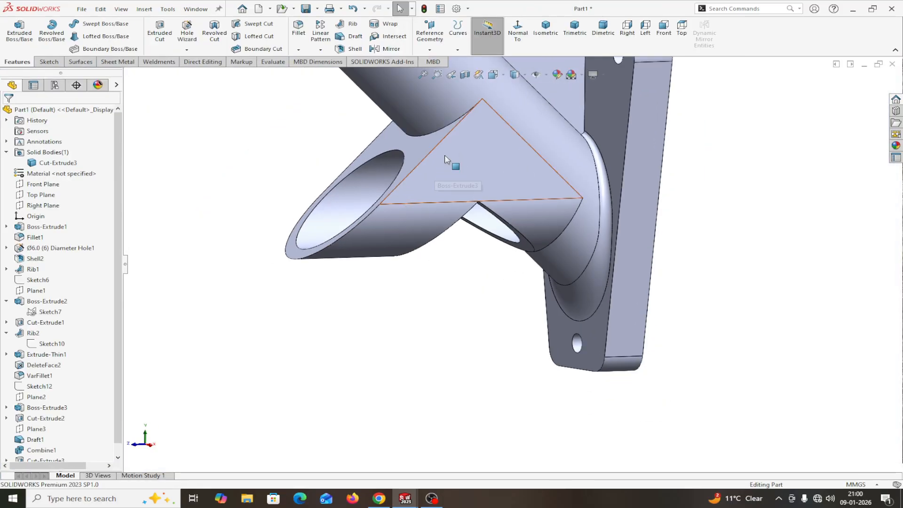
{"action": "left_click", "coordinate": [498, 175]}
{"action": "left_click", "coordinate": [553, 143]}
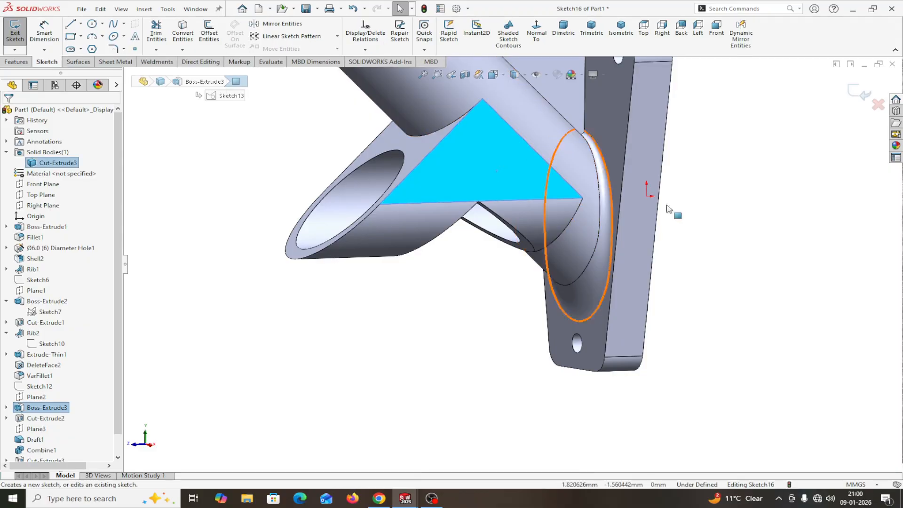
{"action": "left_click", "coordinate": [536, 31]}
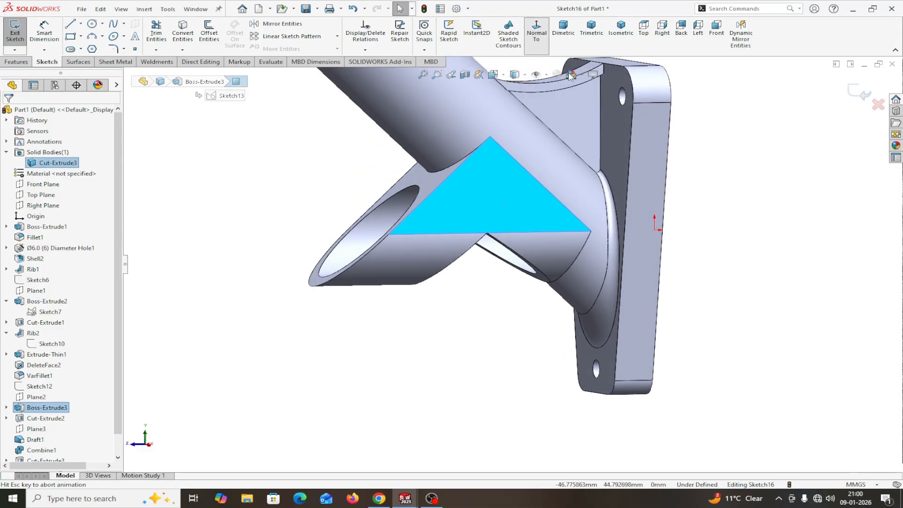
{"action": "scroll", "coordinate": [660, 405], "scroll_direction": "up", "scroll_amount": 3}
{"action": "scroll", "coordinate": [616, 344], "scroll_direction": "down", "scroll_amount": 4}
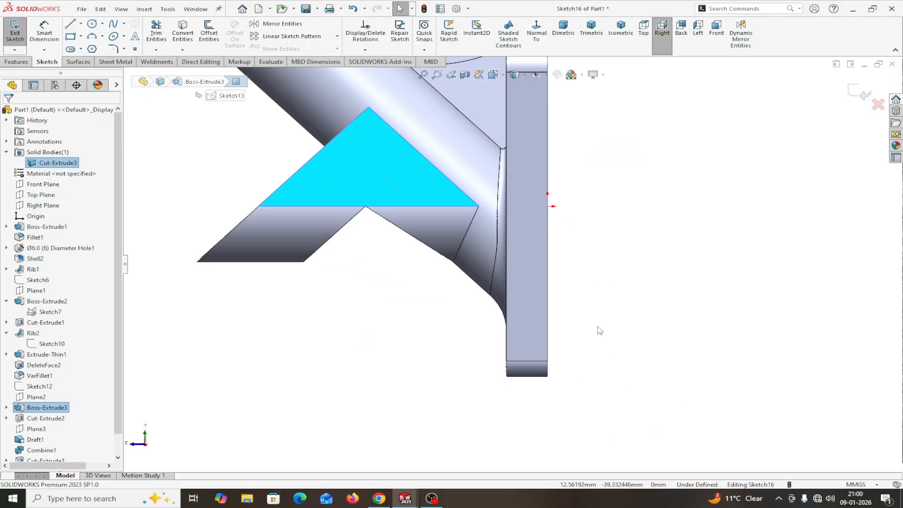
Step: Draw two concentric circles on the triangular face
{"action": "left_click", "coordinate": [92, 25]}
{"action": "left_click", "coordinate": [397, 178]}
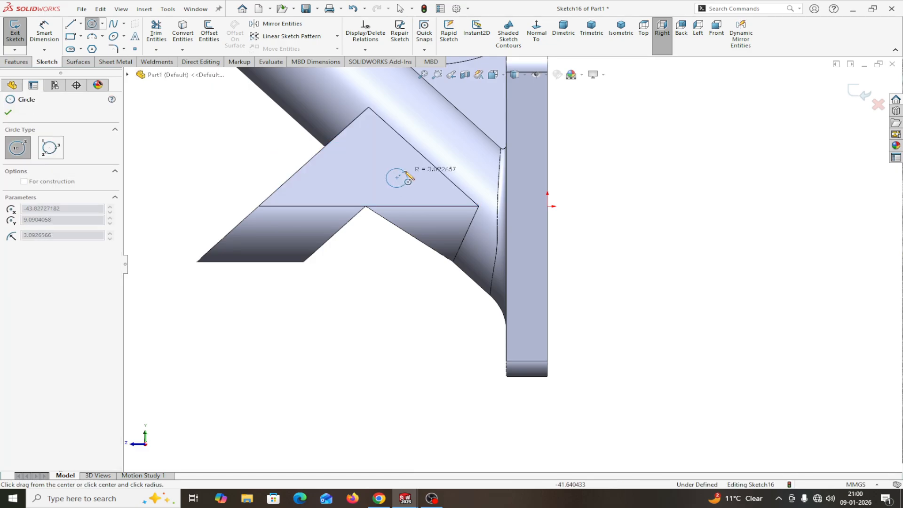
{"action": "left_click", "coordinate": [406, 169]}
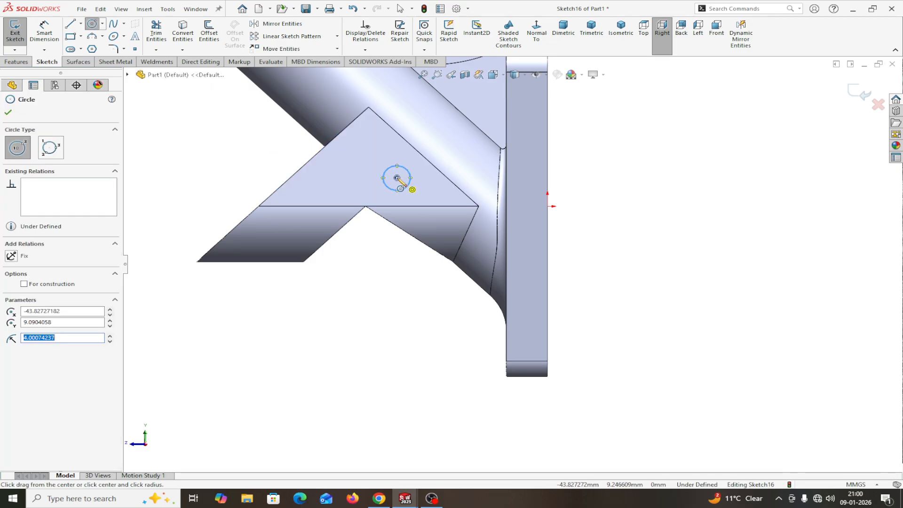
{"action": "left_click", "coordinate": [410, 163]}
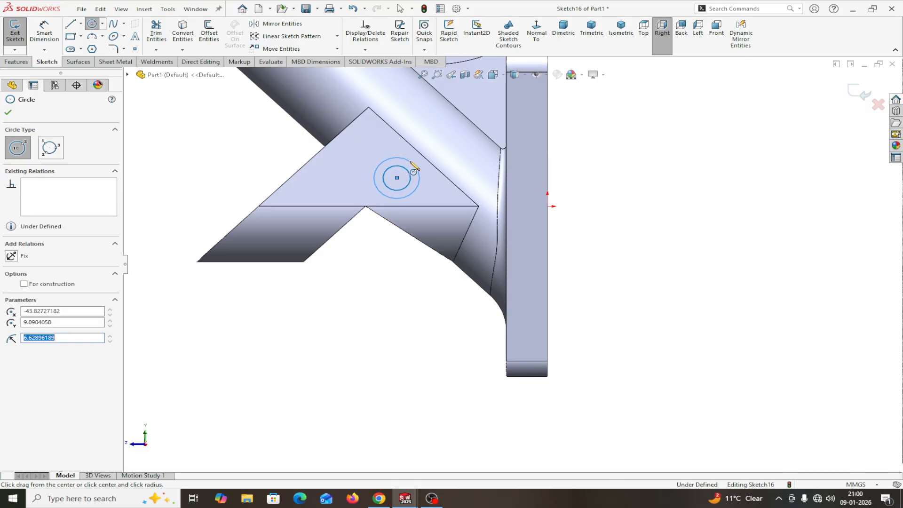
{"action": "right_click", "coordinate": [410, 162]}
{"action": "left_click", "coordinate": [432, 169]}
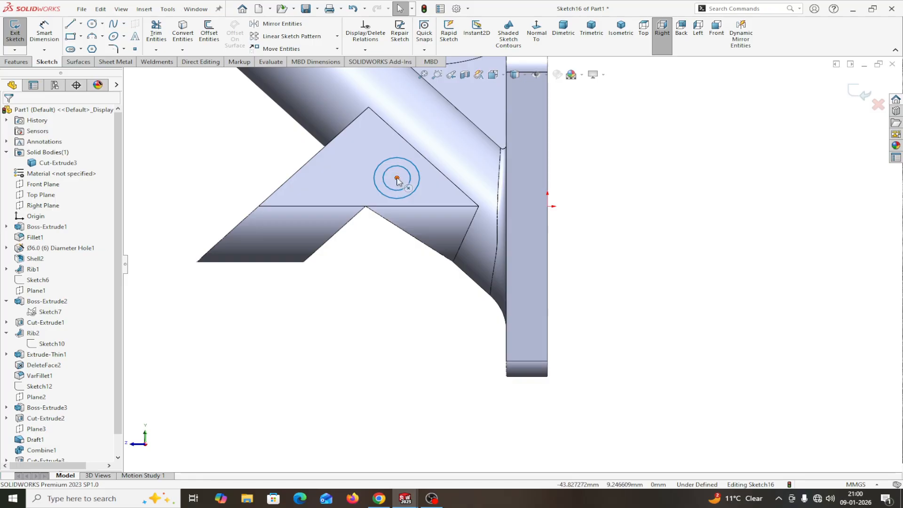
Step: Dimension the outer circle Ø12 mm and the inner circle Ø6 mm
{"action": "left_click", "coordinate": [44, 32]}
{"action": "left_click", "coordinate": [416, 193]}
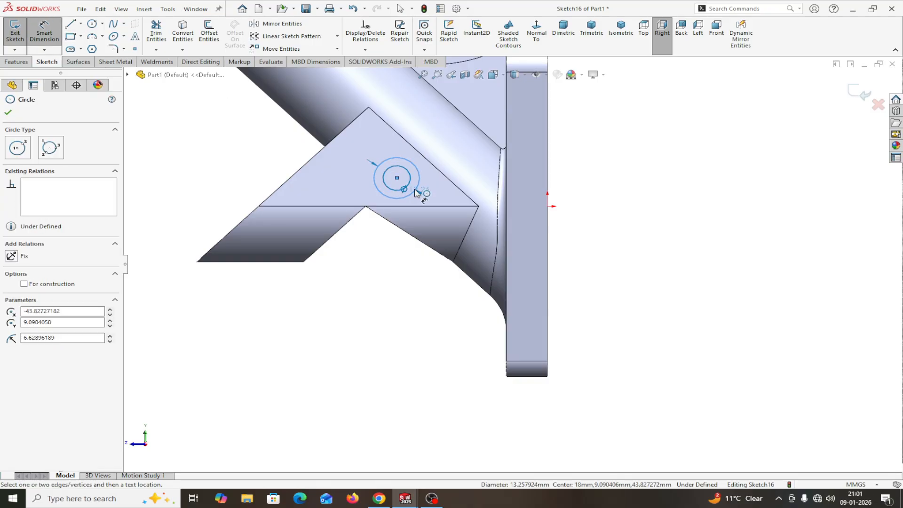
{"action": "left_click", "coordinate": [610, 285]}
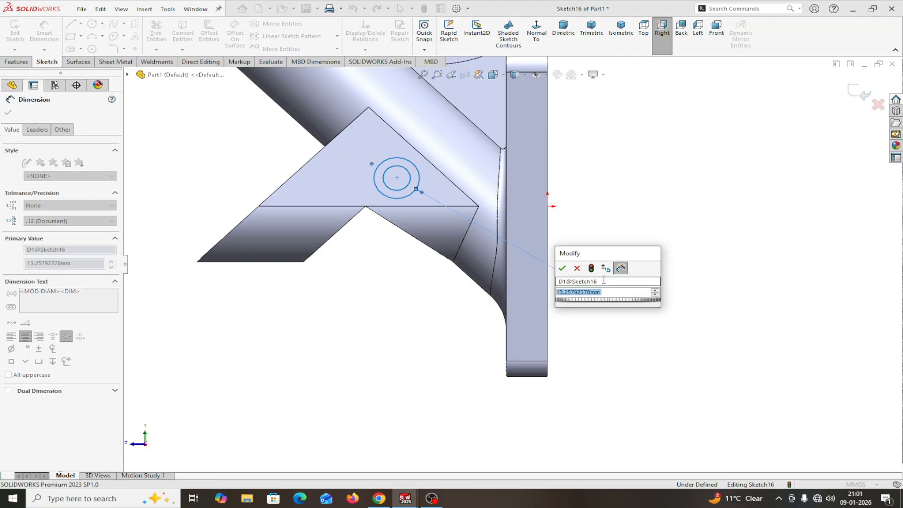
{"action": "type", "text": "1"}
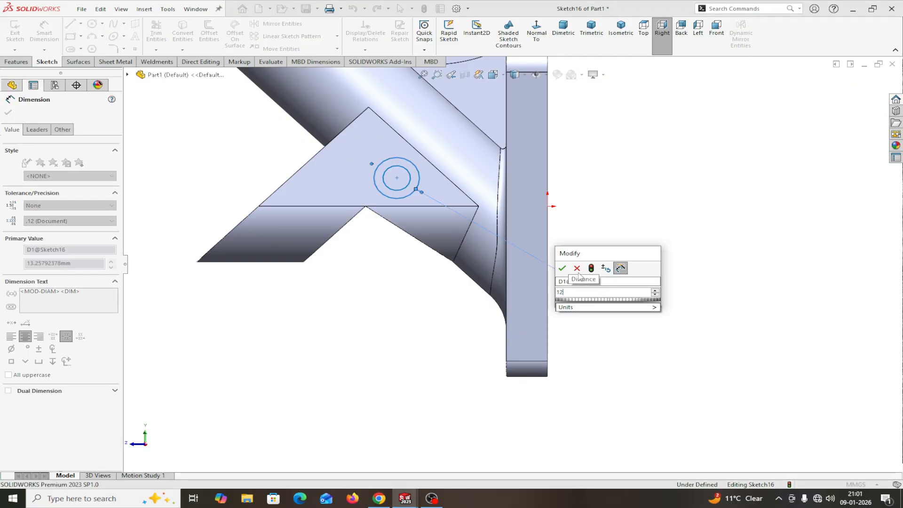
{"action": "type", "text": "2"}
{"action": "key", "text": "Return"}
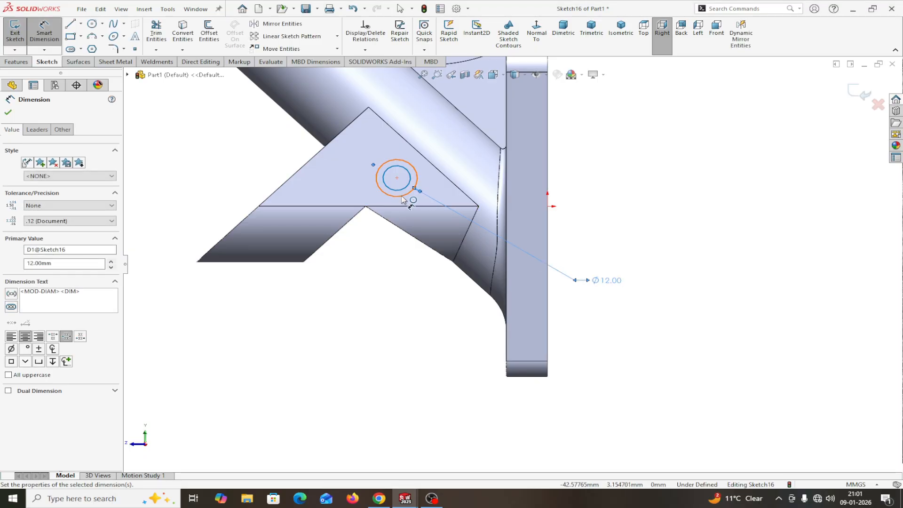
{"action": "left_click", "coordinate": [401, 193]}
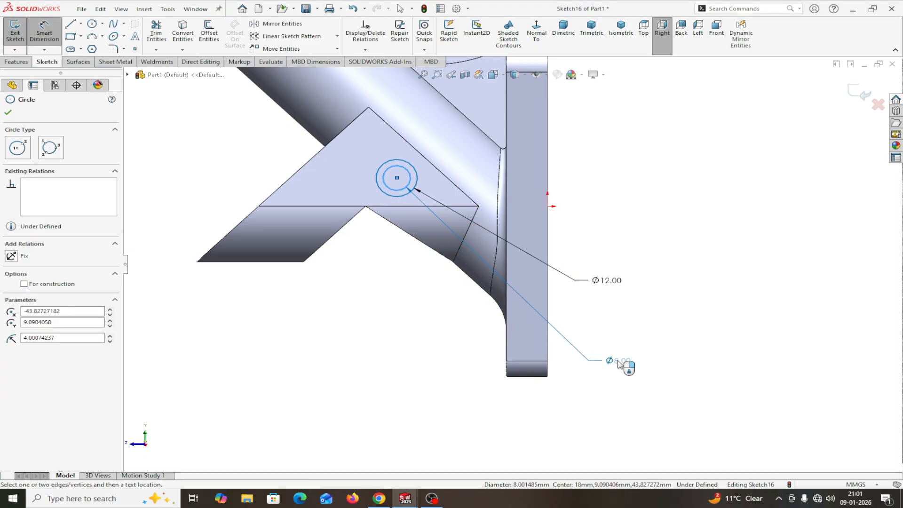
{"action": "left_click", "coordinate": [619, 363]}
{"action": "type", "text": "6"}
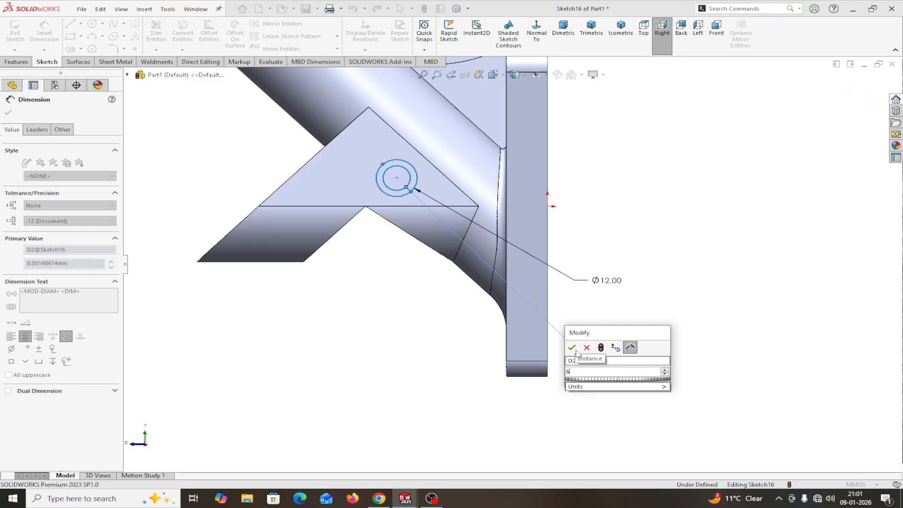
{"action": "left_click", "coordinate": [572, 348]}
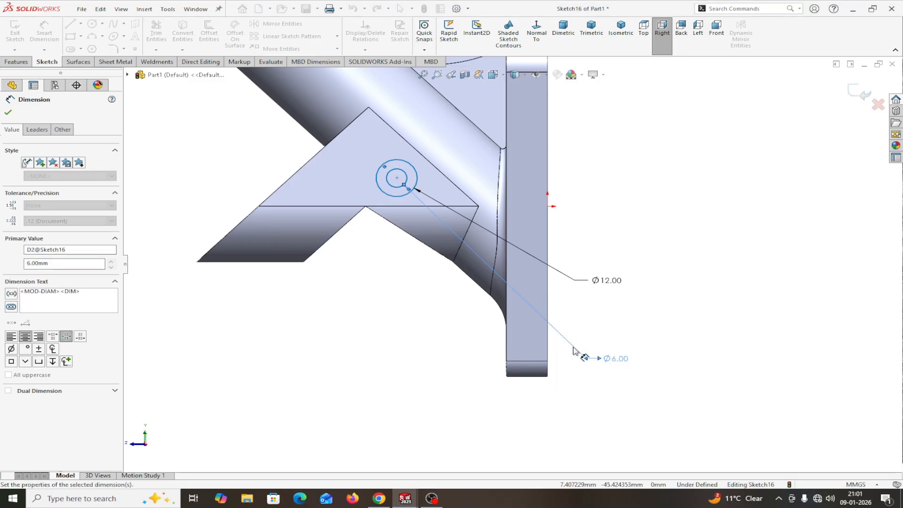
{"action": "left_click", "coordinate": [8, 113]}
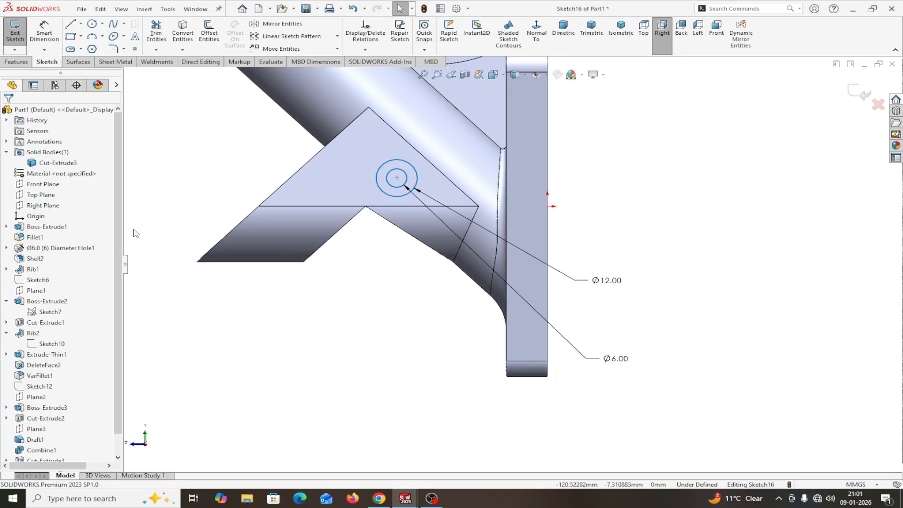
Step: Make the circles' centre Horizontal with the origin
{"action": "left_click", "coordinate": [46, 48]}
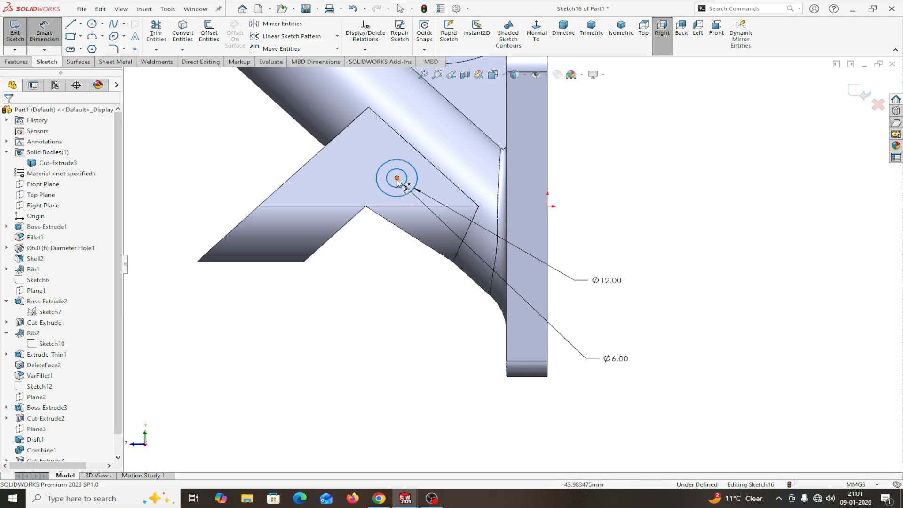
{"action": "left_click", "coordinate": [396, 178]}
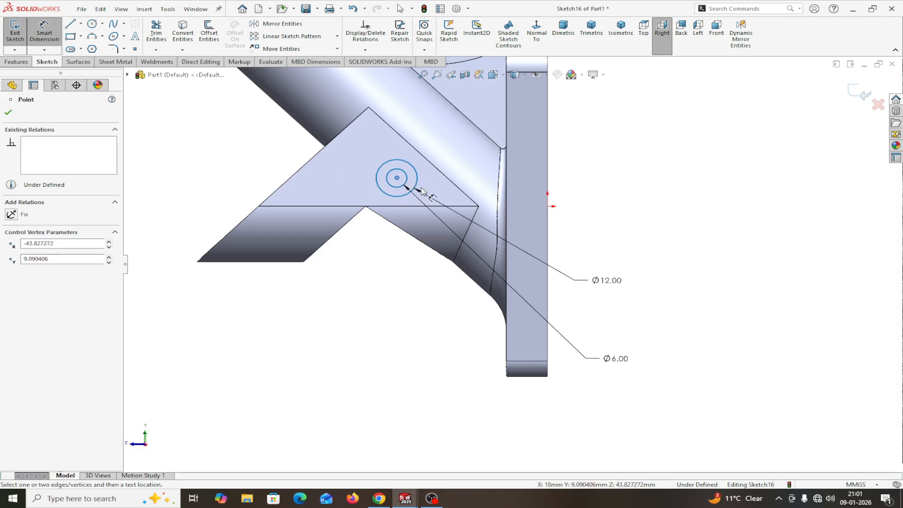
{"action": "key", "text": "Escape"}
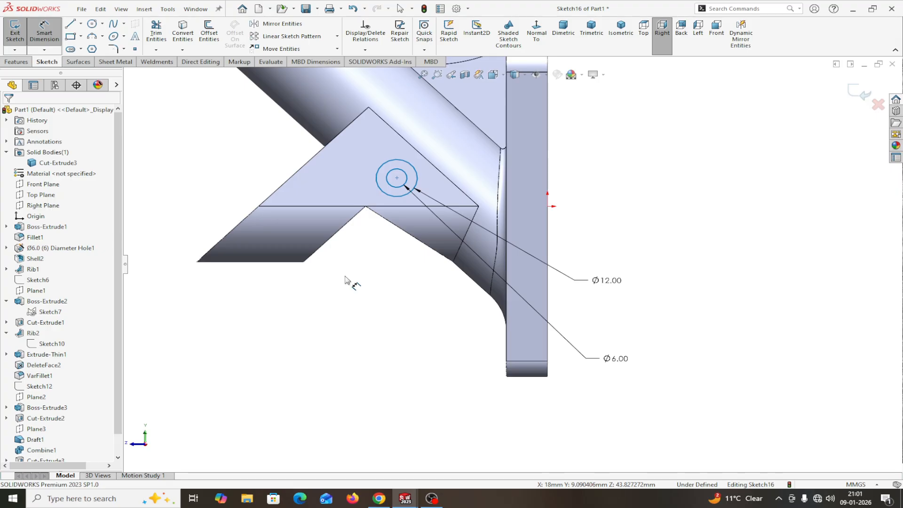
{"action": "key", "text": "Escape"}
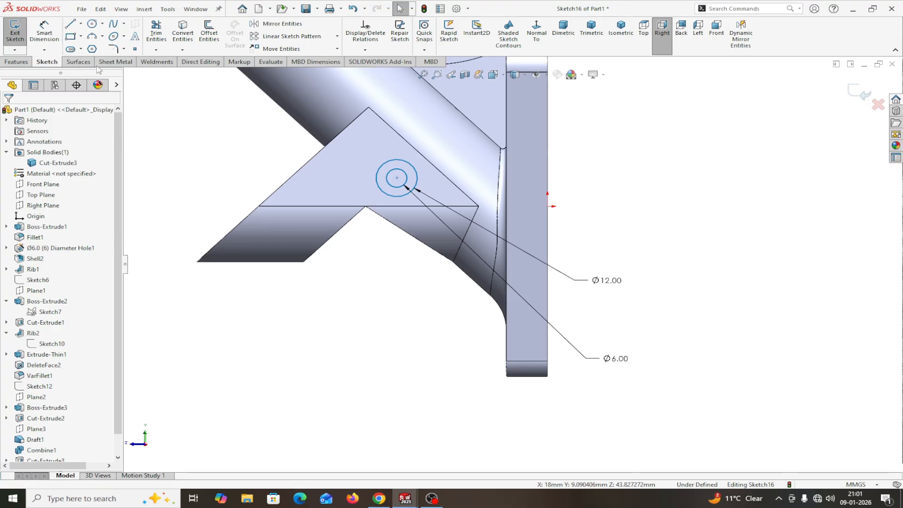
{"action": "left_click", "coordinate": [397, 178]}
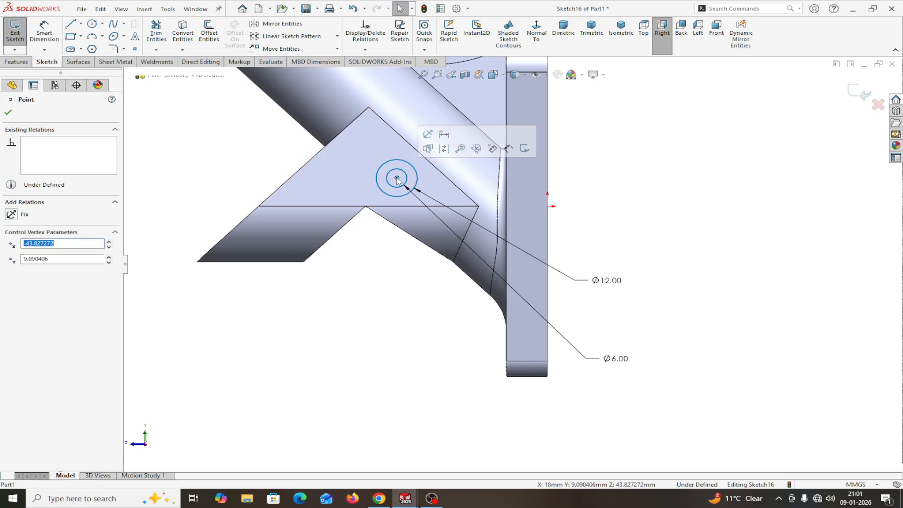
{"action": "left_click", "coordinate": [548, 206], "text": "ctrl"}
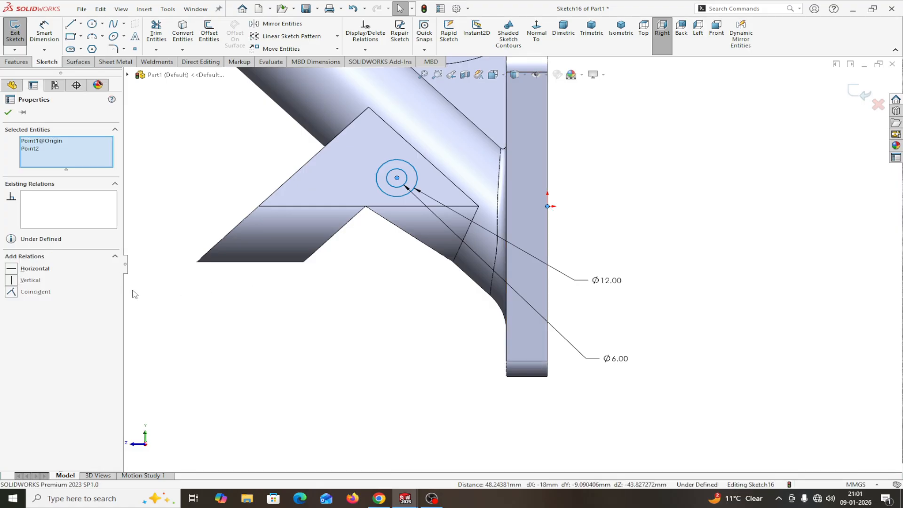
{"action": "left_click", "coordinate": [16, 273]}
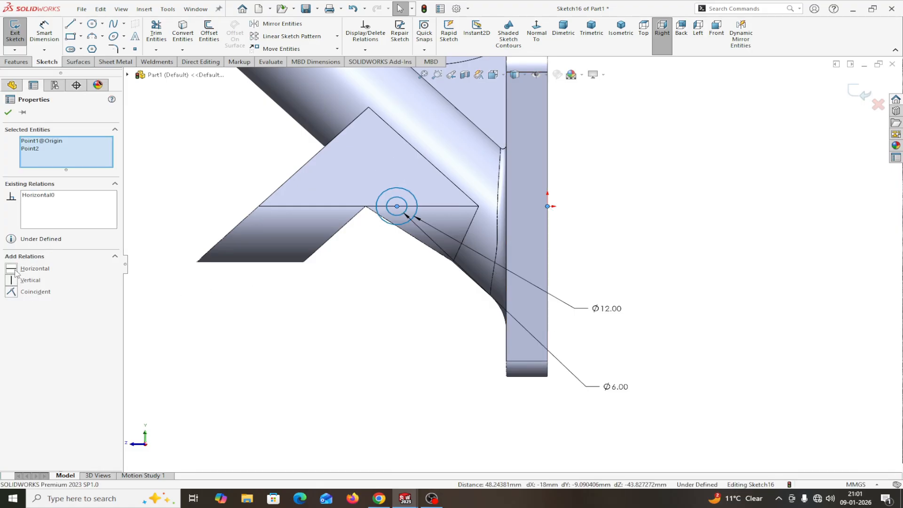
{"action": "left_click", "coordinate": [8, 113]}
Step: Dimension the circle centre 8.19 mm from the vertical plate edge
{"action": "left_click", "coordinate": [43, 31]}
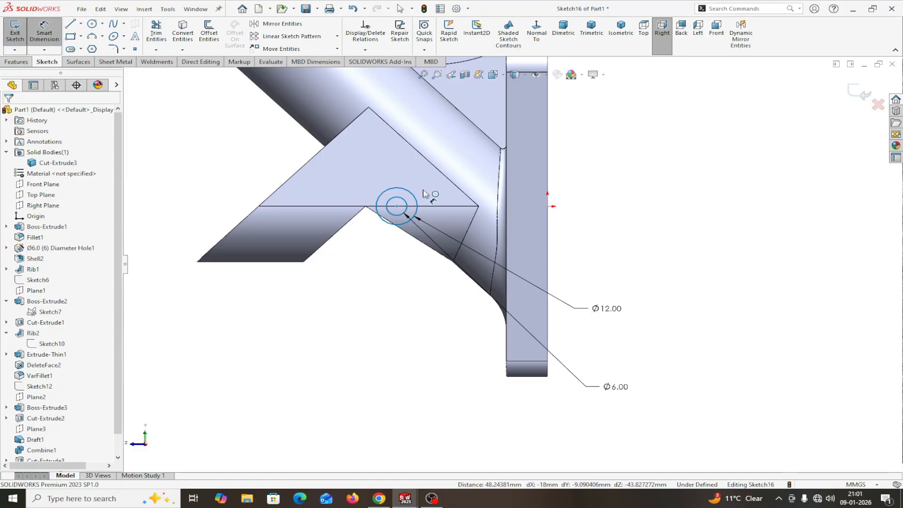
{"action": "left_click", "coordinate": [398, 207]}
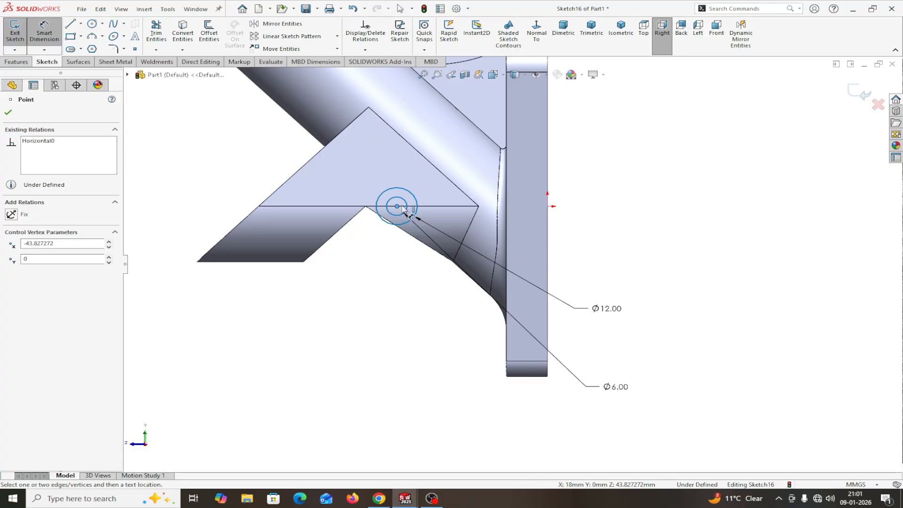
{"action": "left_click", "coordinate": [508, 212]}
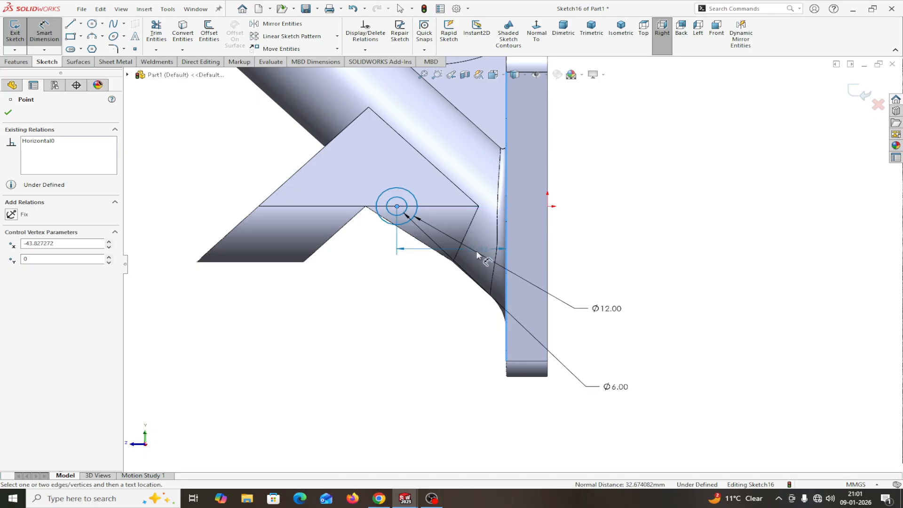
{"action": "left_click", "coordinate": [440, 306]}
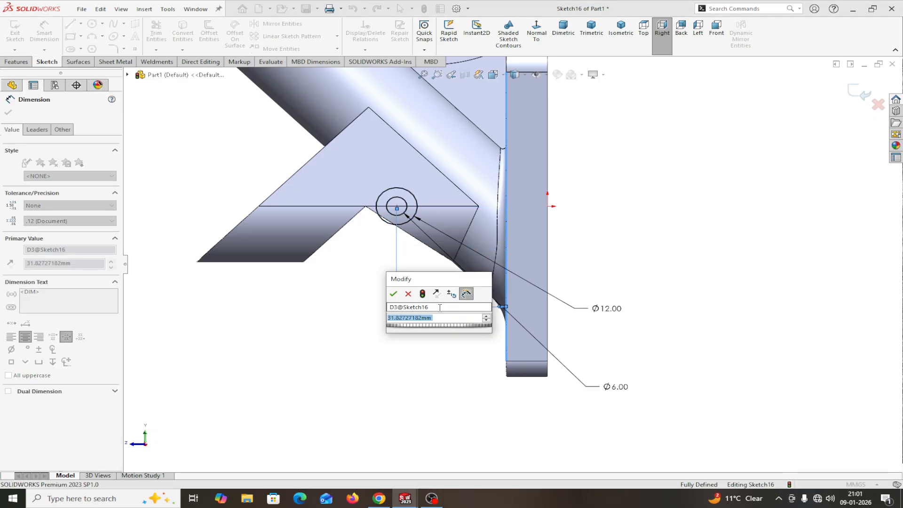
{"action": "type", "text": "8."}
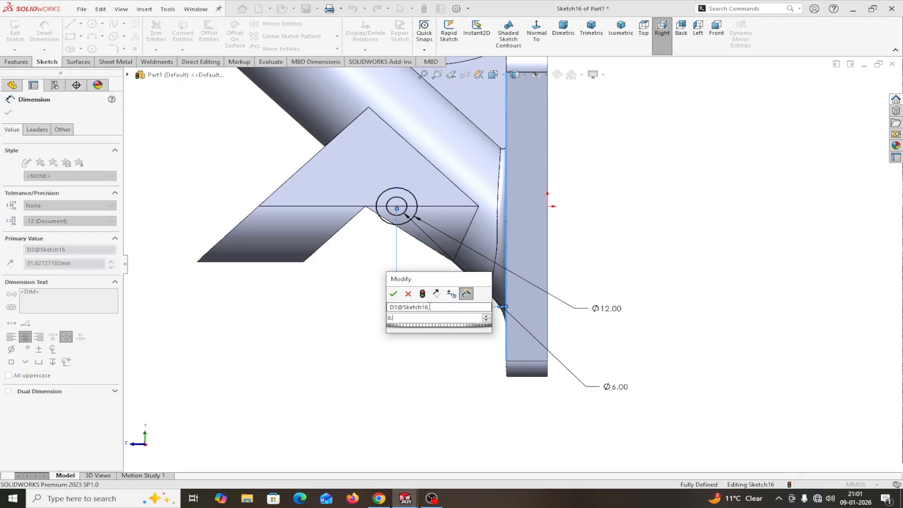
{"action": "type", "text": "18"}
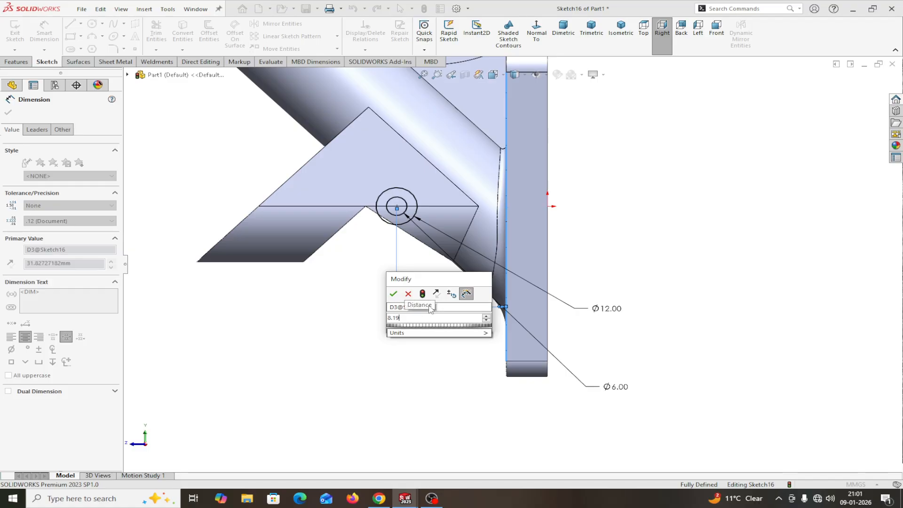
{"action": "left_click", "coordinate": [394, 296]}
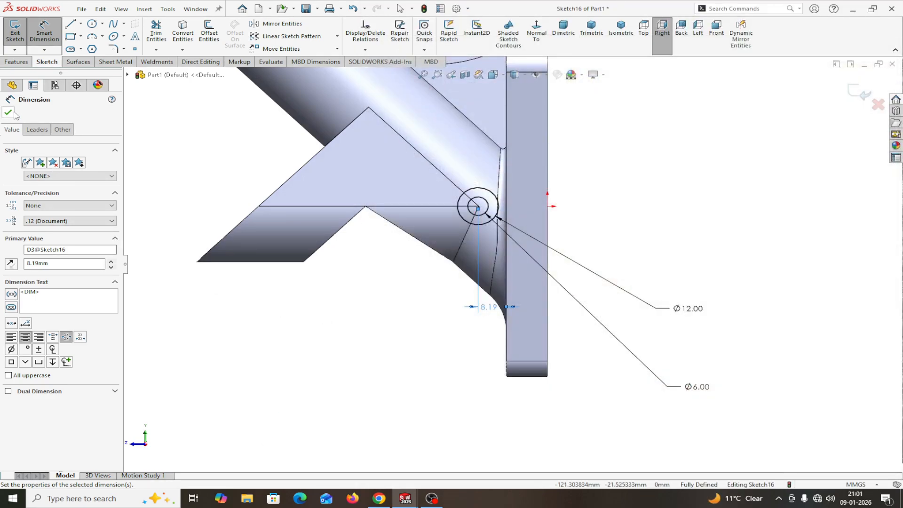
{"action": "left_click", "coordinate": [10, 113]}
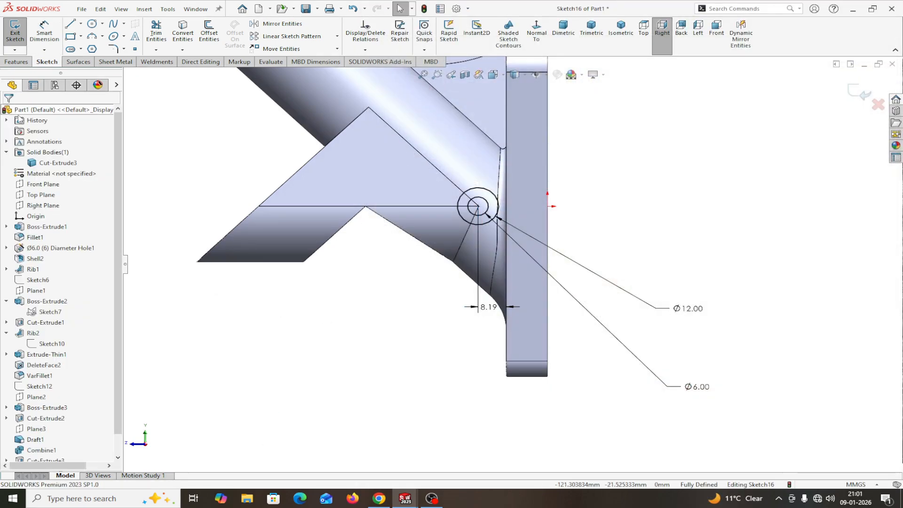
{"action": "middle_click_drag", "start_coordinate": [369, 347], "coordinate": [435, 375]}
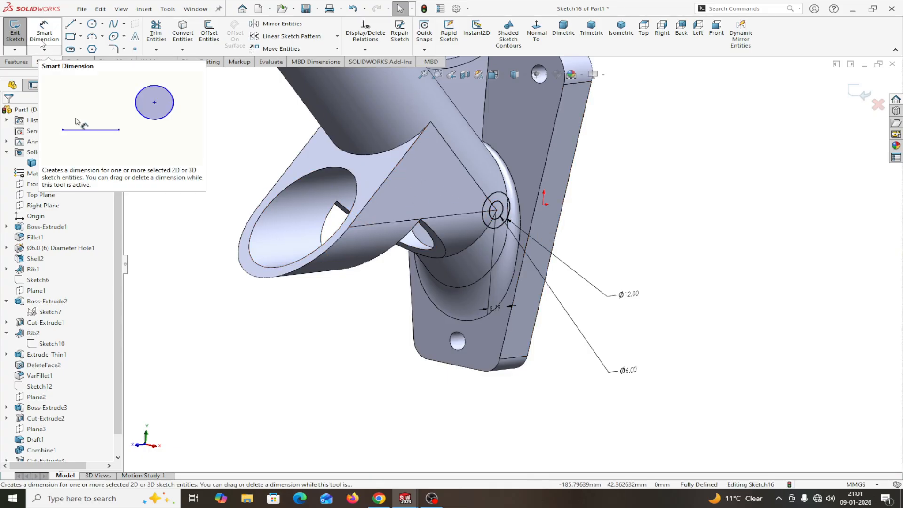
Step: Extrude the ring sketch as a boss, Blind 5 mm in Direction 1
{"action": "left_click", "coordinate": [16, 62]}
{"action": "left_click", "coordinate": [25, 41]}
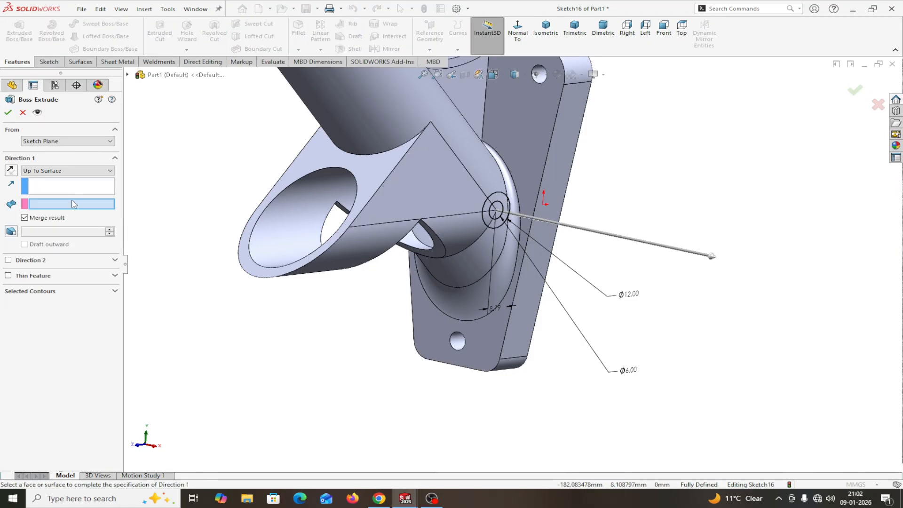
{"action": "left_click", "coordinate": [65, 171]}
{"action": "left_click", "coordinate": [49, 182]}
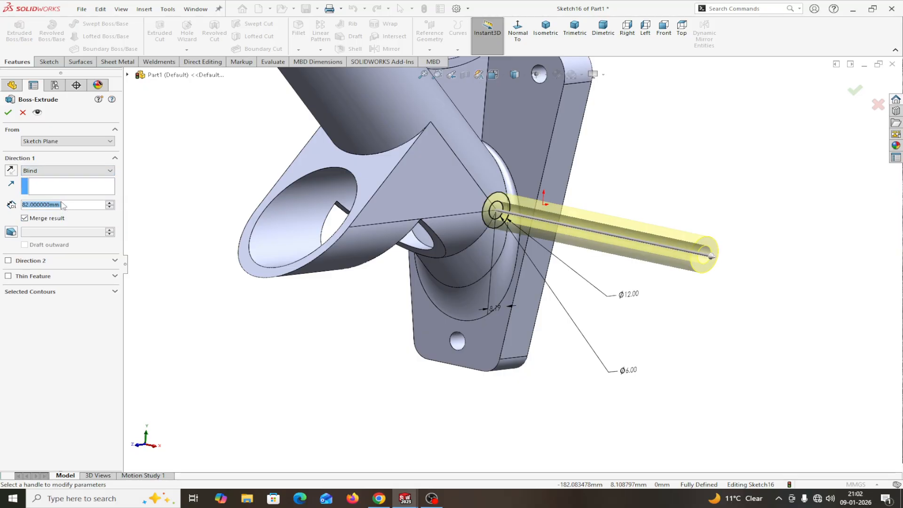
{"action": "type", "text": "5"}
{"action": "key", "text": "Return"}
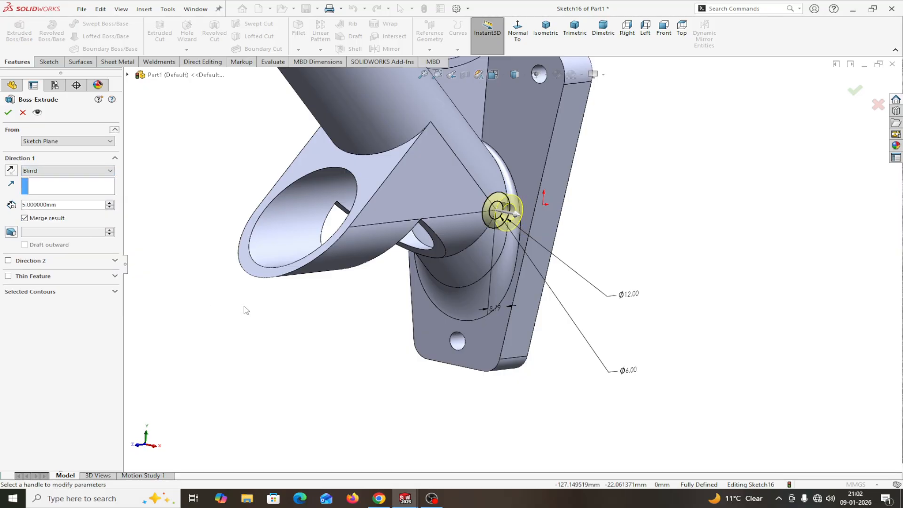
{"action": "middle_click_drag", "start_coordinate": [246, 309], "coordinate": [262, 308]}
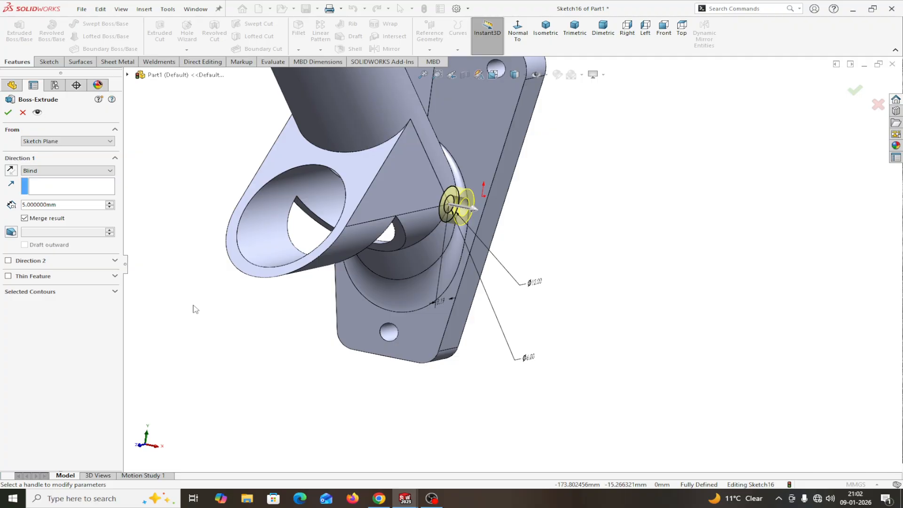
Step: Add Direction 2 at Blind 1 mm after Up To Next fails, and accept the boss
{"action": "left_click", "coordinate": [9, 261]}
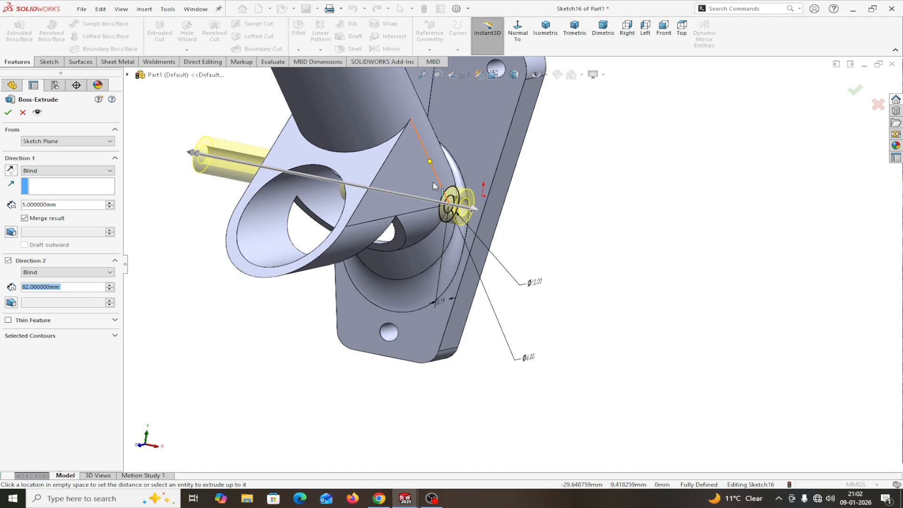
{"action": "left_click", "coordinate": [66, 273]}
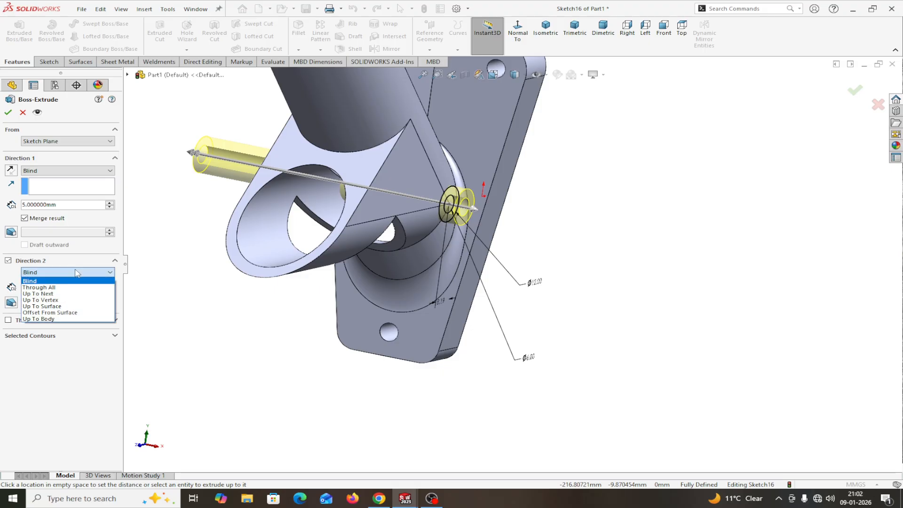
{"action": "left_click", "coordinate": [58, 293]}
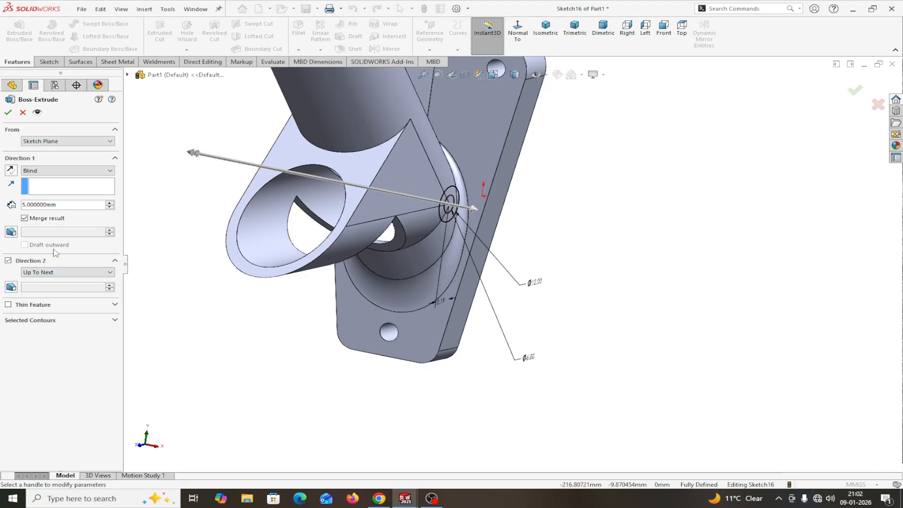
{"action": "left_click", "coordinate": [7, 113]}
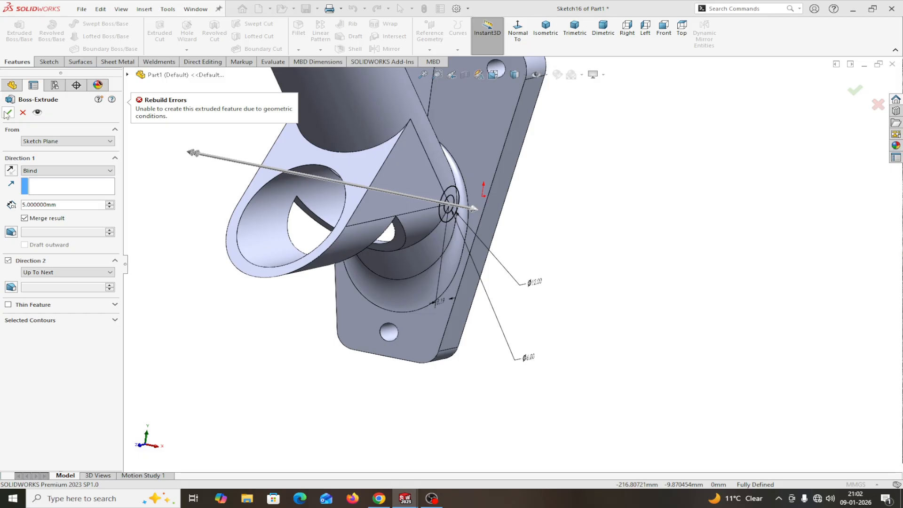
{"action": "left_click", "coordinate": [67, 273]}
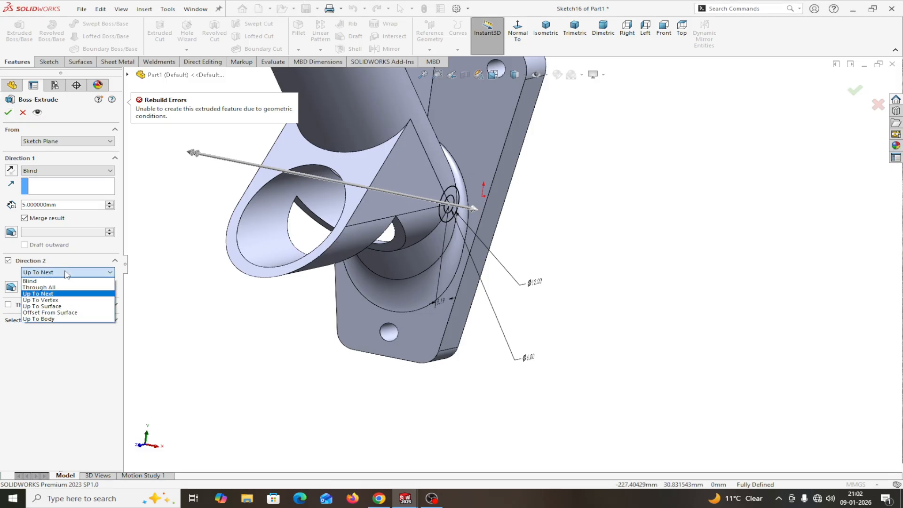
{"action": "left_click", "coordinate": [50, 281]}
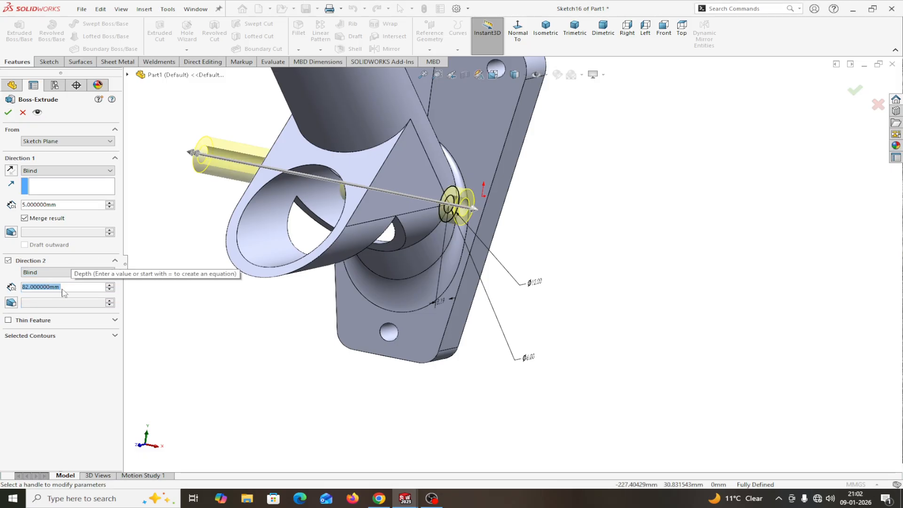
{"action": "type", "text": "1"}
{"action": "key", "text": "Return"}
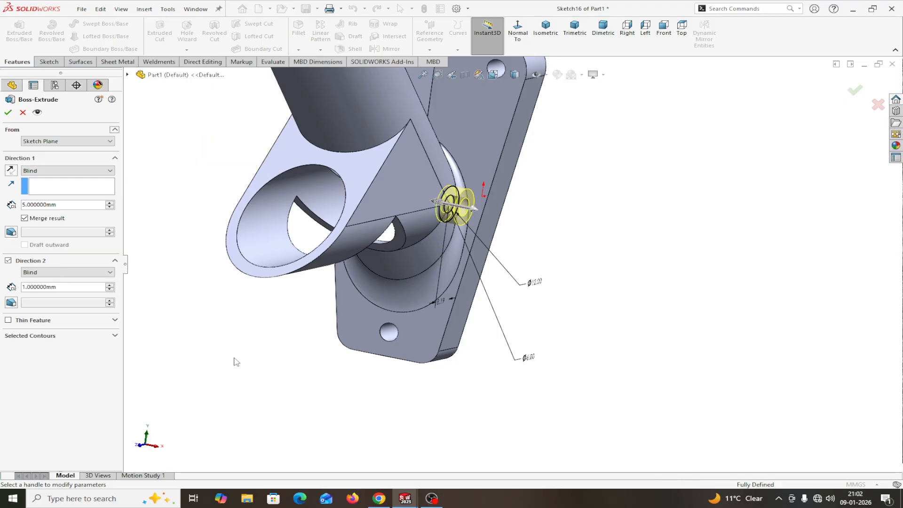
{"action": "middle_click_drag", "start_coordinate": [235, 360], "coordinate": [254, 365]}
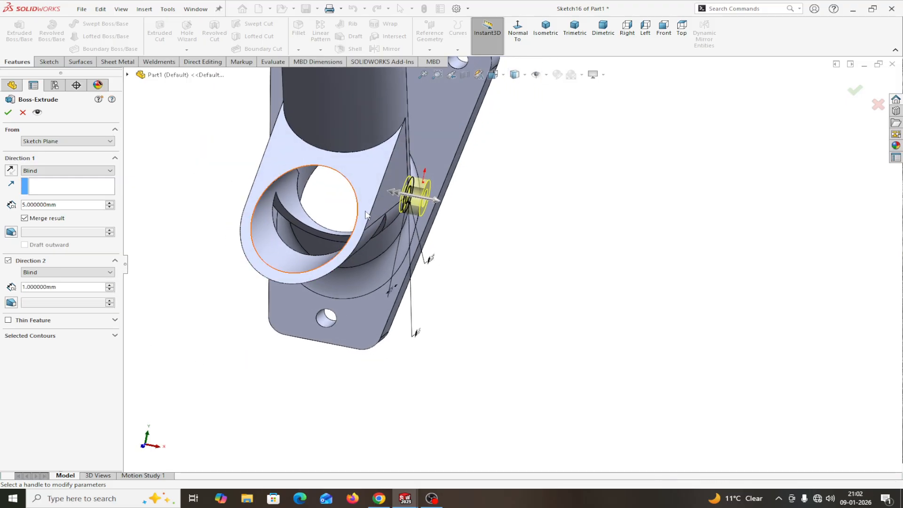
{"action": "scroll", "coordinate": [418, 205], "scroll_direction": "down", "scroll_amount": 6}
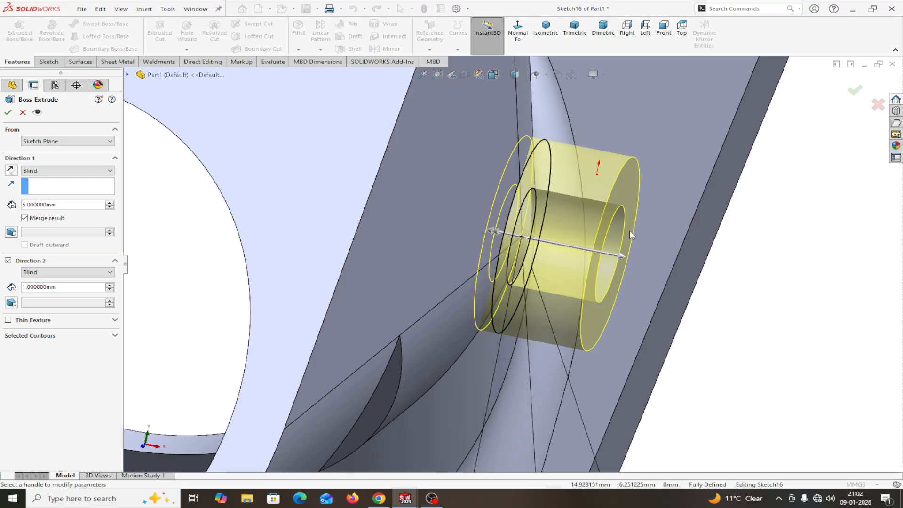
{"action": "left_click", "coordinate": [8, 112]}
{"action": "scroll", "coordinate": [153, 286], "scroll_direction": "up", "scroll_amount": 5}
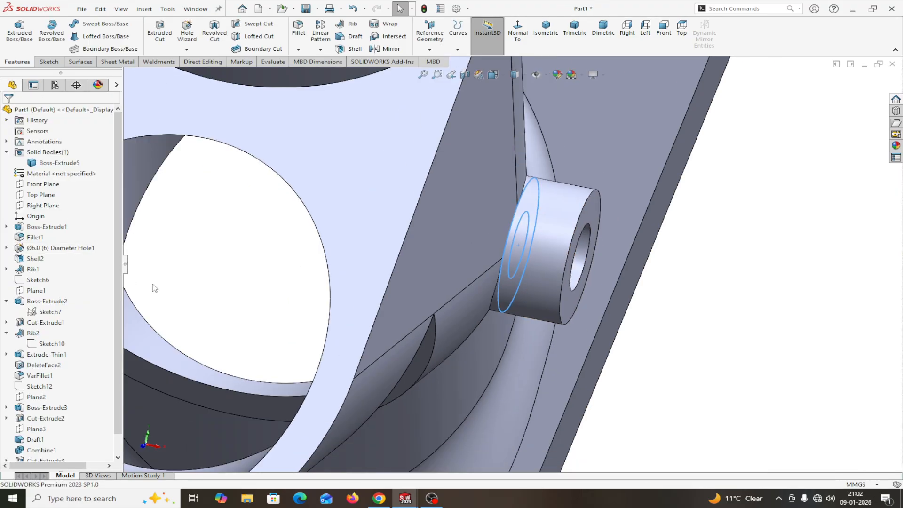
Step: Select the boss's Sketch16 and start an Extruded Cut from it
{"action": "scroll", "coordinate": [61, 376], "scroll_direction": "down", "scroll_amount": 1}
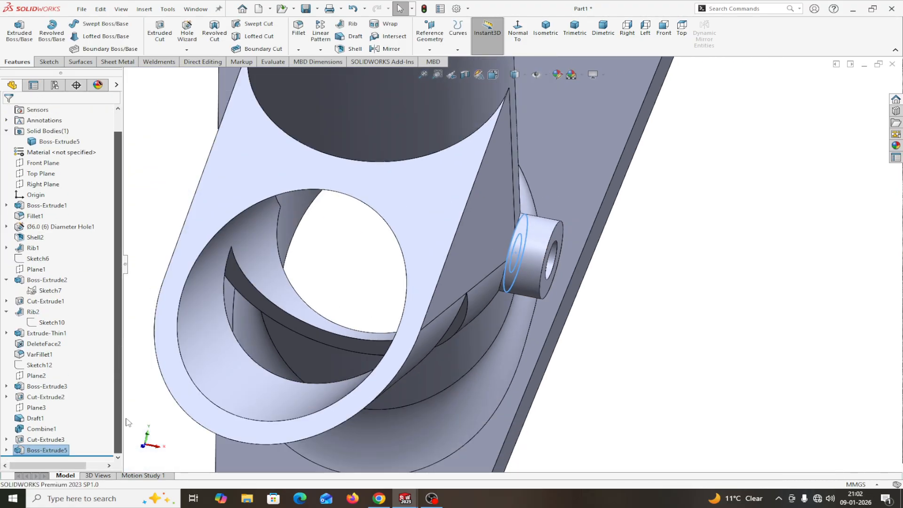
{"action": "left_click", "coordinate": [7, 450]}
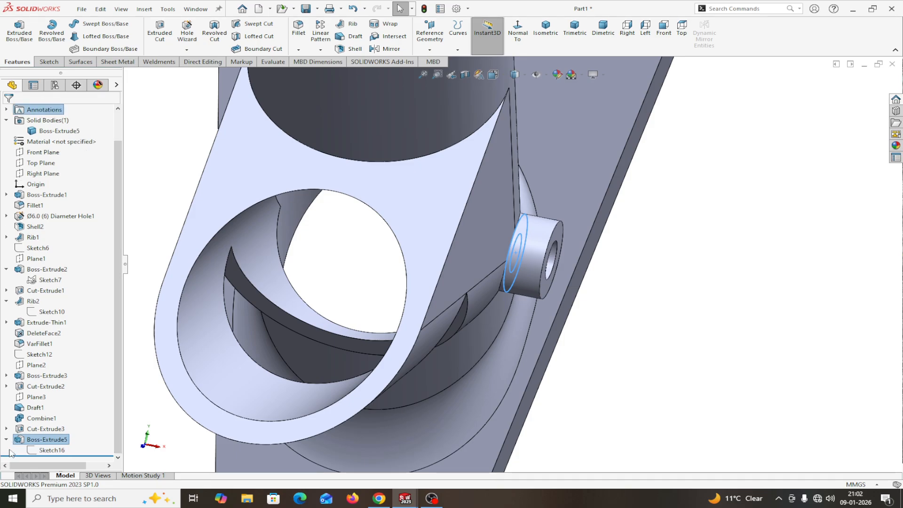
{"action": "left_click", "coordinate": [42, 450]}
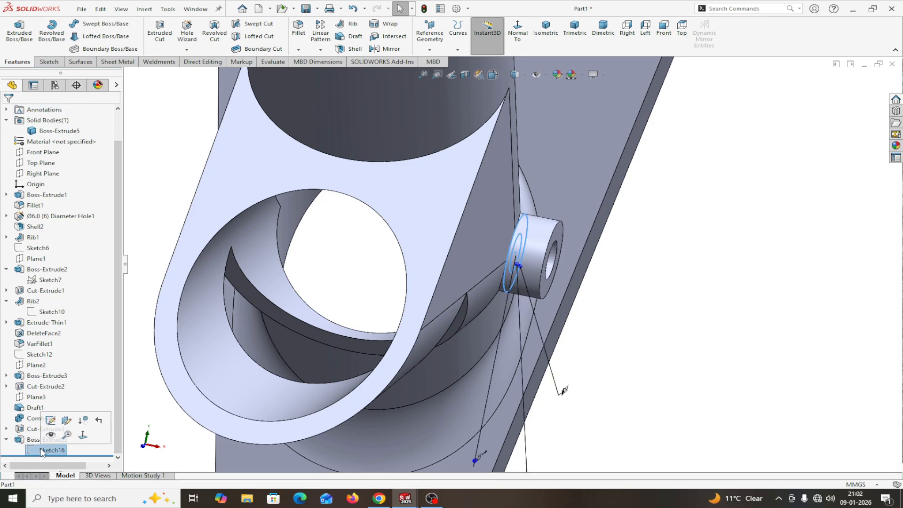
{"action": "left_click", "coordinate": [159, 36]}
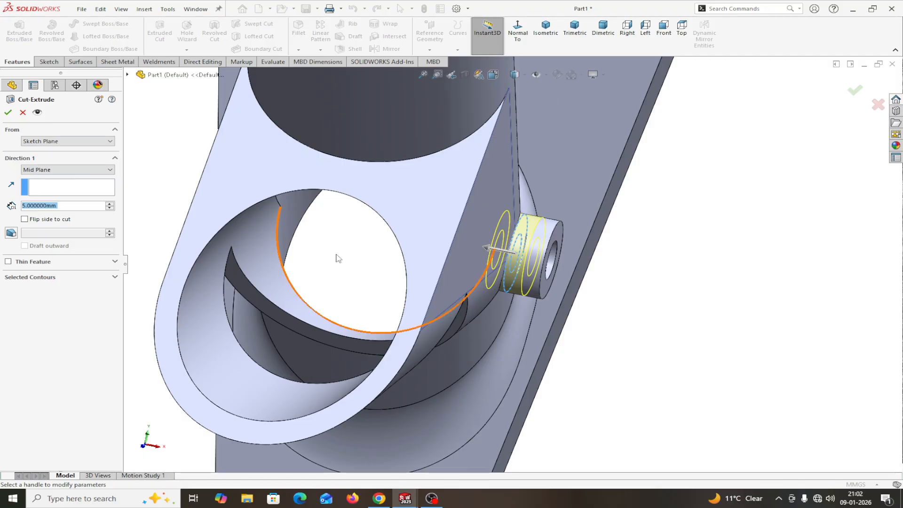
{"action": "middle_click_drag", "start_coordinate": [646, 355], "coordinate": [638, 353]}
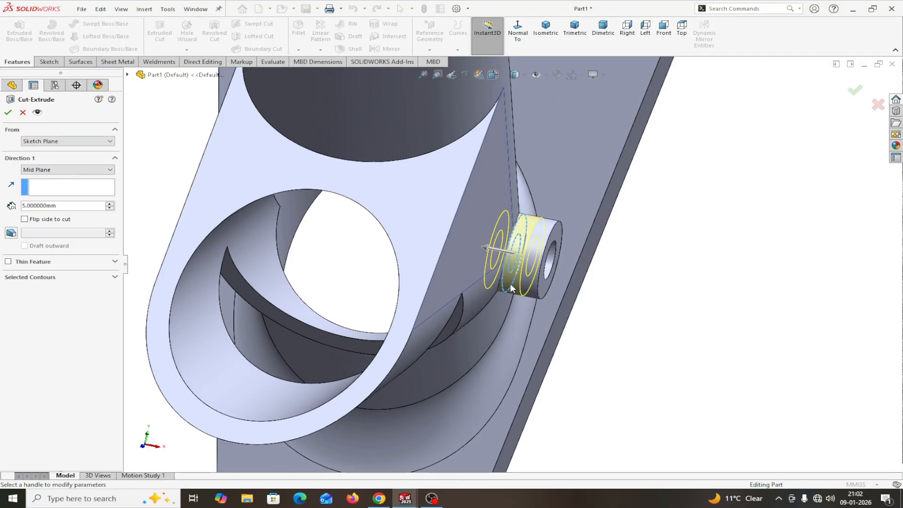
{"action": "scroll", "coordinate": [661, 320], "scroll_direction": "down", "scroll_amount": 3}
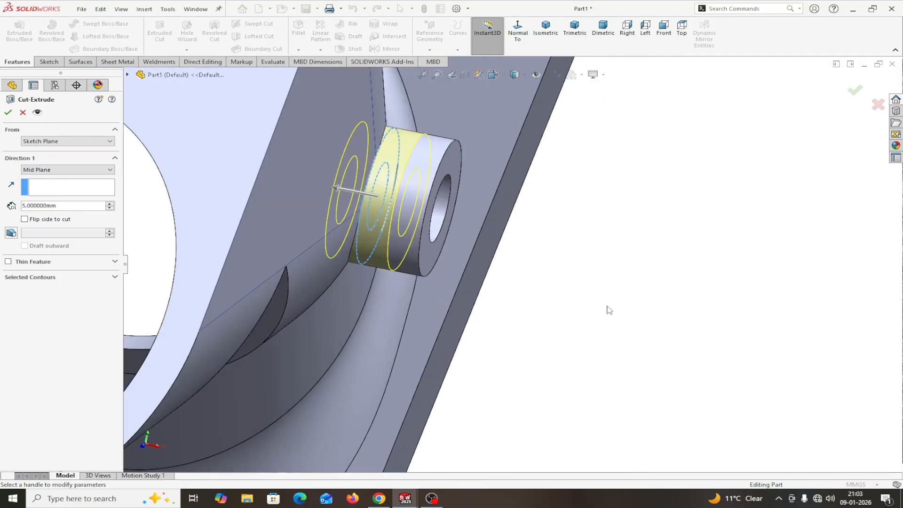
{"action": "middle_click_drag", "start_coordinate": [608, 309], "coordinate": [597, 314]}
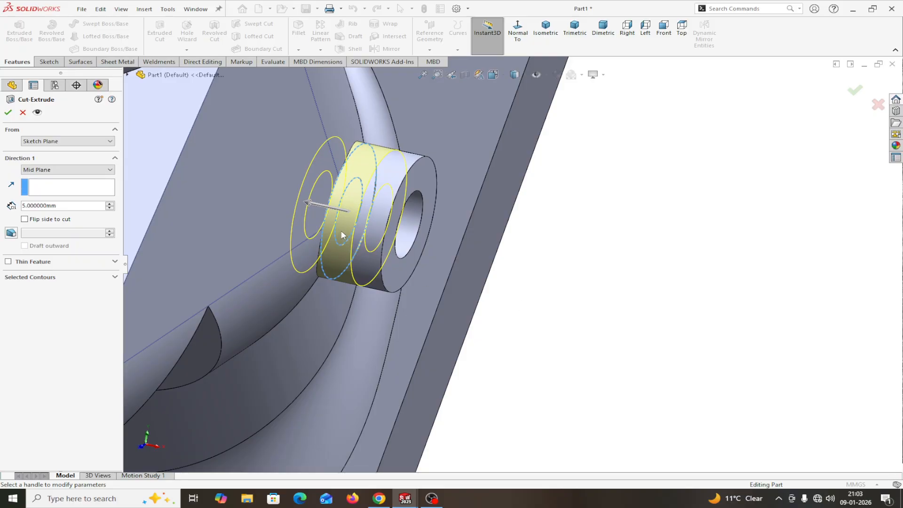
Step: Cut the inner circle region Up To Next in both directions, making a through-hole
{"action": "left_click", "coordinate": [81, 278]}
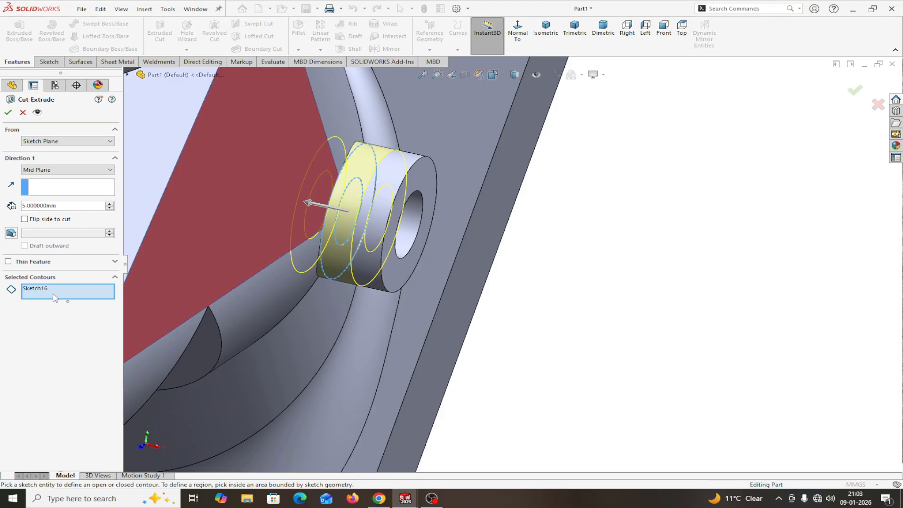
{"action": "left_click", "coordinate": [339, 229]}
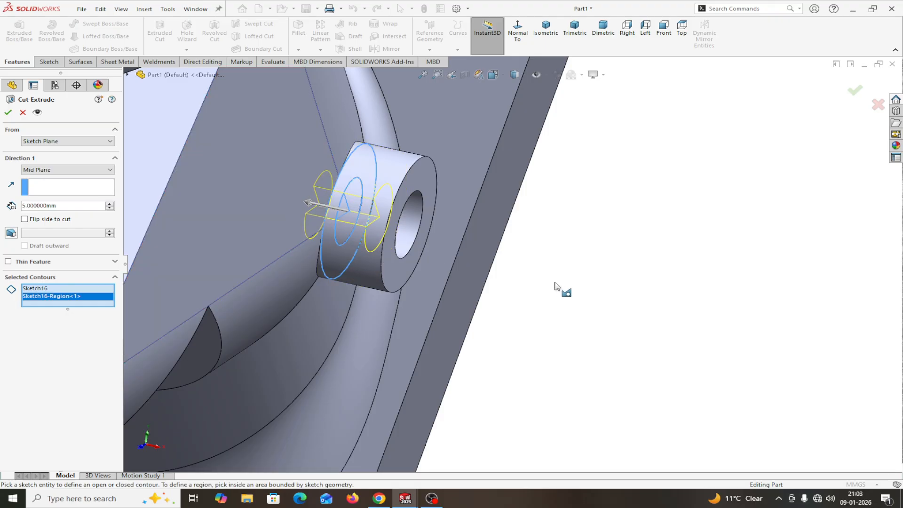
{"action": "left_click", "coordinate": [90, 172]}
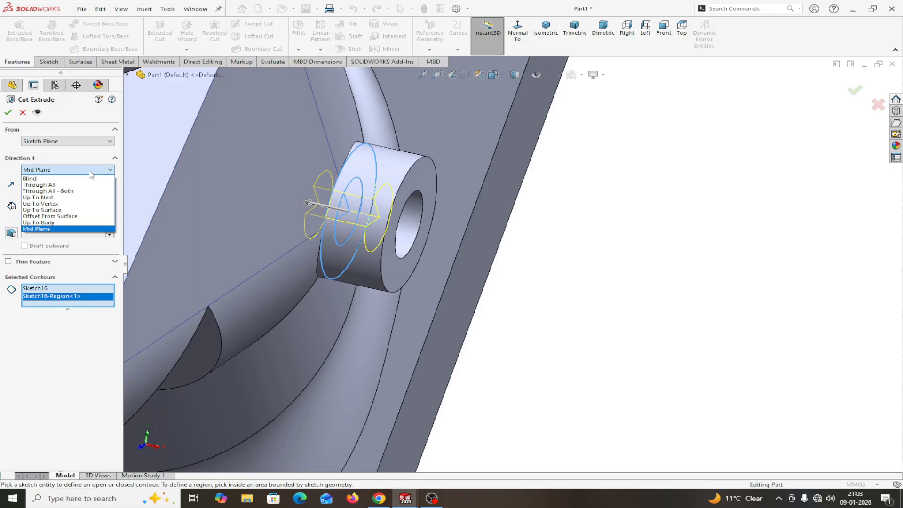
{"action": "left_click", "coordinate": [50, 197]}
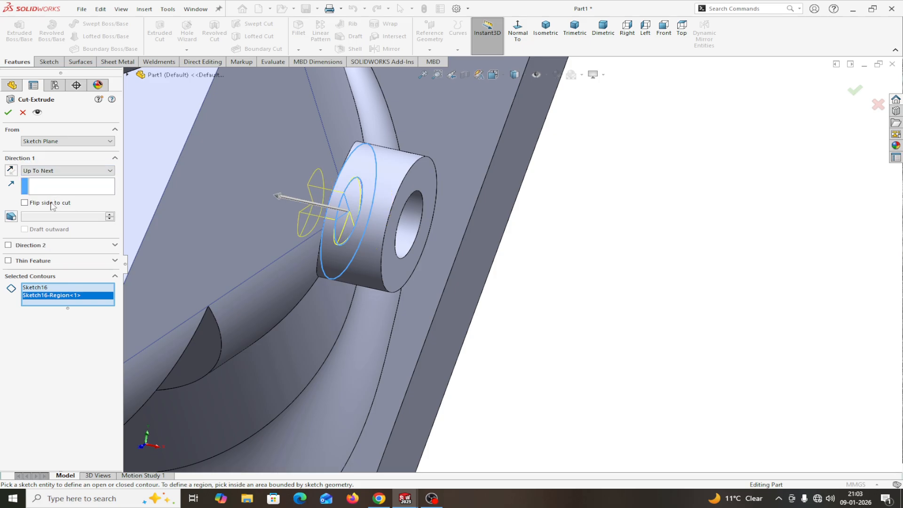
{"action": "left_click", "coordinate": [8, 246]}
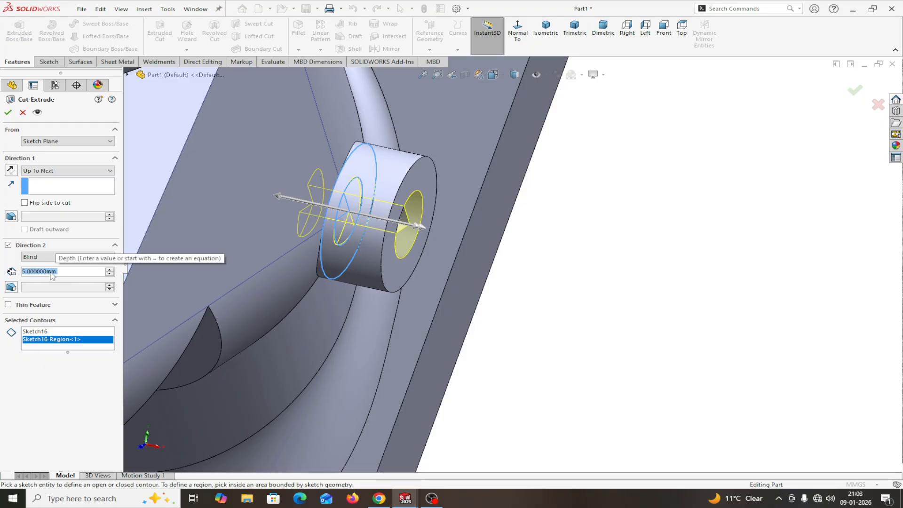
{"action": "left_click", "coordinate": [49, 257]}
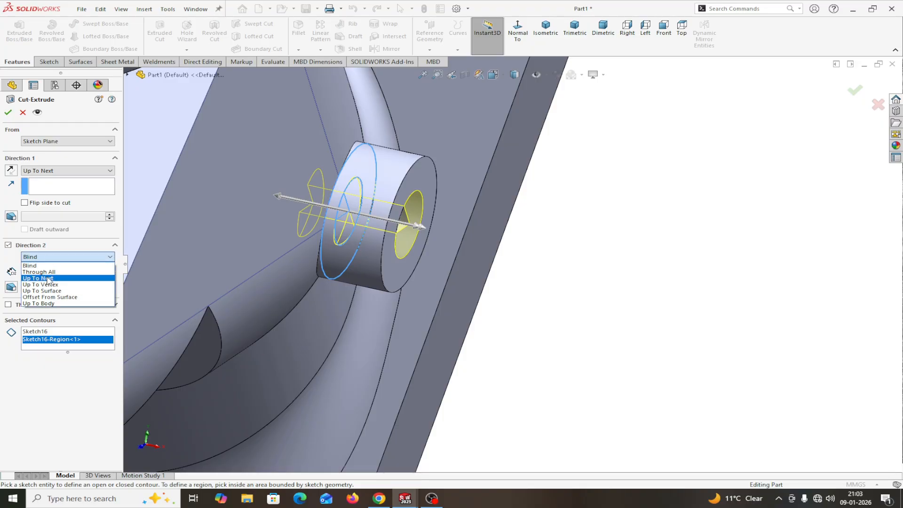
{"action": "left_click", "coordinate": [49, 278]}
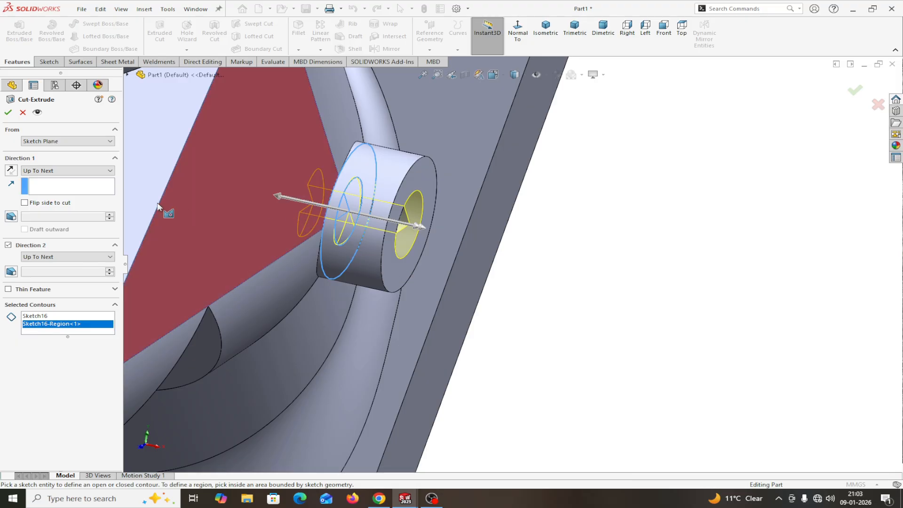
{"action": "left_click", "coordinate": [7, 112]}
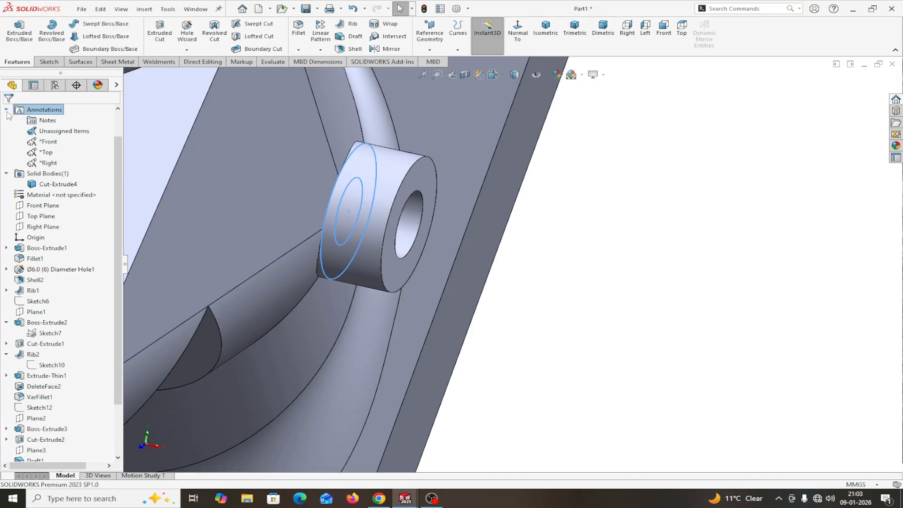
{"action": "left_click", "coordinate": [623, 230]}
{"action": "scroll", "coordinate": [625, 230], "scroll_direction": "up", "scroll_amount": 2}
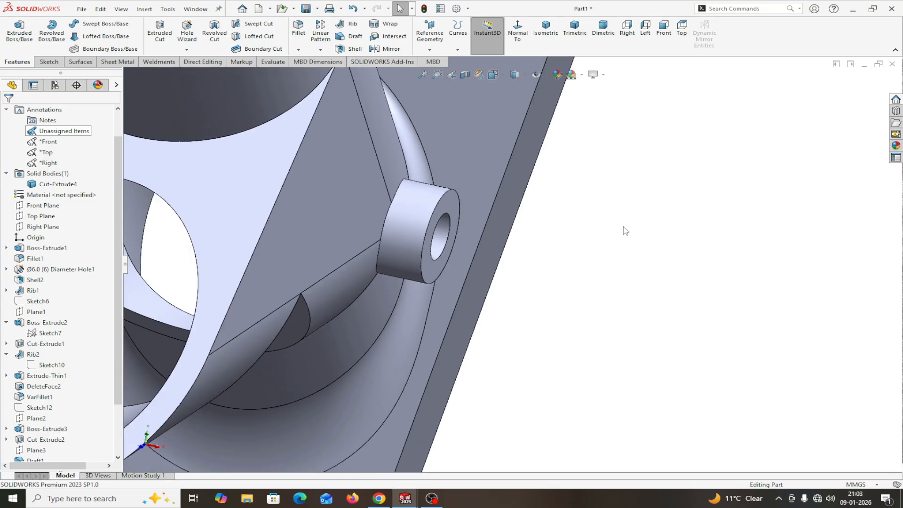
Step: Start a 1 mm variable-size fillet on the upper and lower tube rims and junction edge
{"action": "left_click", "coordinate": [6, 109]}
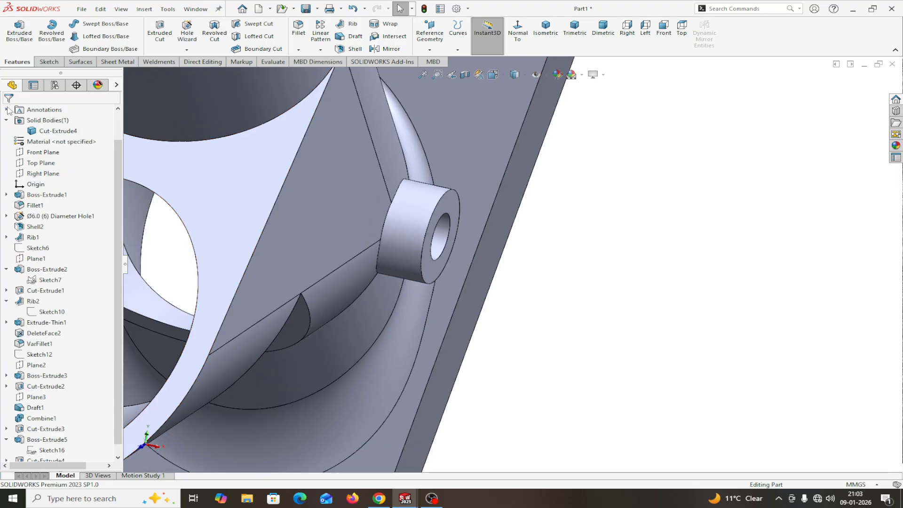
{"action": "scroll", "coordinate": [671, 341], "scroll_direction": "up", "scroll_amount": 2}
{"action": "scroll", "coordinate": [672, 341], "scroll_direction": "up", "scroll_amount": 3}
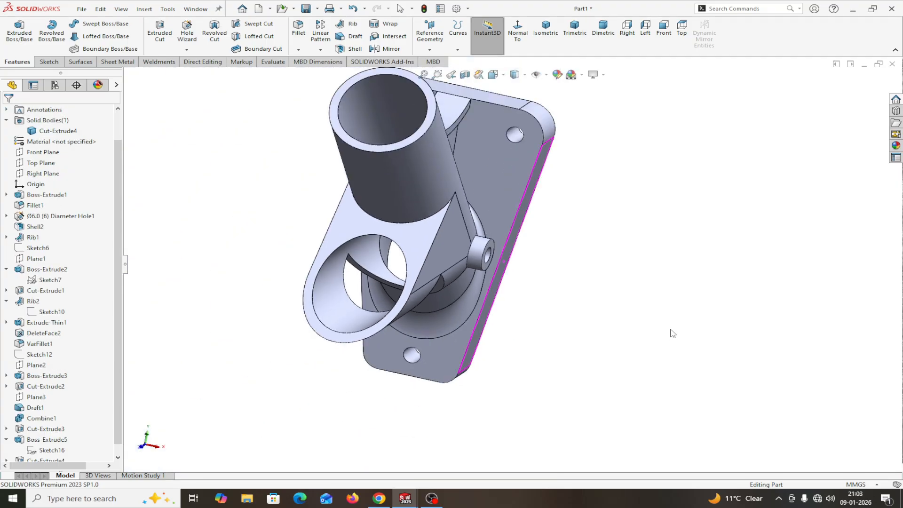
{"action": "middle_click_drag", "start_coordinate": [671, 332], "coordinate": [623, 272]}
{"action": "scroll", "coordinate": [589, 301], "scroll_direction": "up", "scroll_amount": 2}
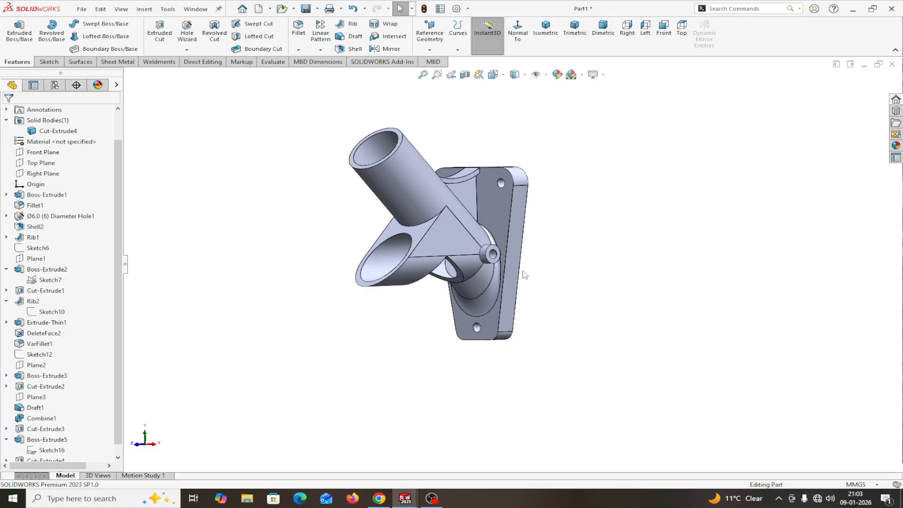
{"action": "left_click", "coordinate": [298, 28]}
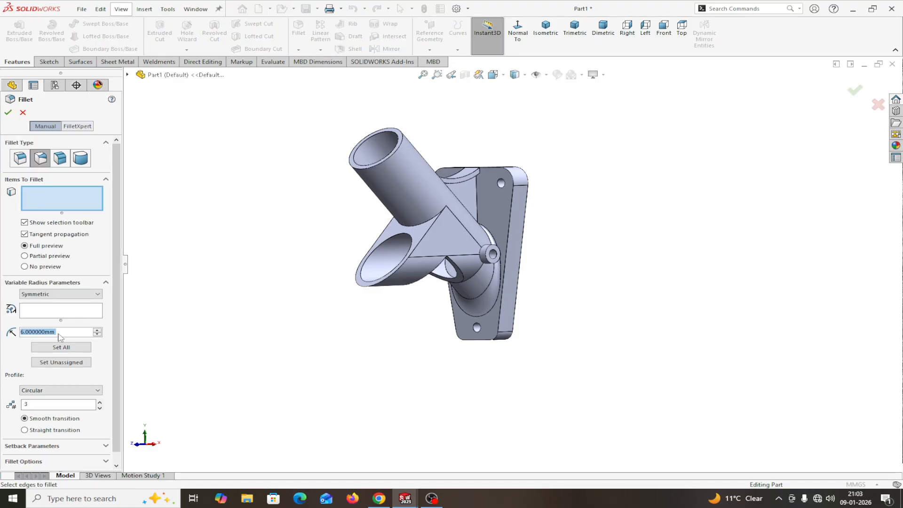
{"action": "type", "text": "1"}
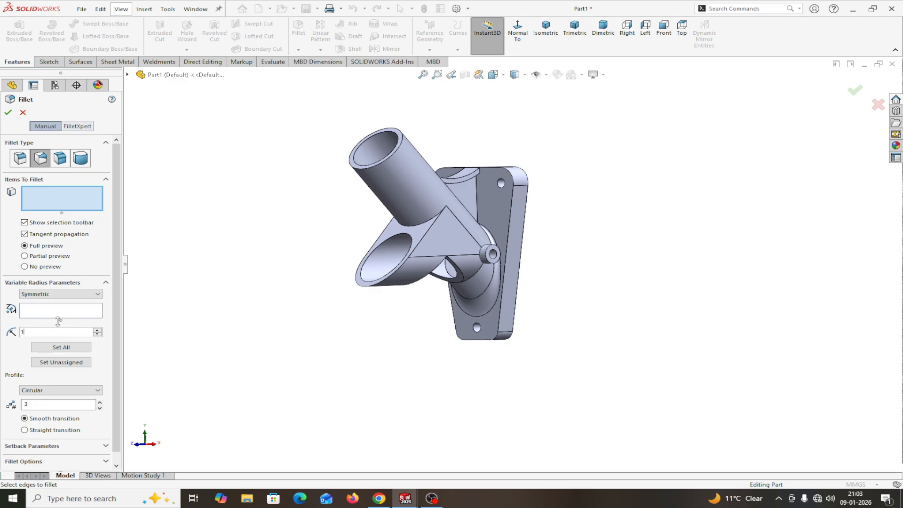
{"action": "left_click", "coordinate": [371, 166]}
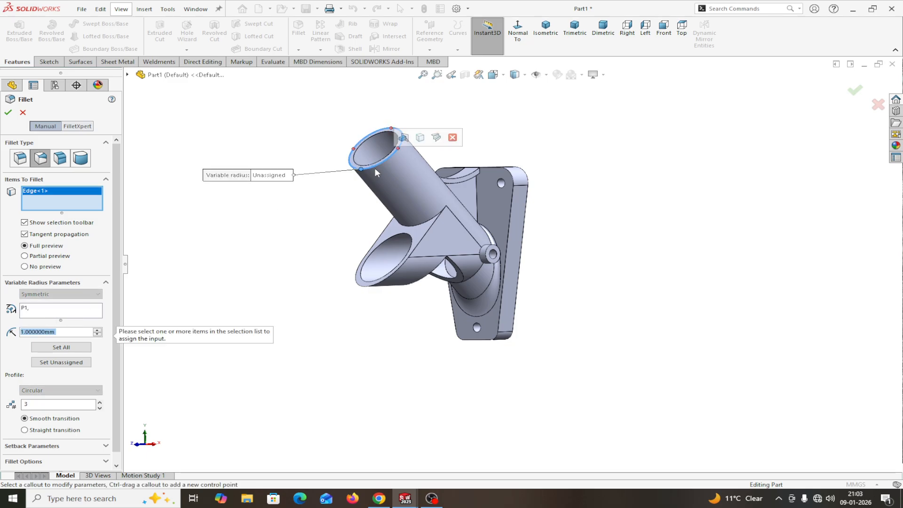
{"action": "left_click", "coordinate": [396, 276]}
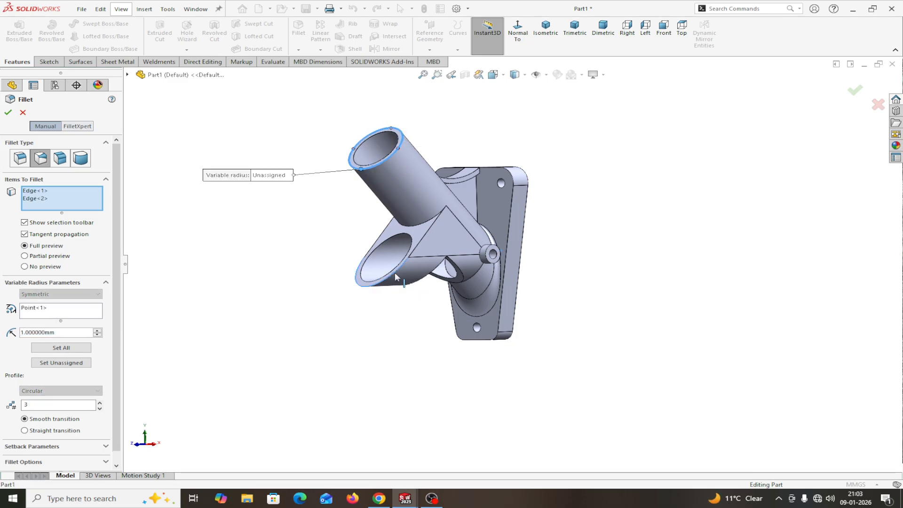
{"action": "left_click", "coordinate": [414, 227]}
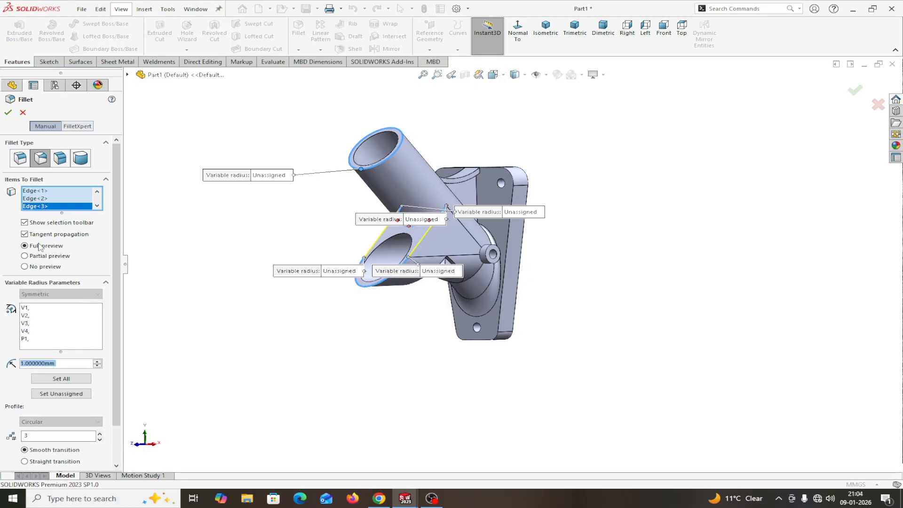
Step: Try to apply the fillet, then clear all selected edges after the missing-radius error
{"action": "left_click", "coordinate": [8, 111]}
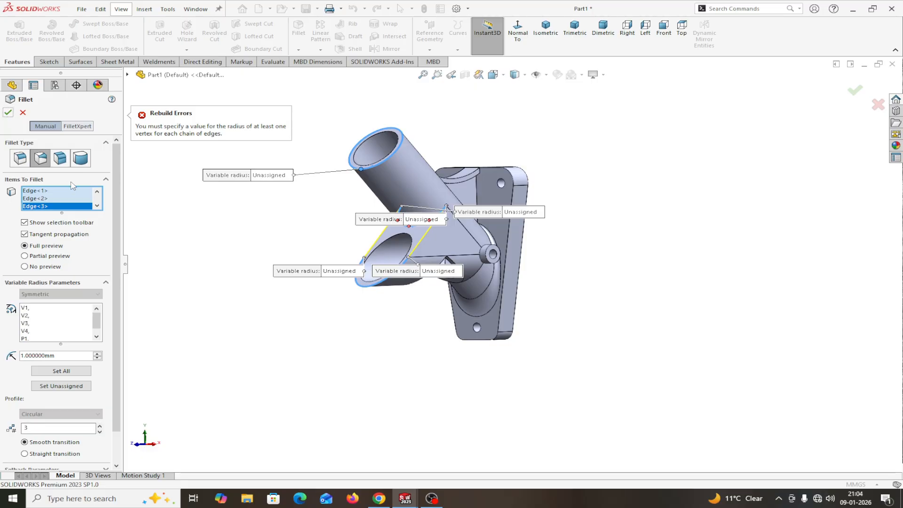
{"action": "right_click", "coordinate": [70, 201]}
{"action": "left_click", "coordinate": [113, 202]}
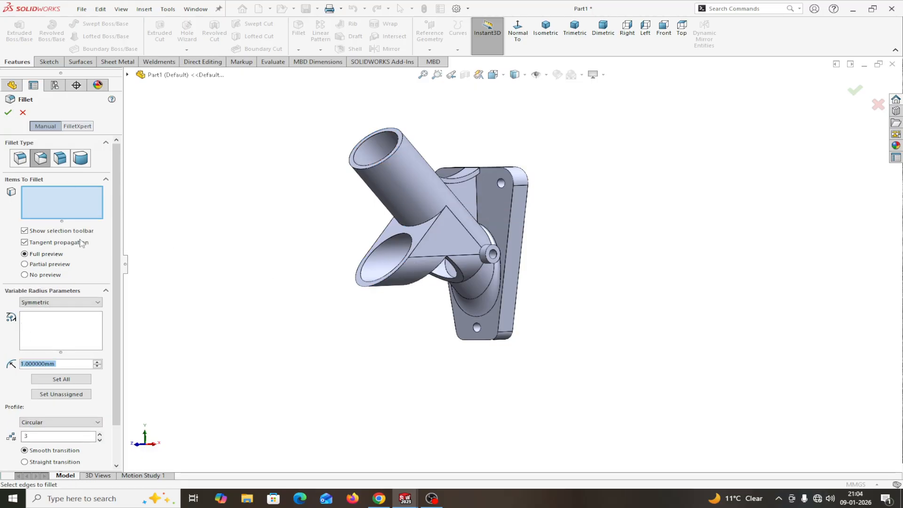
Step: Switch to a constant 1 mm radius fillet, removing the wrongly picked upper tube end face
{"action": "left_click", "coordinate": [20, 159]}
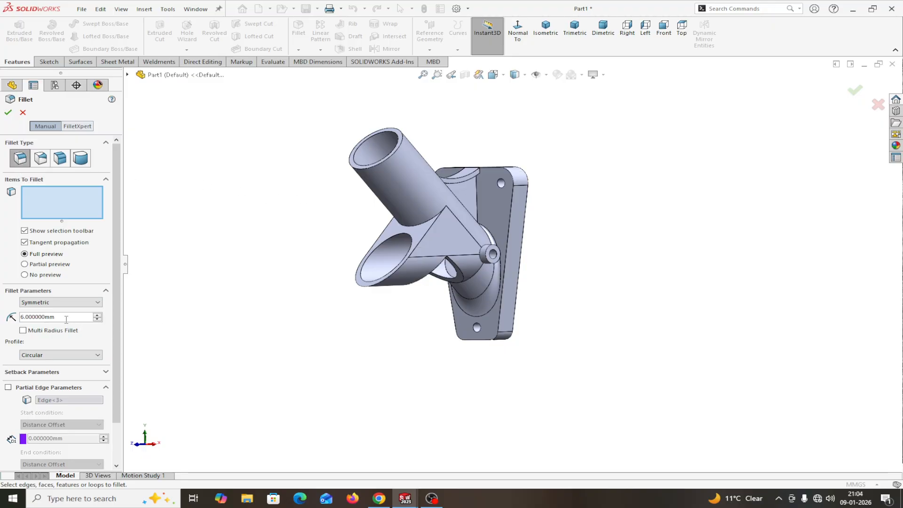
{"action": "type", "text": "1"}
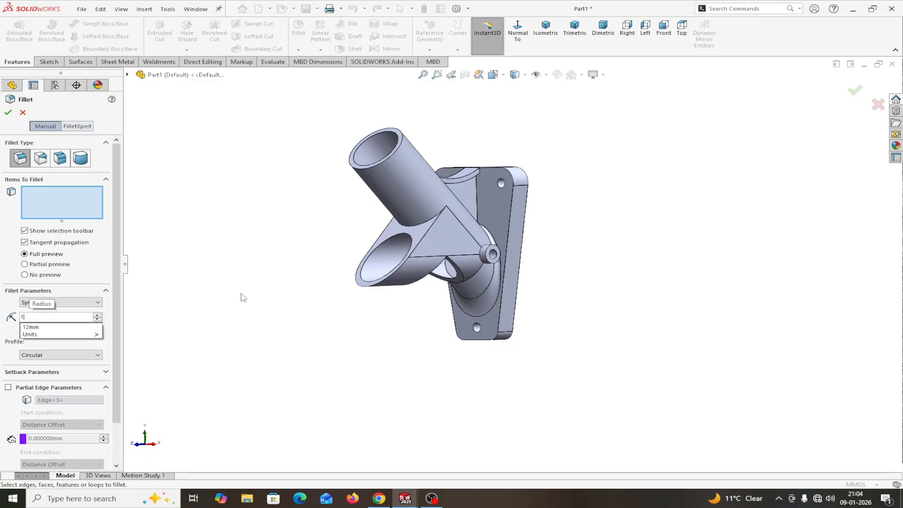
{"action": "key", "text": "Return"}
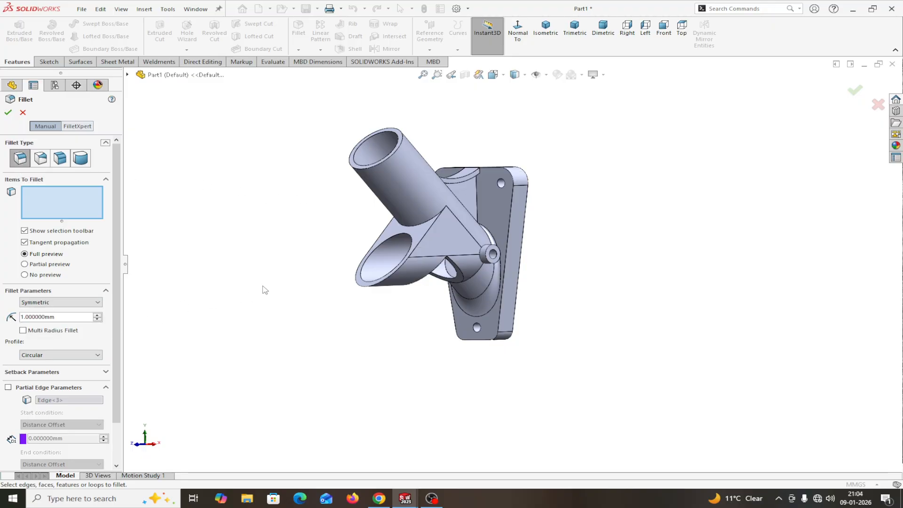
{"action": "left_click", "coordinate": [369, 166]}
{"action": "right_click", "coordinate": [75, 203]}
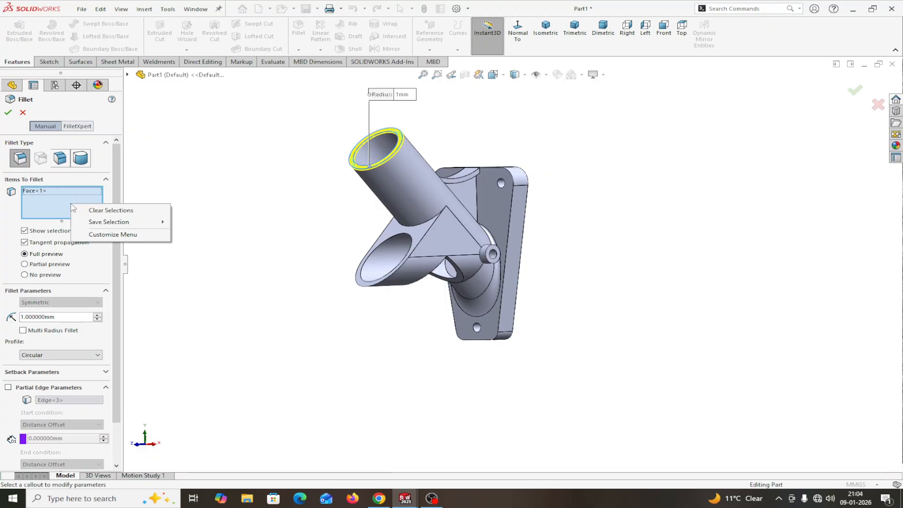
{"action": "left_click", "coordinate": [93, 209]}
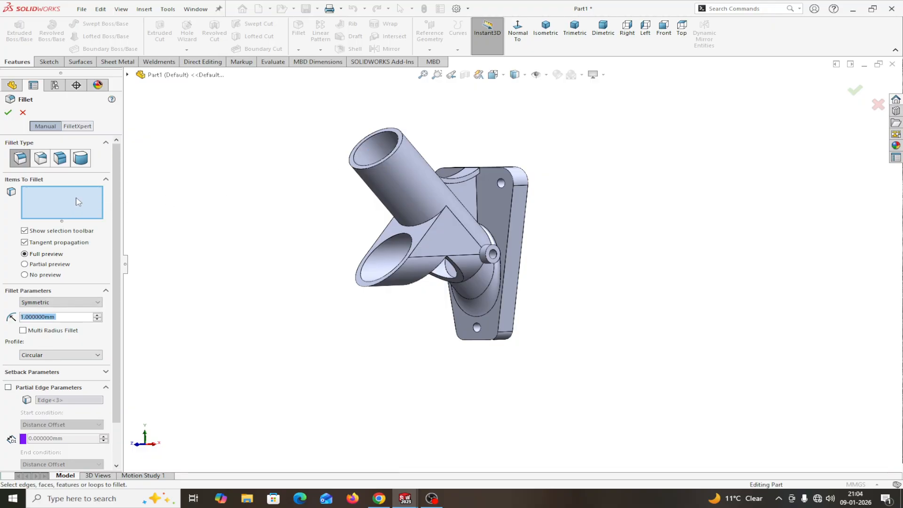
Step: Fillet the upper and lower tube rim edges and their junction edge at 1 mm
{"action": "left_click", "coordinate": [361, 170]}
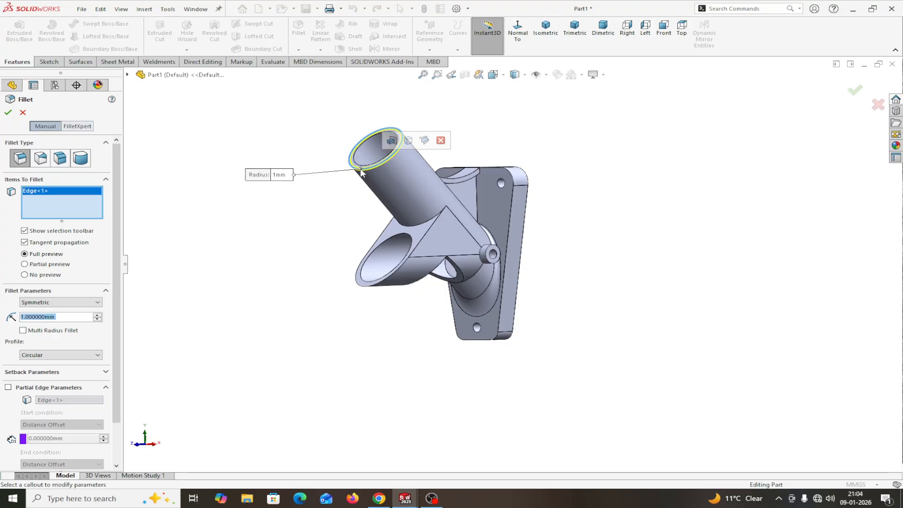
{"action": "left_click", "coordinate": [387, 281]}
{"action": "left_click", "coordinate": [386, 281]}
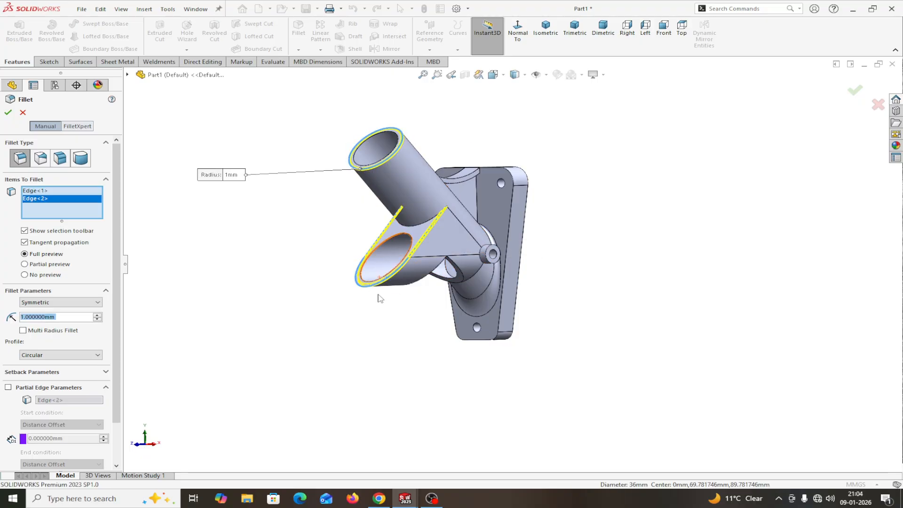
{"action": "left_click", "coordinate": [423, 224]}
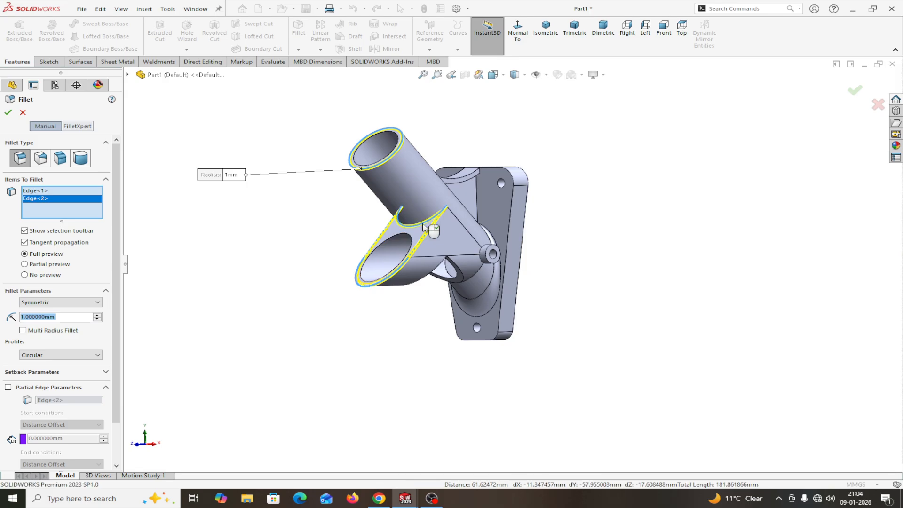
{"action": "left_click", "coordinate": [10, 113]}
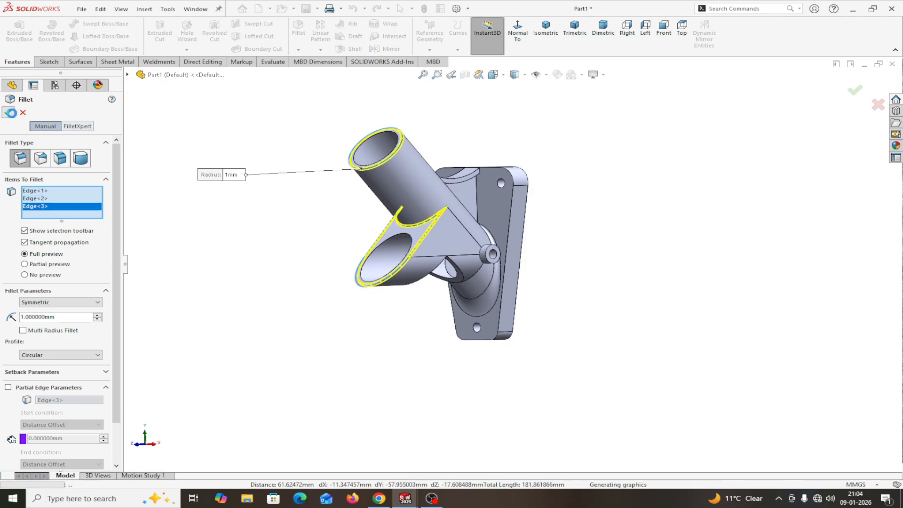
{"action": "middle_click_drag", "start_coordinate": [328, 253], "coordinate": [304, 262]}
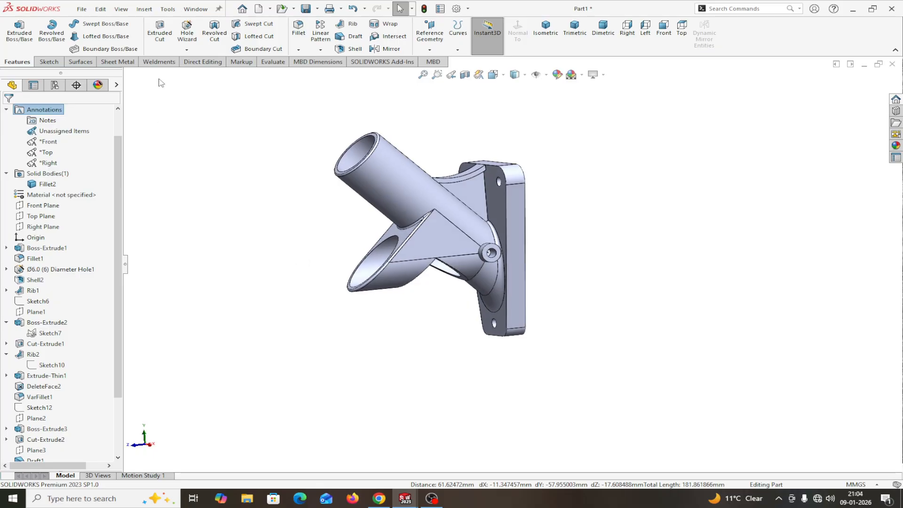
Step: Apply a 1 mm fillet to both triangular rib faces, creating Fillet3
{"action": "left_click", "coordinate": [305, 38]}
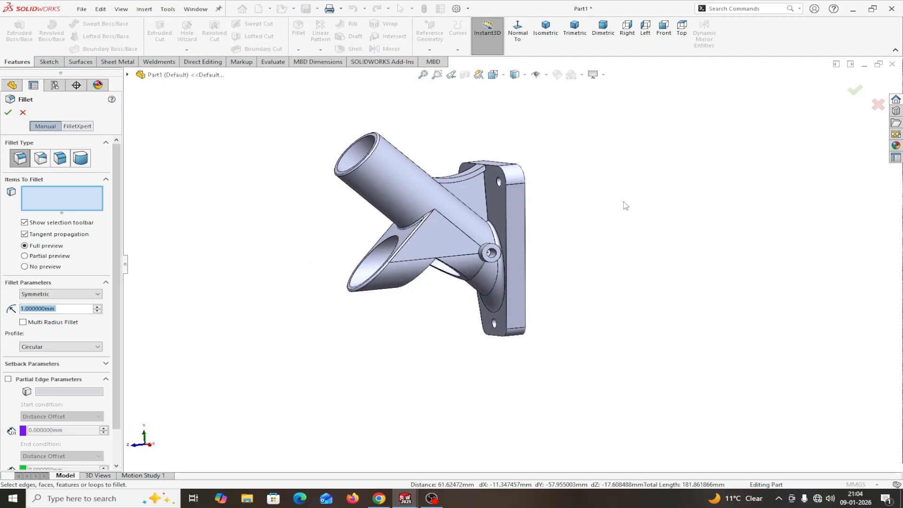
{"action": "scroll", "coordinate": [616, 207], "scroll_direction": "down", "scroll_amount": 4}
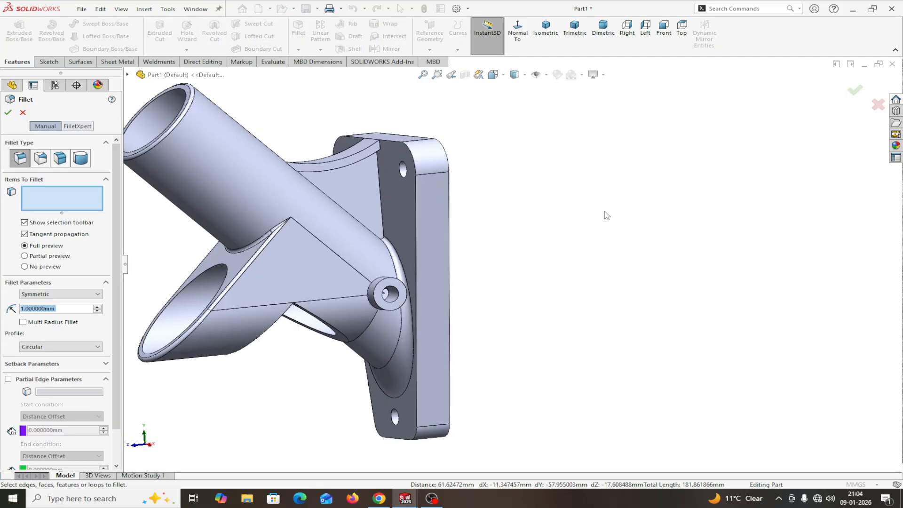
{"action": "left_click", "coordinate": [355, 183]}
{"action": "middle_click_drag", "start_coordinate": [525, 248], "coordinate": [611, 303]}
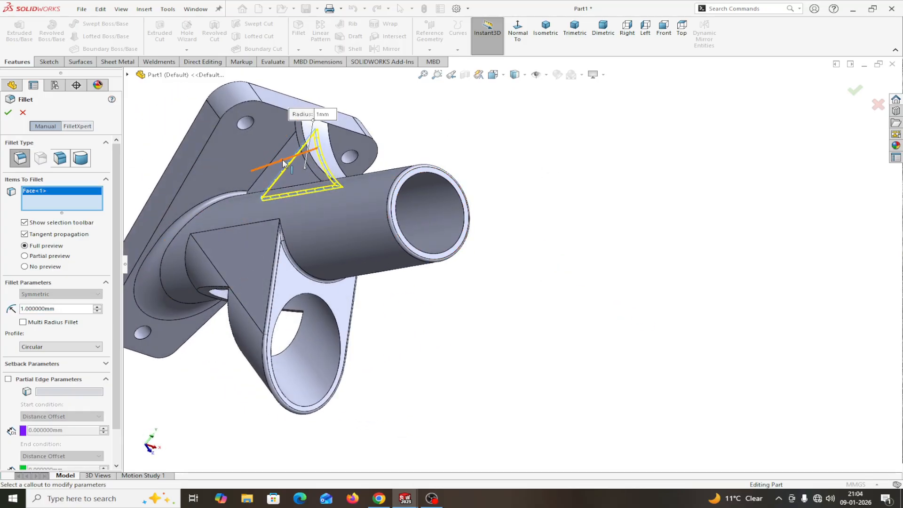
{"action": "left_click", "coordinate": [271, 175]}
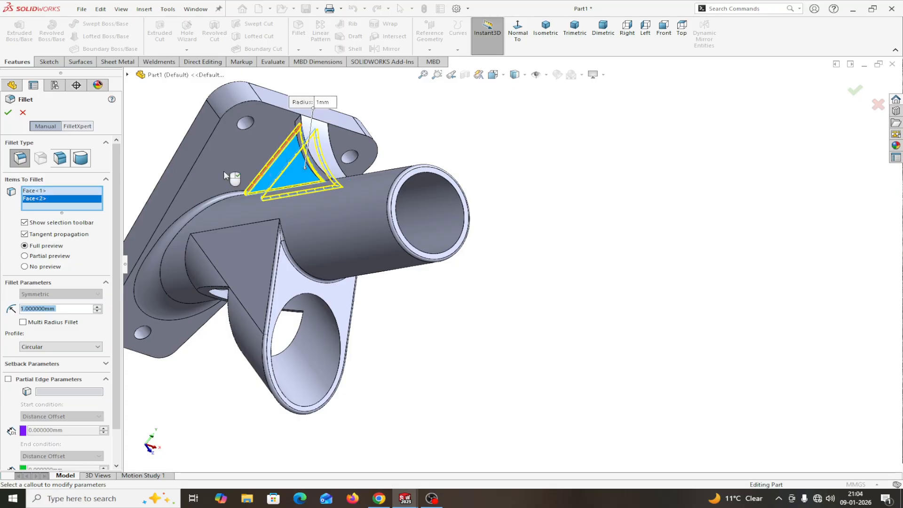
{"action": "left_click", "coordinate": [8, 112]}
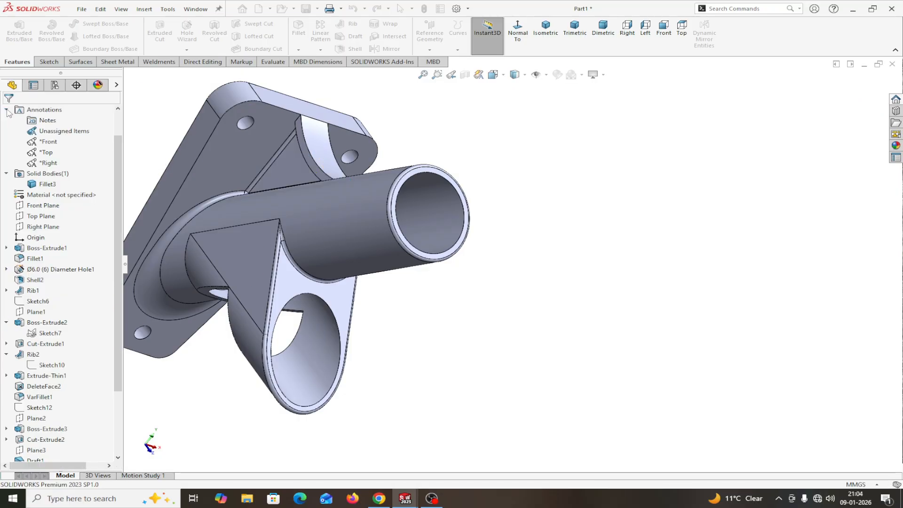
{"action": "middle_click_drag", "start_coordinate": [570, 249], "coordinate": [403, 265]}
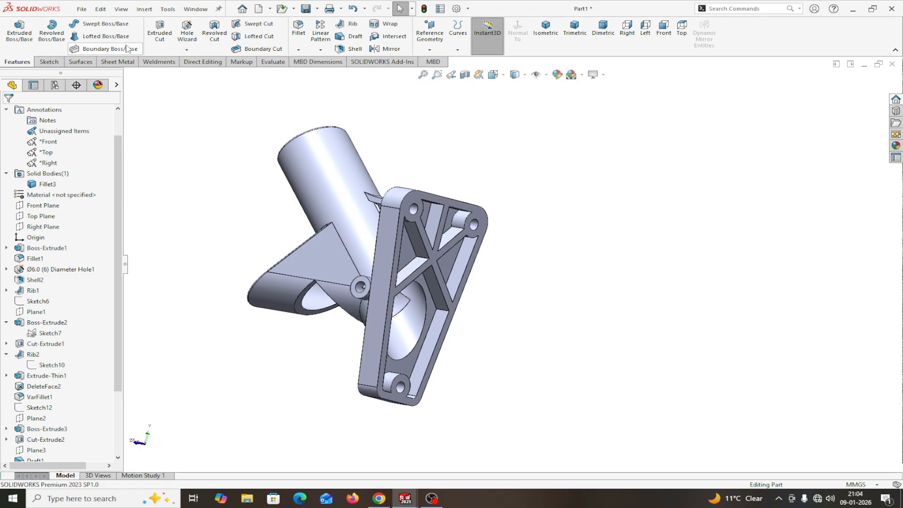
Step: Round the bored boss's two circular edges with a 0.5 mm fillet (Fillet4)
{"action": "left_click", "coordinate": [295, 31]}
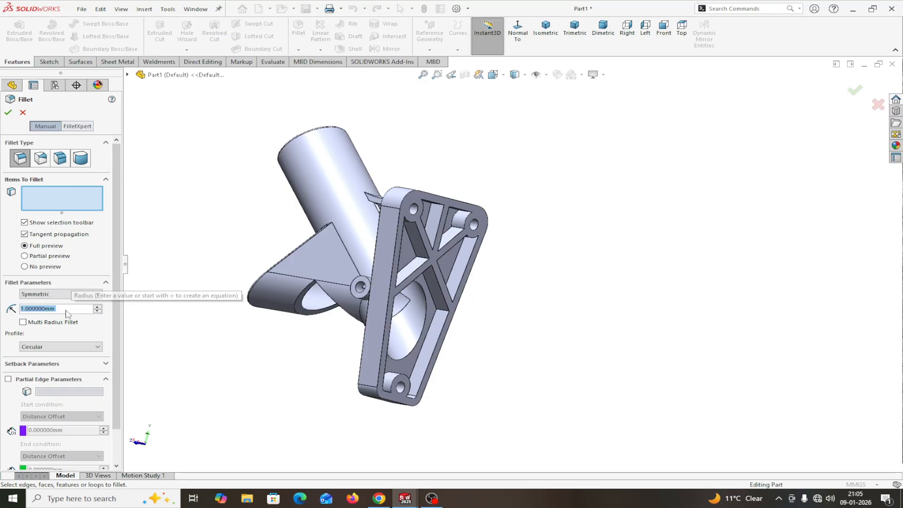
{"action": "type", "text": "."}
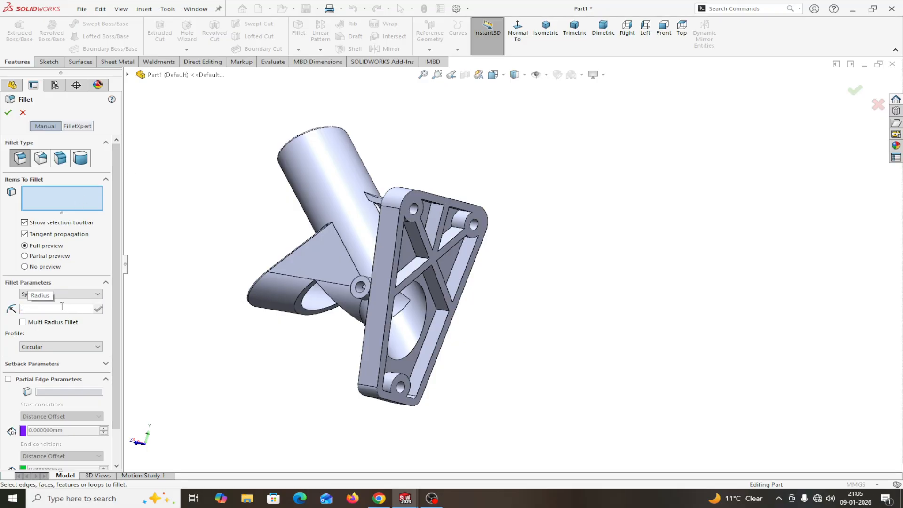
{"action": "type", "text": "50"}
{"action": "key", "text": "Return"}
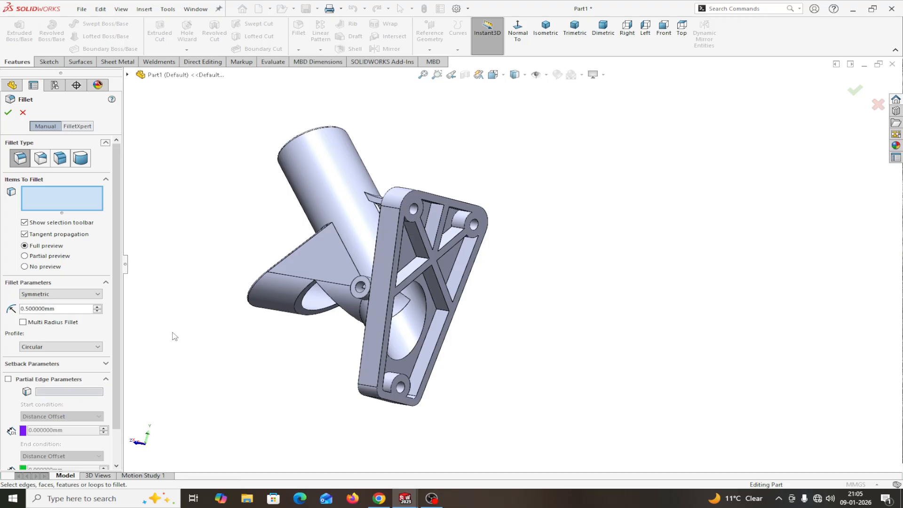
{"action": "middle_click_drag", "start_coordinate": [175, 335], "coordinate": [301, 348]}
{"action": "scroll", "coordinate": [301, 348], "scroll_direction": "down", "scroll_amount": 5}
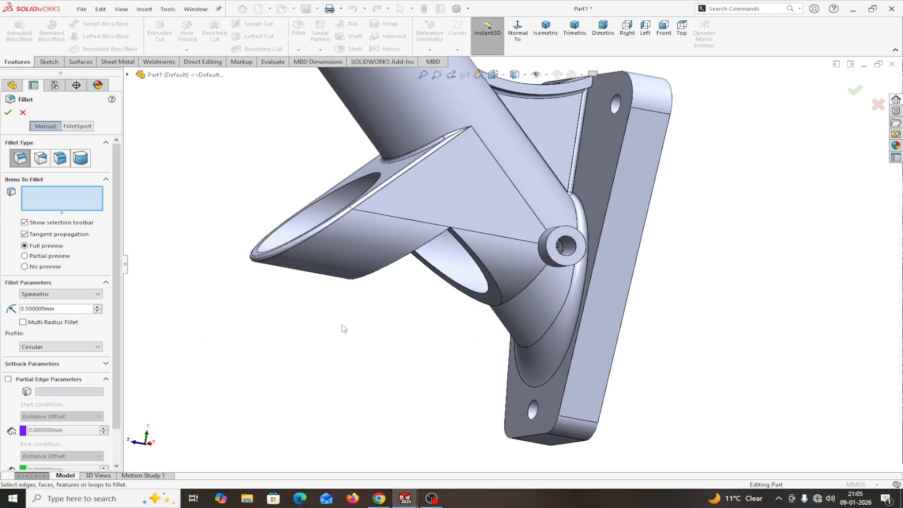
{"action": "left_click", "coordinate": [557, 265]}
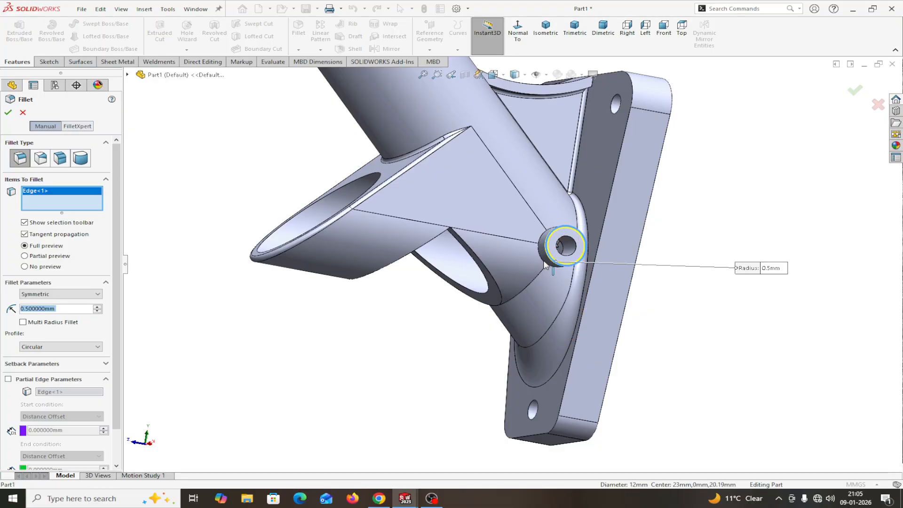
{"action": "left_click", "coordinate": [544, 265]}
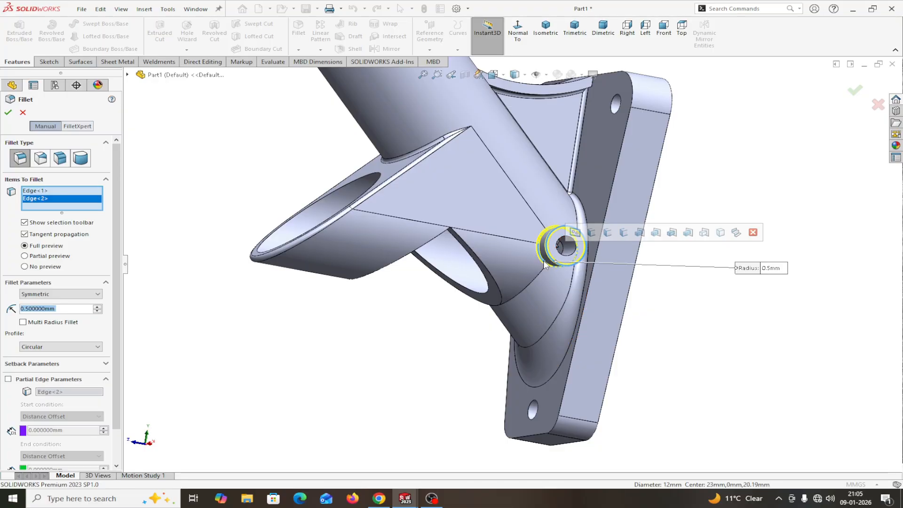
{"action": "left_click", "coordinate": [8, 113]}
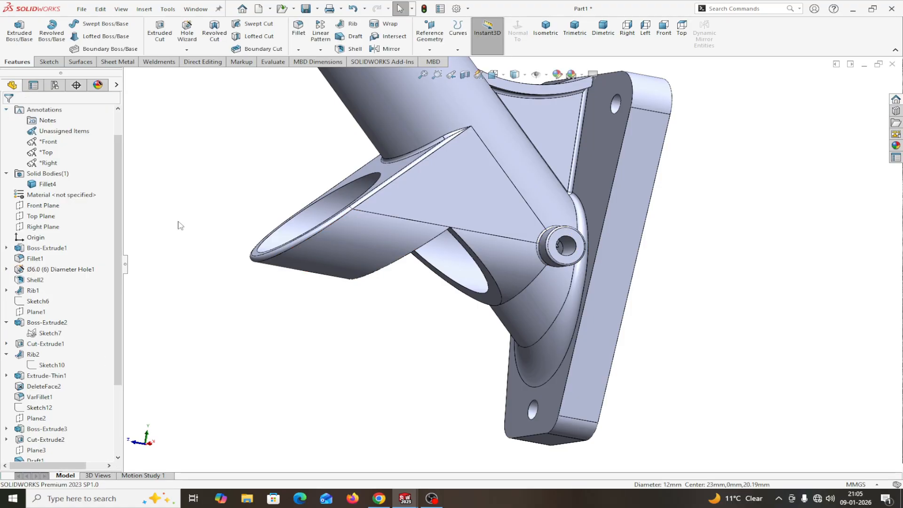
{"action": "middle_click_drag", "start_coordinate": [358, 352], "coordinate": [685, 342]}
{"action": "scroll", "coordinate": [680, 337], "scroll_direction": "up", "scroll_amount": 3}
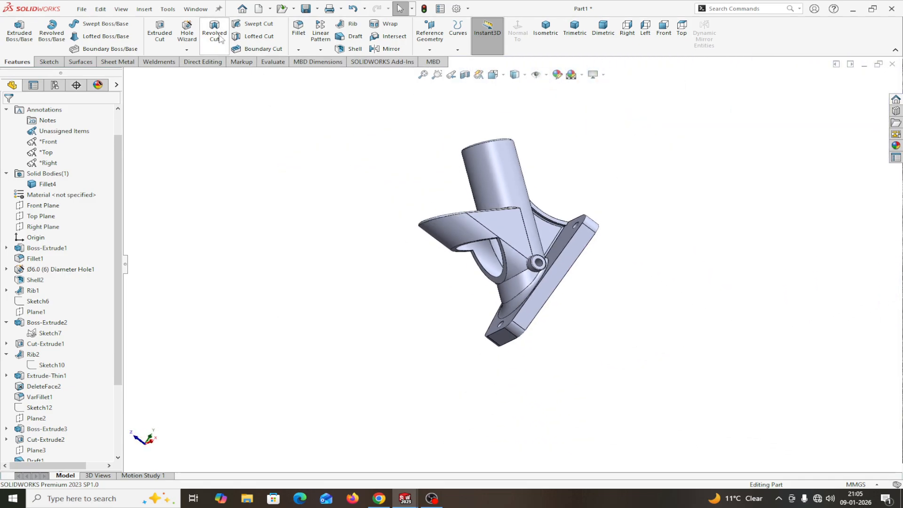
Step: Switch to 'SOLIDWORKS EXERCISE FOR BEGINNERS --7-A' Sheet1 and zoom in on its Right View
{"action": "left_click", "coordinate": [201, 10]}
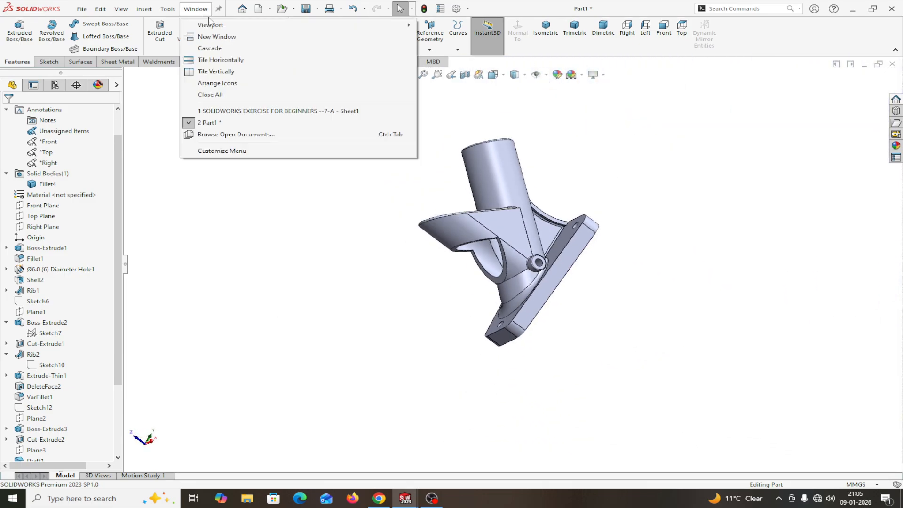
{"action": "left_click", "coordinate": [229, 115]}
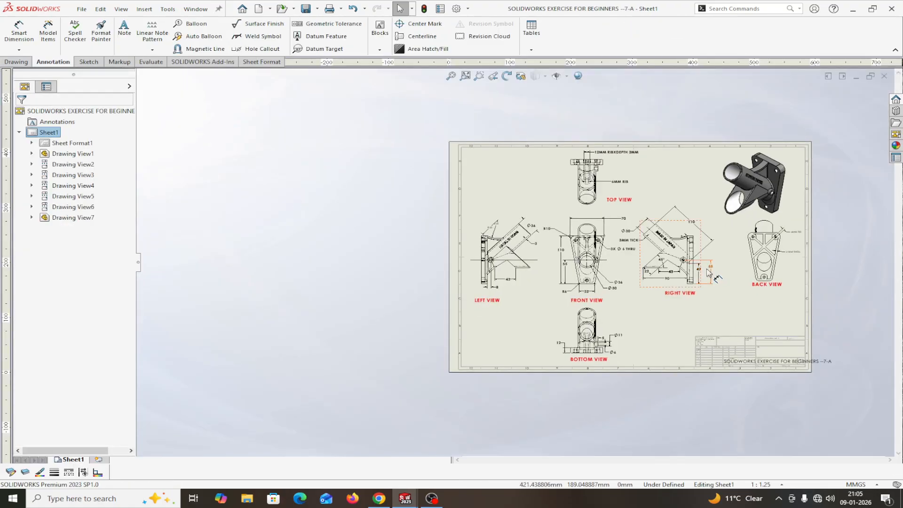
{"action": "scroll", "coordinate": [775, 272], "scroll_direction": "down", "scroll_amount": 1}
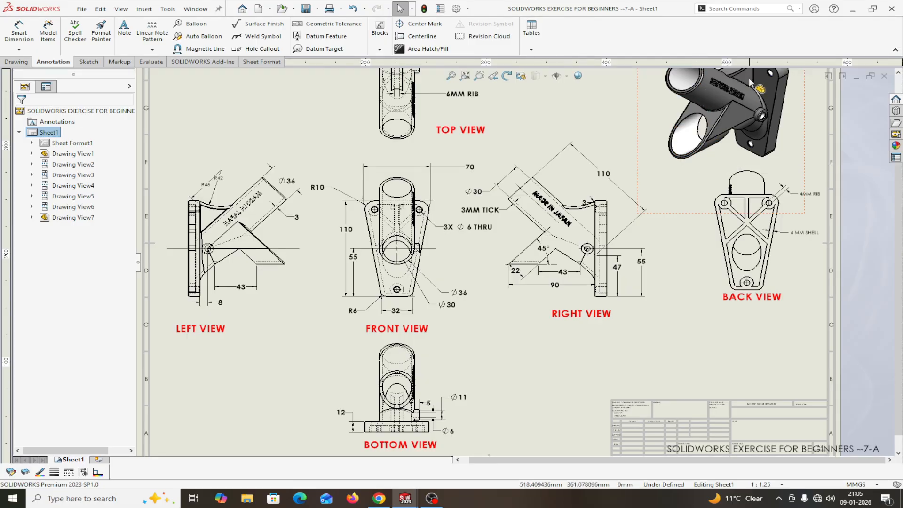
{"action": "scroll", "coordinate": [747, 226], "scroll_direction": "up", "scroll_amount": 3}
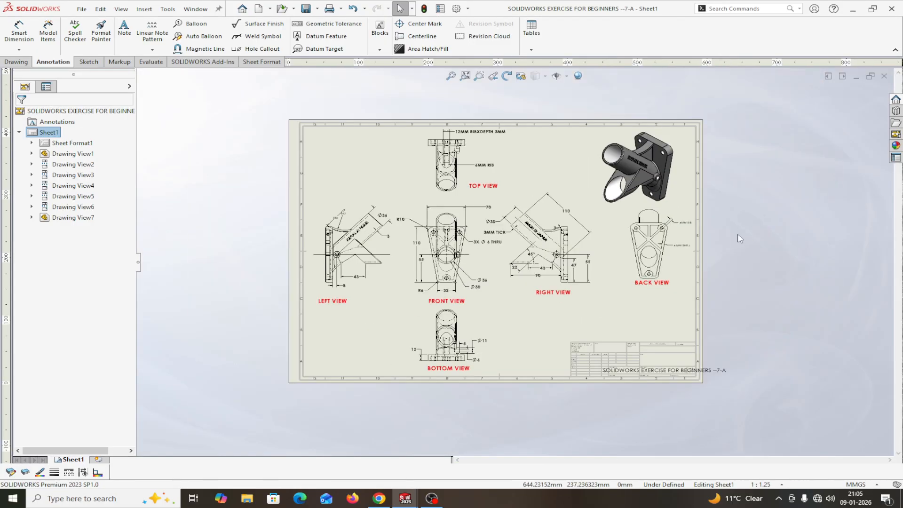
{"action": "scroll", "coordinate": [635, 257], "scroll_direction": "down", "scroll_amount": 2}
{"action": "scroll", "coordinate": [536, 262], "scroll_direction": "up", "scroll_amount": 2}
{"action": "scroll", "coordinate": [468, 277], "scroll_direction": "down", "scroll_amount": 2}
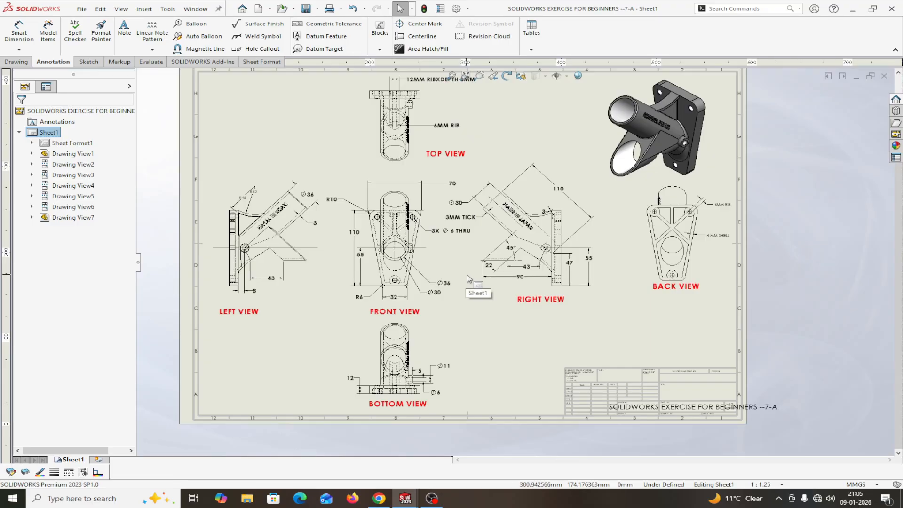
{"action": "scroll", "coordinate": [465, 282], "scroll_direction": "up", "scroll_amount": 3}
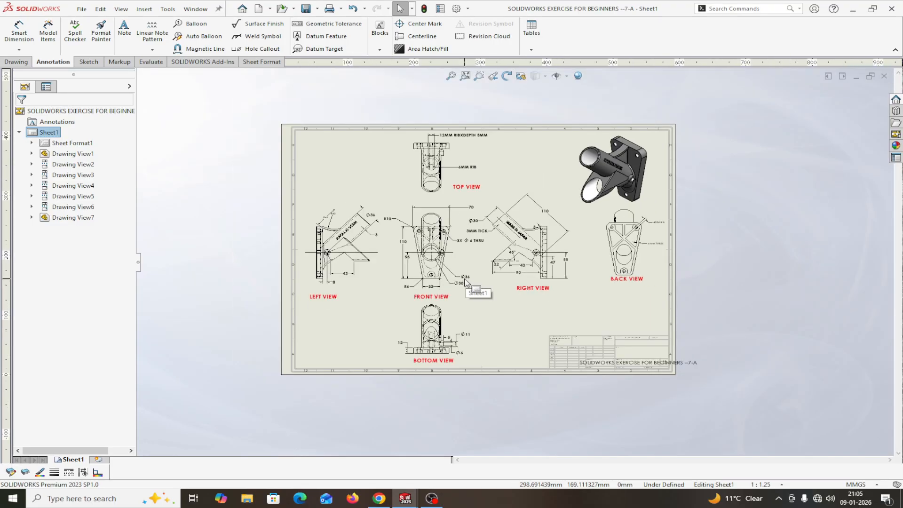
{"action": "scroll", "coordinate": [475, 270], "scroll_direction": "down", "scroll_amount": 2}
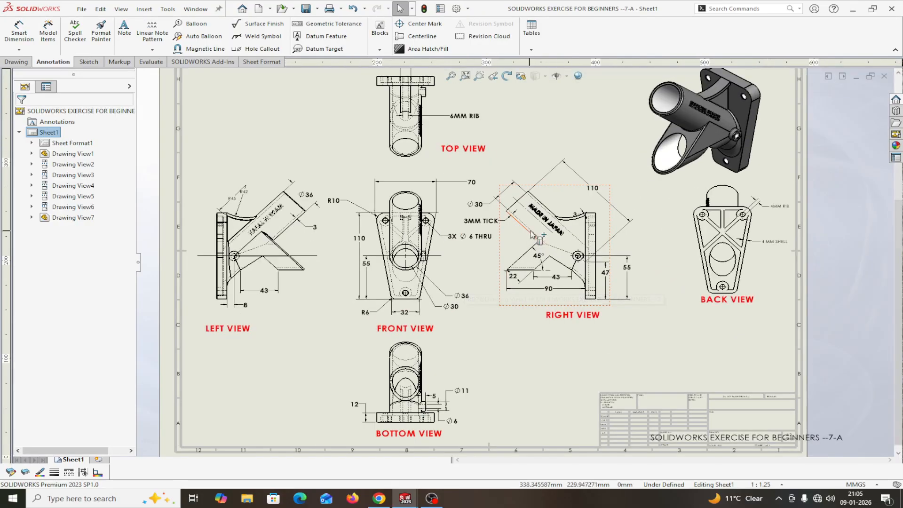
{"action": "scroll", "coordinate": [540, 221], "scroll_direction": "down", "scroll_amount": 2}
{"action": "scroll", "coordinate": [540, 222], "scroll_direction": "down", "scroll_amount": 3}
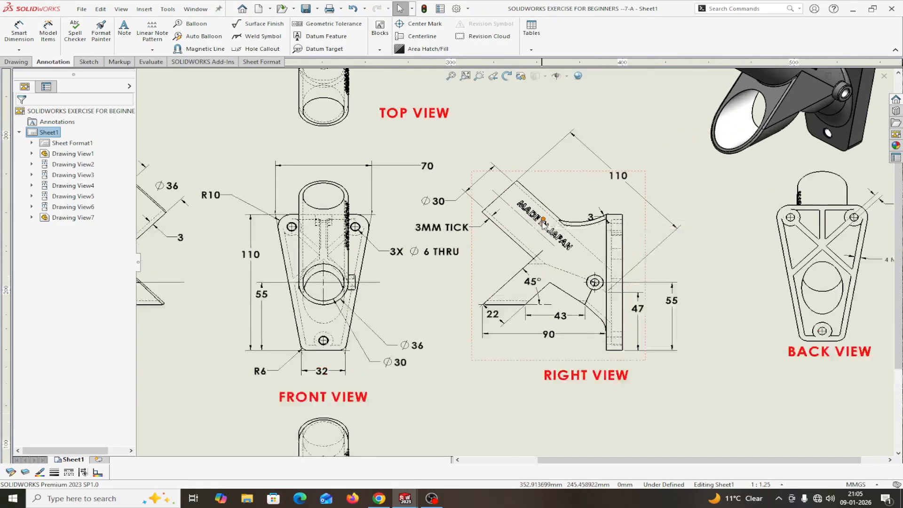
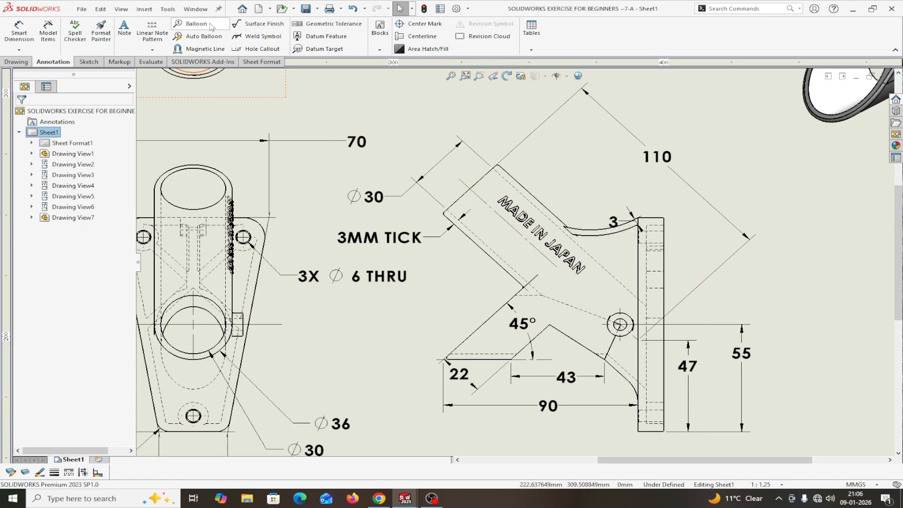
Step: Switch to the Part1 window and orbit the finished bracket to see another side
{"action": "left_click", "coordinate": [195, 9]}
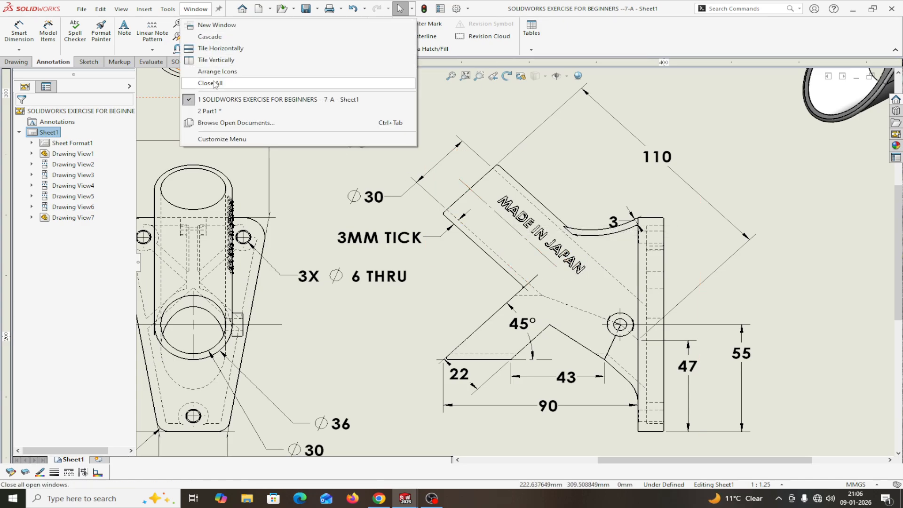
{"action": "left_click", "coordinate": [212, 112]}
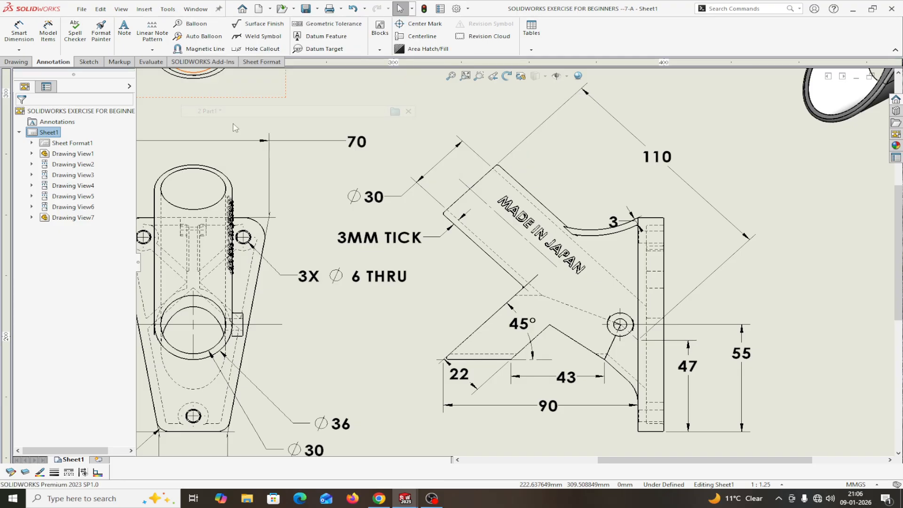
{"action": "scroll", "coordinate": [431, 240], "scroll_direction": "up", "scroll_amount": 2}
{"action": "scroll", "coordinate": [480, 268], "scroll_direction": "down", "scroll_amount": 2}
{"action": "middle_click_drag", "start_coordinate": [575, 279], "coordinate": [764, 293]}
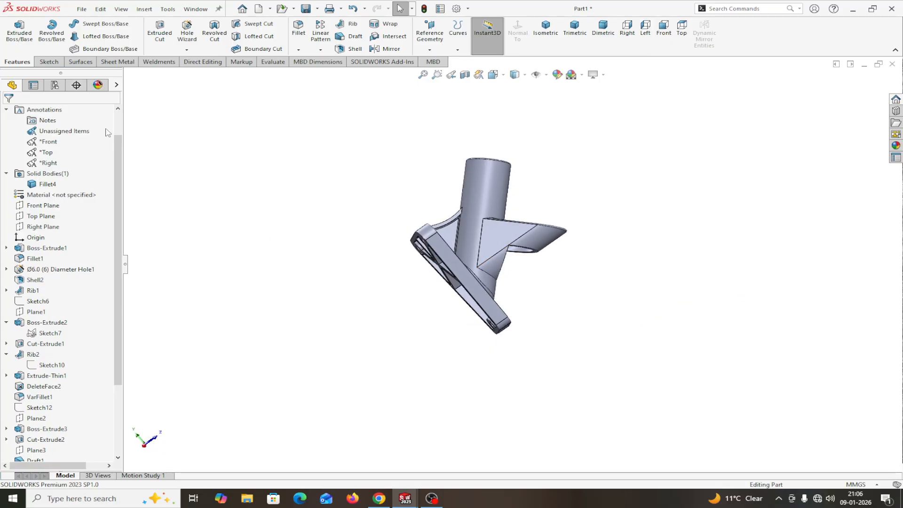
{"action": "left_click", "coordinate": [46, 228]}
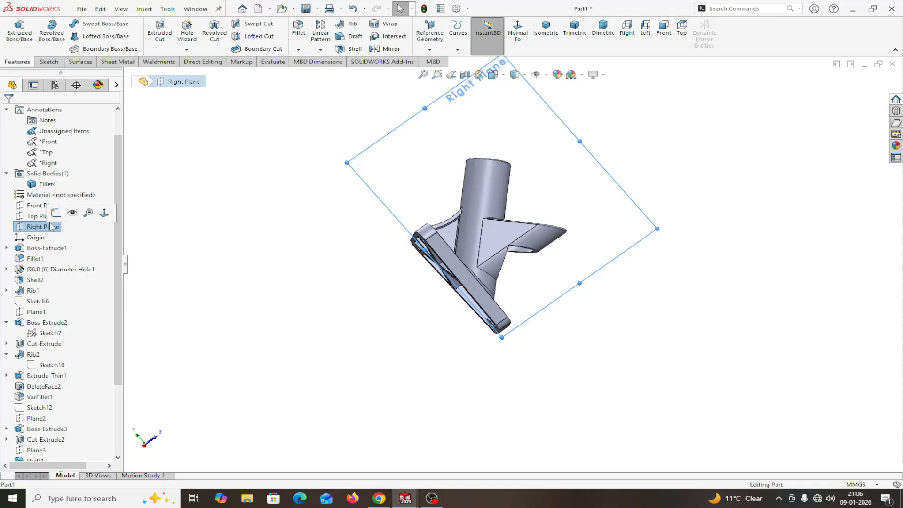
{"action": "left_click", "coordinate": [56, 213]}
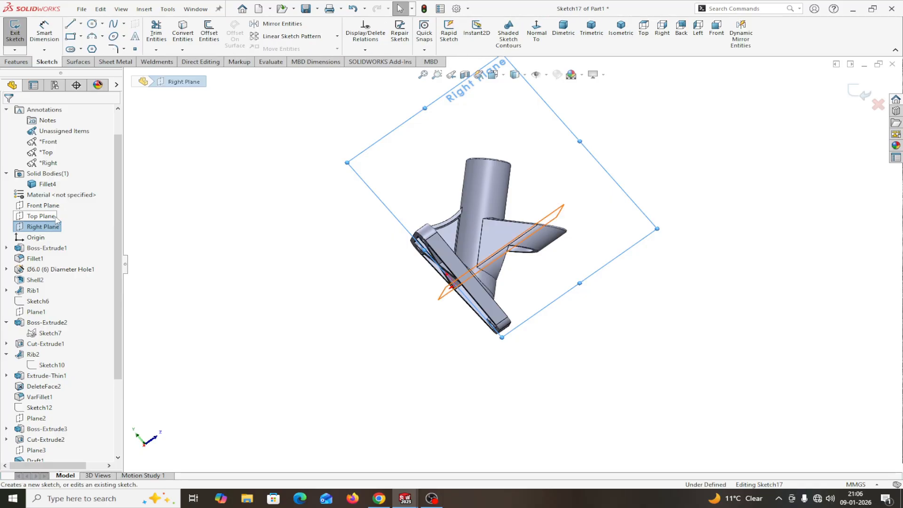
{"action": "left_click", "coordinate": [535, 33]}
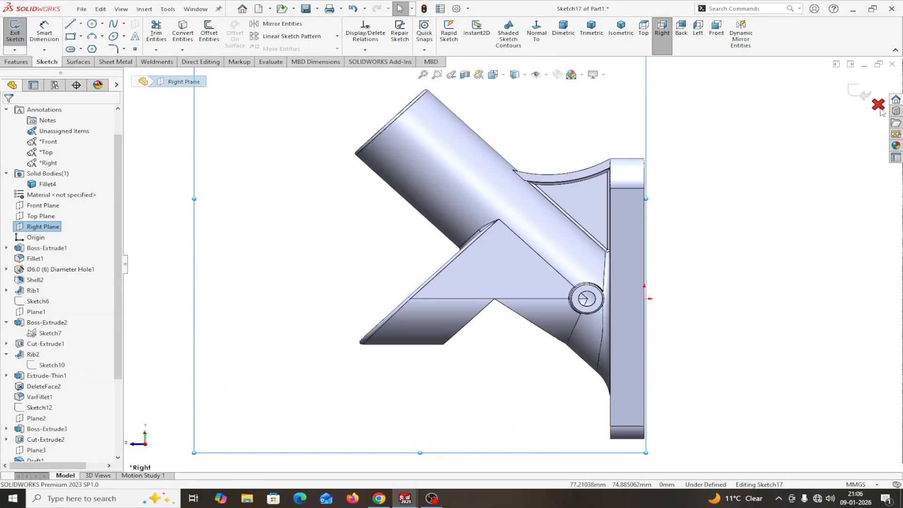
{"action": "left_click", "coordinate": [879, 105]}
{"action": "left_click", "coordinate": [456, 254]}
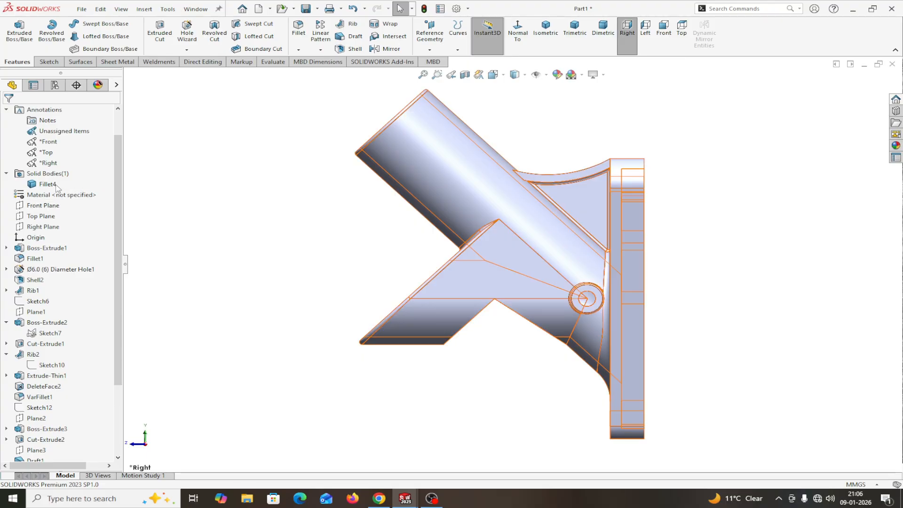
{"action": "left_click", "coordinate": [6, 109]}
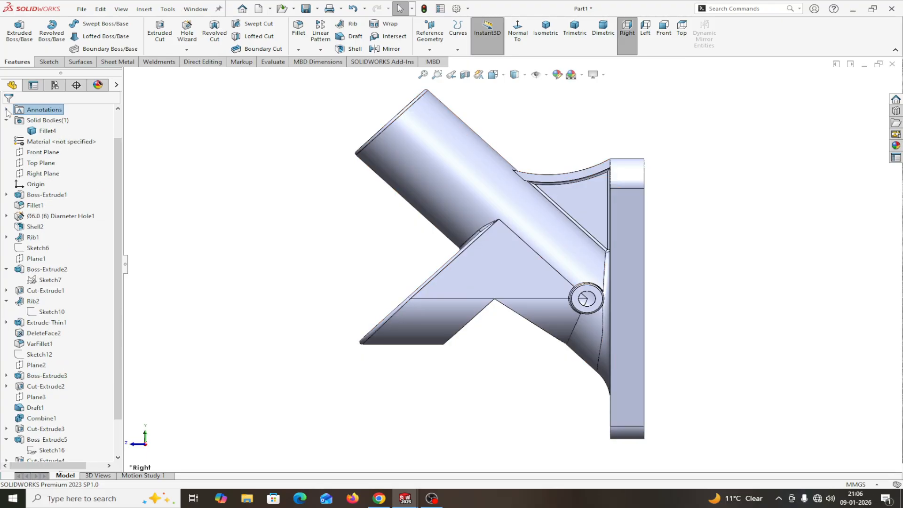
{"action": "left_click", "coordinate": [39, 174]}
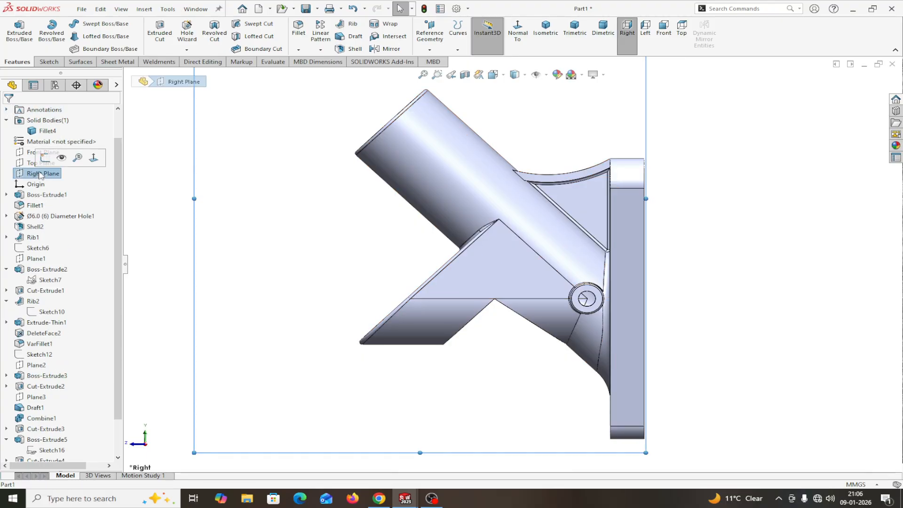
{"action": "left_click", "coordinate": [45, 159]}
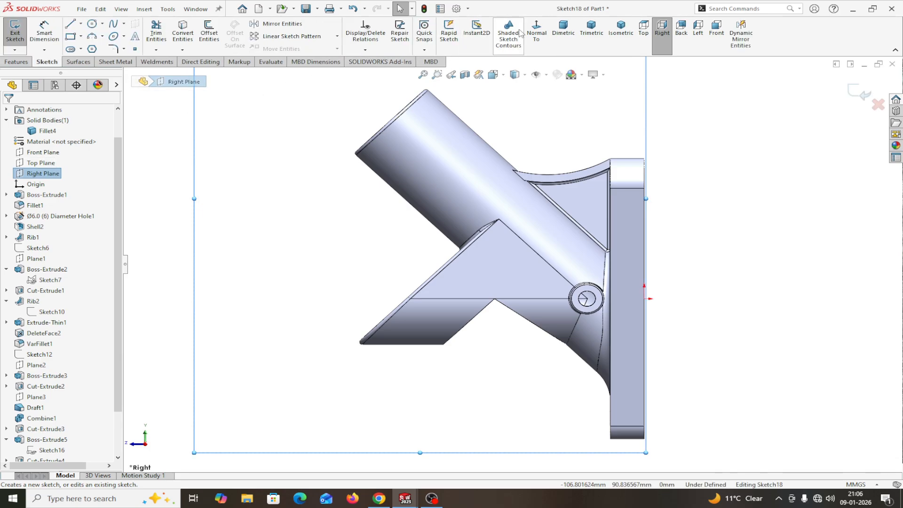
{"action": "left_click", "coordinate": [535, 32]}
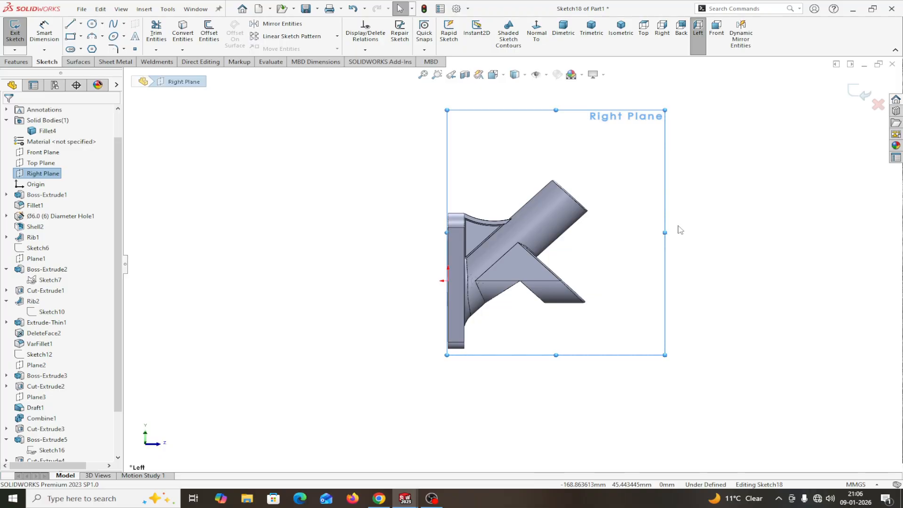
{"action": "middle_click_drag", "start_coordinate": [679, 231], "coordinate": [655, 262]}
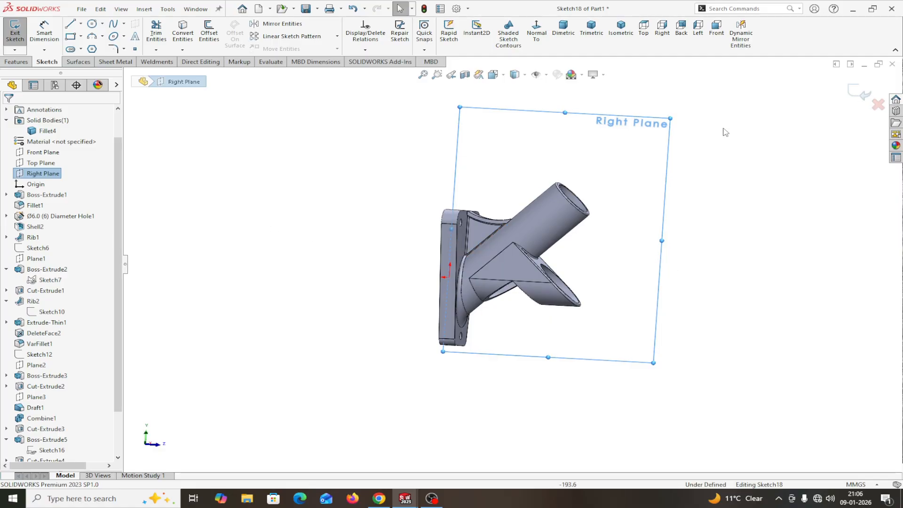
{"action": "left_click", "coordinate": [876, 108]}
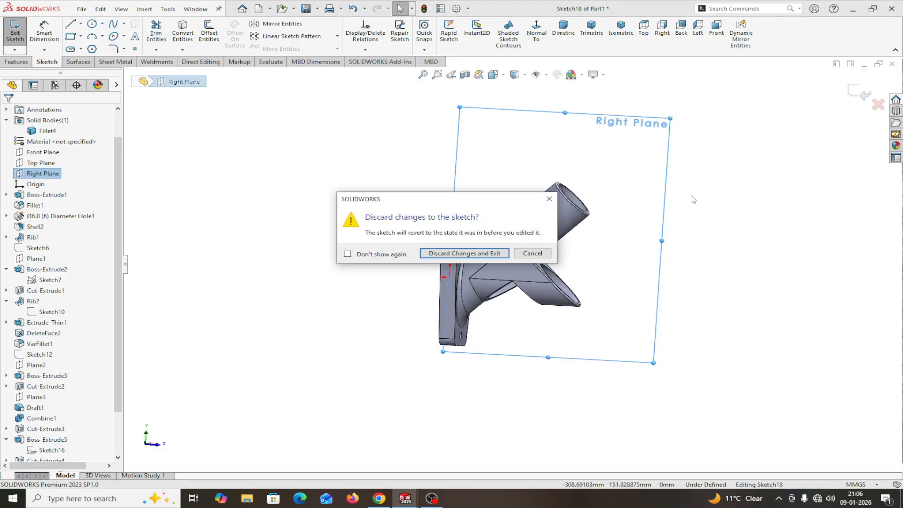
{"action": "left_click", "coordinate": [467, 254]}
{"action": "middle_click_drag", "start_coordinate": [695, 269], "coordinate": [496, 282]}
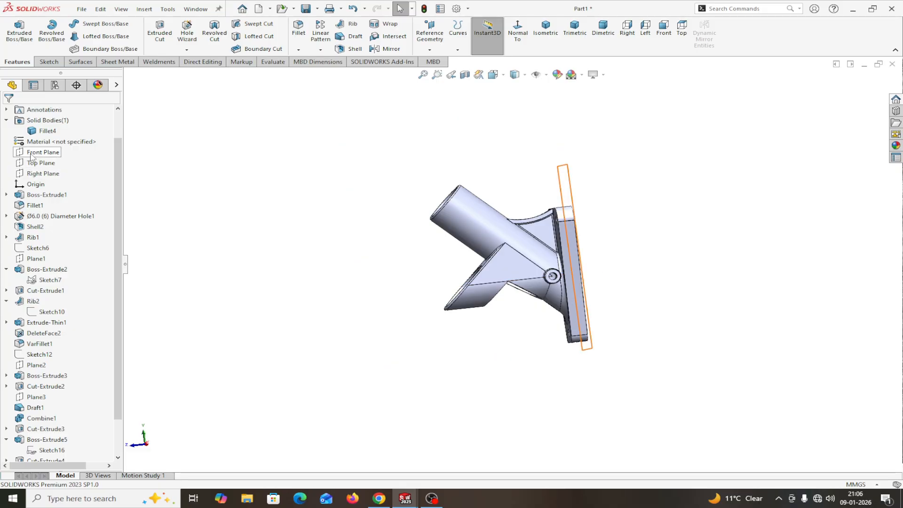
{"action": "left_click", "coordinate": [42, 174]}
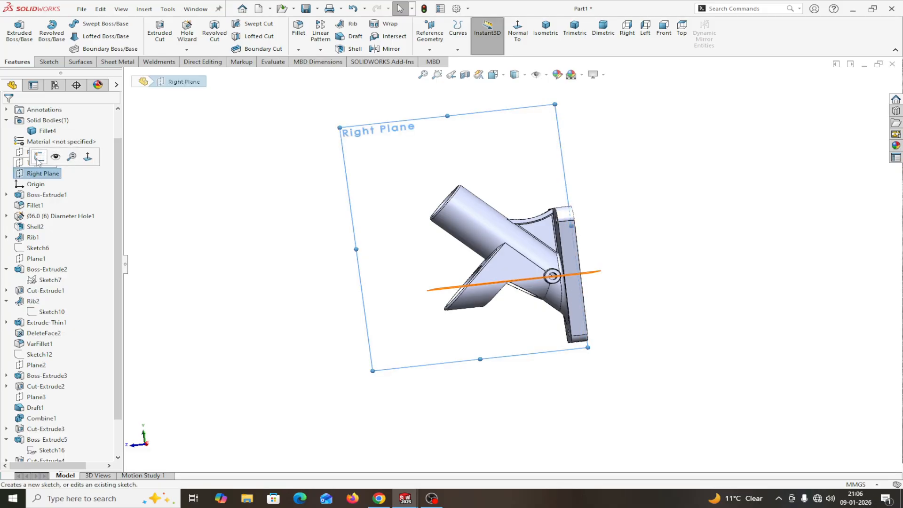
{"action": "left_click", "coordinate": [39, 158]}
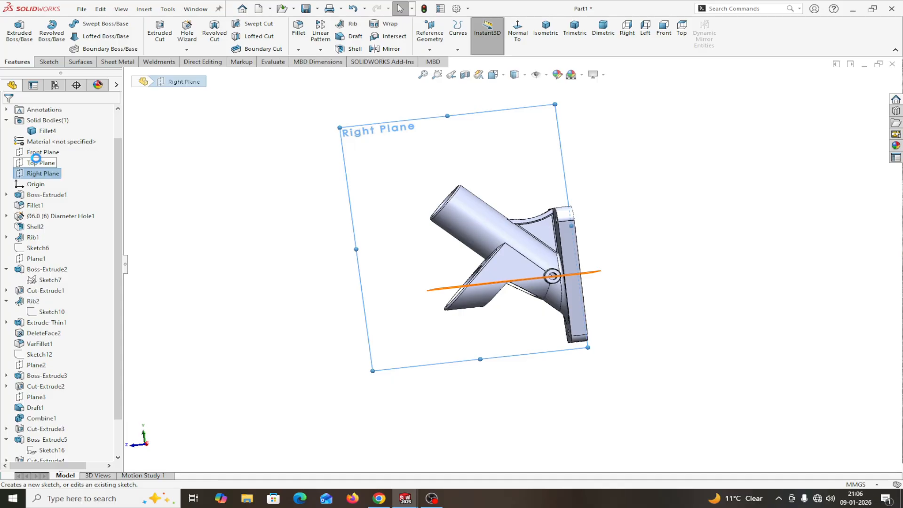
{"action": "left_click", "coordinate": [537, 41]}
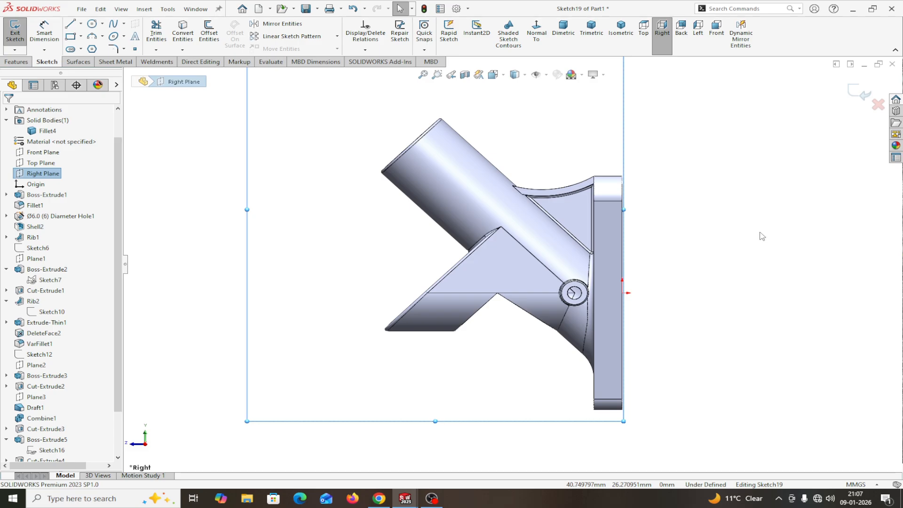
{"action": "left_click", "coordinate": [541, 40]}
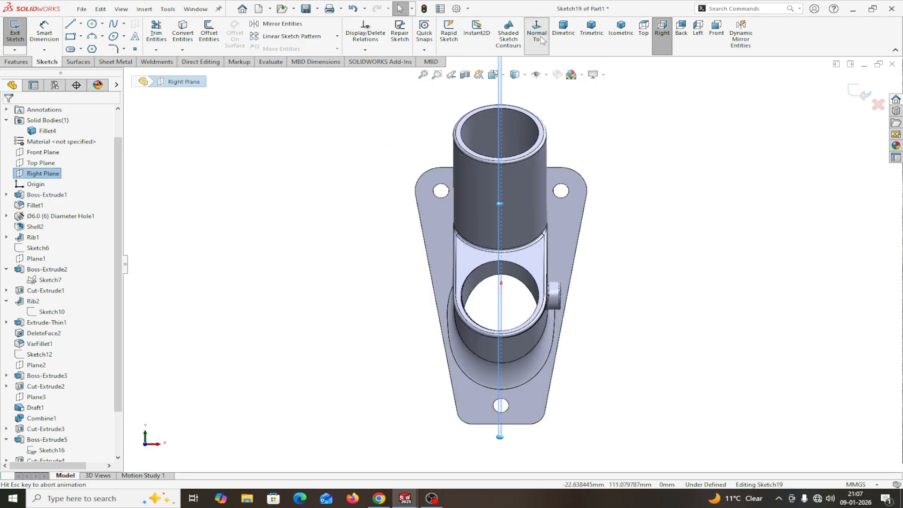
{"action": "left_click", "coordinate": [541, 41]}
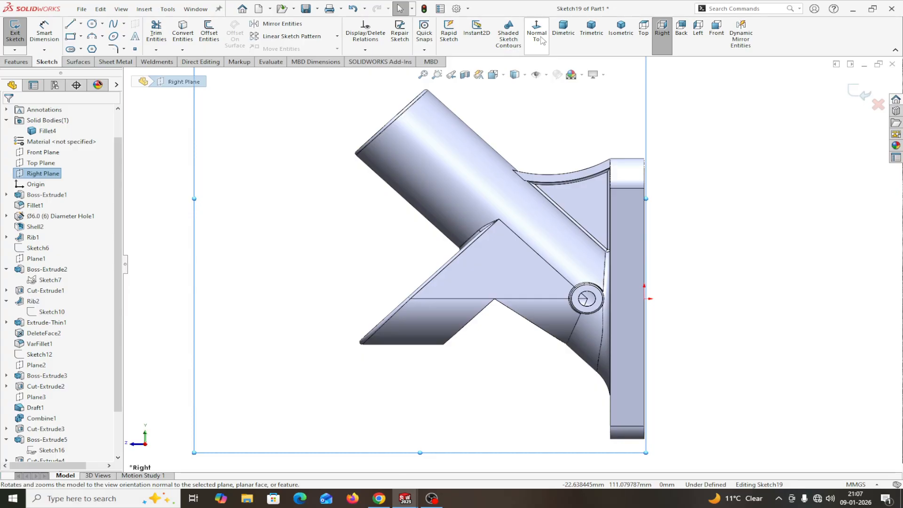
{"action": "scroll", "coordinate": [771, 192], "scroll_direction": "up", "scroll_amount": 4}
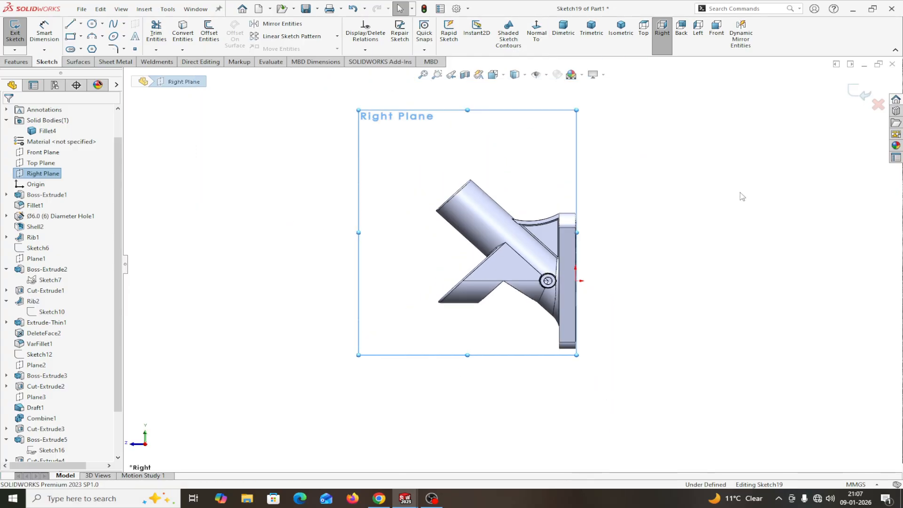
{"action": "middle_click_drag", "start_coordinate": [742, 197], "coordinate": [723, 226]}
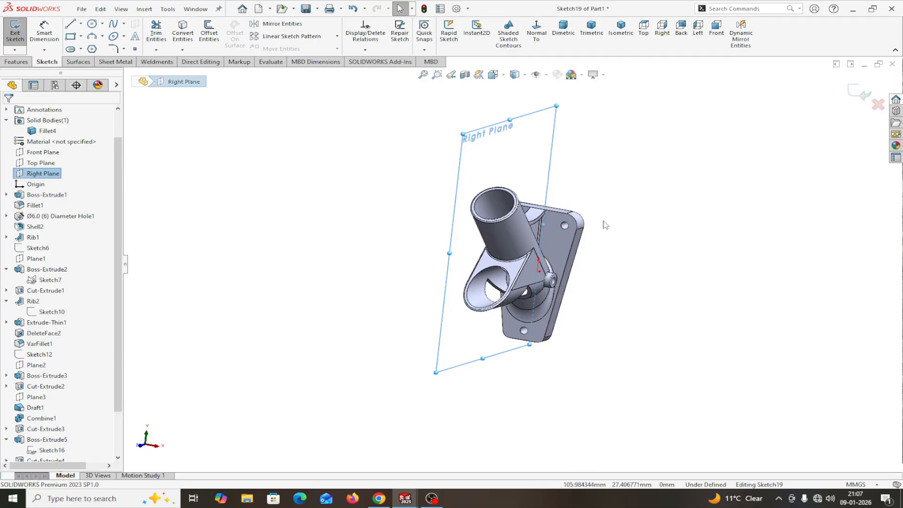
{"action": "middle_click_drag", "start_coordinate": [602, 224], "coordinate": [489, 237]}
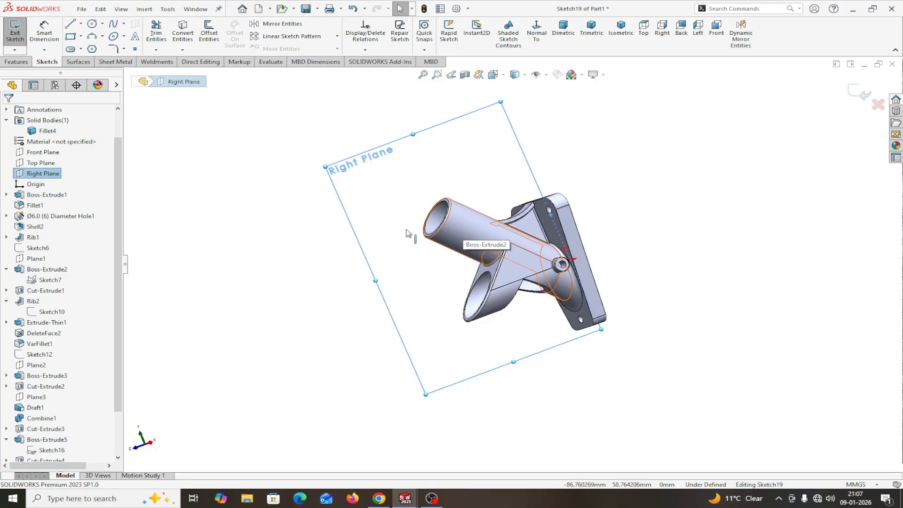
{"action": "left_click", "coordinate": [877, 106]}
{"action": "left_click", "coordinate": [471, 253]}
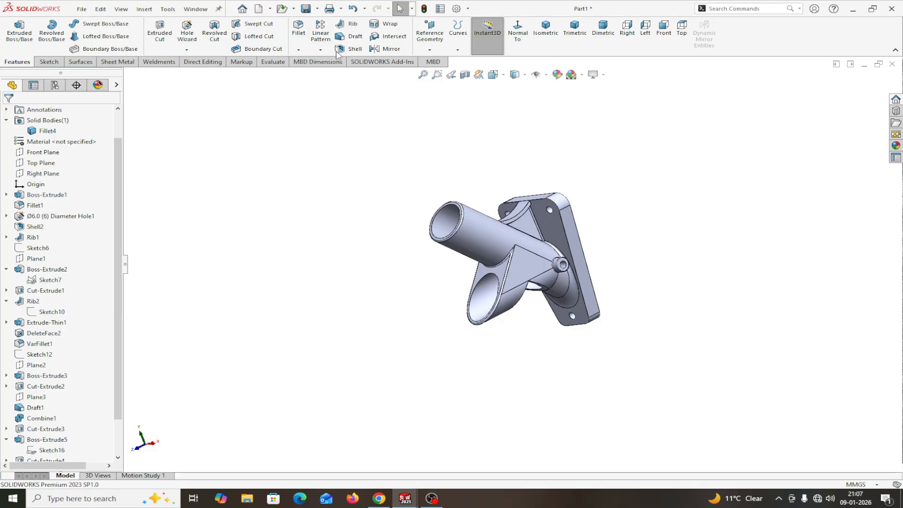
Step: Add reference plane Plane4, tangent to the tube's outer face and 30° from Right Plane
{"action": "left_click", "coordinate": [429, 49]}
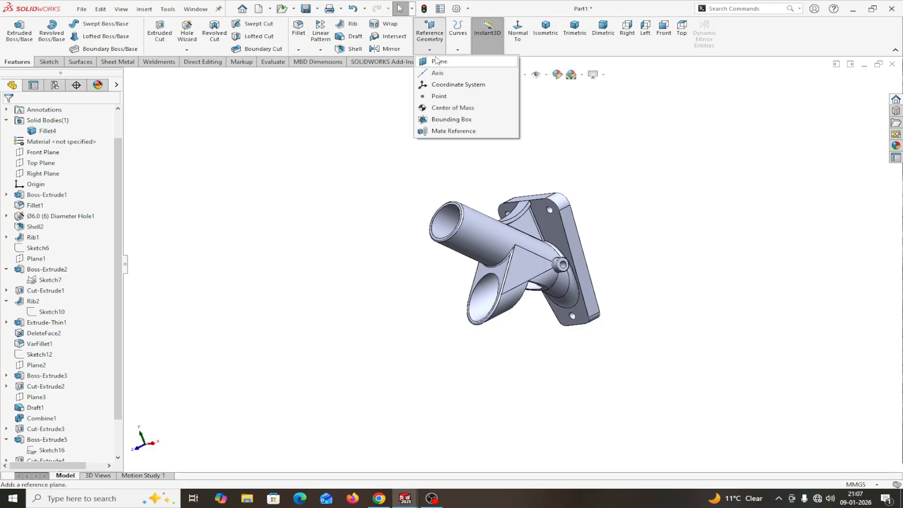
{"action": "left_click", "coordinate": [441, 65]}
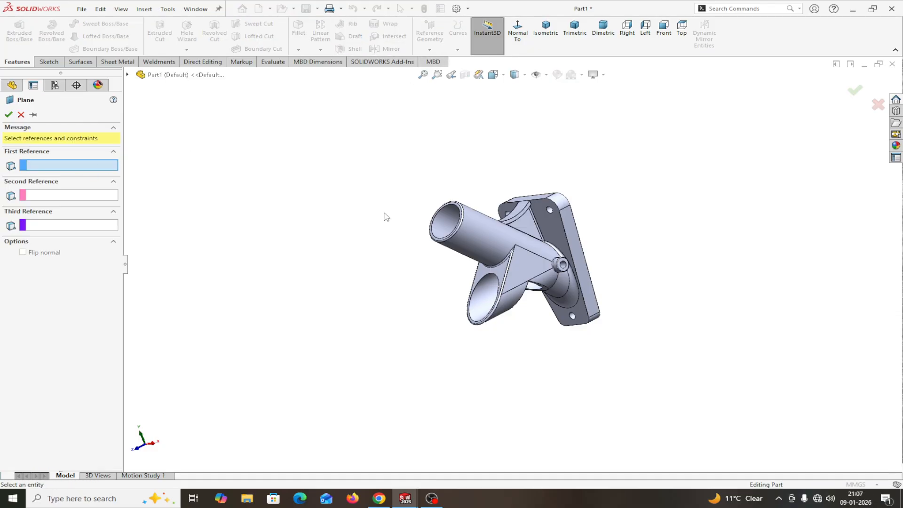
{"action": "left_click", "coordinate": [474, 241]}
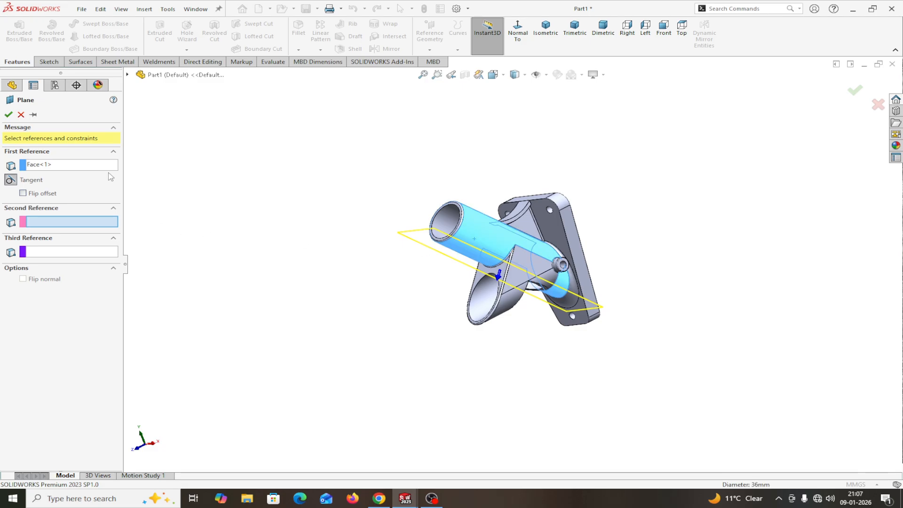
{"action": "left_click", "coordinate": [128, 74]}
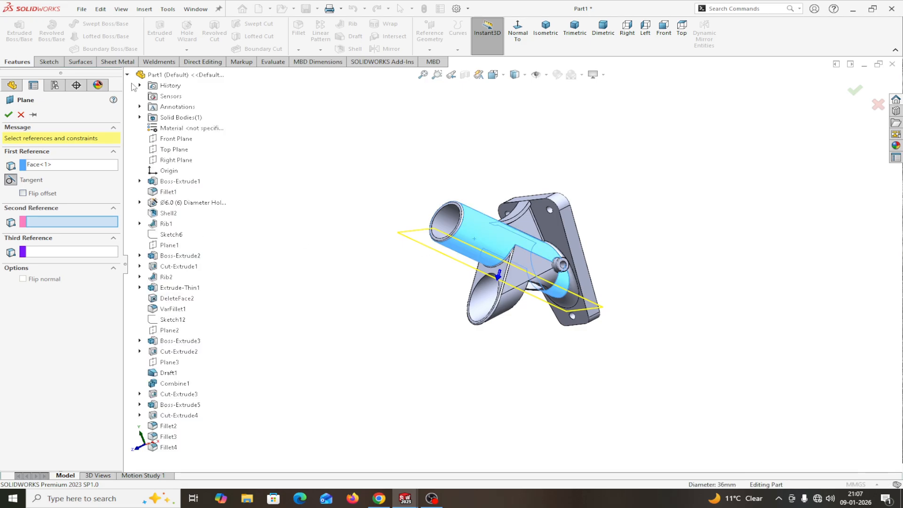
{"action": "left_click", "coordinate": [168, 161]}
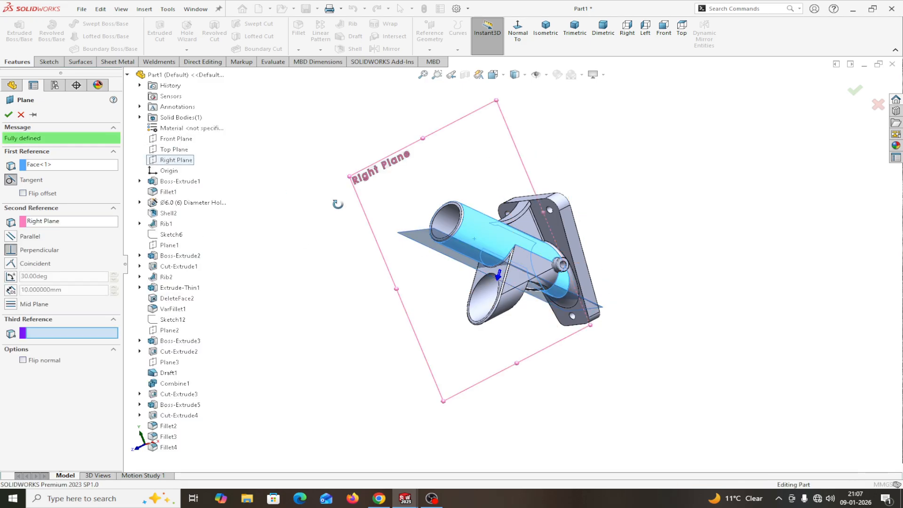
{"action": "middle_click_drag", "start_coordinate": [337, 204], "coordinate": [352, 261]}
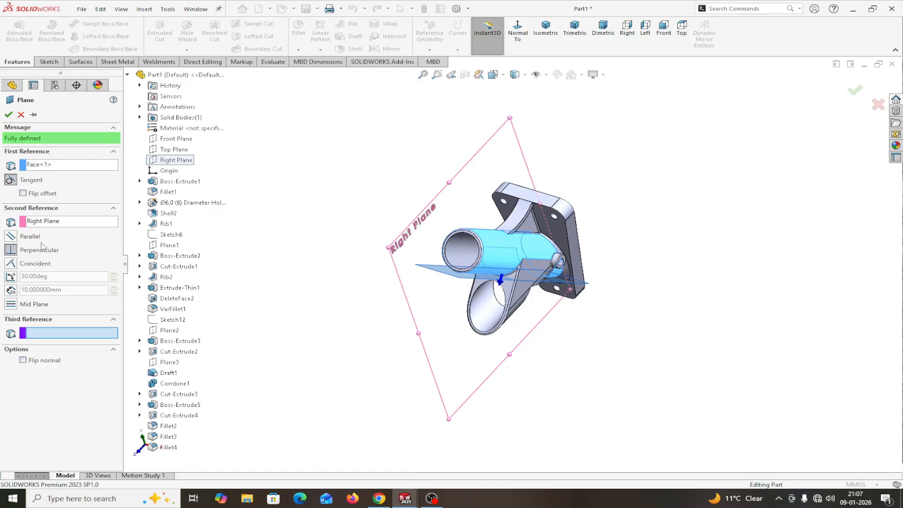
{"action": "left_click", "coordinate": [11, 277]}
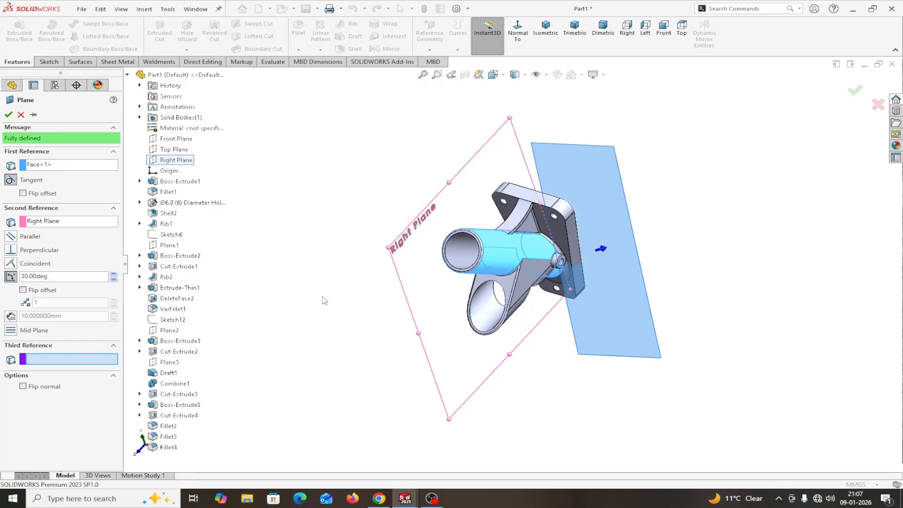
{"action": "mouse_move", "coordinate": [324, 301]}
{"action": "middle_mouse_down"}
{"action": "mouse_move", "coordinate": [323, 310]}
{"action": "mouse_move", "coordinate": [352, 301]}
{"action": "mouse_move", "coordinate": [360, 316]}
{"action": "mouse_move", "coordinate": [367, 306]}
{"action": "mouse_move", "coordinate": [355, 309]}
{"action": "mouse_move", "coordinate": [361, 303]}
{"action": "mouse_move", "coordinate": [350, 289]}
{"action": "mouse_move", "coordinate": [353, 301]}
{"action": "mouse_move", "coordinate": [331, 302]}
{"action": "middle_mouse_up"}
{"action": "left_click", "coordinate": [8, 115]}
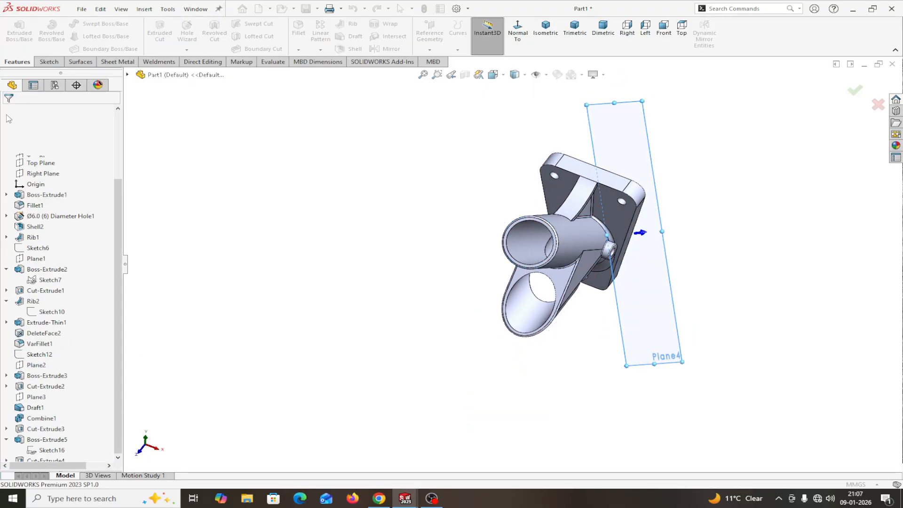
Step: Open Sketch20 on Plane4 and stretch the plane across the whole bracket
{"action": "left_click", "coordinate": [646, 314]}
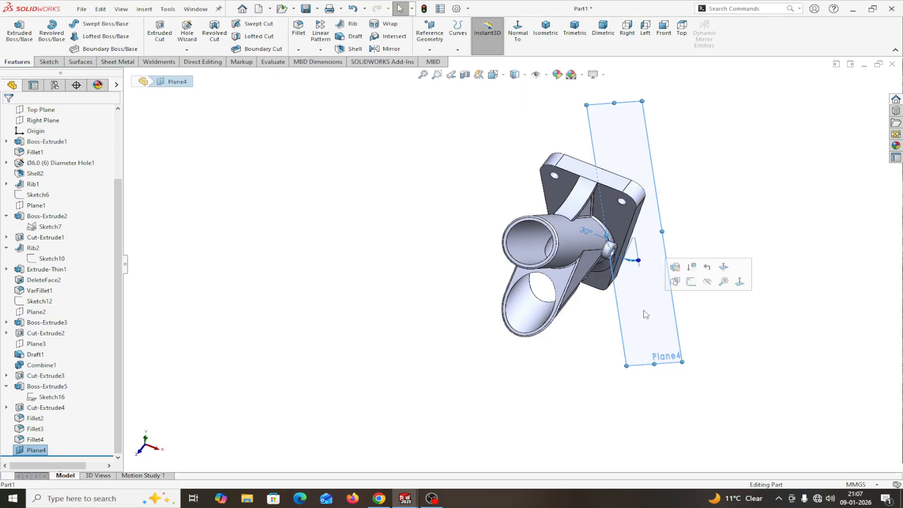
{"action": "left_click", "coordinate": [690, 281]}
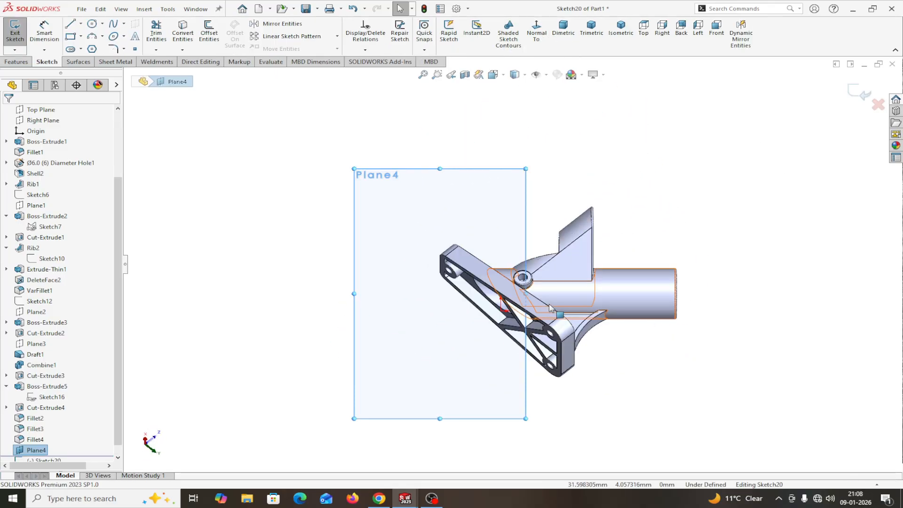
{"action": "left_click_drag", "start_coordinate": [525, 292], "coordinate": [798, 294]}
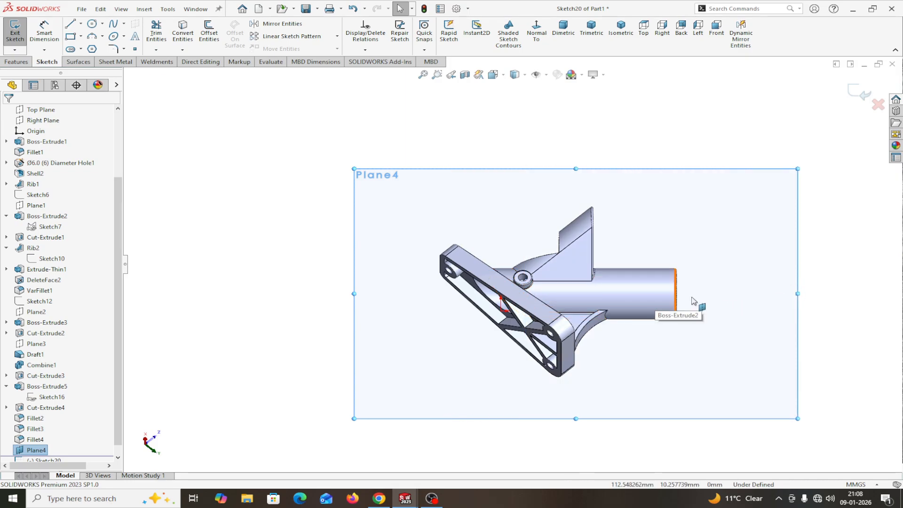
{"action": "scroll", "coordinate": [752, 300], "scroll_direction": "down", "scroll_amount": 2}
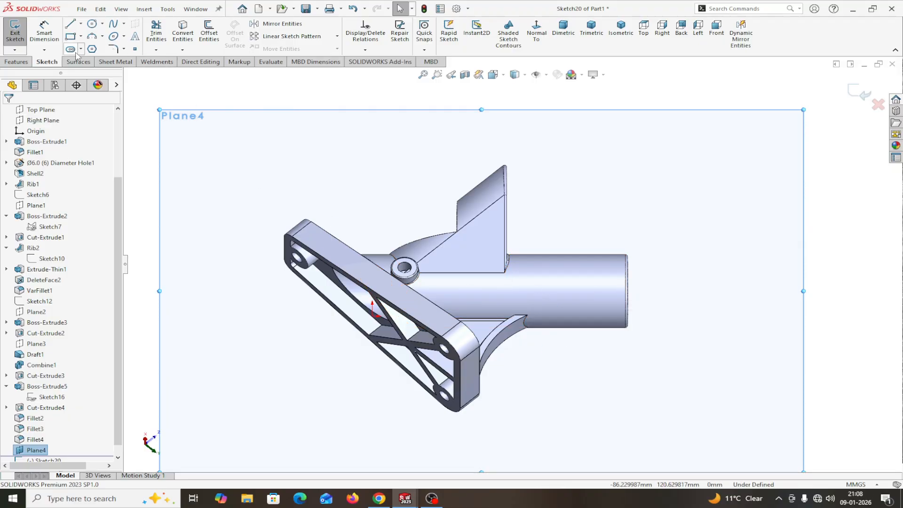
{"action": "left_click", "coordinate": [82, 24]}
Step: Sketch a horizontal construction centerline along the side of the tube in Sketch20
{"action": "left_click", "coordinate": [83, 45]}
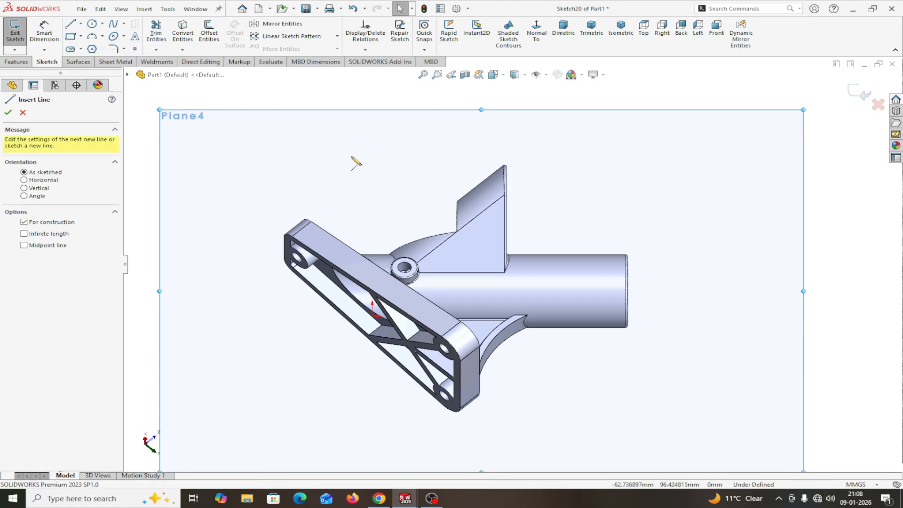
{"action": "left_click", "coordinate": [627, 280]}
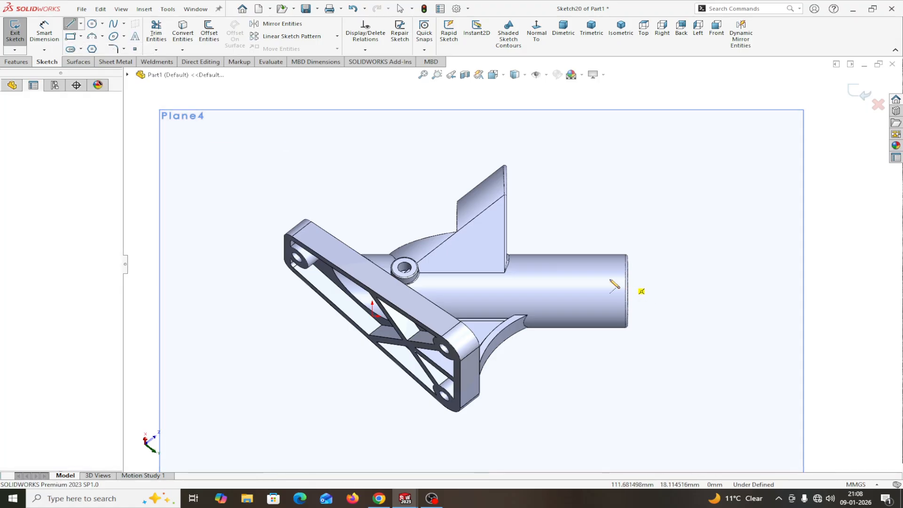
{"action": "right_click", "coordinate": [481, 287]}
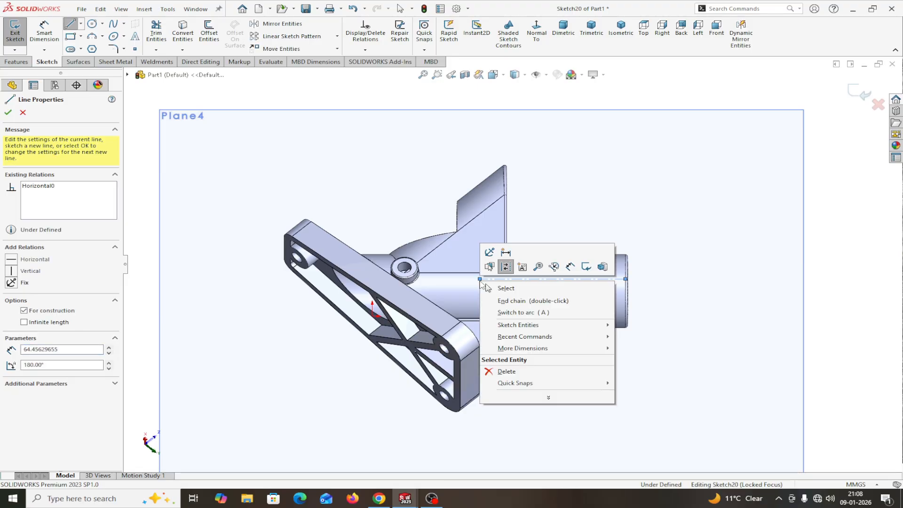
{"action": "left_click", "coordinate": [504, 288]}
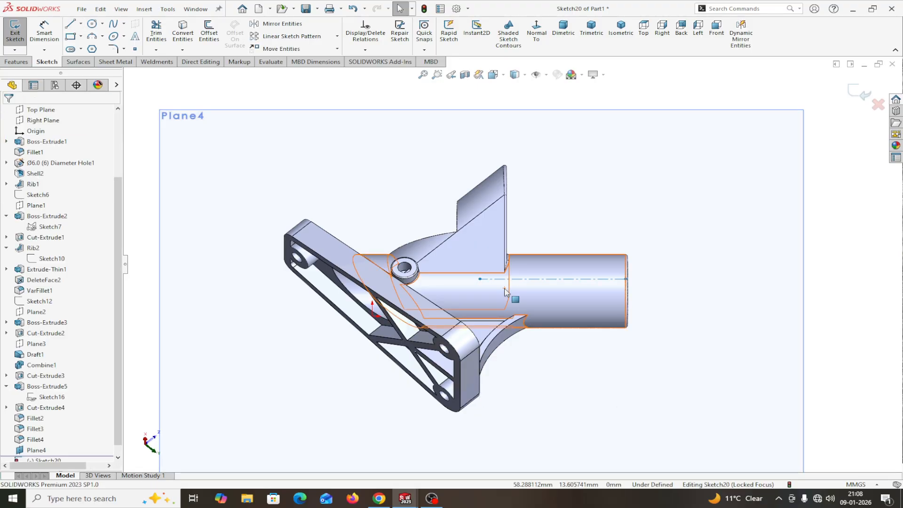
{"action": "left_click", "coordinate": [135, 38]}
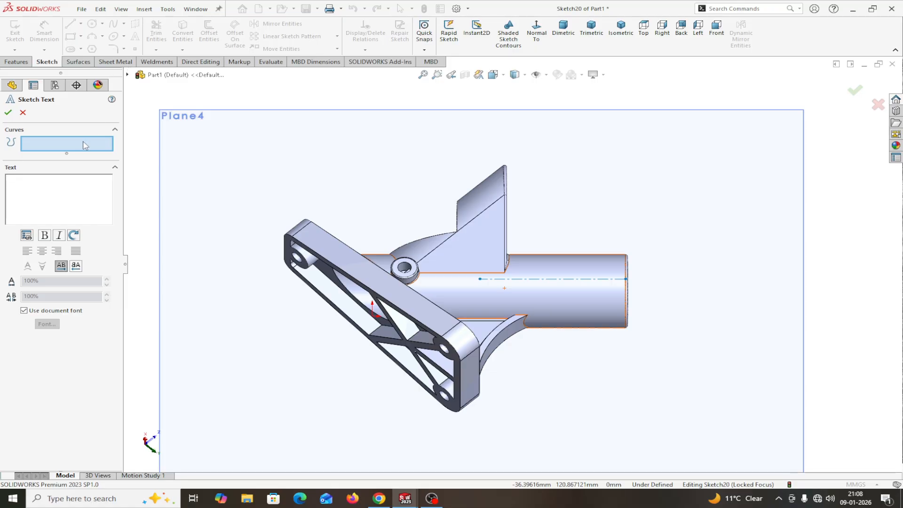
Step: Place 'MADE IN JAPAN' sketch text centred on the centerline, with Use document font unchecked
{"action": "left_click", "coordinate": [527, 280]}
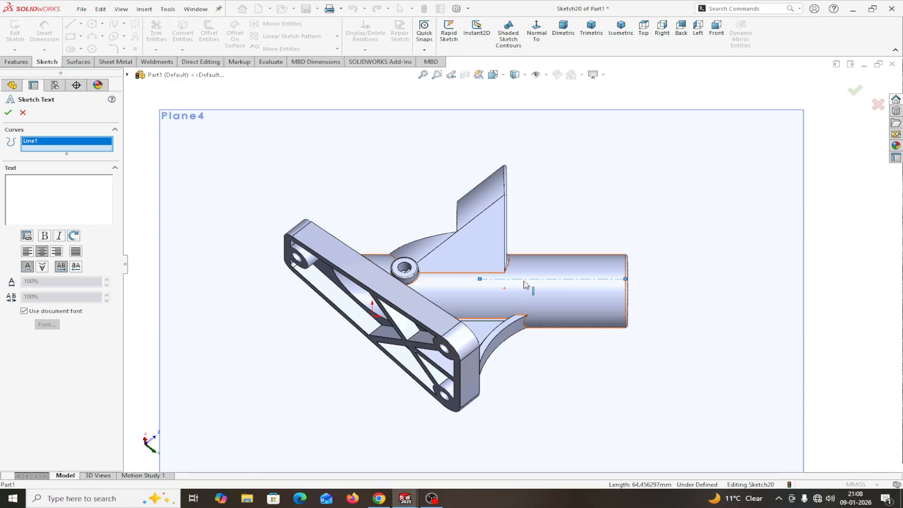
{"action": "left_click", "coordinate": [35, 191]}
{"action": "type", "text": "MADE IN JA"}
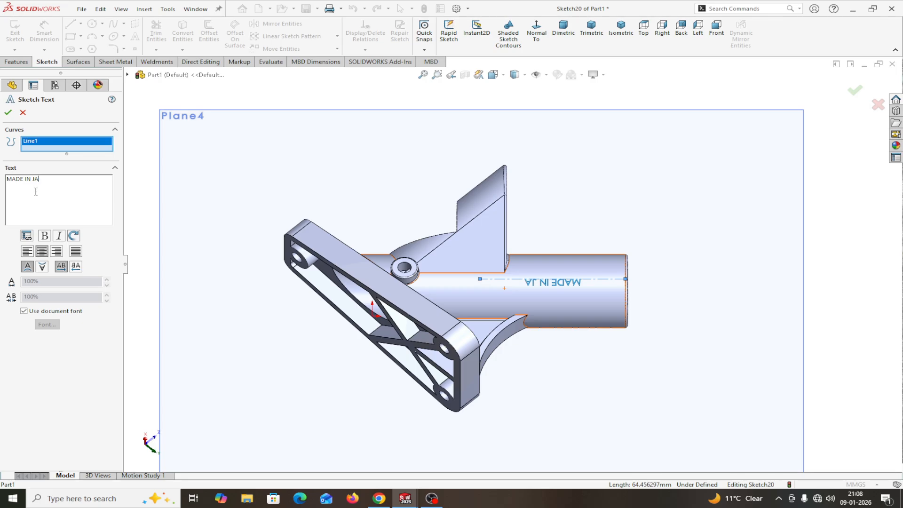
{"action": "type", "text": "PAN"}
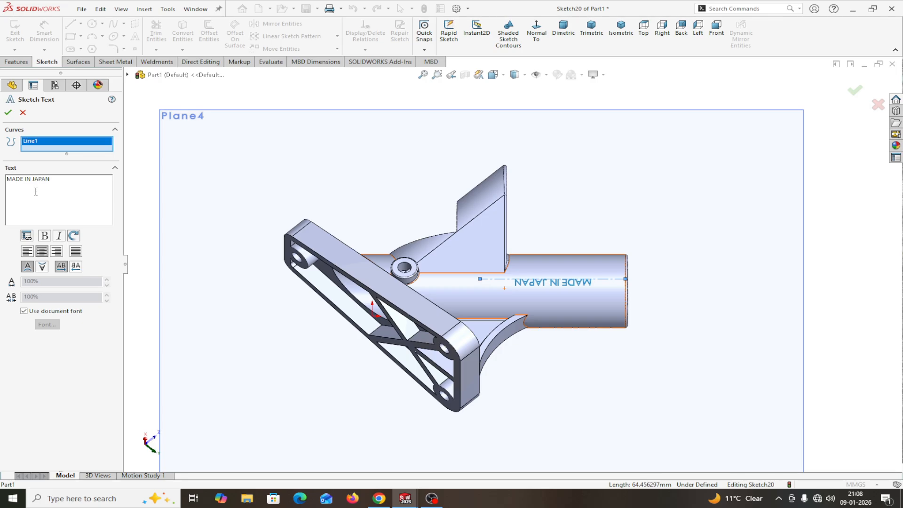
{"action": "left_click", "coordinate": [43, 251]}
{"action": "left_click", "coordinate": [31, 254]}
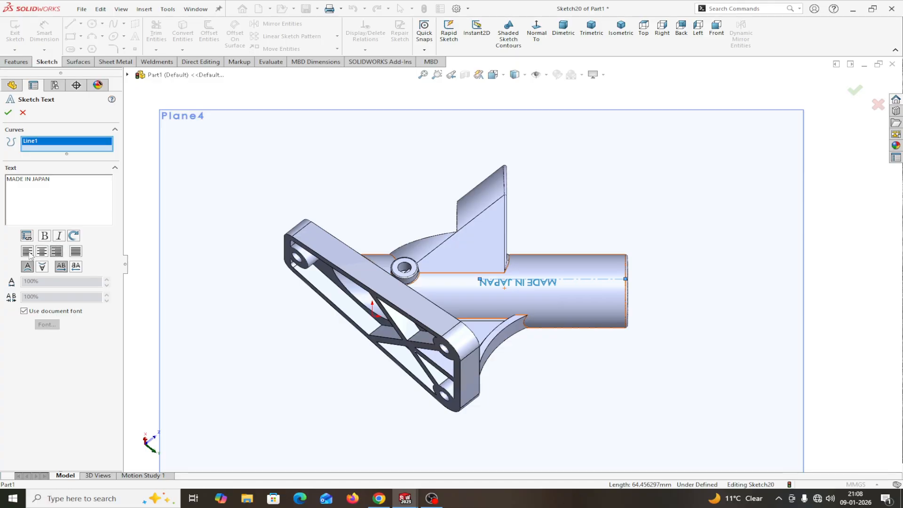
{"action": "left_click", "coordinate": [42, 252]}
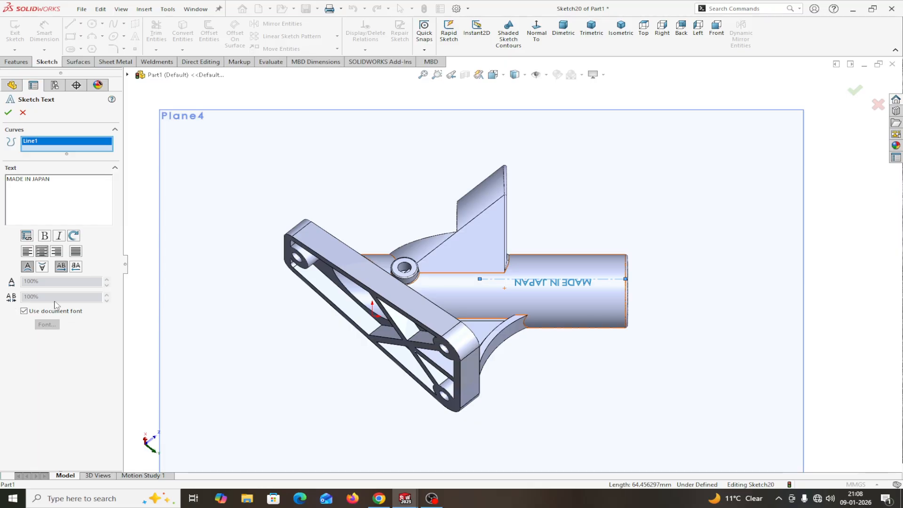
{"action": "left_click", "coordinate": [24, 311]}
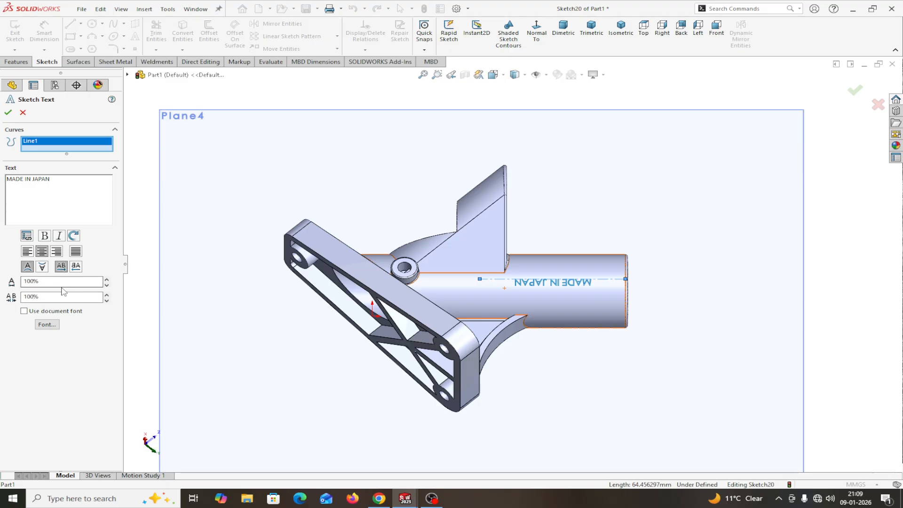
Step: Set the text to Century Gothic Bold at 5 mm height and accept the sketch text
{"action": "left_click", "coordinate": [47, 324]}
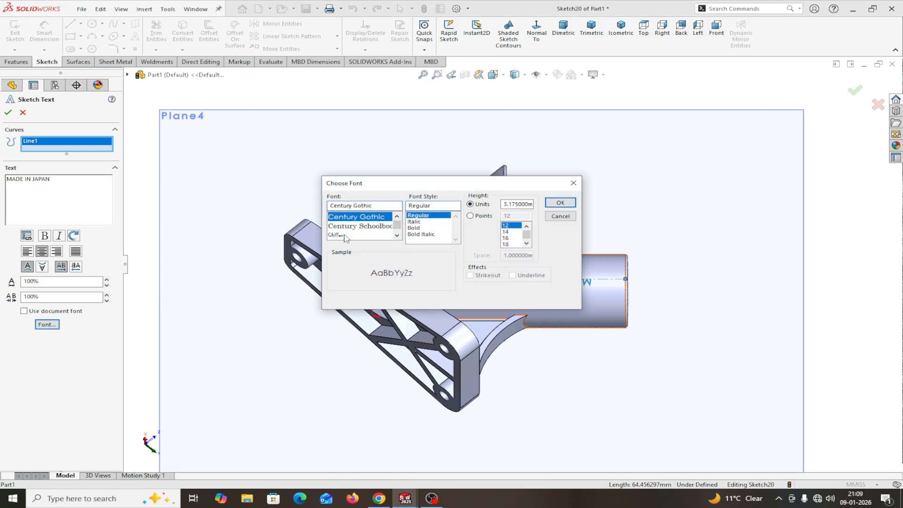
{"action": "left_click", "coordinate": [418, 228]}
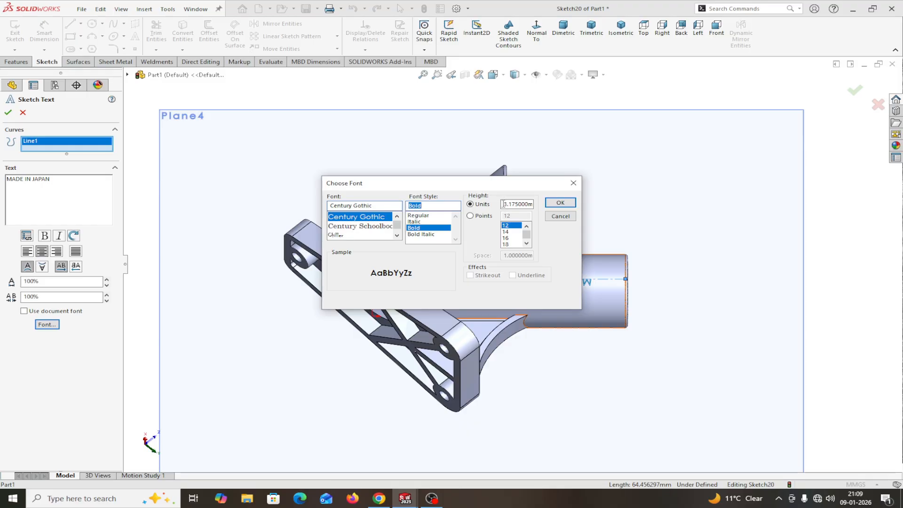
{"action": "left_click_drag", "start_coordinate": [505, 204], "coordinate": [542, 203]}
{"action": "type", "text": "56"}
{"action": "left_click", "coordinate": [560, 203]}
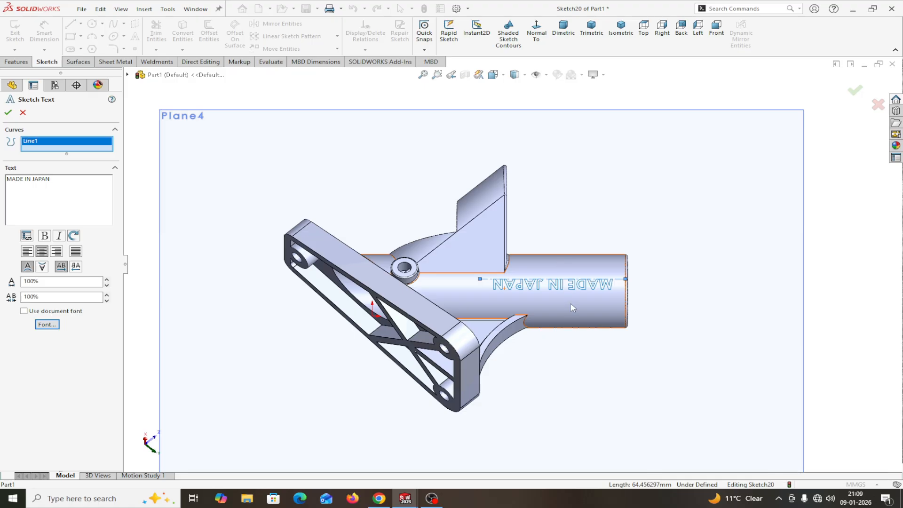
{"action": "left_click", "coordinate": [7, 113]}
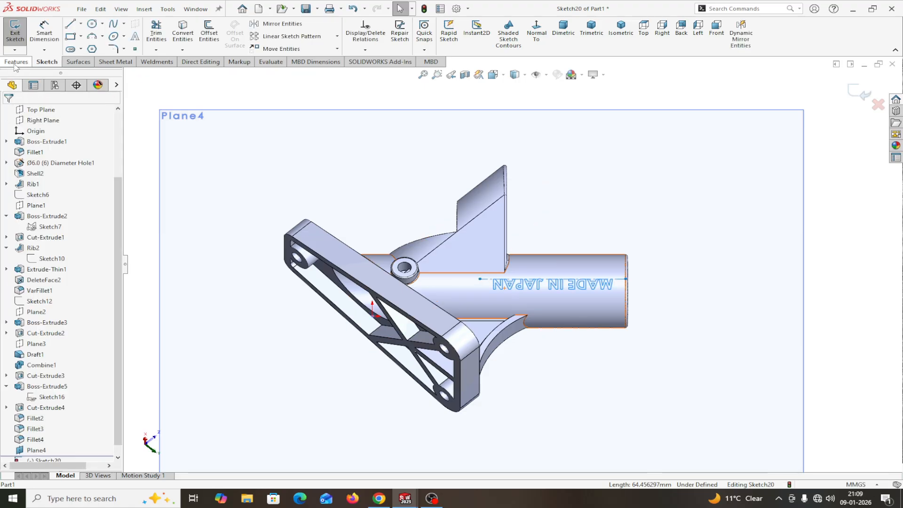
Step: Emboss the MADE IN JAPAN sketch 1 mm onto the tube face as Wrap1
{"action": "left_click", "coordinate": [862, 95]}
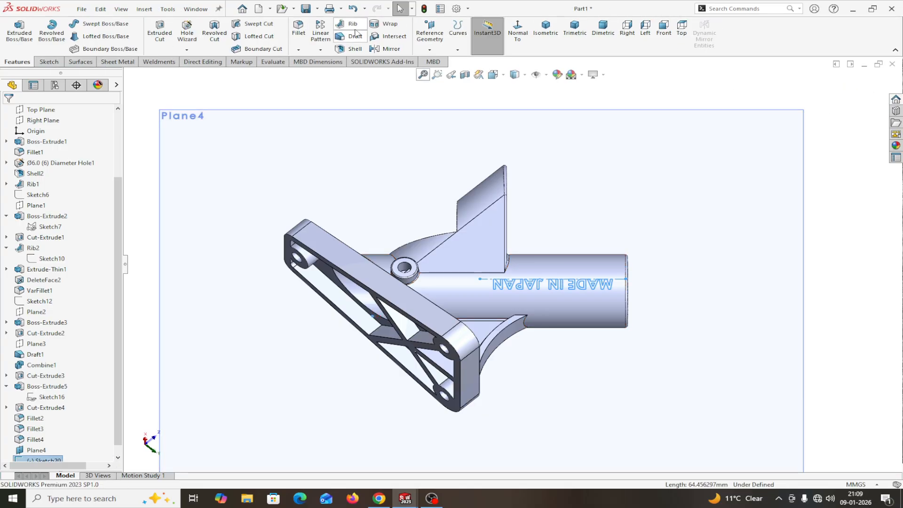
{"action": "left_click", "coordinate": [388, 24]}
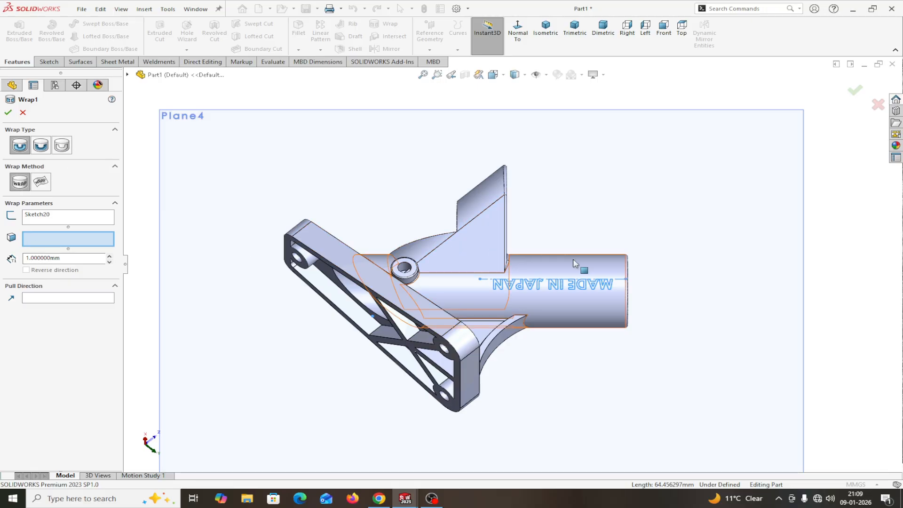
{"action": "left_click", "coordinate": [582, 270]}
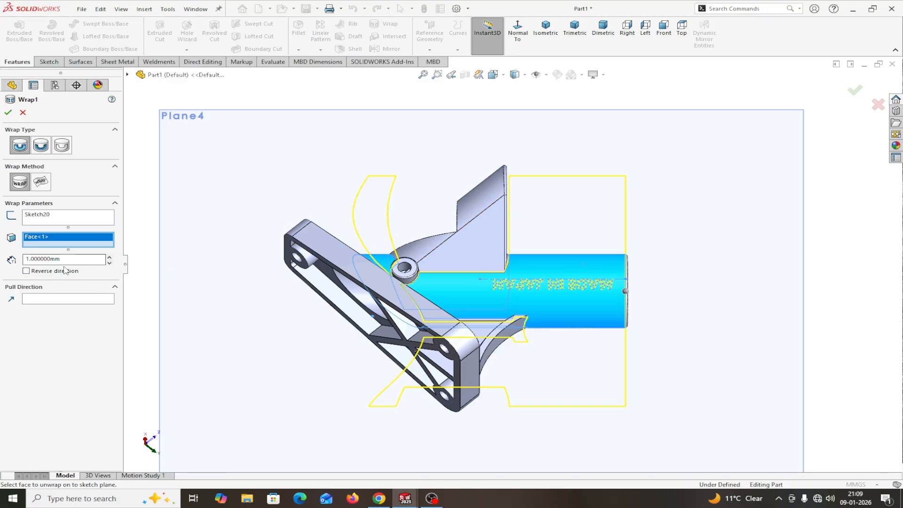
{"action": "left_click", "coordinate": [8, 113]}
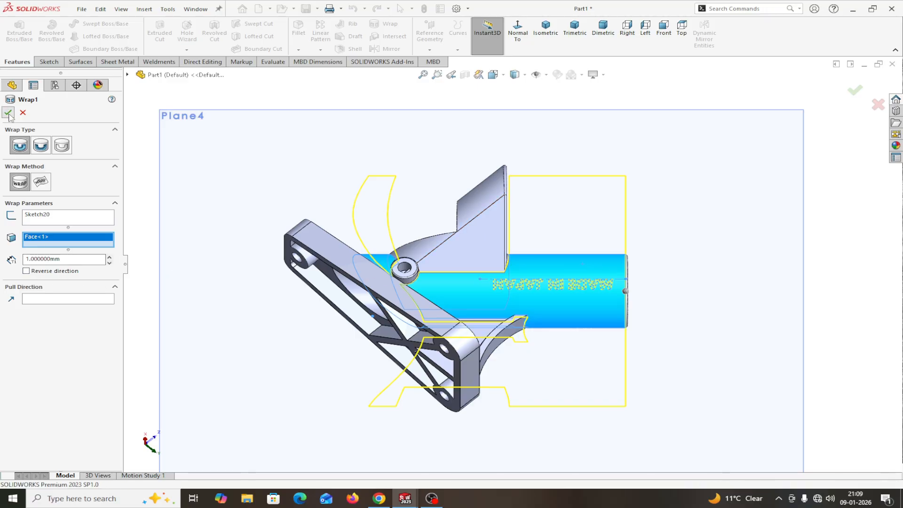
{"action": "middle_click_drag", "start_coordinate": [842, 309], "coordinate": [802, 205]}
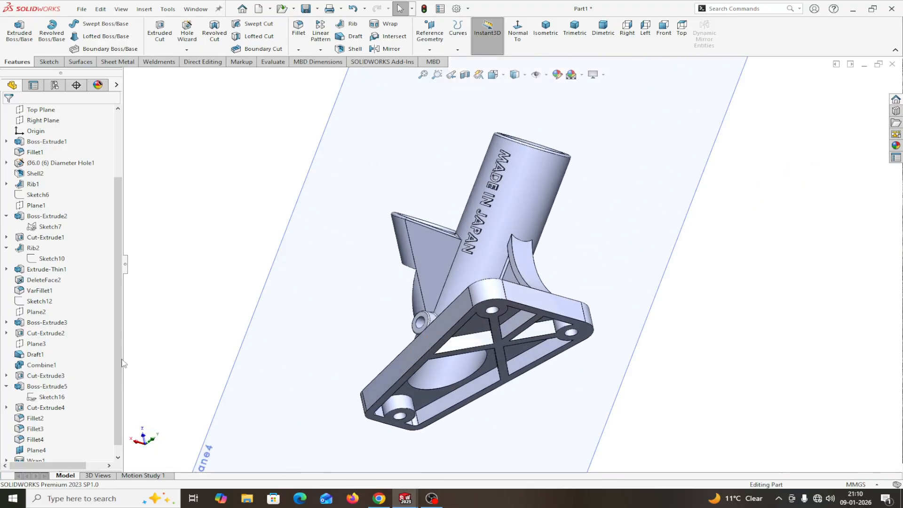
Step: Colour the Wrap1 lettering magenta (RGB 255, 0, 255) and zoom to fit the model
{"action": "scroll", "coordinate": [120, 371], "scroll_direction": "down", "scroll_amount": 1}
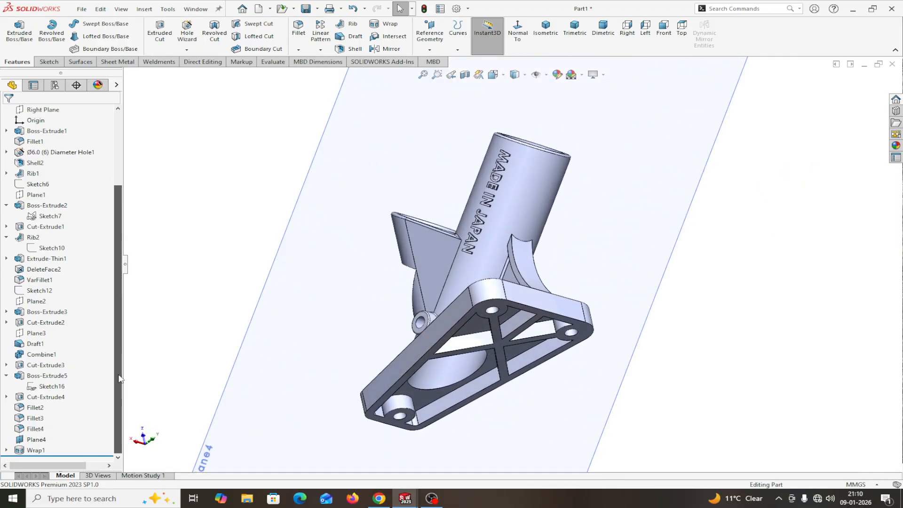
{"action": "left_click", "coordinate": [34, 451]}
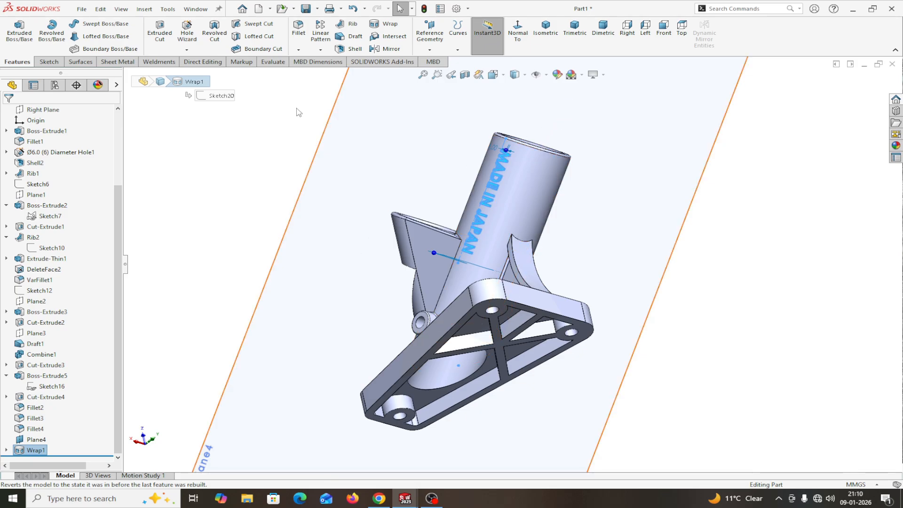
{"action": "left_click", "coordinate": [117, 85]}
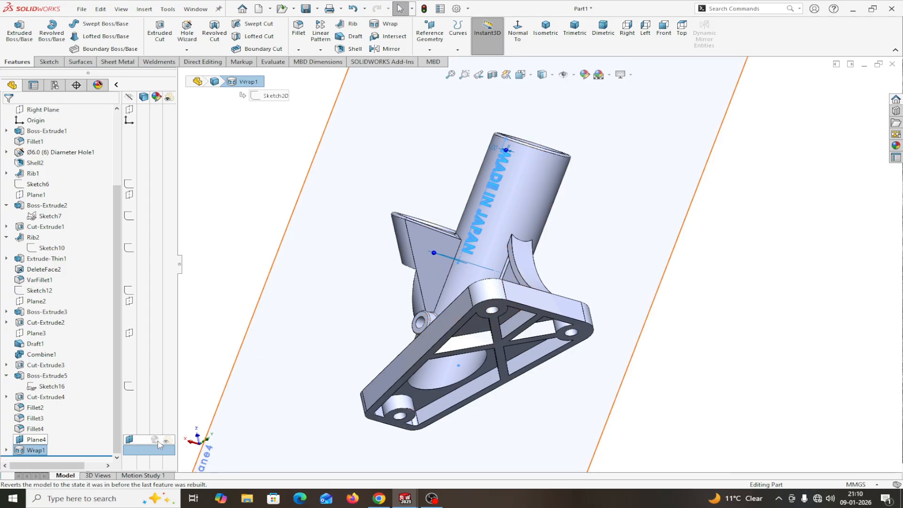
{"action": "left_click", "coordinate": [157, 451]}
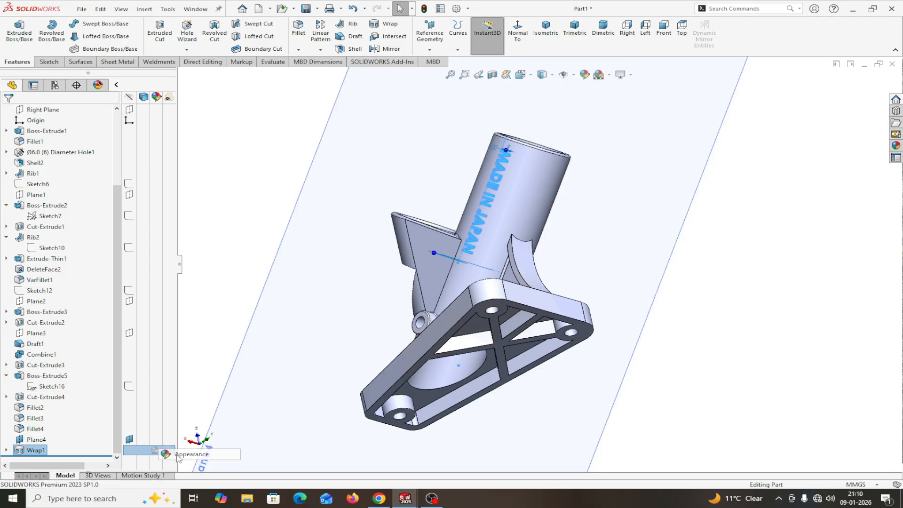
{"action": "left_click", "coordinate": [176, 454]}
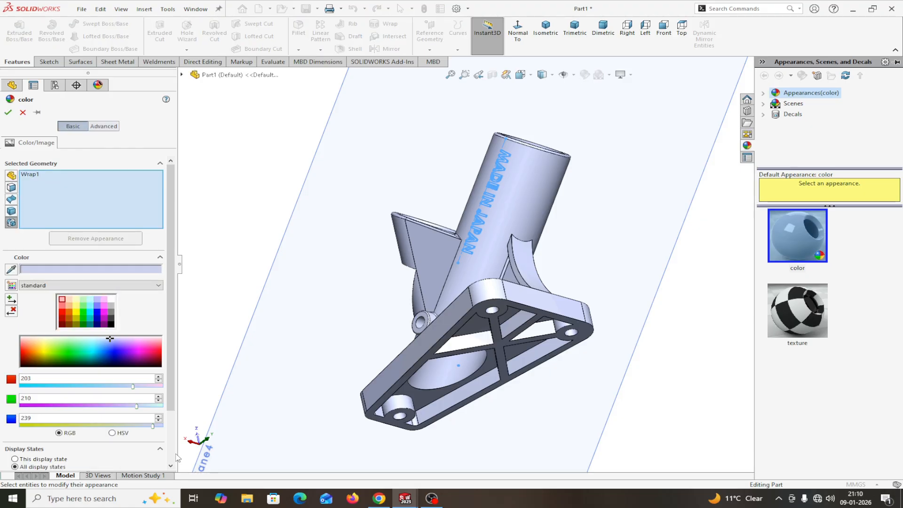
{"action": "left_click", "coordinate": [104, 311]}
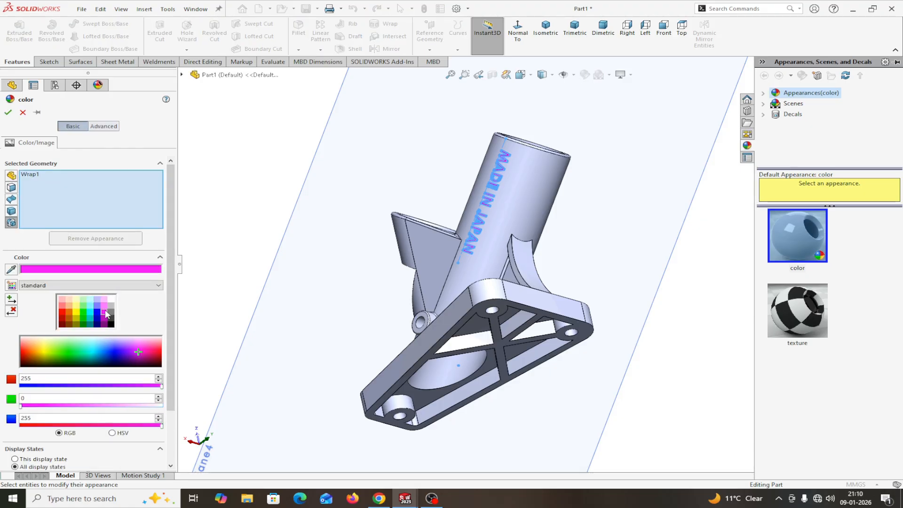
{"action": "left_click", "coordinate": [8, 112]}
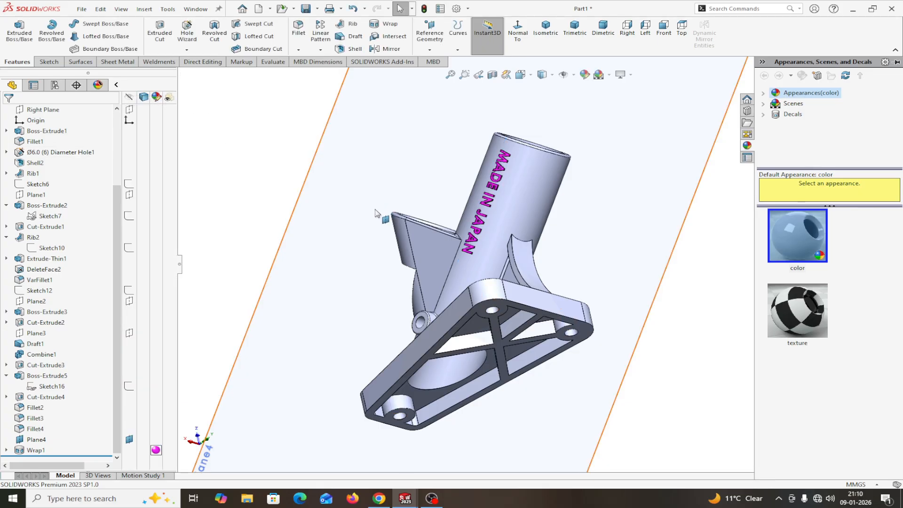
{"action": "key", "text": "f"}
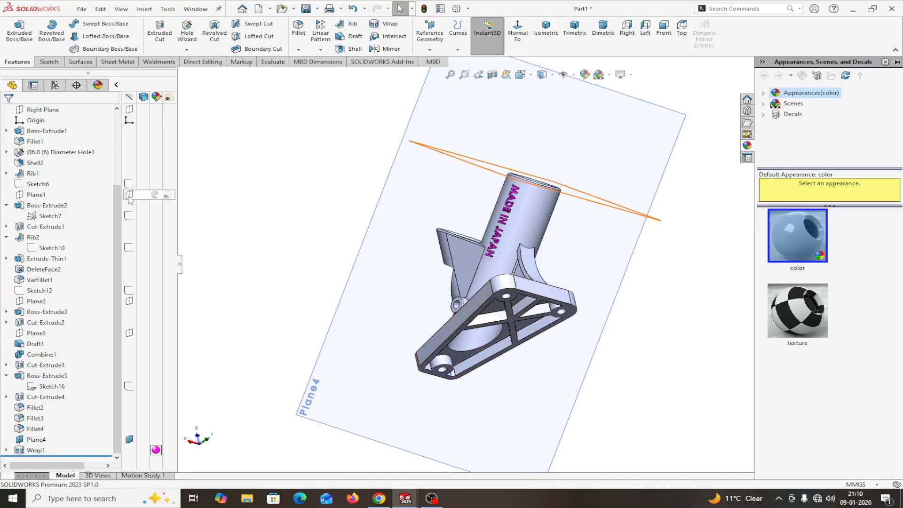
{"action": "scroll", "coordinate": [130, 200], "scroll_direction": "up", "scroll_amount": 3}
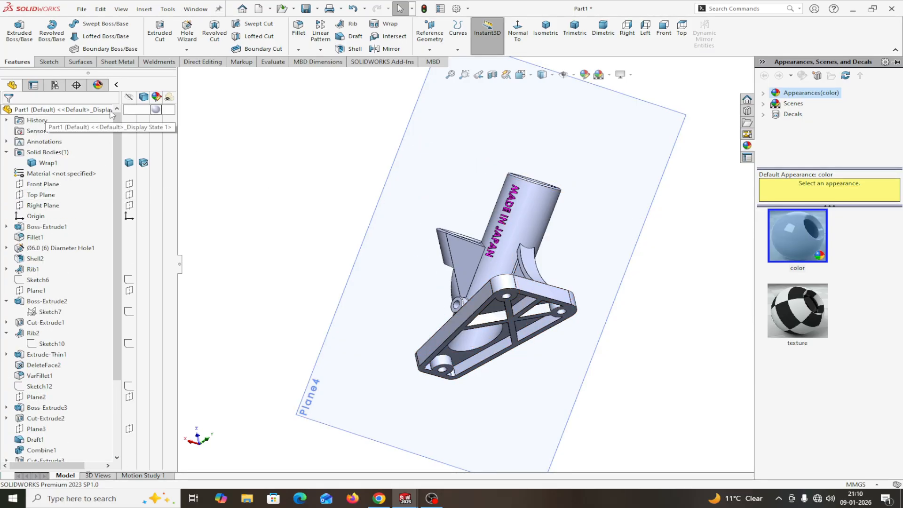
Step: Open Part1's appearance editor and browse the Plastic appearance library
{"action": "left_click", "coordinate": [153, 109]}
{"action": "left_click", "coordinate": [187, 114]}
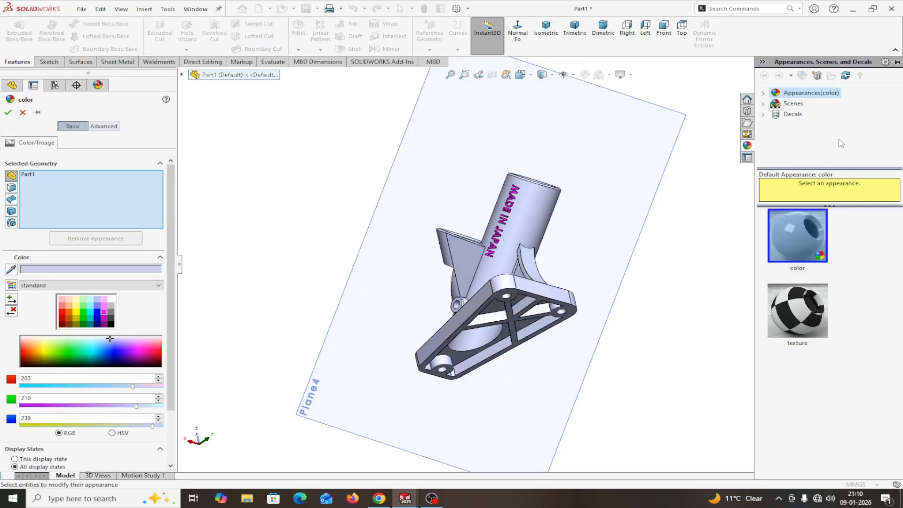
{"action": "left_click", "coordinate": [763, 93]}
{"action": "left_click", "coordinate": [804, 103]}
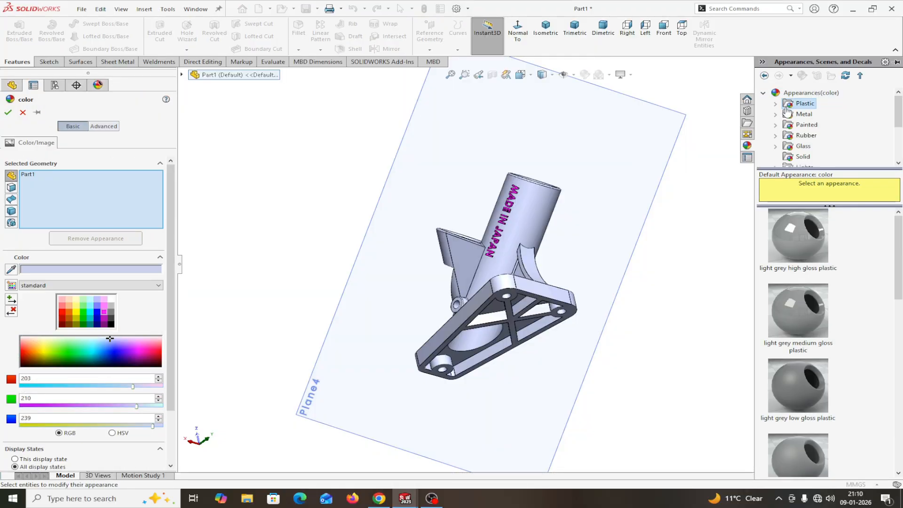
{"action": "left_click", "coordinate": [775, 104]}
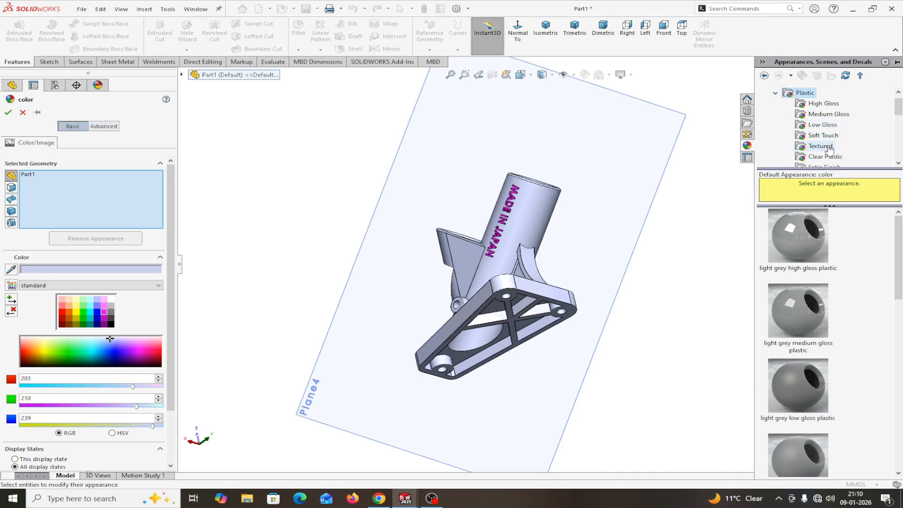
{"action": "scroll", "coordinate": [830, 149], "scroll_direction": "down", "scroll_amount": 2}
{"action": "scroll", "coordinate": [828, 146], "scroll_direction": "up", "scroll_amount": 2}
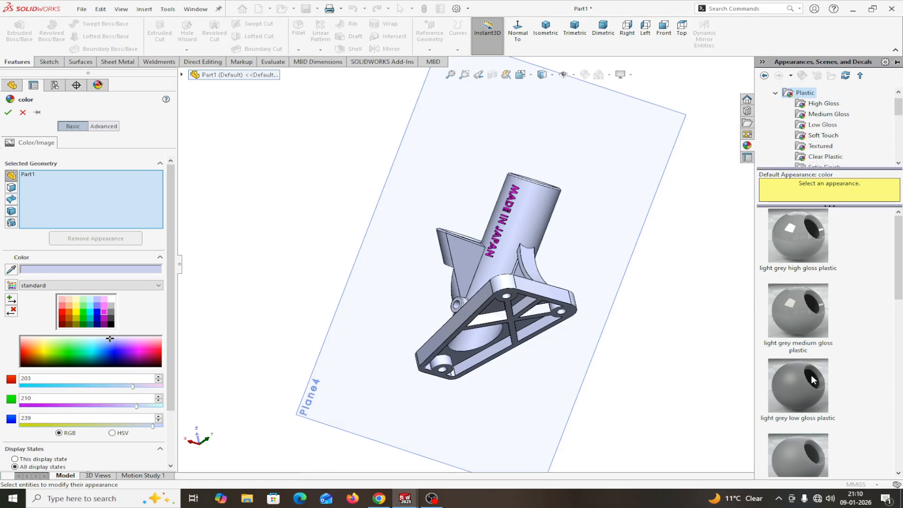
{"action": "scroll", "coordinate": [811, 383], "scroll_direction": "down", "scroll_amount": 3}
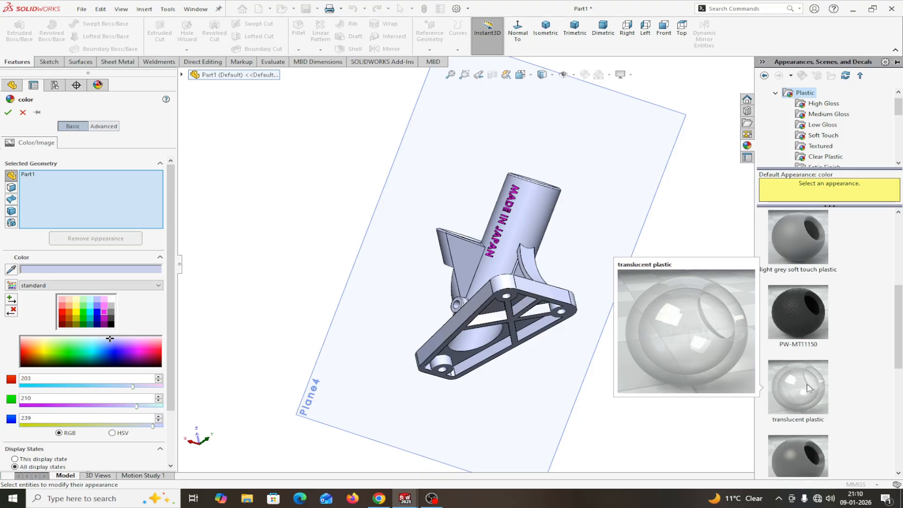
{"action": "scroll", "coordinate": [806, 382], "scroll_direction": "up", "scroll_amount": 3}
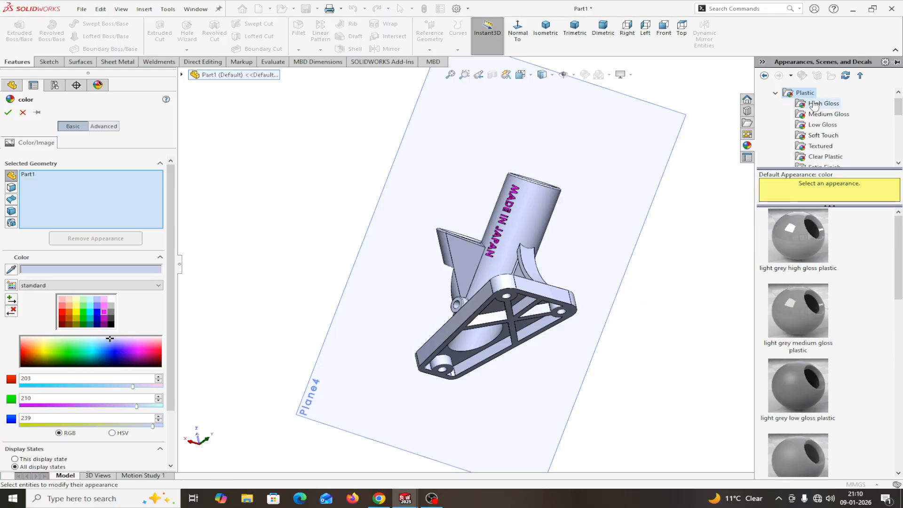
{"action": "scroll", "coordinate": [827, 154], "scroll_direction": "down", "scroll_amount": 1}
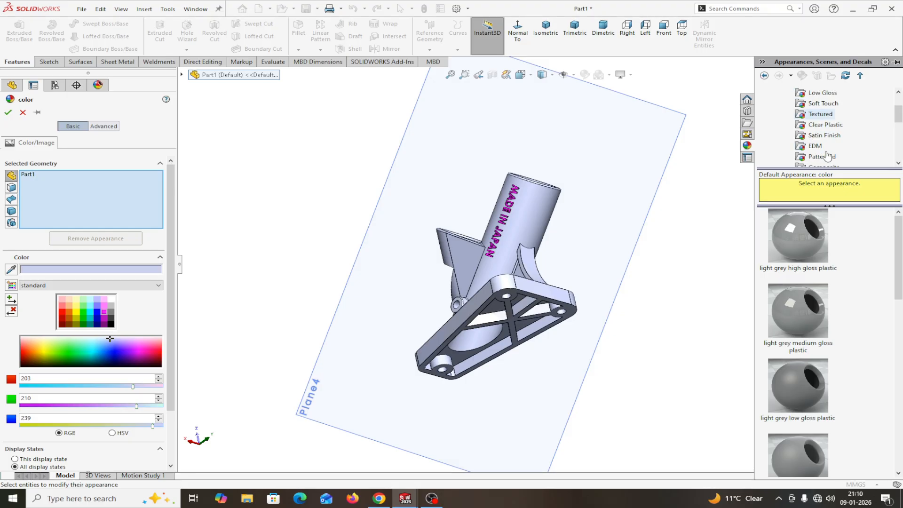
Step: Compare plastic finishes and apply dark grey medium gloss plastic (RGB 76, 76, 76) to the part
{"action": "left_click", "coordinate": [817, 146]}
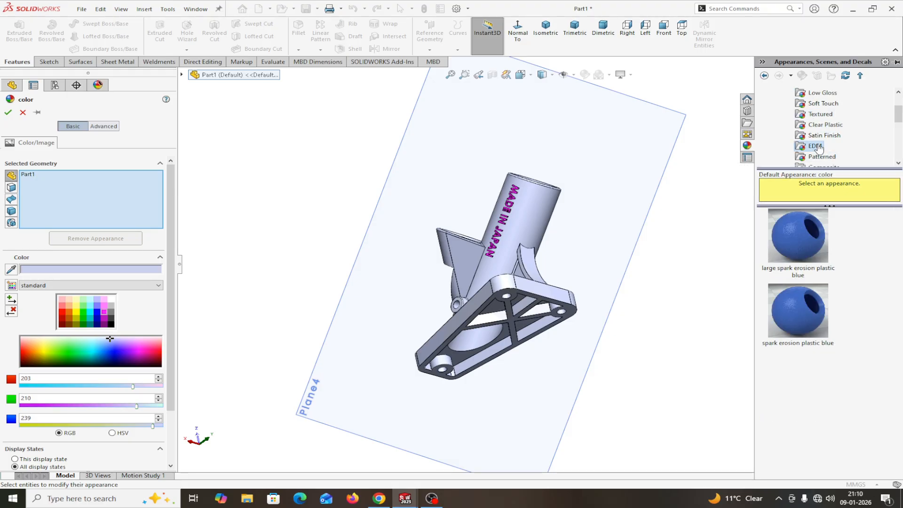
{"action": "left_click", "coordinate": [818, 137]}
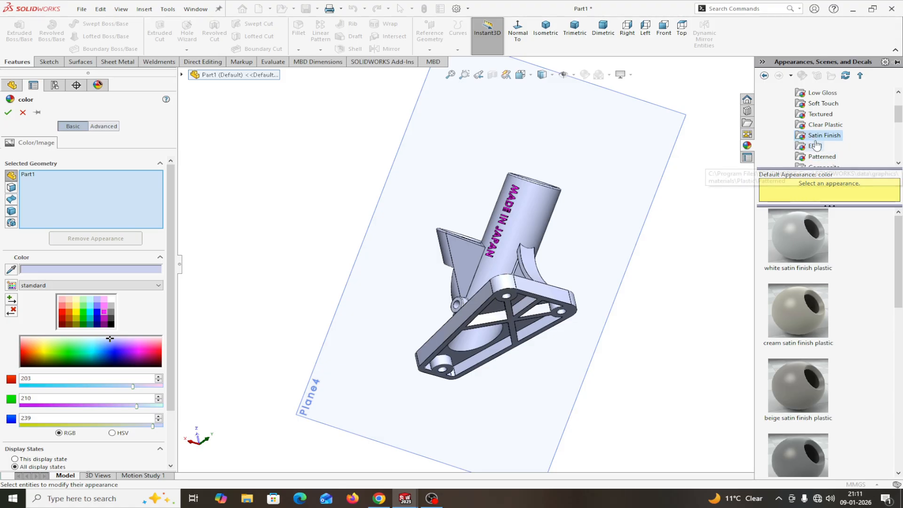
{"action": "left_click", "coordinate": [820, 103]}
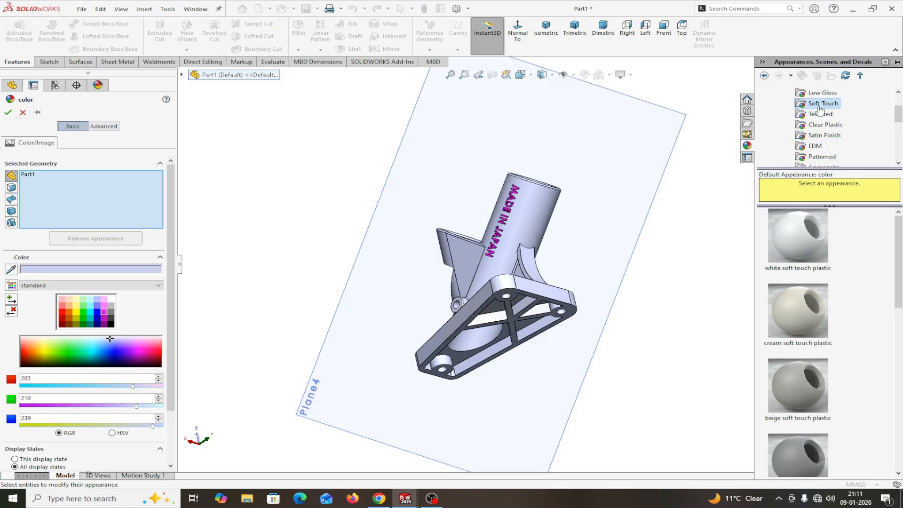
{"action": "left_click", "coordinate": [822, 93]}
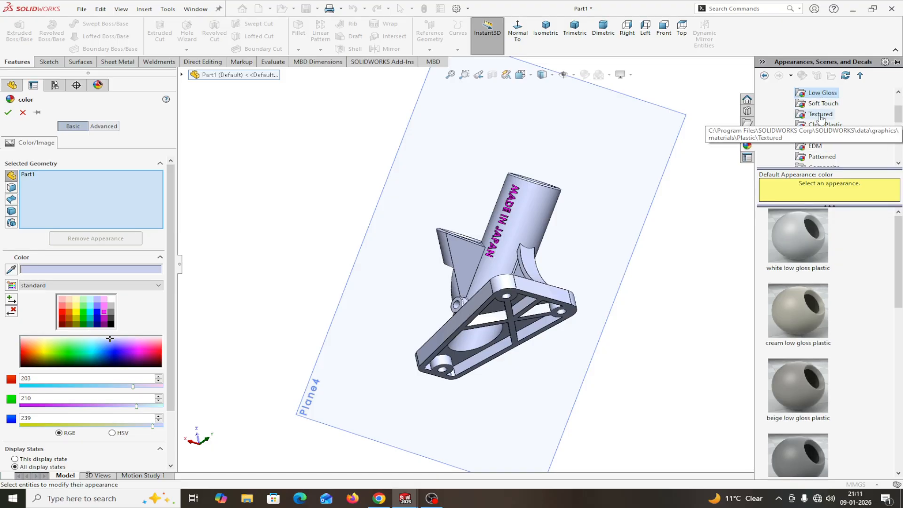
{"action": "scroll", "coordinate": [832, 123], "scroll_direction": "up", "scroll_amount": 2}
{"action": "left_click", "coordinate": [830, 125]}
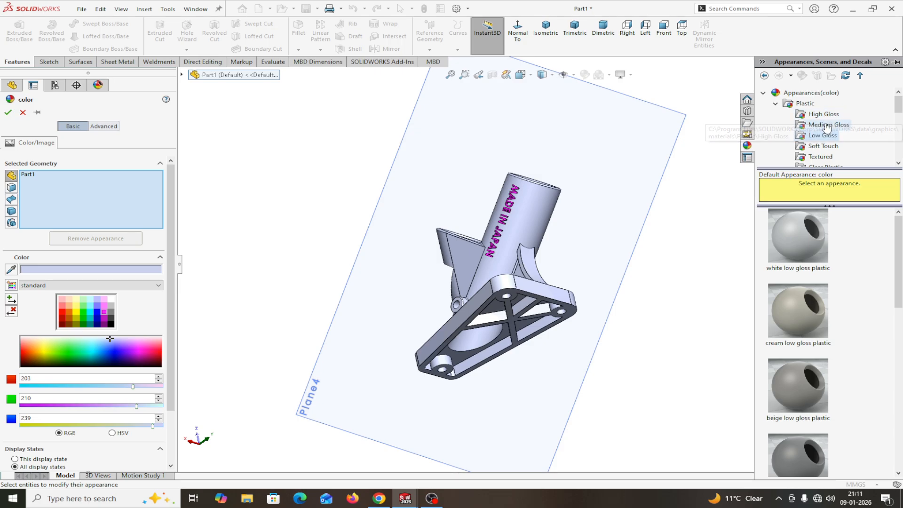
{"action": "scroll", "coordinate": [803, 301], "scroll_direction": "down", "scroll_amount": 9}
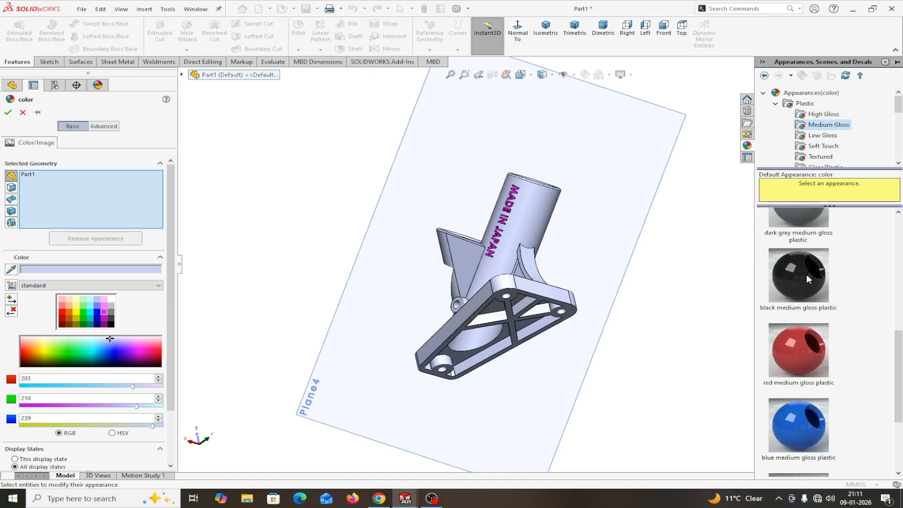
{"action": "left_click", "coordinate": [798, 229]}
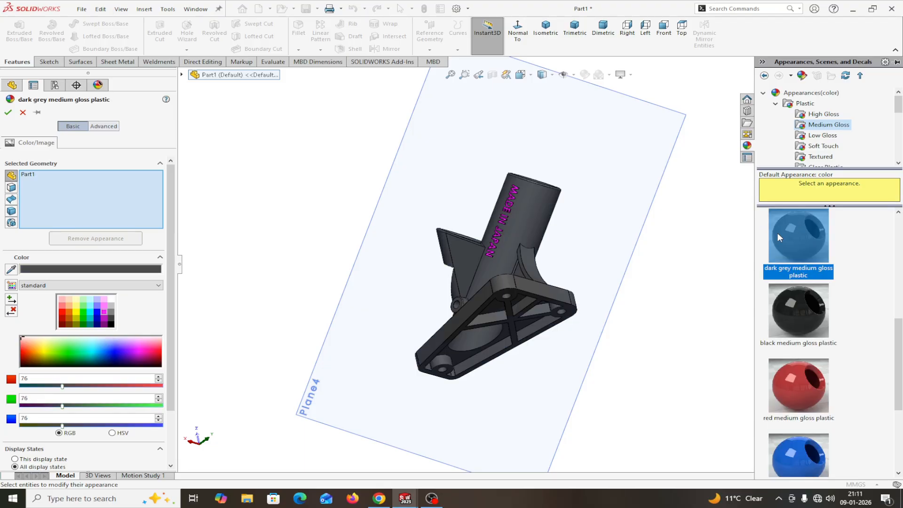
Step: Try red medium gloss plastic on the bracket, then restore dark grey medium gloss plastic
{"action": "left_click", "coordinate": [8, 113]}
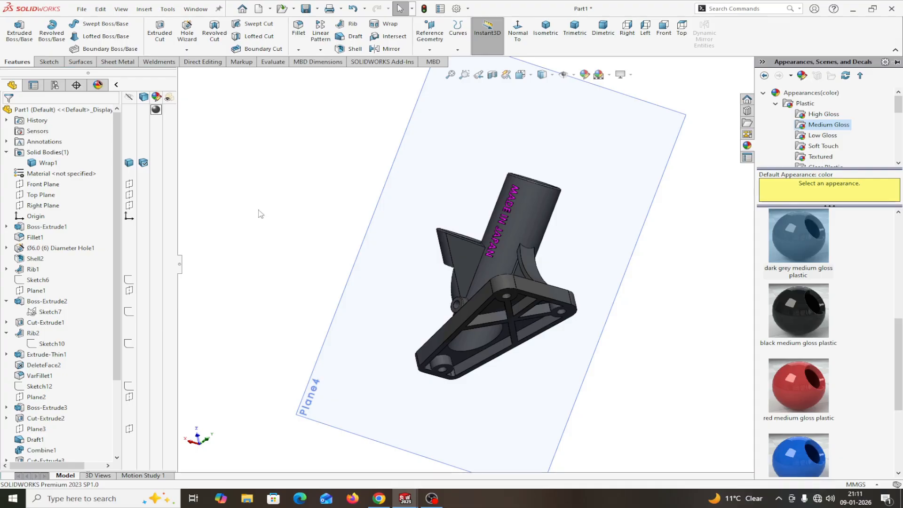
{"action": "scroll", "coordinate": [296, 225], "scroll_direction": "up", "scroll_amount": 2}
{"action": "middle_click_drag", "start_coordinate": [656, 307], "coordinate": [685, 331]}
{"action": "left_click", "coordinate": [797, 382]}
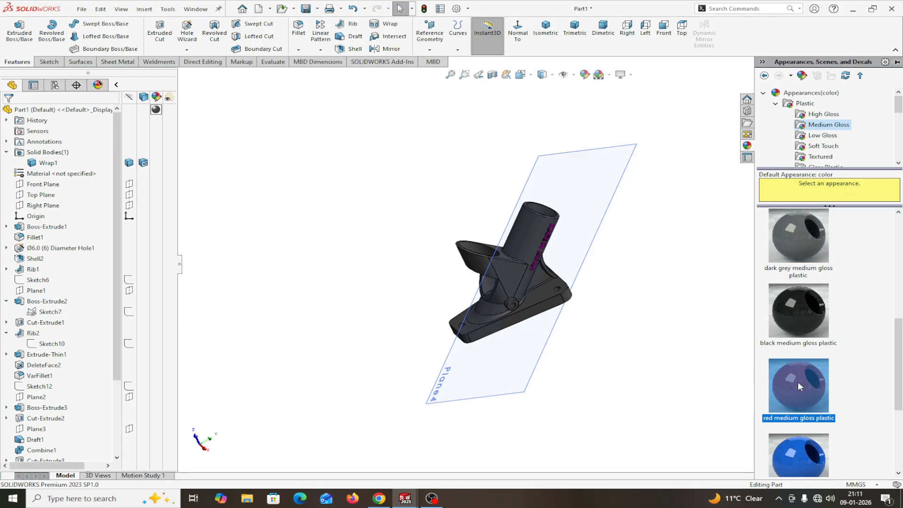
{"action": "double_click", "coordinate": [786, 376]}
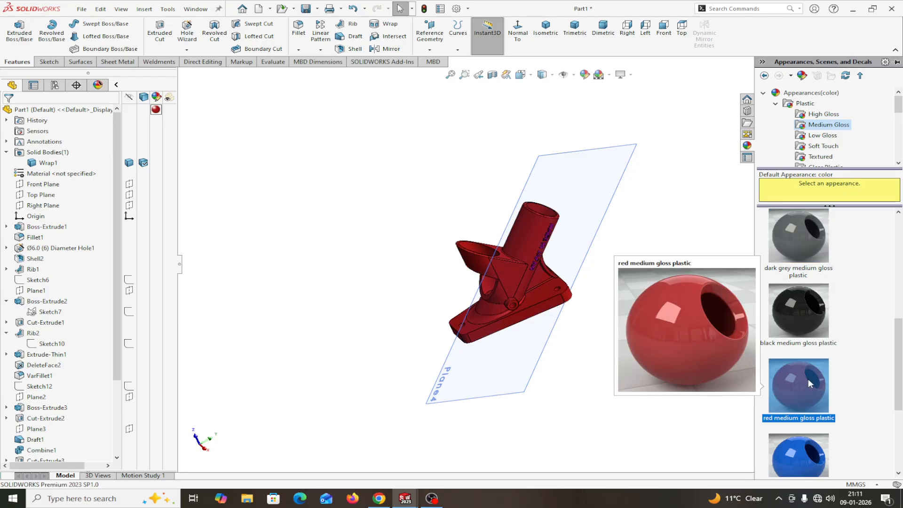
{"action": "scroll", "coordinate": [567, 320], "scroll_direction": "down", "scroll_amount": 5}
{"action": "middle_click_drag", "start_coordinate": [607, 285], "coordinate": [641, 326]}
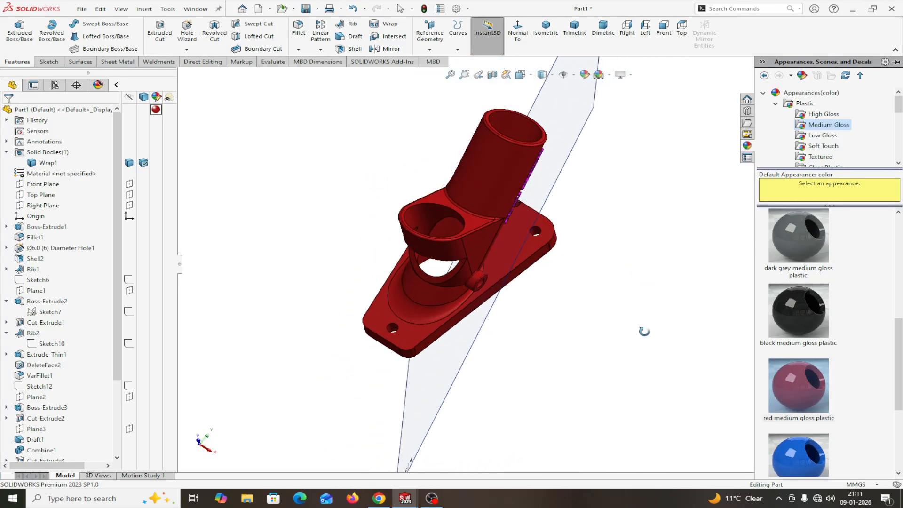
{"action": "double_click", "coordinate": [801, 240]}
Step: Hide Plane4 to reveal the magenta MADE IN JAPAN lettering
{"action": "middle_click_drag", "start_coordinate": [642, 288], "coordinate": [590, 212]}
{"action": "middle_click_drag", "start_coordinate": [586, 226], "coordinate": [609, 242]}
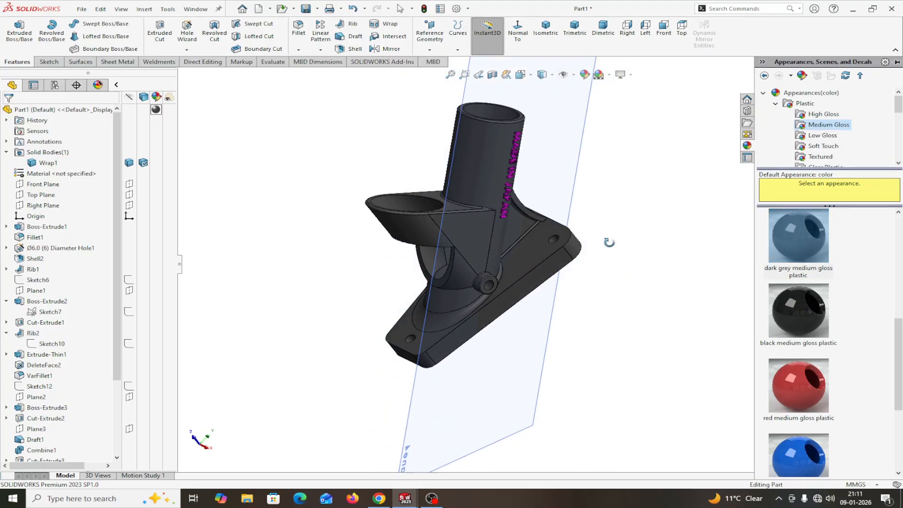
{"action": "left_click", "coordinate": [513, 380]}
{"action": "left_click", "coordinate": [574, 351]}
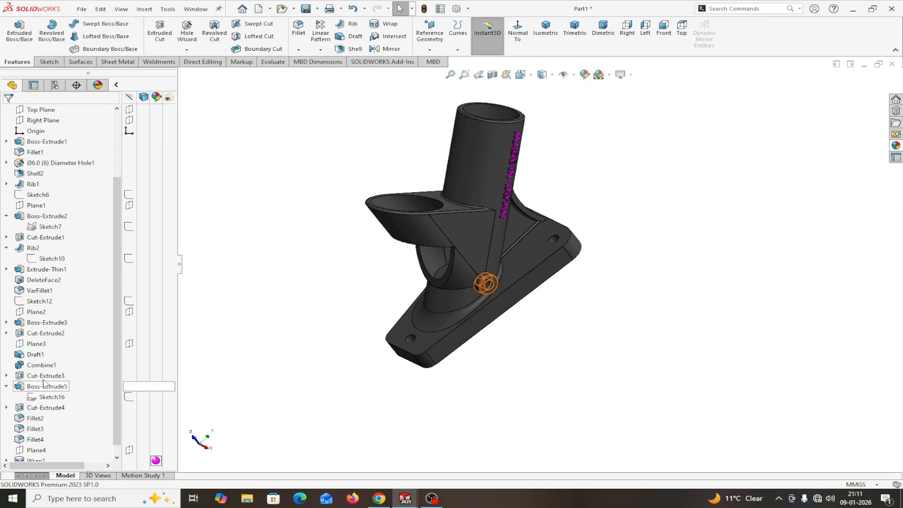
Step: Apply the Metal > Chrome 'satin finish chrome' appearance to the Cut-Extrude3 bore faces
{"action": "right_click", "coordinate": [156, 377]}
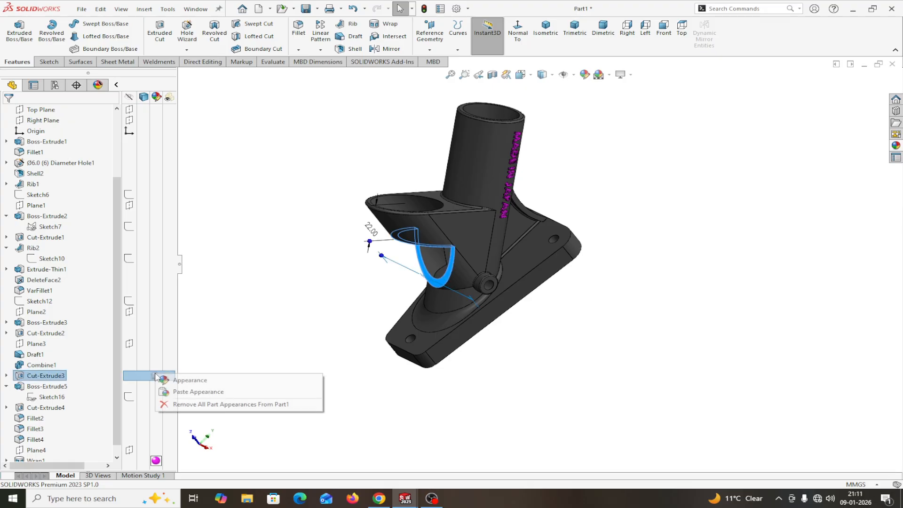
{"action": "left_click", "coordinate": [175, 380]}
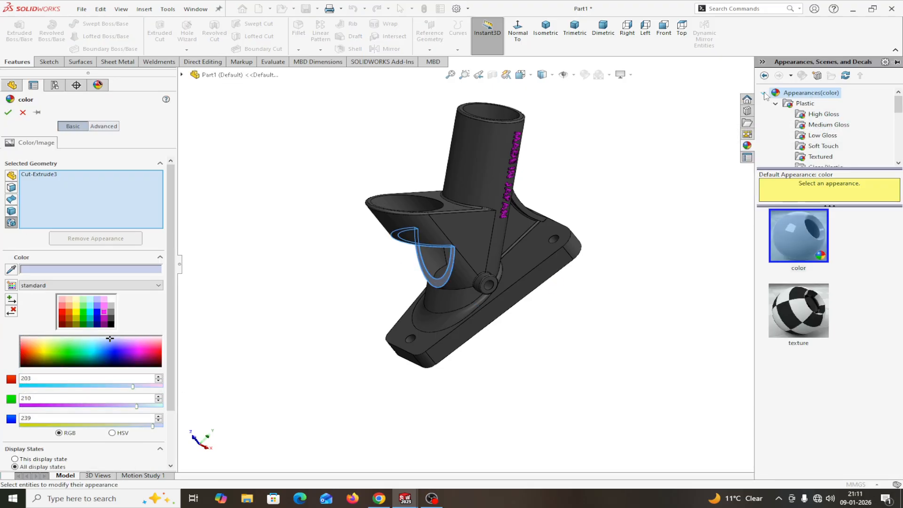
{"action": "left_click", "coordinate": [775, 104]}
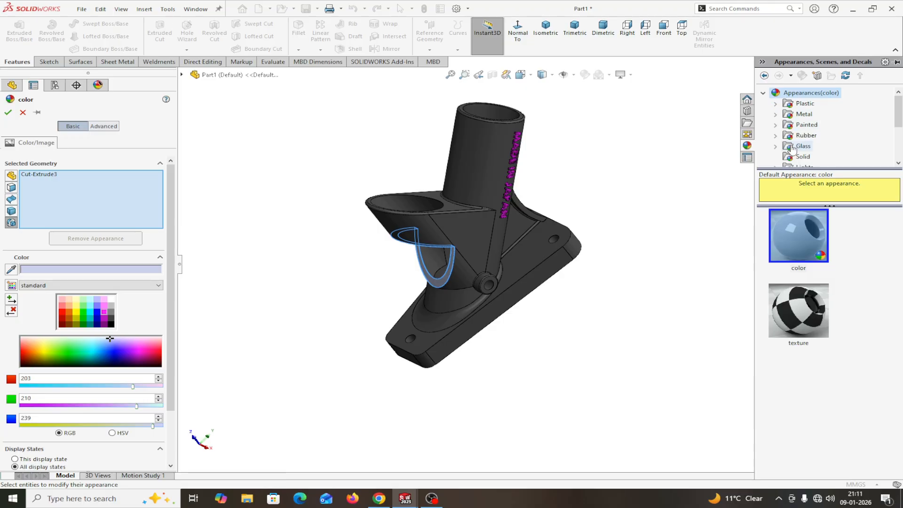
{"action": "left_click", "coordinate": [775, 115]}
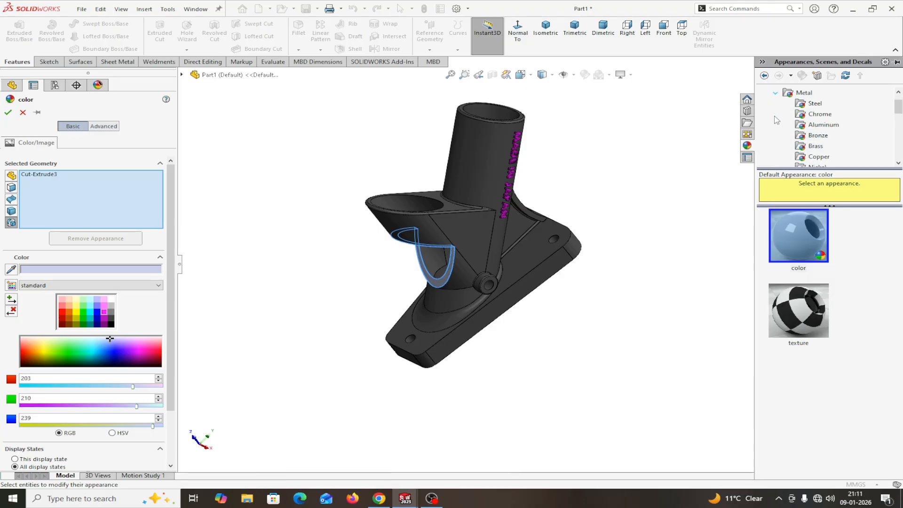
{"action": "left_click", "coordinate": [812, 118]}
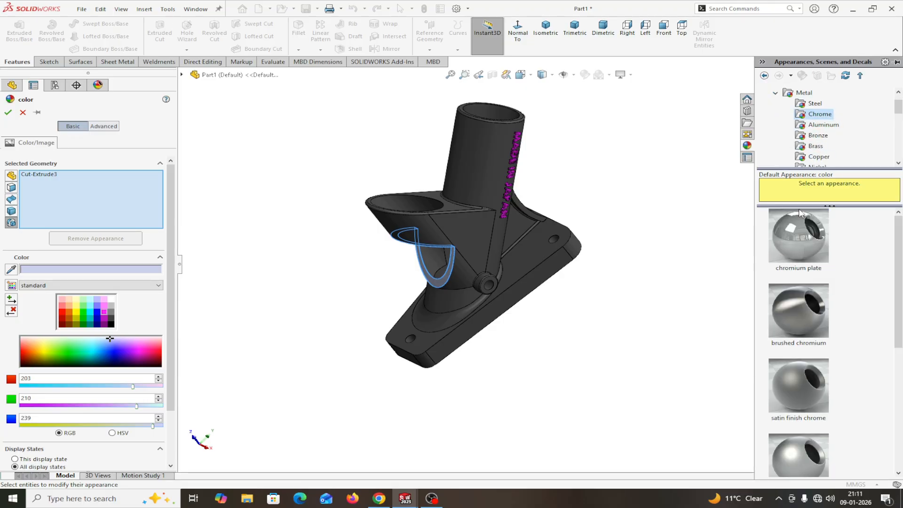
{"action": "left_click", "coordinate": [782, 391]}
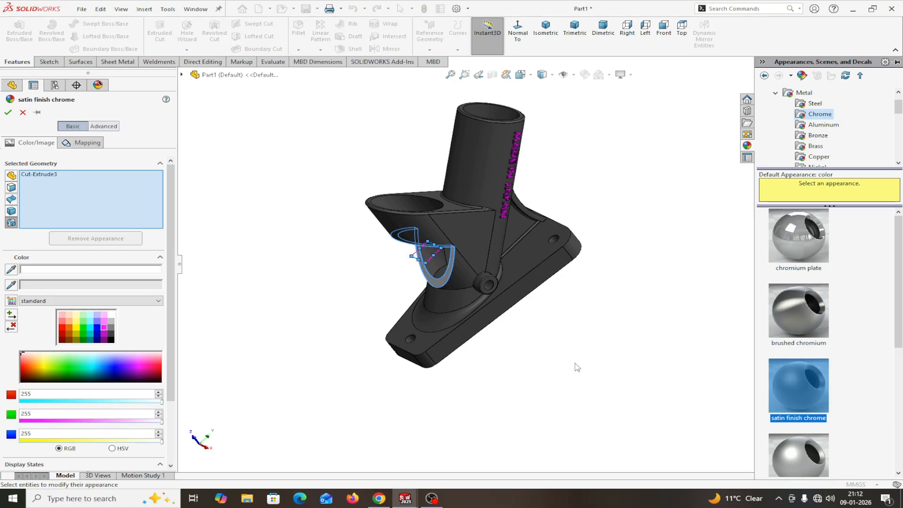
{"action": "left_click", "coordinate": [8, 113]}
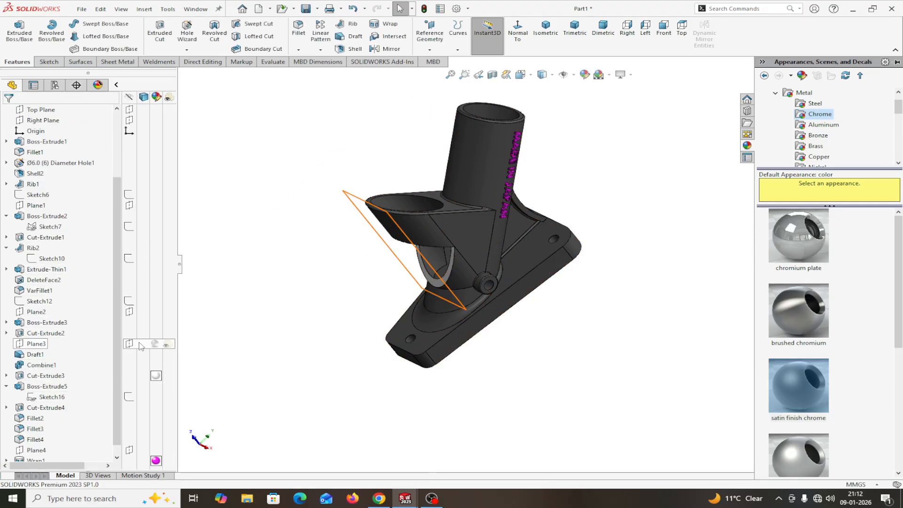
Step: Copy Cut-Extrude3's satin chrome appearance and paste it onto the Ø6.0 diameter holes
{"action": "right_click", "coordinate": [157, 379]}
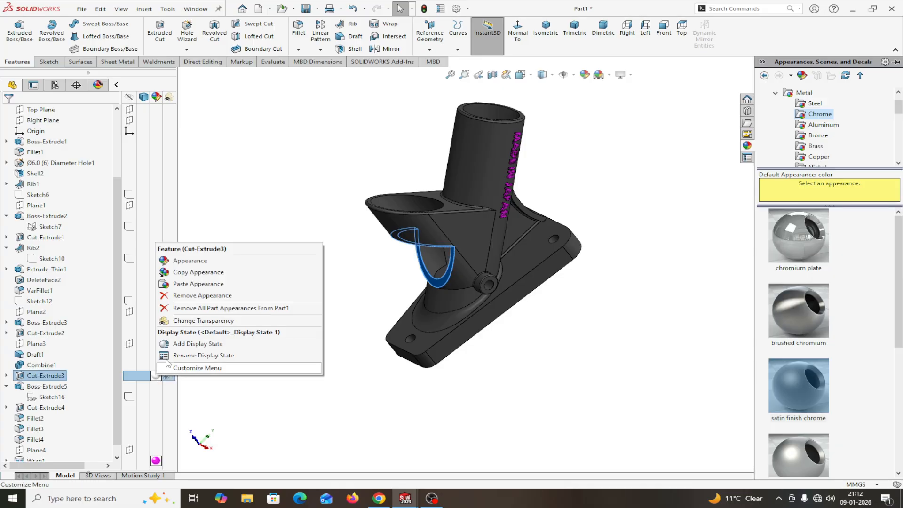
{"action": "left_click", "coordinate": [187, 274]}
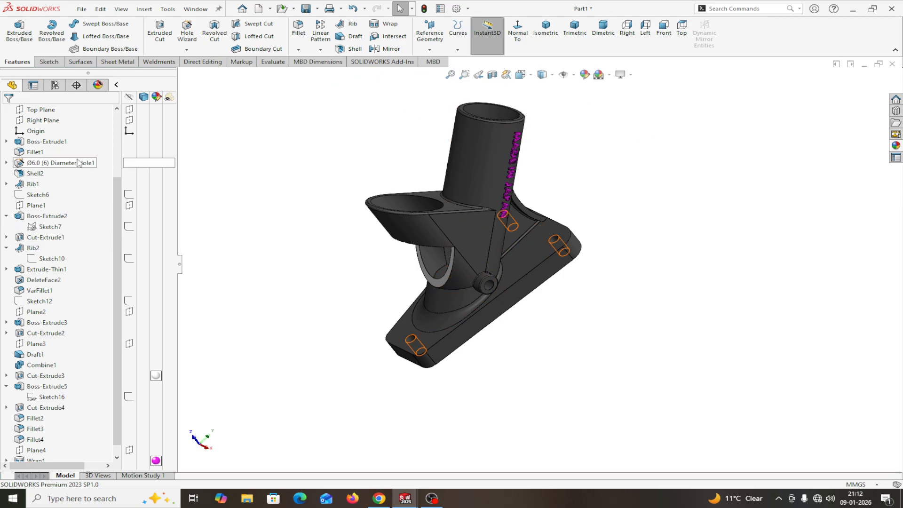
{"action": "right_click", "coordinate": [155, 170]}
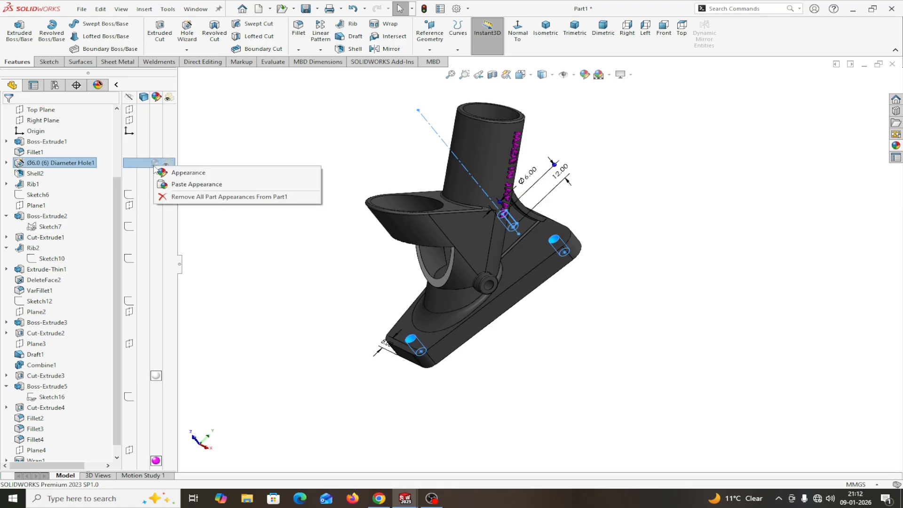
{"action": "left_click", "coordinate": [187, 185]}
{"action": "middle_click_drag", "start_coordinate": [285, 290], "coordinate": [288, 308]}
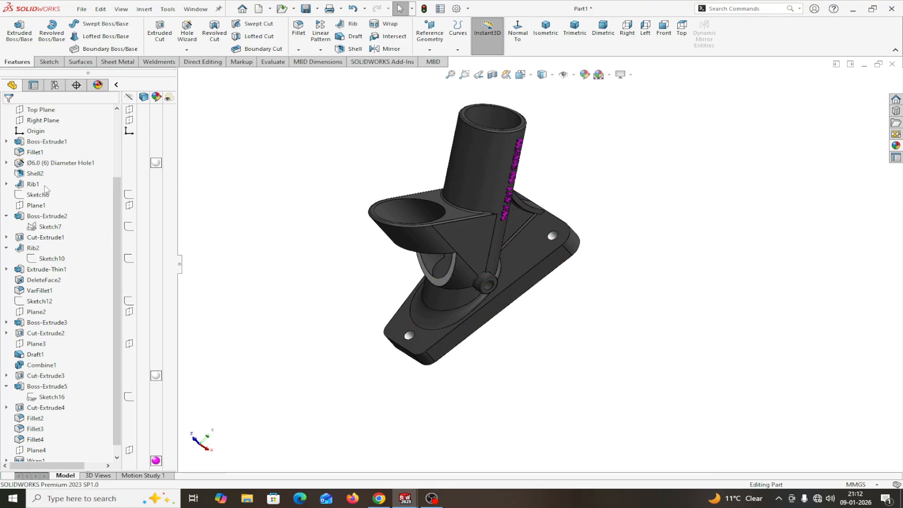
Step: Paste the same satin chrome appearance onto Cut-Extrude1 and Cut-Extrude2
{"action": "right_click", "coordinate": [157, 237]}
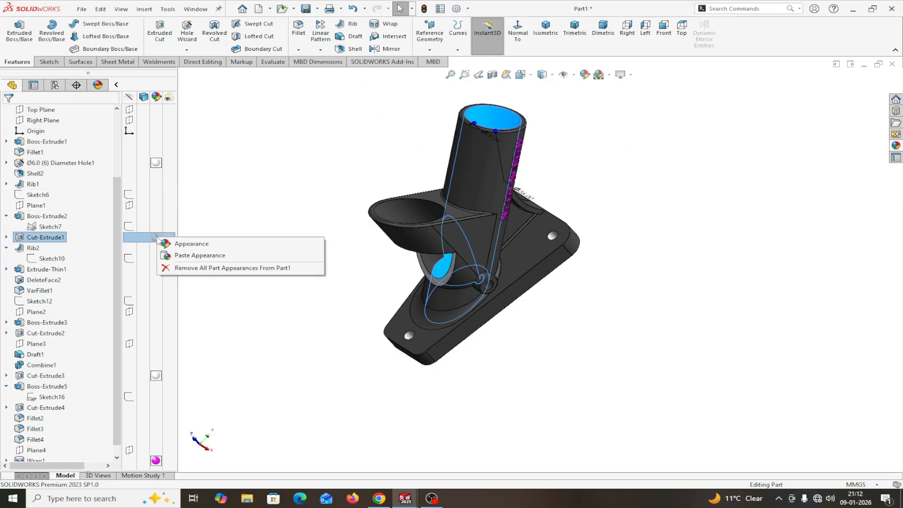
{"action": "left_click", "coordinate": [200, 255]}
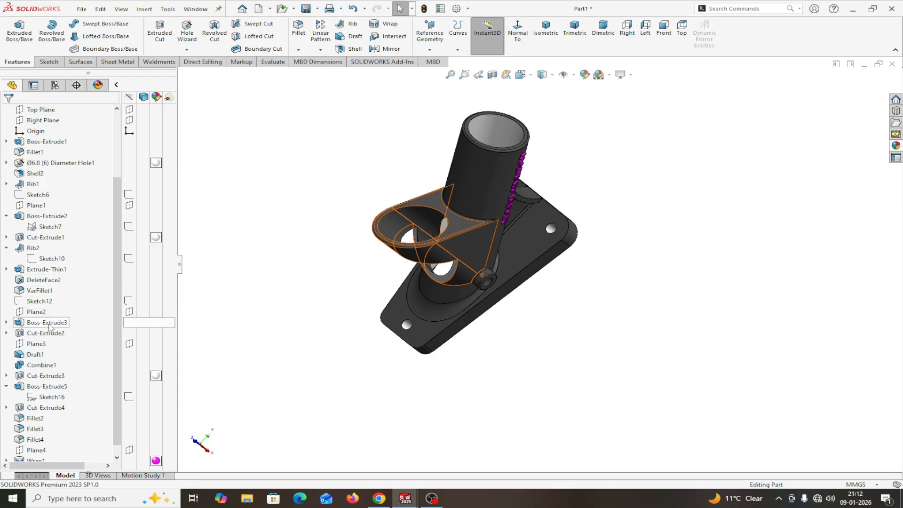
{"action": "left_click", "coordinate": [159, 335]}
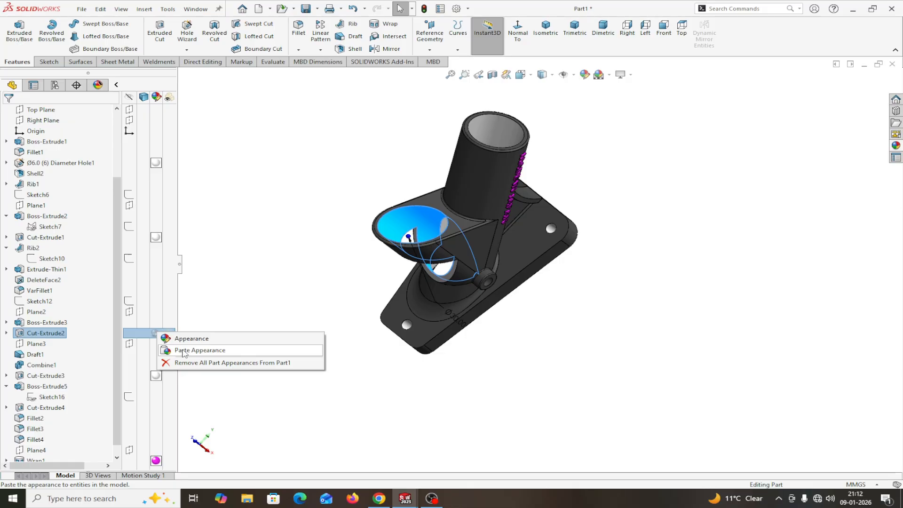
{"action": "left_click", "coordinate": [208, 351]}
{"action": "middle_click_drag", "start_coordinate": [303, 344], "coordinate": [191, 118]}
Step: Collapse the Display Pane and orbit the bracket to inspect the tube, flange side and underside
{"action": "left_click", "coordinate": [116, 85]}
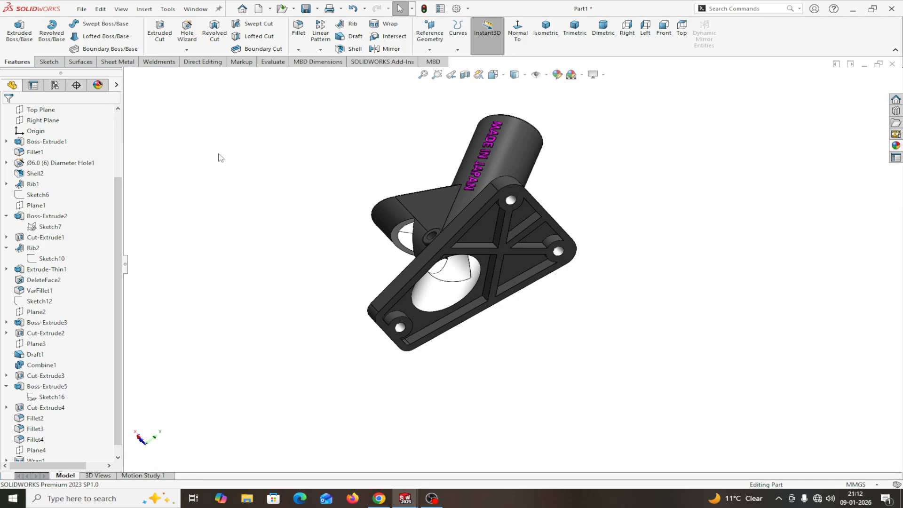
{"action": "middle_click_drag", "start_coordinate": [565, 337], "coordinate": [538, 143]}
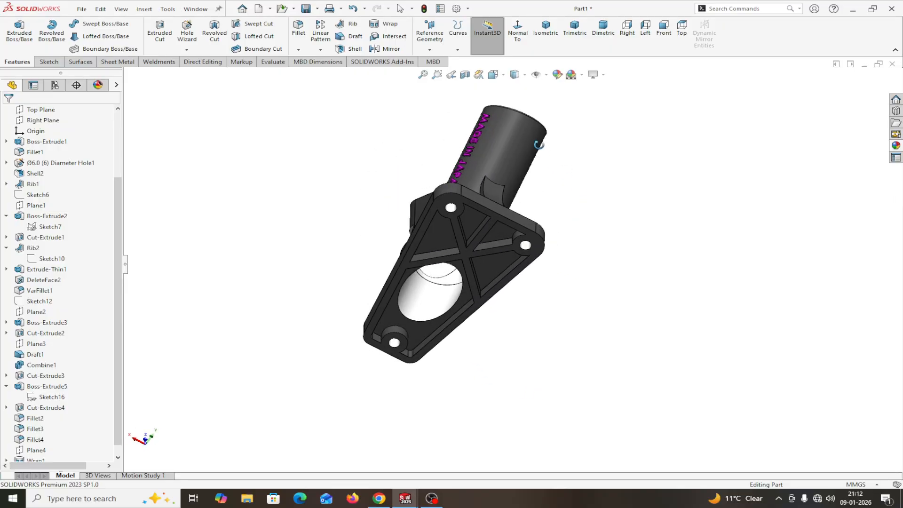
{"action": "scroll", "coordinate": [421, 213], "scroll_direction": "down", "scroll_amount": 3}
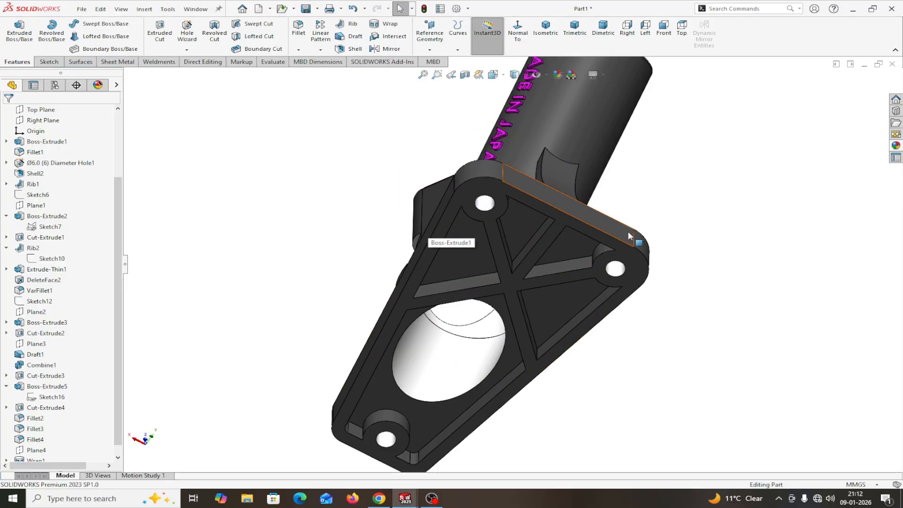
{"action": "middle_click_drag", "start_coordinate": [579, 355], "coordinate": [832, 254]}
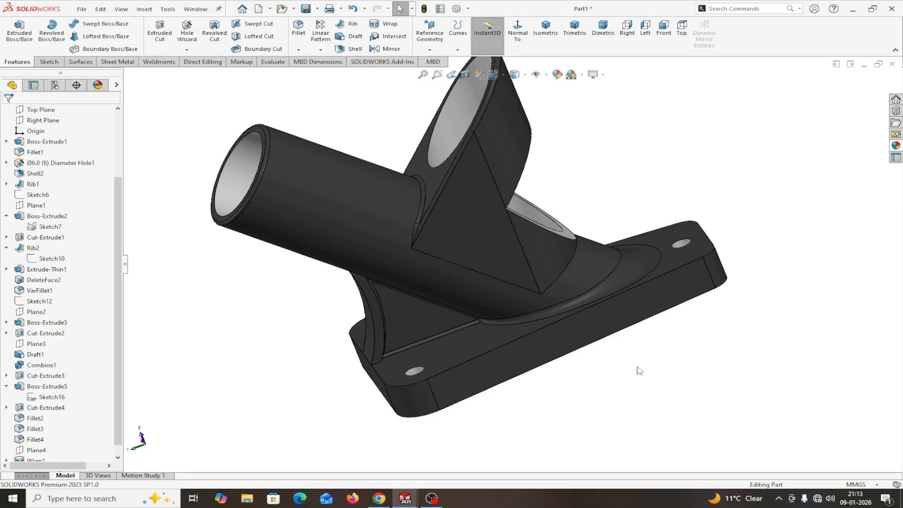
{"action": "middle_click_drag", "start_coordinate": [592, 378], "coordinate": [569, 381]}
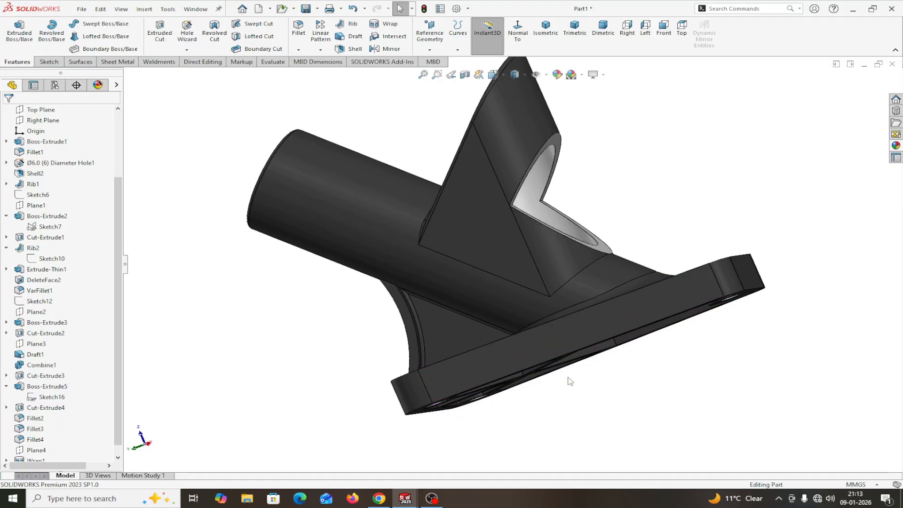